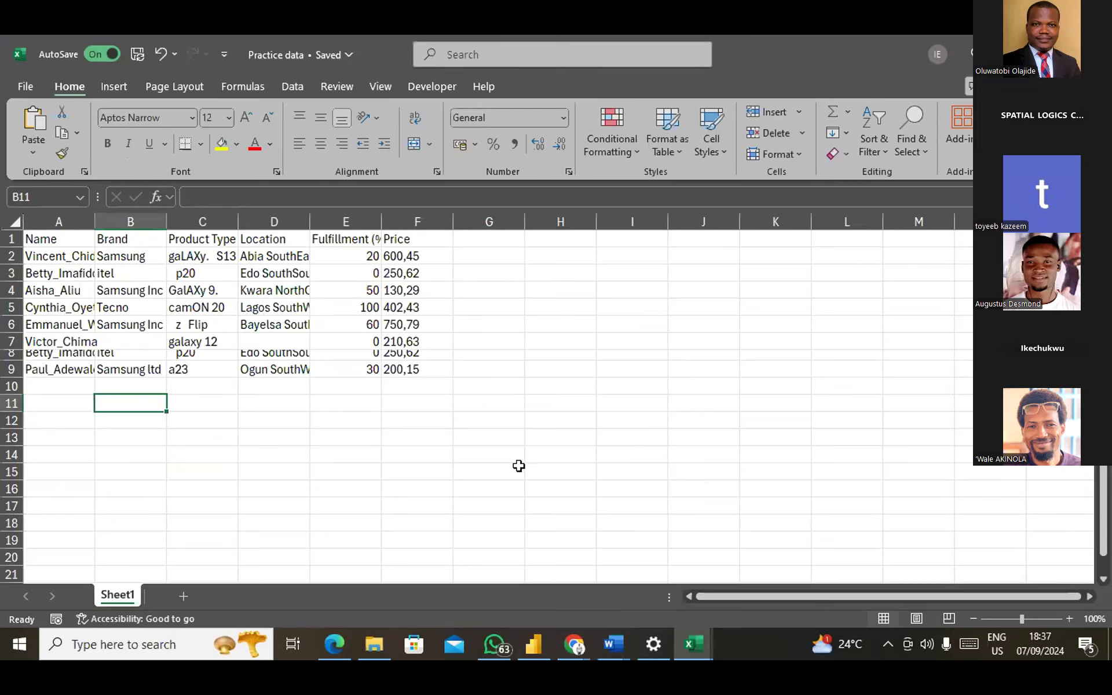
{"action": "left_click", "coordinate": [81, 435]}
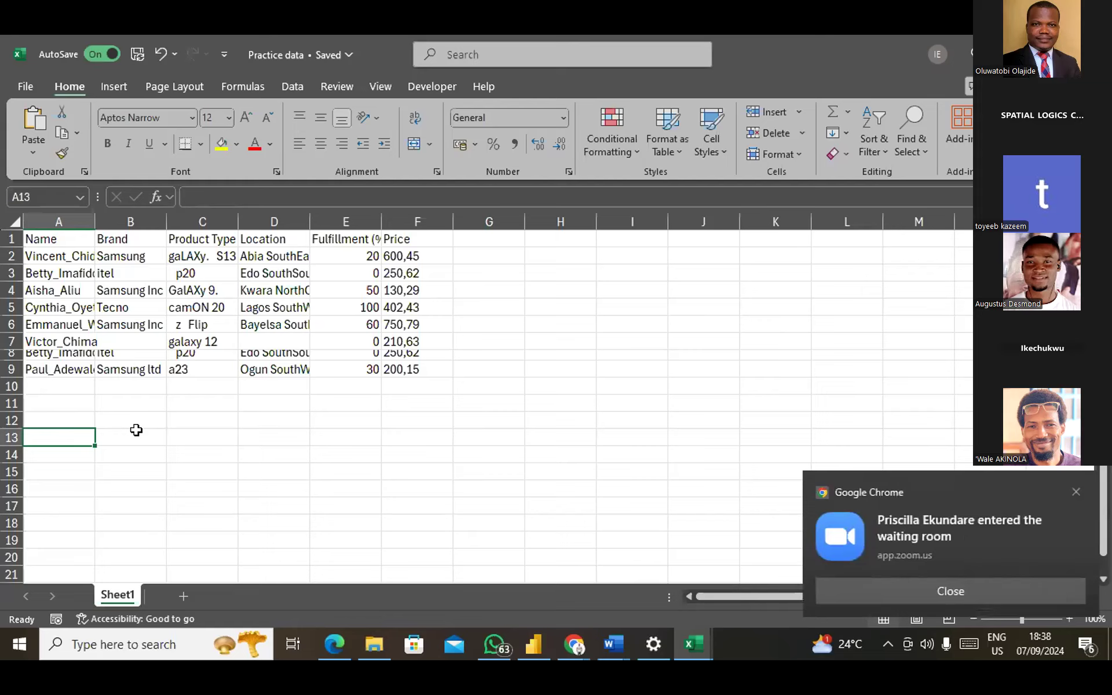
{"action": "left_click", "coordinate": [1076, 492]}
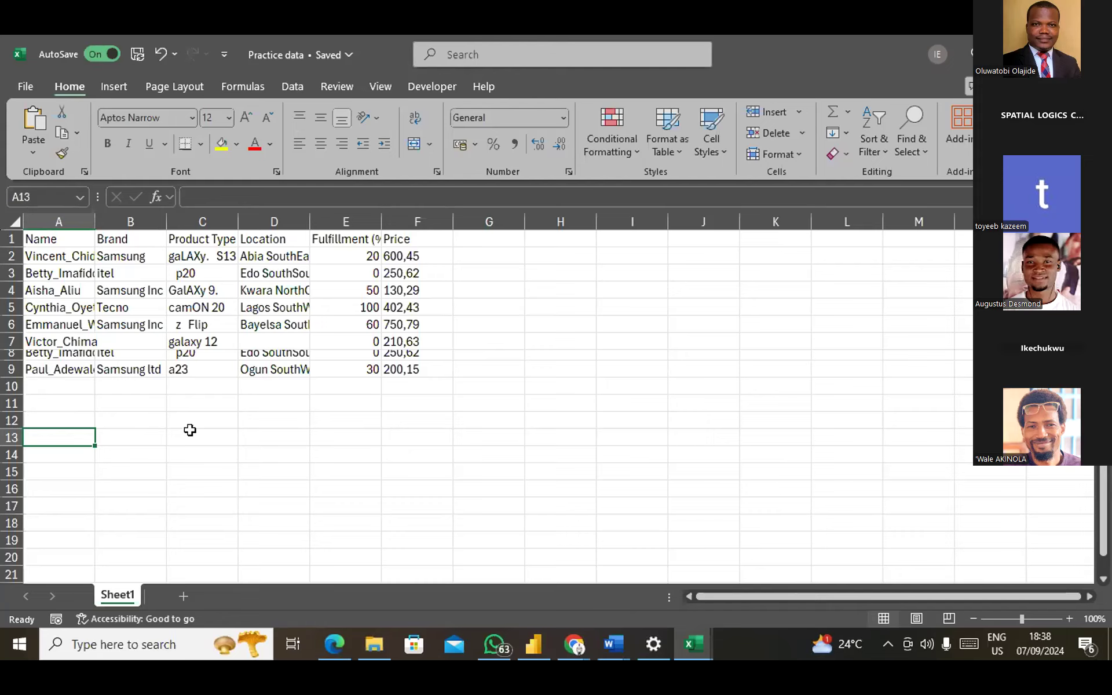
{"action": "left_click", "coordinate": [84, 343]}
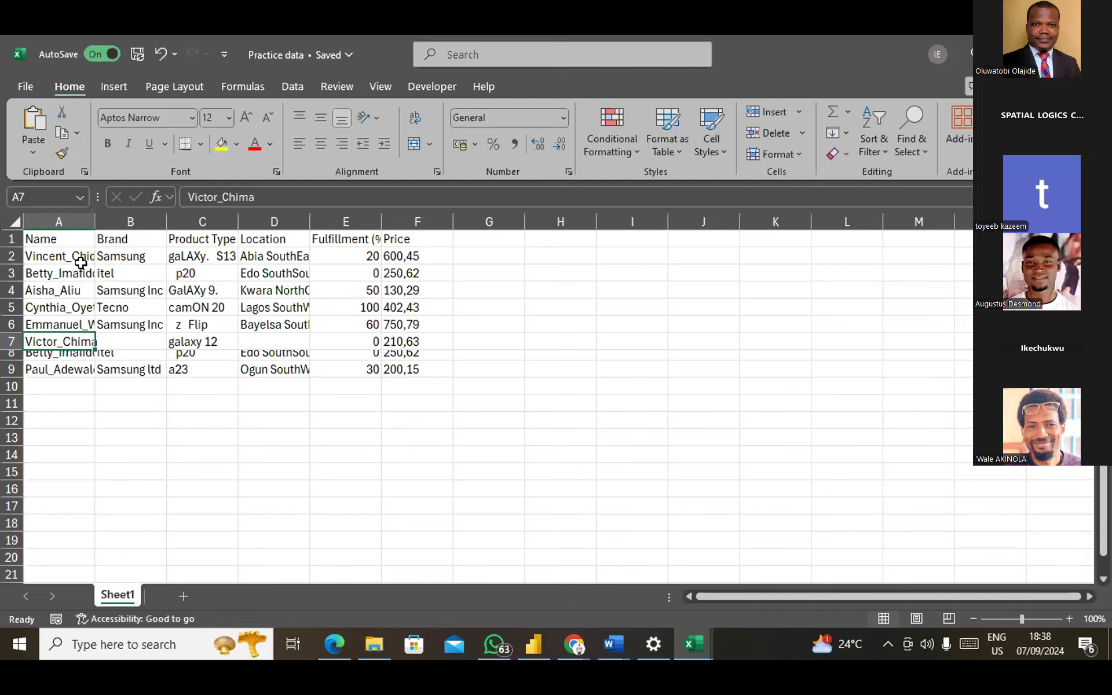
Widen all columns and increase the height of all rows in the sheet by hand.
{"action": "left_click", "coordinate": [14, 223]}
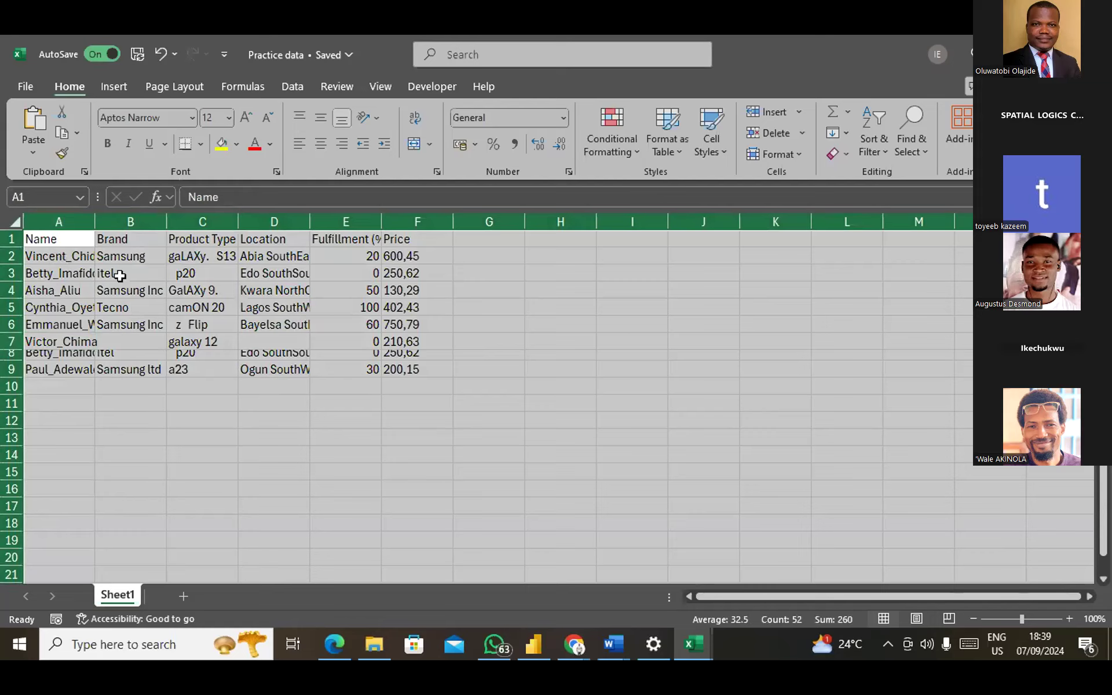
{"action": "right_click", "coordinate": [102, 221]}
{"action": "key", "text": "Escape"}
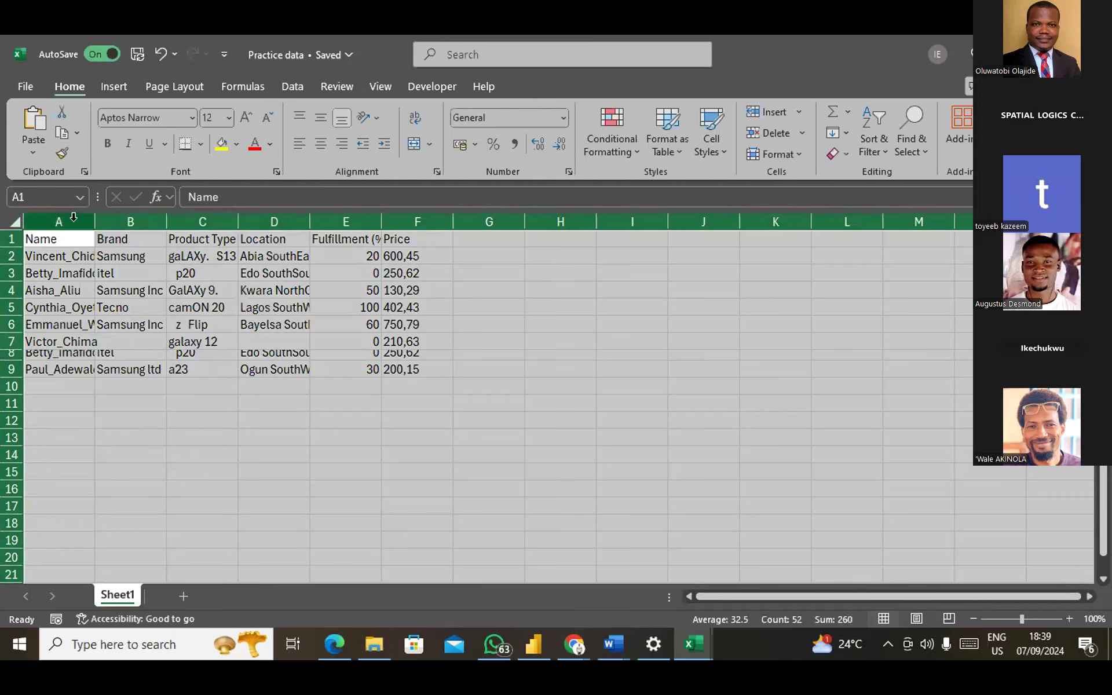
{"action": "left_click_drag", "start_coordinate": [96, 224], "coordinate": [111, 237]}
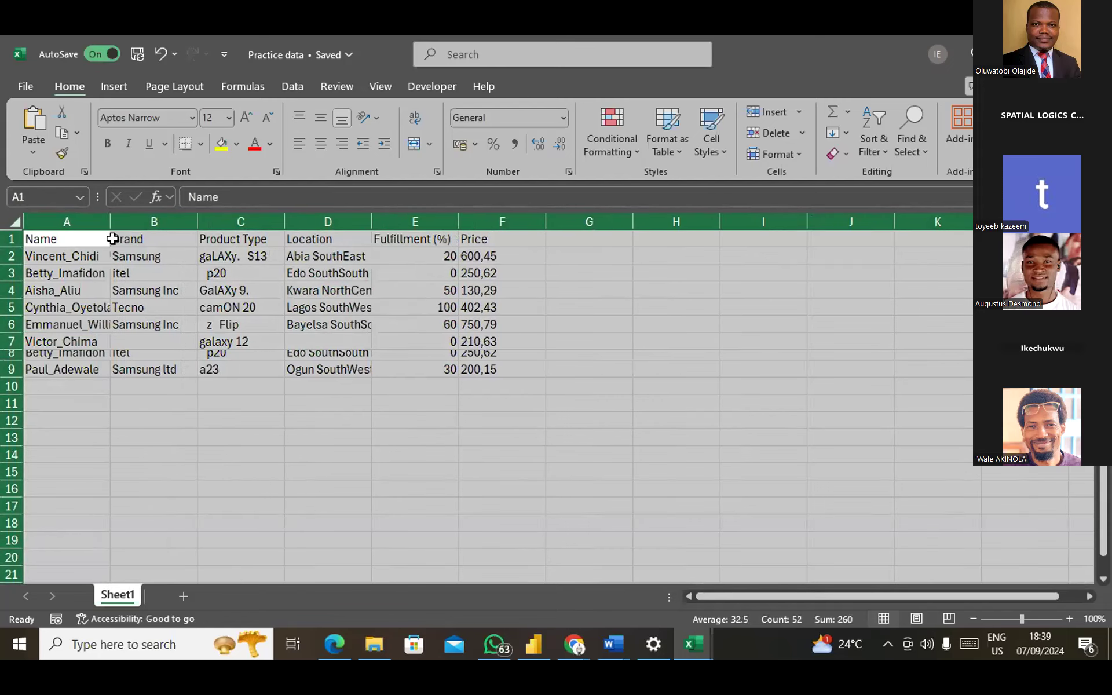
{"action": "right_click", "coordinate": [21, 264]}
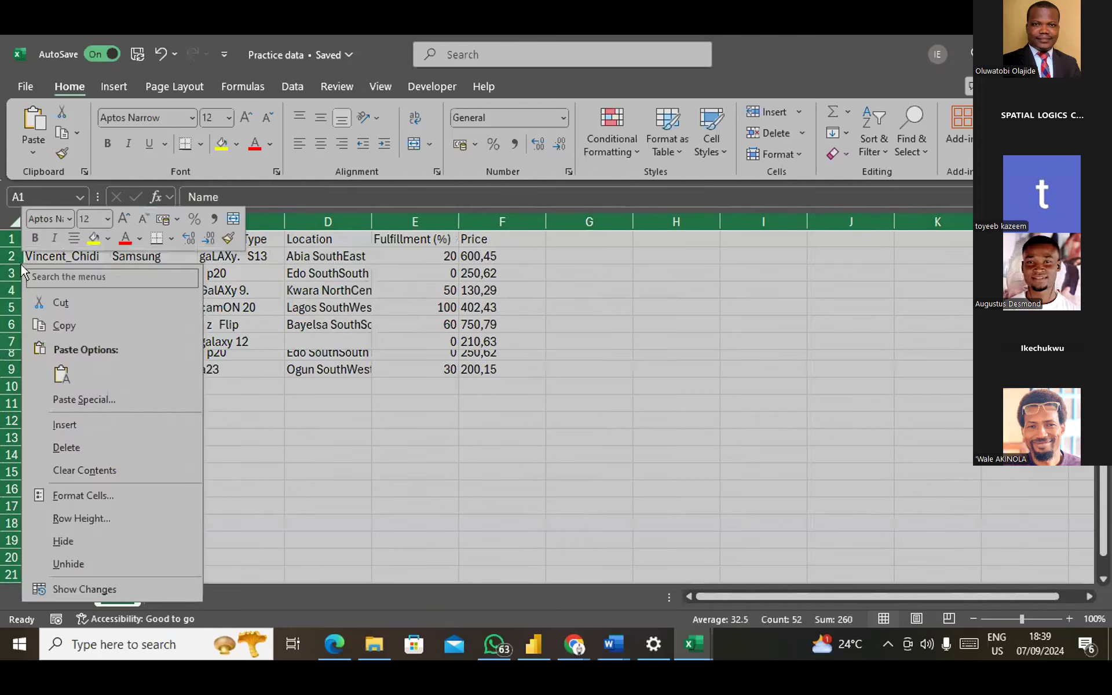
{"action": "key", "text": "Escape"}
{"action": "left_click_drag", "start_coordinate": [21, 264], "coordinate": [11, 278]}
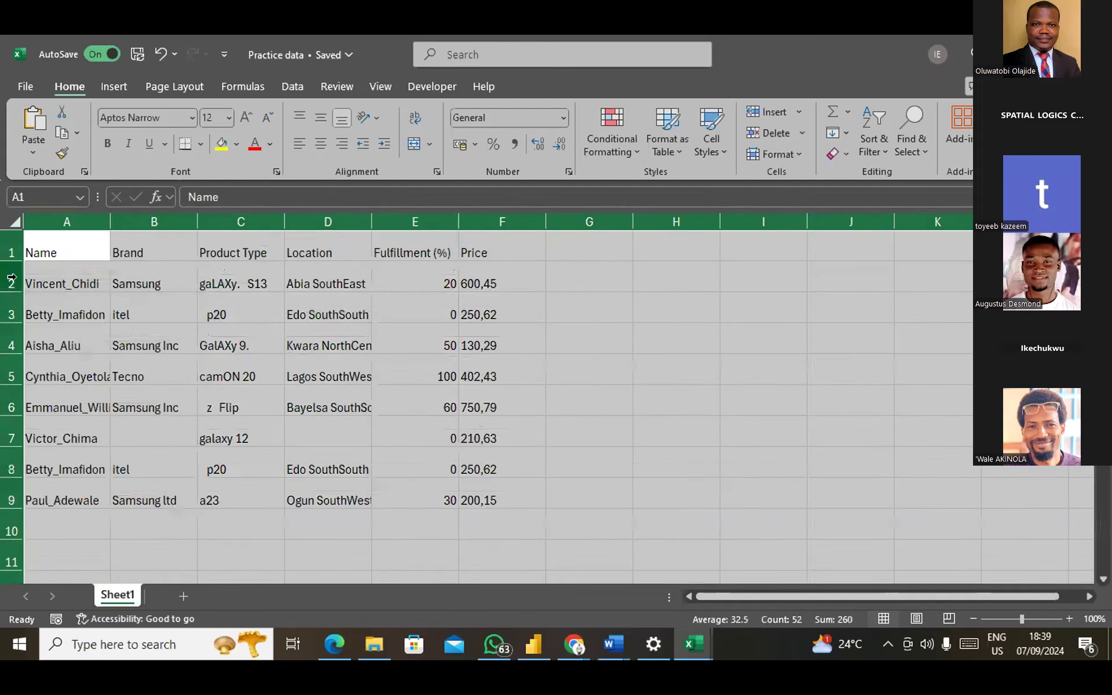
{"action": "left_click", "coordinate": [278, 326]}
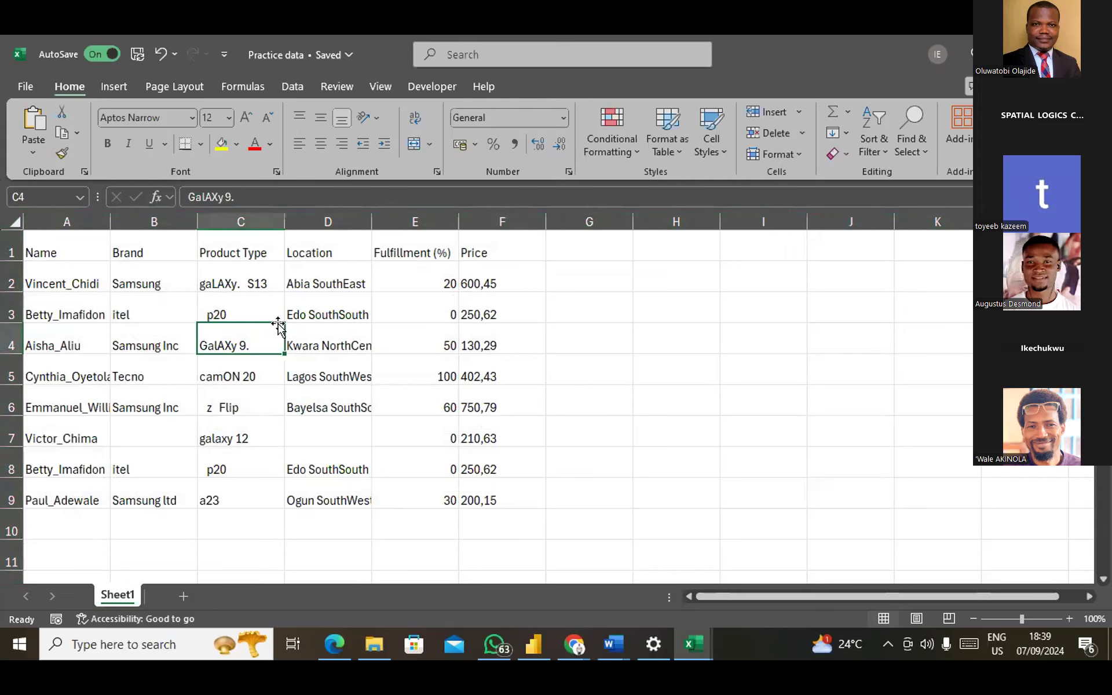
Undo the manual row height and column width changes across the sheet.
{"action": "key", "text": "ctrl+z"}
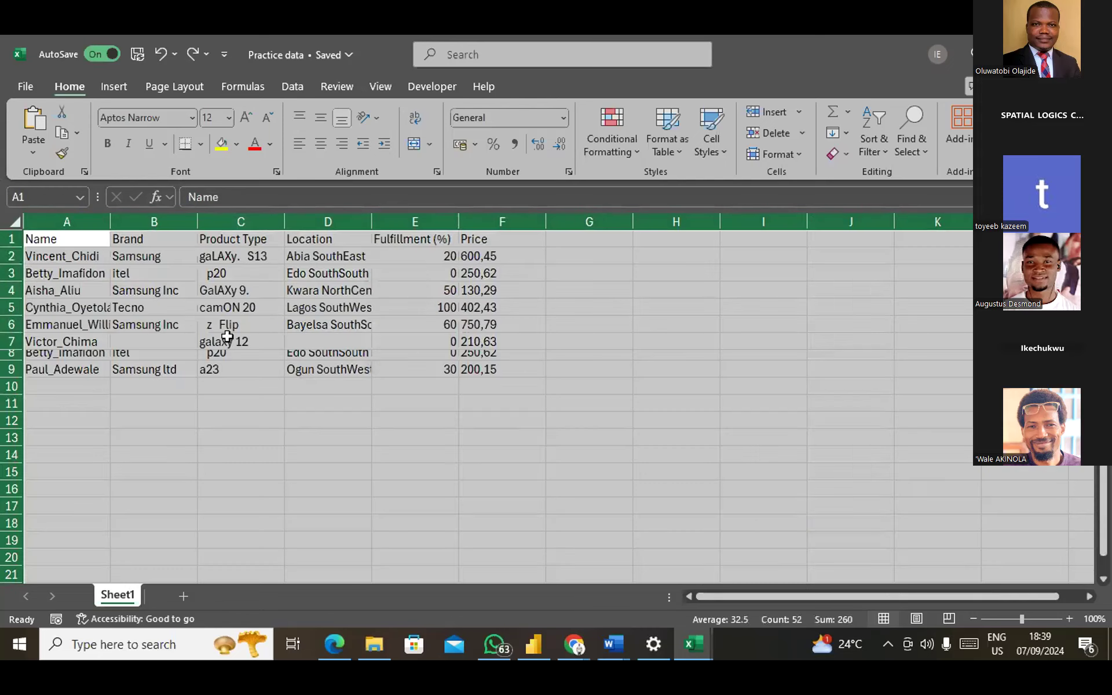
{"action": "left_click", "coordinate": [227, 336]}
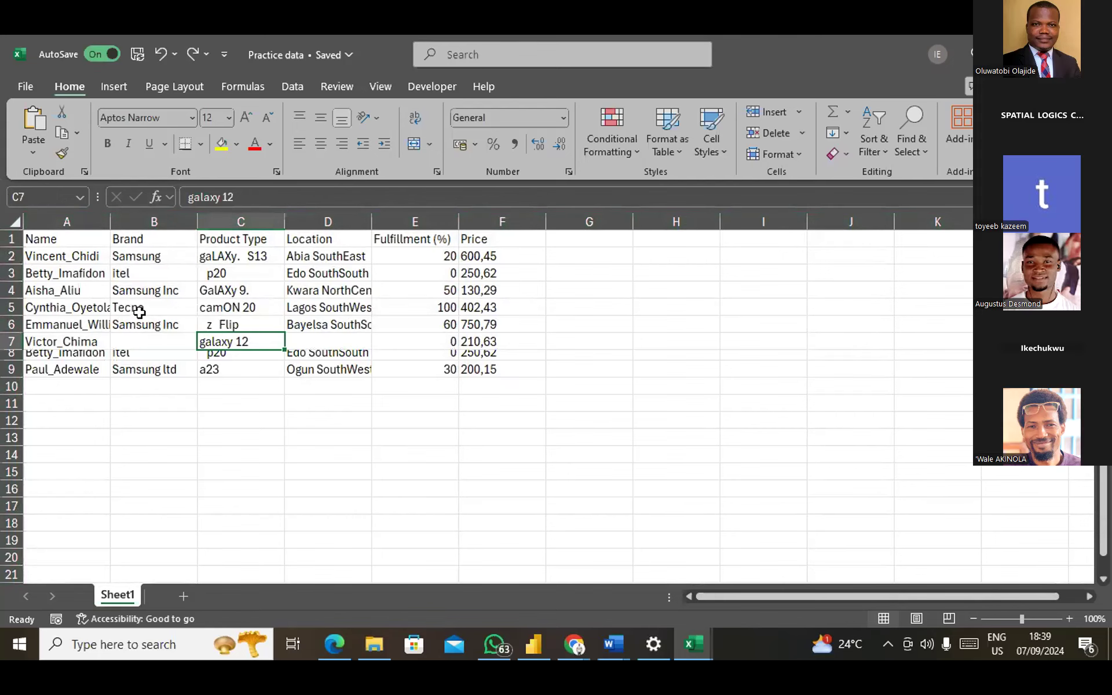
{"action": "key", "text": "ctrl+z"}
{"action": "left_click", "coordinate": [198, 346]}
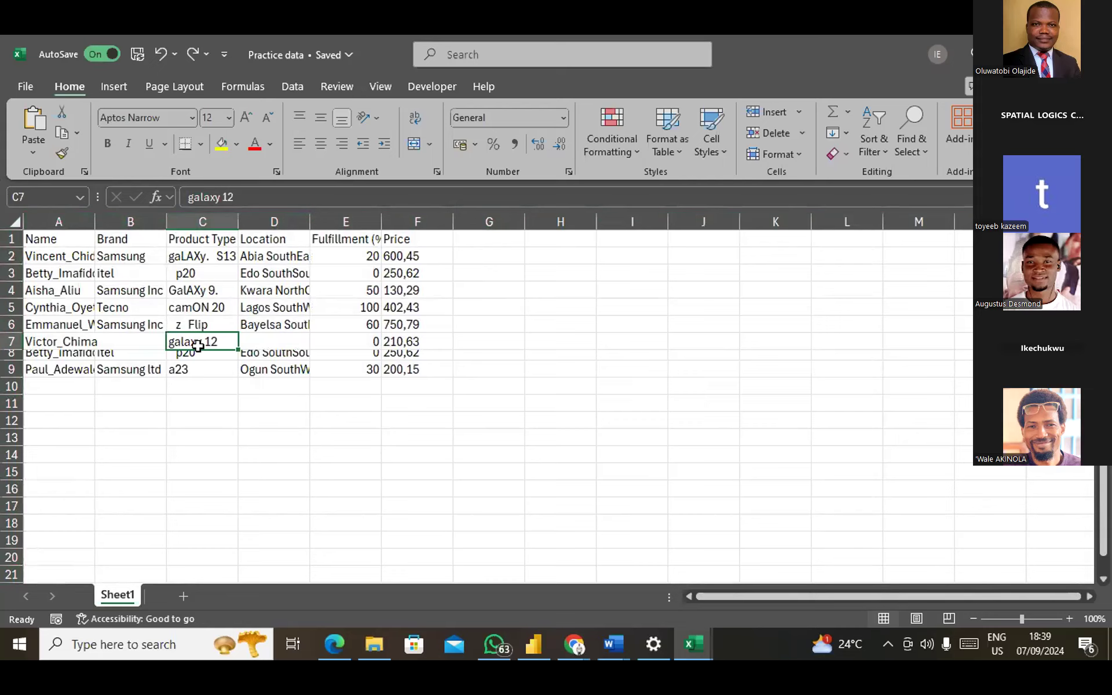
AutoFit the row heights and column widths of the whole data range A1:F9.
{"action": "key", "text": "ctrl+a"}
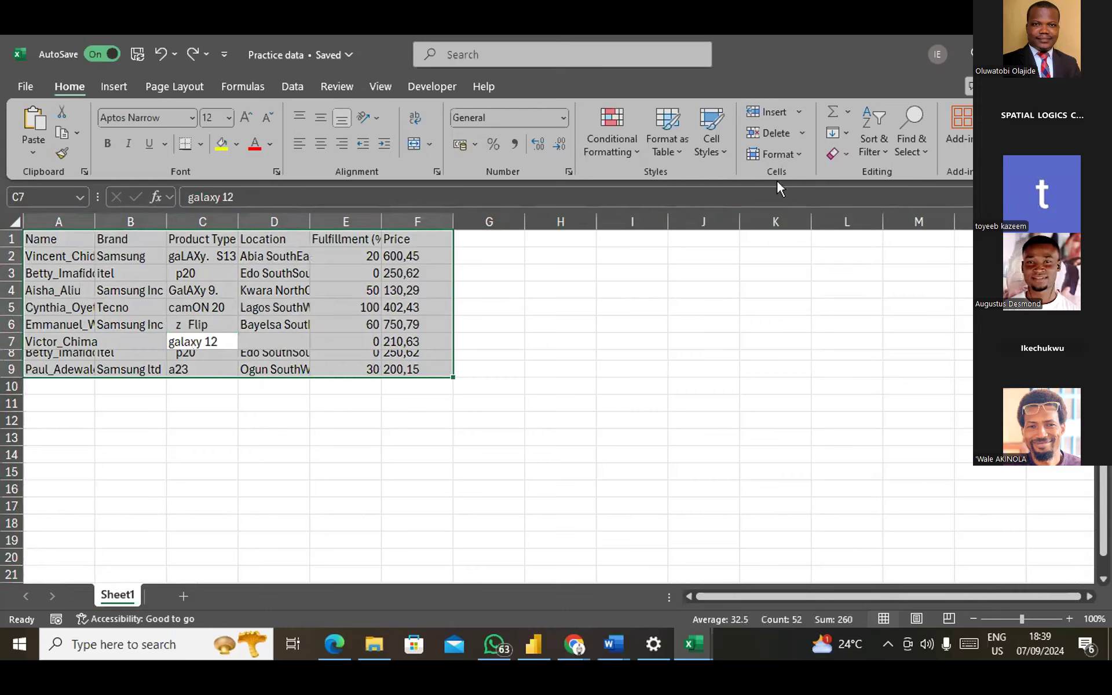
{"action": "left_click", "coordinate": [803, 153]}
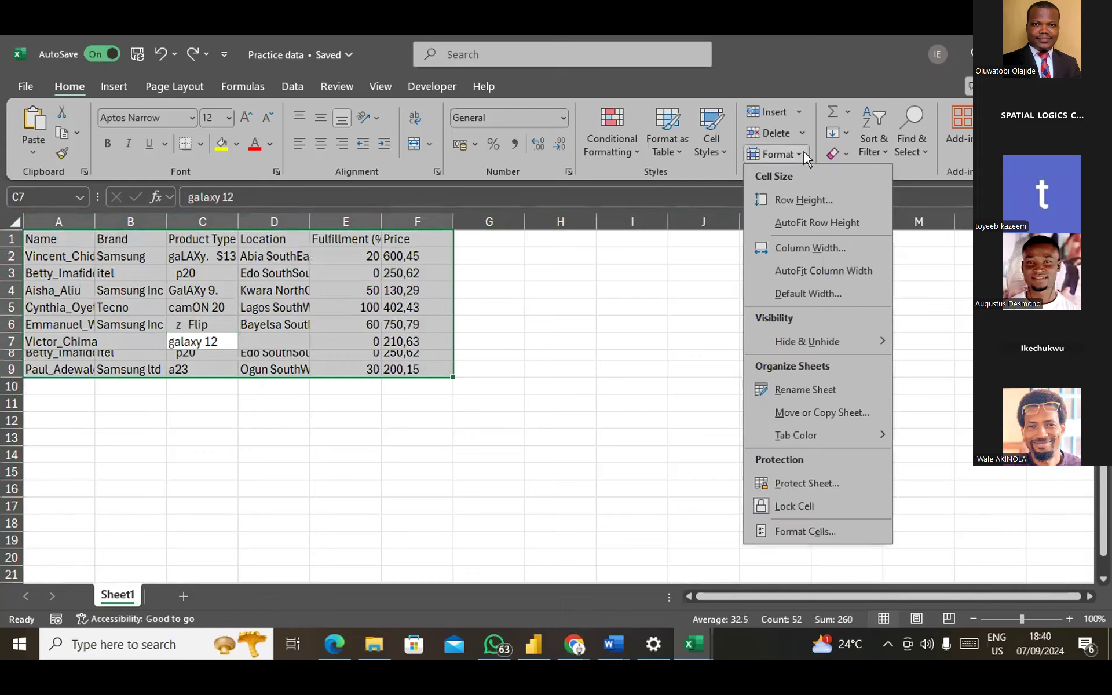
{"action": "left_click", "coordinate": [800, 226]}
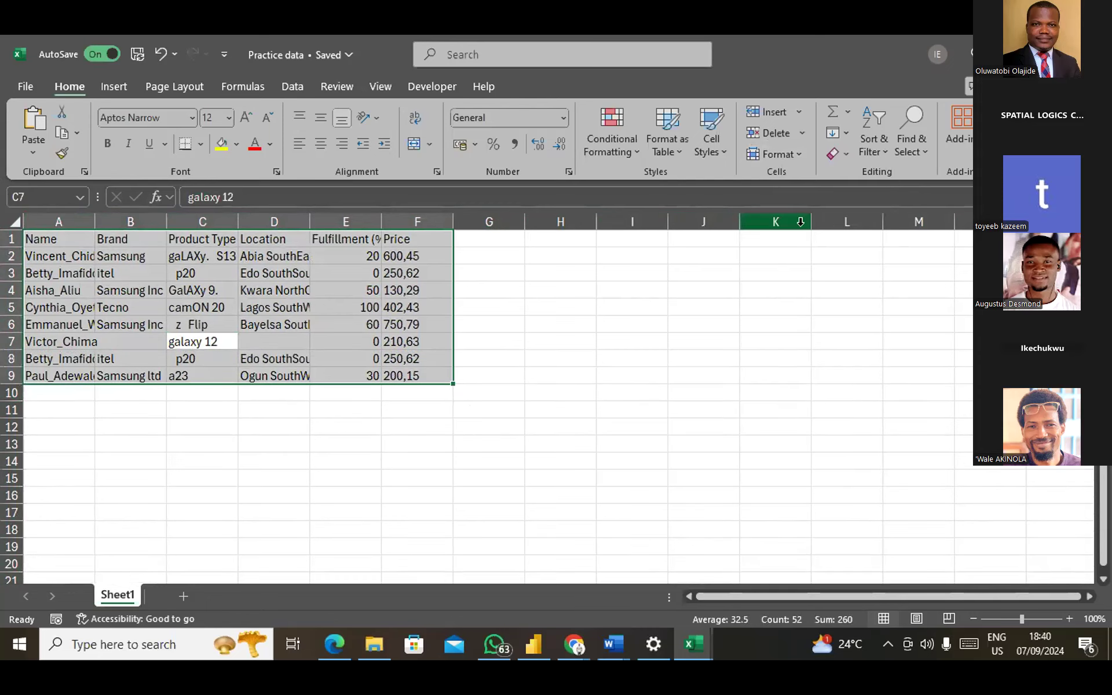
{"action": "left_click", "coordinate": [784, 158]}
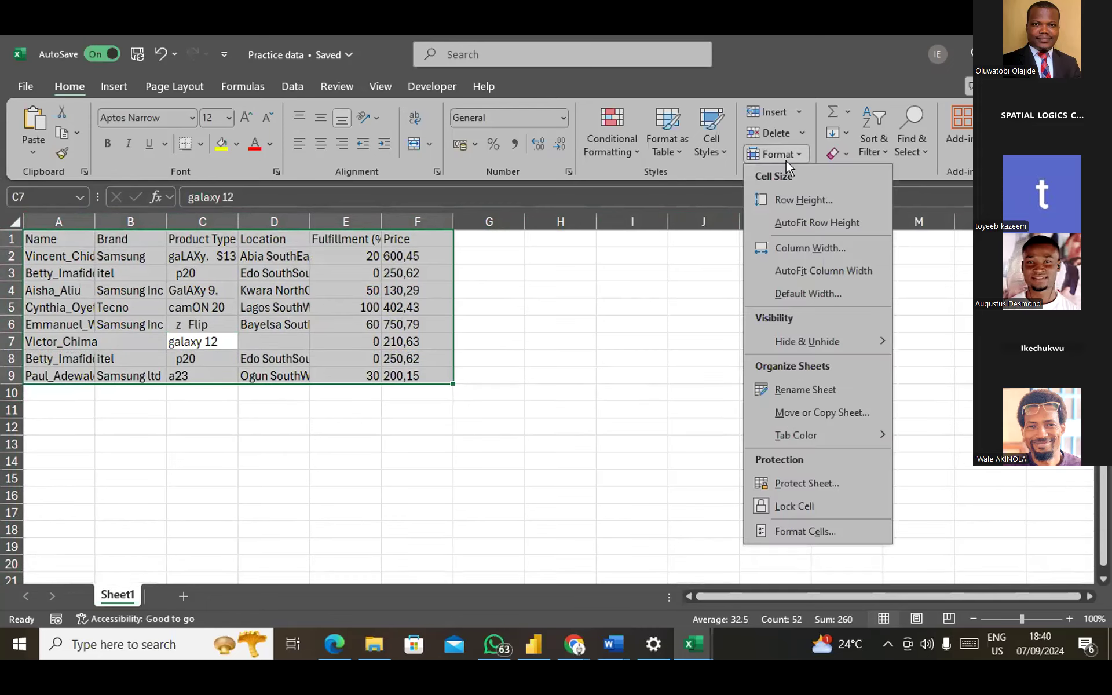
{"action": "left_click", "coordinate": [832, 272]}
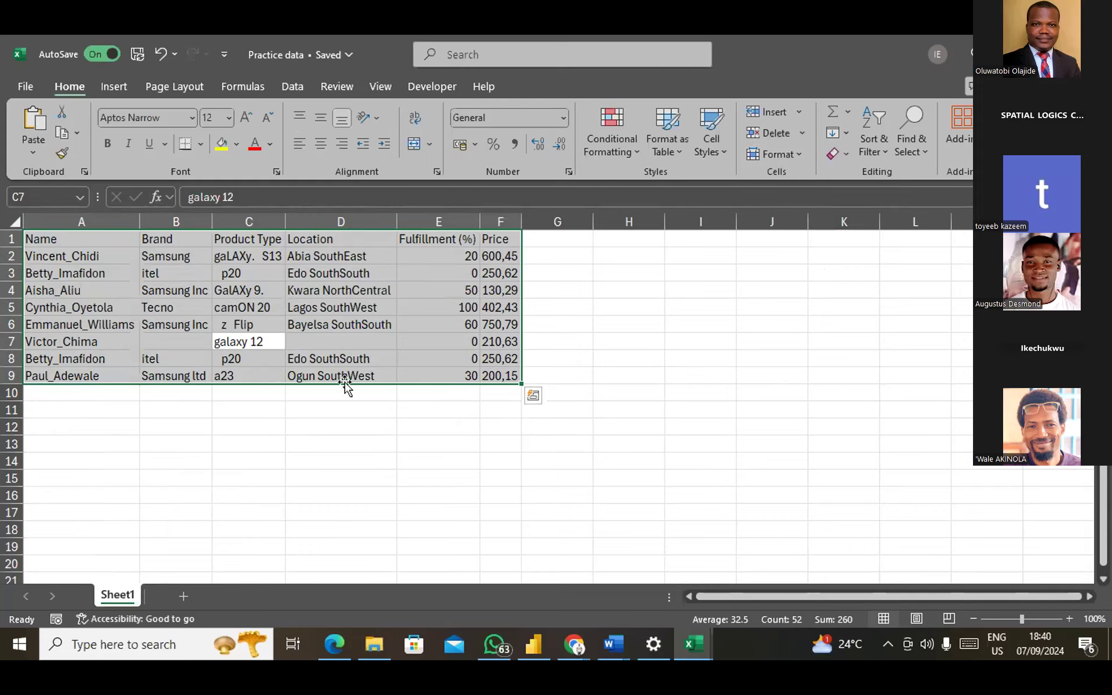
Examine how the full names in the Name column are written and separated.
{"action": "left_click", "coordinate": [99, 310]}
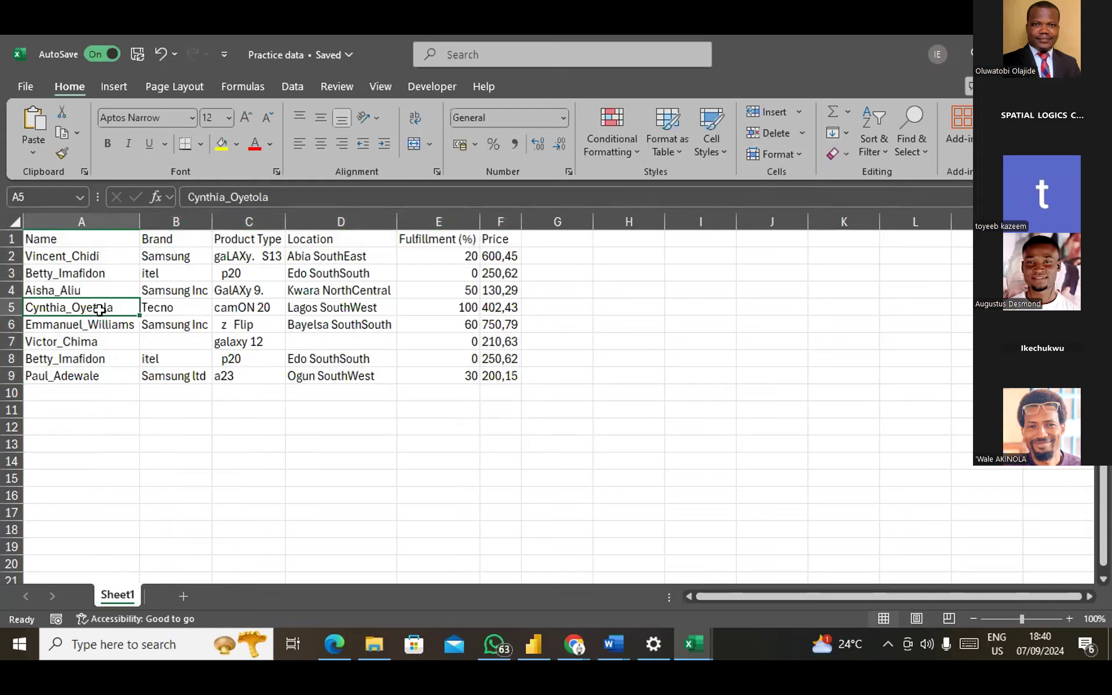
{"action": "left_click", "coordinate": [71, 256]}
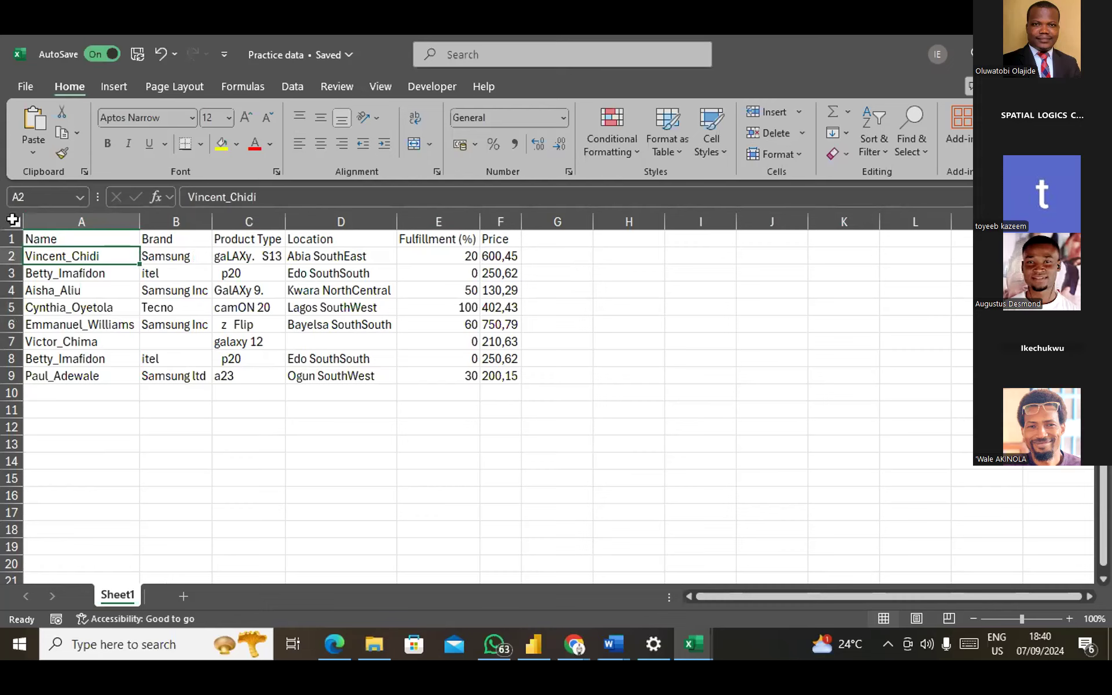
{"action": "left_click", "coordinate": [29, 198]}
{"action": "left_click", "coordinate": [58, 275]}
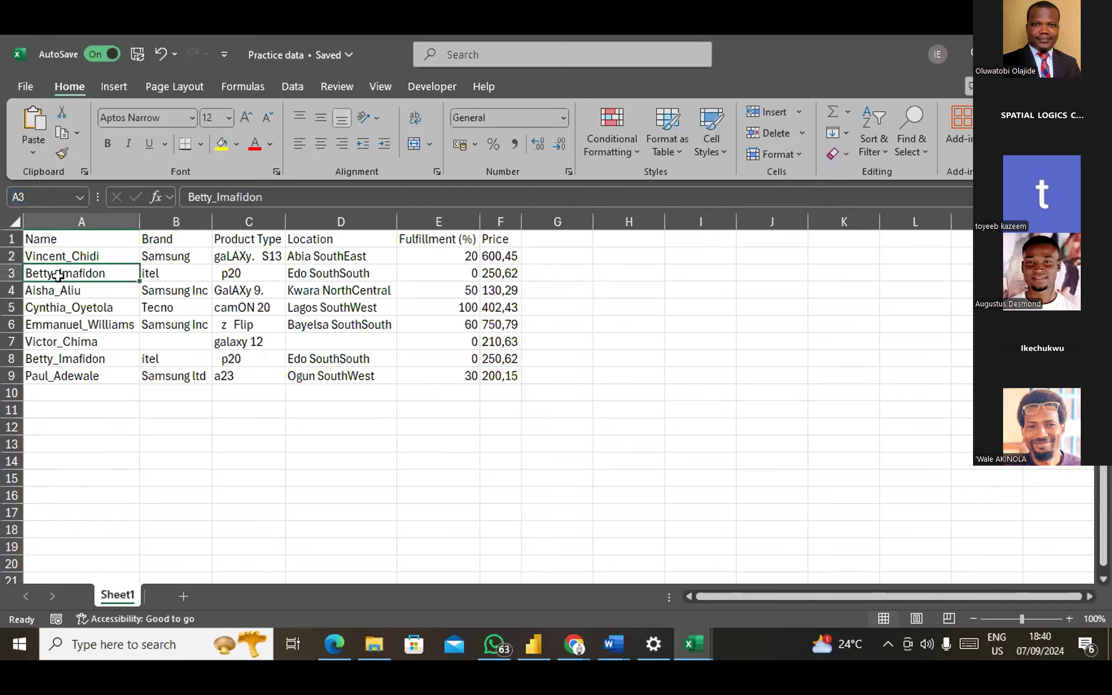
{"action": "left_click", "coordinate": [73, 254]}
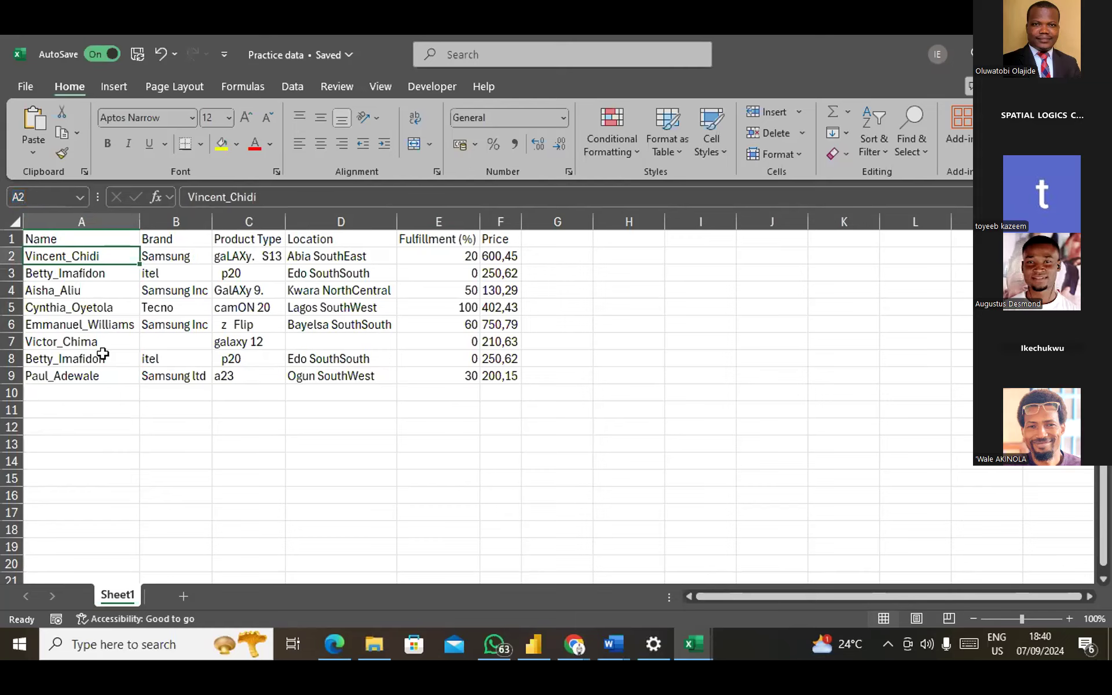
{"action": "left_click", "coordinate": [67, 291]}
{"action": "left_click", "coordinate": [88, 325]}
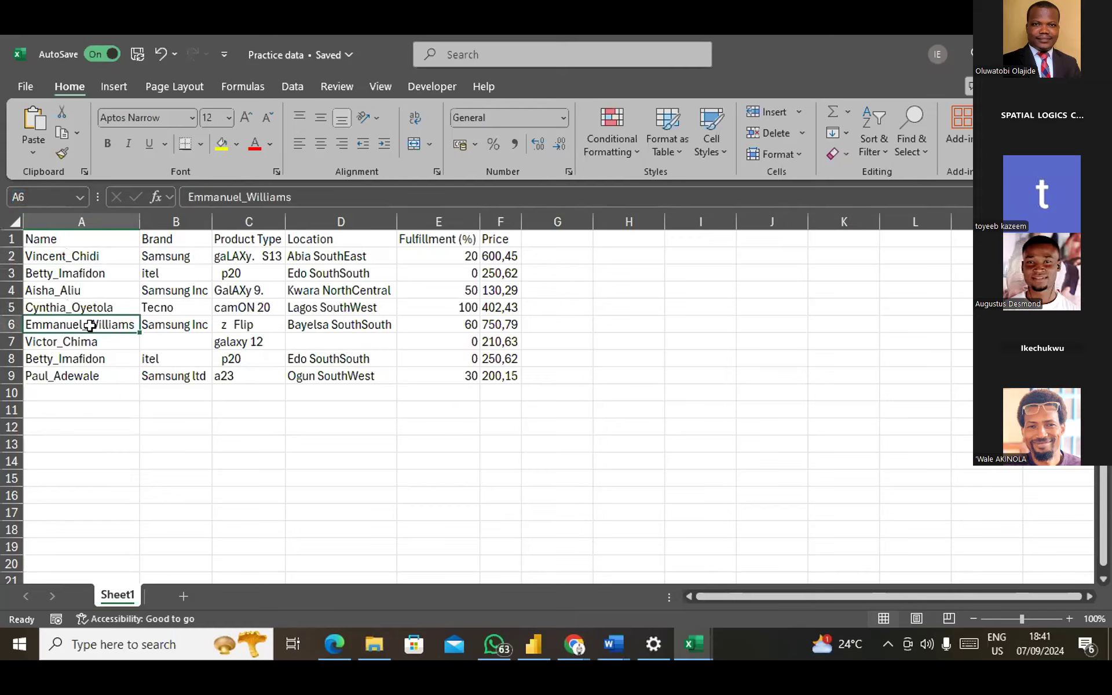
{"action": "left_click", "coordinate": [78, 339]}
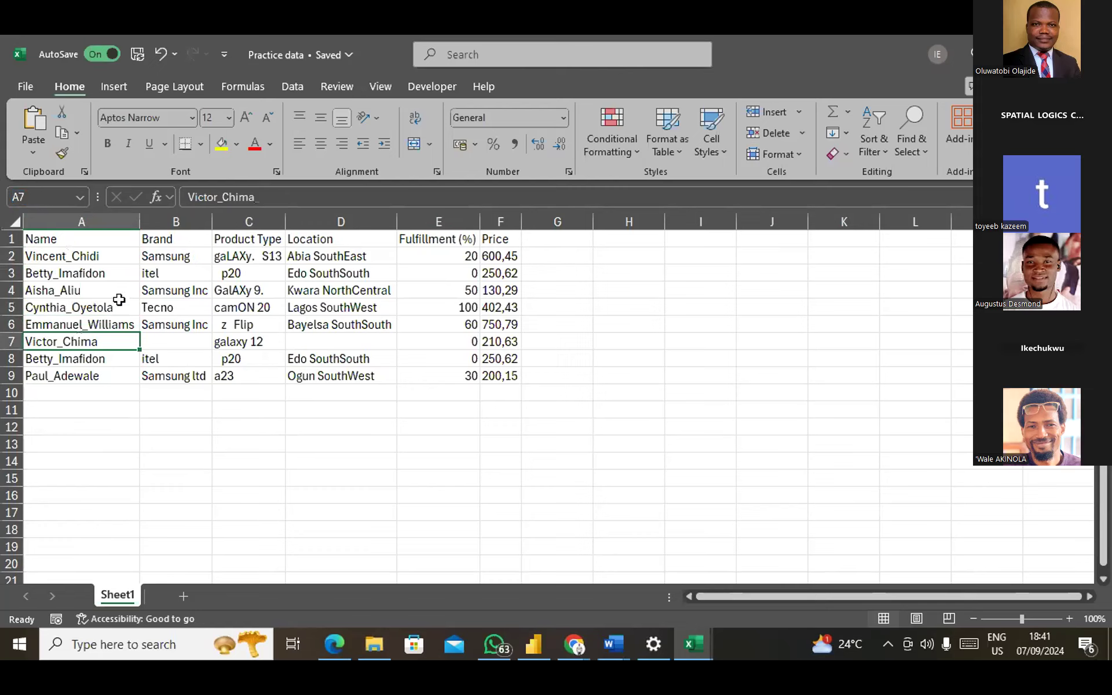
Insert two blank columns between the Name and Brand columns.
{"action": "left_click", "coordinate": [168, 221]}
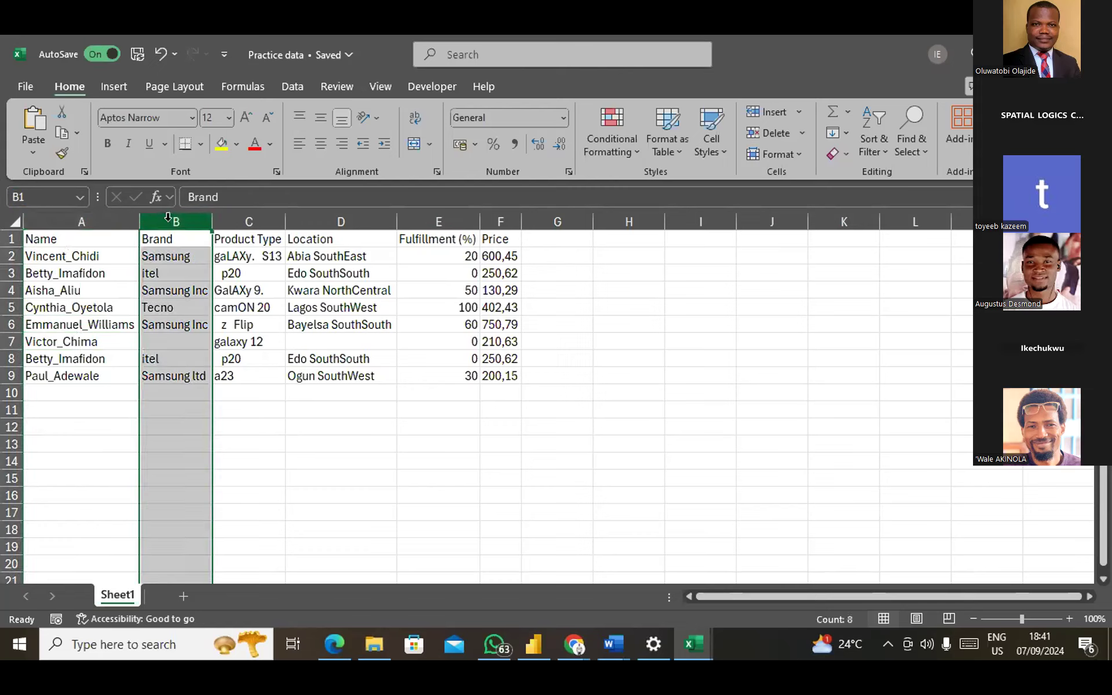
{"action": "right_click", "coordinate": [169, 219]}
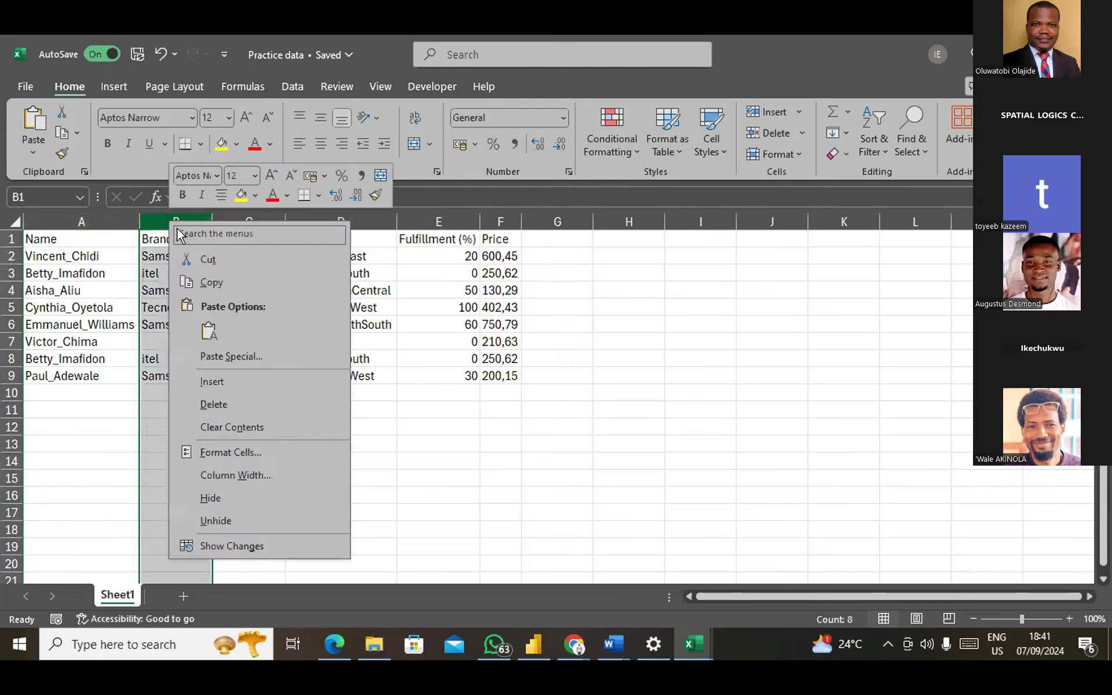
{"action": "left_click", "coordinate": [235, 381]}
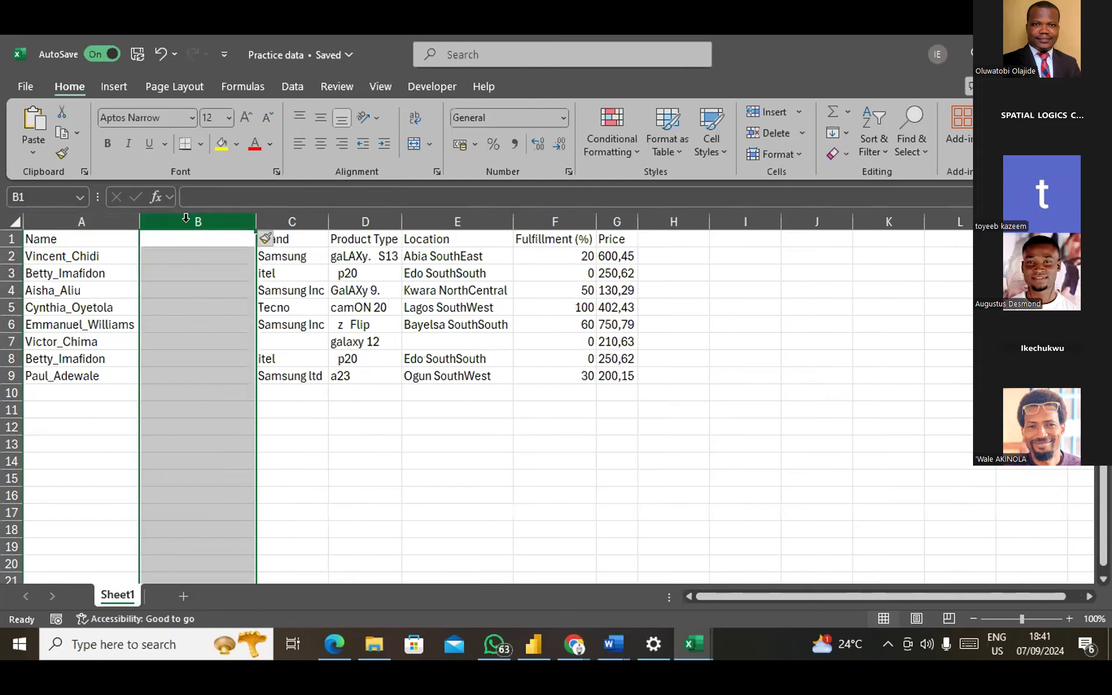
{"action": "key", "text": "F4"}
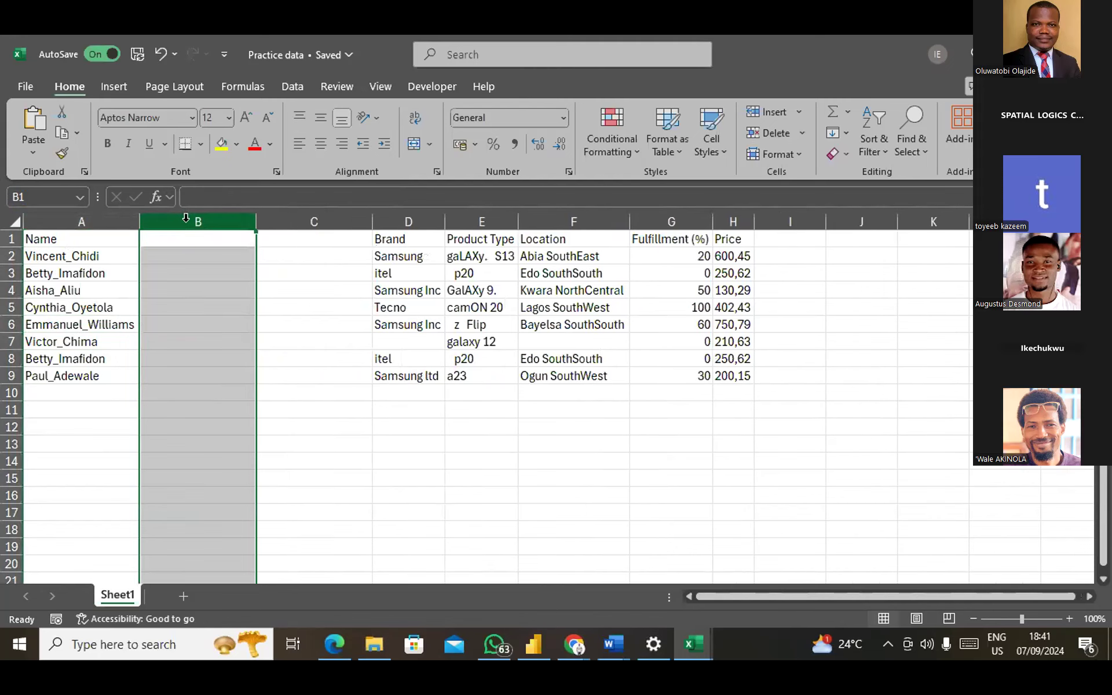
Enter the header First Name in B1 and Surname in C1.
{"action": "left_click", "coordinate": [176, 259]}
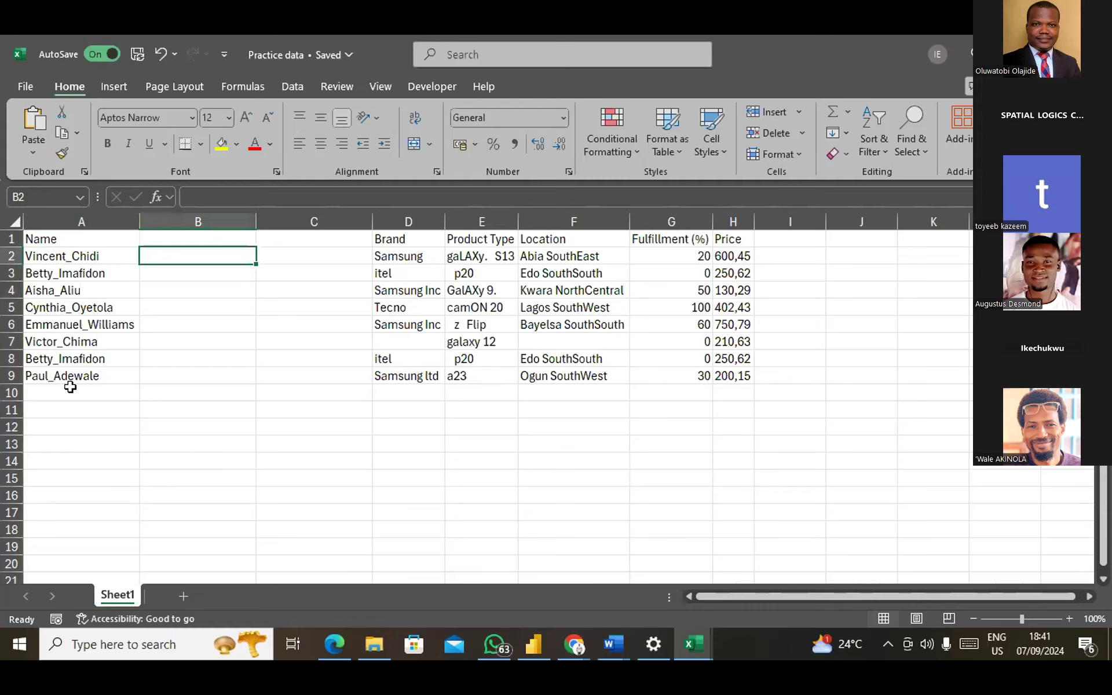
{"action": "left_click", "coordinate": [166, 237]}
{"action": "double_click", "coordinate": [169, 239]}
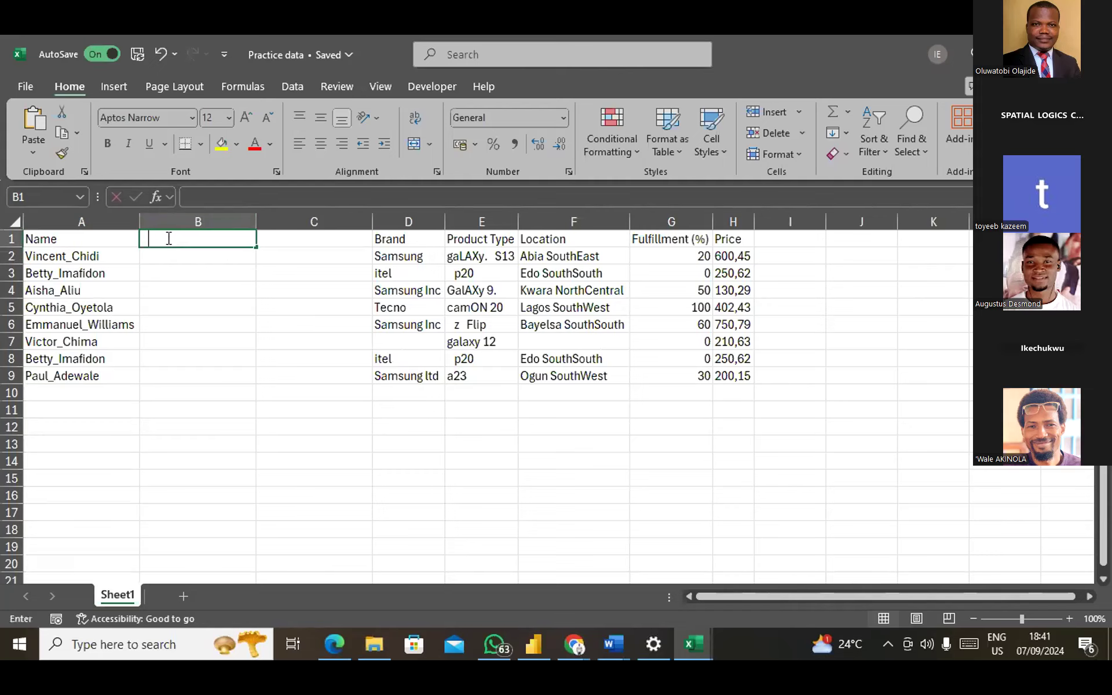
{"action": "type", "text": "First"}
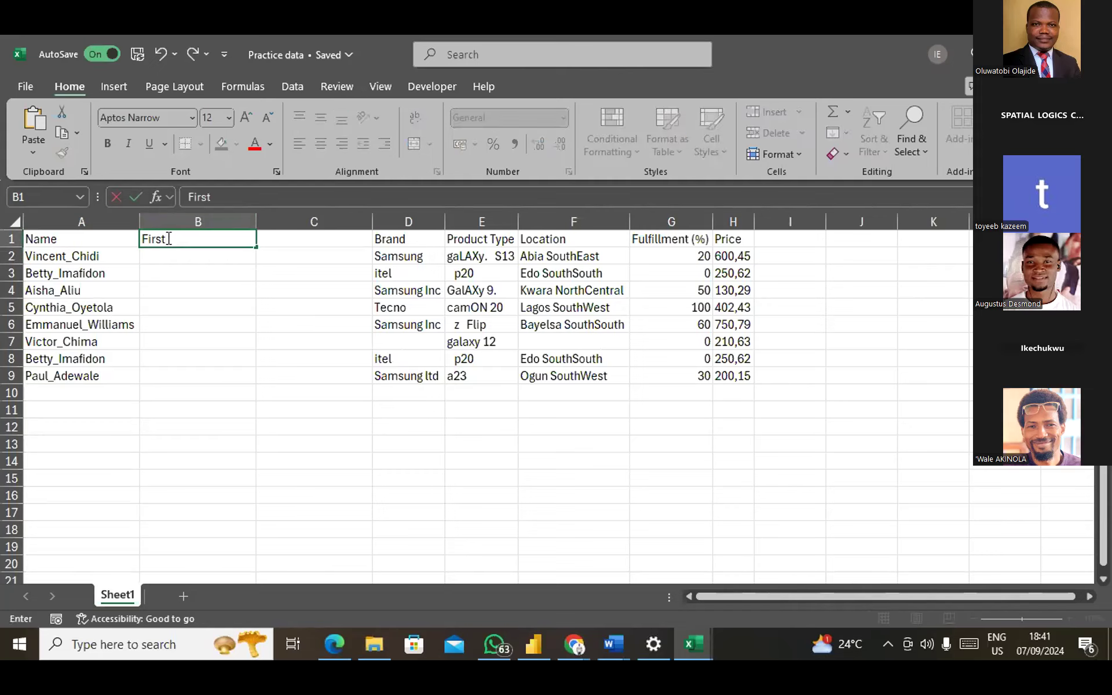
{"action": "type", "text": " Name"}
{"action": "left_click", "coordinate": [302, 239]}
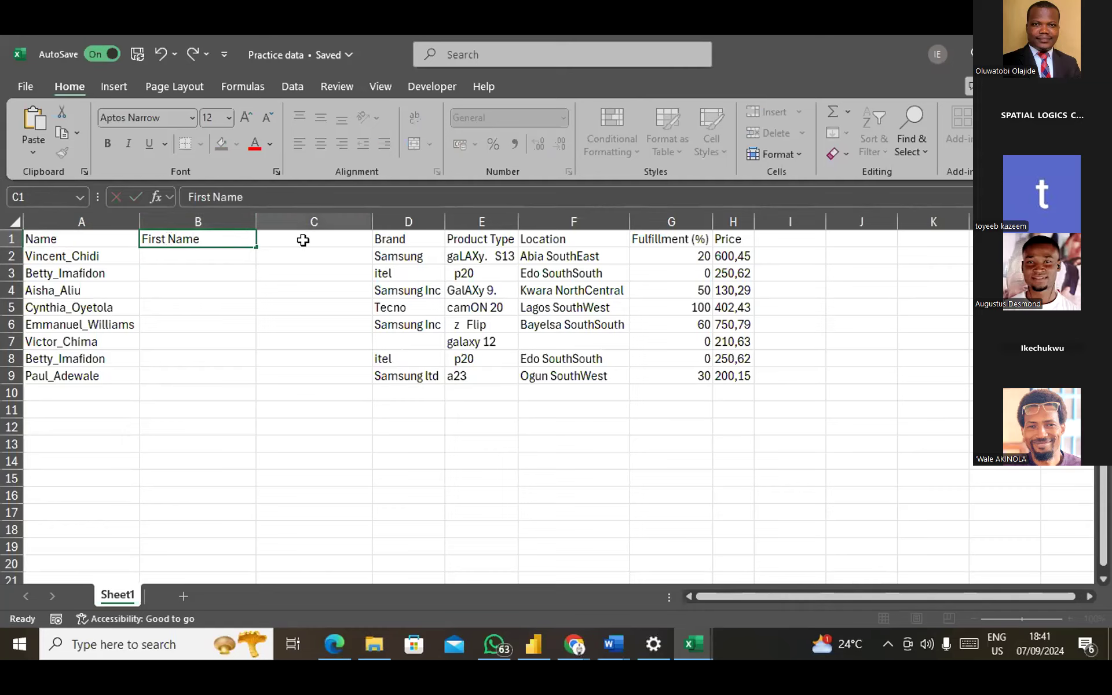
{"action": "type", "text": "Sur"}
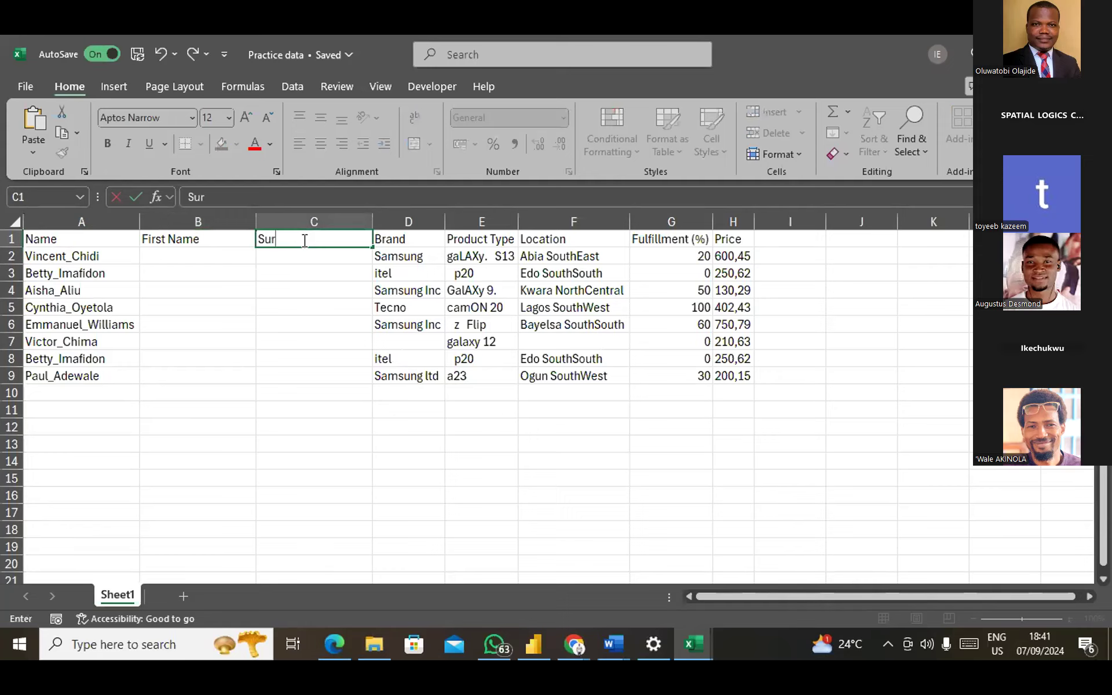
{"action": "type", "text": "name"}
{"action": "left_click", "coordinate": [154, 258]}
Start Text to Columns on the full names in A2:A9 as delimited data, adding underscore as a custom delimiter.
{"action": "left_click", "coordinate": [82, 253]}
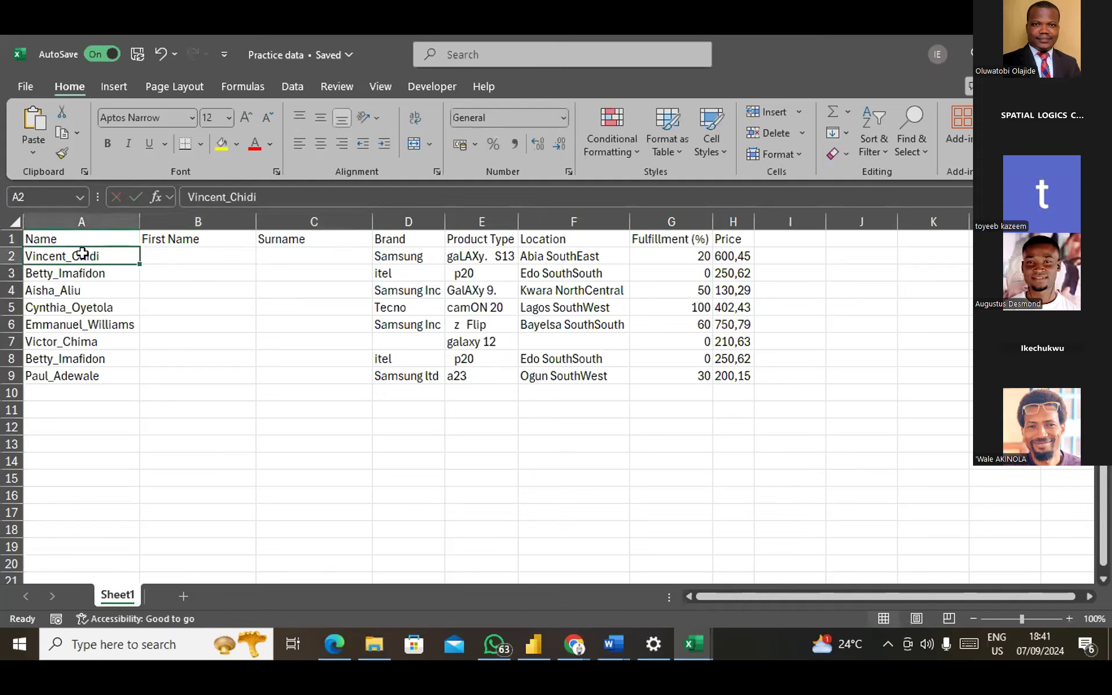
{"action": "left_click_drag", "start_coordinate": [81, 253], "coordinate": [113, 380]}
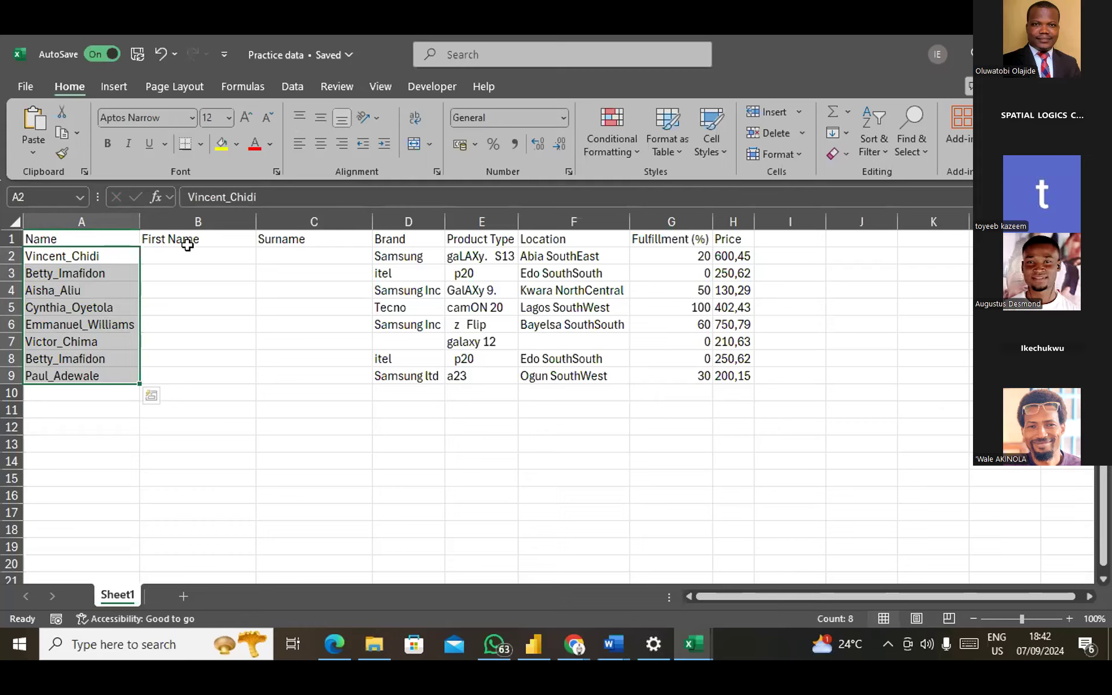
{"action": "left_click", "coordinate": [156, 256]}
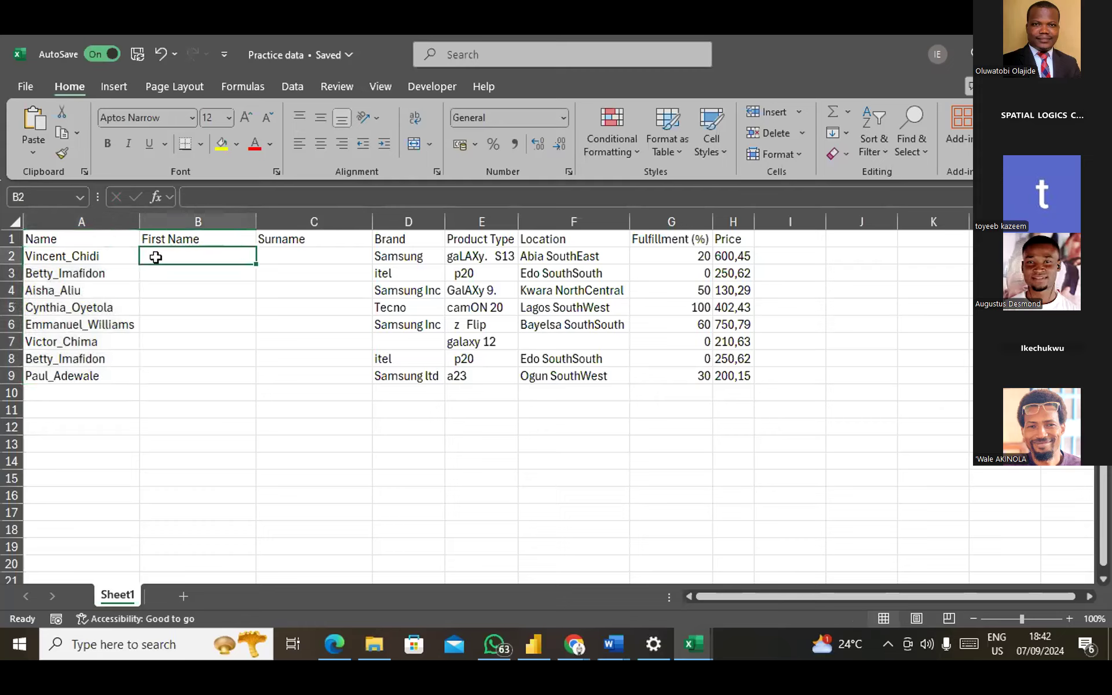
{"action": "left_click_drag", "start_coordinate": [79, 255], "coordinate": [87, 371]}
{"action": "left_click", "coordinate": [74, 255]}
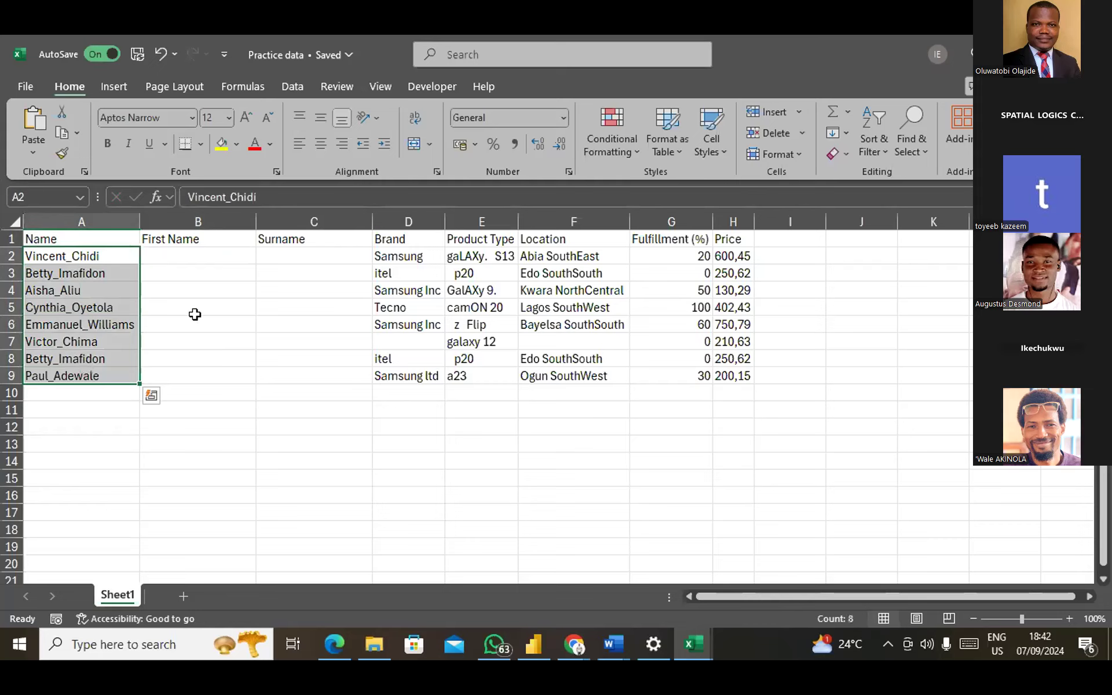
{"action": "left_click", "coordinate": [295, 85]}
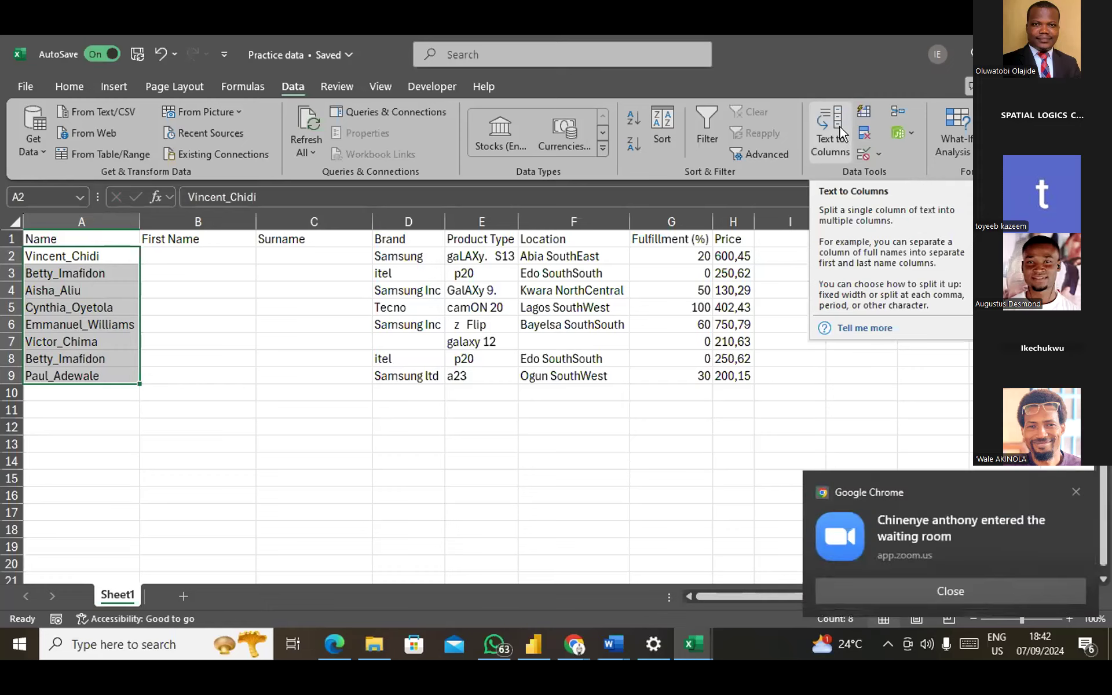
{"action": "left_click", "coordinate": [826, 137]}
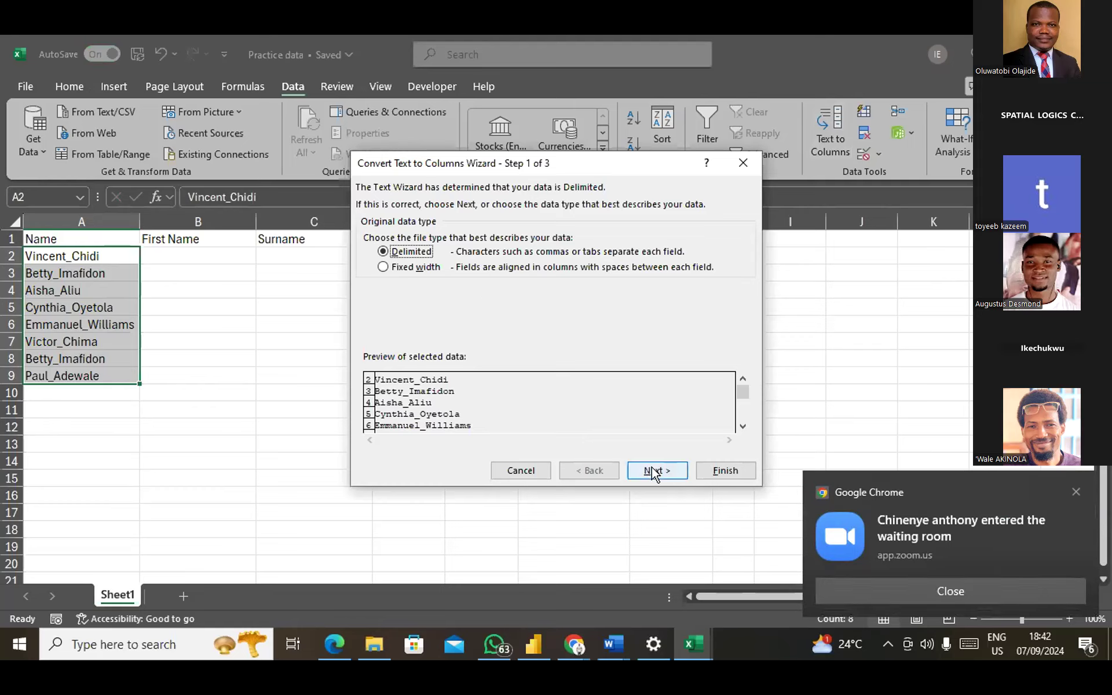
{"action": "left_click", "coordinate": [1075, 493]}
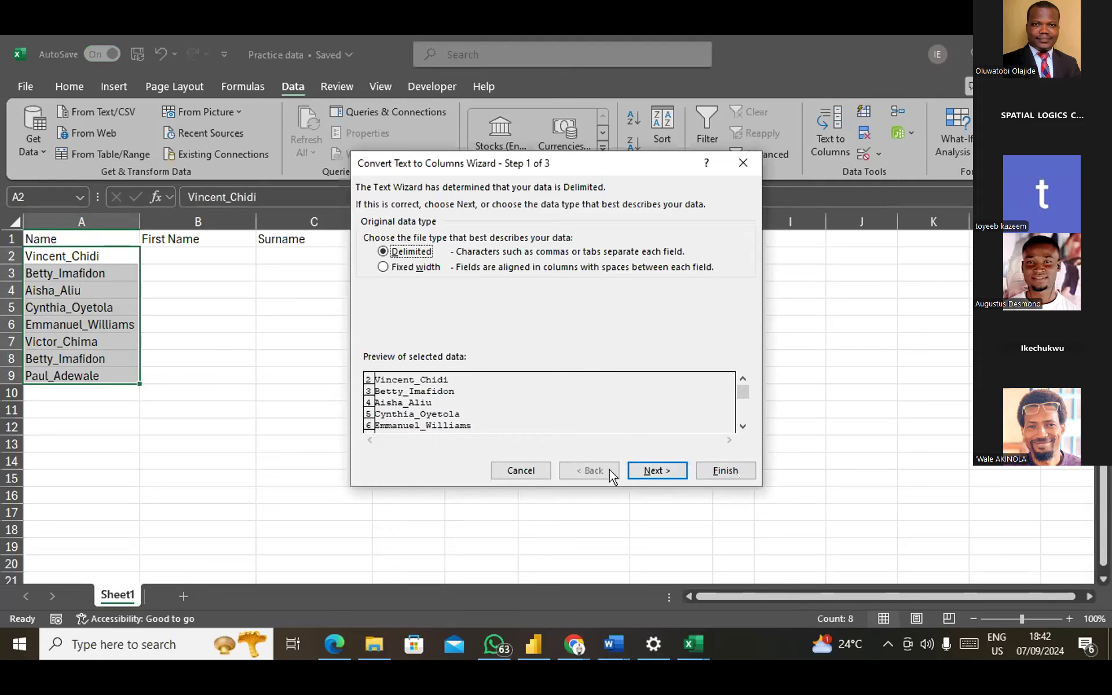
{"action": "left_click", "coordinate": [637, 476]}
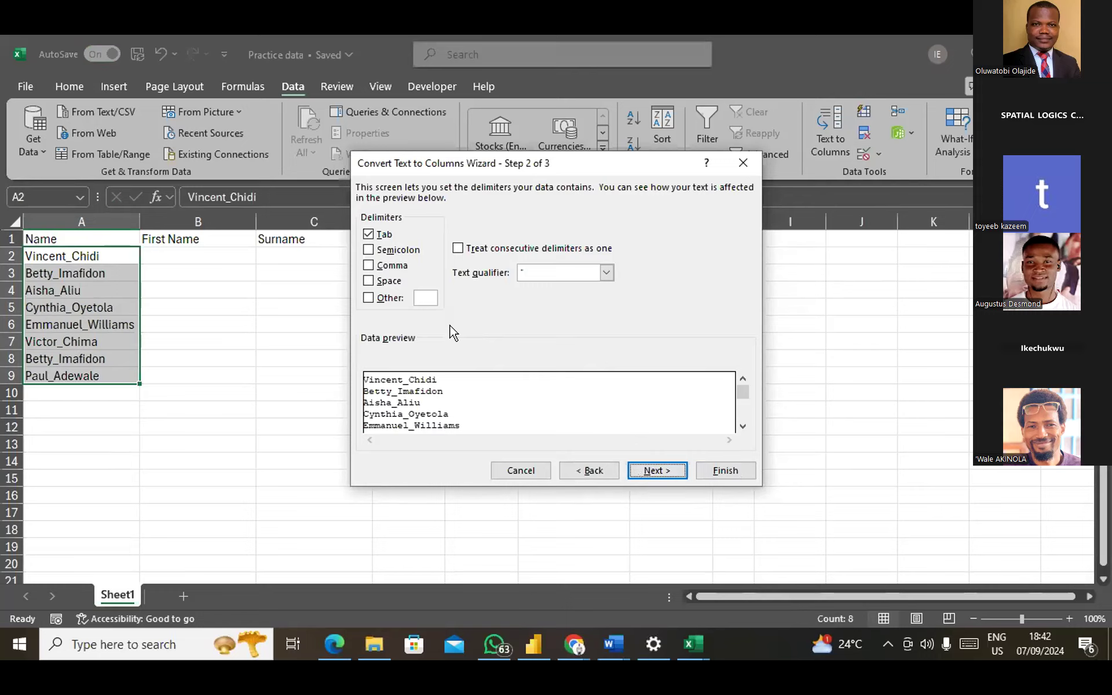
{"action": "left_click", "coordinate": [369, 297]}
{"action": "type", "text": "_"}
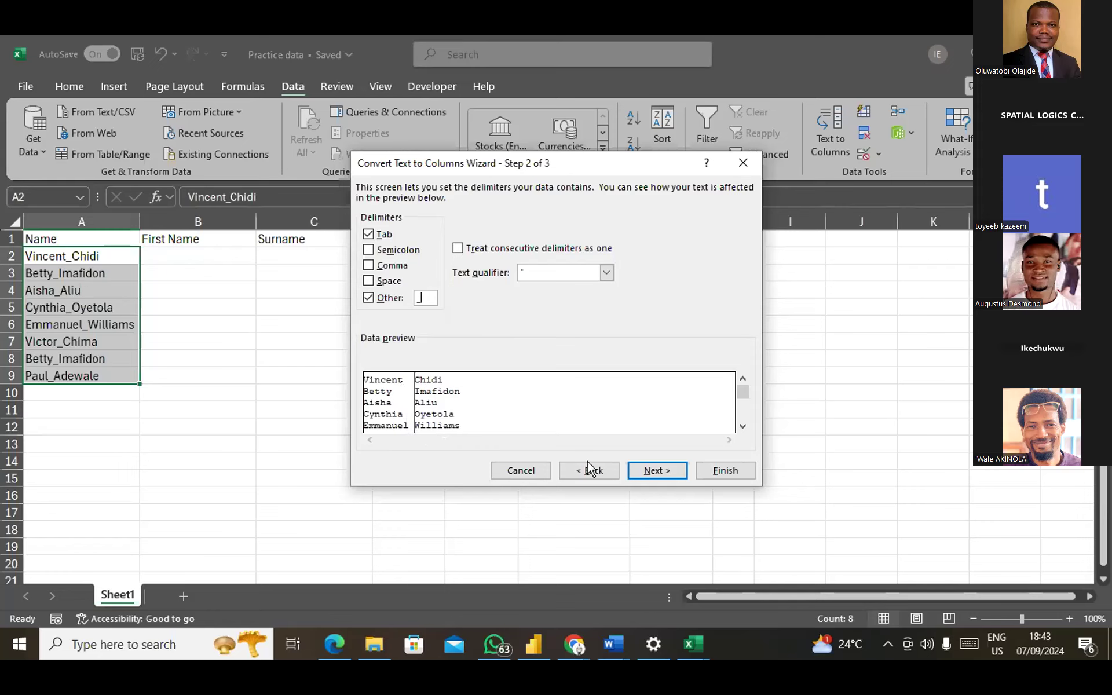
Set the destination of the split names to $B$2 and complete the conversion.
{"action": "left_click", "coordinate": [644, 475]}
{"action": "left_click", "coordinate": [453, 300]}
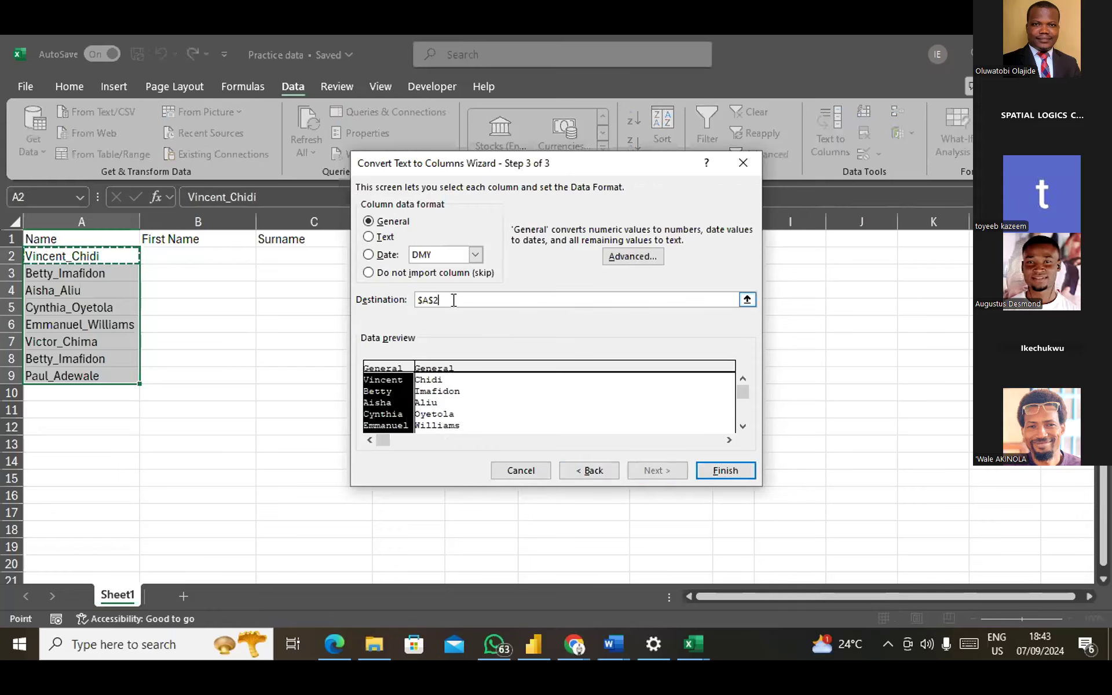
{"action": "left_click", "coordinate": [219, 254]}
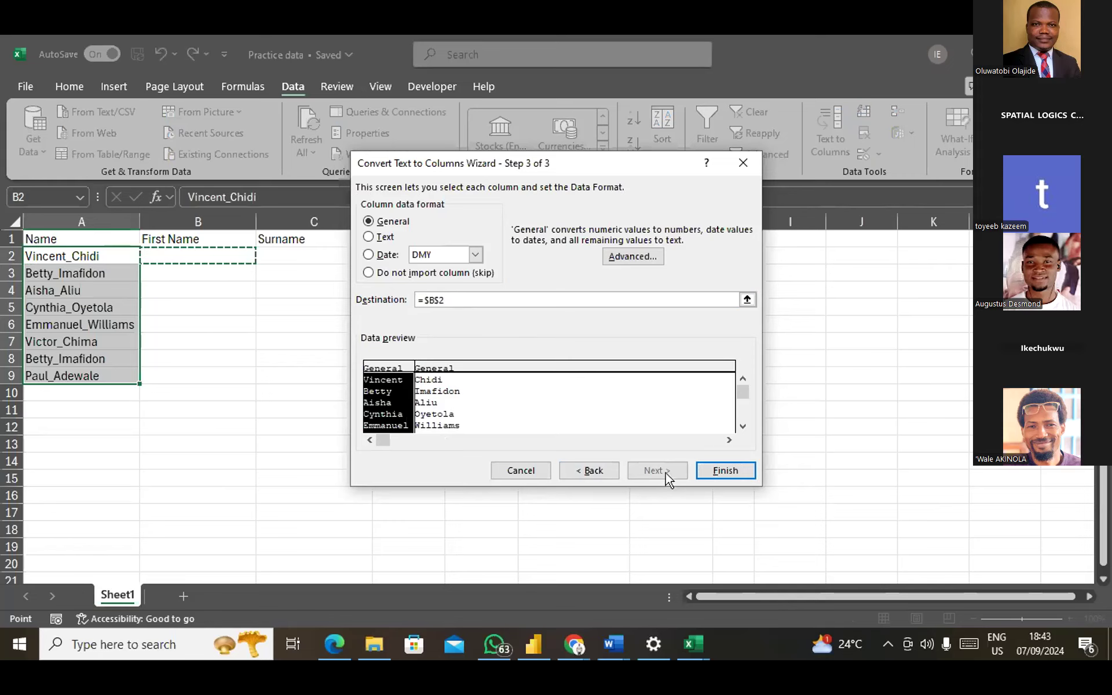
{"action": "left_click", "coordinate": [725, 470]}
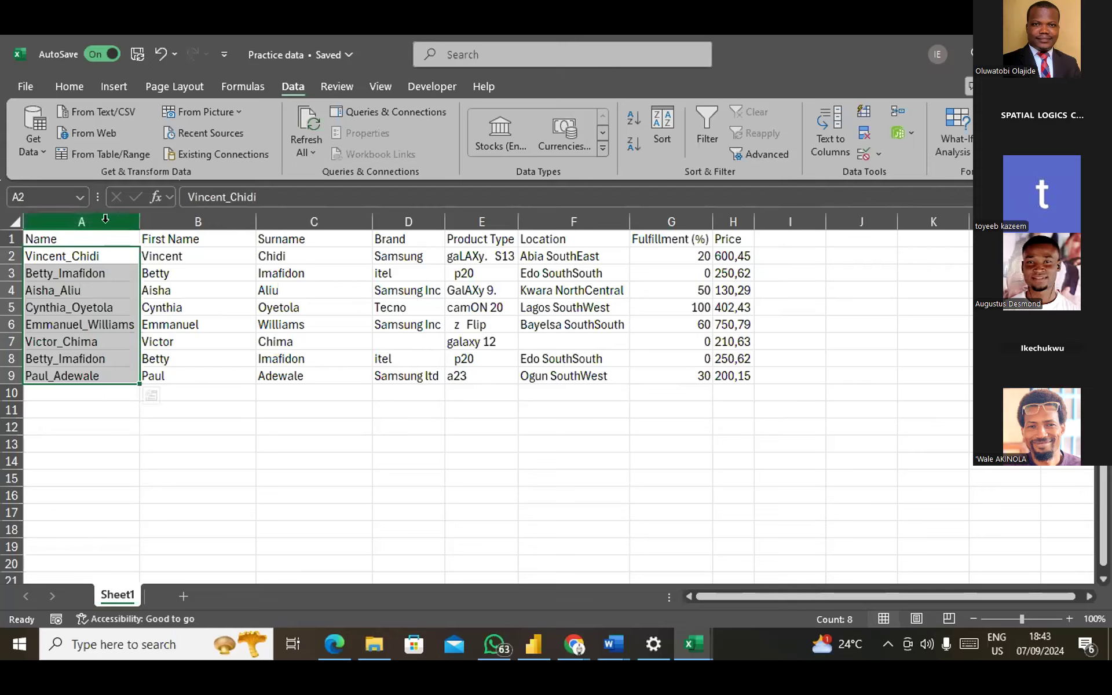
Narrow the Name, First Name and Surname columns to sit closer to their contents.
{"action": "left_click_drag", "start_coordinate": [142, 217], "coordinate": [131, 218]}
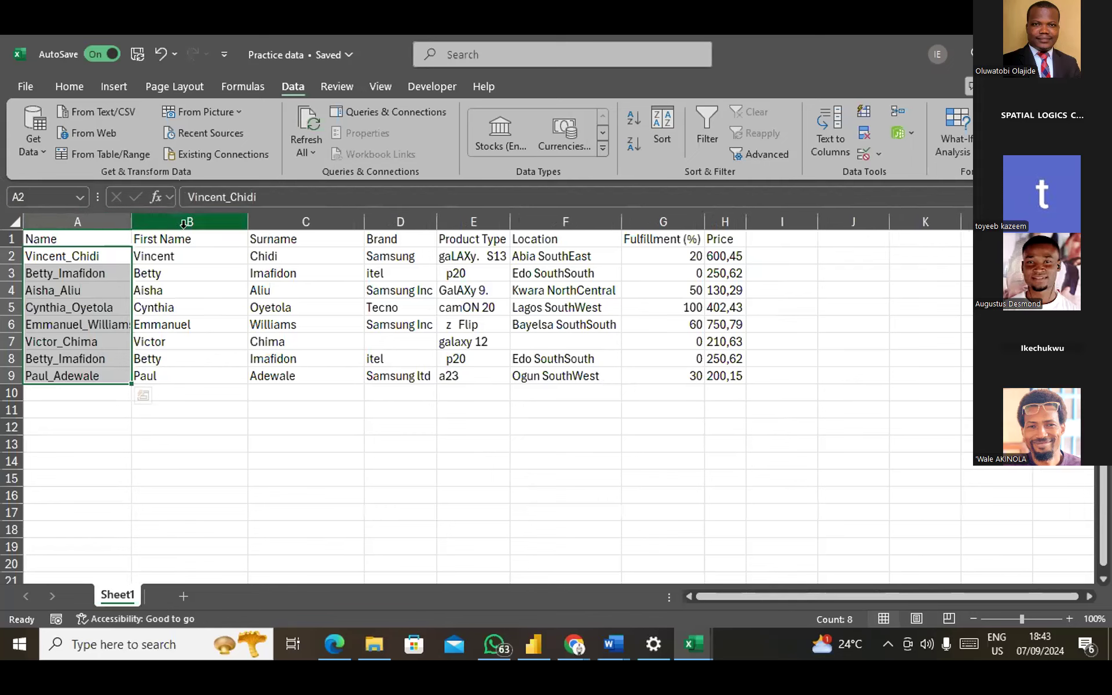
{"action": "left_click_drag", "start_coordinate": [248, 223], "coordinate": [204, 228]}
{"action": "left_click_drag", "start_coordinate": [321, 223], "coordinate": [271, 223]}
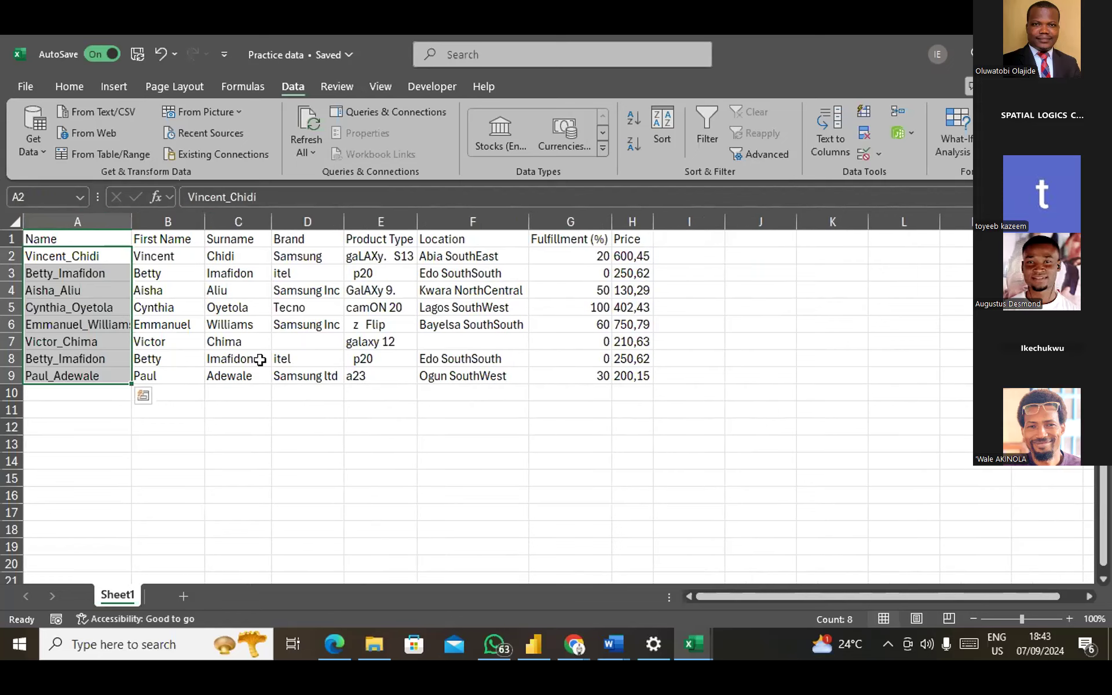
List the distinct brands from D2:D9 in cell K2 with the UNIQUE function.
{"action": "left_click", "coordinate": [301, 236]}
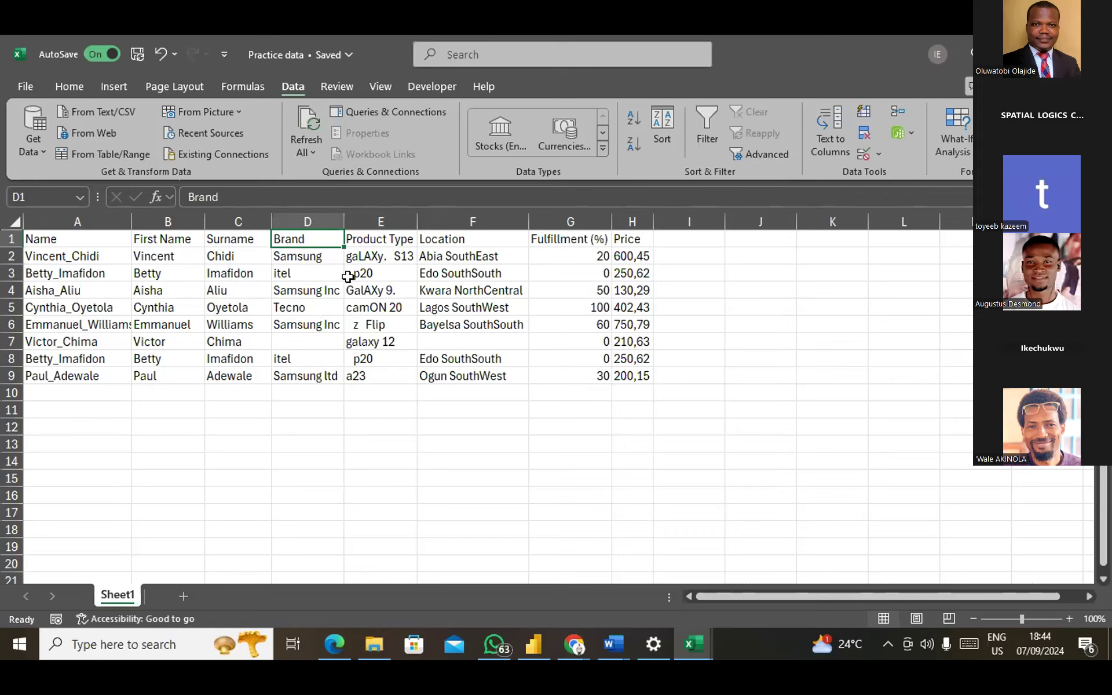
{"action": "left_click", "coordinate": [294, 261]}
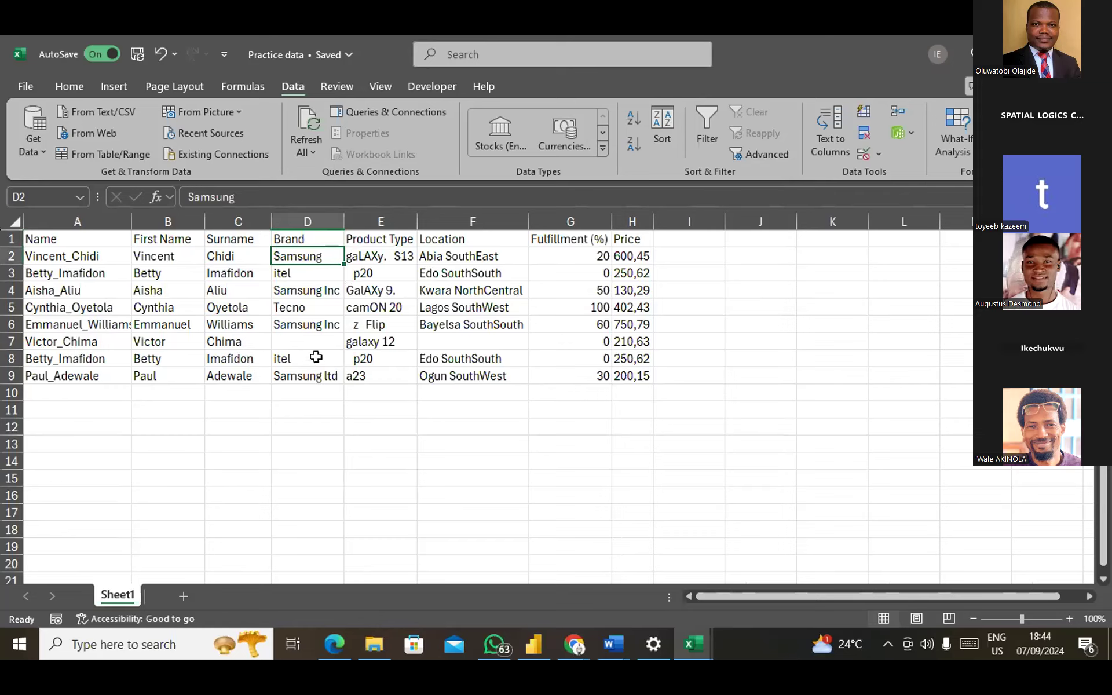
{"action": "left_click", "coordinate": [313, 291]}
{"action": "left_click", "coordinate": [324, 324]}
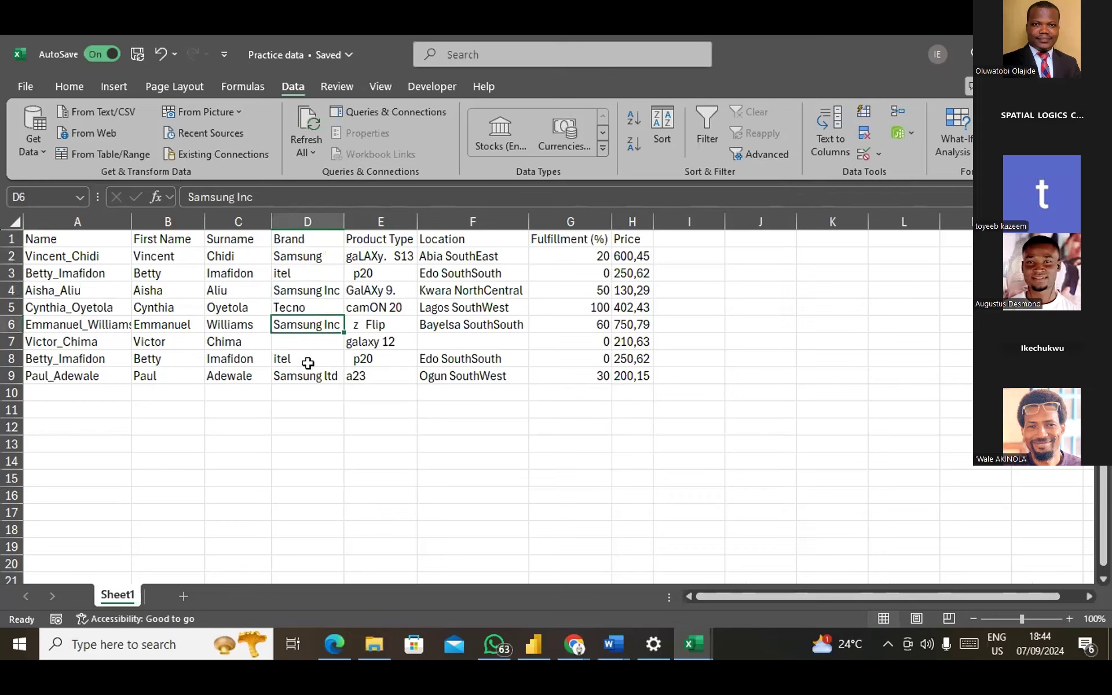
{"action": "left_click", "coordinate": [757, 253]}
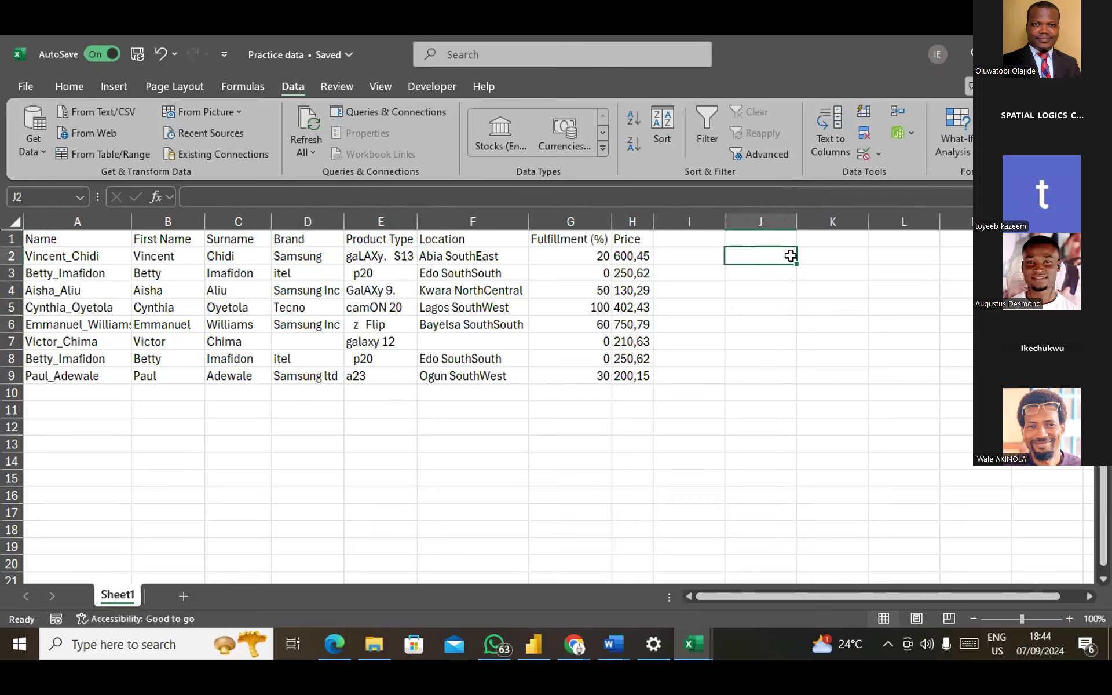
{"action": "left_click", "coordinate": [813, 261]}
{"action": "type", "text": "=uni"}
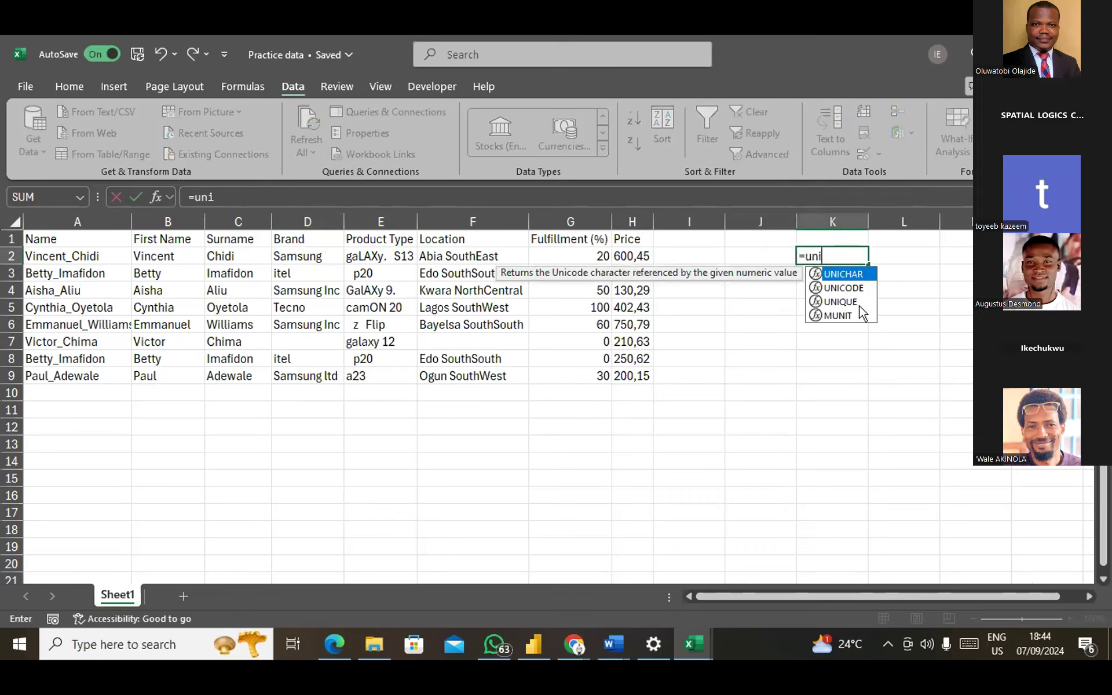
{"action": "left_click", "coordinate": [841, 301]}
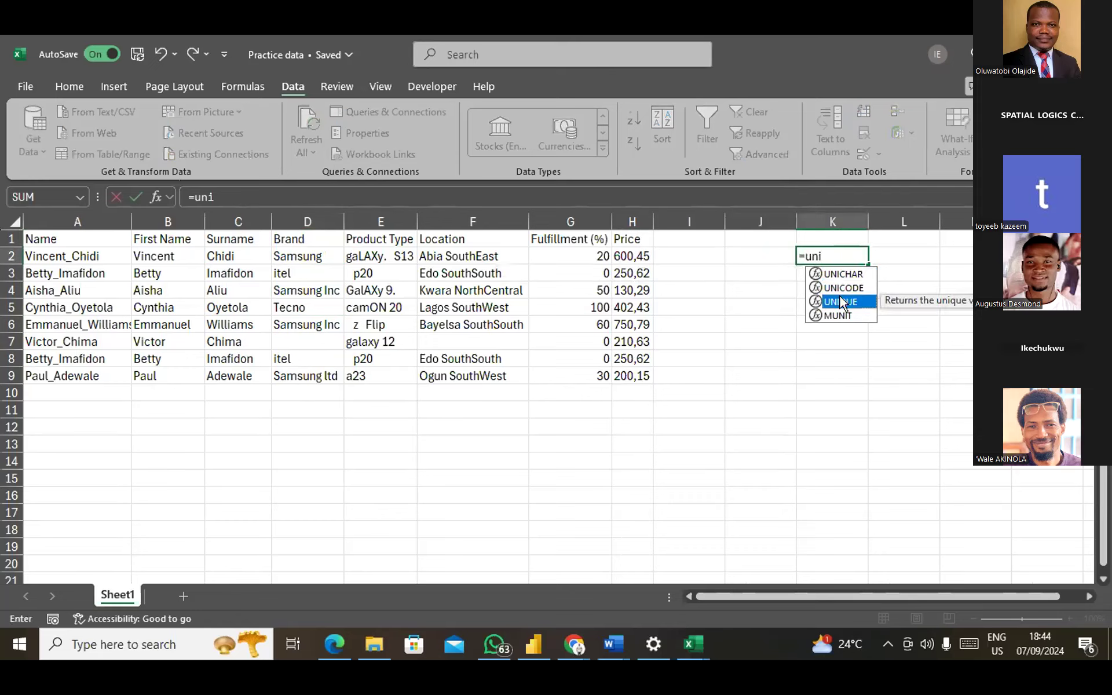
{"action": "double_click", "coordinate": [839, 300]}
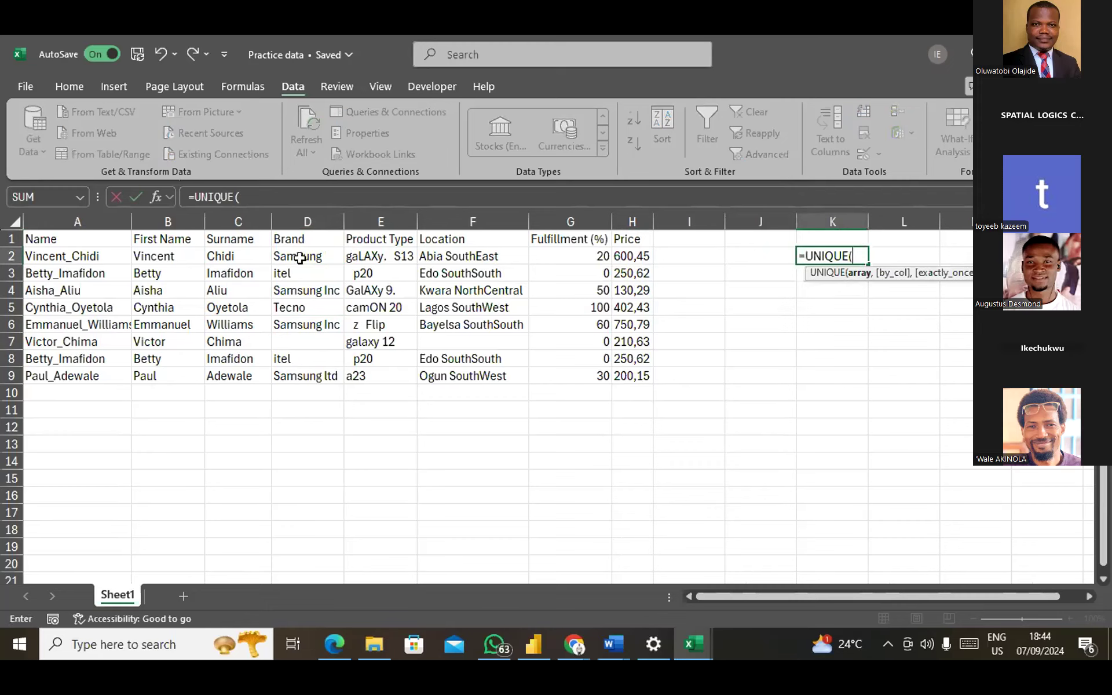
{"action": "left_click_drag", "start_coordinate": [299, 258], "coordinate": [320, 375]}
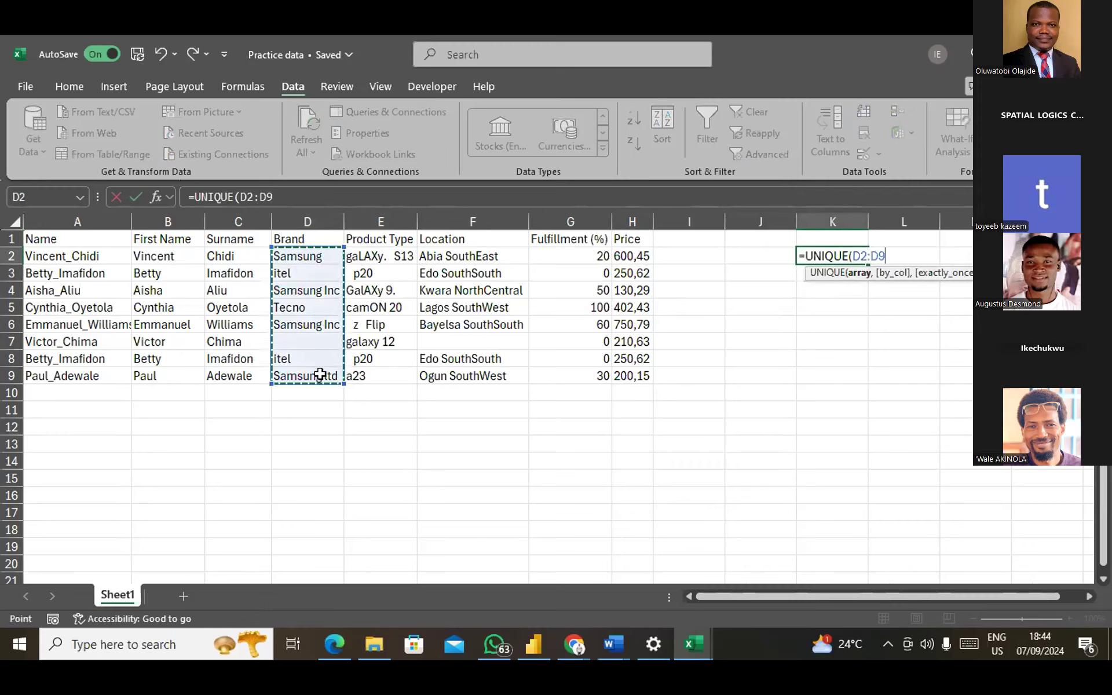
{"action": "key", "text": "Return"}
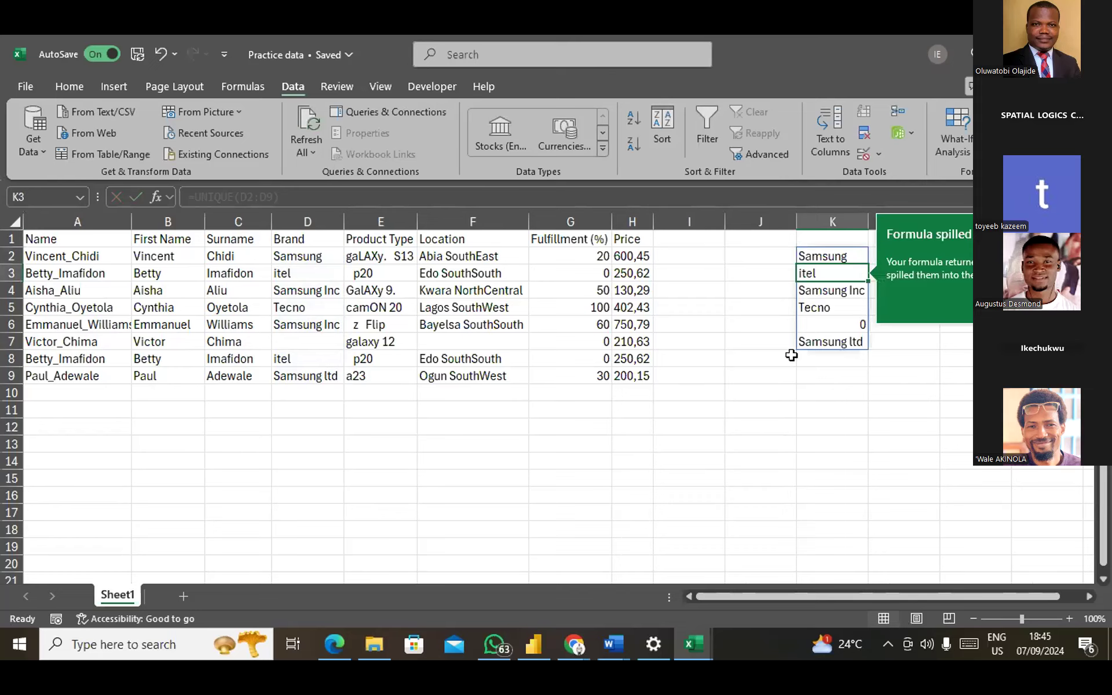
{"action": "left_click", "coordinate": [839, 291]}
{"action": "right_click", "coordinate": [839, 291]}
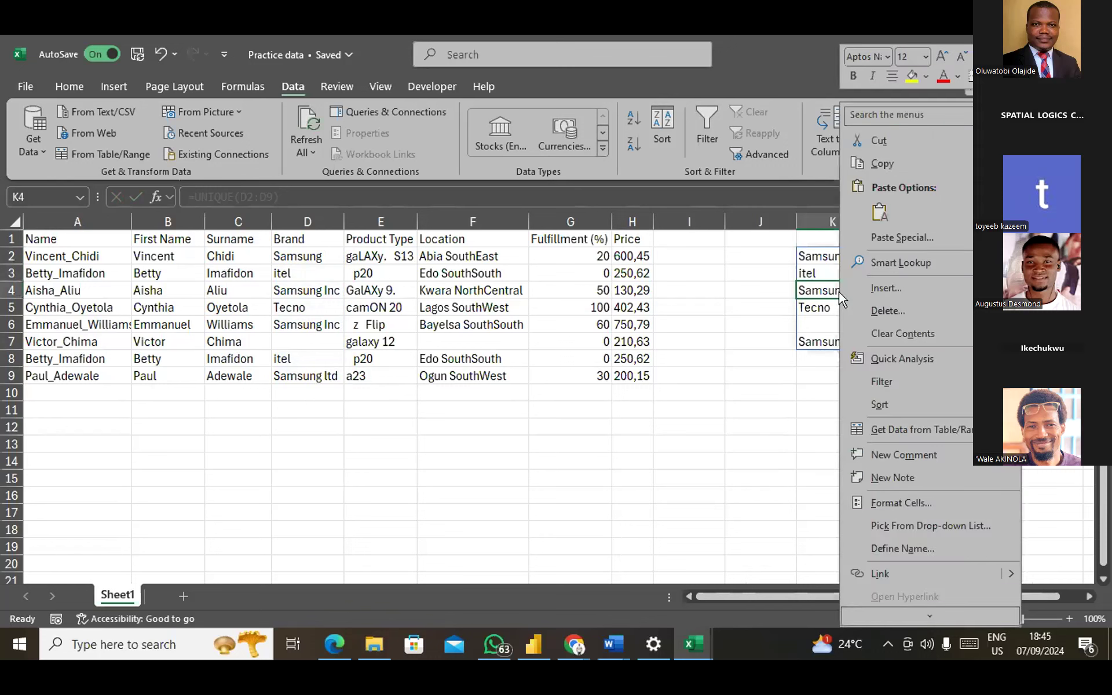
{"action": "key", "text": "Escape"}
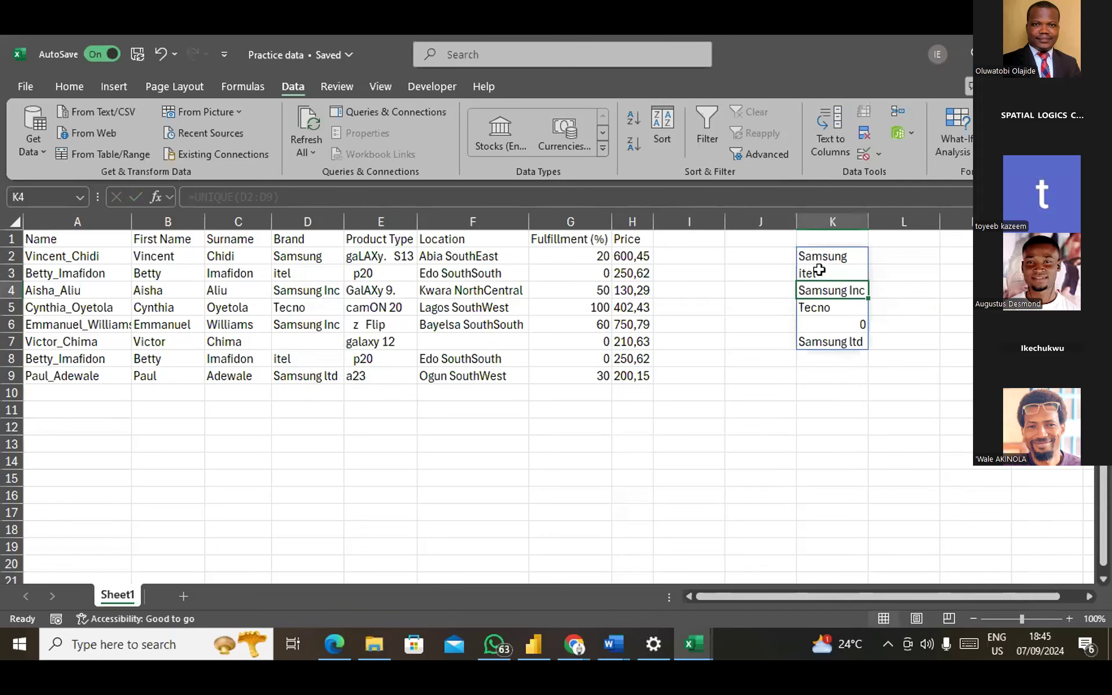
Try to replace all occurrences of Samsung Inc with Samsung in the unique brand list K2:K7.
{"action": "left_click_drag", "start_coordinate": [804, 254], "coordinate": [832, 342]}
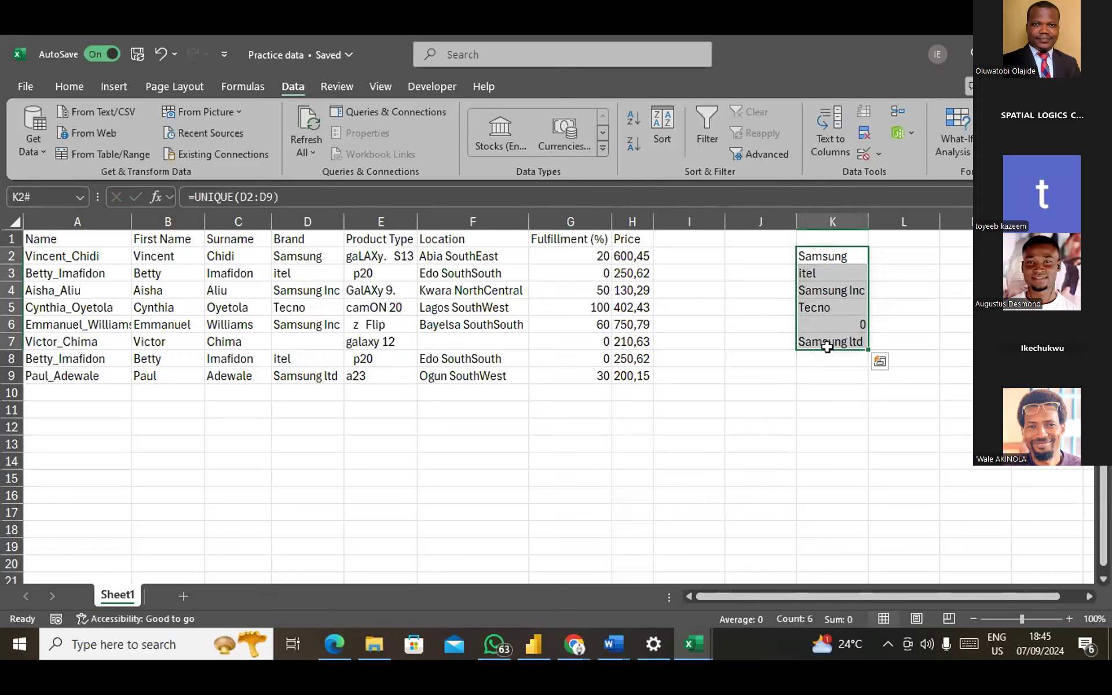
{"action": "left_click", "coordinate": [70, 86]}
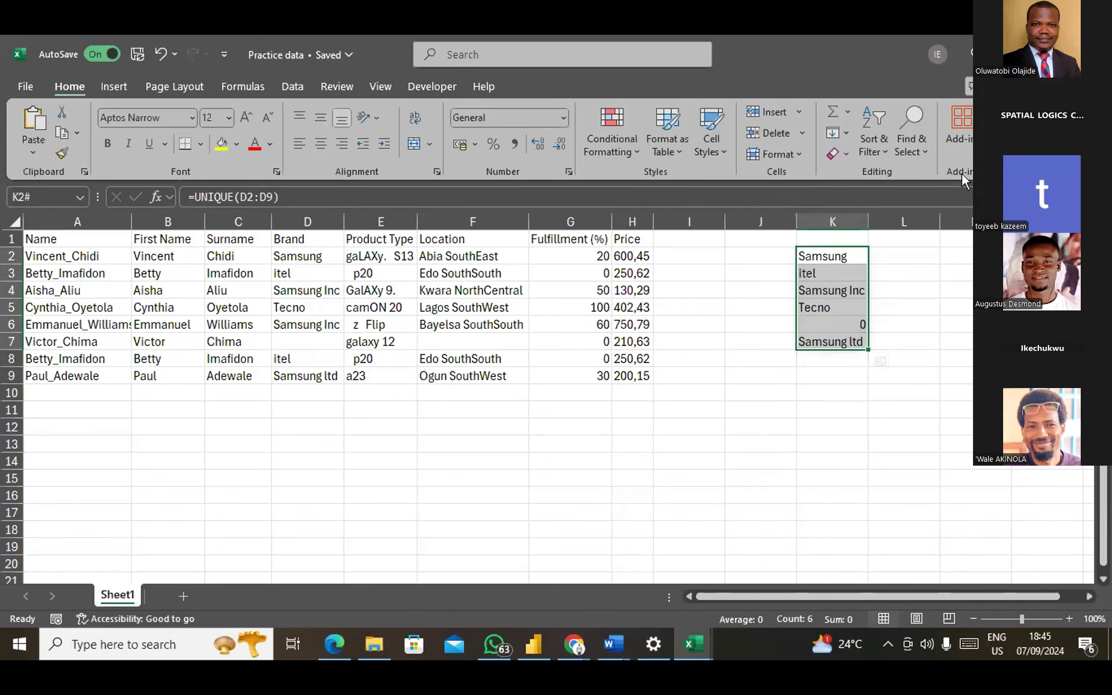
{"action": "left_click", "coordinate": [925, 146]}
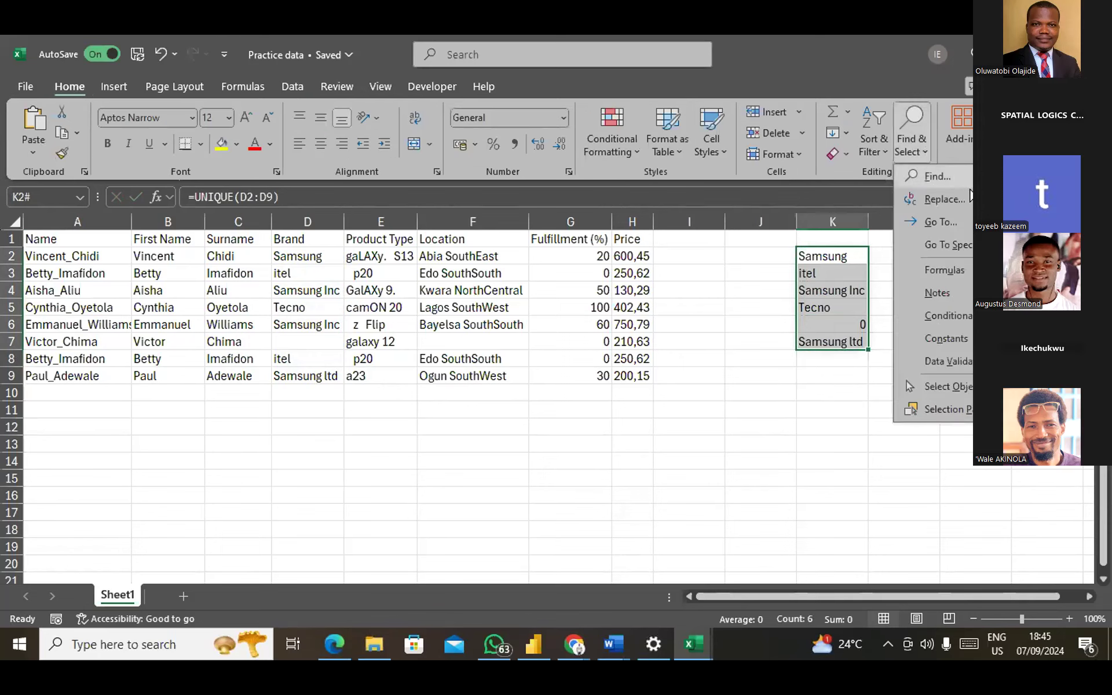
{"action": "left_click", "coordinate": [968, 198]}
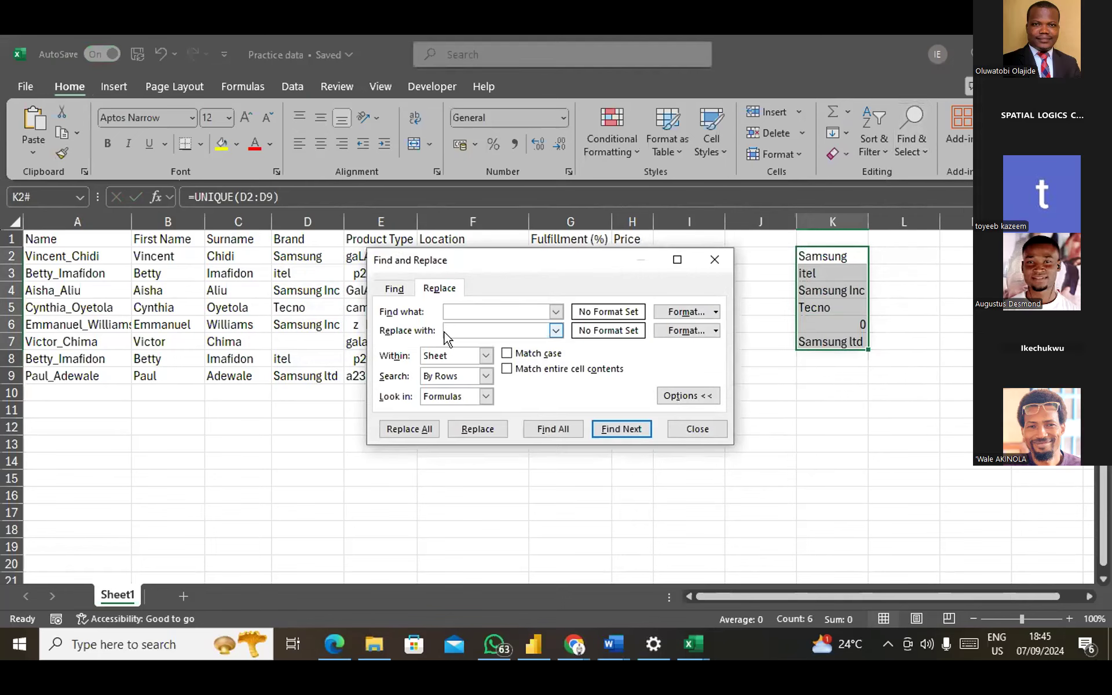
{"action": "type", "text": "Samsung"}
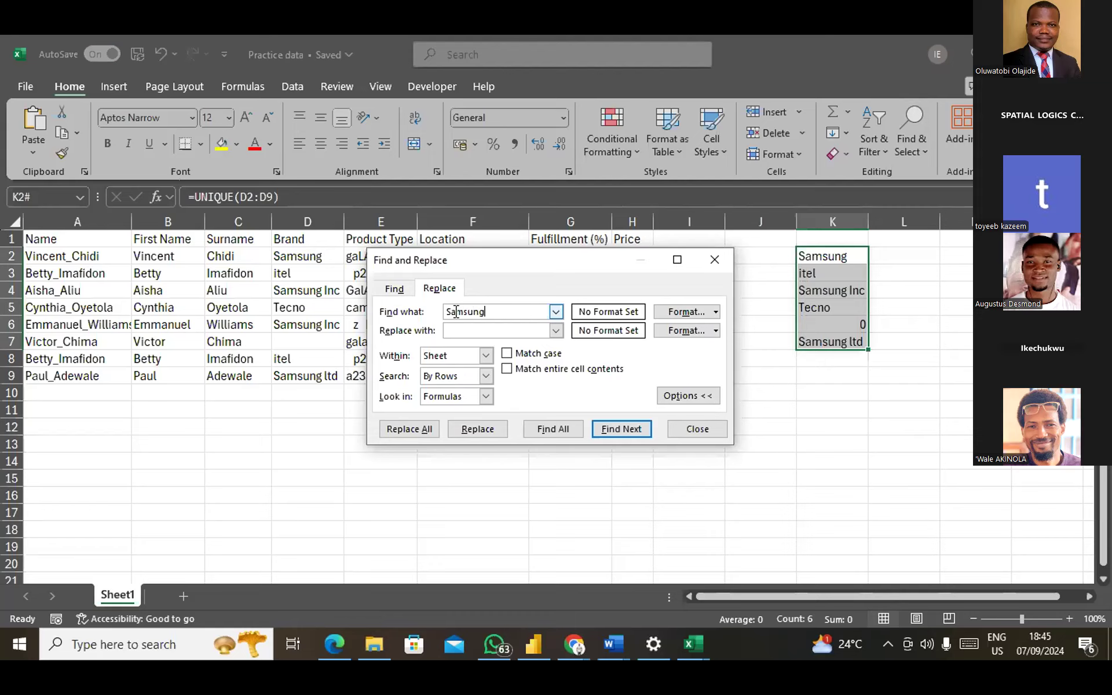
{"action": "type", "text": " Inc"}
{"action": "left_click", "coordinate": [467, 329]}
{"action": "type", "text": "Samsung"}
{"action": "left_click", "coordinate": [426, 432]}
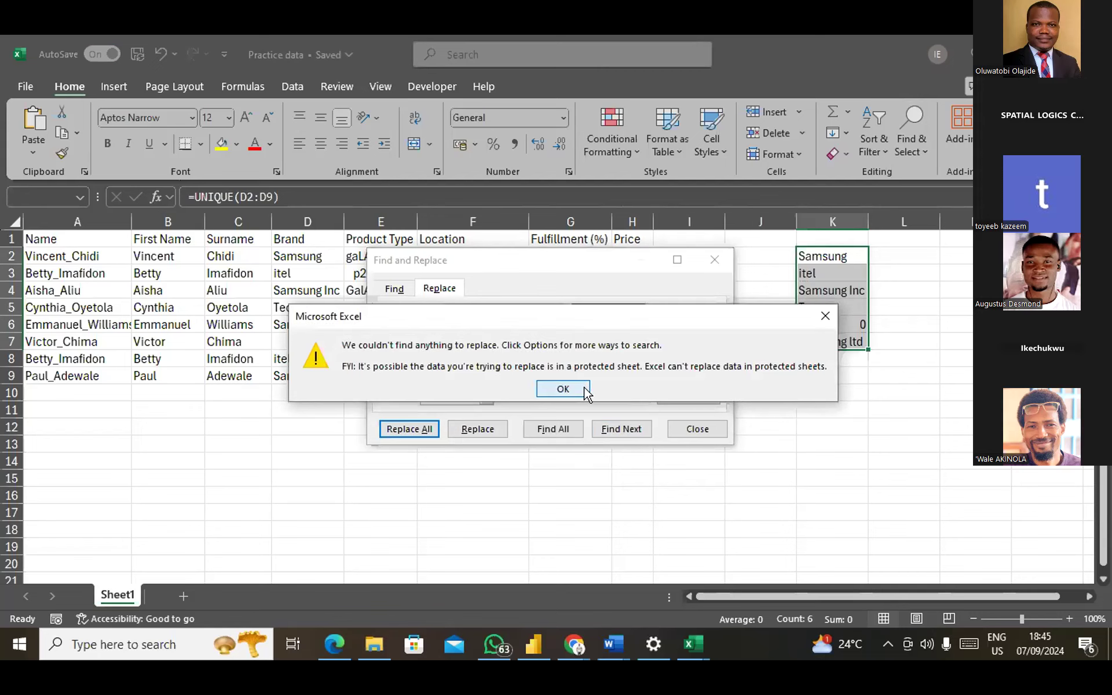
{"action": "left_click", "coordinate": [582, 388]}
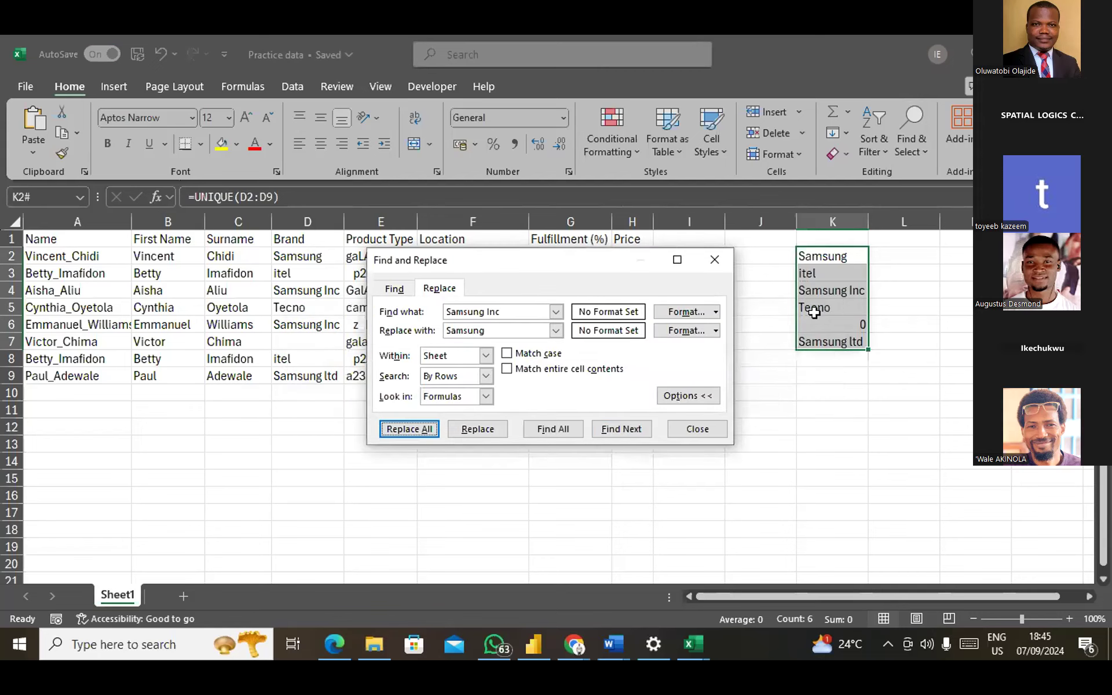
Find Samsung Inc in the Brand column and replace the occurrence in cell D6 with Samsung.
{"action": "left_click", "coordinate": [504, 328]}
{"action": "left_click", "coordinate": [505, 312]}
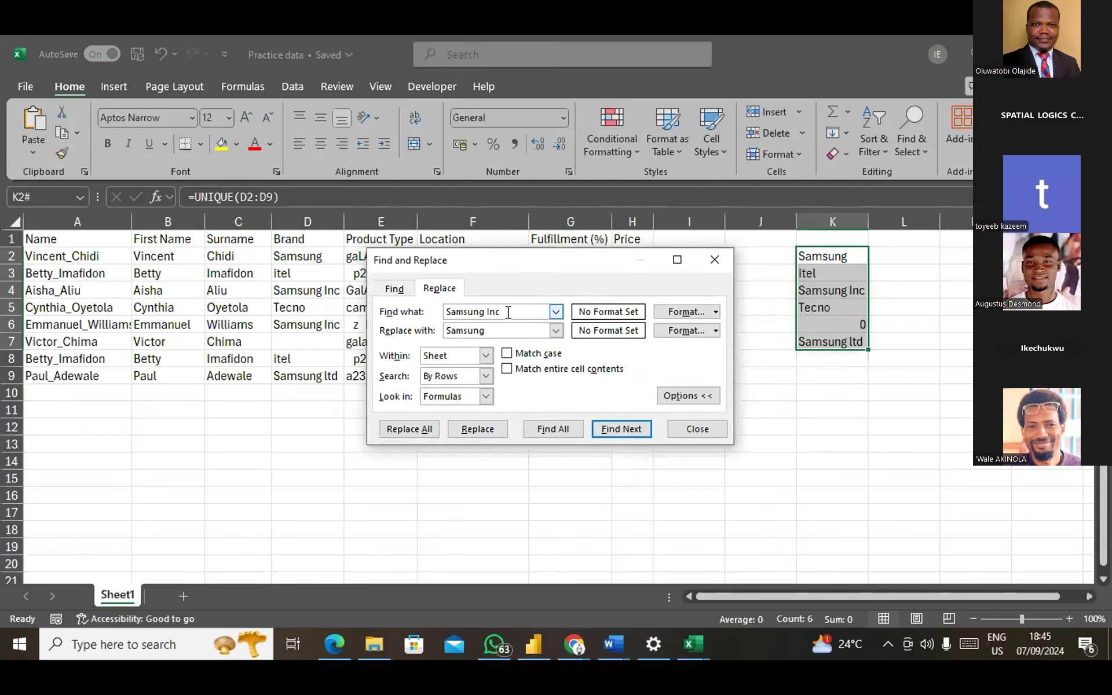
{"action": "left_click", "coordinate": [336, 290]}
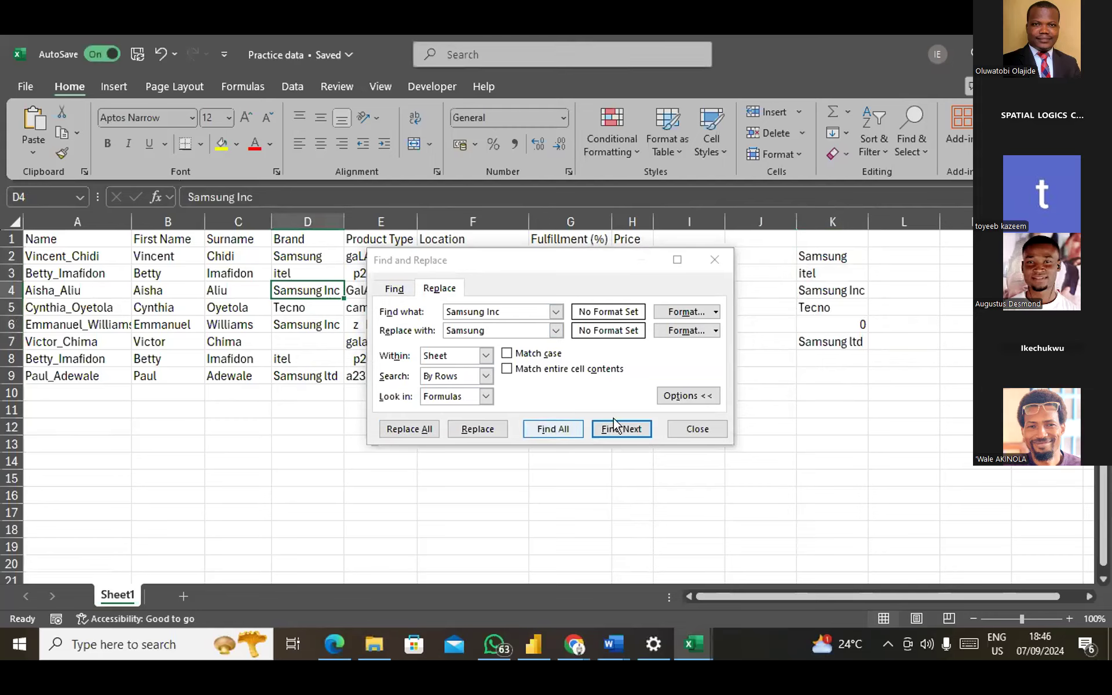
{"action": "left_click", "coordinate": [635, 430]}
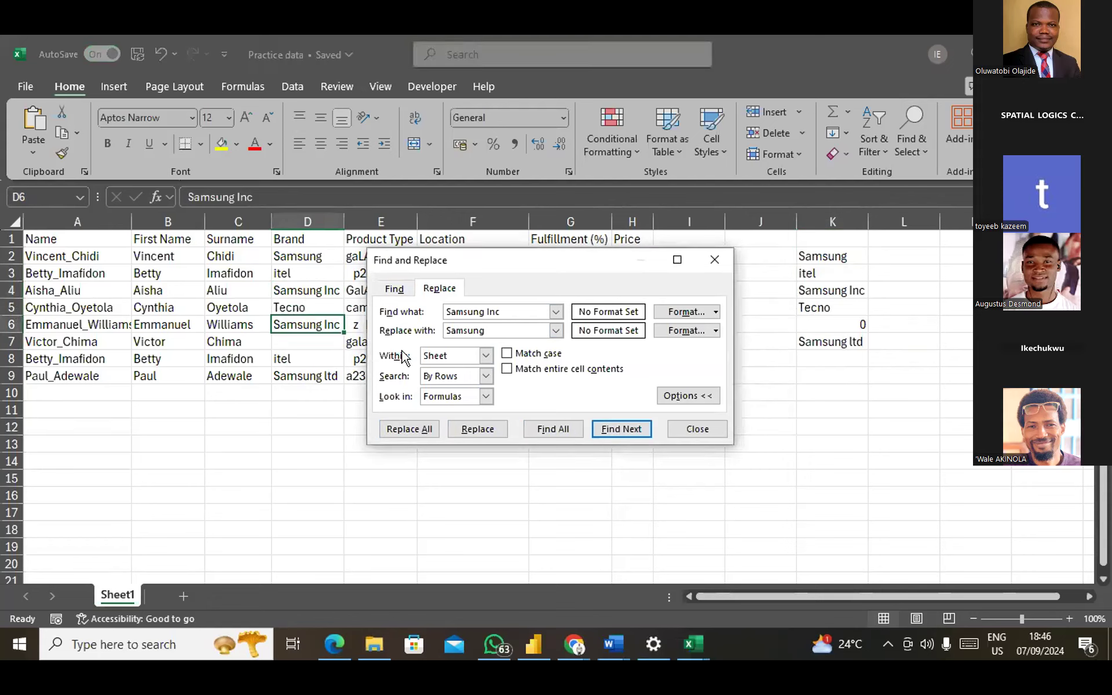
{"action": "left_click", "coordinate": [477, 429]}
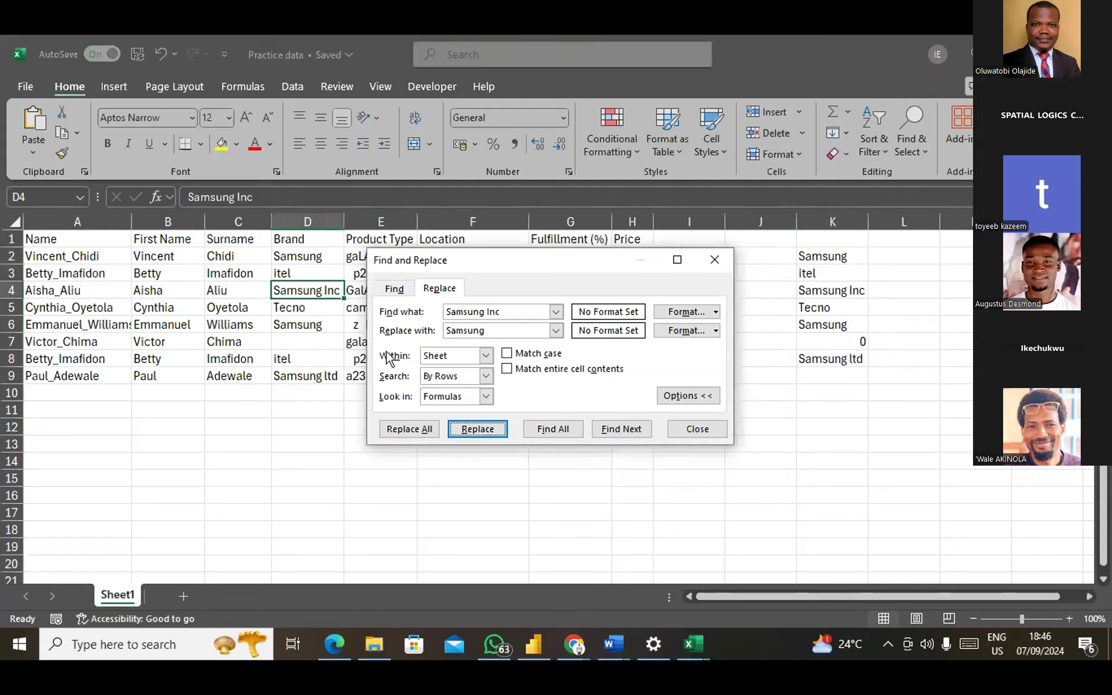
Search for the remaining Samsung Inc entry and inspect cells D4 and D6 in the Brand column.
{"action": "left_click", "coordinate": [840, 325]}
{"action": "left_click", "coordinate": [310, 290]}
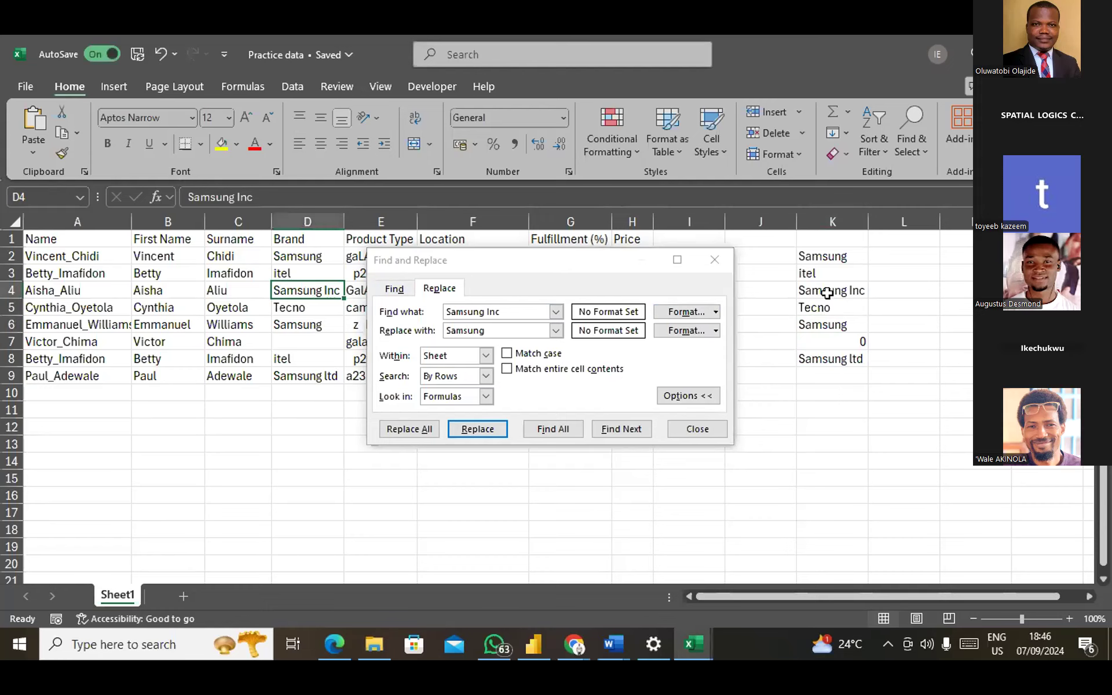
{"action": "left_click", "coordinate": [828, 292]}
{"action": "left_click", "coordinate": [503, 311]}
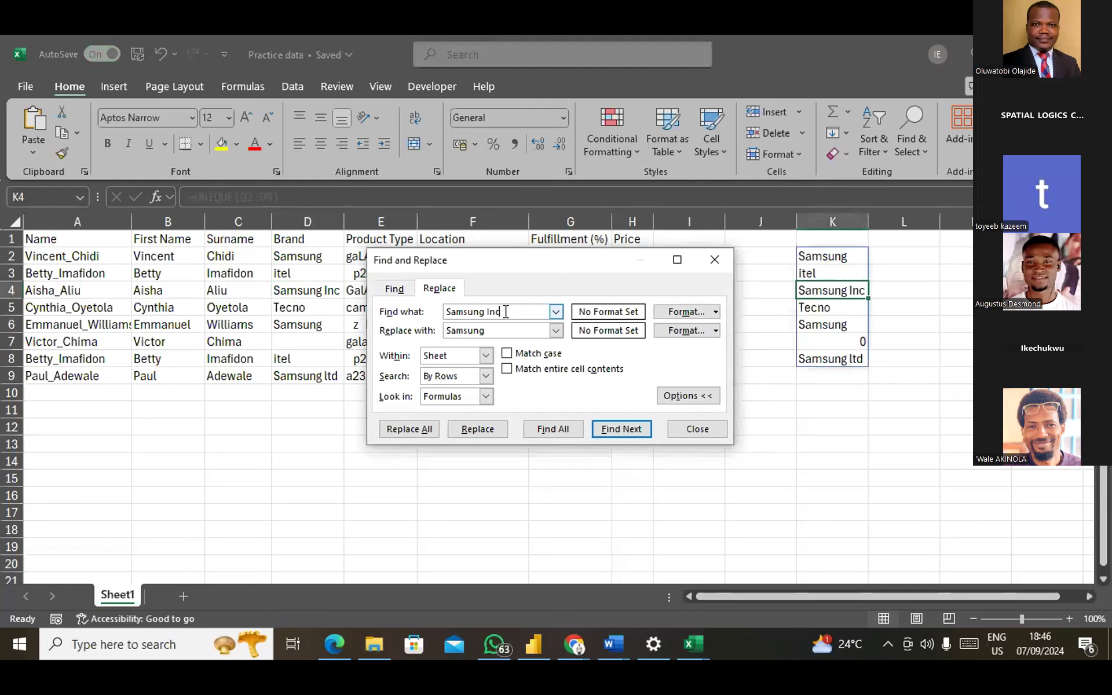
{"action": "left_click", "coordinate": [485, 330]}
{"action": "left_click", "coordinate": [622, 432]}
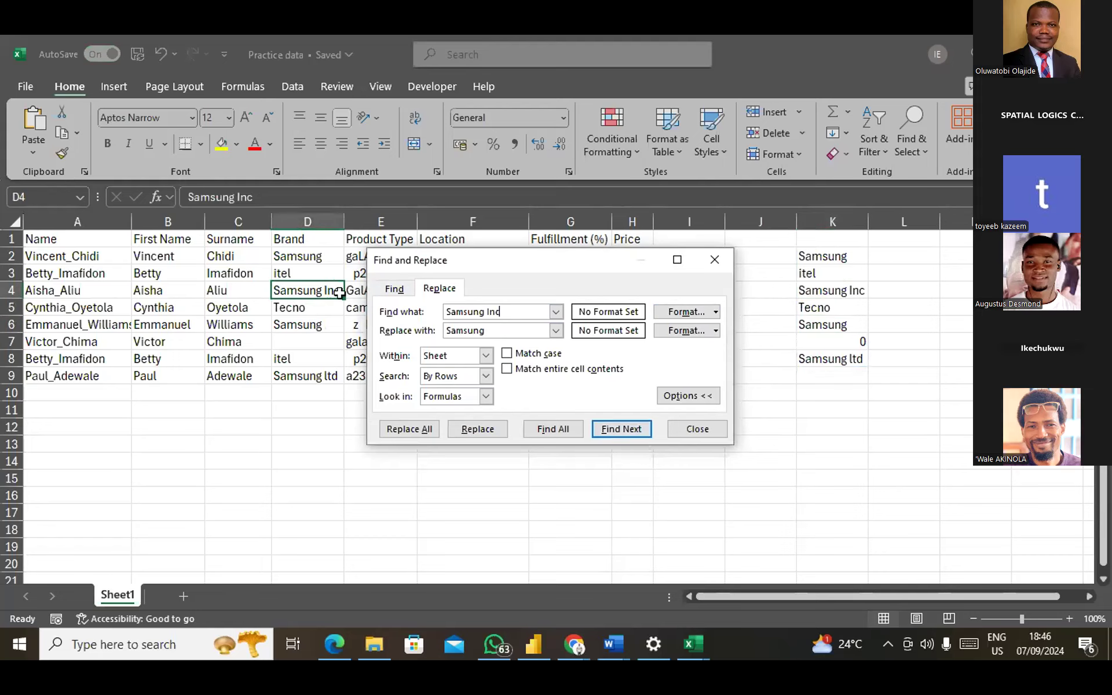
{"action": "left_click", "coordinate": [714, 260]}
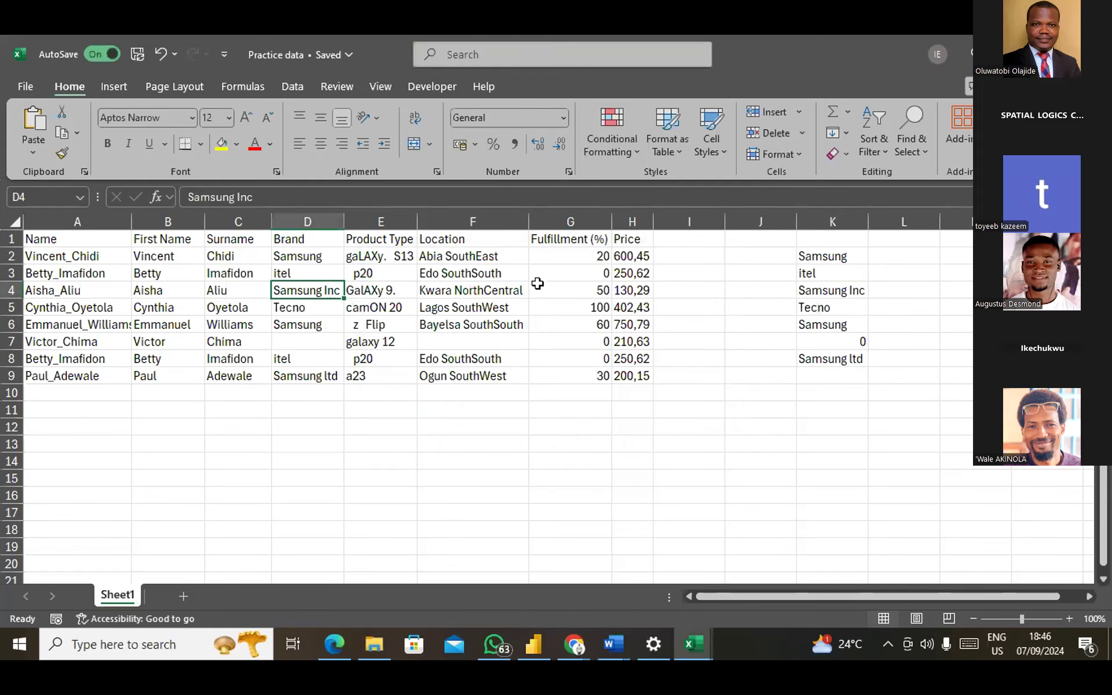
{"action": "double_click", "coordinate": [339, 290]}
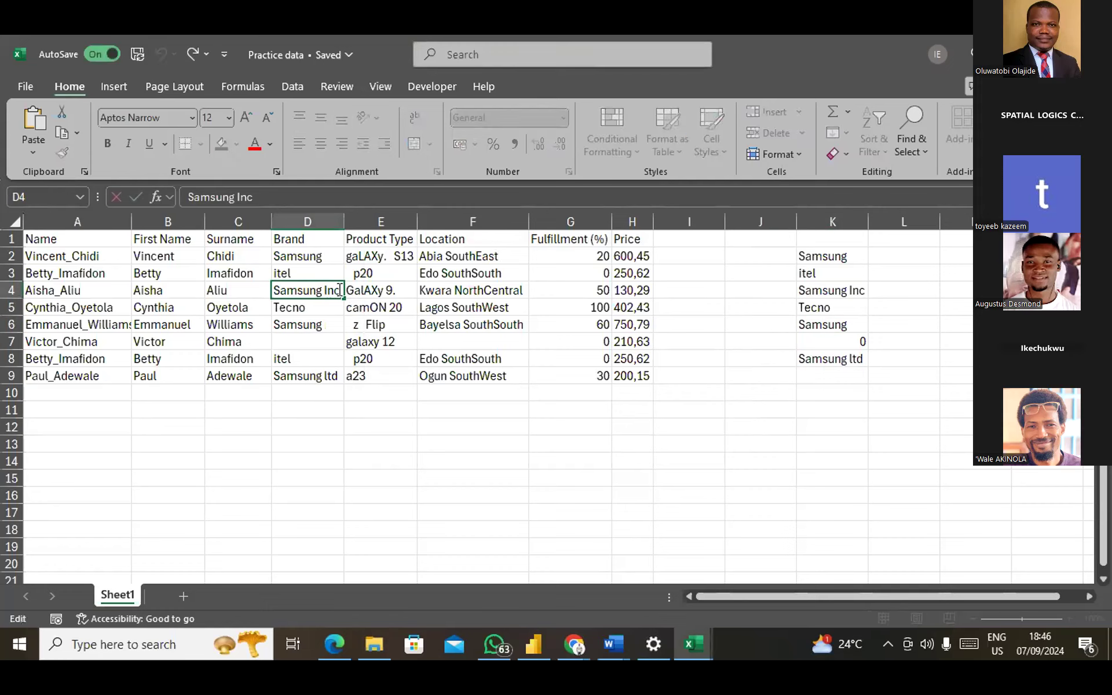
{"action": "left_click", "coordinate": [325, 323]}
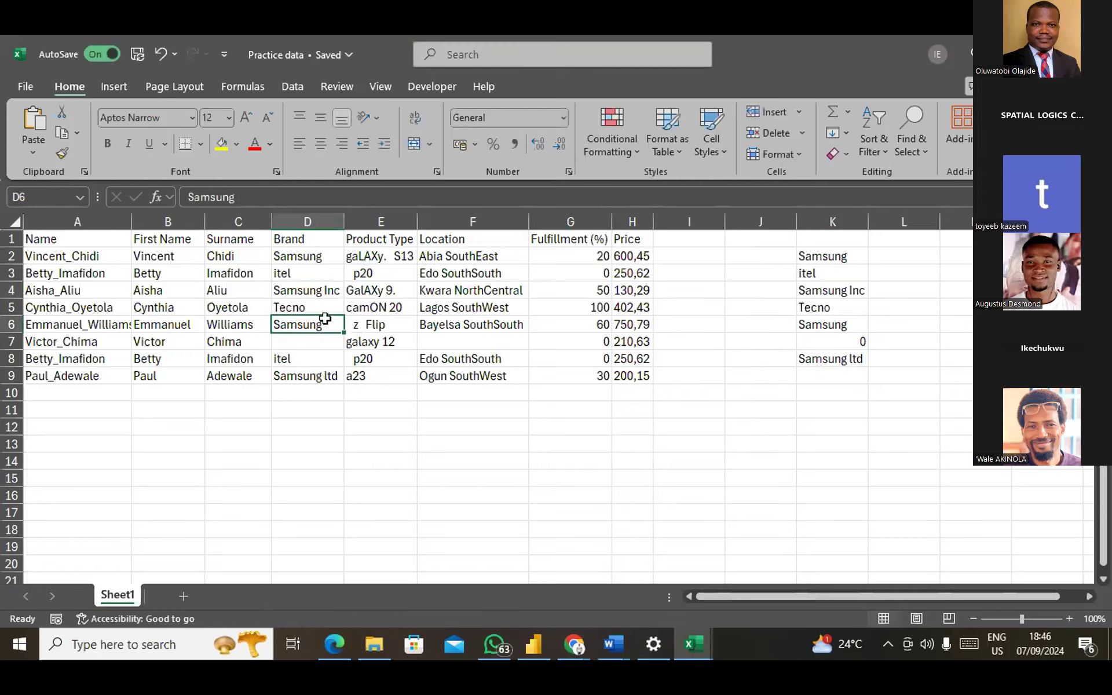
Replace Samsung Inc in cell D4 with Samsung, using the cell's own copied text as the search term.
{"action": "left_click", "coordinate": [303, 290]}
{"action": "key", "text": "ctrl+c"}
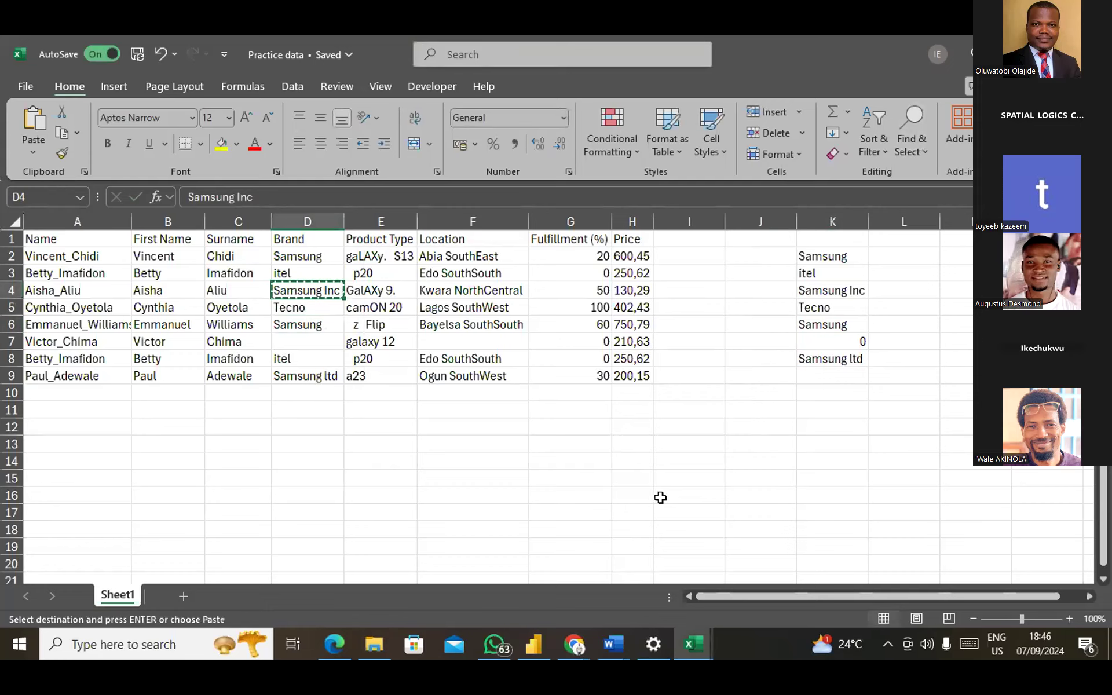
{"action": "key", "text": "ctrl+h"}
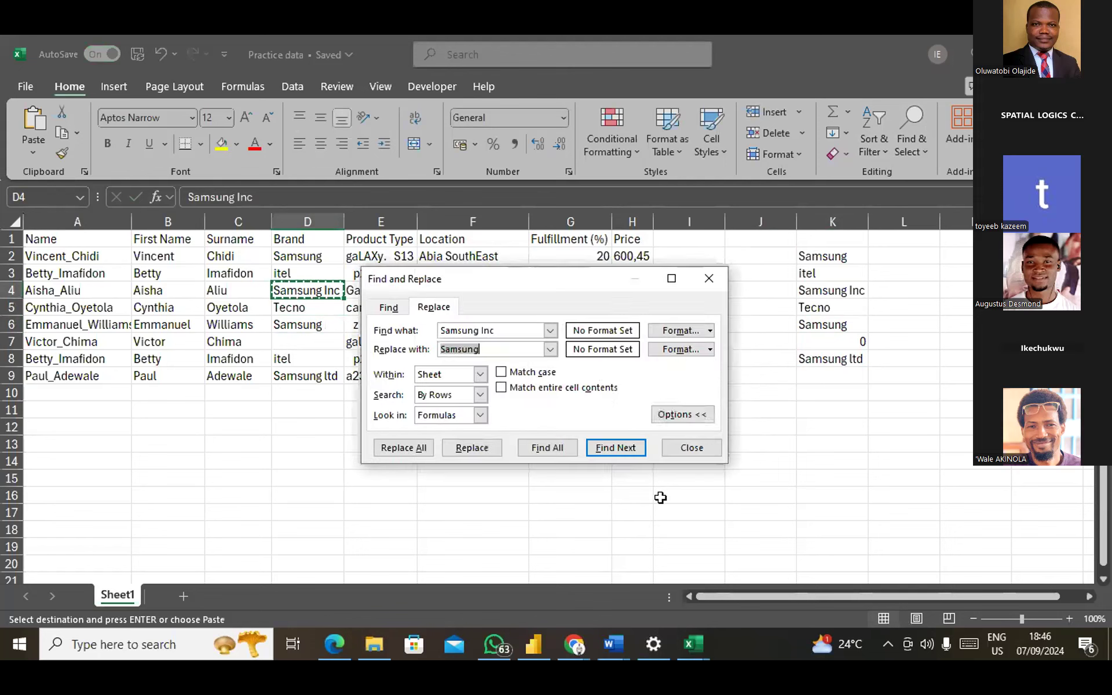
{"action": "left_click", "coordinate": [500, 330]}
{"action": "key", "text": "BackSpace"}
{"action": "key", "text": "BackSpace"}
{"action": "key", "text": "BackSpace"}
{"action": "key", "text": "BackSpace"}
{"action": "key", "text": "BackSpace"}
{"action": "key", "text": "BackSpace"}
{"action": "key", "text": "BackSpace"}
{"action": "key", "text": "BackSpace"}
{"action": "key", "text": "BackSpace"}
{"action": "key", "text": "BackSpace"}
{"action": "key", "text": "BackSpace"}
{"action": "key", "text": "ctrl+v"}
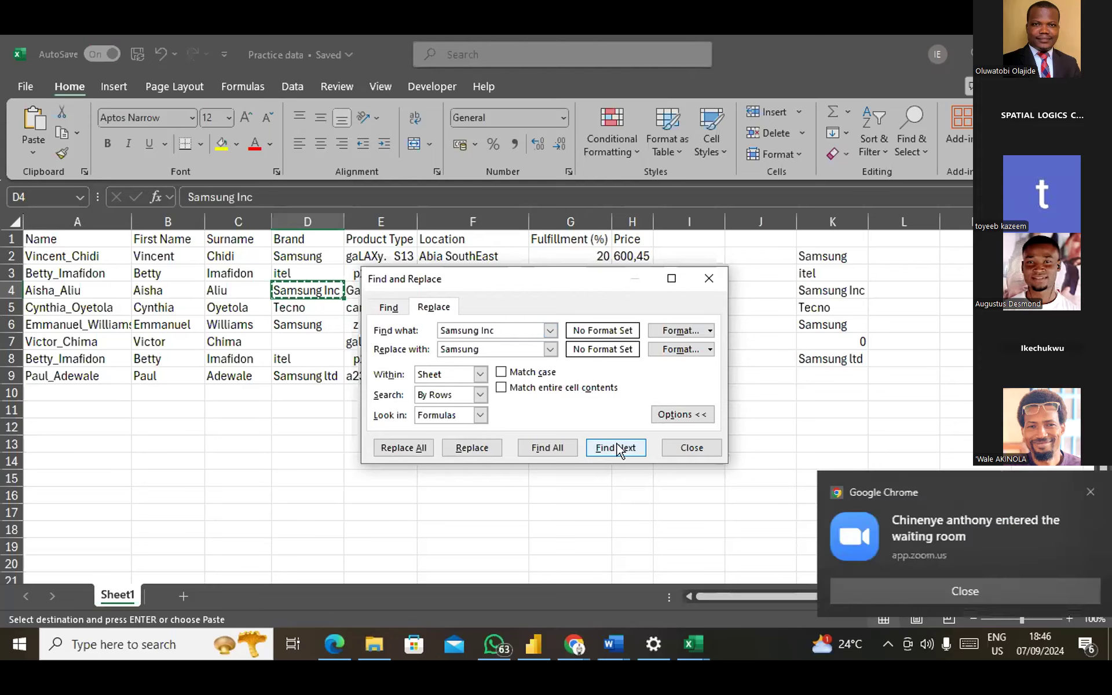
{"action": "left_click", "coordinate": [471, 447]}
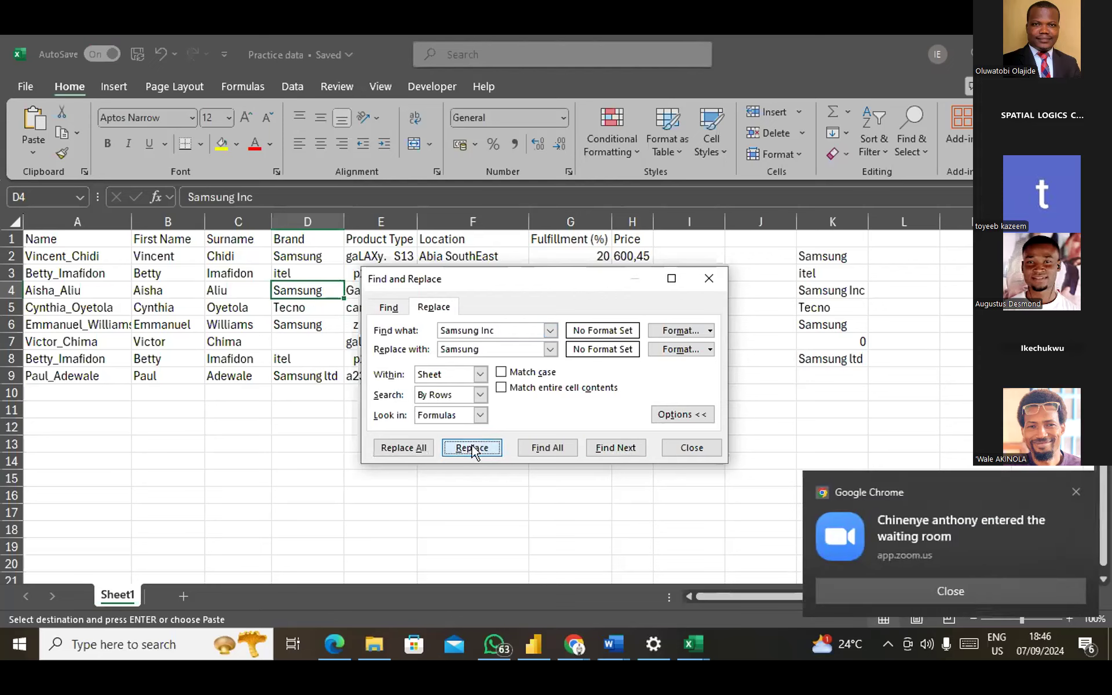
{"action": "left_click", "coordinate": [720, 273]}
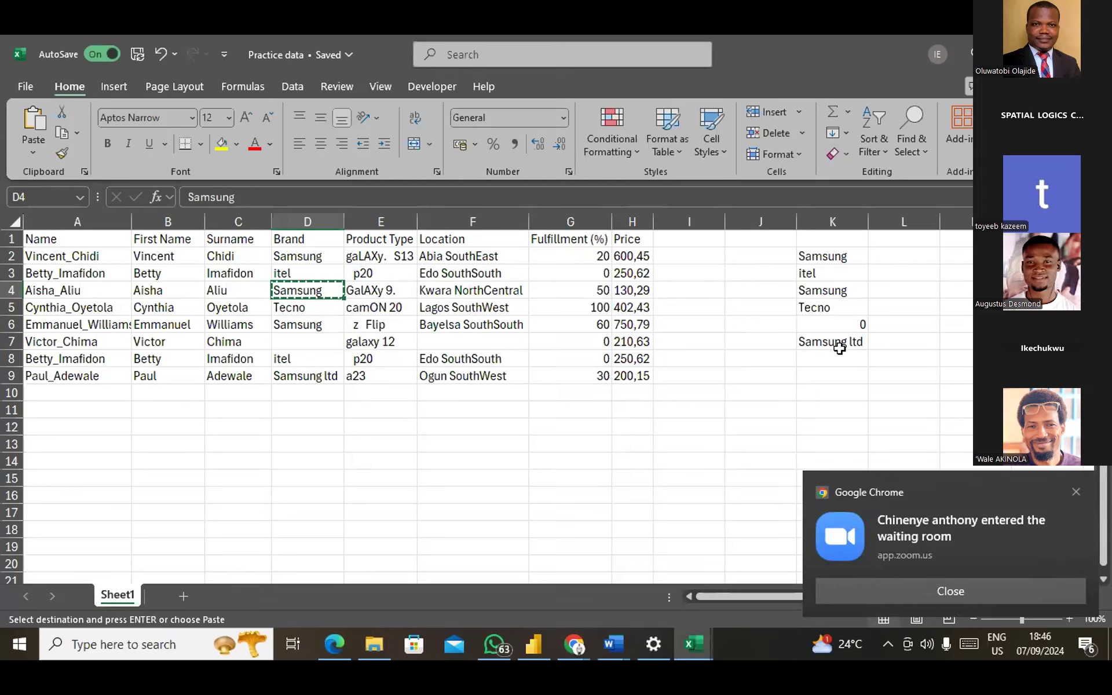
Replace all occurrences of Samsung ltd with Samsung, using the text copied from cell D9 as the search term.
{"action": "left_click", "coordinate": [315, 377]}
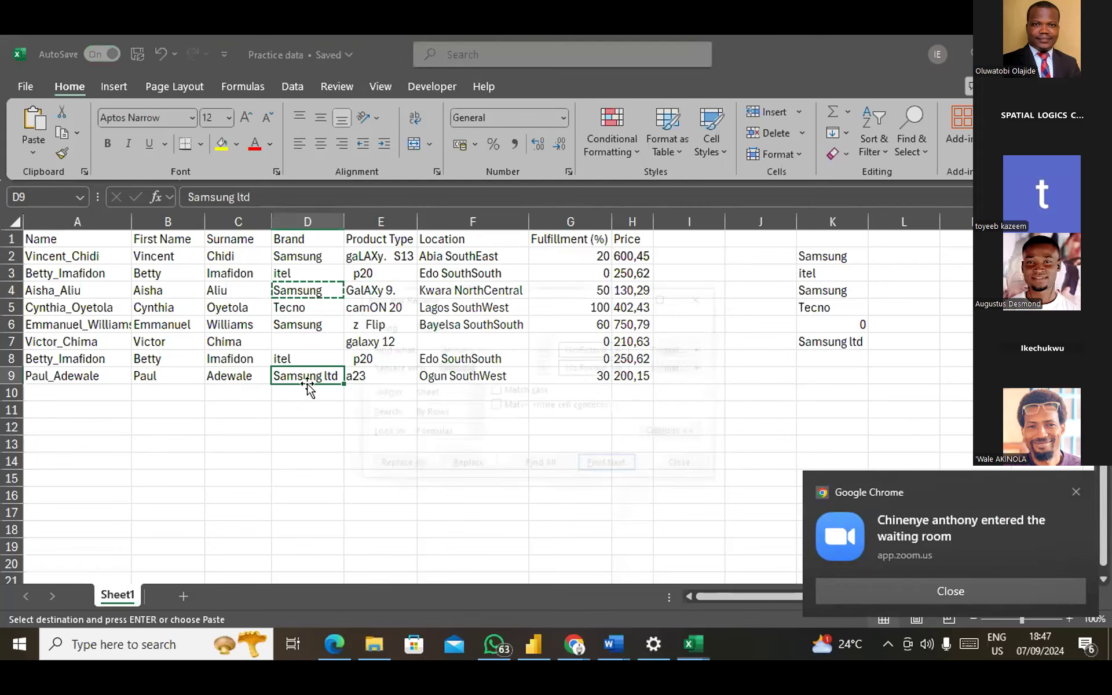
{"action": "key", "text": "ctrl+h"}
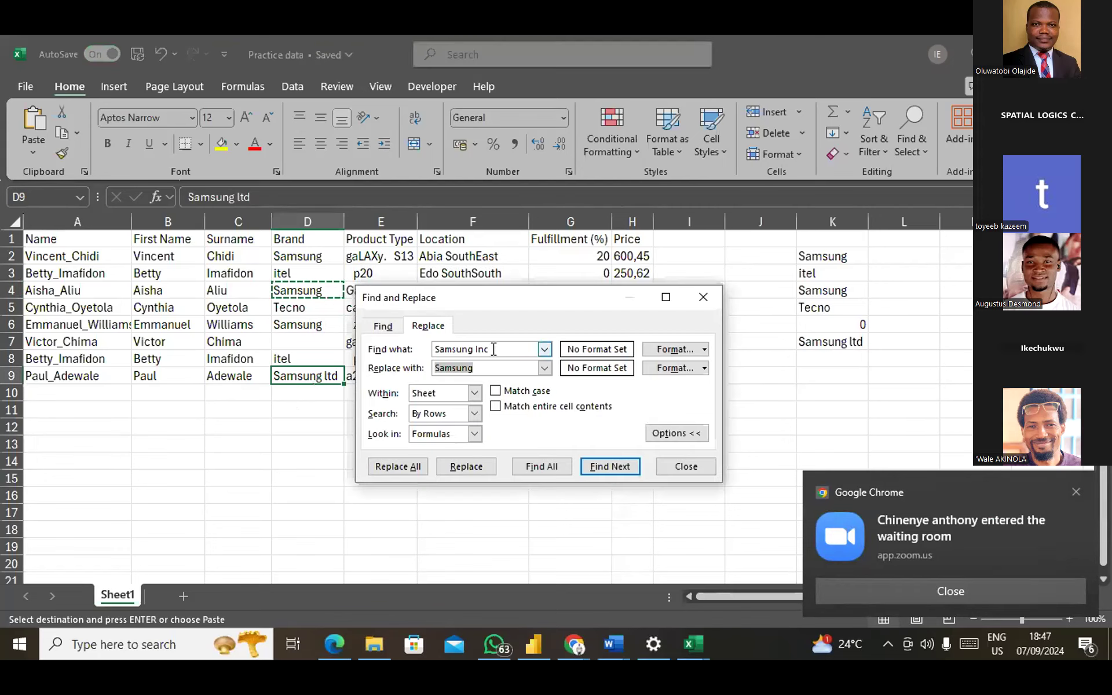
{"action": "left_click", "coordinate": [326, 379]}
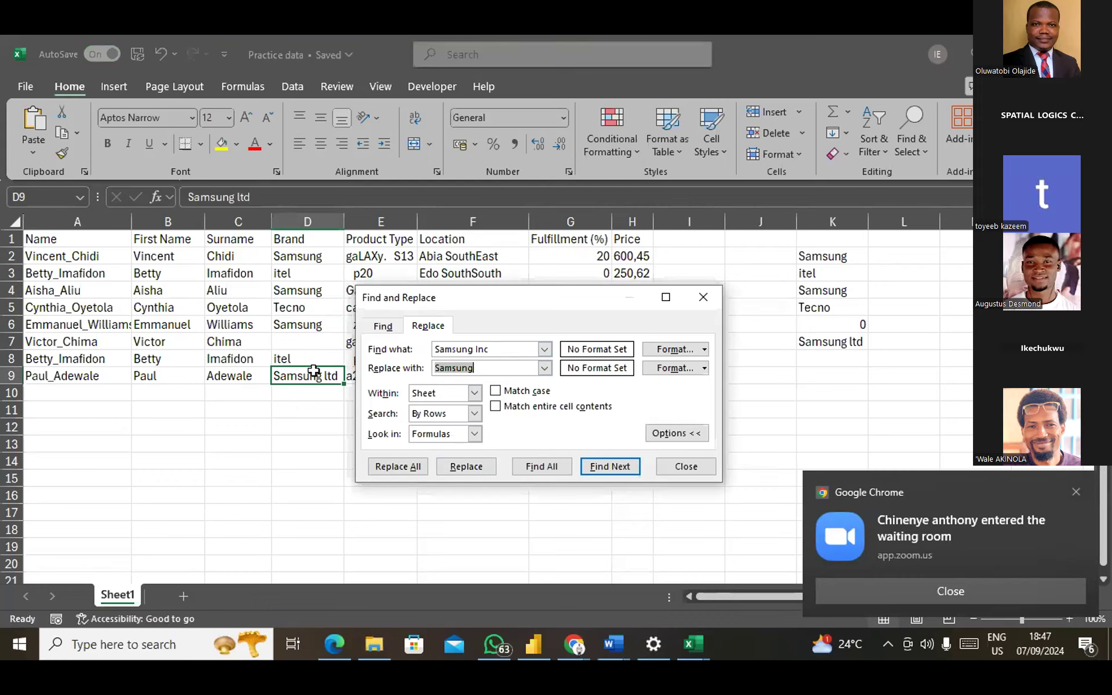
{"action": "left_click", "coordinate": [329, 377]}
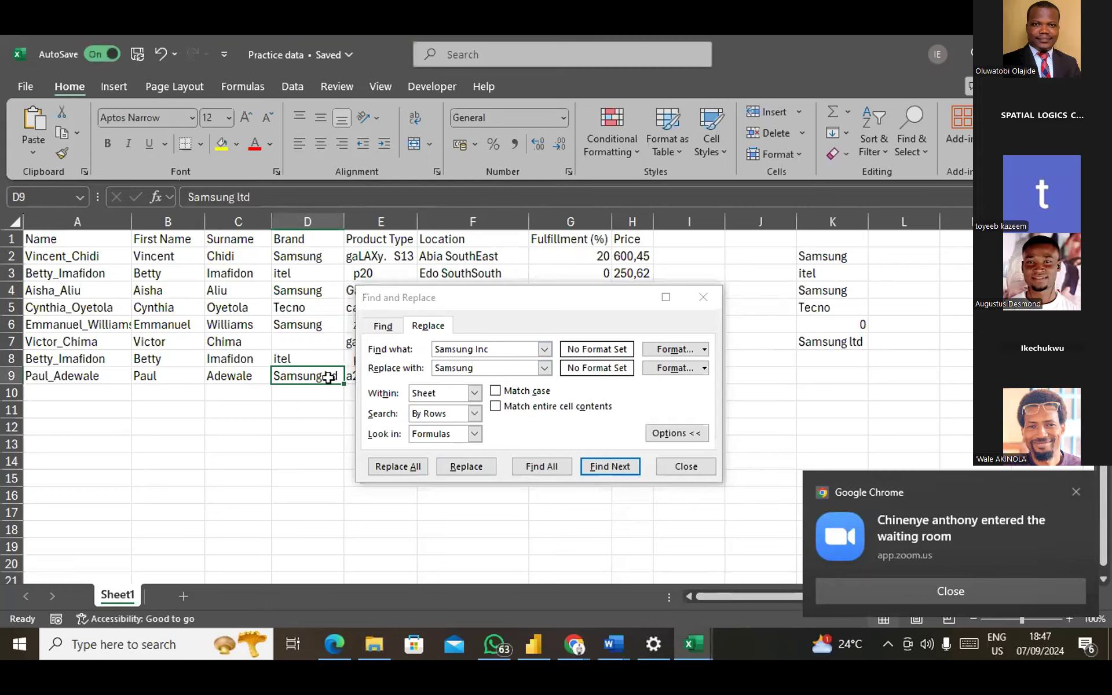
{"action": "key", "text": "ctrl+c"}
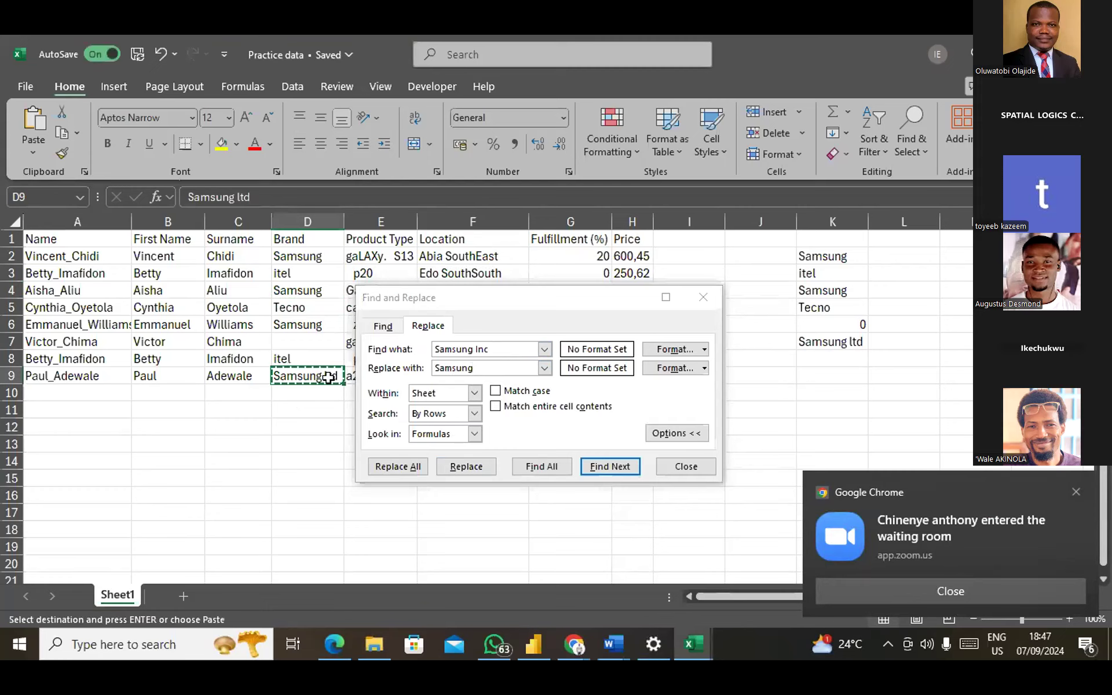
{"action": "left_click", "coordinate": [493, 350]}
{"action": "key", "text": "BackSpace"}
{"action": "key", "text": "ctrl+v"}
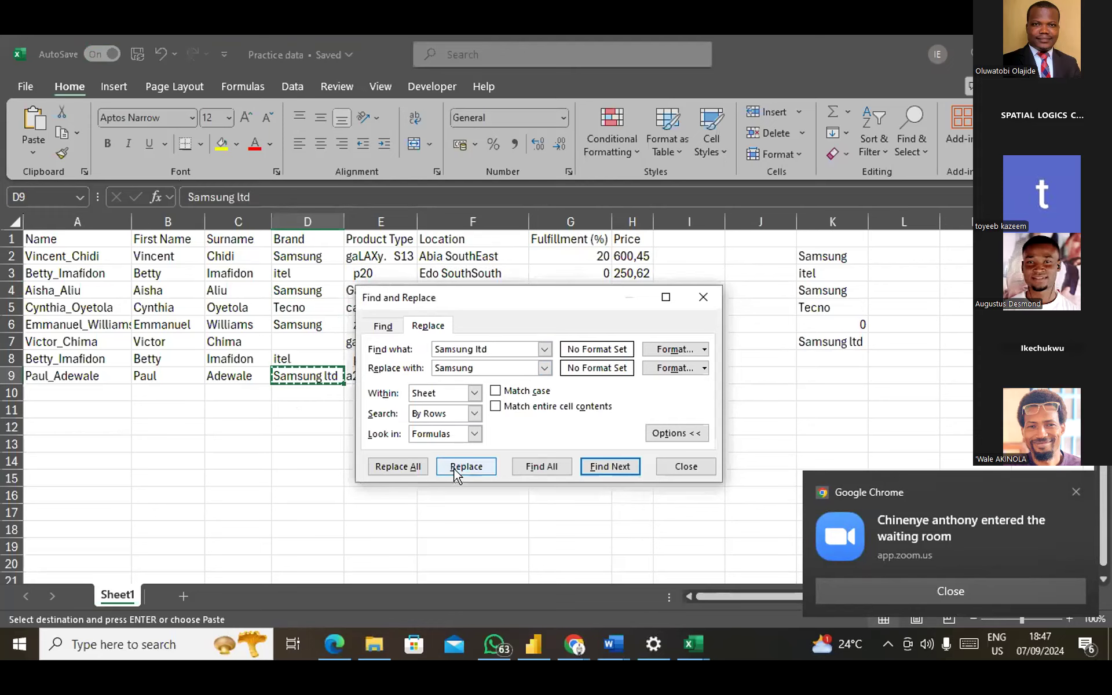
{"action": "left_click", "coordinate": [425, 465]}
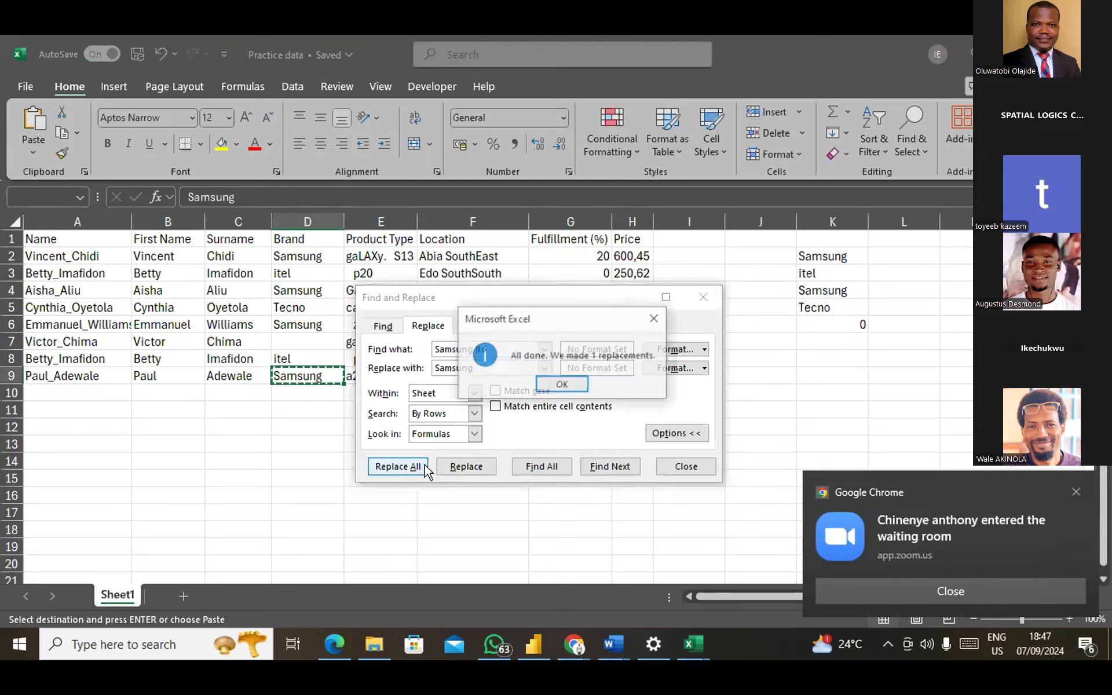
{"action": "left_click", "coordinate": [575, 380]}
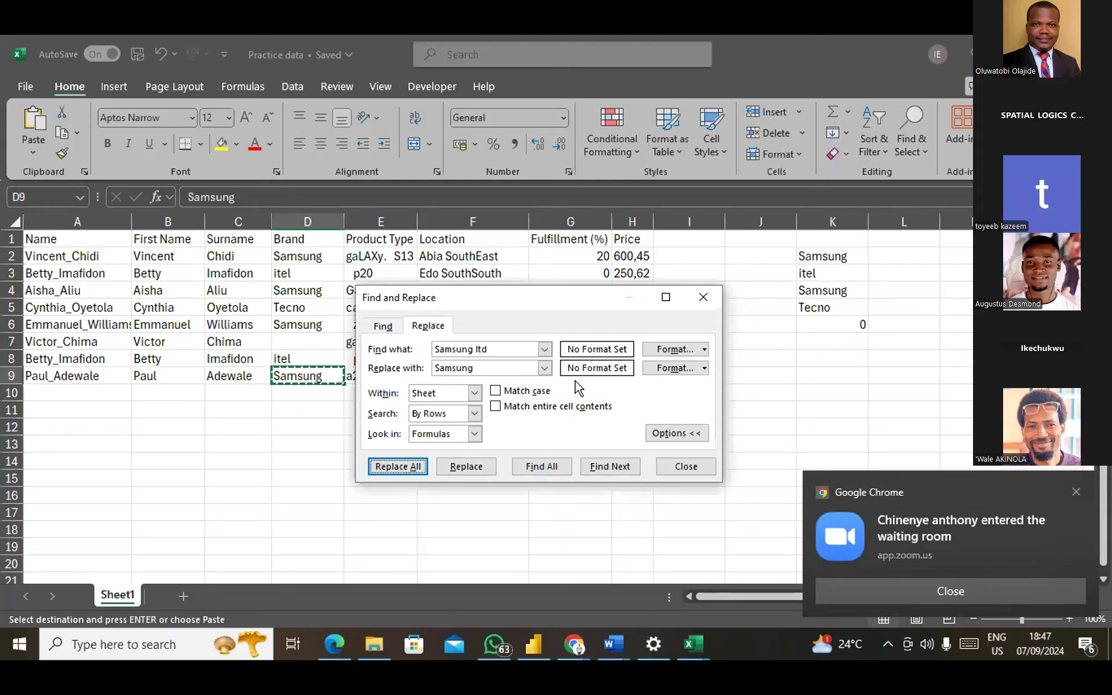
{"action": "left_click", "coordinate": [704, 297]}
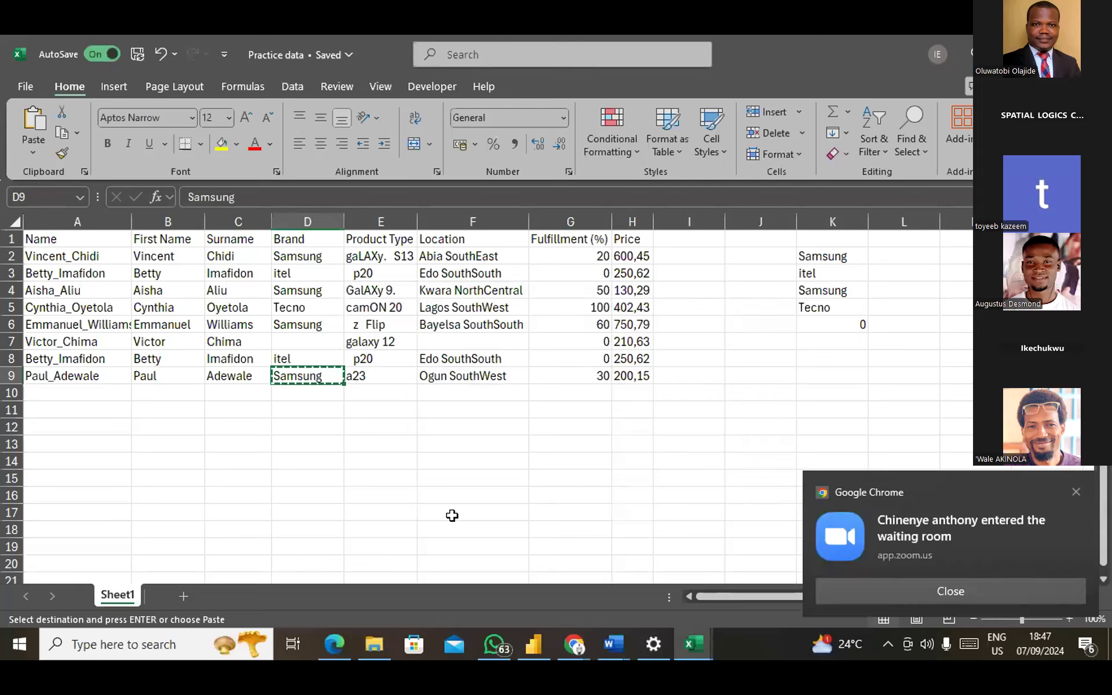
{"action": "left_click", "coordinate": [362, 504]}
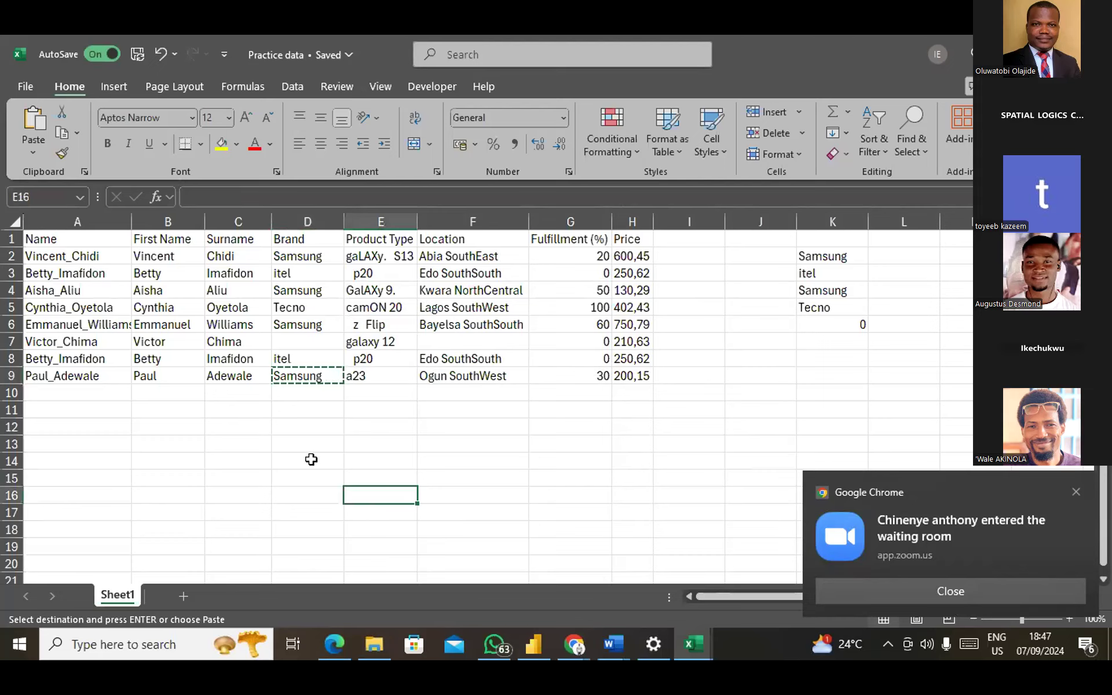
{"action": "left_click", "coordinate": [1076, 492]}
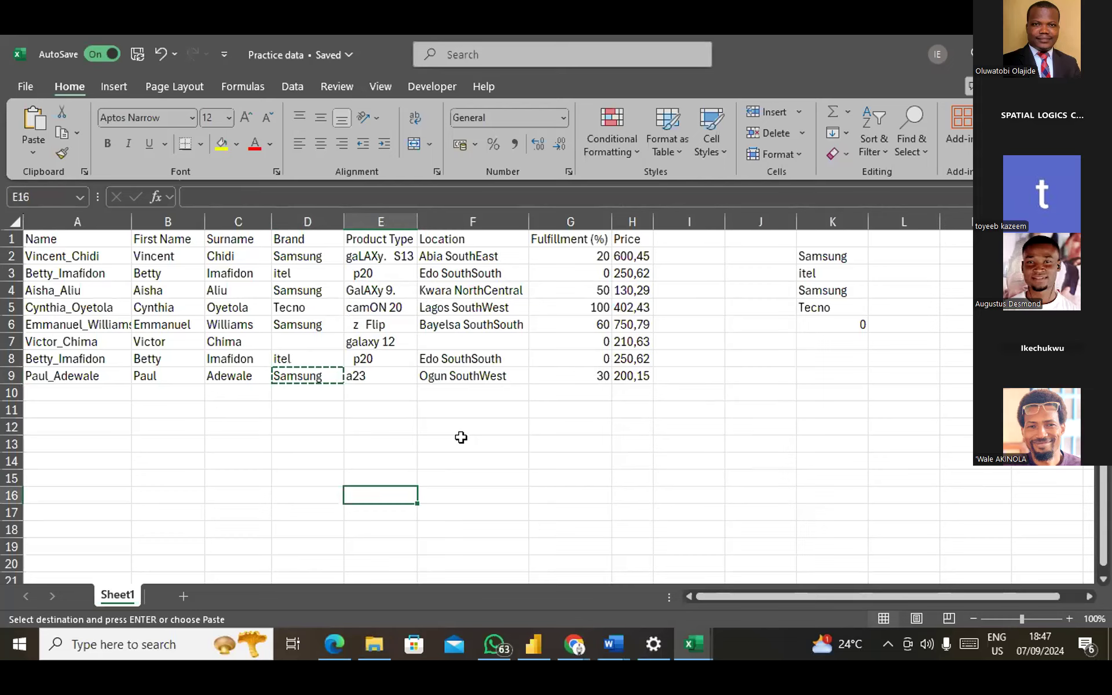
{"action": "left_click", "coordinate": [386, 216]}
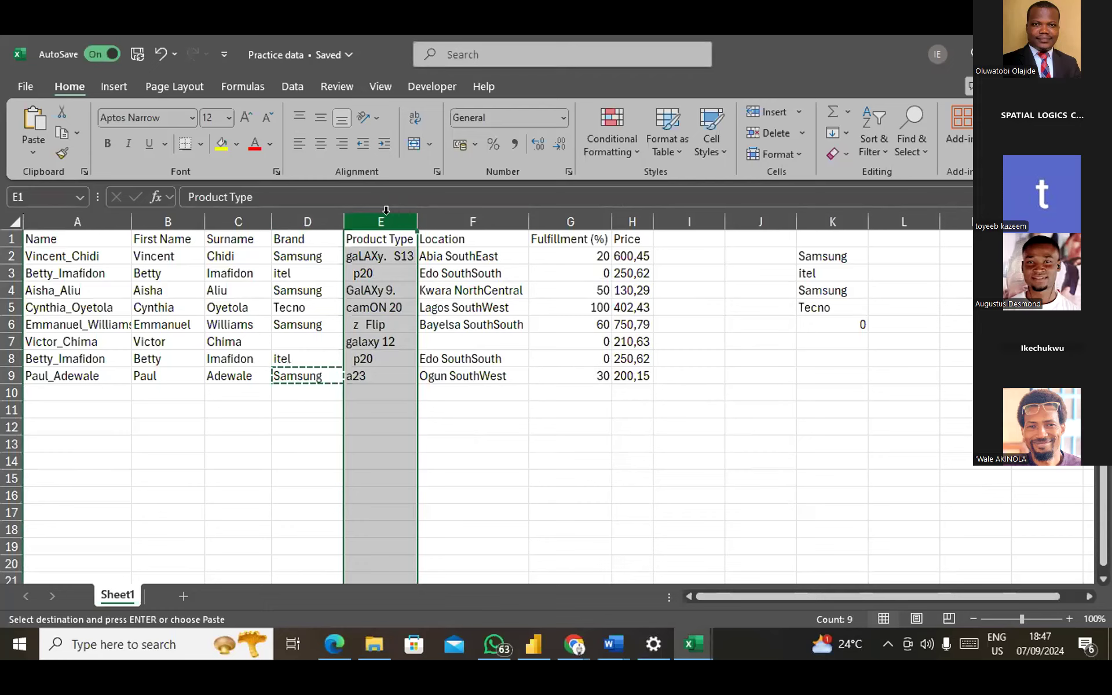
{"action": "left_click", "coordinate": [447, 223]}
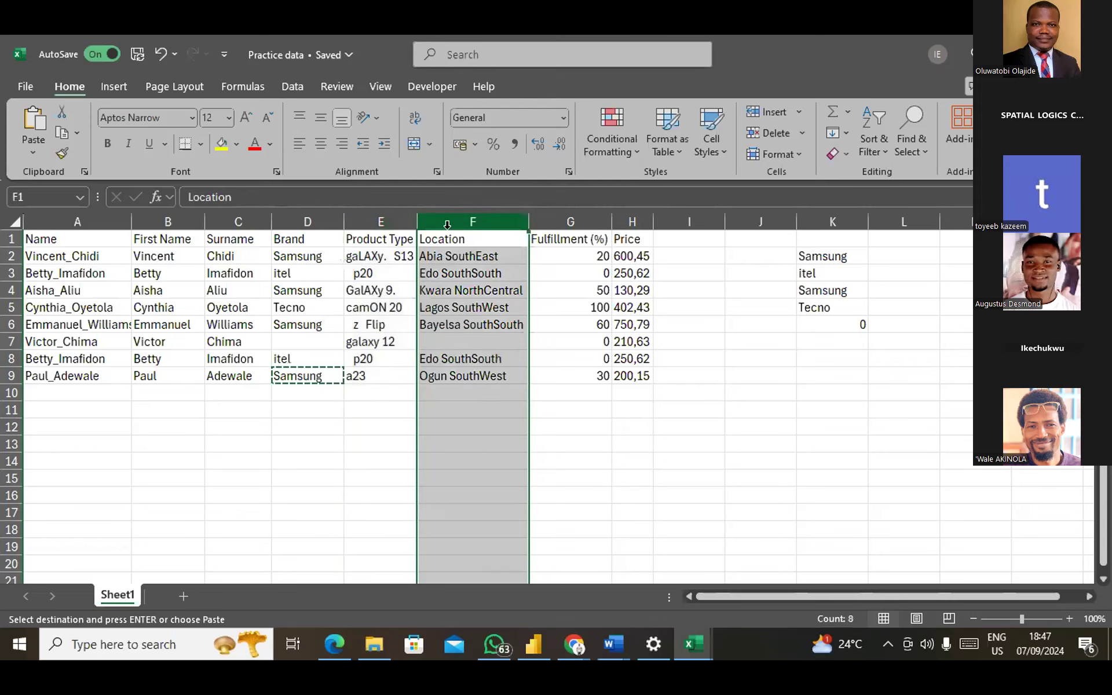
{"action": "right_click", "coordinate": [447, 225]}
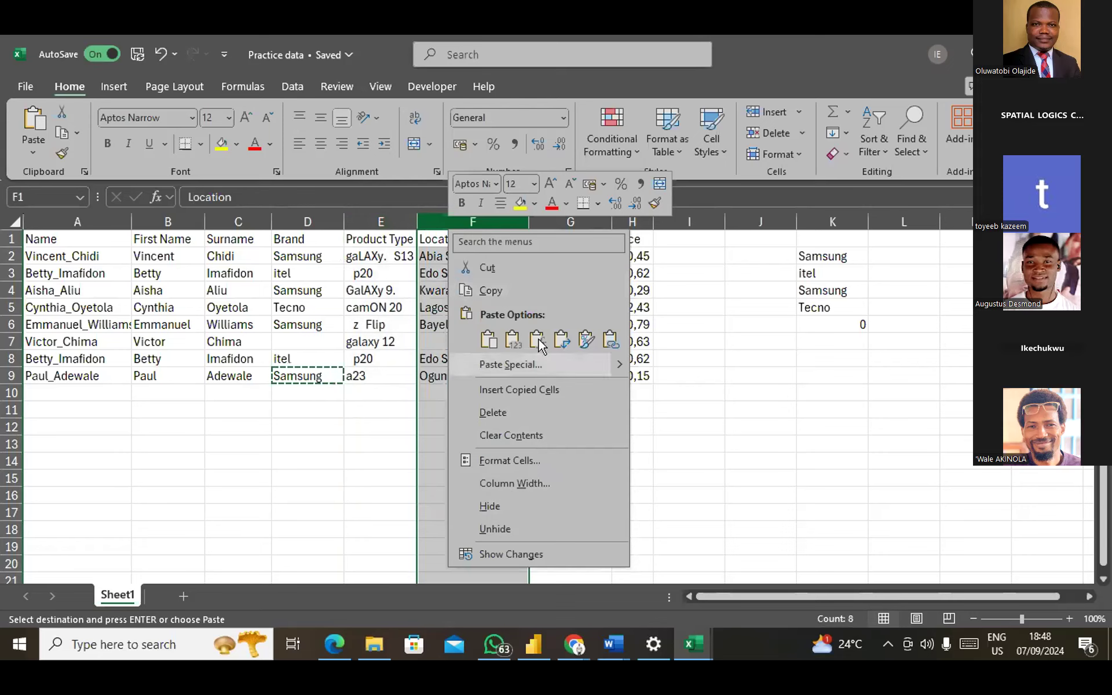
{"action": "left_click", "coordinate": [793, 484]}
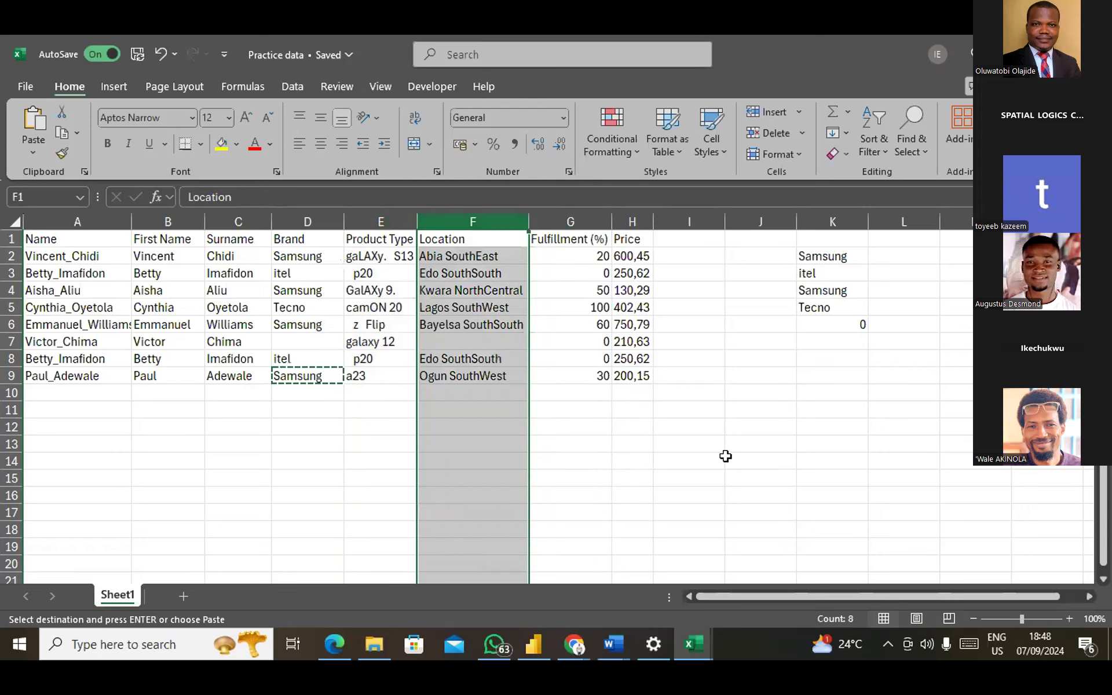
Clear the pending copy selection and insert a blank column between Product Type and Location.
{"action": "left_click", "coordinate": [725, 456]}
{"action": "key", "text": "Home"}
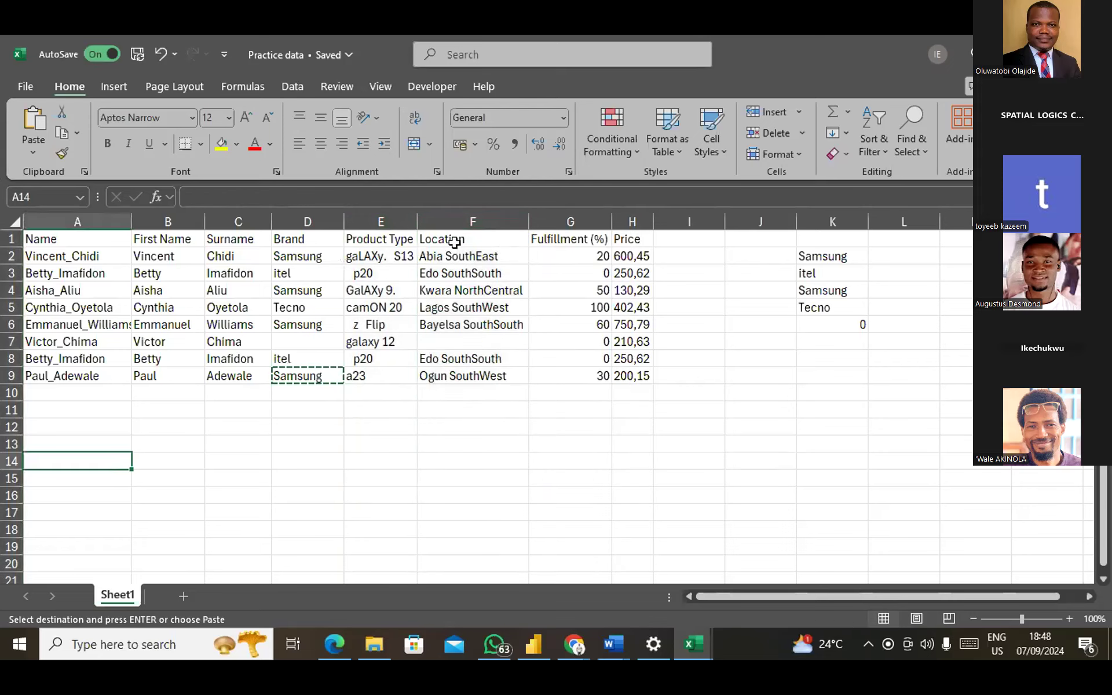
{"action": "left_click", "coordinate": [297, 444]}
{"action": "double_click", "coordinate": [297, 444]}
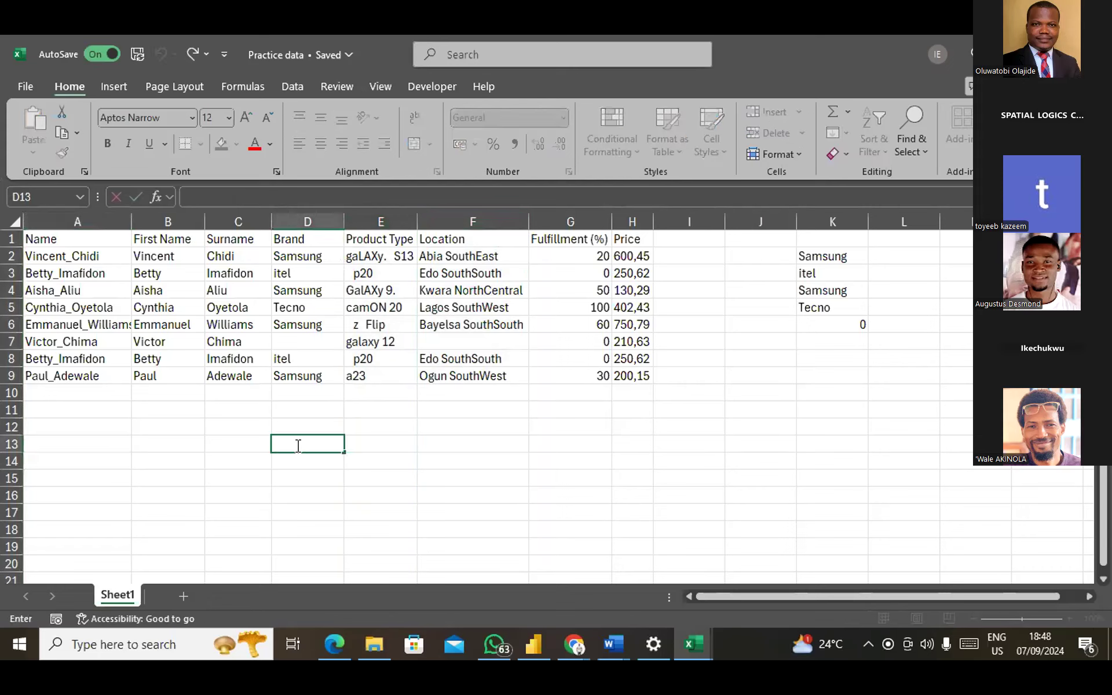
{"action": "key", "text": "Return"}
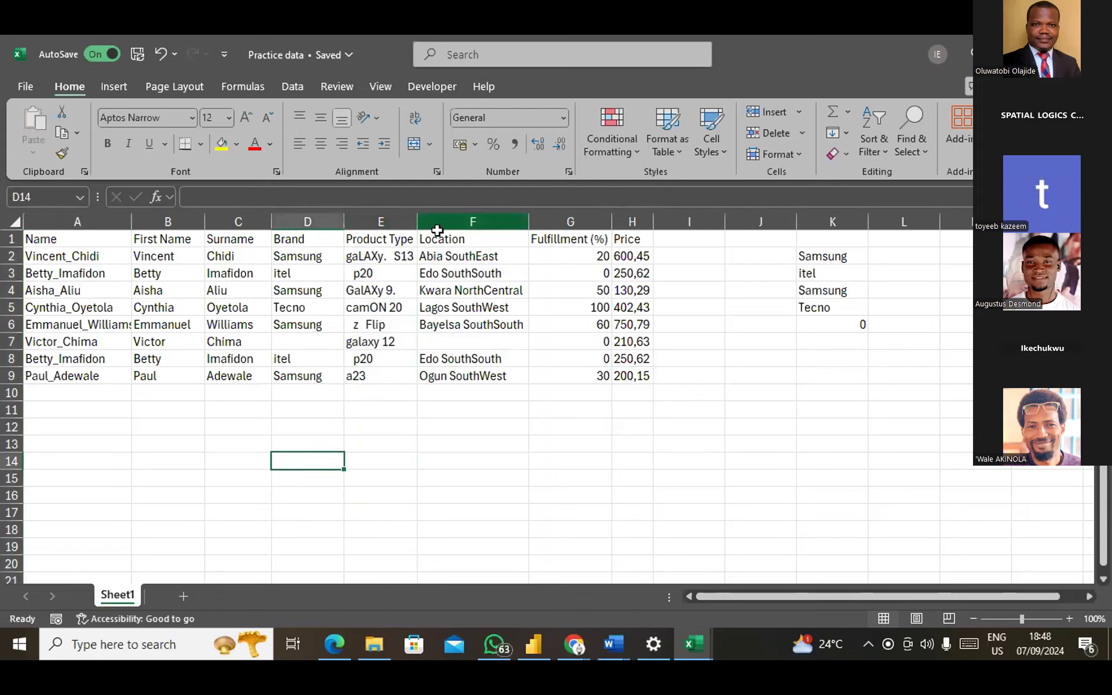
{"action": "left_click", "coordinate": [440, 217]}
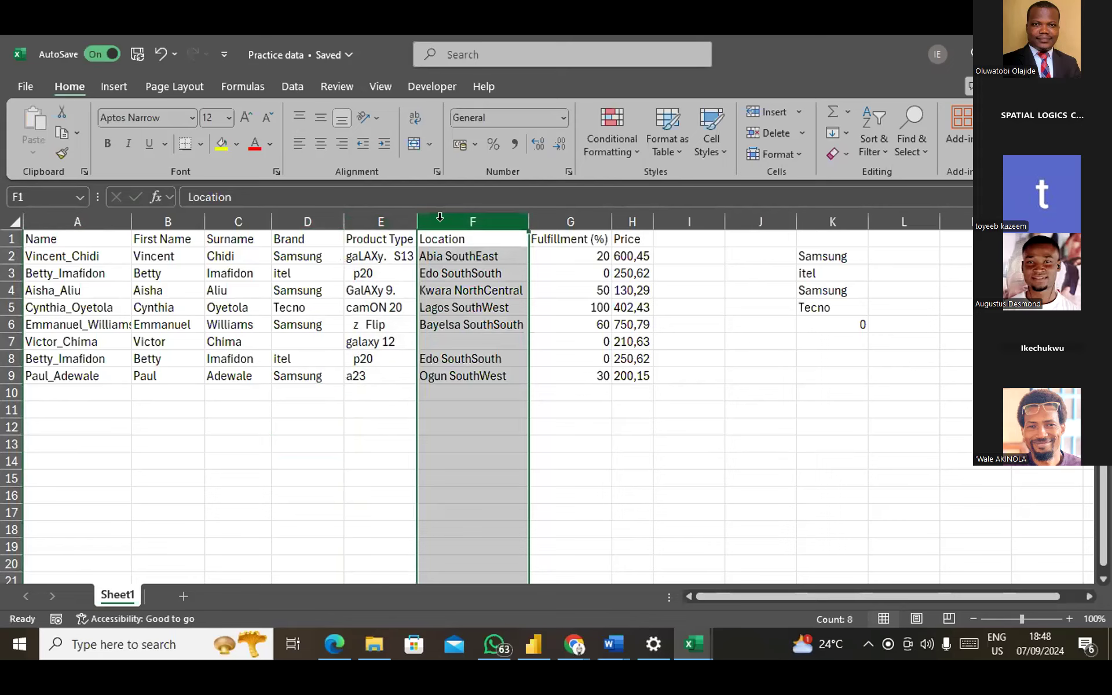
{"action": "key", "text": "ctrl+shift+plus"}
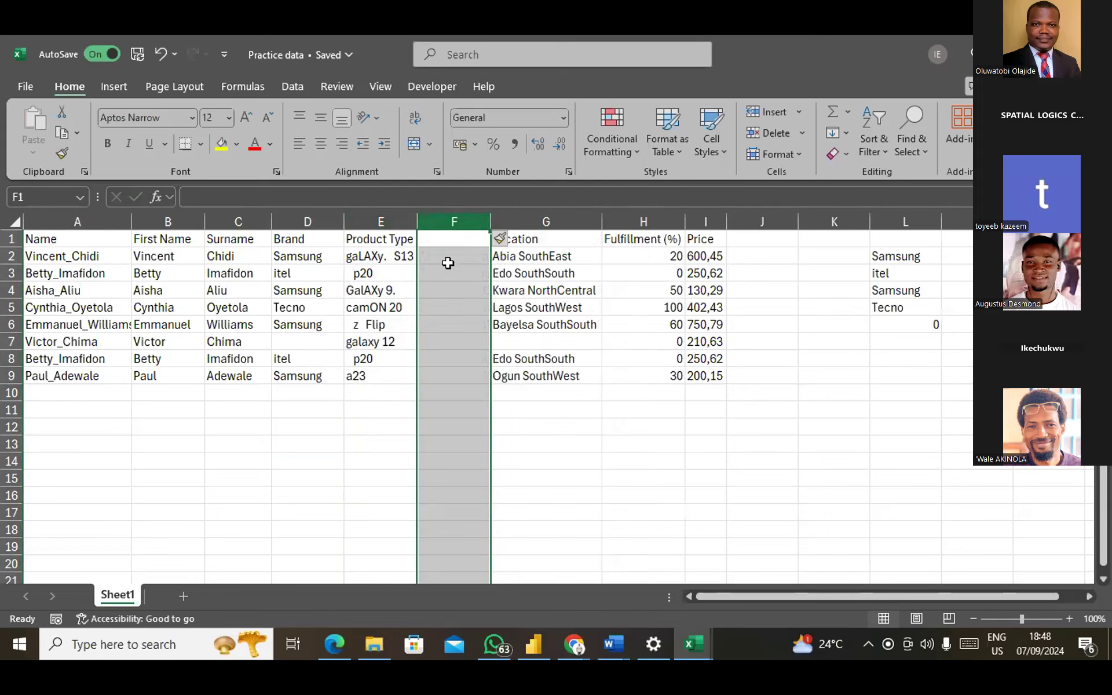
Insert a second blank column directly before the Location column.
{"action": "left_click", "coordinate": [440, 239]}
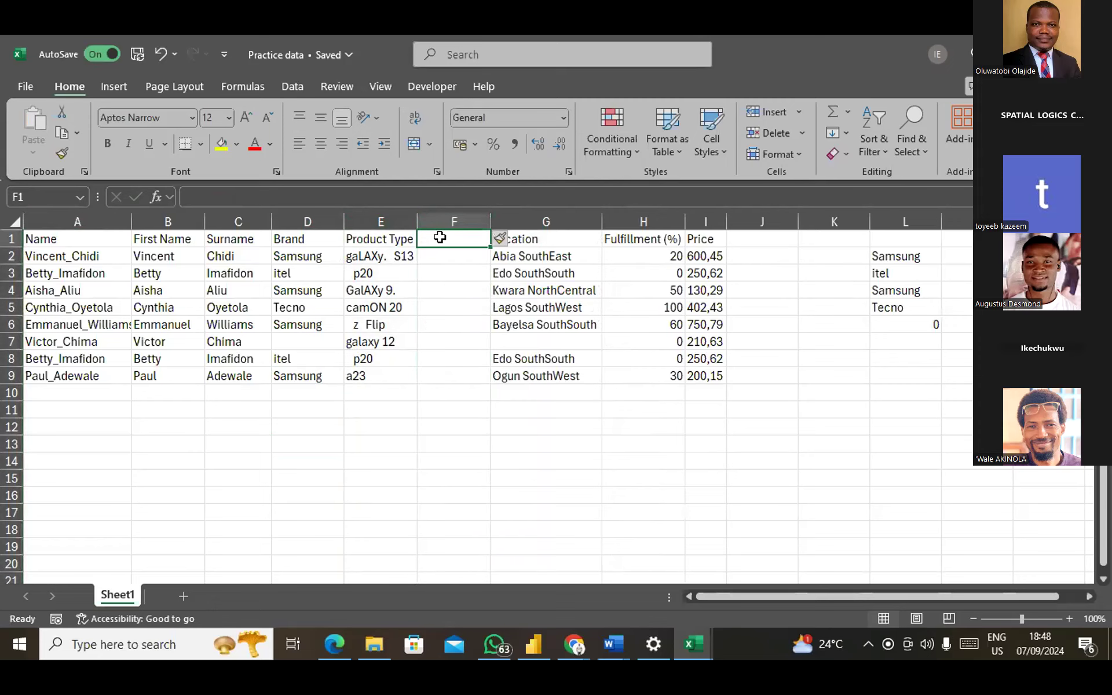
{"action": "left_click", "coordinate": [557, 220]}
{"action": "right_click", "coordinate": [559, 223]}
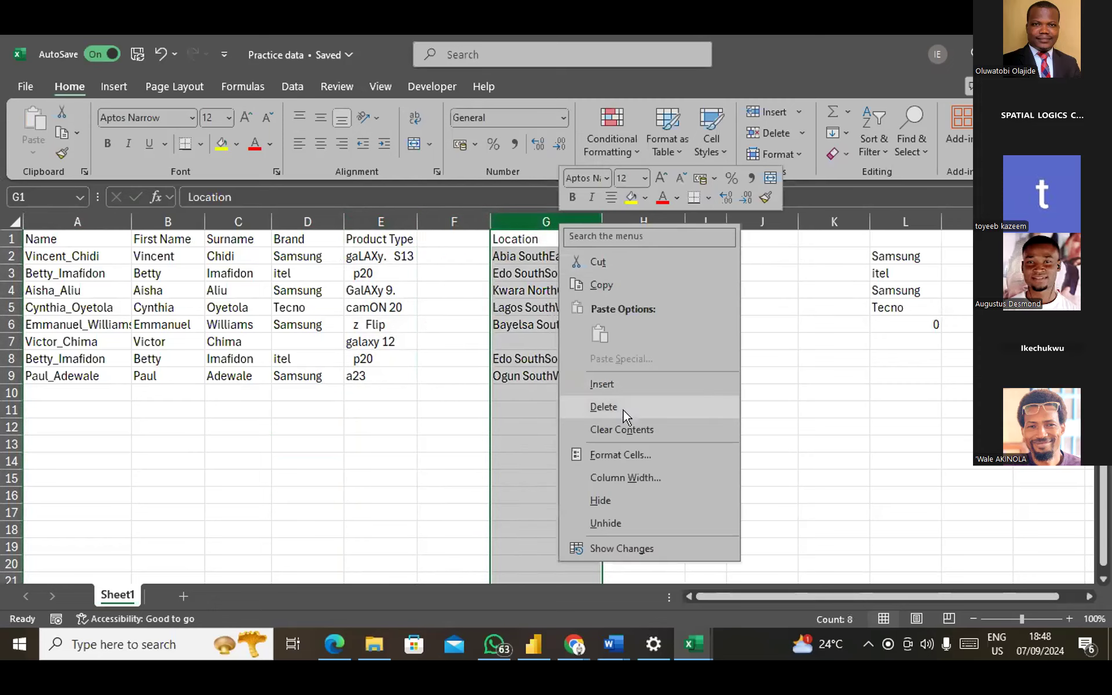
{"action": "left_click", "coordinate": [613, 382]}
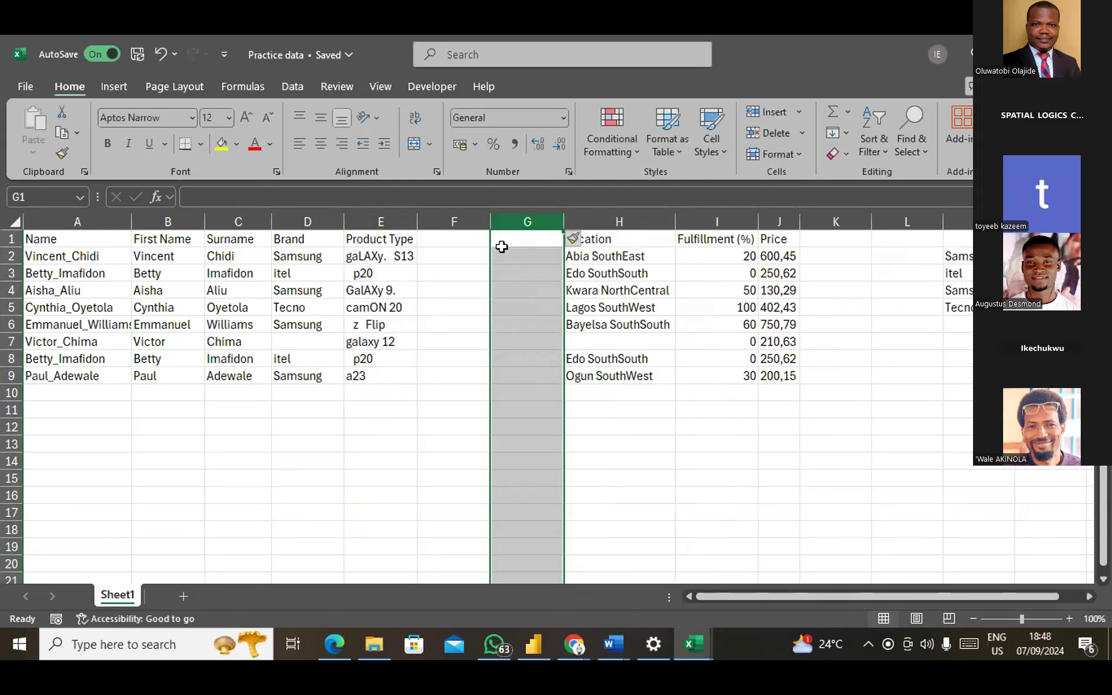
{"action": "left_click", "coordinate": [513, 215]}
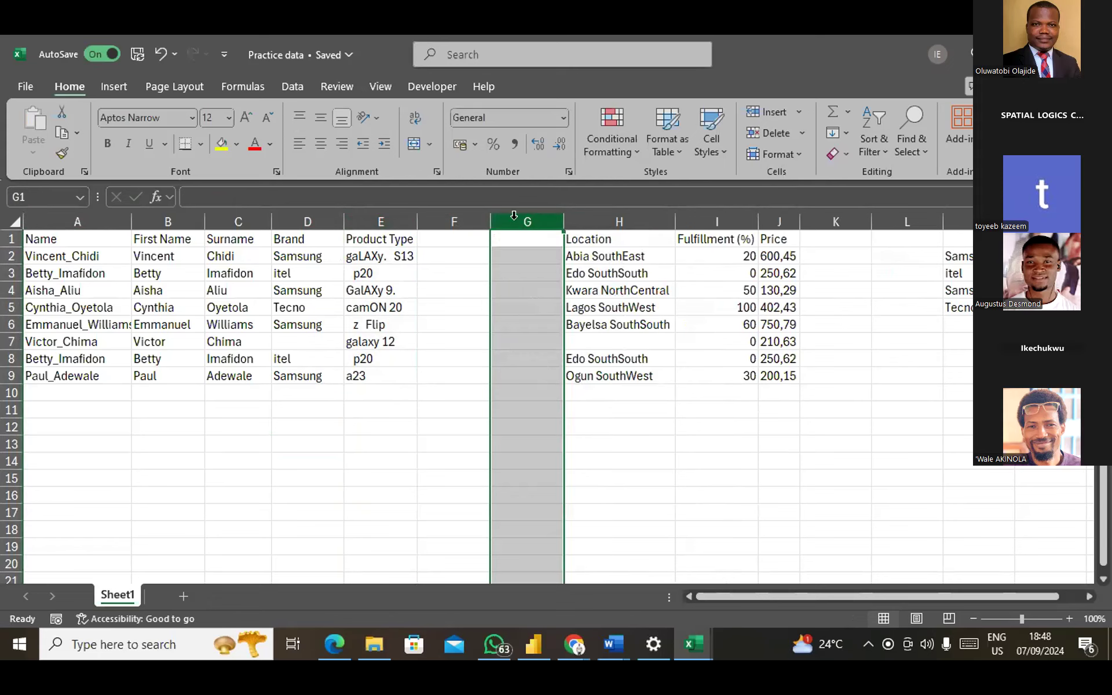
{"action": "right_click", "coordinate": [513, 215]}
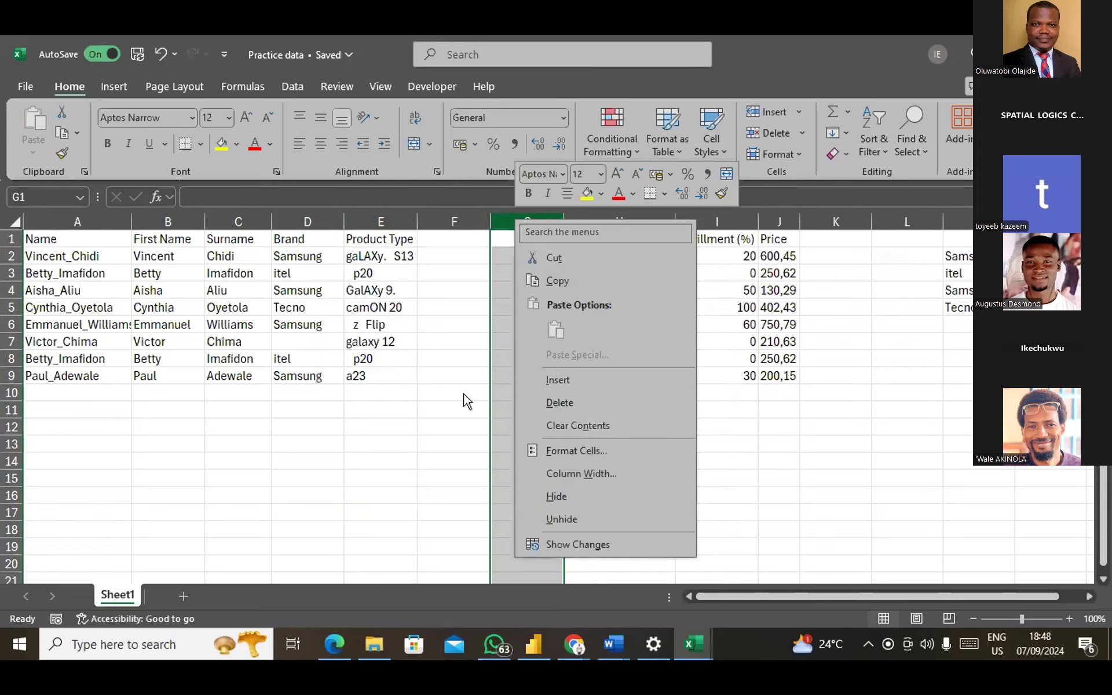
{"action": "key", "text": "Escape"}
{"action": "left_click", "coordinate": [457, 268]}
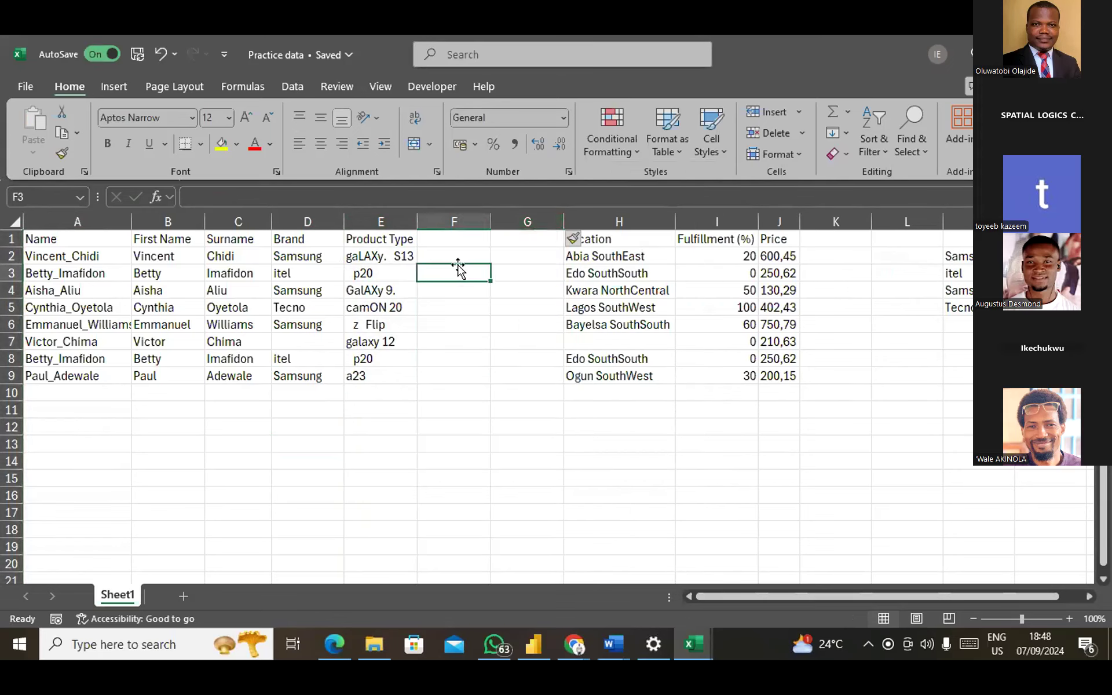
Convert the Product Type values to uppercase by entering =UPPER(E2) in F2 and filling it down to F9.
{"action": "left_click", "coordinate": [440, 243]}
{"action": "left_click", "coordinate": [448, 253]}
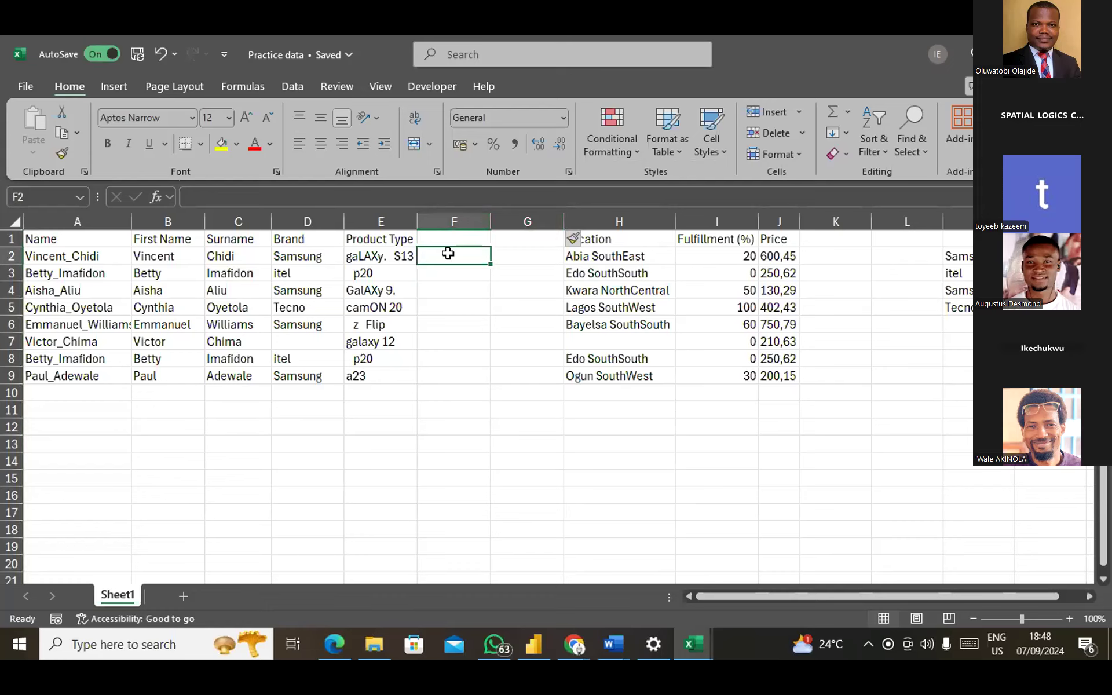
{"action": "type", "text": "="}
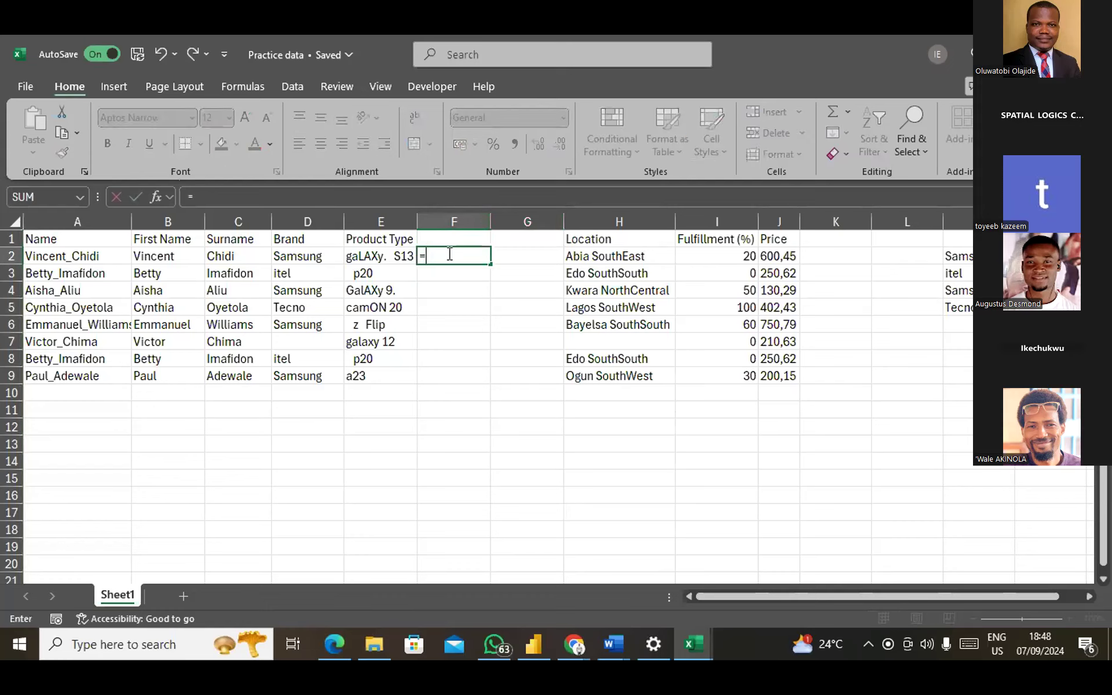
{"action": "type", "text": "UPP"}
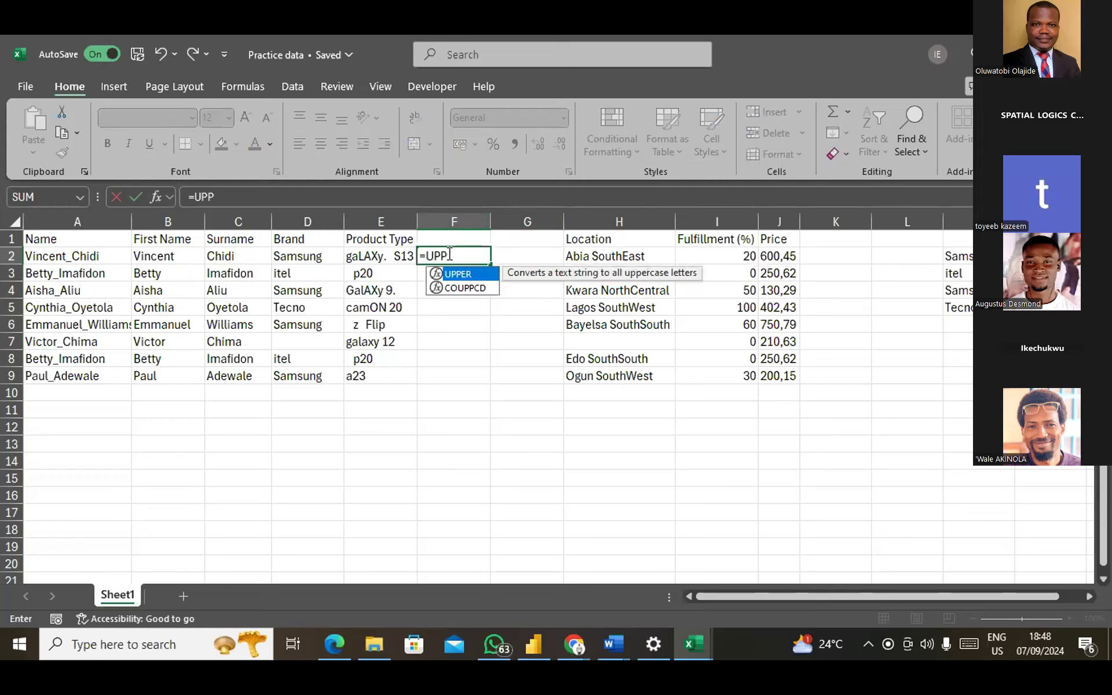
{"action": "key", "text": "Tab"}
{"action": "left_click", "coordinate": [393, 255]}
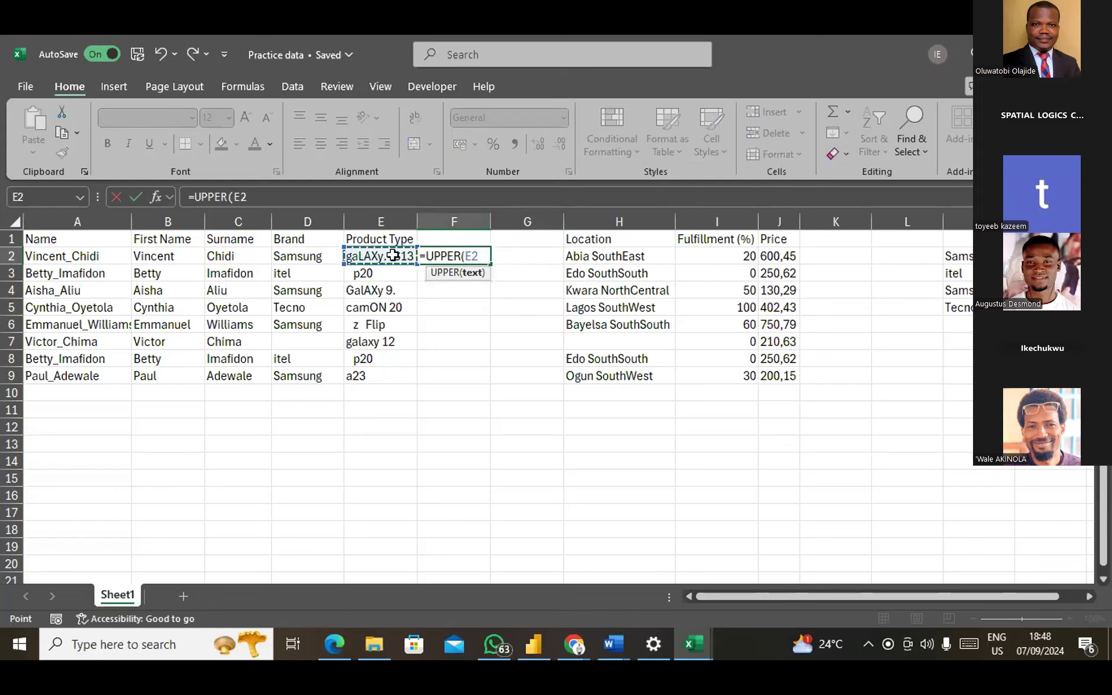
{"action": "key", "text": "Return"}
{"action": "left_click", "coordinate": [479, 257]}
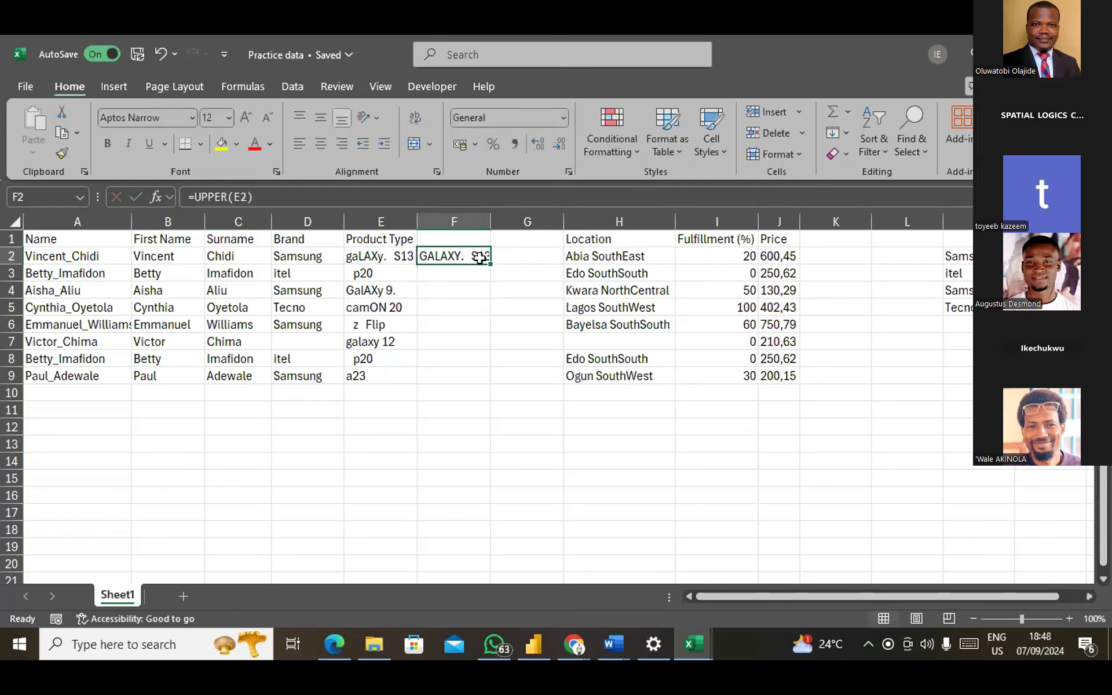
{"action": "double_click", "coordinate": [492, 265]}
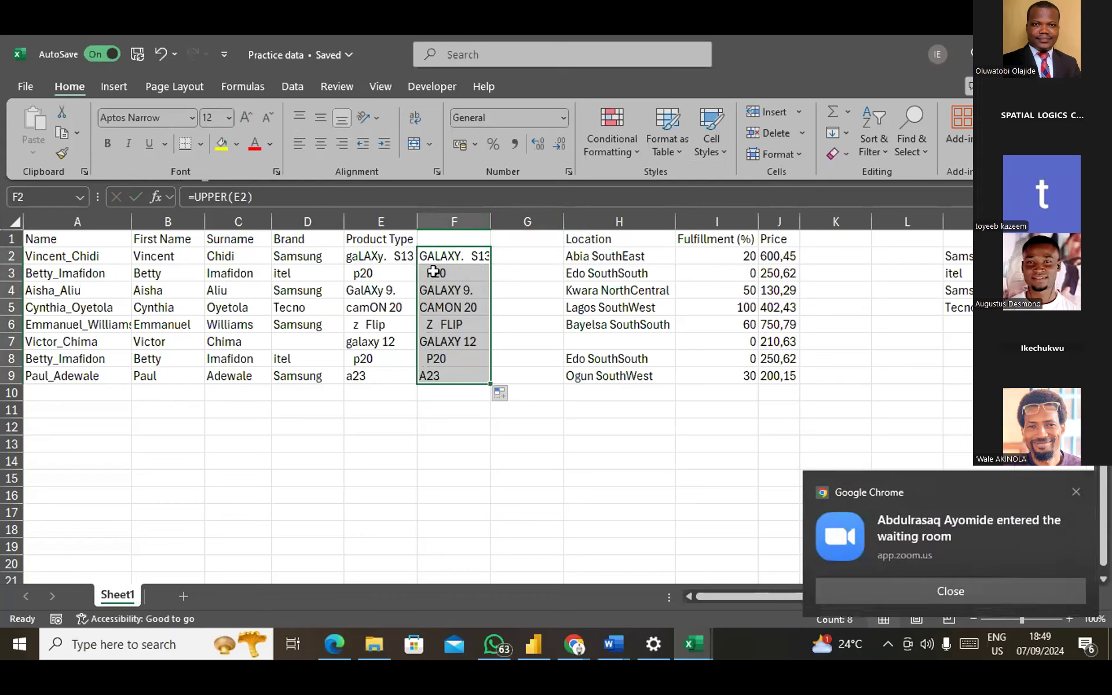
Undo the uppercase formula and its fill, and try to start a LOWER formula in F2.
{"action": "key", "text": "ctrl+z"}
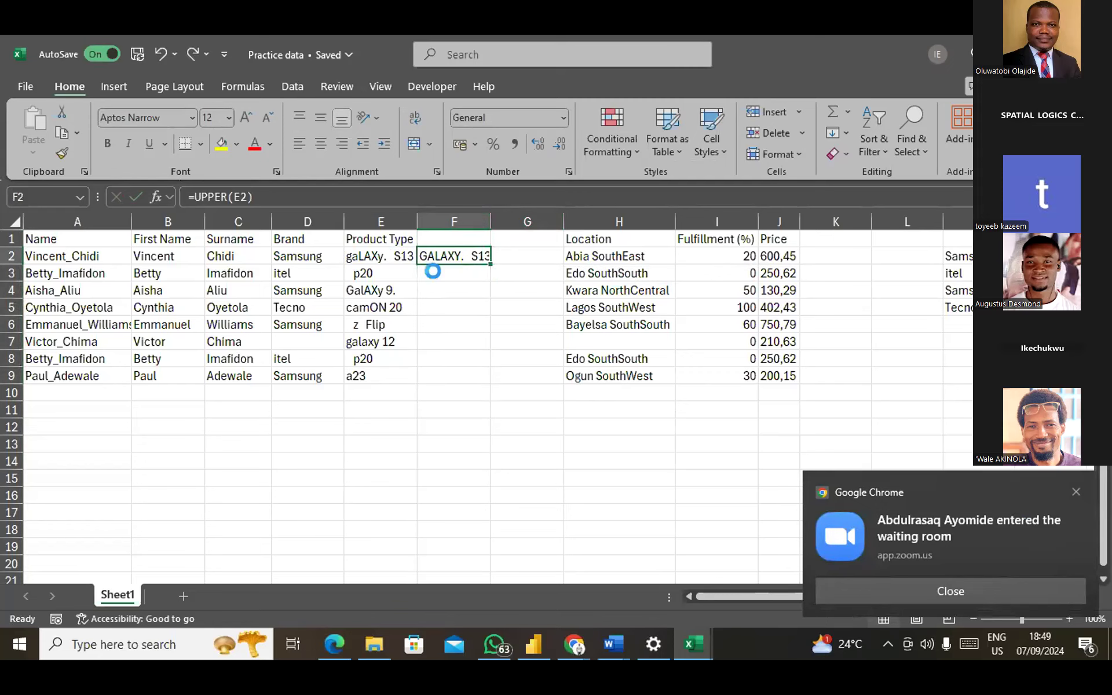
{"action": "key", "text": "ctrl+z"}
{"action": "type", "text": "=LOWE"}
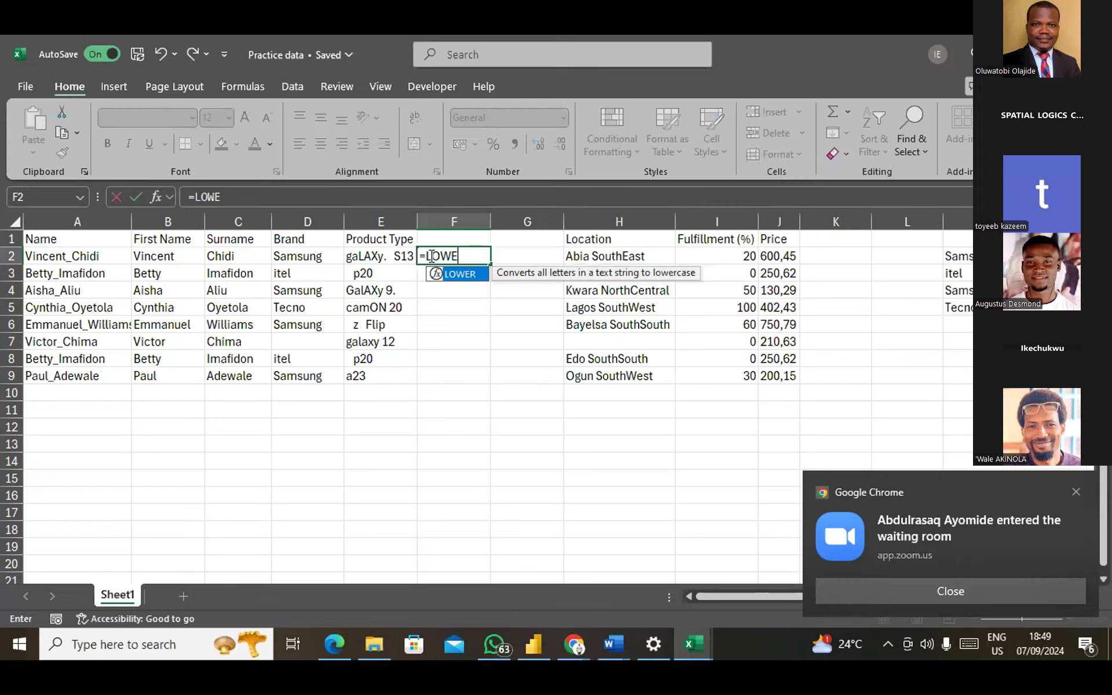
{"action": "left_click", "coordinate": [432, 256]}
{"action": "key", "text": "Tab"}
{"action": "left_click", "coordinate": [446, 255]}
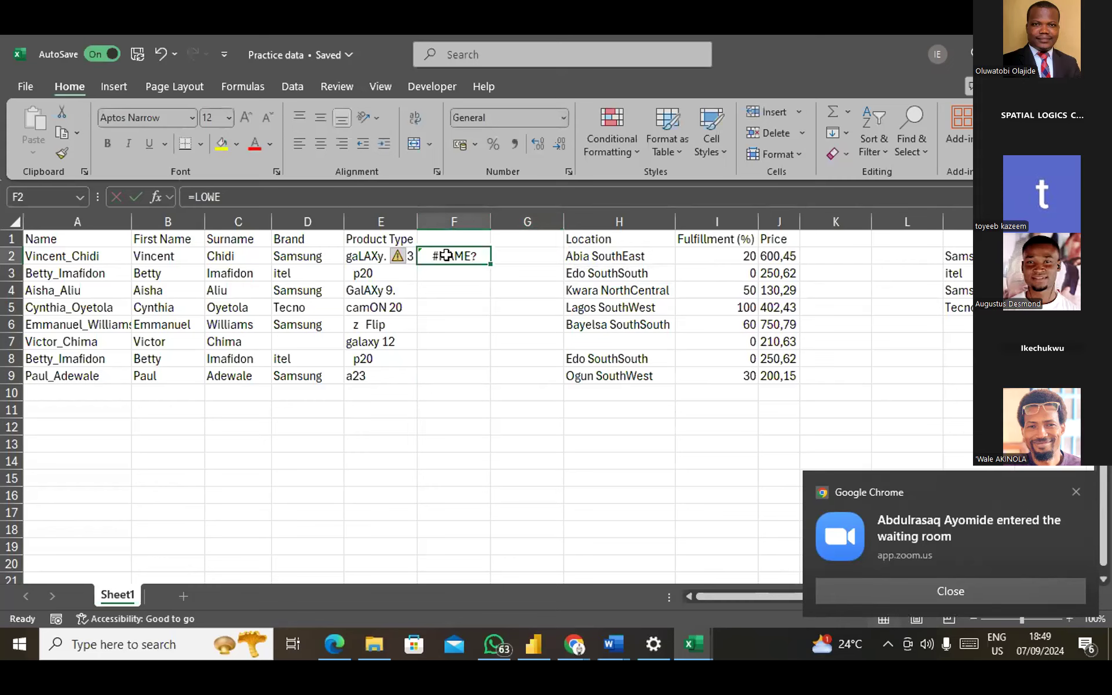
{"action": "key", "text": "BackSpace"}
Convert the Product Type values to lowercase by entering =LOWER(E2) in F2 and filling it down to F9.
{"action": "type", "text": "="}
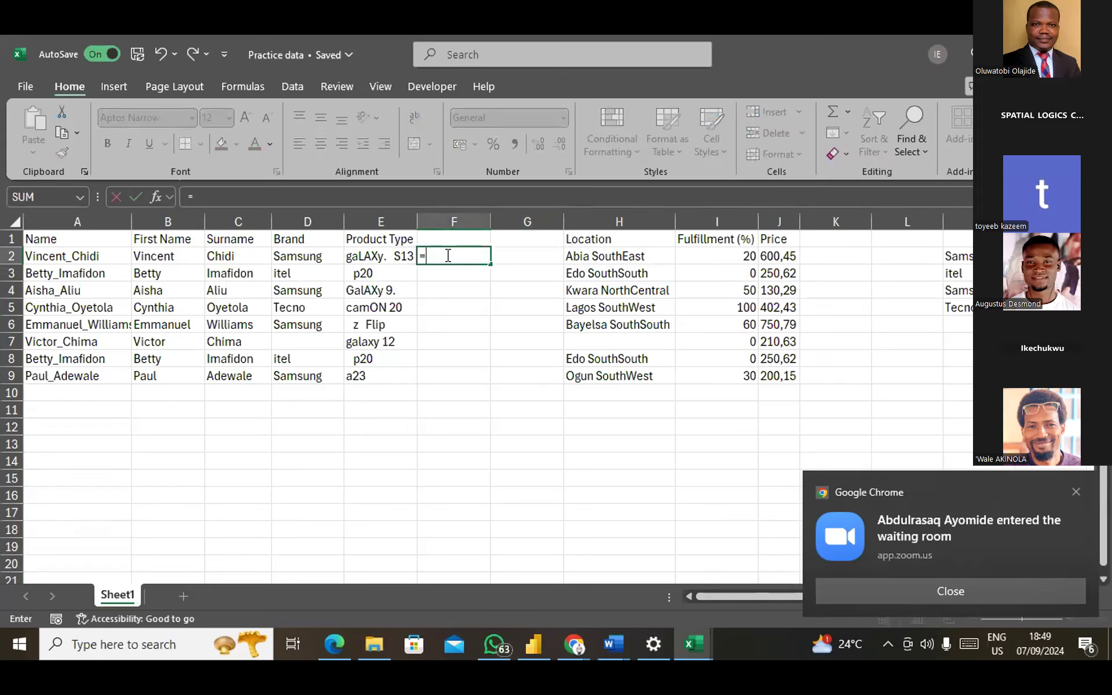
{"action": "type", "text": "LOW"}
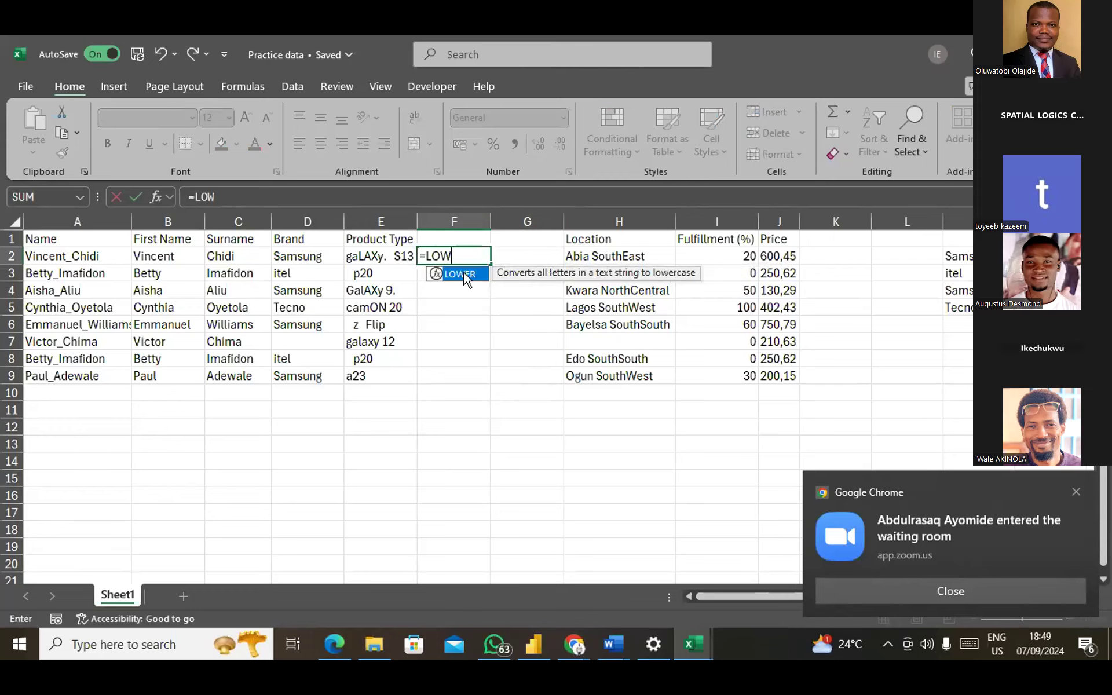
{"action": "double_click", "coordinate": [463, 272]}
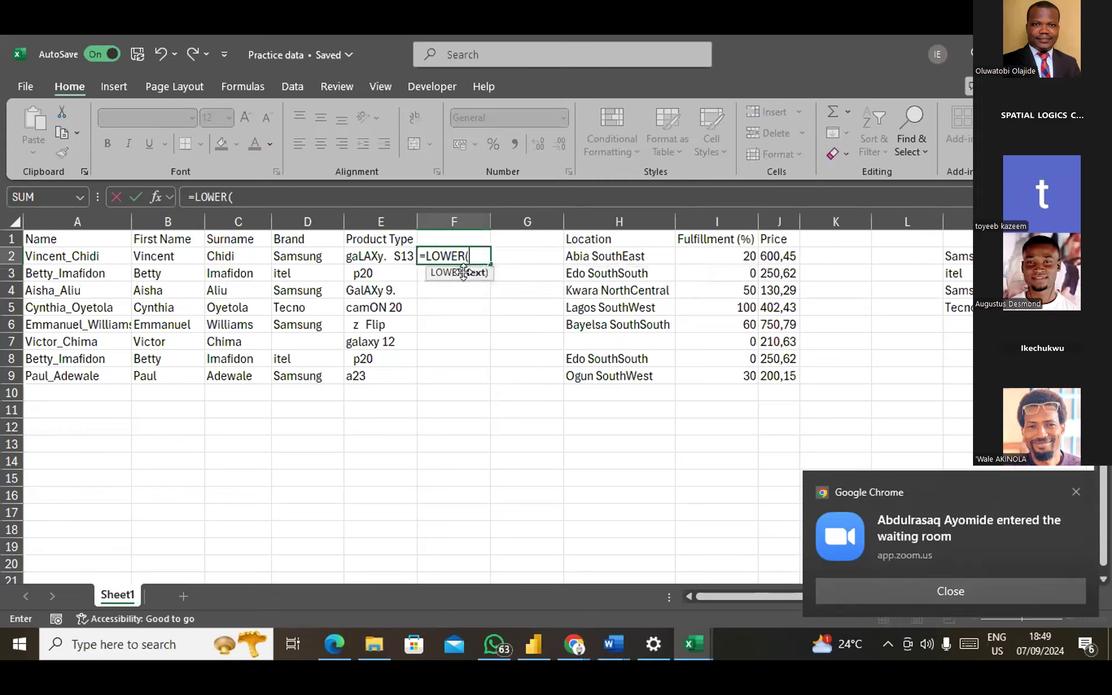
{"action": "left_click", "coordinate": [392, 258]}
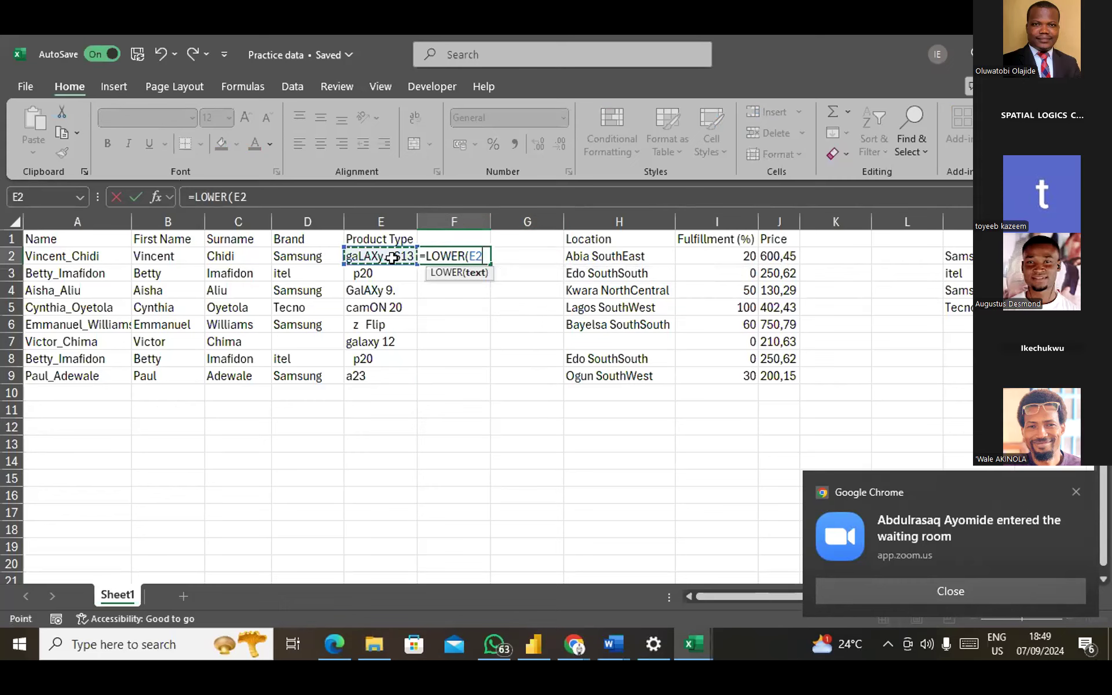
{"action": "key", "text": "Return"}
{"action": "left_click", "coordinate": [453, 256]}
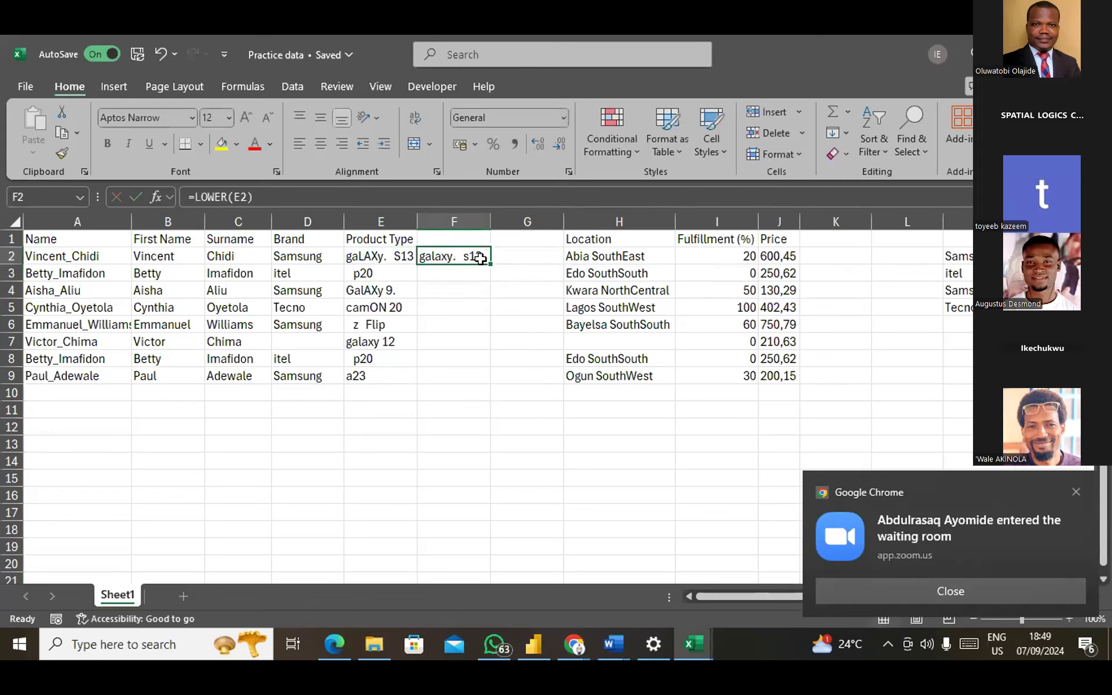
{"action": "double_click", "coordinate": [491, 265]}
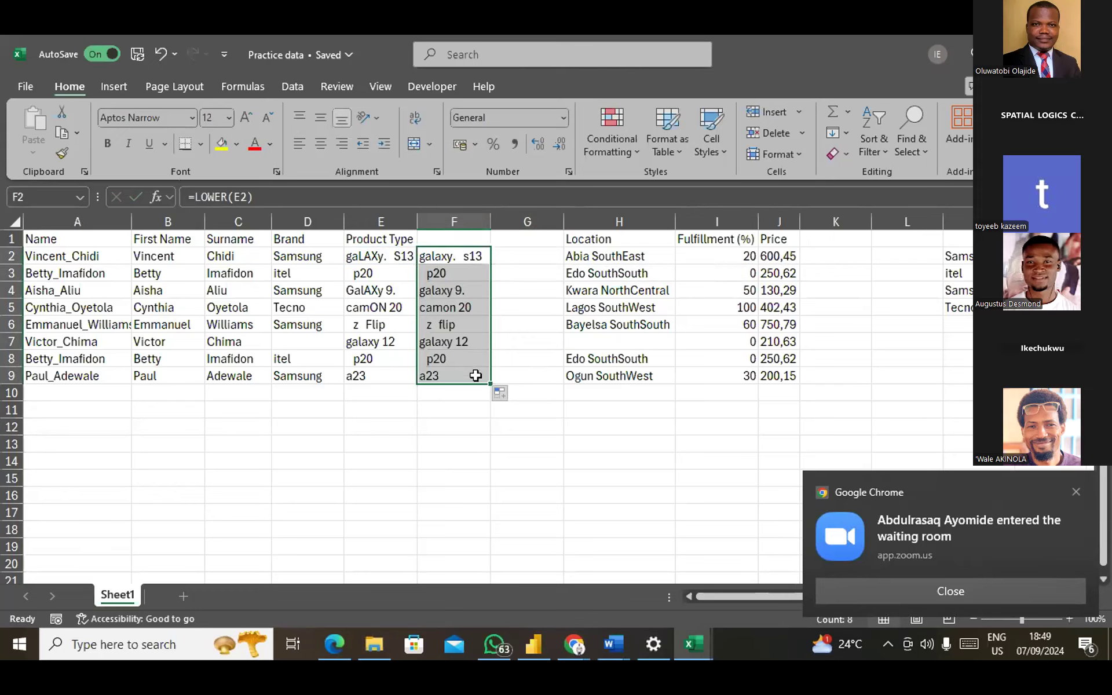
Undo the lowercase formulas in column F and clear the leftover formula in F2.
{"action": "left_click_drag", "start_coordinate": [463, 375], "coordinate": [444, 255]}
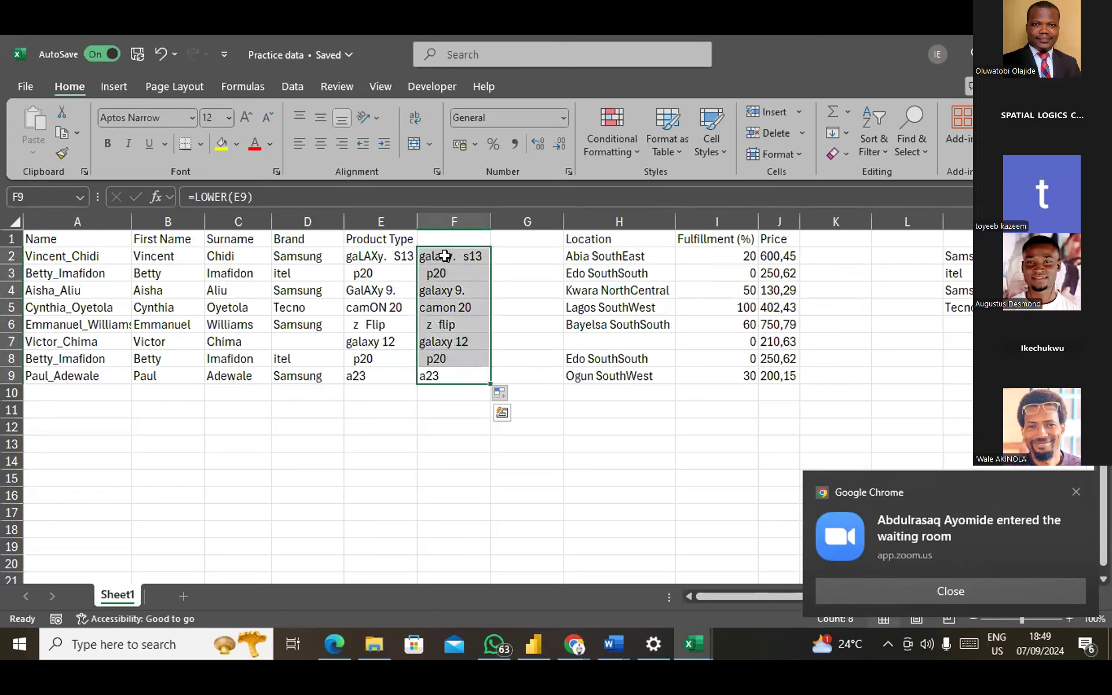
{"action": "key", "text": "BackSpace"}
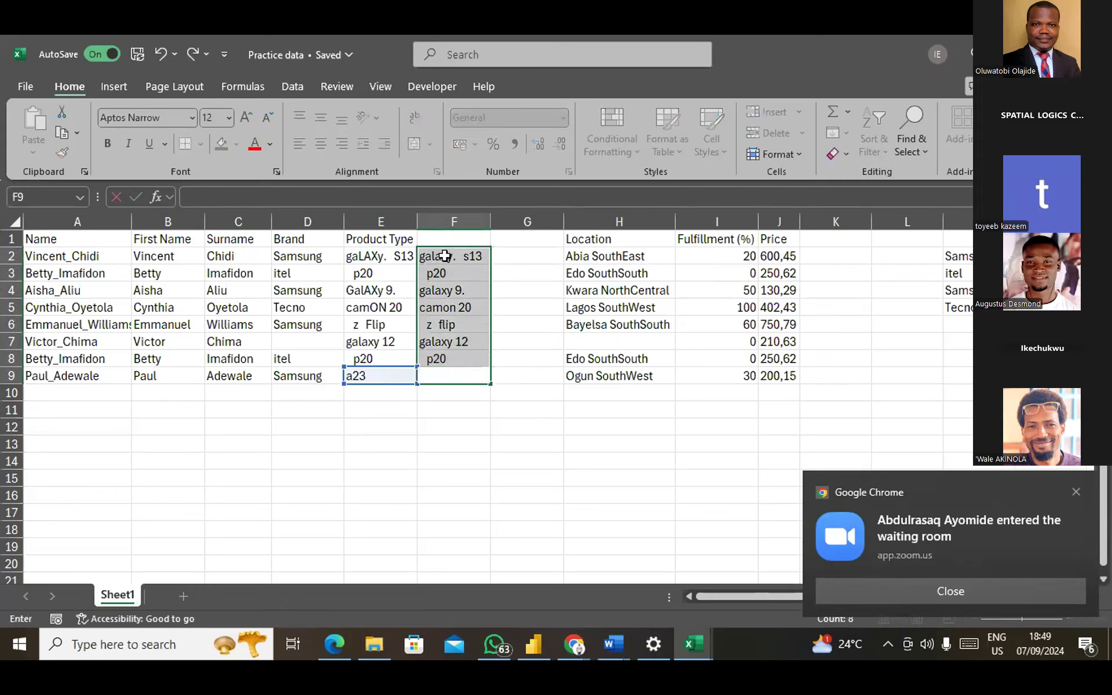
{"action": "left_click", "coordinate": [442, 358]}
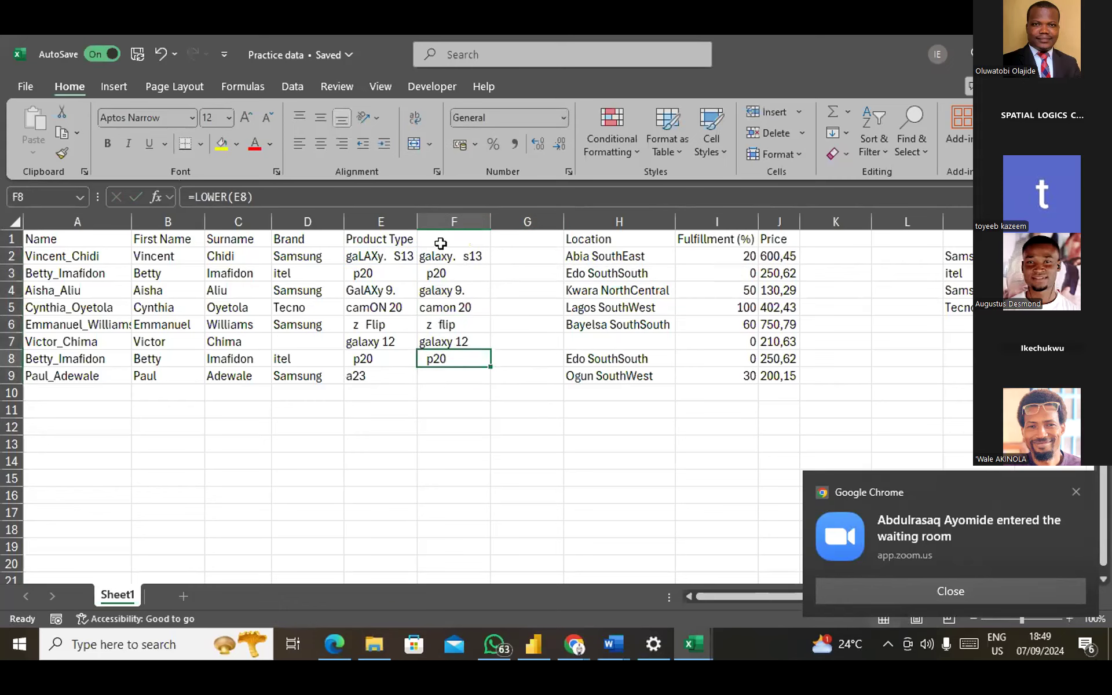
{"action": "left_click", "coordinate": [427, 259]}
{"action": "key", "text": "ctrl+z"}
{"action": "key", "text": "ctrl+z"}
{"action": "key", "text": "ctrl+z"}
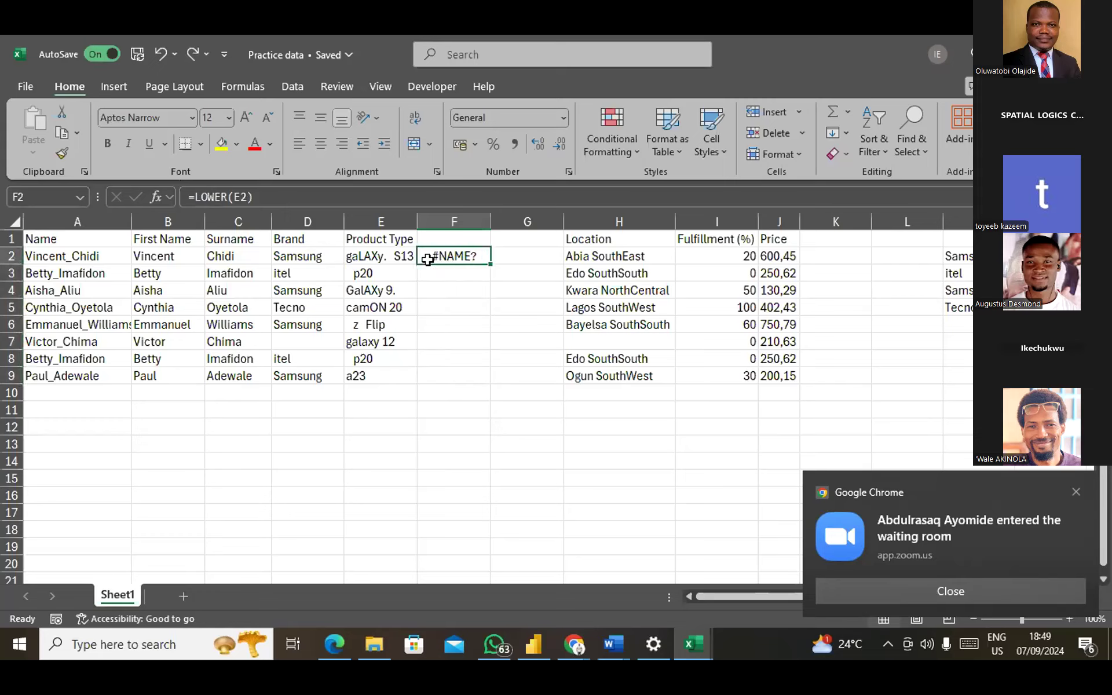
{"action": "key", "text": "BackSpace"}
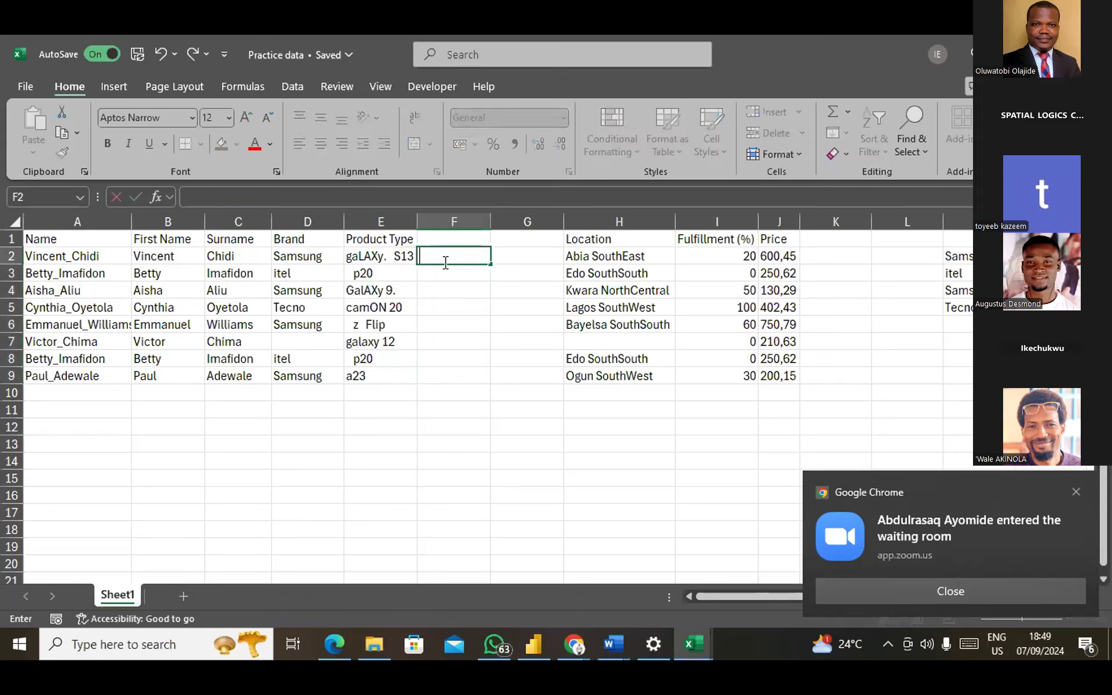
{"action": "left_click", "coordinate": [428, 276]}
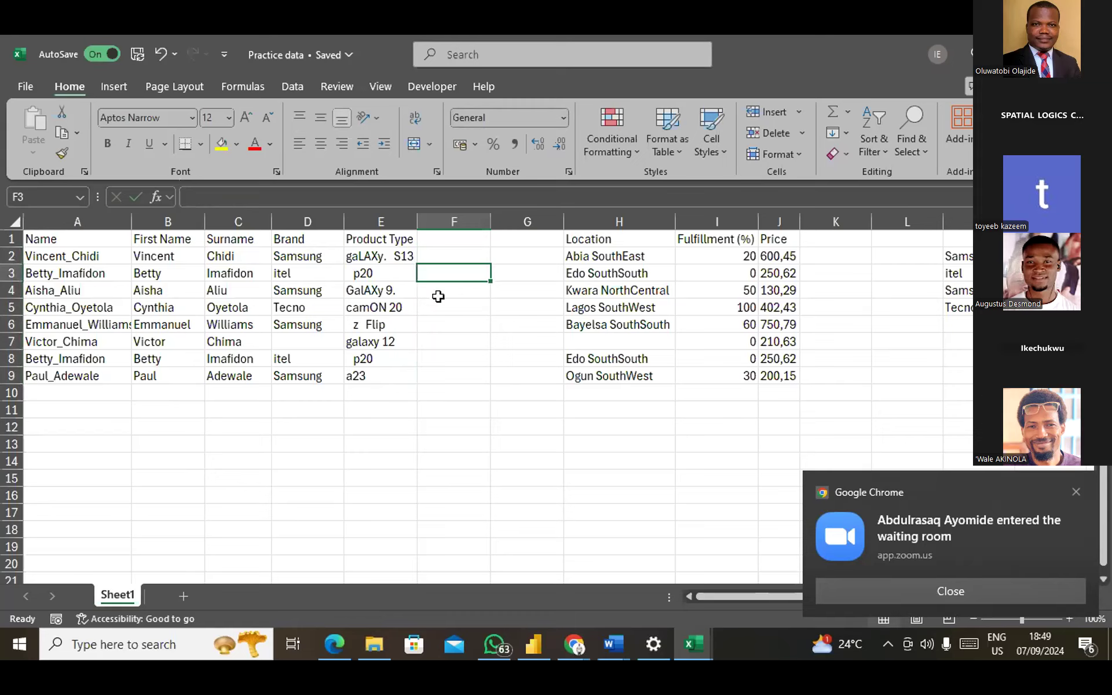
{"action": "left_click", "coordinate": [459, 295]}
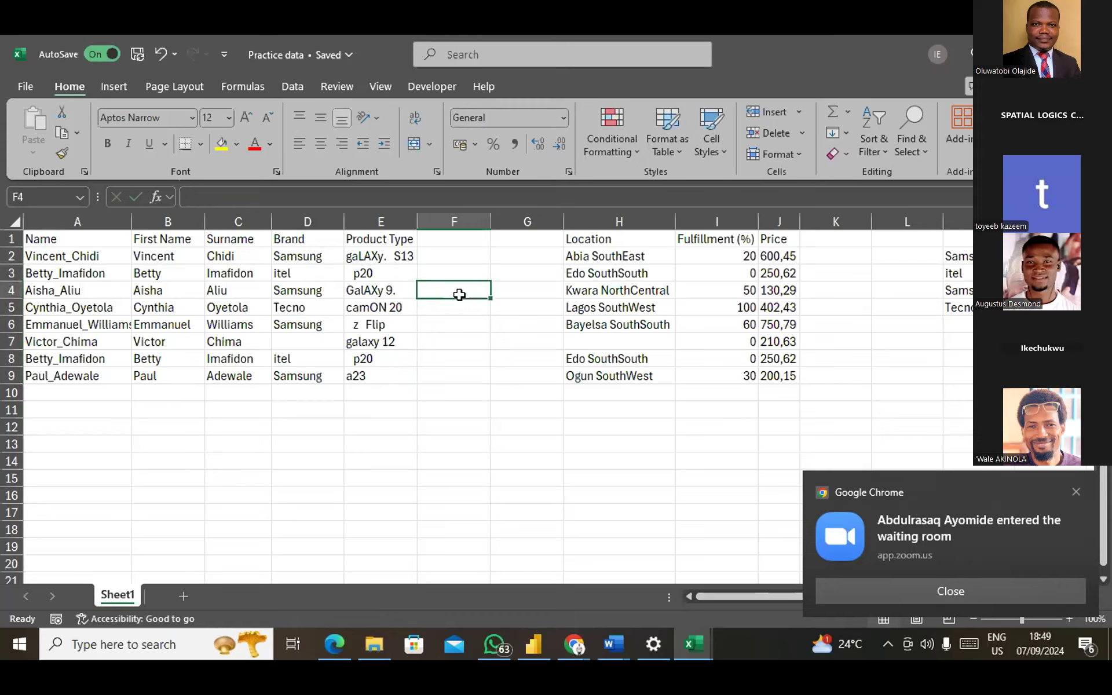
{"action": "left_click", "coordinate": [431, 274]}
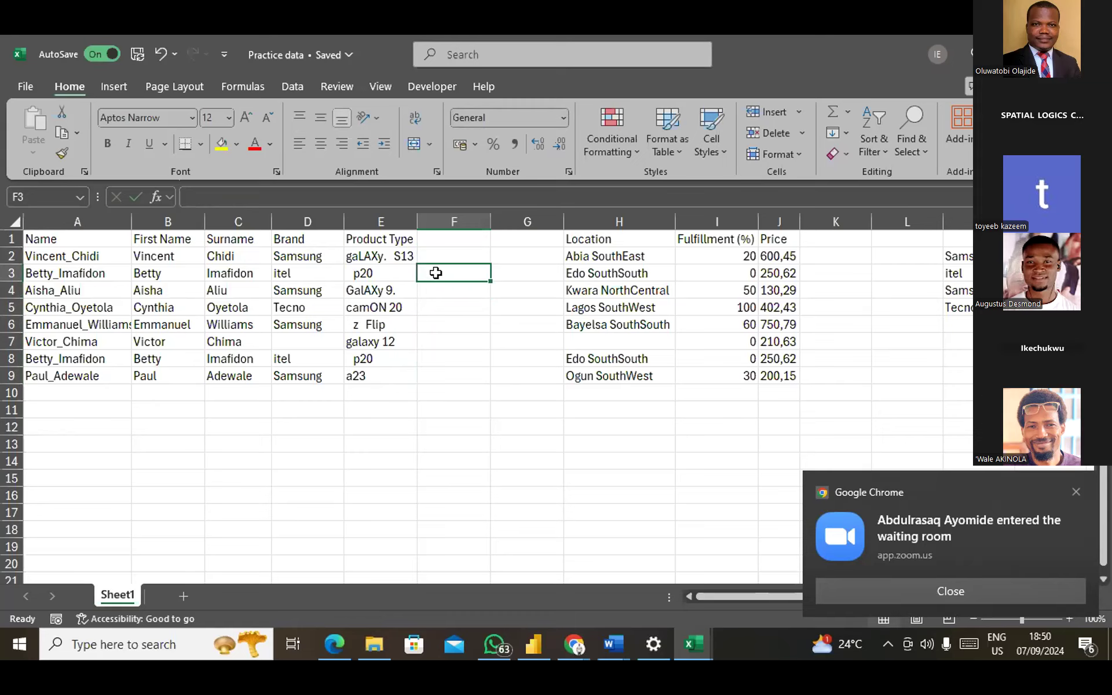
Remove the extra spaces from the Product Type values by entering =TRIM(E2) in F2 and filling it down to F9.
{"action": "left_click", "coordinate": [429, 250]}
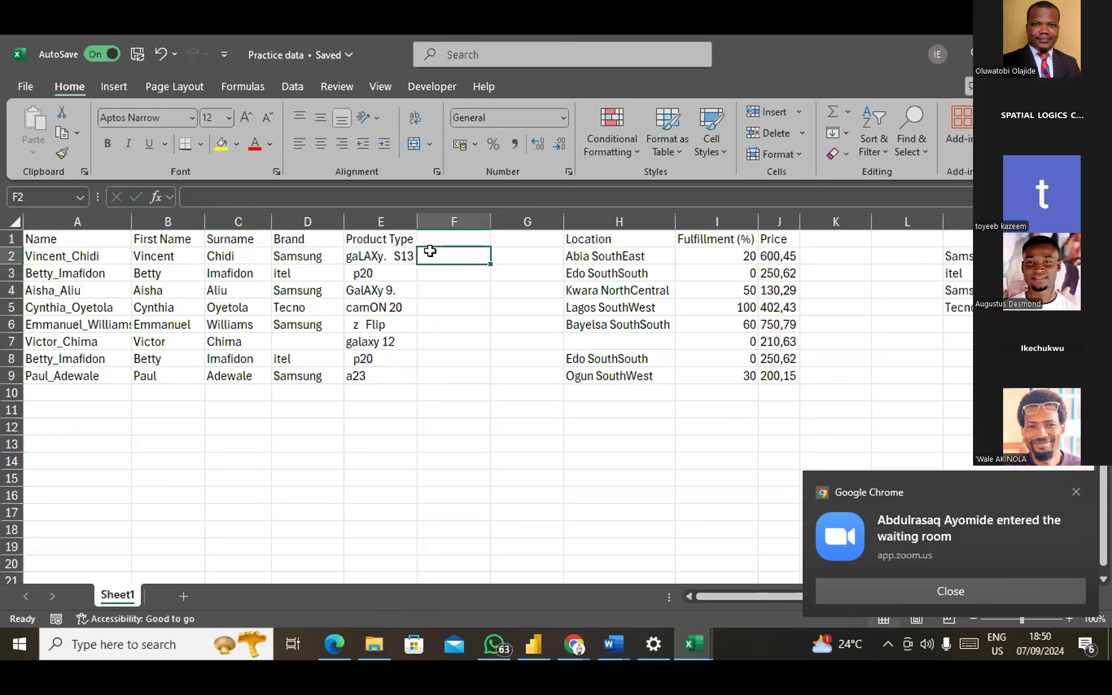
{"action": "type", "text": "="}
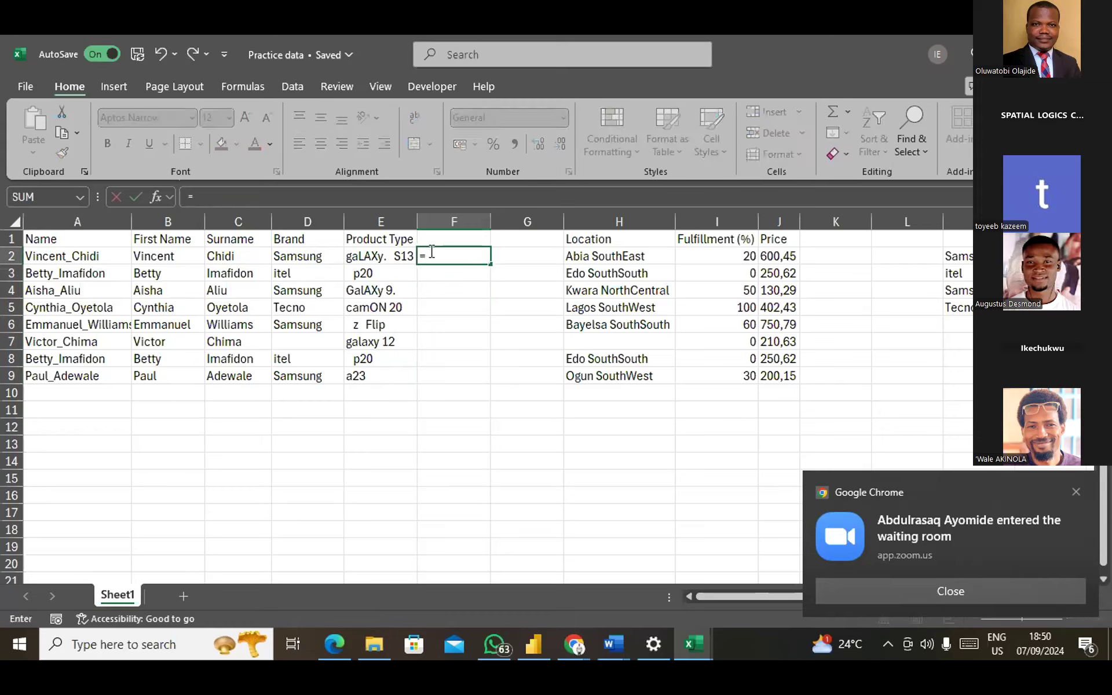
{"action": "type", "text": "TRIM("}
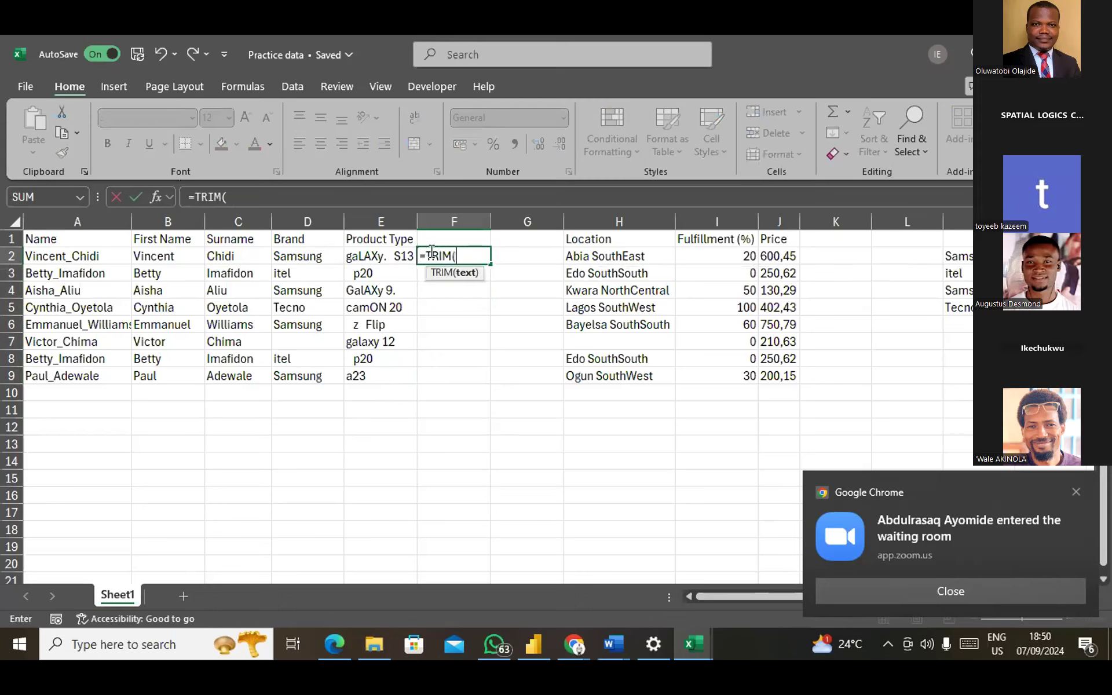
{"action": "left_click", "coordinate": [389, 253]}
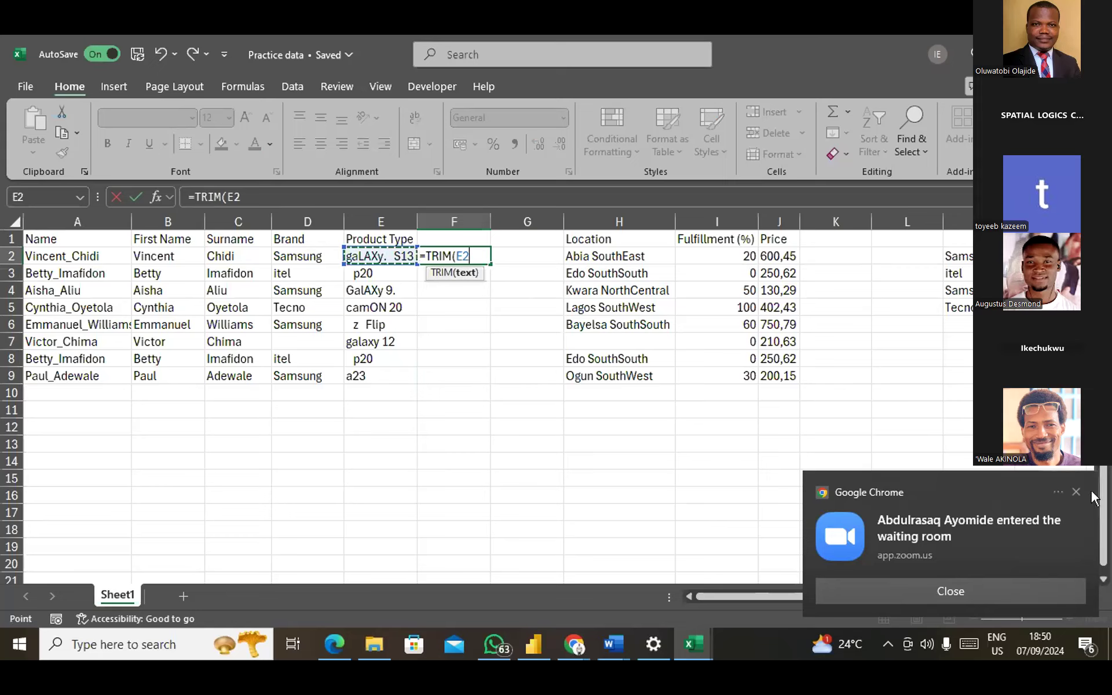
{"action": "left_click", "coordinate": [1058, 492]}
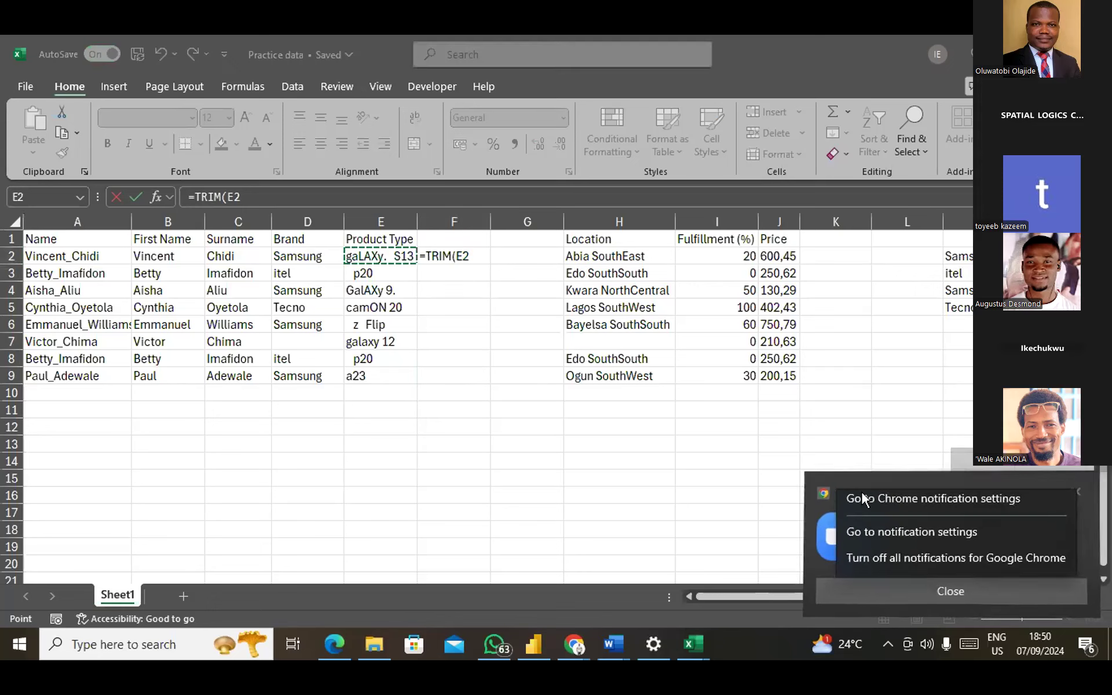
{"action": "left_click", "coordinate": [475, 255]}
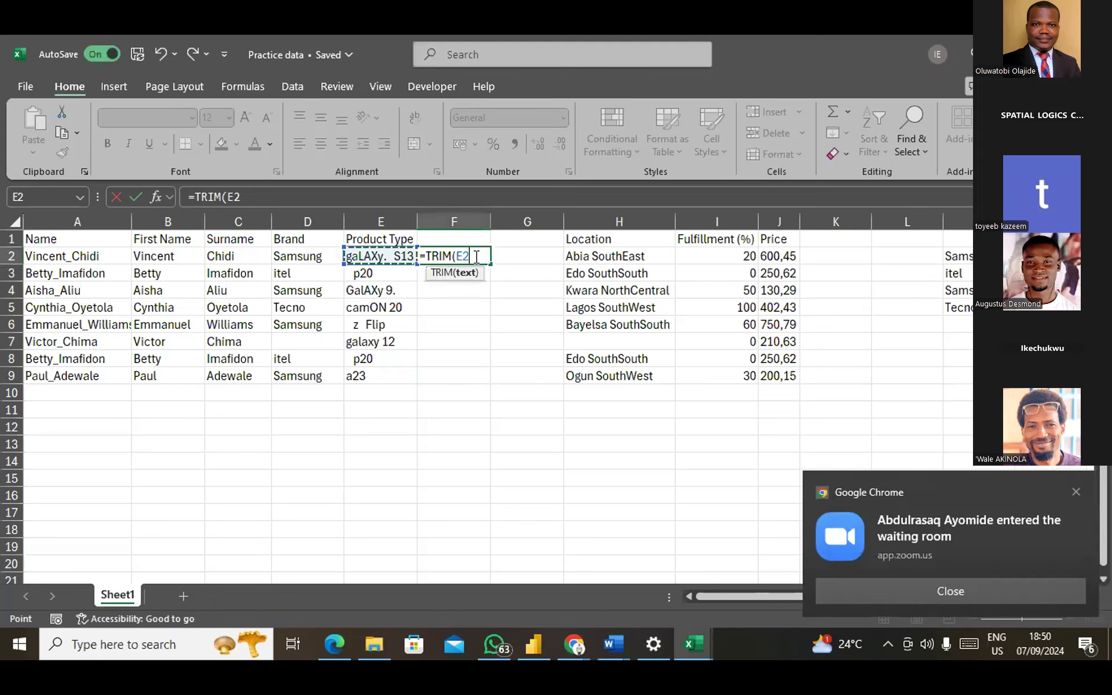
{"action": "key", "text": "Return"}
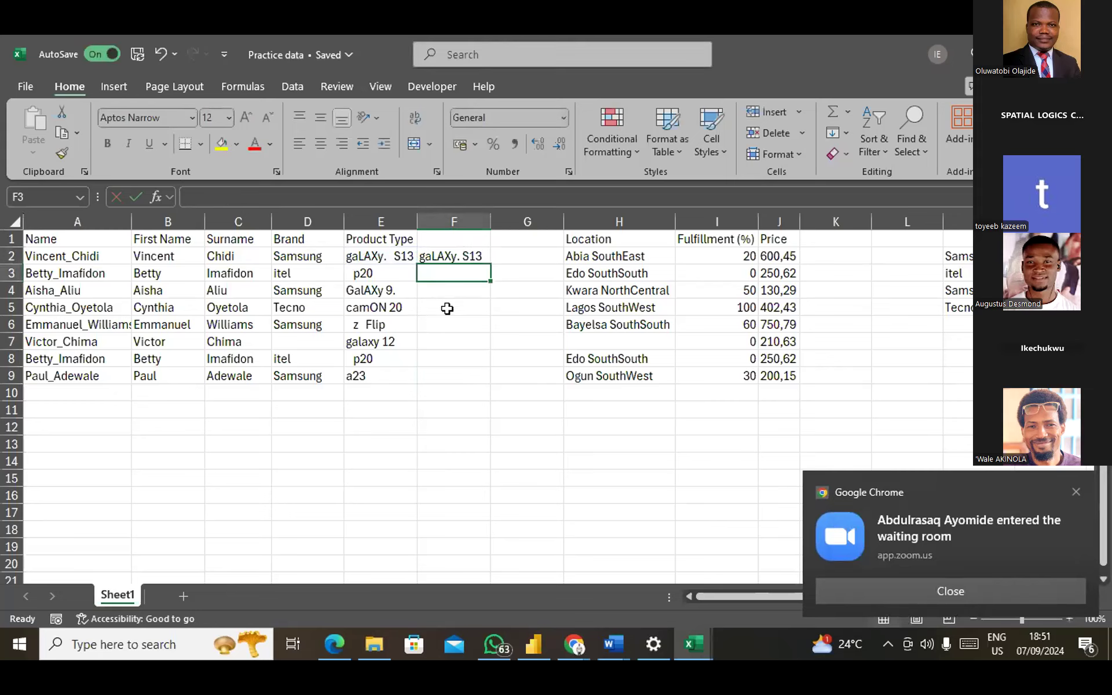
{"action": "left_click", "coordinate": [452, 255]}
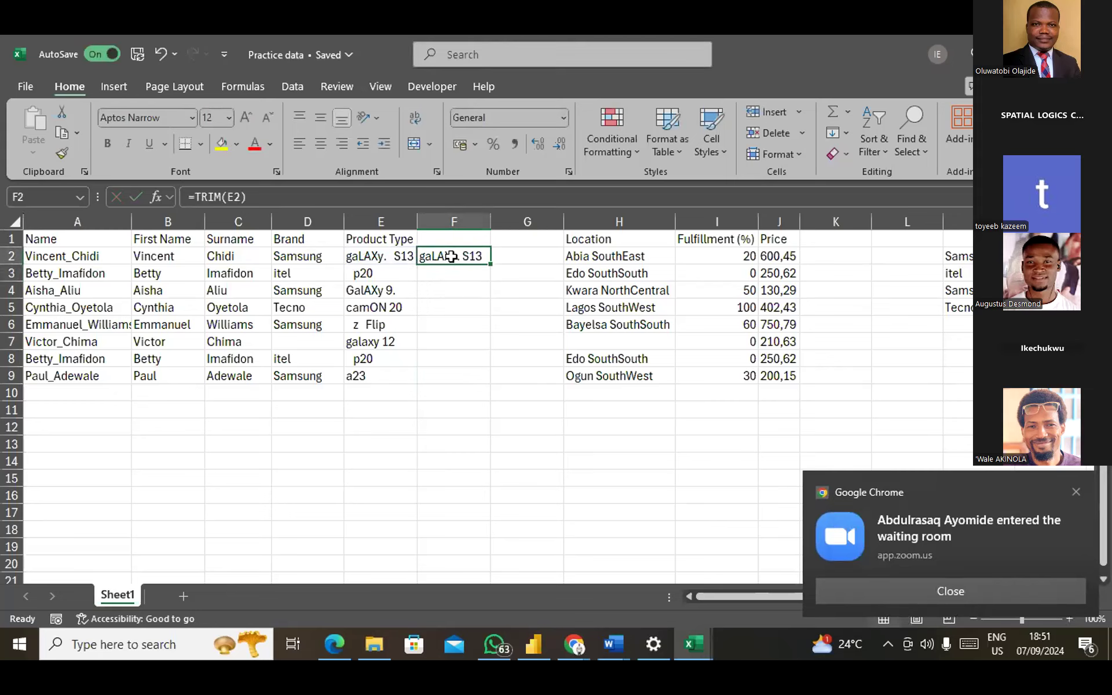
{"action": "double_click", "coordinate": [491, 264]}
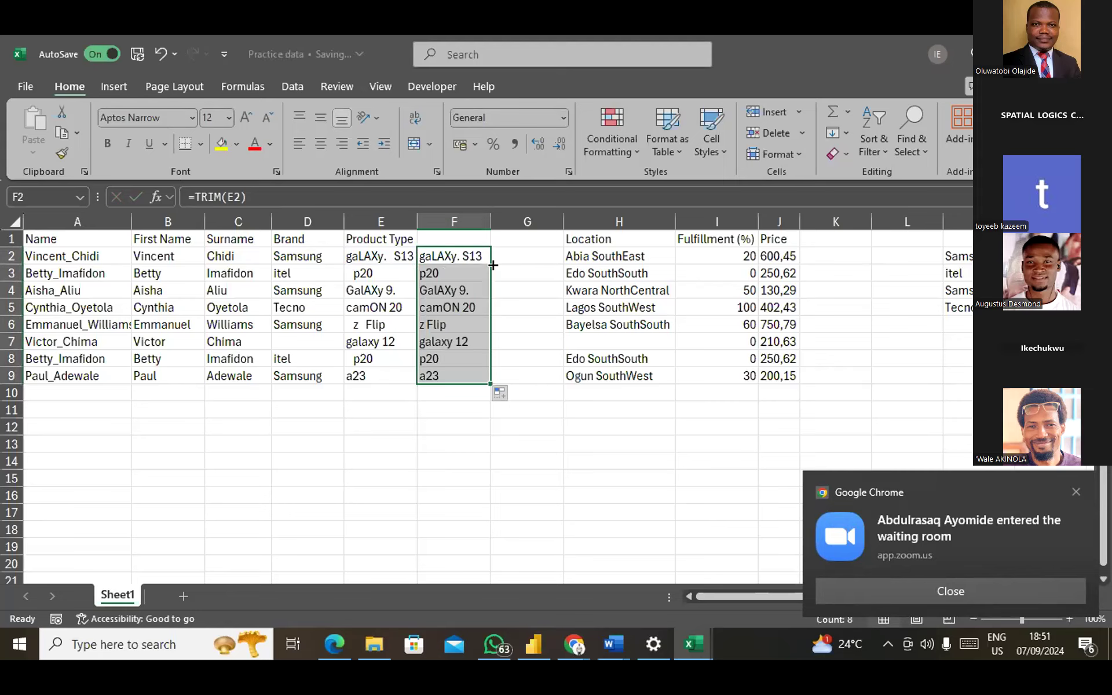
Delete the TRIM formula from F2, discarding the stray cell references picked up while editing.
{"action": "key", "text": "BackSpace"}
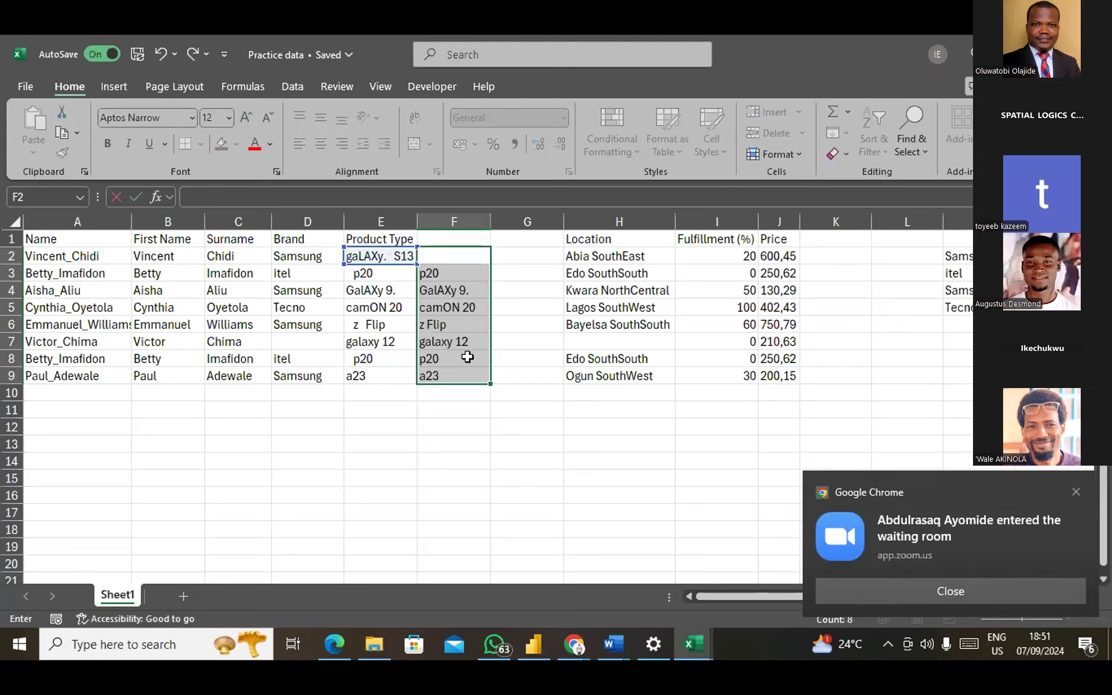
{"action": "key", "text": "ctrl+z"}
{"action": "key", "text": "ctrl+z"}
{"action": "key", "text": "ctrl+z"}
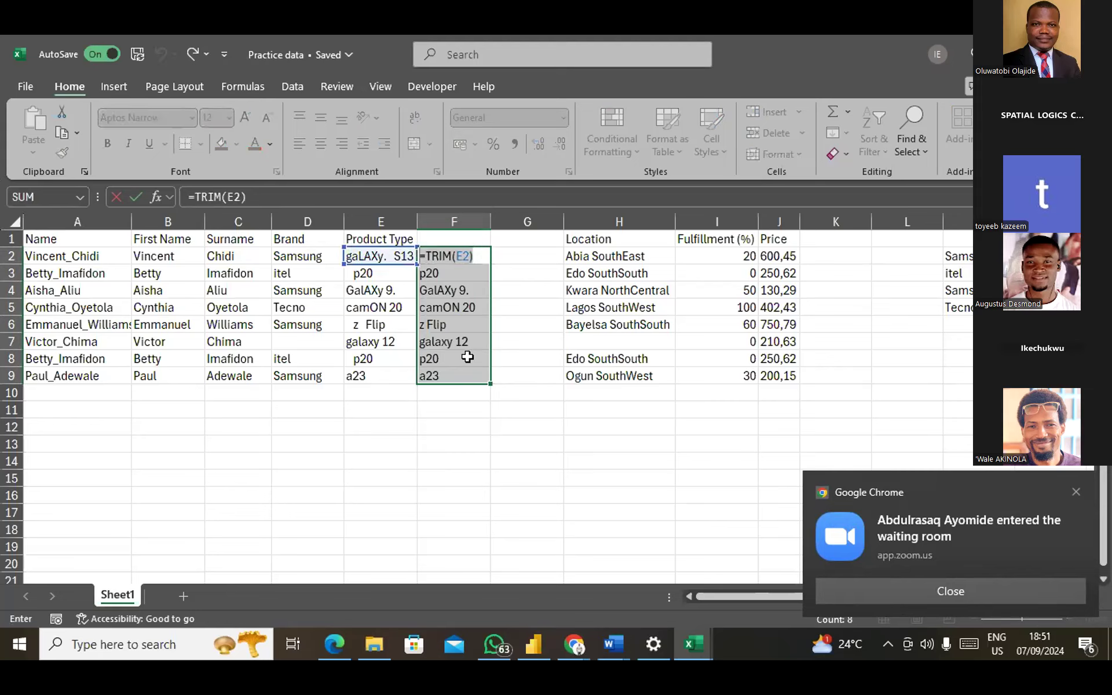
{"action": "left_click", "coordinate": [451, 406]}
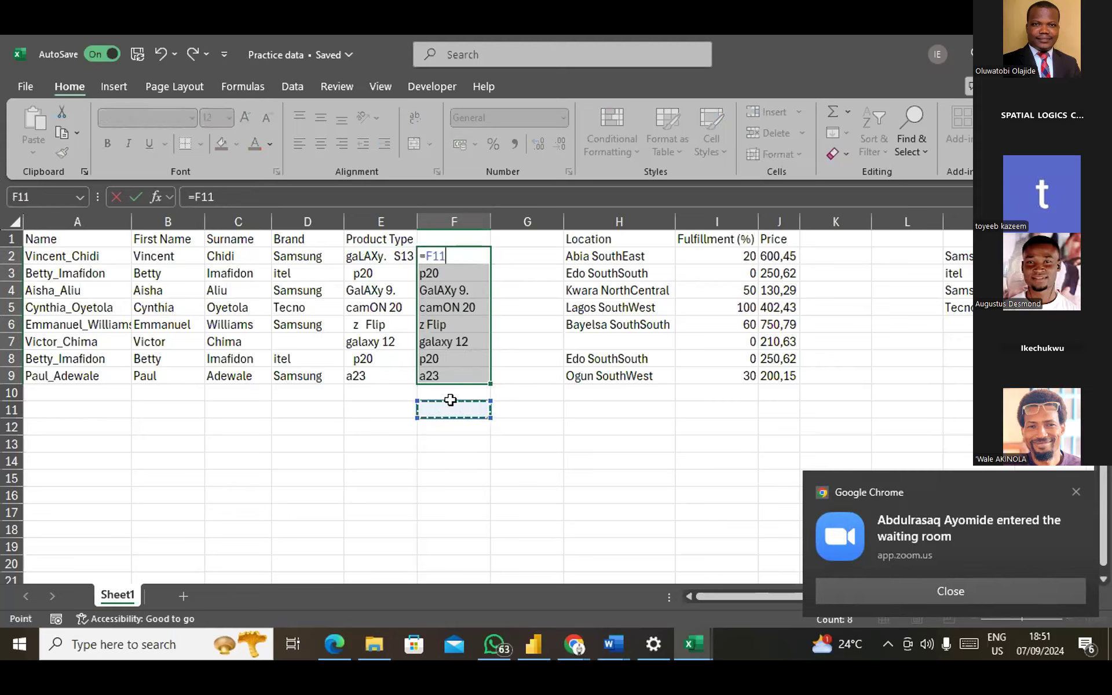
{"action": "left_click", "coordinate": [448, 392]}
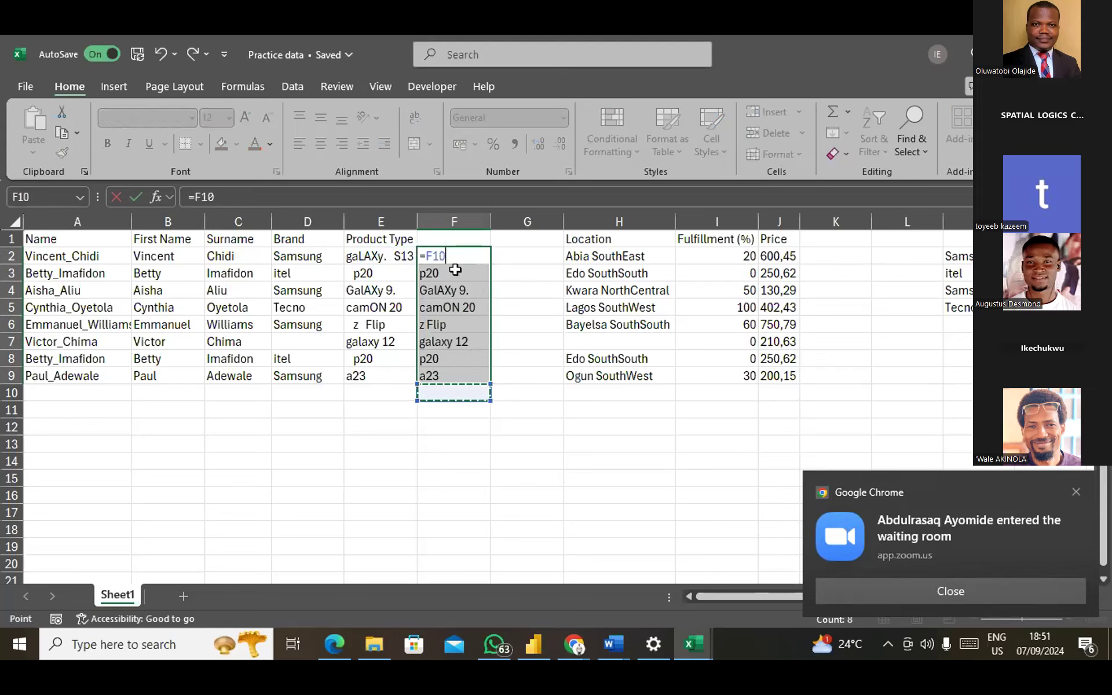
{"action": "key", "text": "BackSpace"}
{"action": "key", "text": "BackSpace"}
{"action": "key", "text": "BackSpace"}
{"action": "key", "text": "BackSpace"}
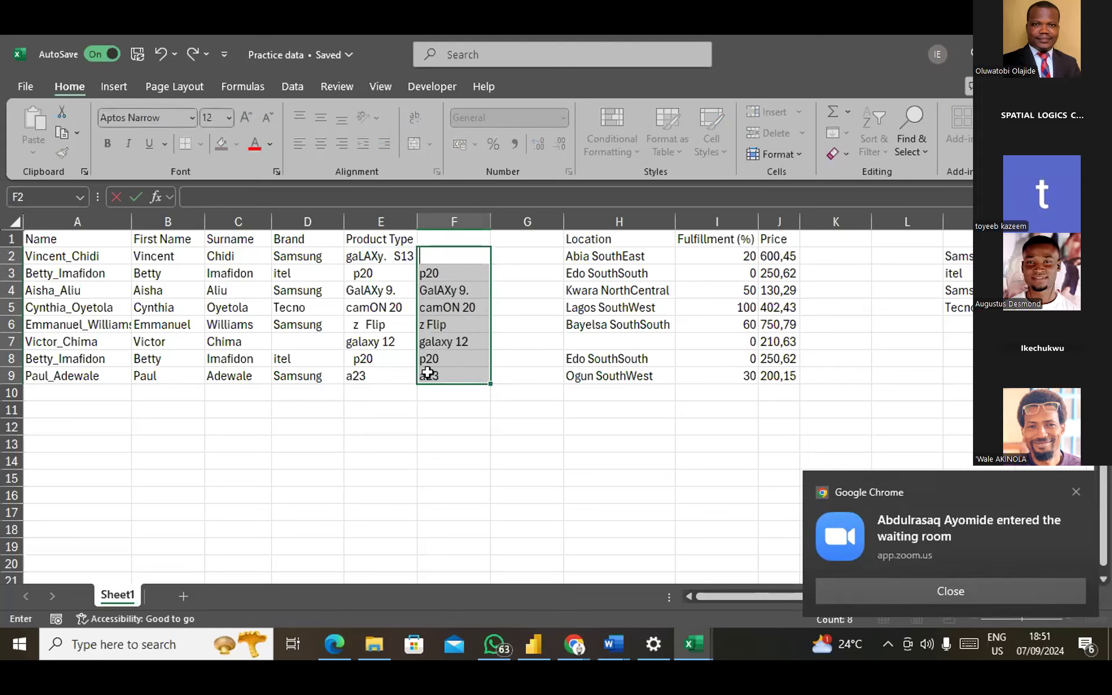
{"action": "left_click", "coordinate": [440, 398]}
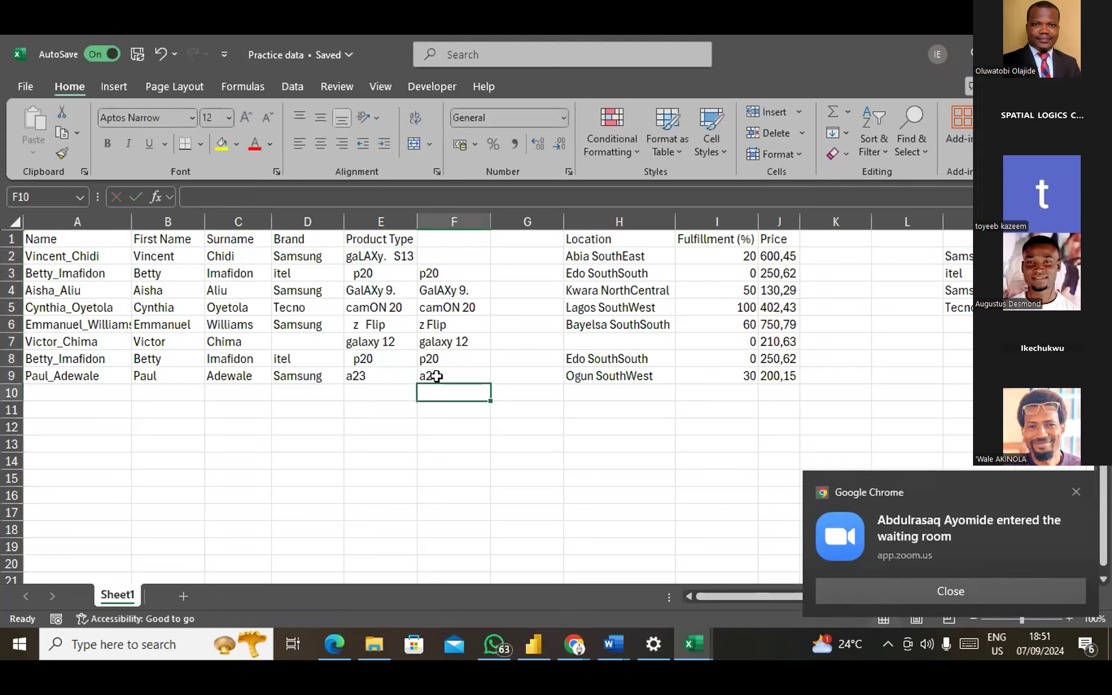
Clear the contents of F2:F9 to remove the remaining TRIM formulas.
{"action": "left_click", "coordinate": [436, 376]}
{"action": "left_click_drag", "start_coordinate": [436, 377], "coordinate": [440, 256]}
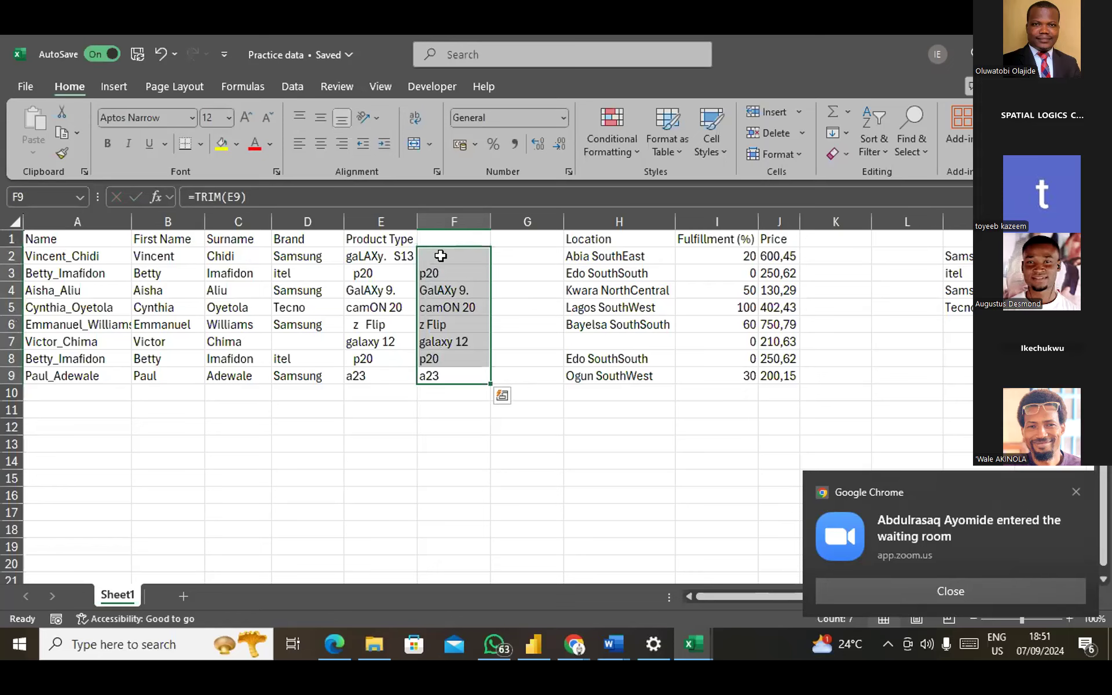
{"action": "right_click", "coordinate": [440, 256]}
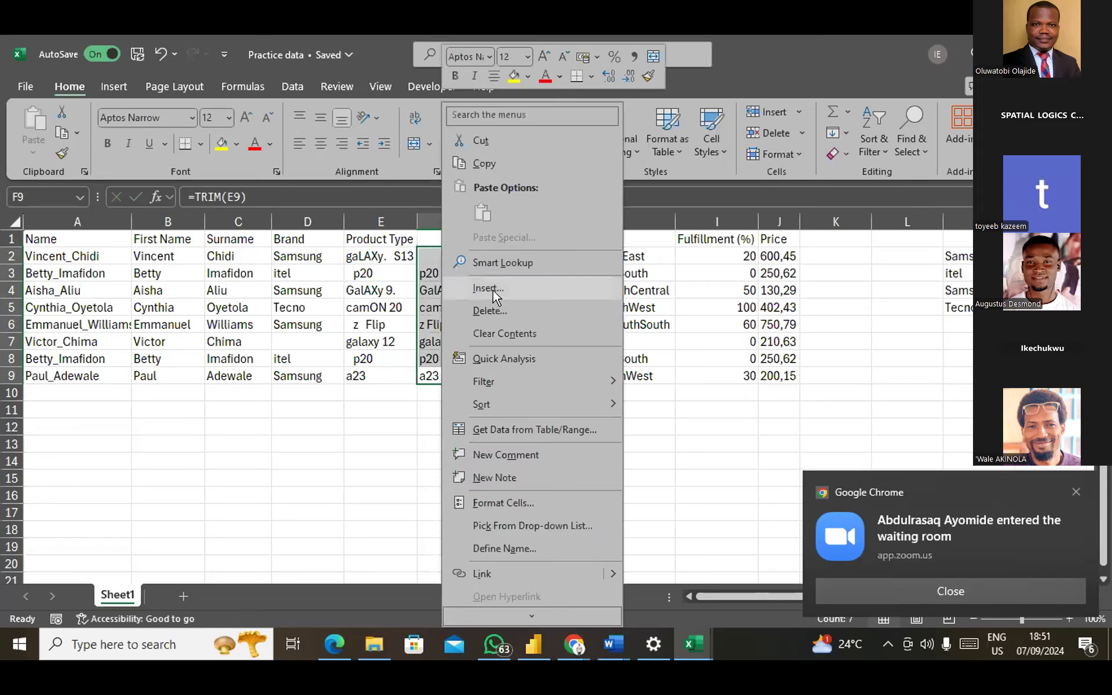
{"action": "left_click", "coordinate": [527, 333]}
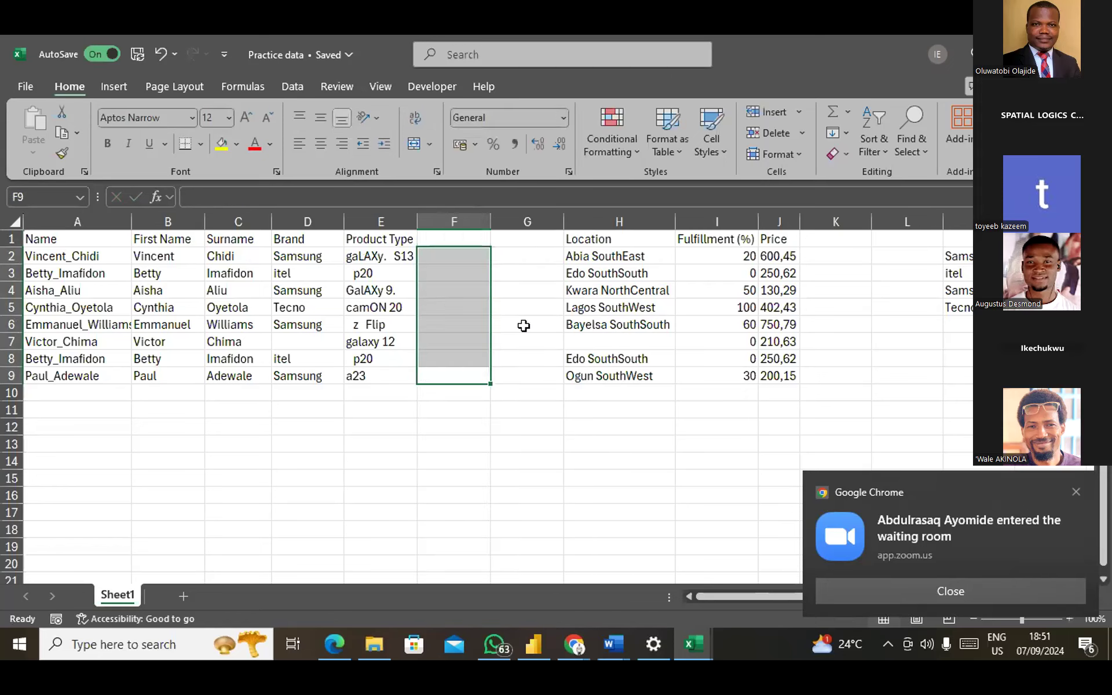
Convert the Product Type values to proper case by entering =PROPER(E2) in F2 and filling it down to F9.
{"action": "left_click", "coordinate": [426, 271]}
{"action": "left_click", "coordinate": [434, 258]}
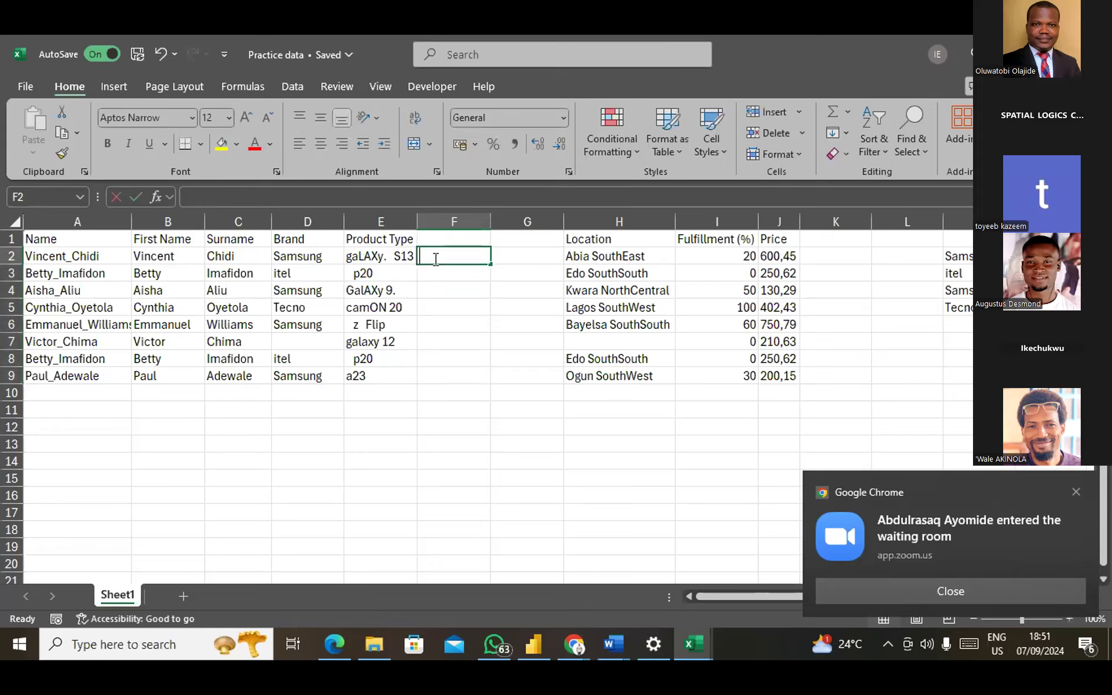
{"action": "type", "text": "="}
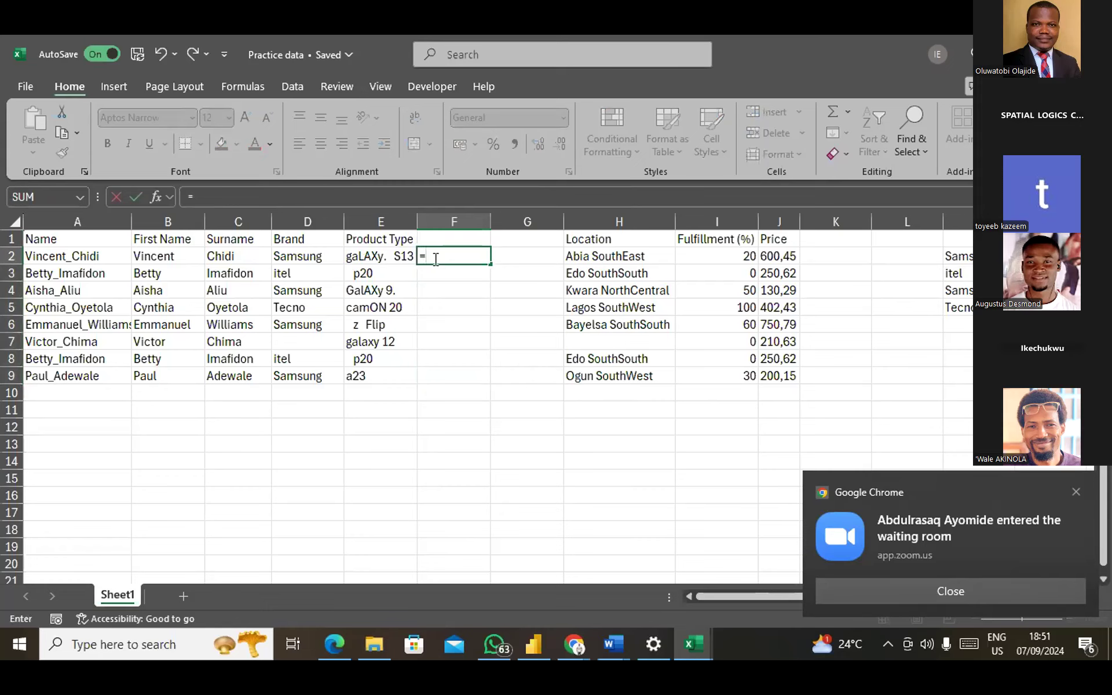
{"action": "type", "text": "PROP"}
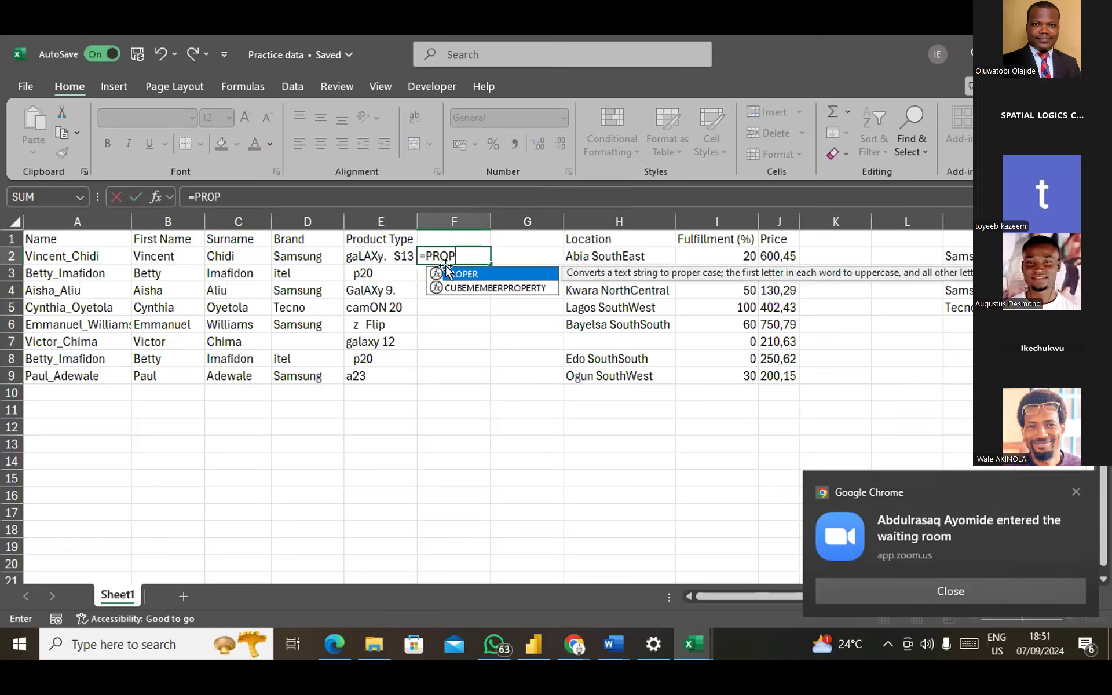
{"action": "double_click", "coordinate": [446, 271]}
{"action": "left_click", "coordinate": [386, 258]}
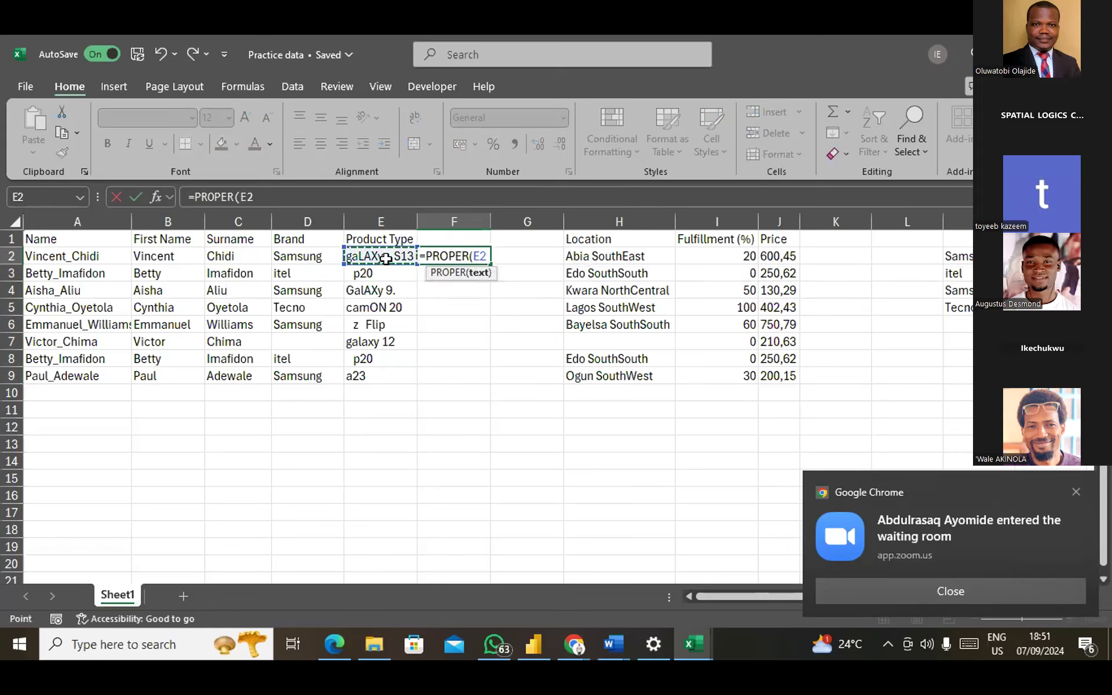
{"action": "key", "text": "Return"}
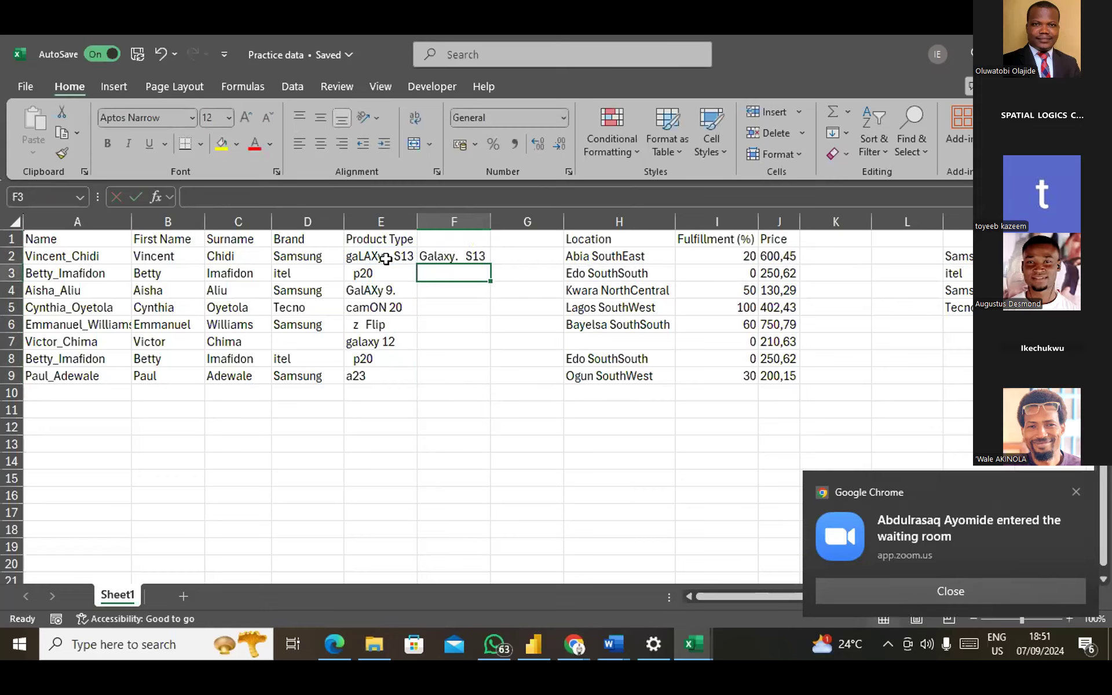
{"action": "left_click", "coordinate": [447, 261]}
{"action": "double_click", "coordinate": [490, 264]}
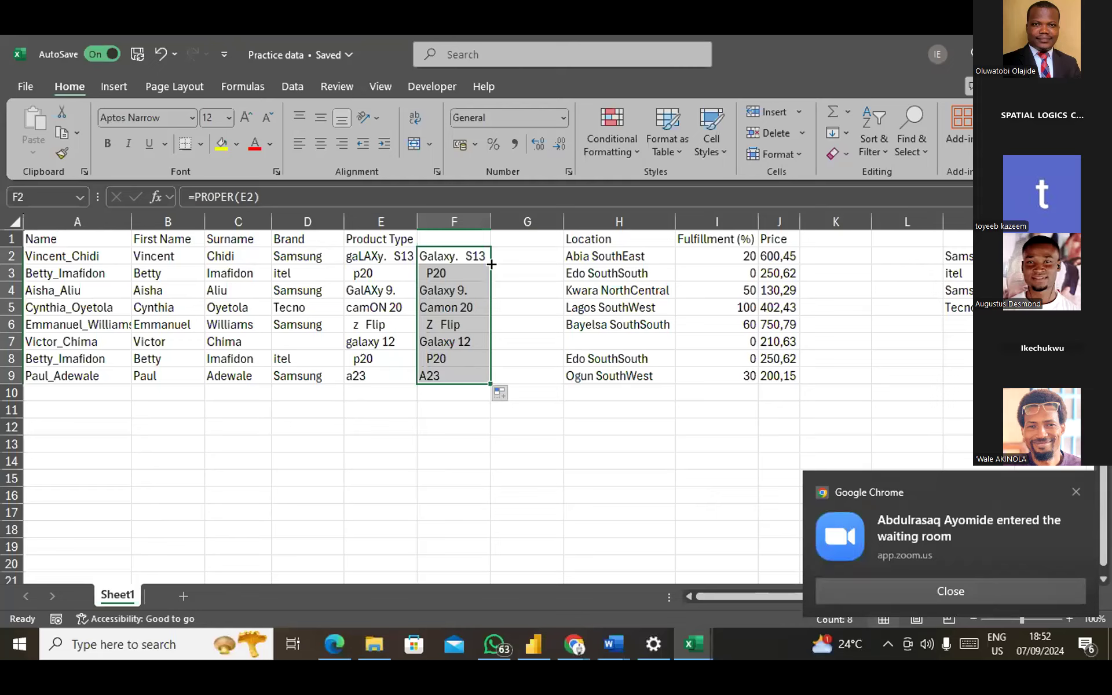
Undo the PROPER fill and the formula in F2.
{"action": "key", "text": "ctrl+z"}
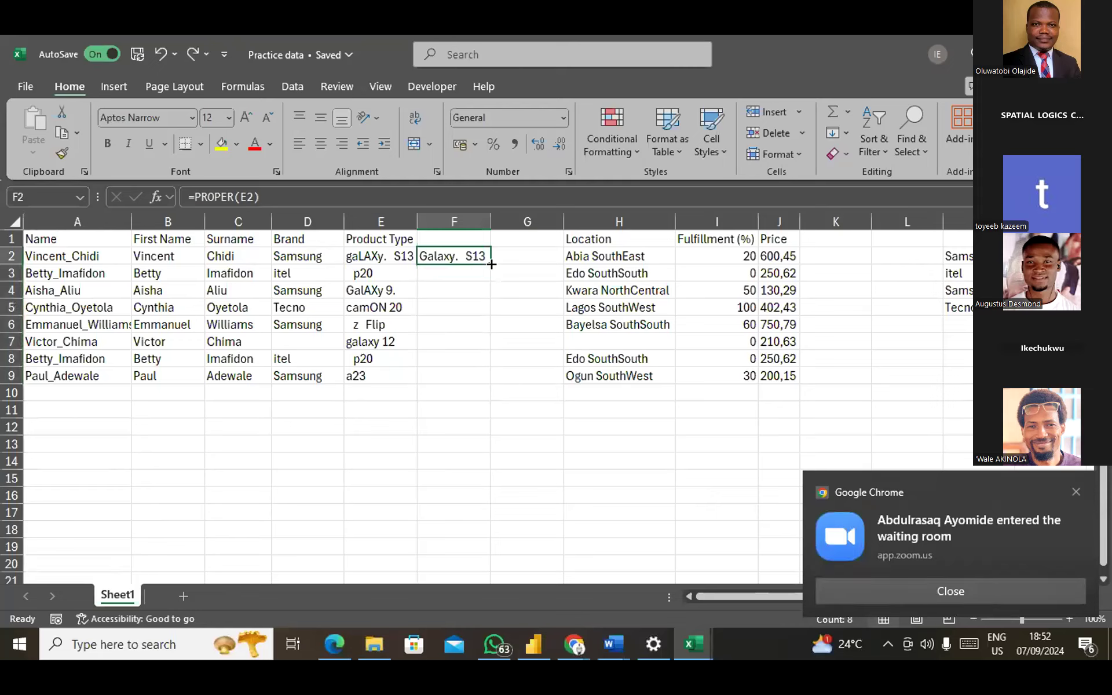
{"action": "key", "text": "ctrl+z"}
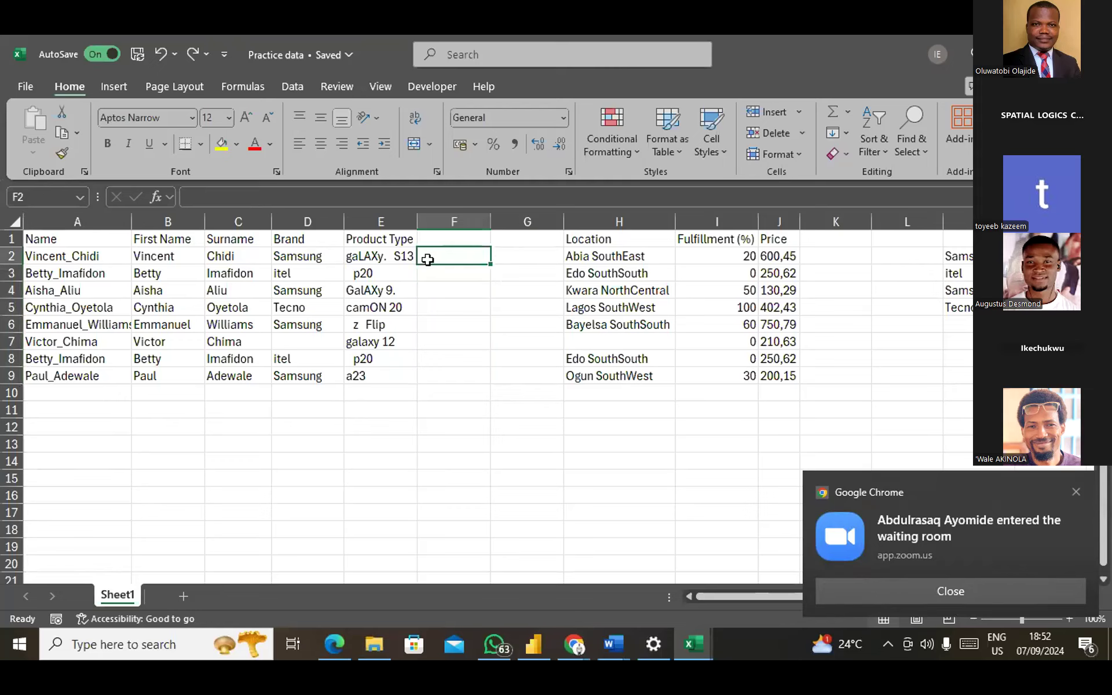
Clean the Product Type spacing and letter case by entering =TRIM(PROPER(E2)) in F2 and filling it down to F9.
{"action": "type", "text": "="}
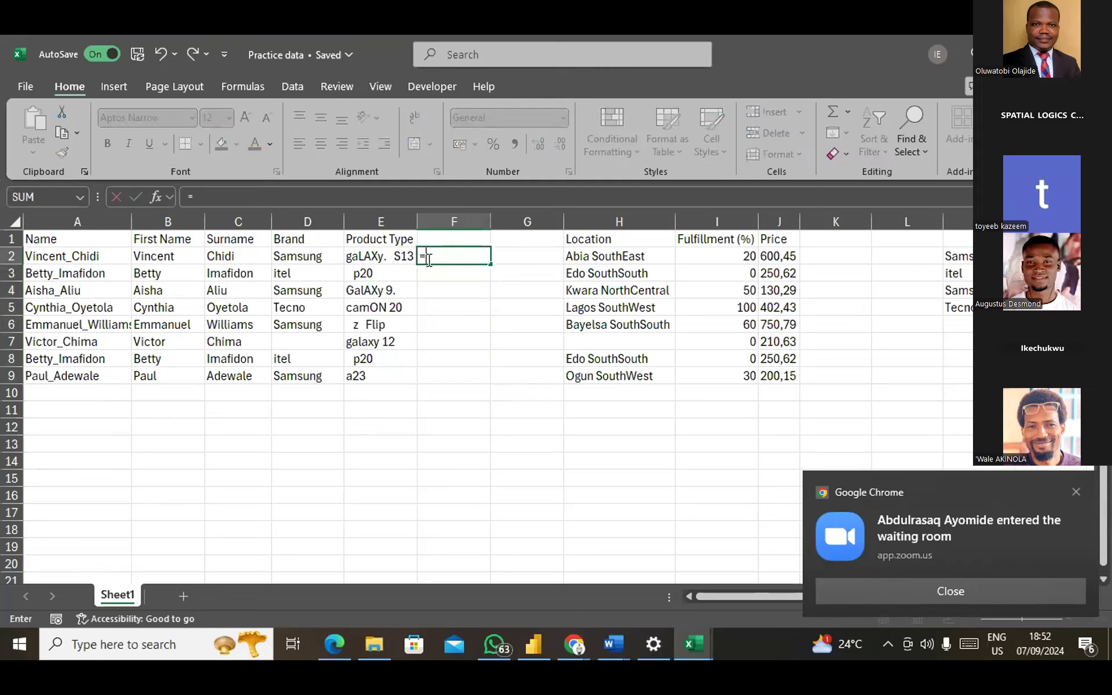
{"action": "type", "text": "TR"}
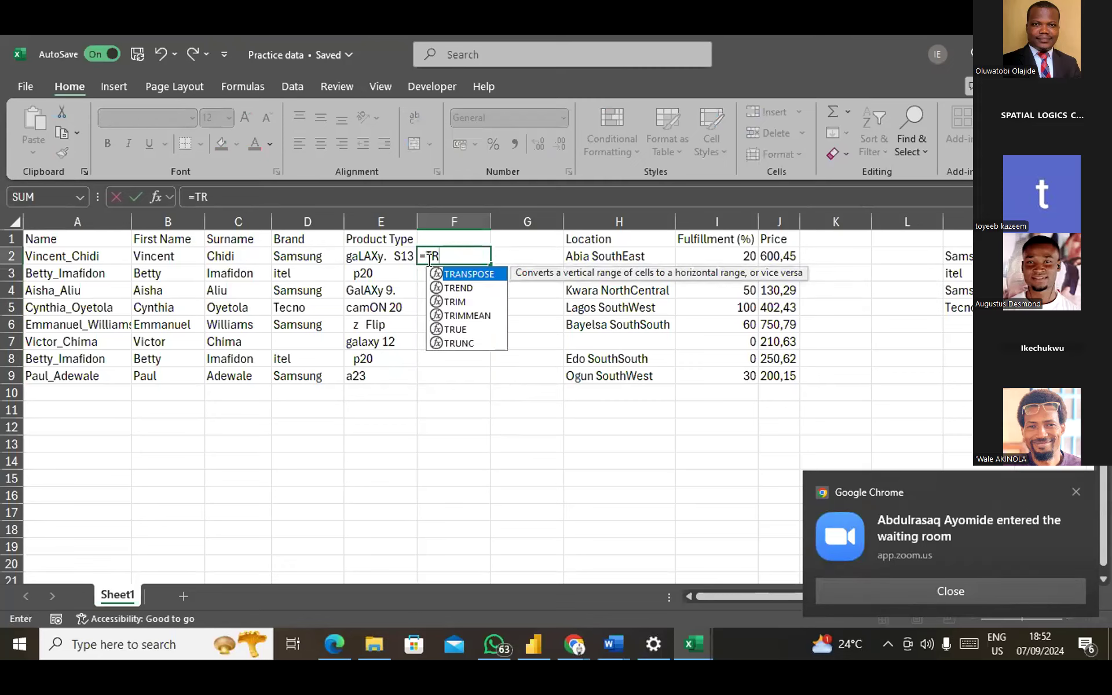
{"action": "type", "text": "IM"}
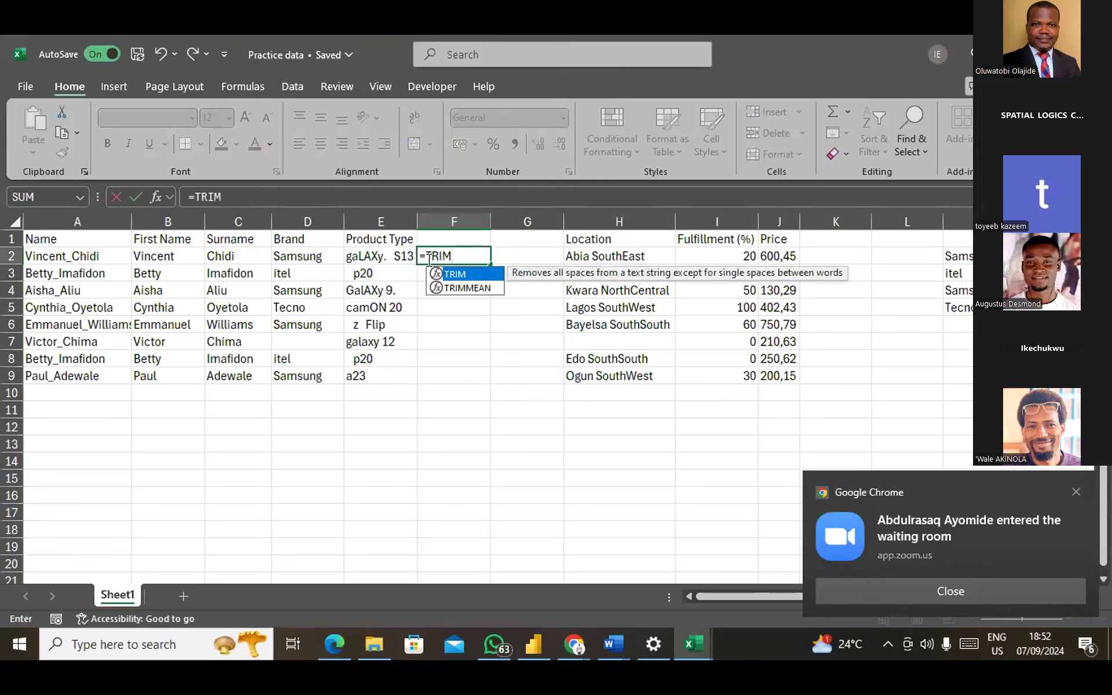
{"action": "type", "text": "("}
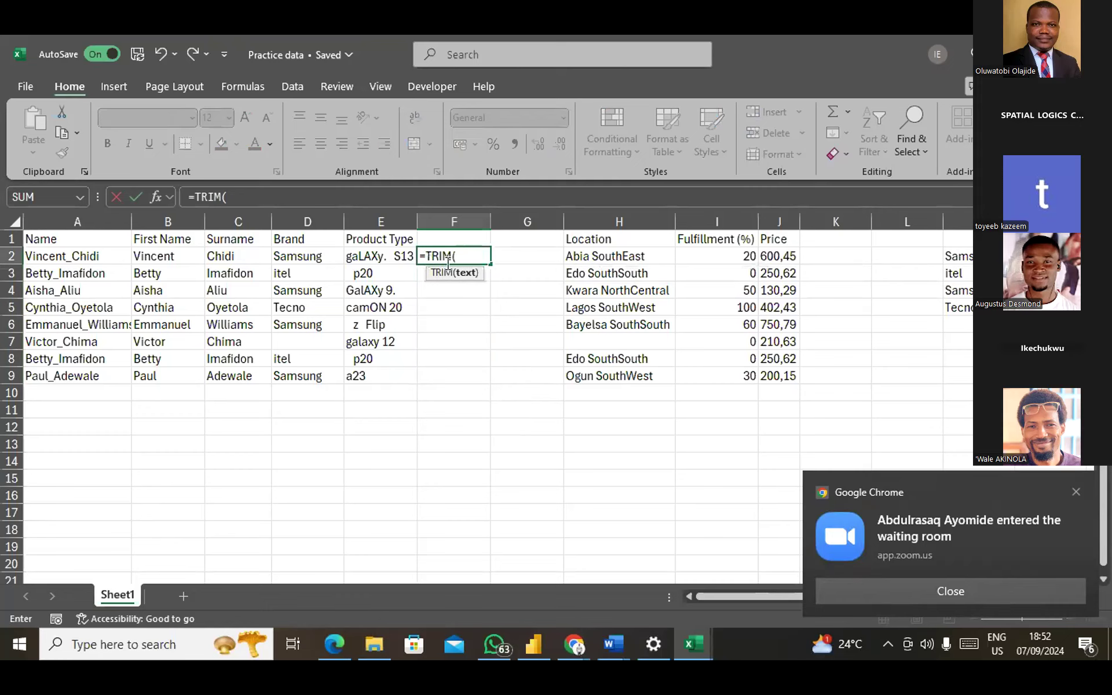
{"action": "type", "text": "PR"}
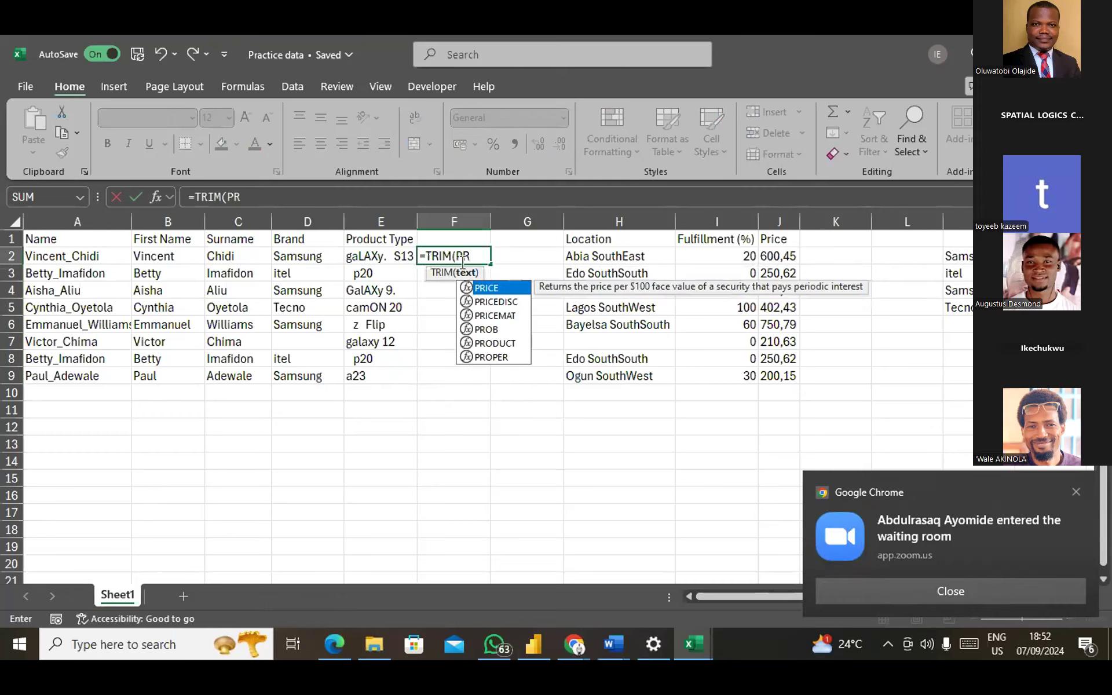
{"action": "type", "text": "OP"}
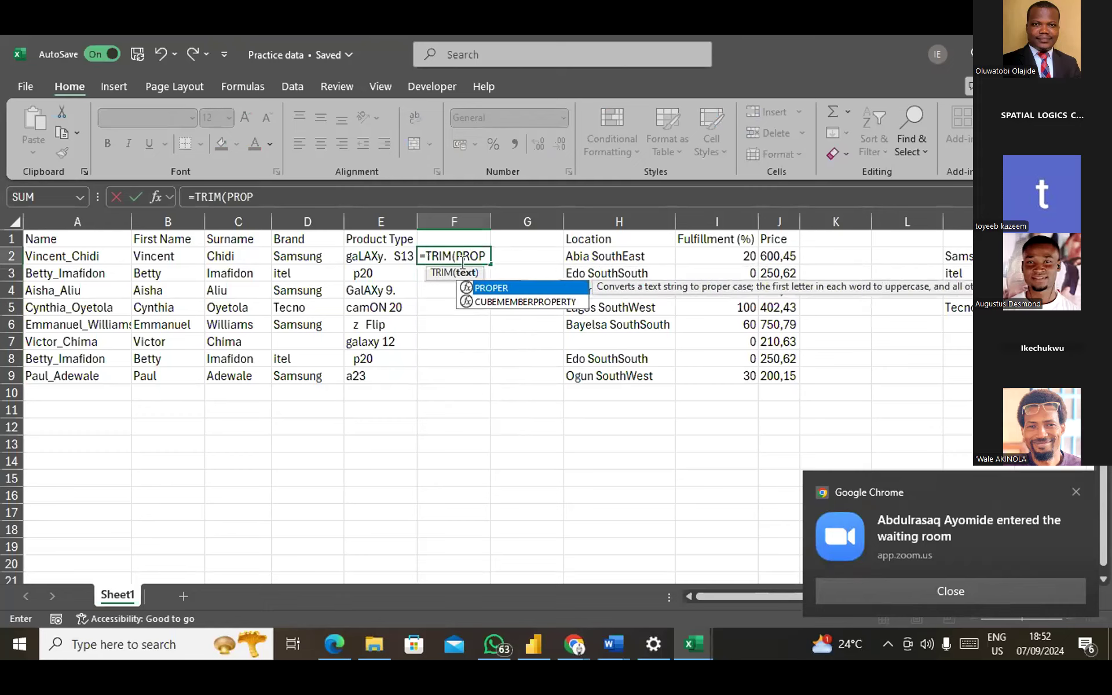
{"action": "type", "text": "ER("}
{"action": "left_click", "coordinate": [391, 255]}
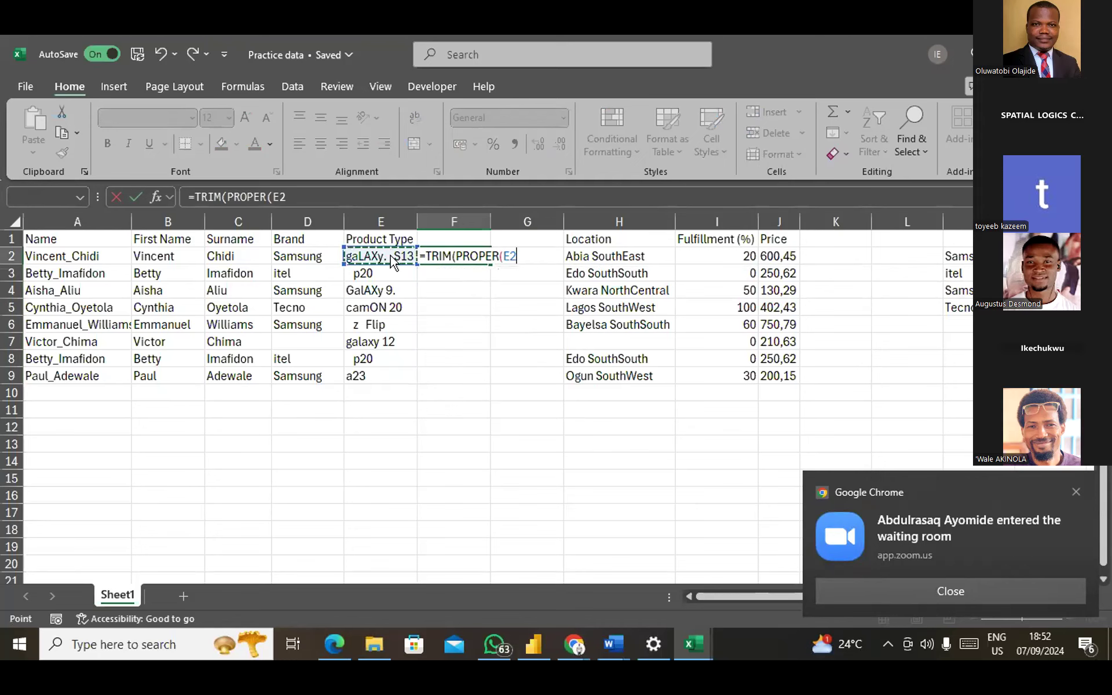
{"action": "key", "text": "Return"}
{"action": "left_click", "coordinate": [530, 395]}
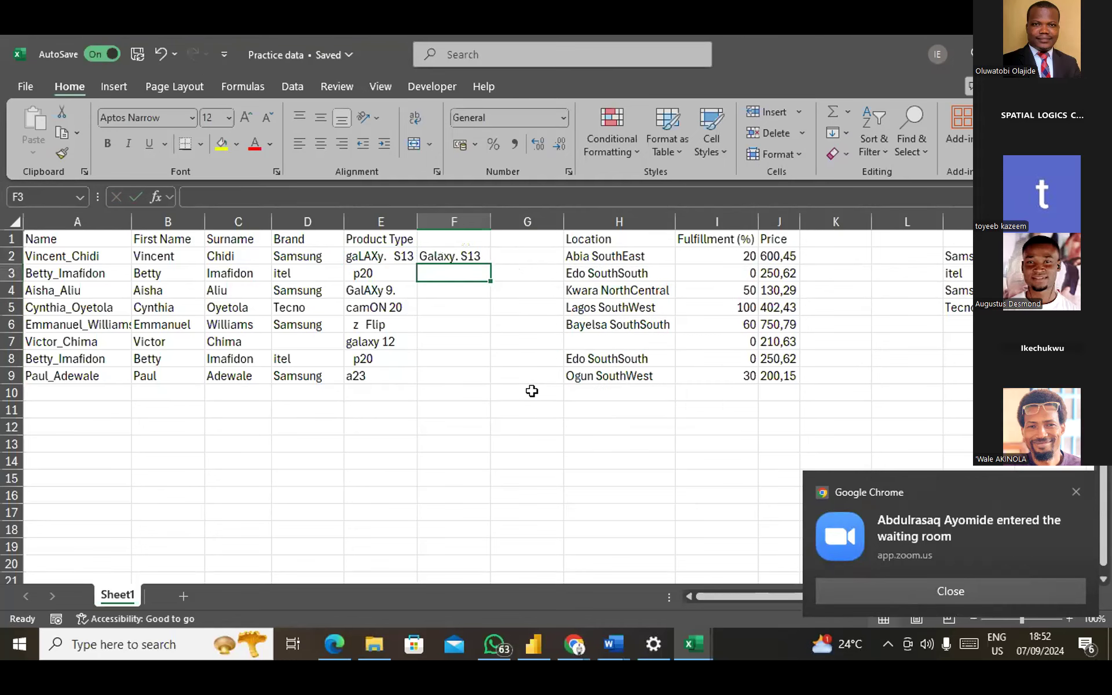
{"action": "left_click", "coordinate": [462, 256]}
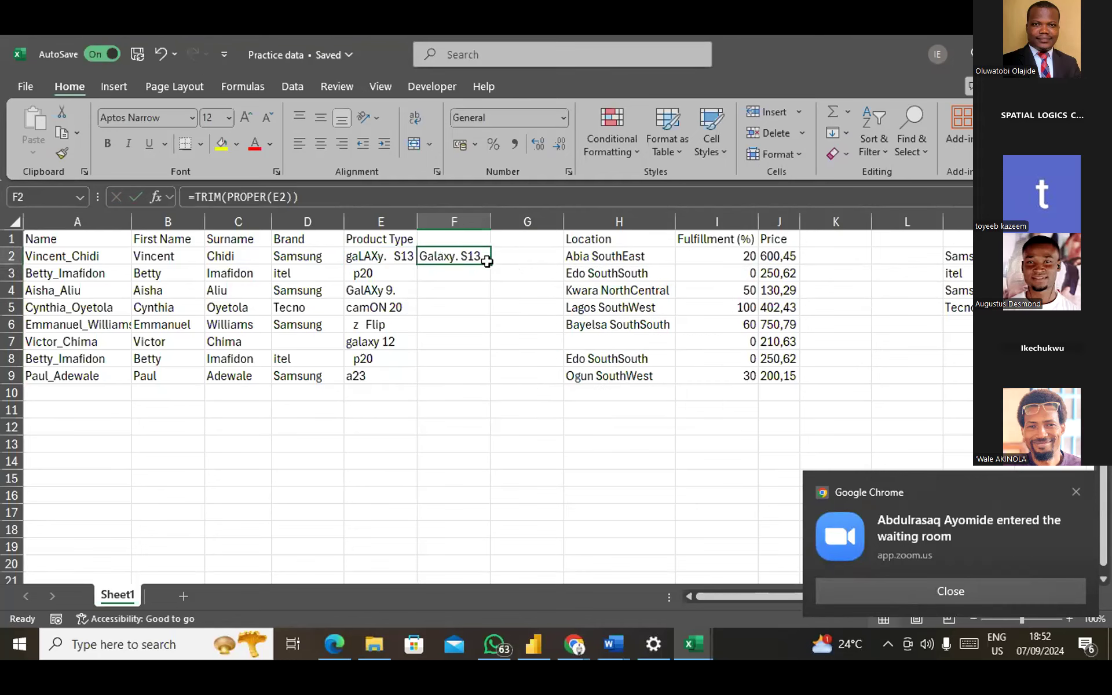
{"action": "left_click_drag", "start_coordinate": [487, 262], "coordinate": [492, 383]}
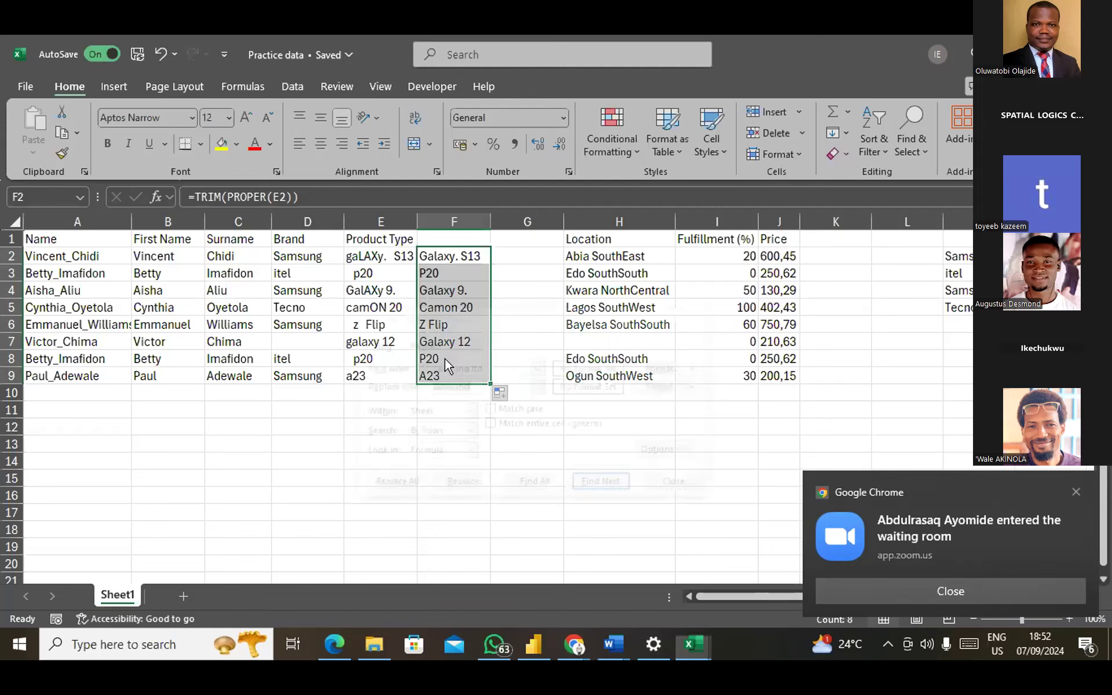
Try to remove the full stops from F2:F9 by replacing every "." with nothing using Find and Replace.
{"action": "key", "text": "ctrl+h"}
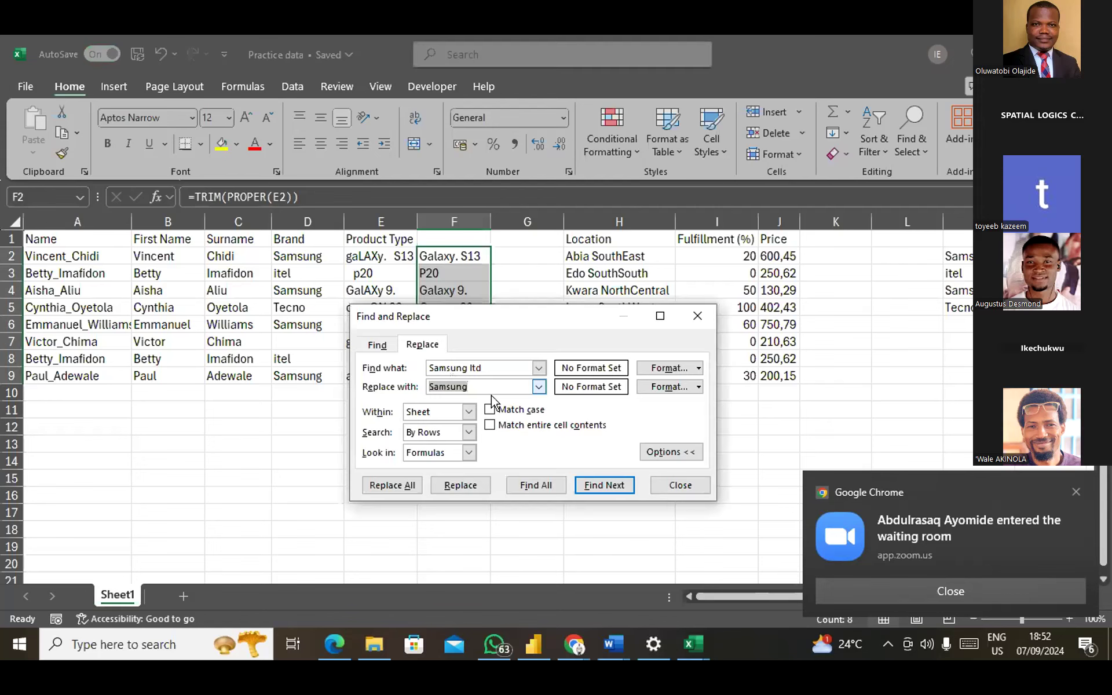
{"action": "left_click", "coordinate": [502, 363]}
{"action": "key", "text": "BackSpace"}
{"action": "key", "text": "BackSpace"}
{"action": "key", "text": "BackSpace"}
{"action": "key", "text": "BackSpace"}
{"action": "key", "text": "BackSpace"}
{"action": "key", "text": "BackSpace"}
{"action": "key", "text": "BackSpace"}
{"action": "key", "text": "BackSpace"}
{"action": "key", "text": "BackSpace"}
{"action": "key", "text": "BackSpace"}
{"action": "key", "text": "BackSpace"}
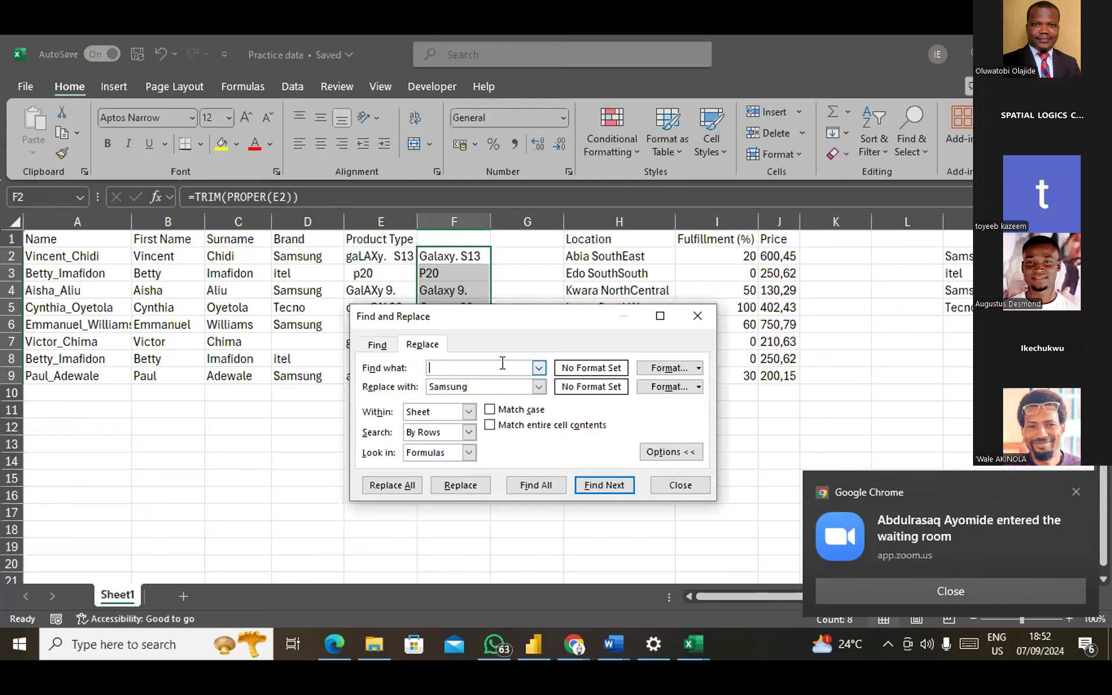
{"action": "left_click", "coordinate": [483, 387]}
{"action": "key", "text": "BackSpace"}
{"action": "key", "text": "BackSpace"}
{"action": "key", "text": "BackSpace"}
{"action": "key", "text": "BackSpace"}
{"action": "key", "text": "BackSpace"}
{"action": "key", "text": "BackSpace"}
{"action": "key", "text": "BackSpace"}
{"action": "left_click", "coordinate": [393, 487]}
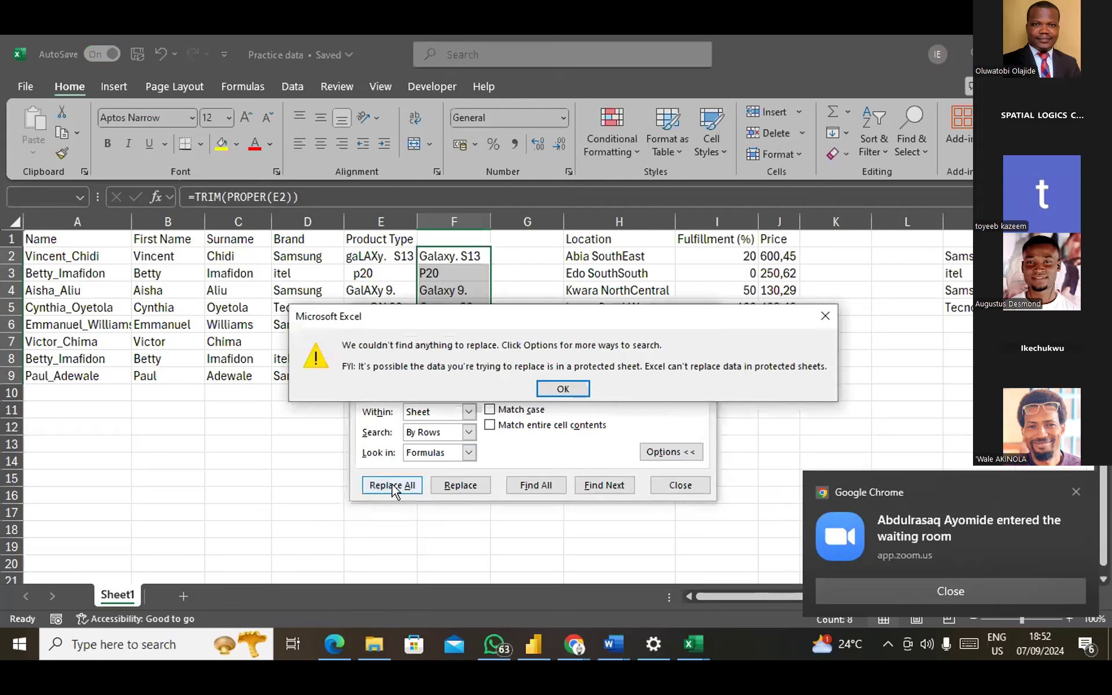
{"action": "left_click", "coordinate": [568, 384]}
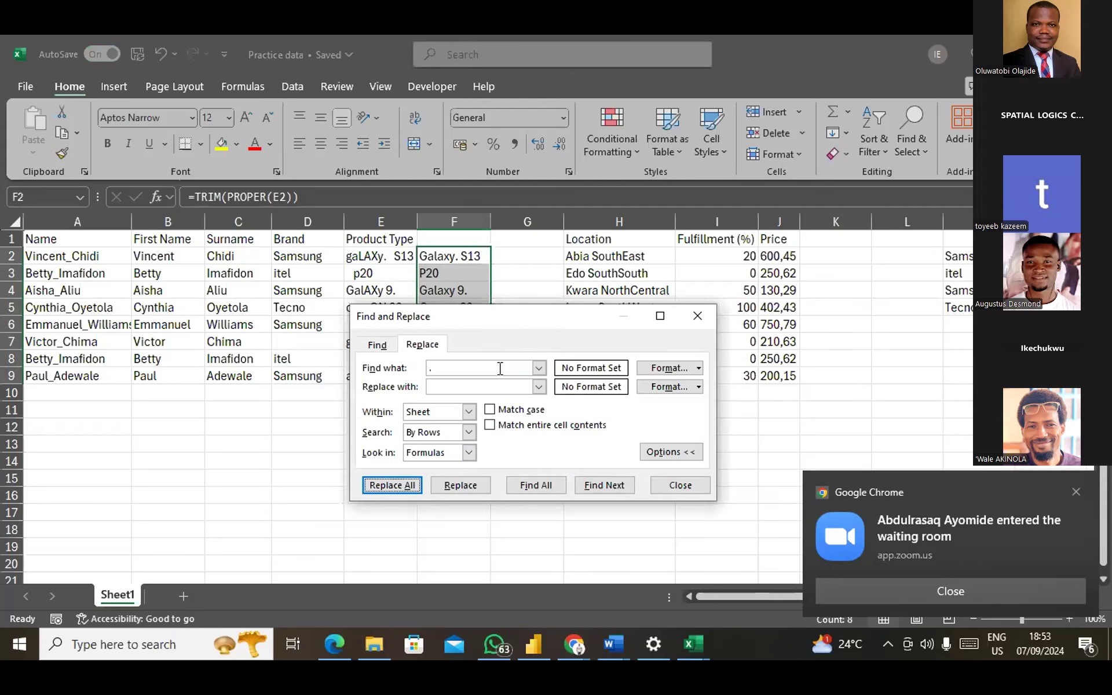
{"action": "left_click", "coordinate": [392, 485]}
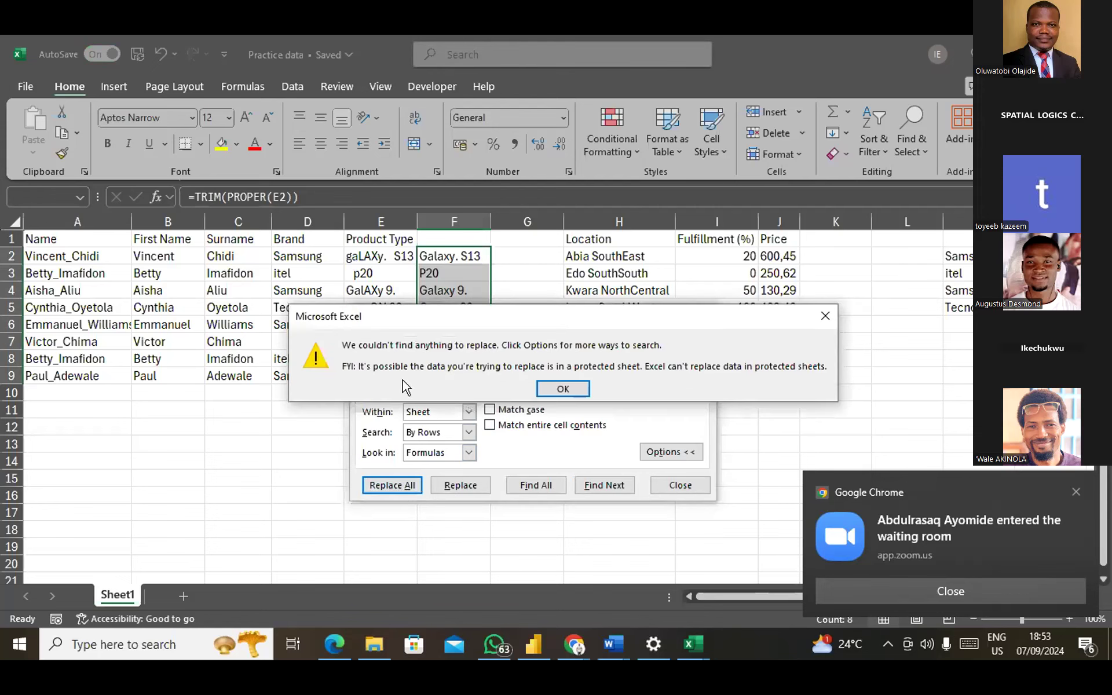
{"action": "left_click", "coordinate": [563, 388]}
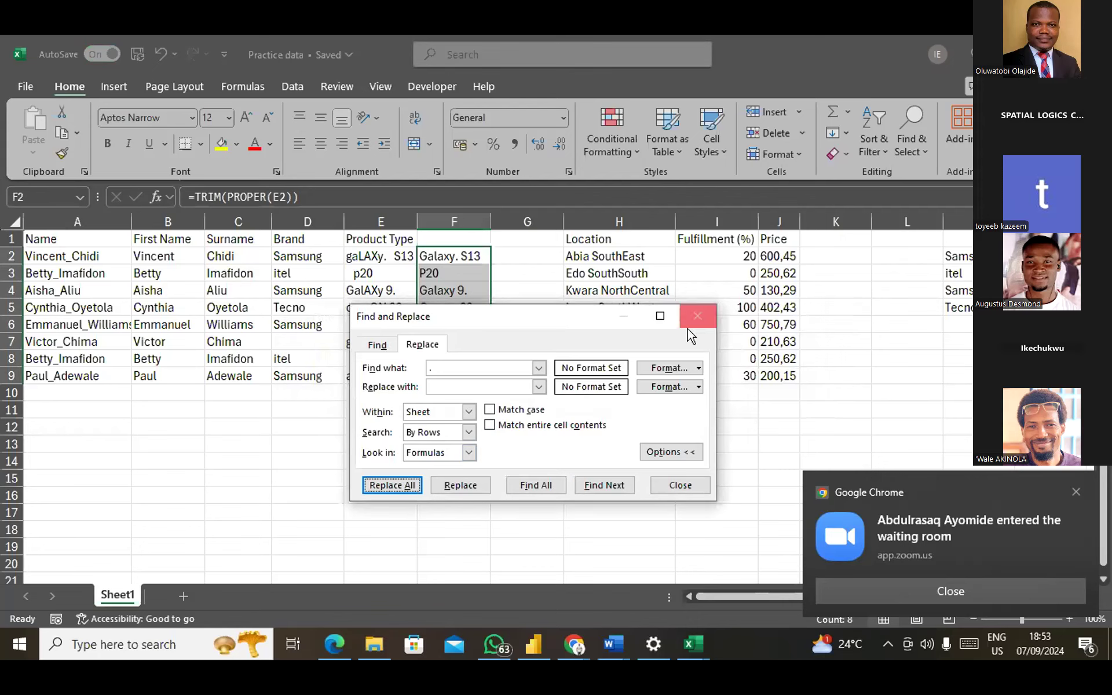
{"action": "left_click", "coordinate": [699, 317]}
{"action": "left_click", "coordinate": [437, 436]}
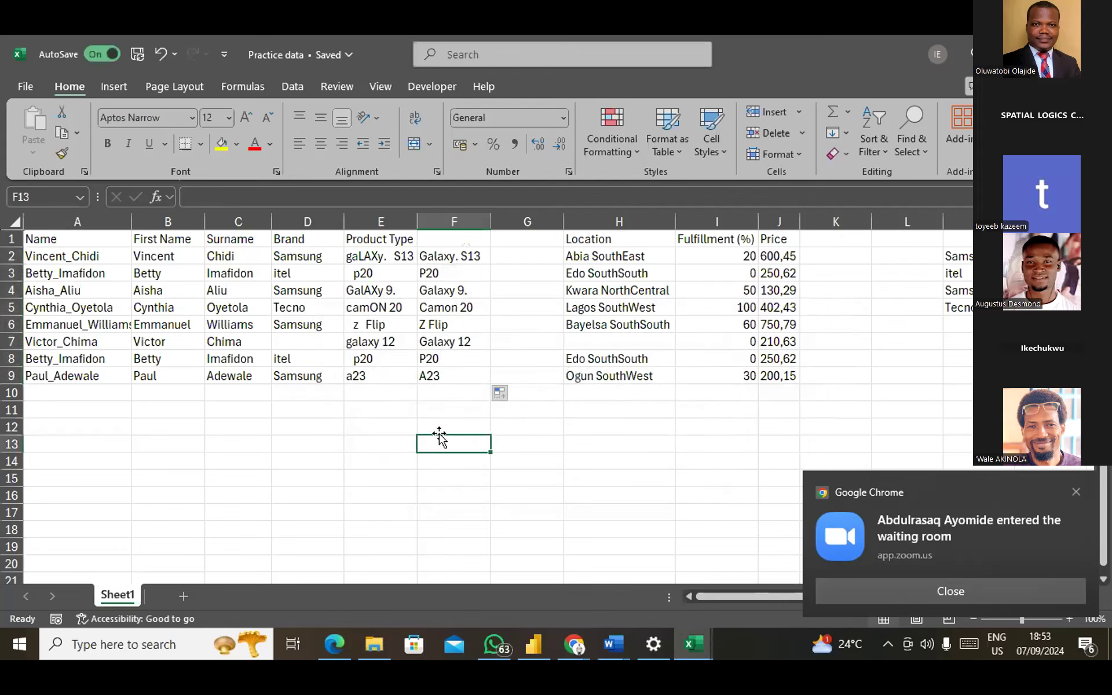
Review the combined TRIM and PROPER formula in F2, leaving it as it is.
{"action": "double_click", "coordinate": [456, 256]}
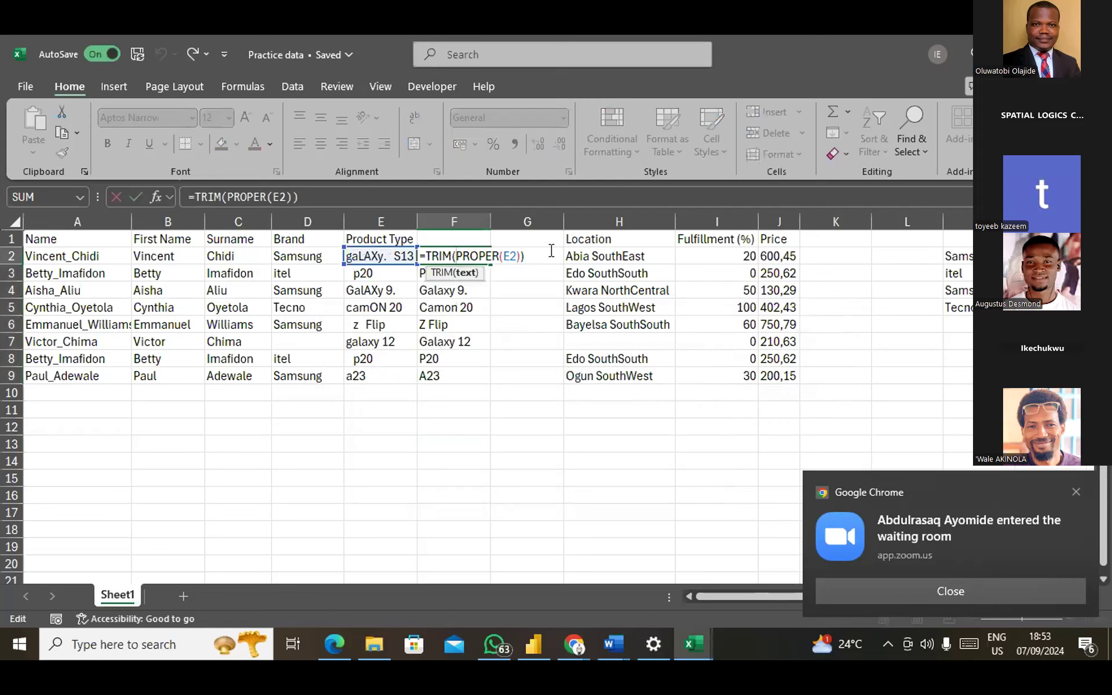
{"action": "left_click", "coordinate": [530, 255]}
{"action": "key", "text": "Return"}
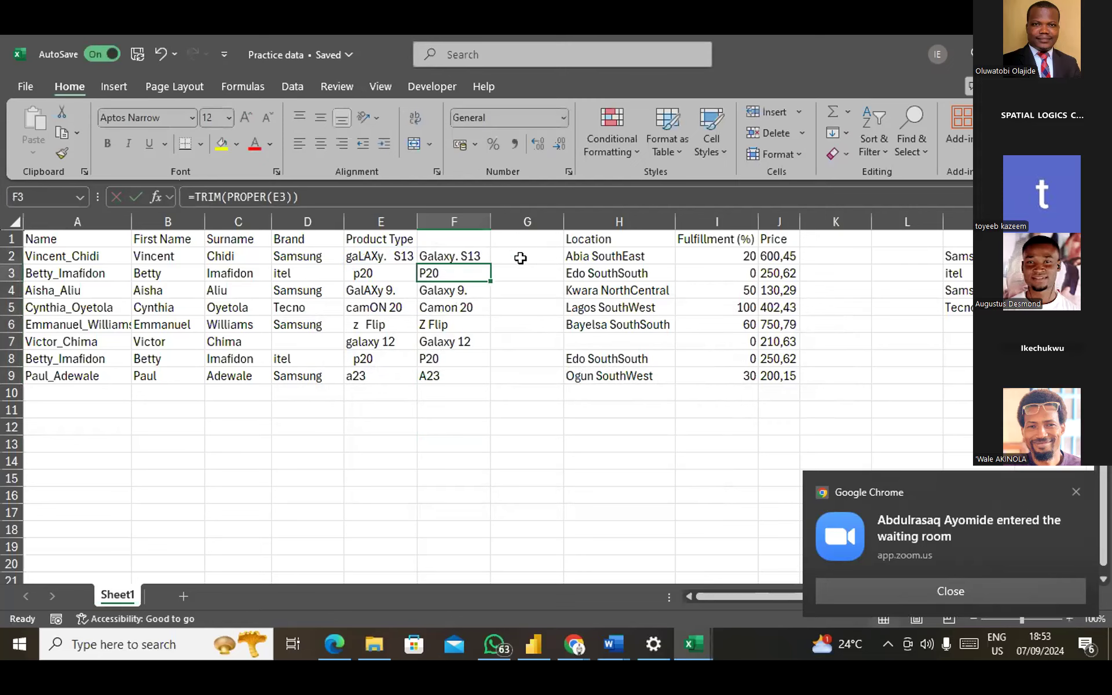
{"action": "left_click", "coordinate": [435, 408]}
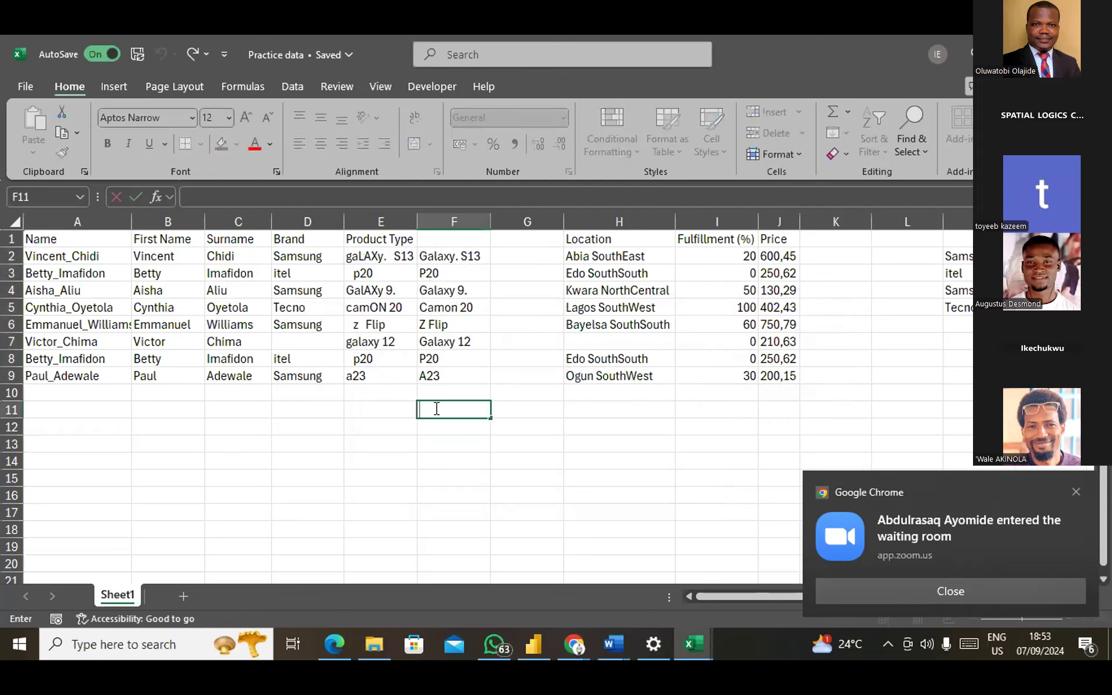
{"action": "left_click", "coordinate": [389, 430]}
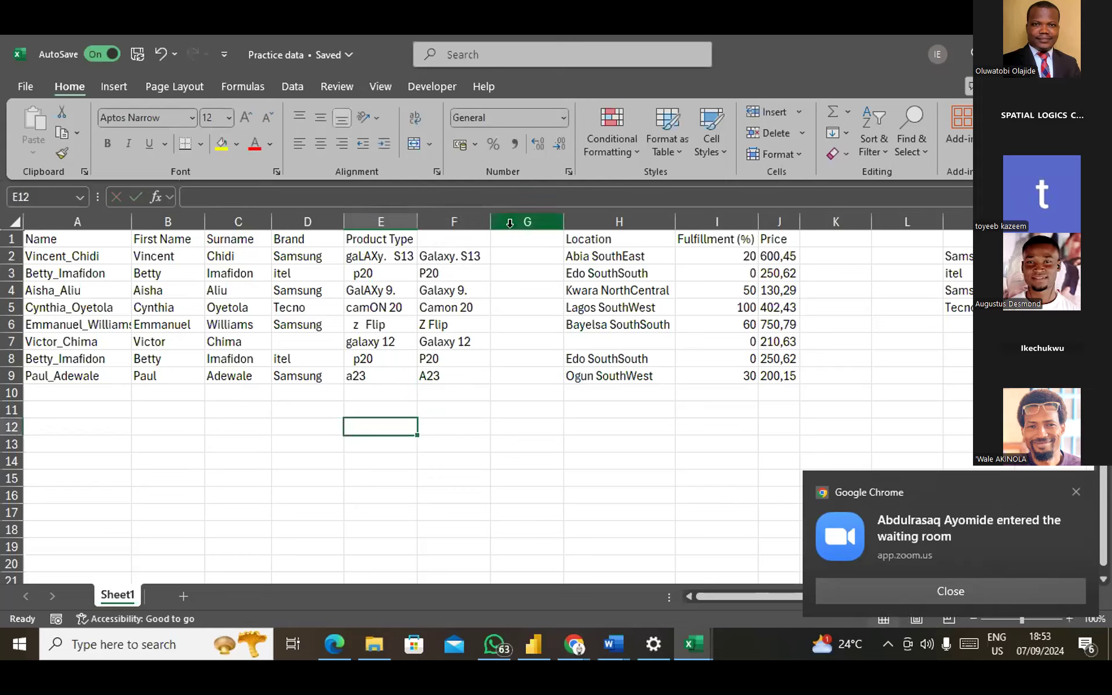
Enter the header "Product Type" in F1 above the cleaned values.
{"action": "left_click", "coordinate": [436, 246]}
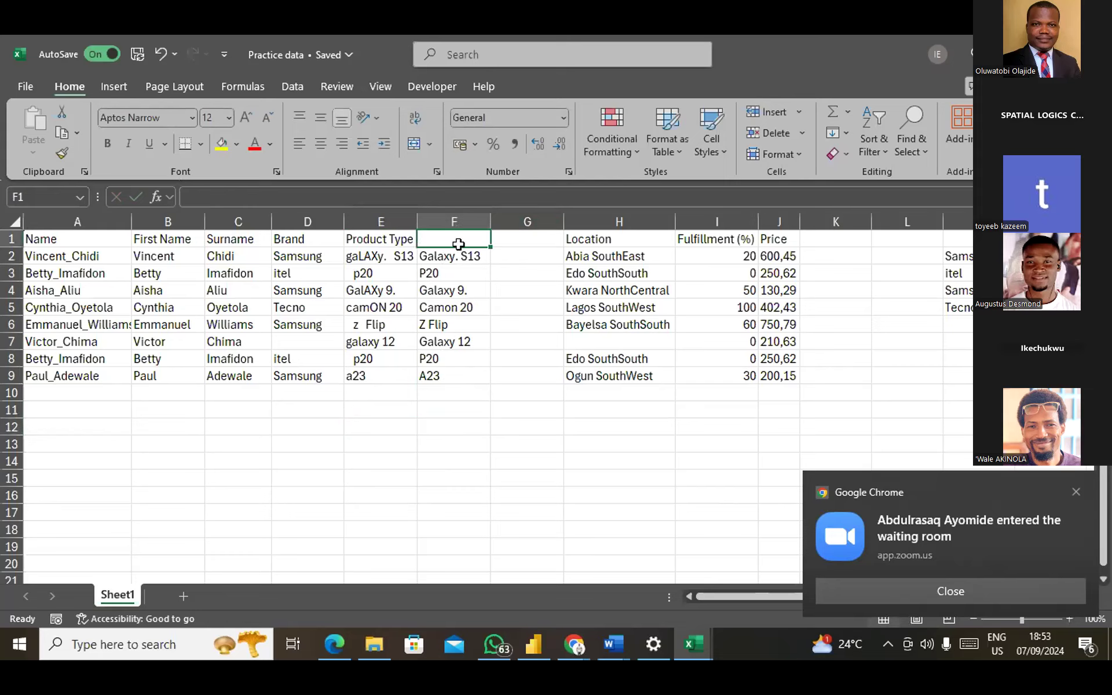
{"action": "type", "text": "Product"}
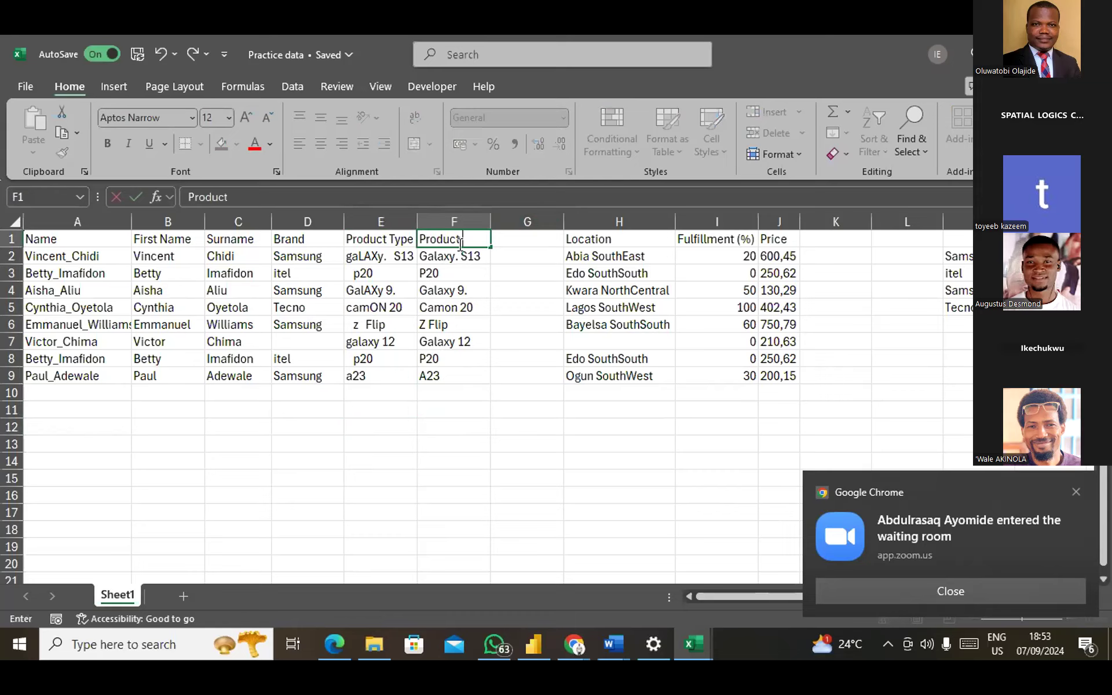
{"action": "type", "text": " Type"}
{"action": "left_click", "coordinate": [427, 275]}
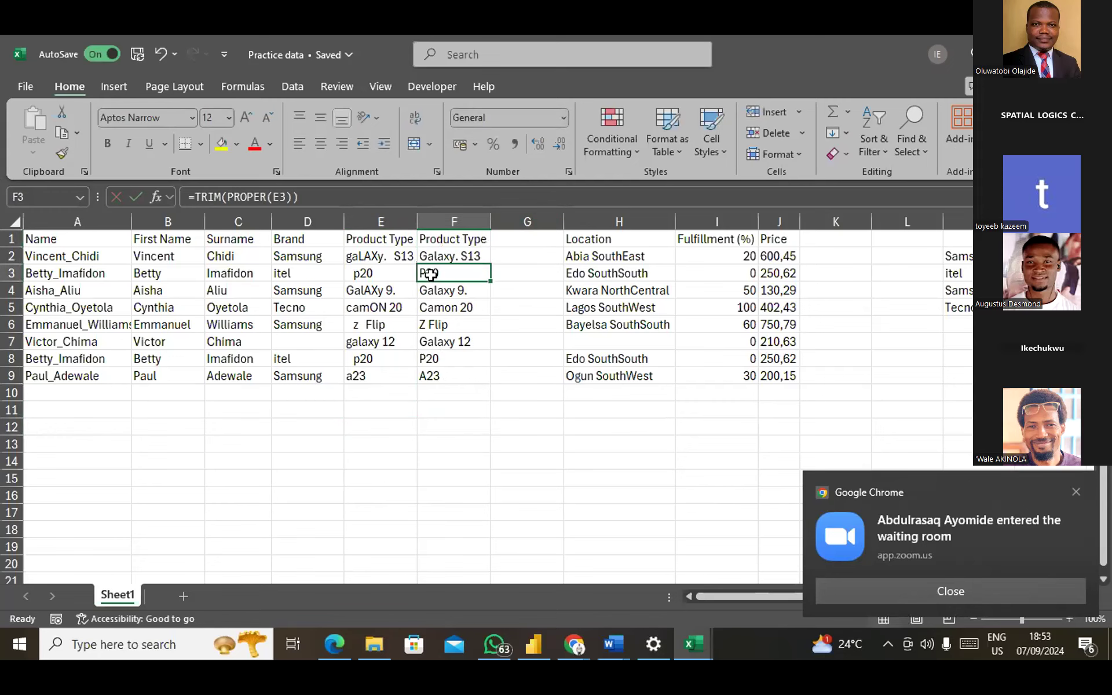
{"action": "left_click", "coordinate": [383, 222]}
{"action": "right_click", "coordinate": [383, 221]}
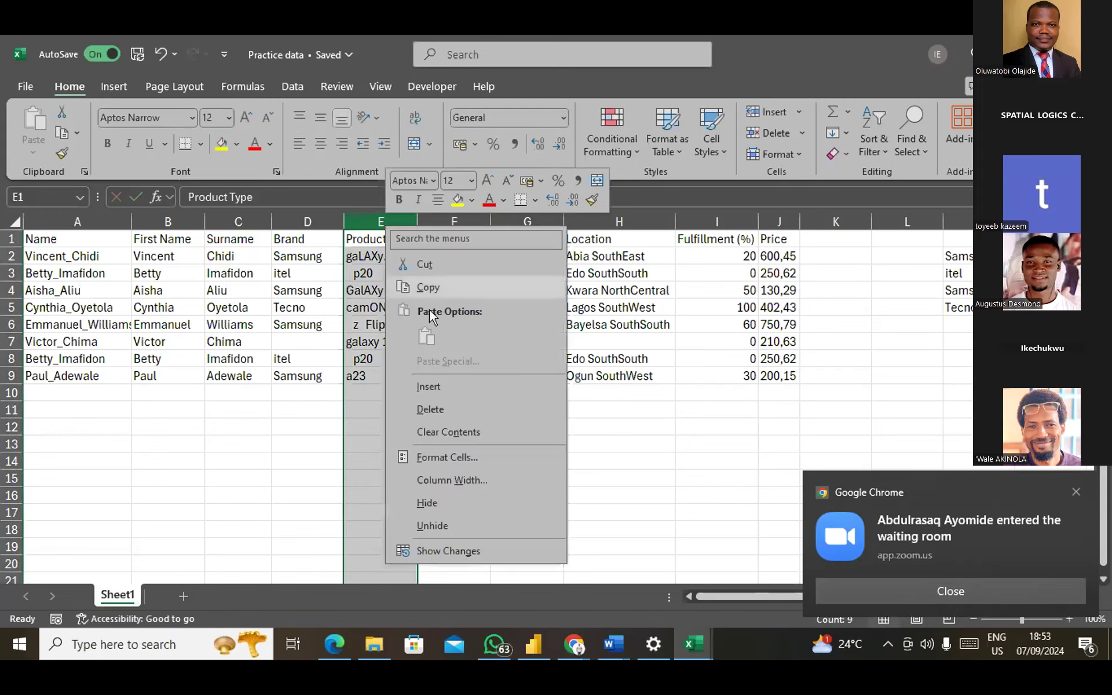
{"action": "key", "text": "Escape"}
Copy the cleaned Product Type values in F2:F9.
{"action": "left_click", "coordinate": [460, 259]}
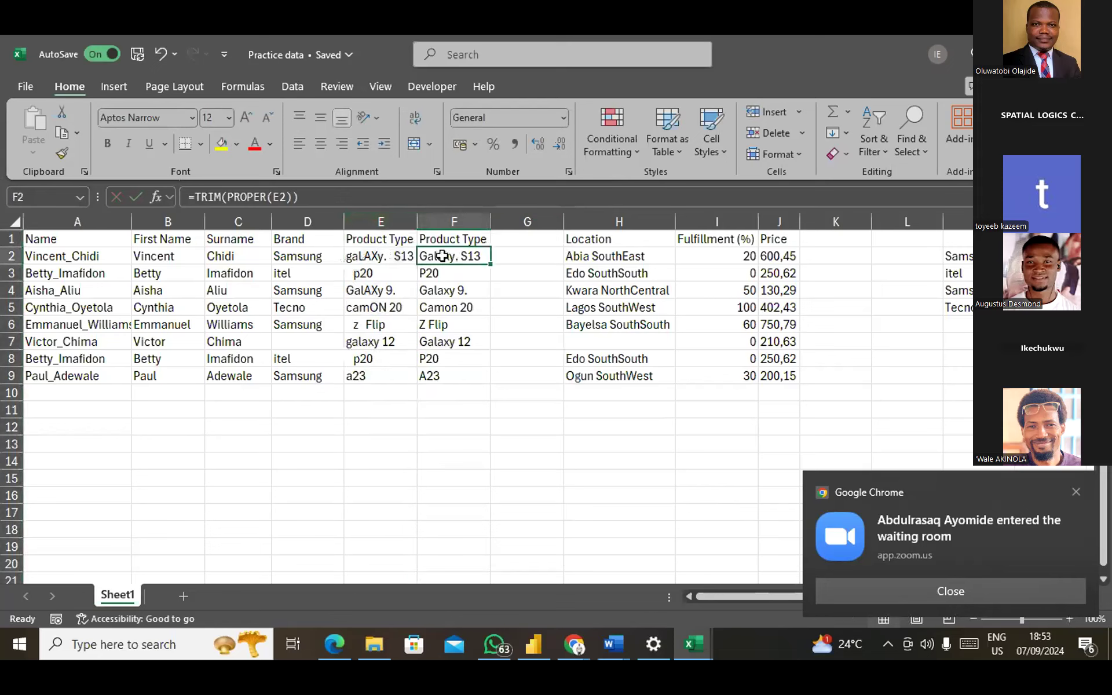
{"action": "left_click_drag", "start_coordinate": [442, 255], "coordinate": [456, 375]}
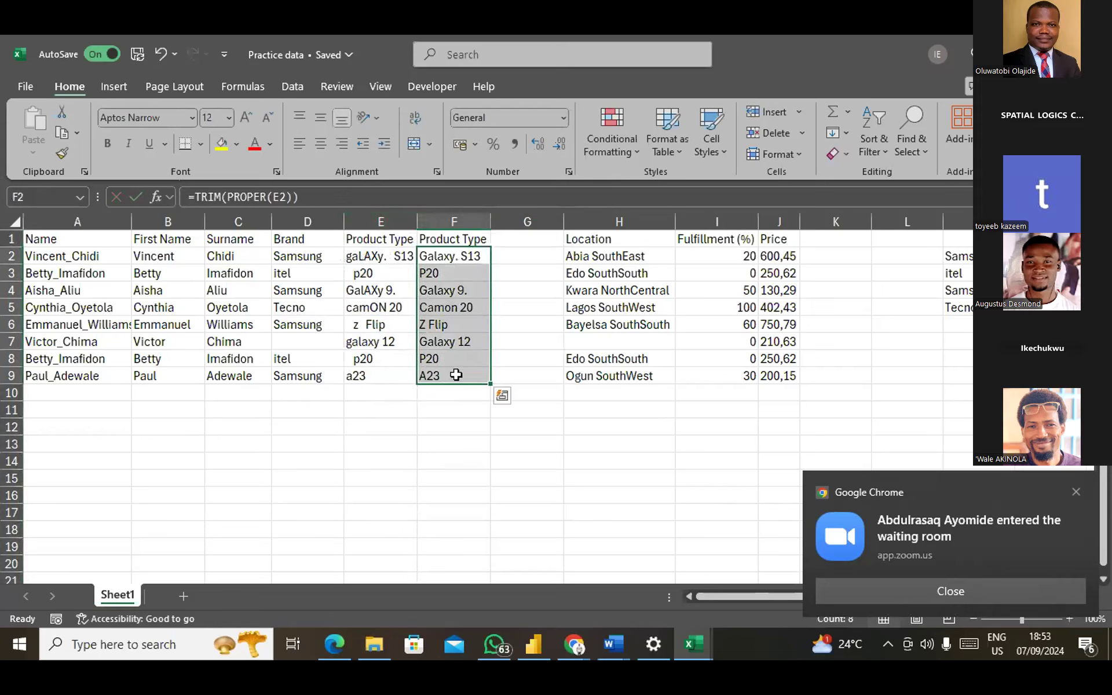
{"action": "key", "text": "ctrl+c"}
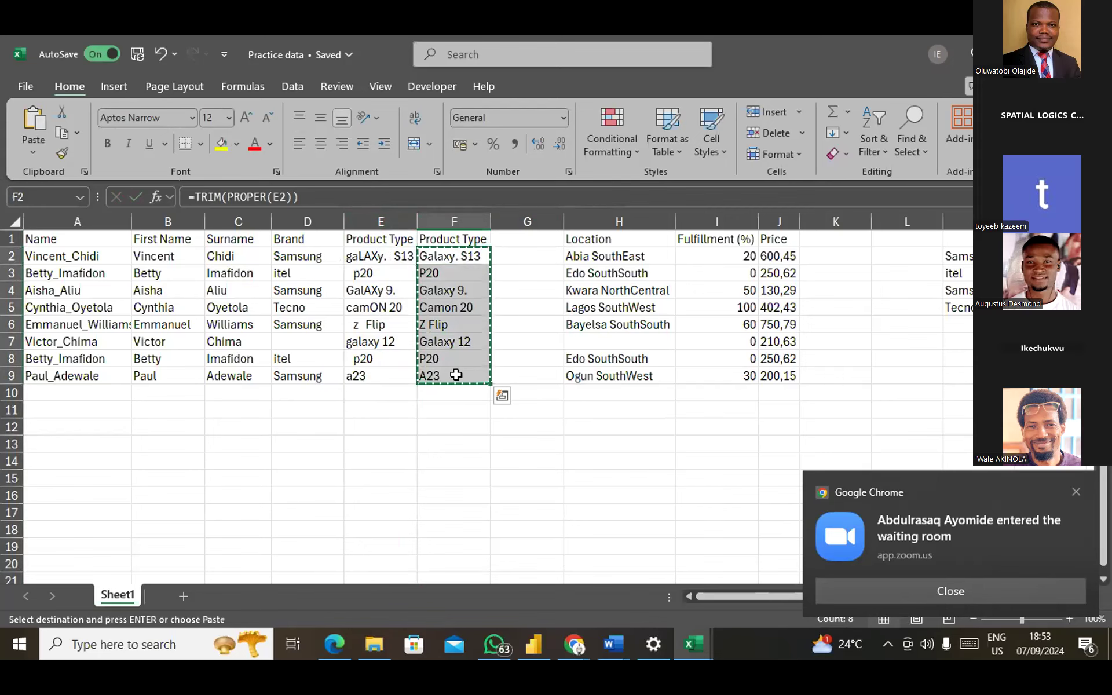
{"action": "right_click", "coordinate": [426, 253]}
{"action": "key", "text": "Escape"}
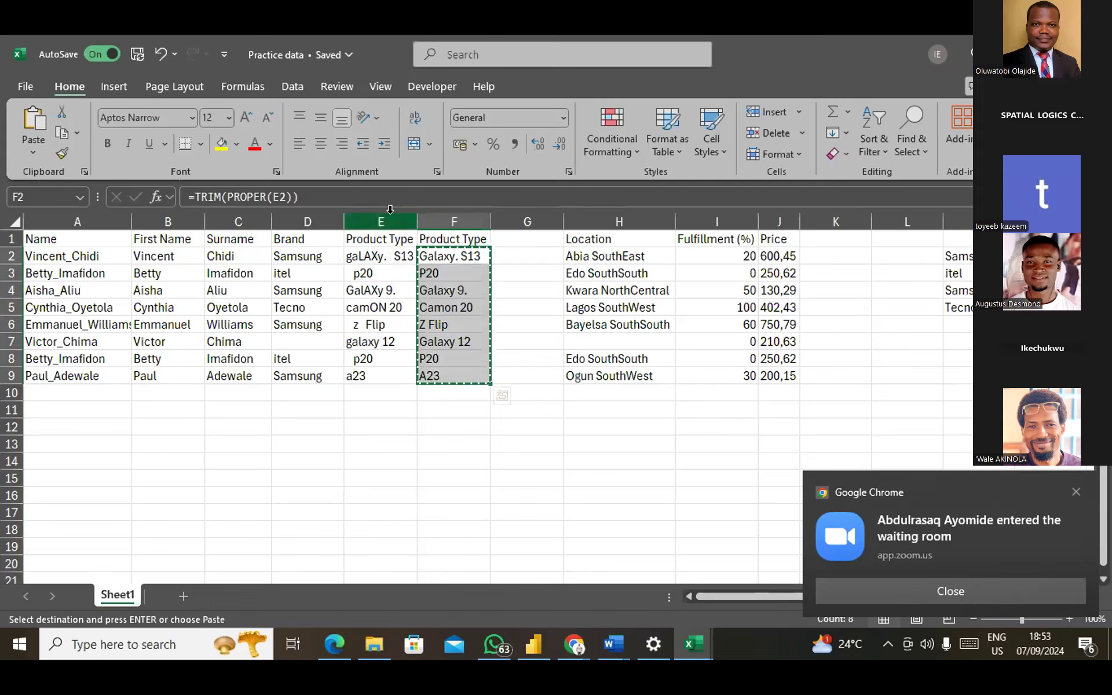
Try to delete column E while column F still holds formulas, and undo the deletion.
{"action": "left_click", "coordinate": [390, 213]}
{"action": "right_click", "coordinate": [389, 214]}
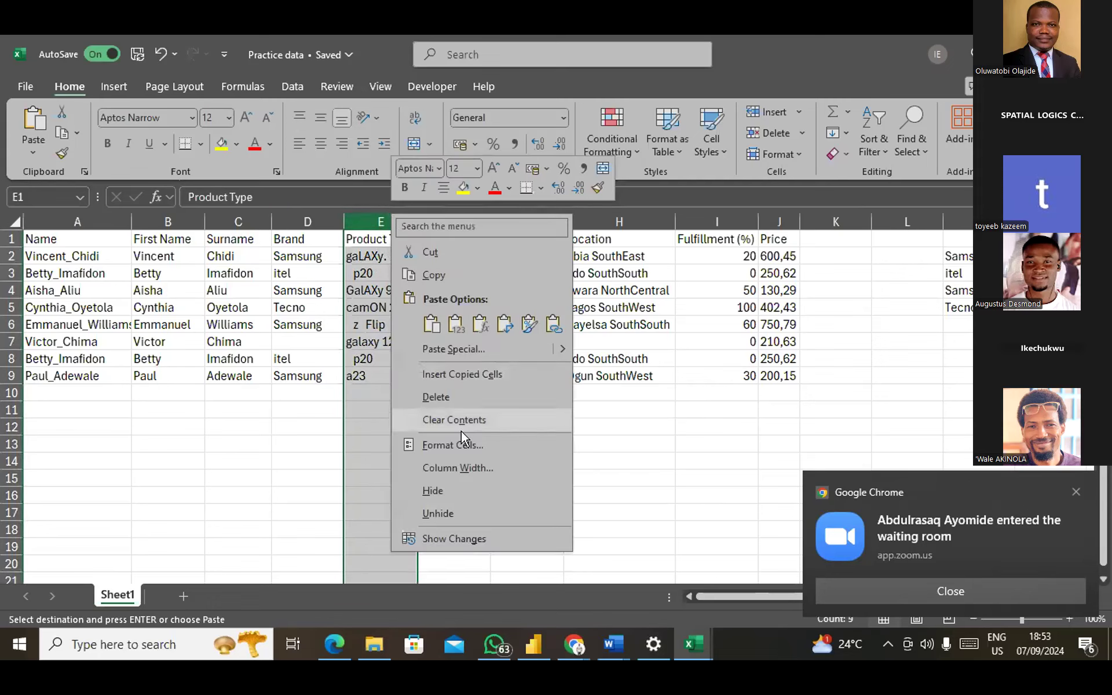
{"action": "left_click", "coordinate": [439, 402]}
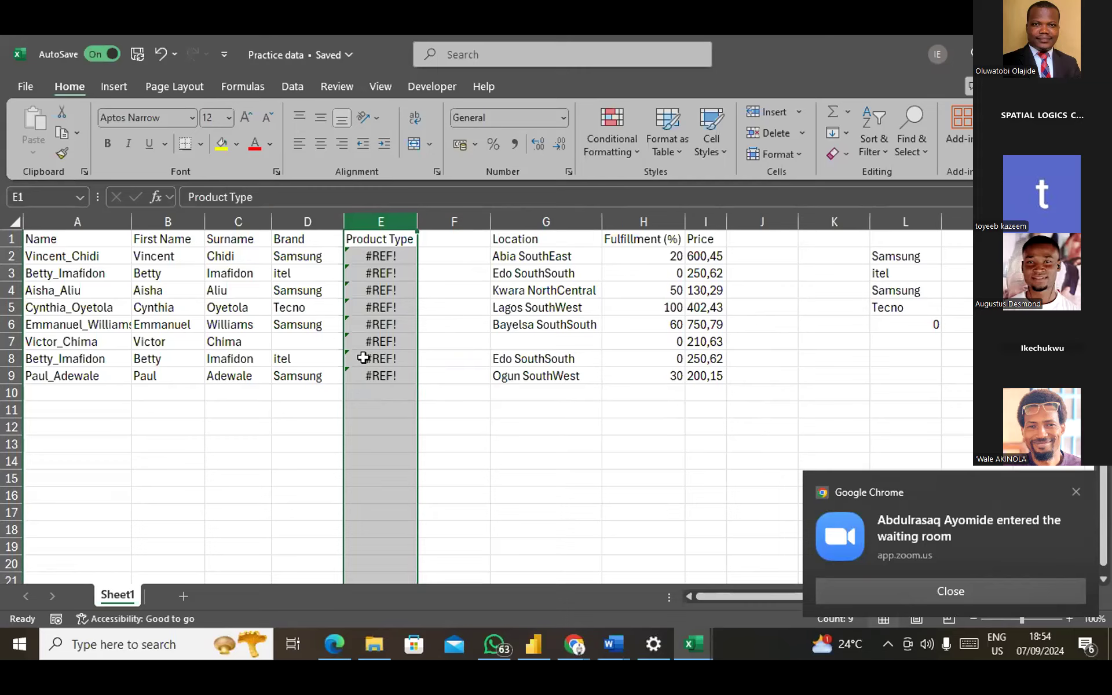
{"action": "key", "text": "ctrl+z"}
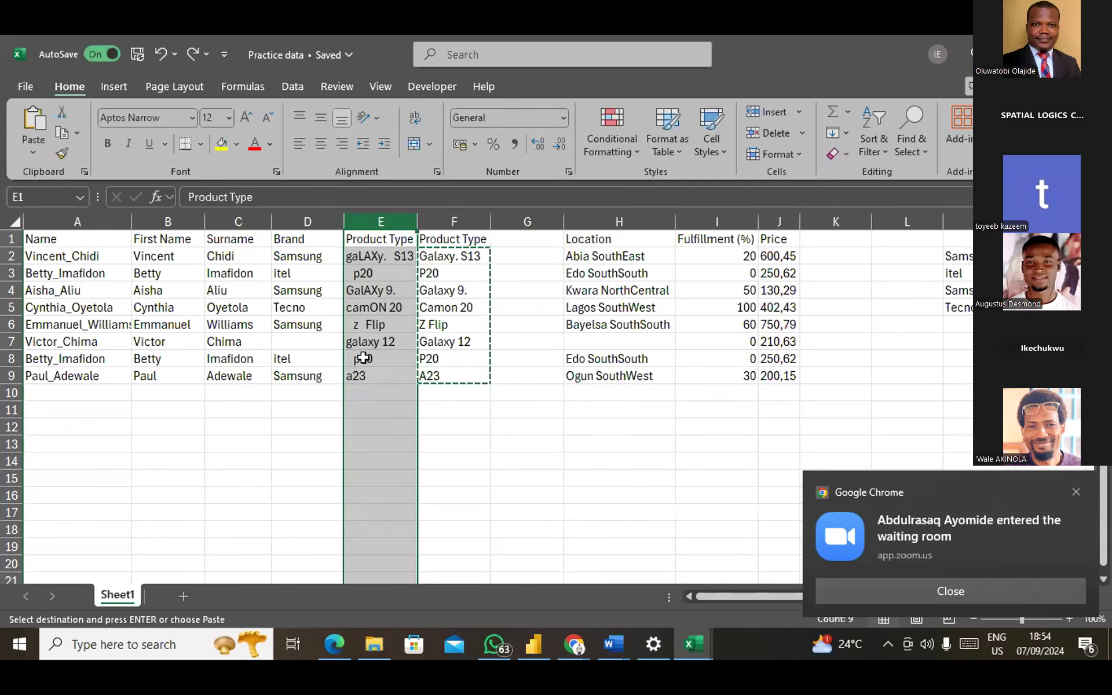
Paste the copied range back over F2:F9 as values only, replacing the formulas.
{"action": "right_click", "coordinate": [435, 255]}
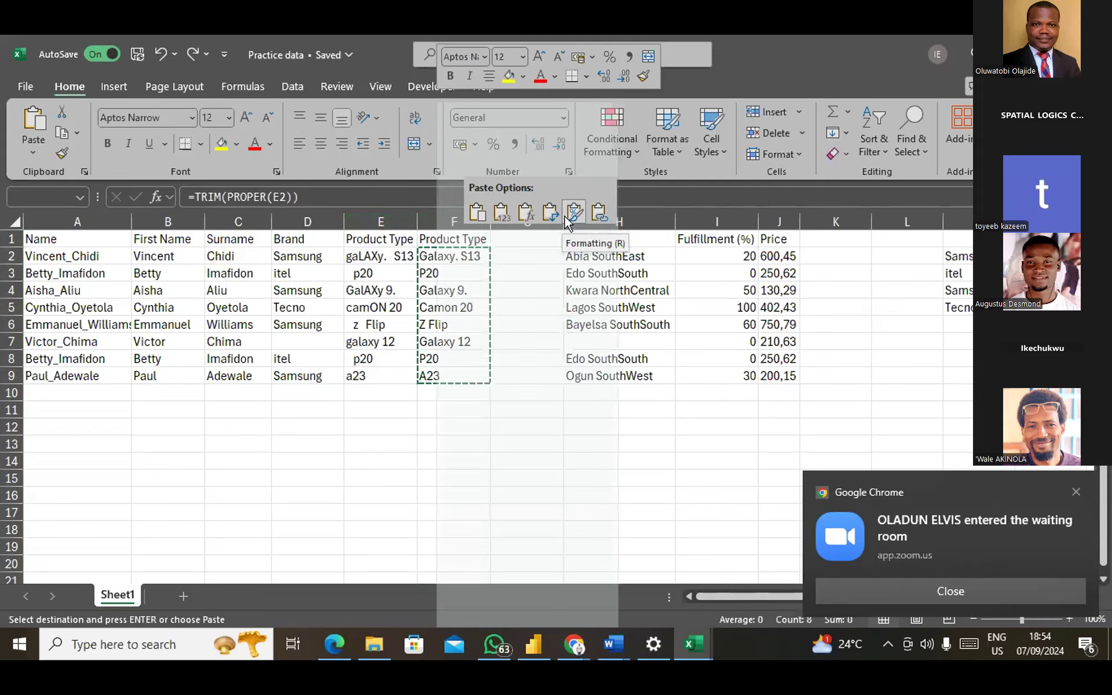
{"action": "left_click", "coordinate": [501, 213]}
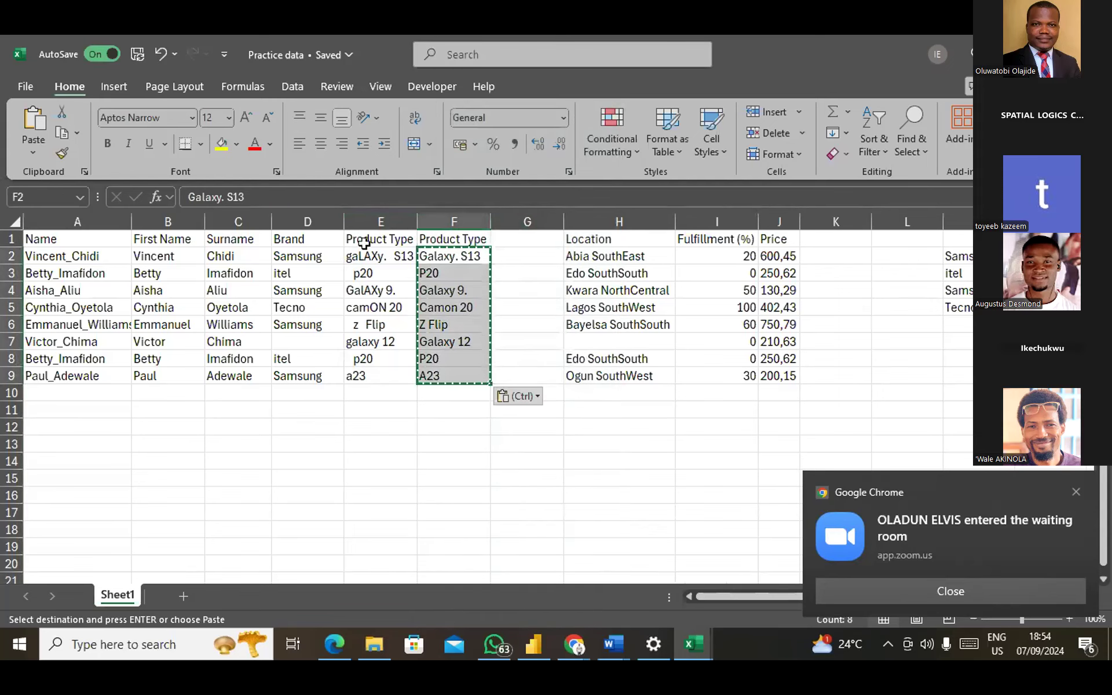
Delete the original uncleaned Product Type column E and dismiss the waiting-room notification.
{"action": "left_click", "coordinate": [356, 220]}
{"action": "right_click", "coordinate": [356, 222]}
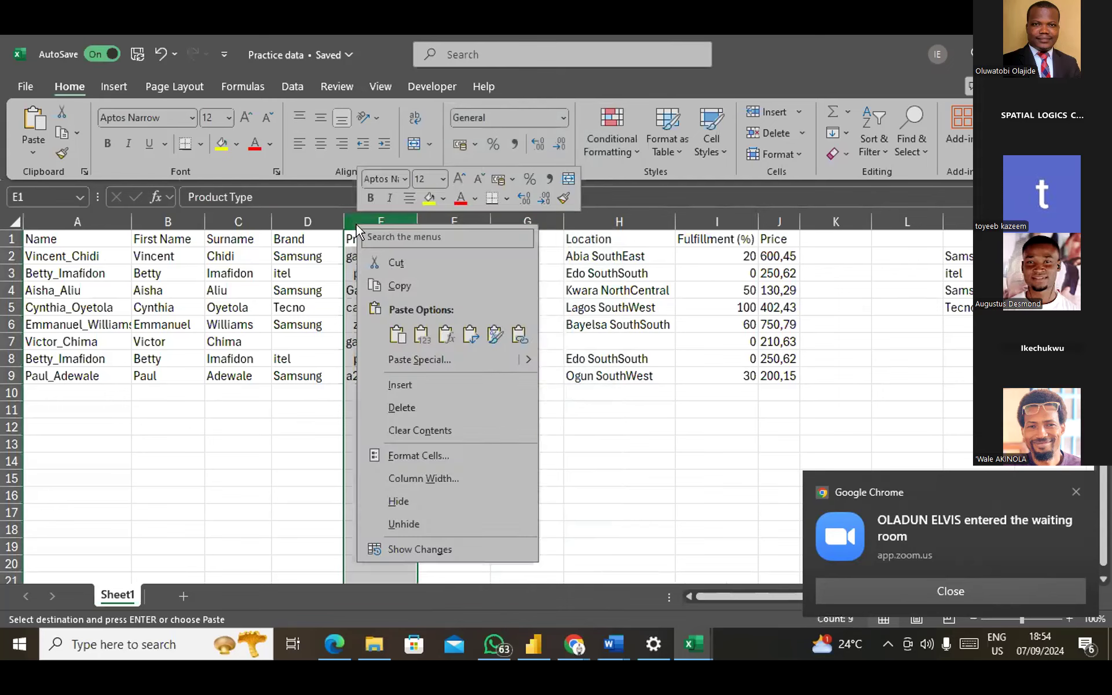
{"action": "left_click", "coordinate": [411, 408]}
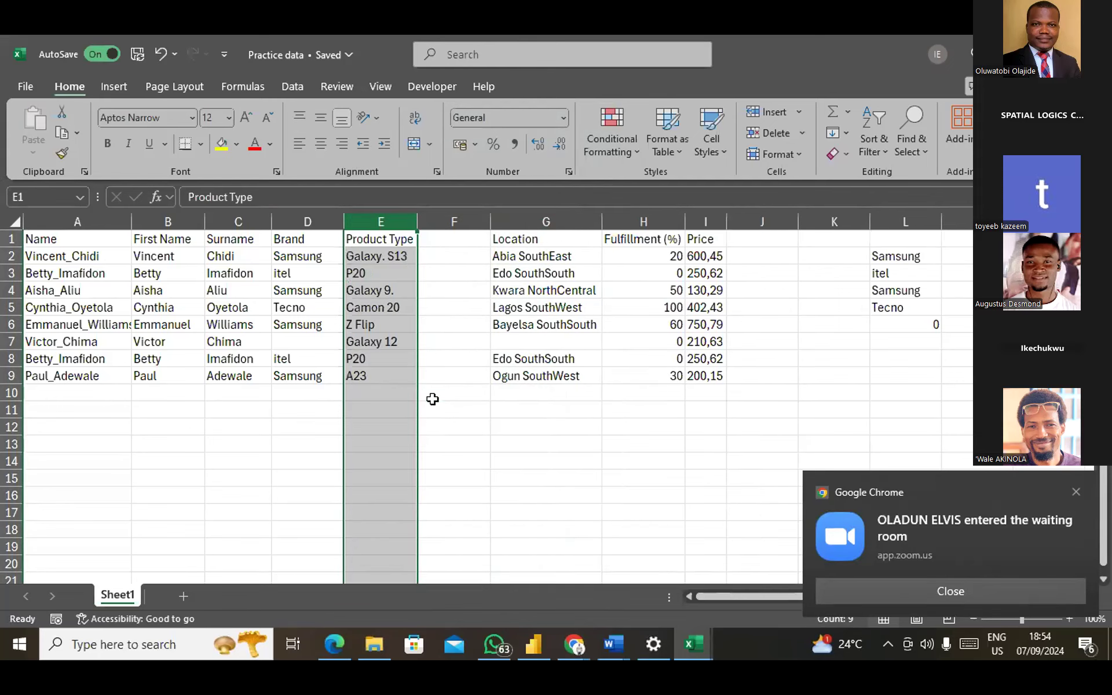
{"action": "left_click", "coordinate": [433, 400]}
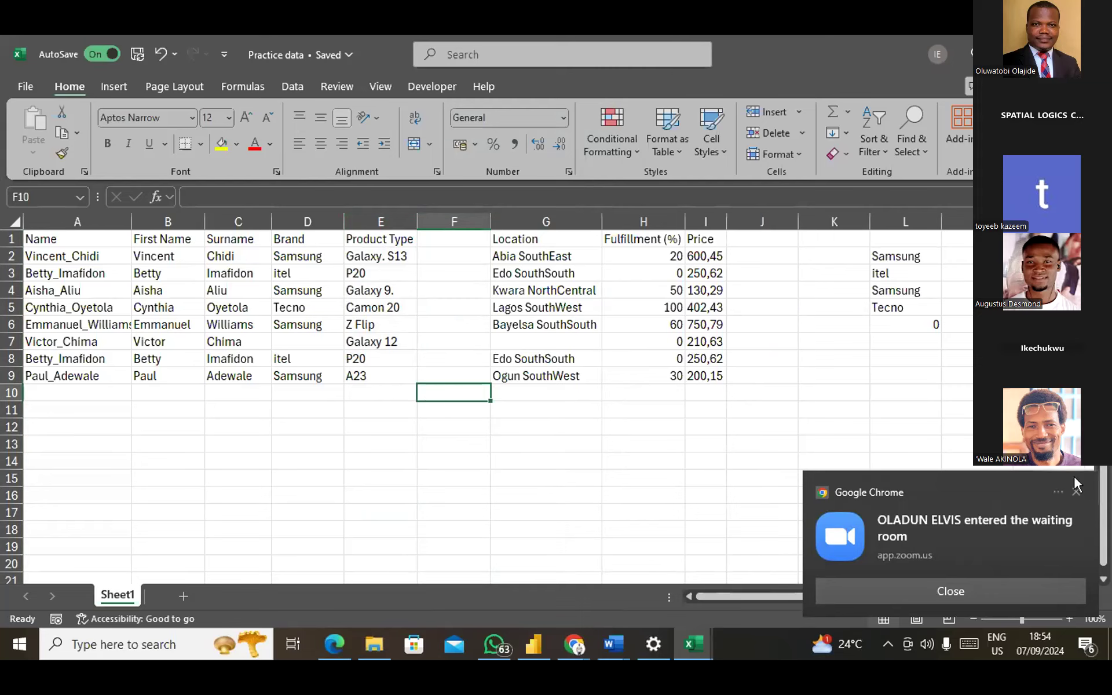
{"action": "left_click", "coordinate": [1077, 491]}
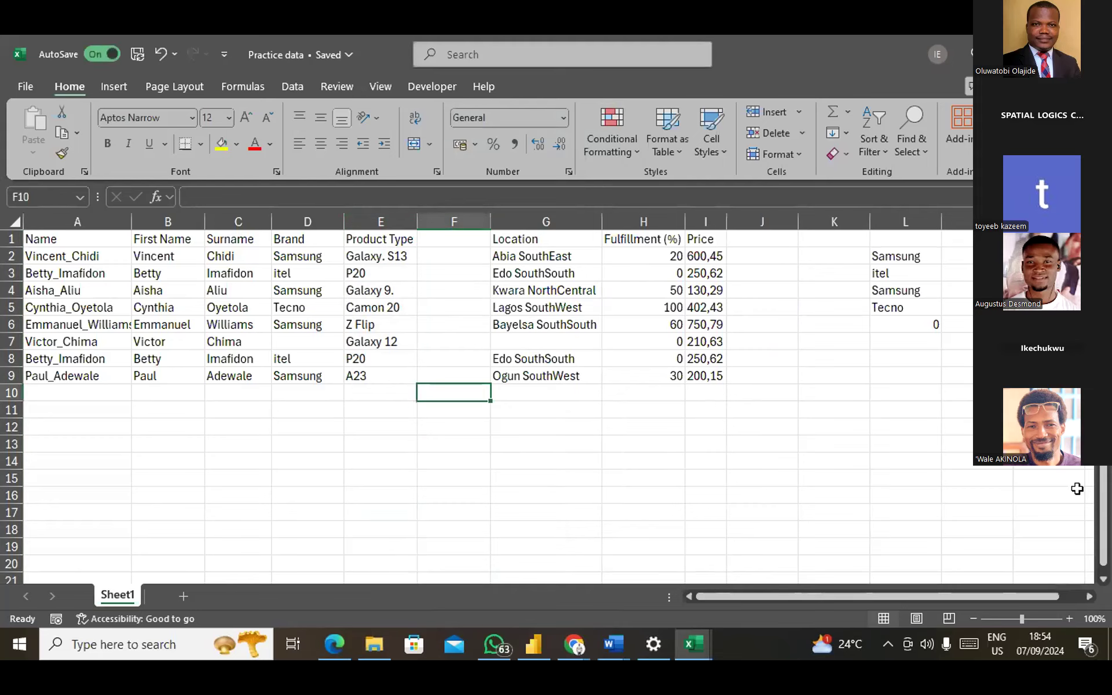
{"action": "left_click", "coordinate": [732, 400]}
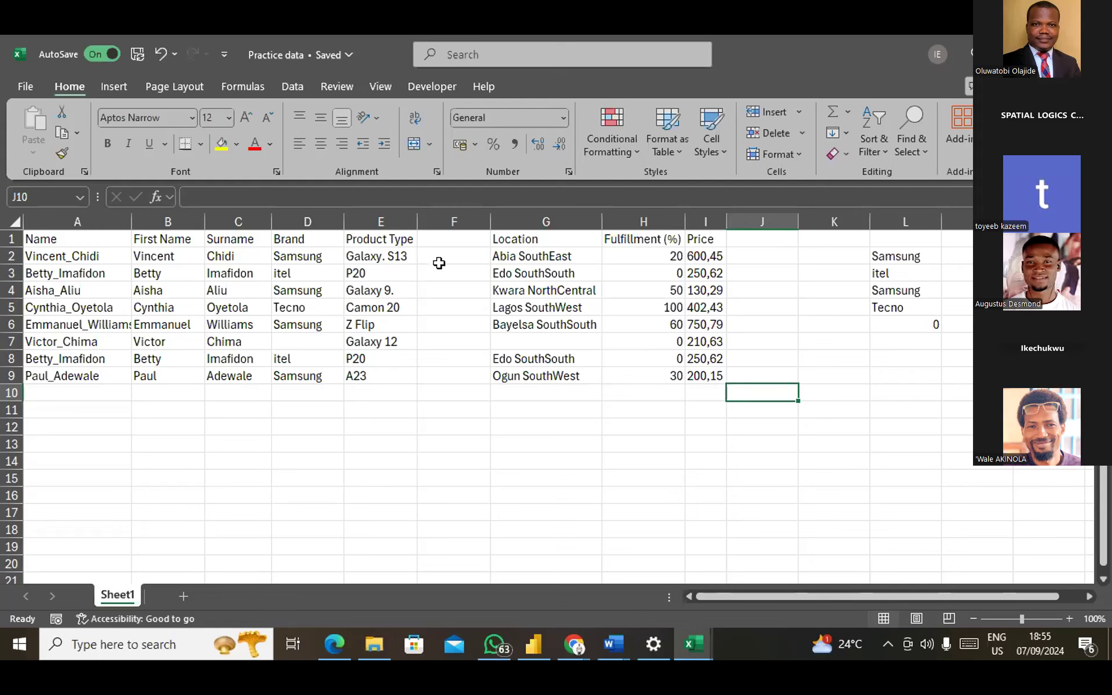
Delete the empty column F between Product Type and Location.
{"action": "right_click", "coordinate": [460, 255]}
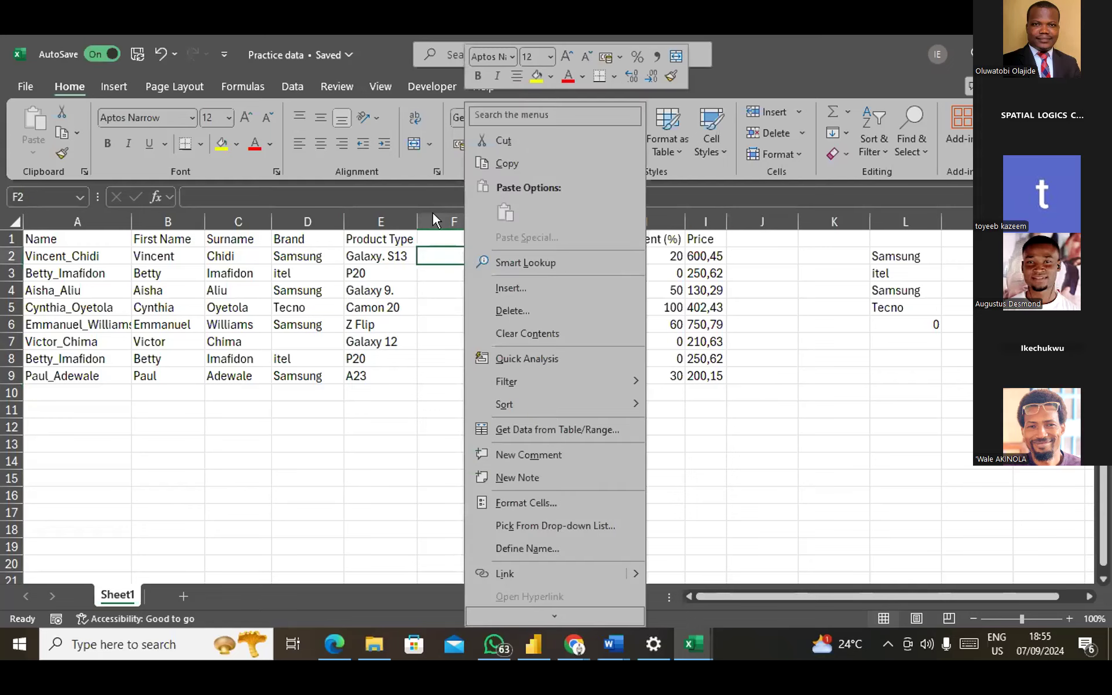
{"action": "left_click", "coordinate": [435, 216]}
{"action": "left_click", "coordinate": [451, 221]}
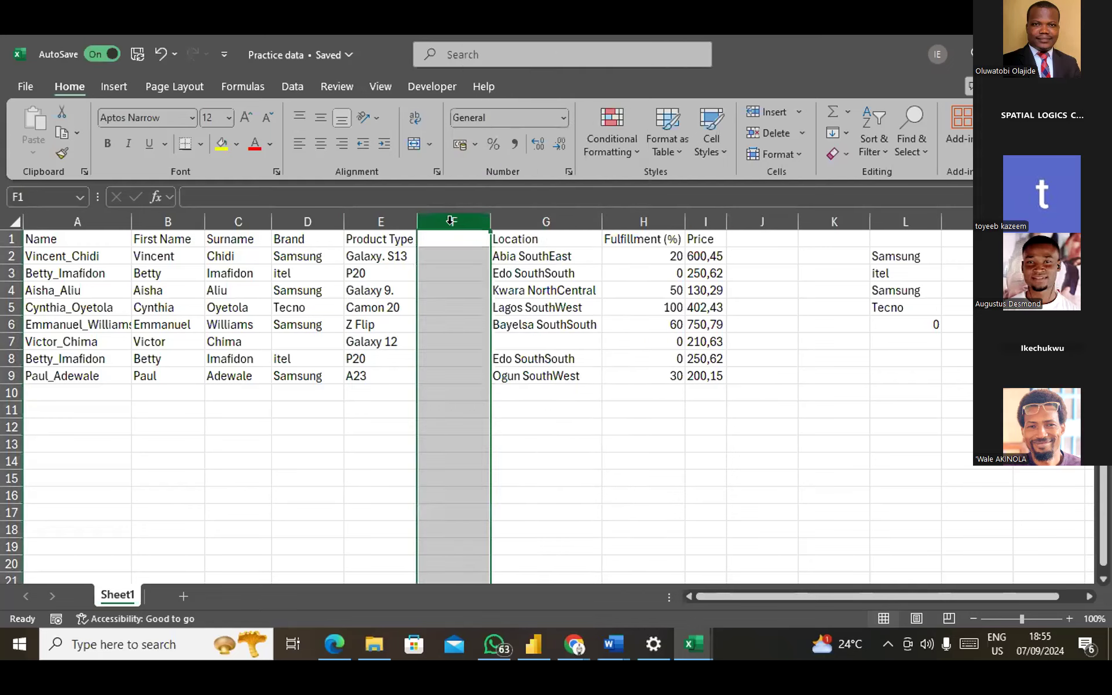
{"action": "right_click", "coordinate": [451, 220]}
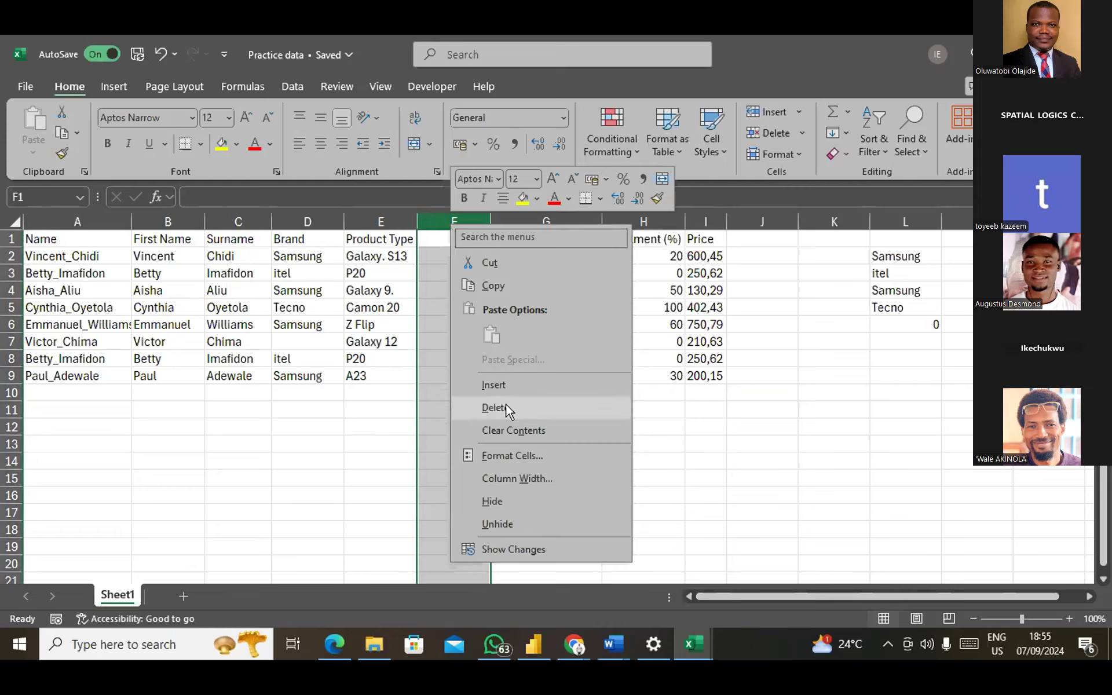
{"action": "left_click", "coordinate": [507, 407]}
{"action": "left_click", "coordinate": [487, 355]}
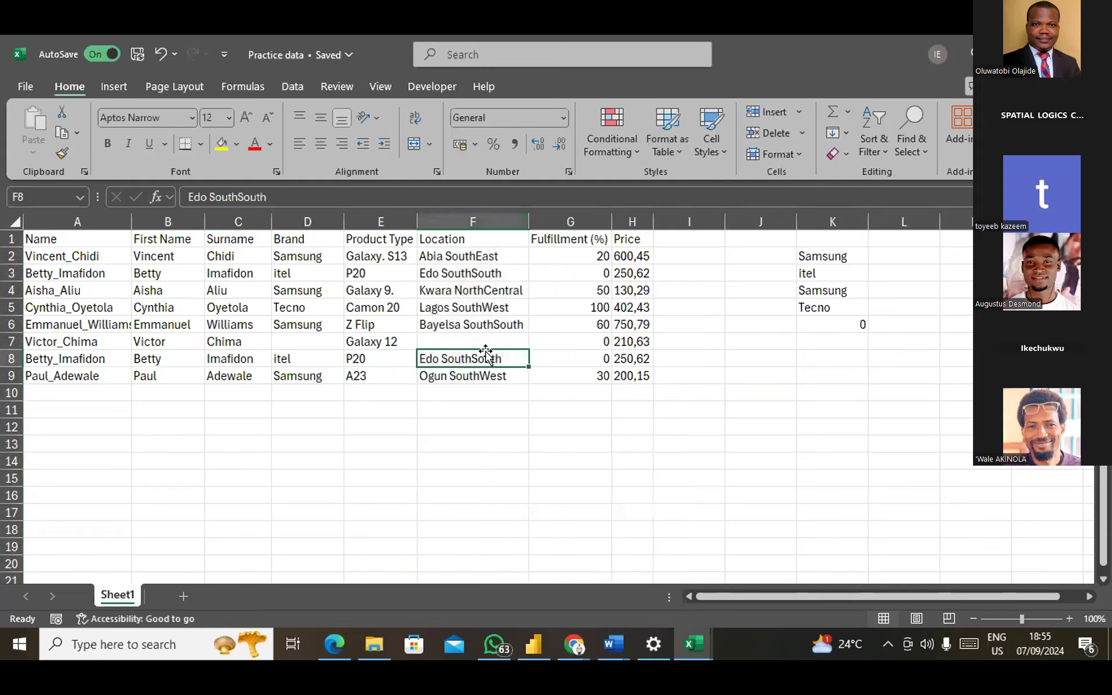
Insert two blank columns between the Location and Fulfillment (%) columns.
{"action": "left_click", "coordinate": [459, 216]}
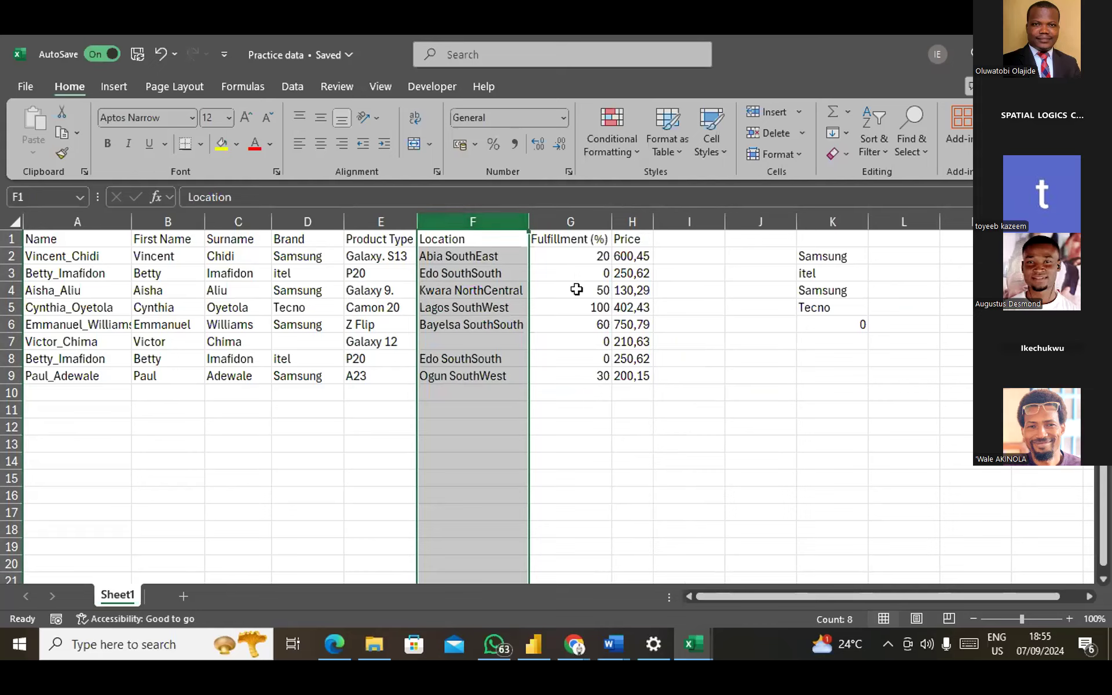
{"action": "left_click", "coordinate": [553, 220]}
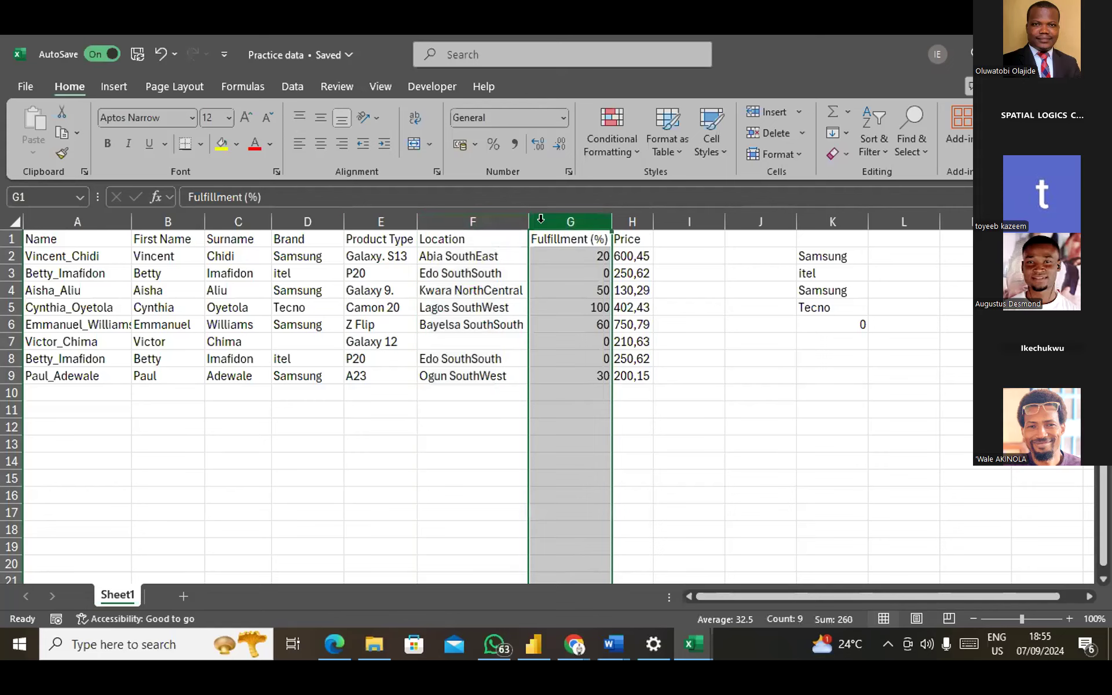
{"action": "right_click", "coordinate": [540, 219]}
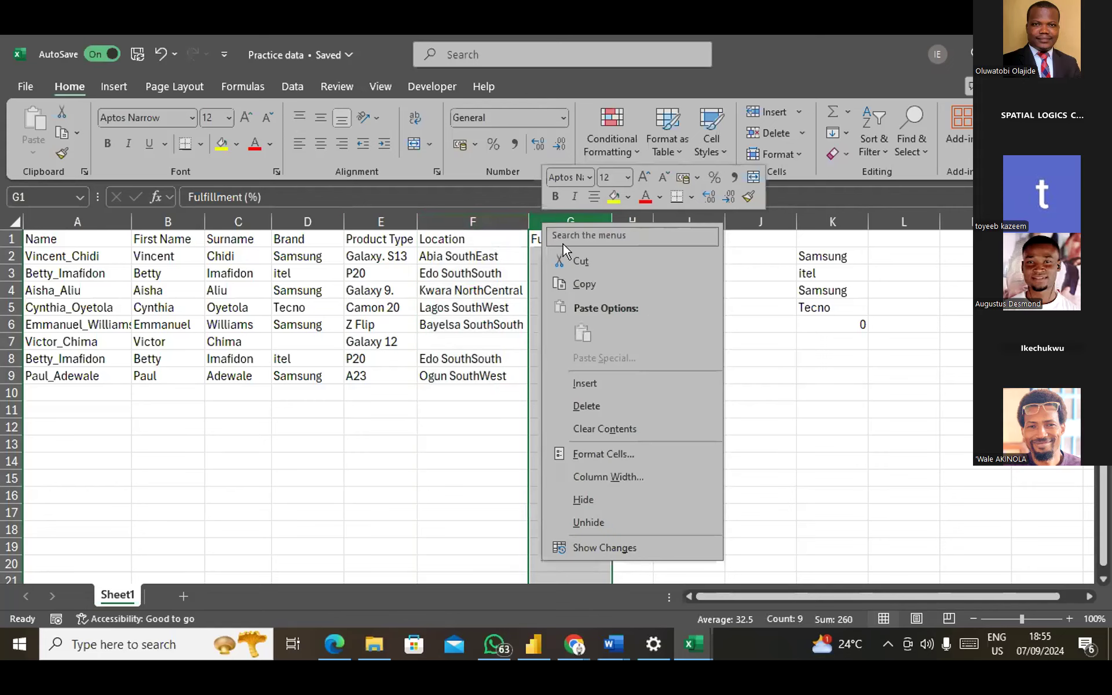
{"action": "left_click", "coordinate": [595, 385]}
{"action": "left_click", "coordinate": [660, 220]}
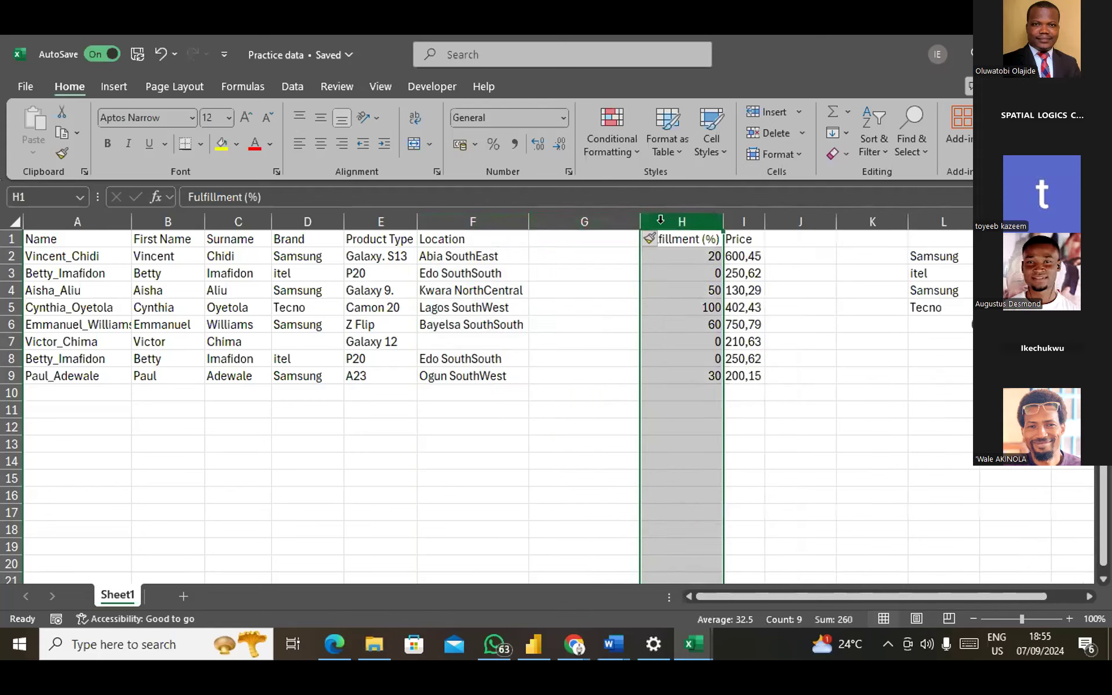
{"action": "right_click", "coordinate": [660, 220]}
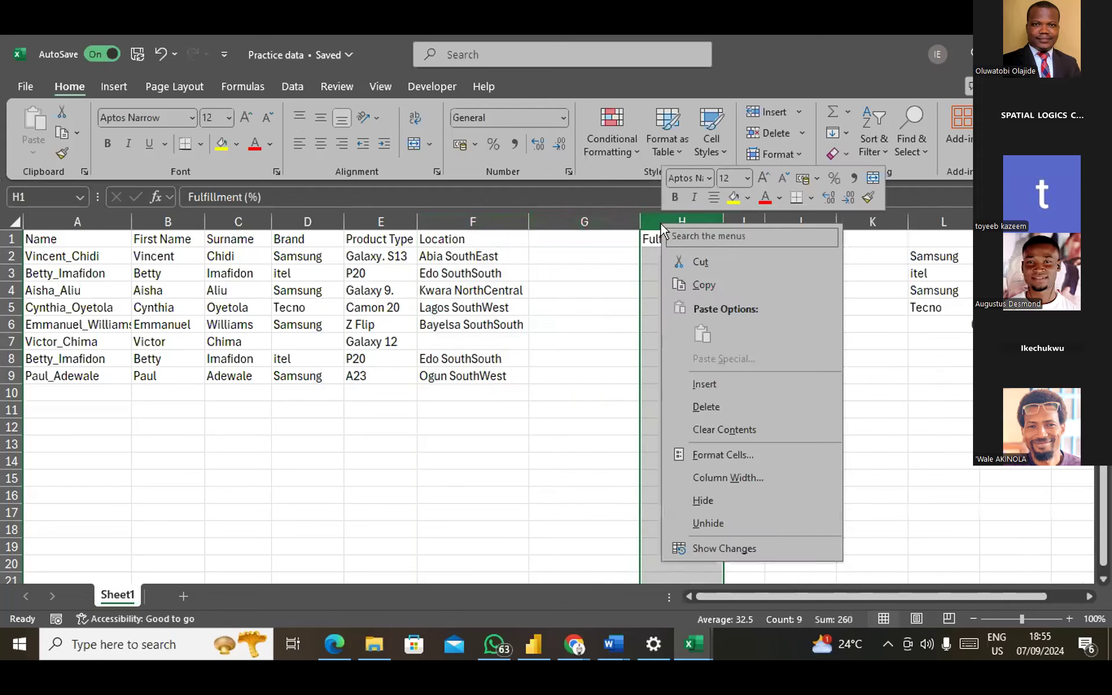
{"action": "left_click", "coordinate": [716, 393]}
Enter the split pattern for the first location: "Abia" in G2 and "SouthEast" in H2.
{"action": "left_click", "coordinate": [556, 253]}
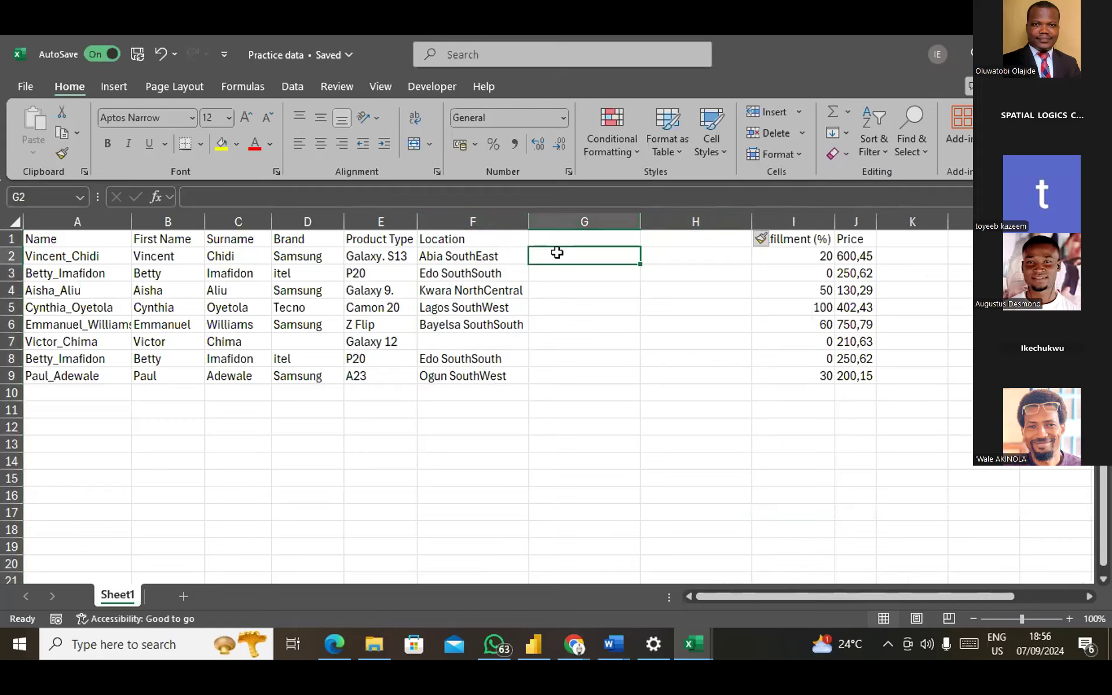
{"action": "type", "text": "A"}
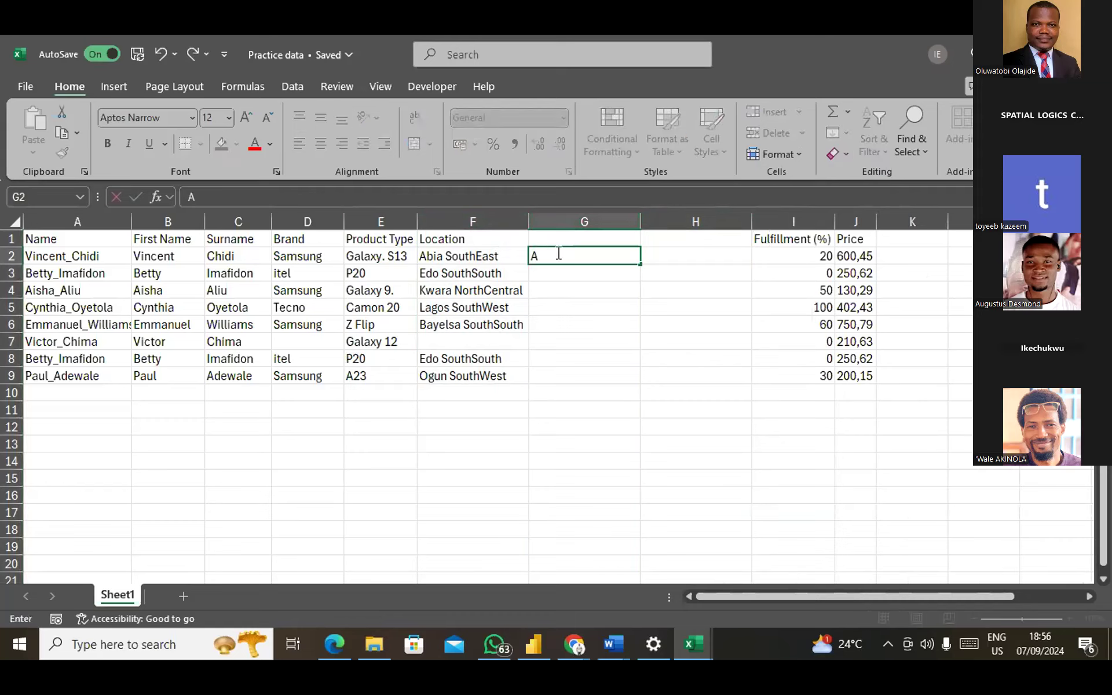
{"action": "type", "text": "bia"}
{"action": "left_click", "coordinate": [673, 252]}
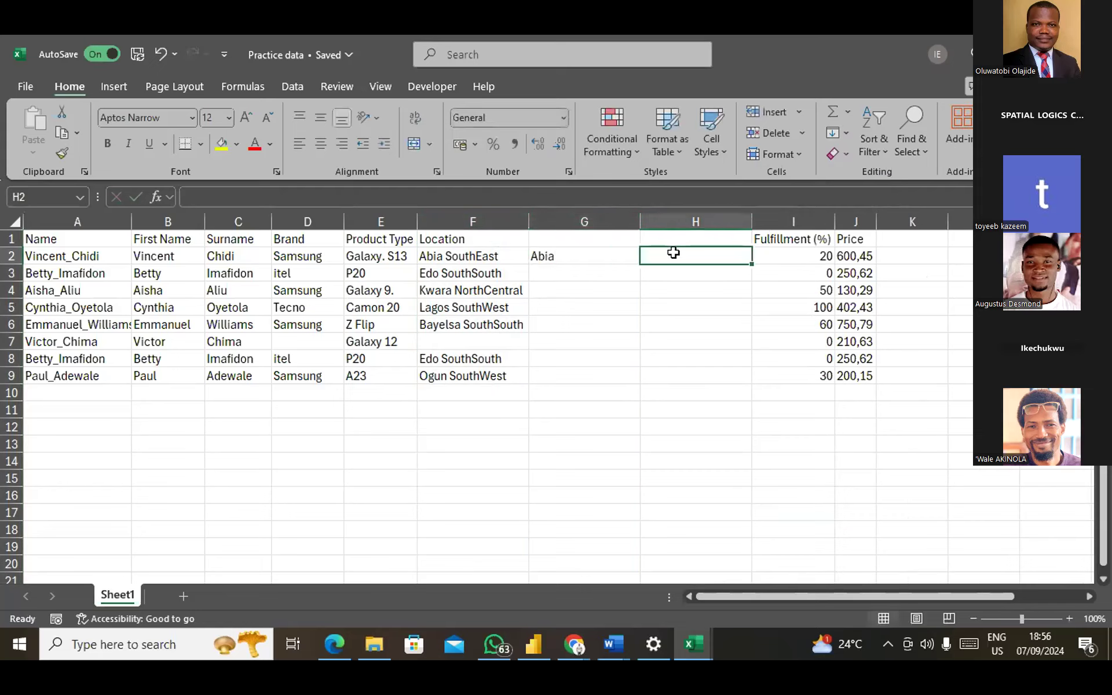
{"action": "type", "text": "Sou"}
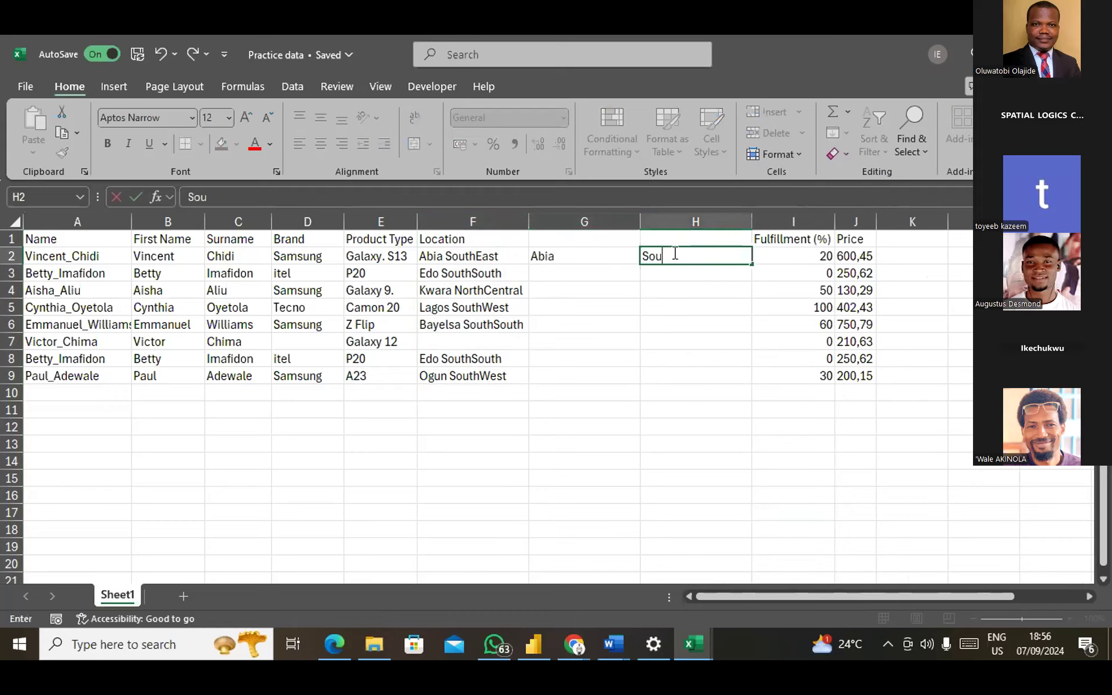
{"action": "type", "text": "thEast"}
Flash Fill columns G and H to split the remaining locations into state and region.
{"action": "left_click", "coordinate": [572, 276]}
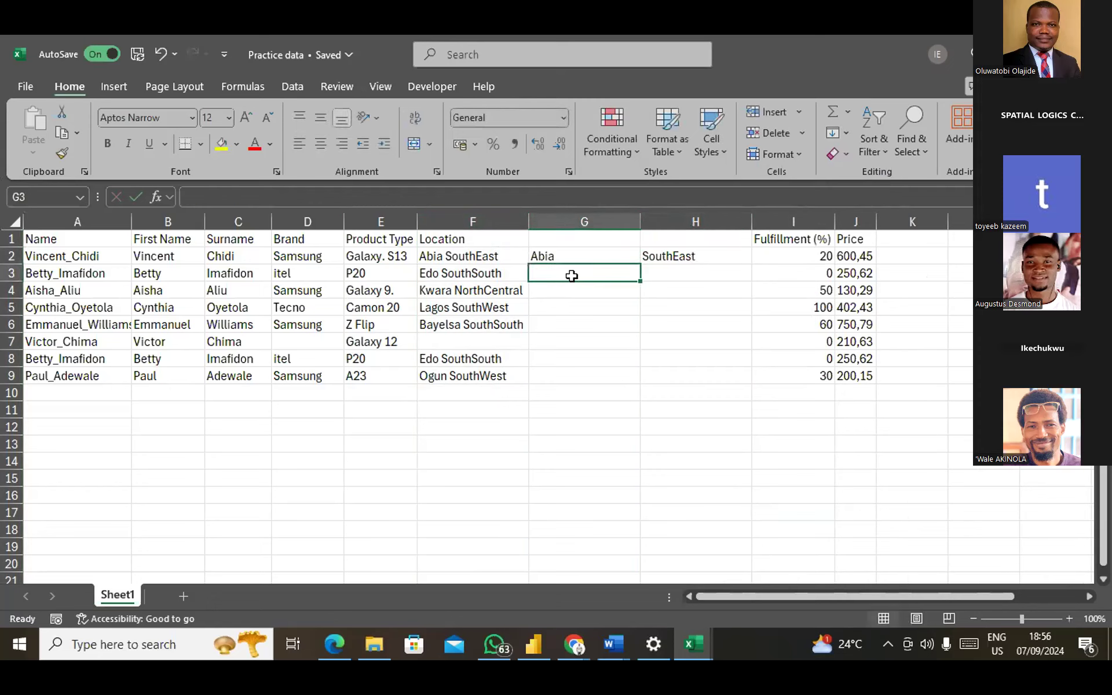
{"action": "key", "text": "ctrl+e"}
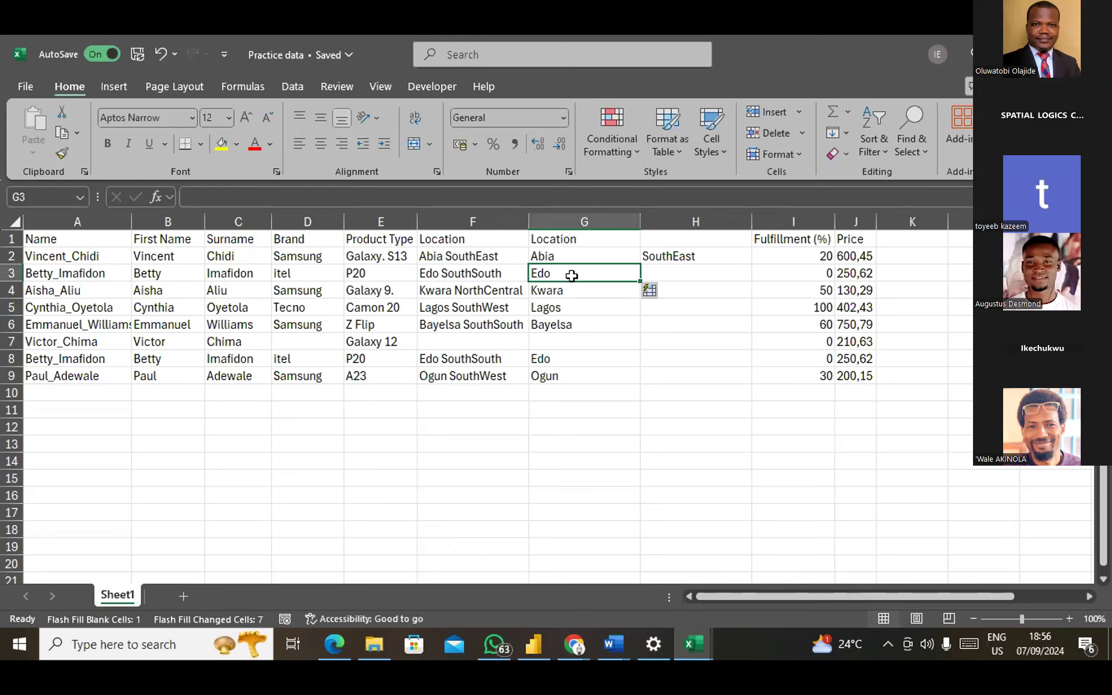
{"action": "left_click", "coordinate": [674, 272]}
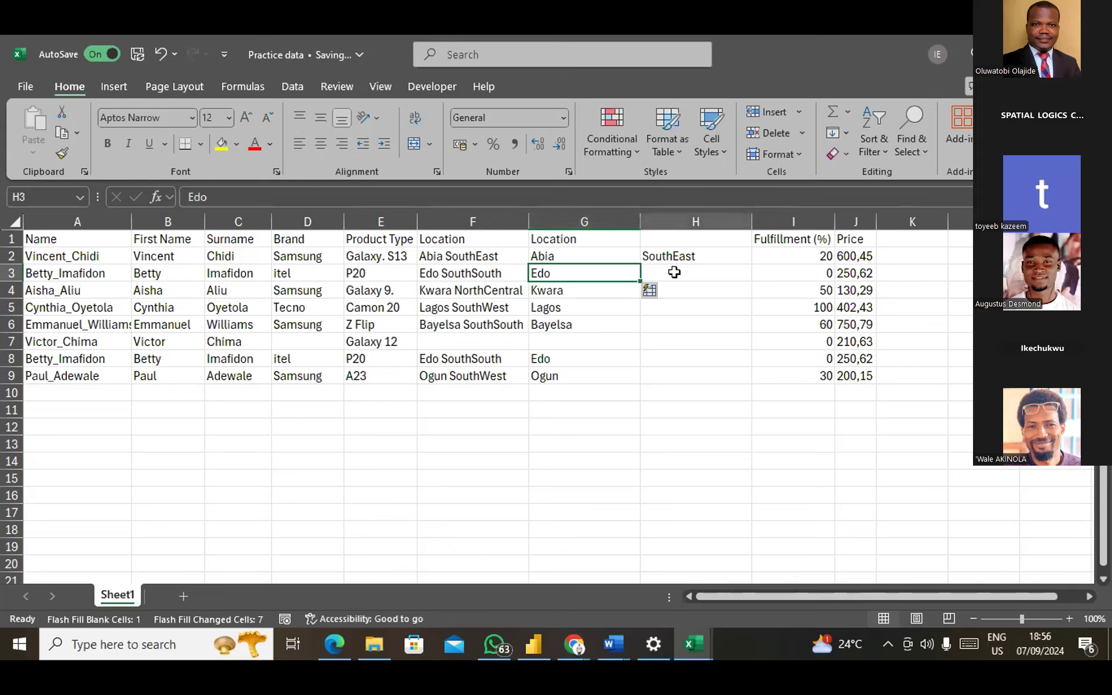
{"action": "key", "text": "ctrl+e"}
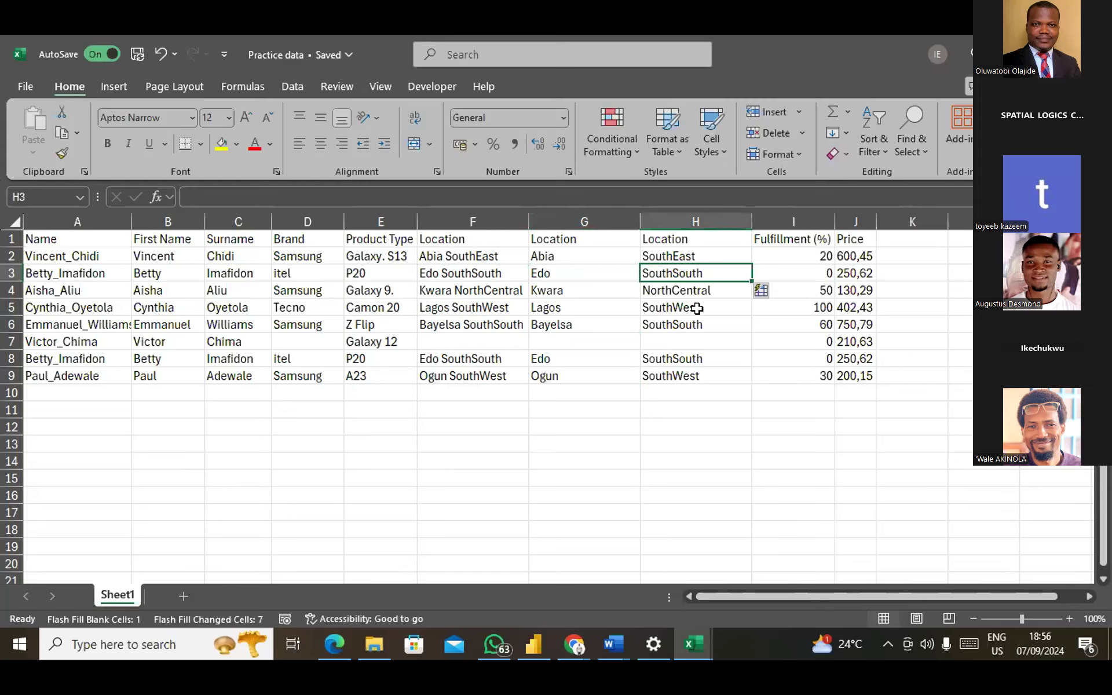
{"action": "left_click", "coordinate": [291, 86]}
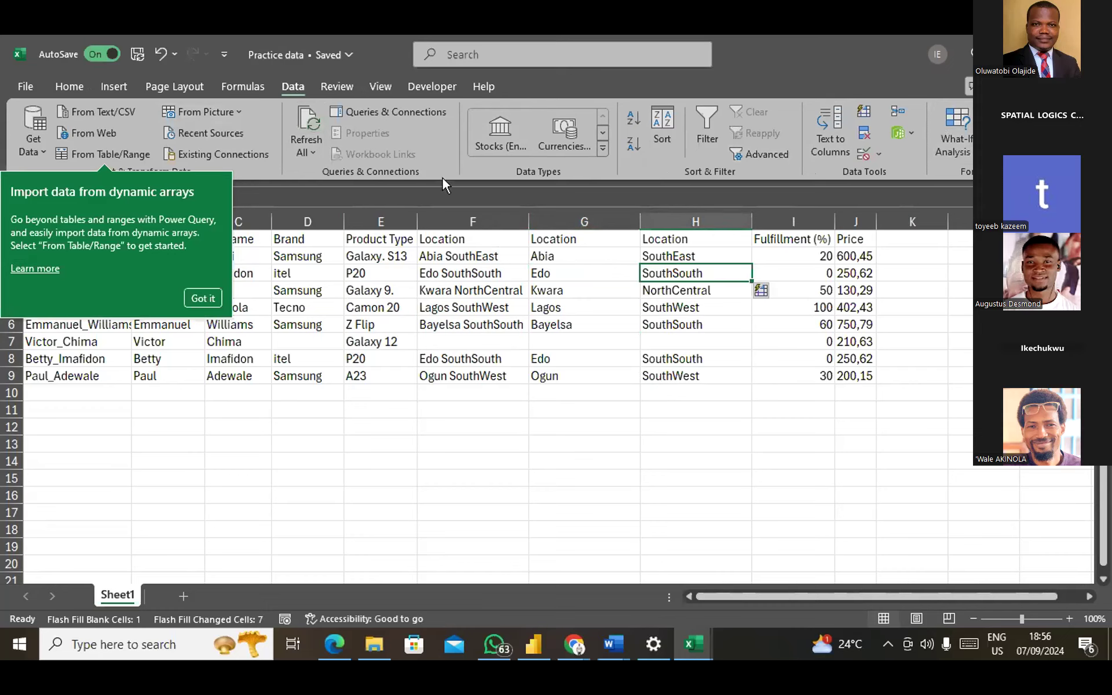
{"action": "left_click", "coordinate": [628, 314]}
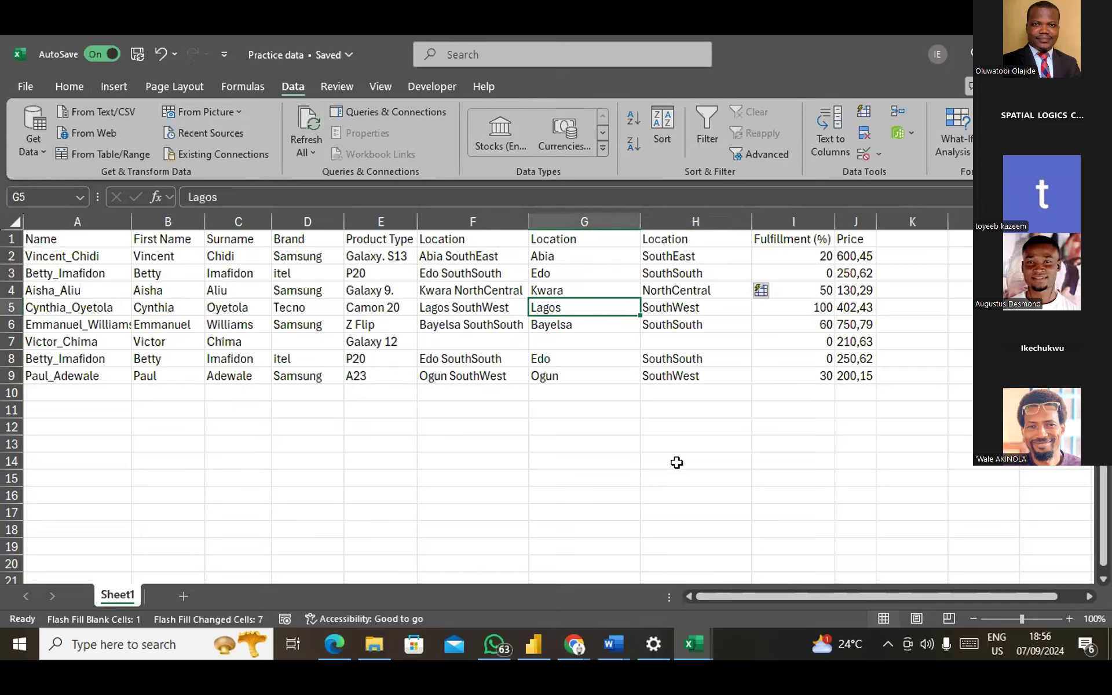
{"action": "left_click", "coordinate": [70, 87]}
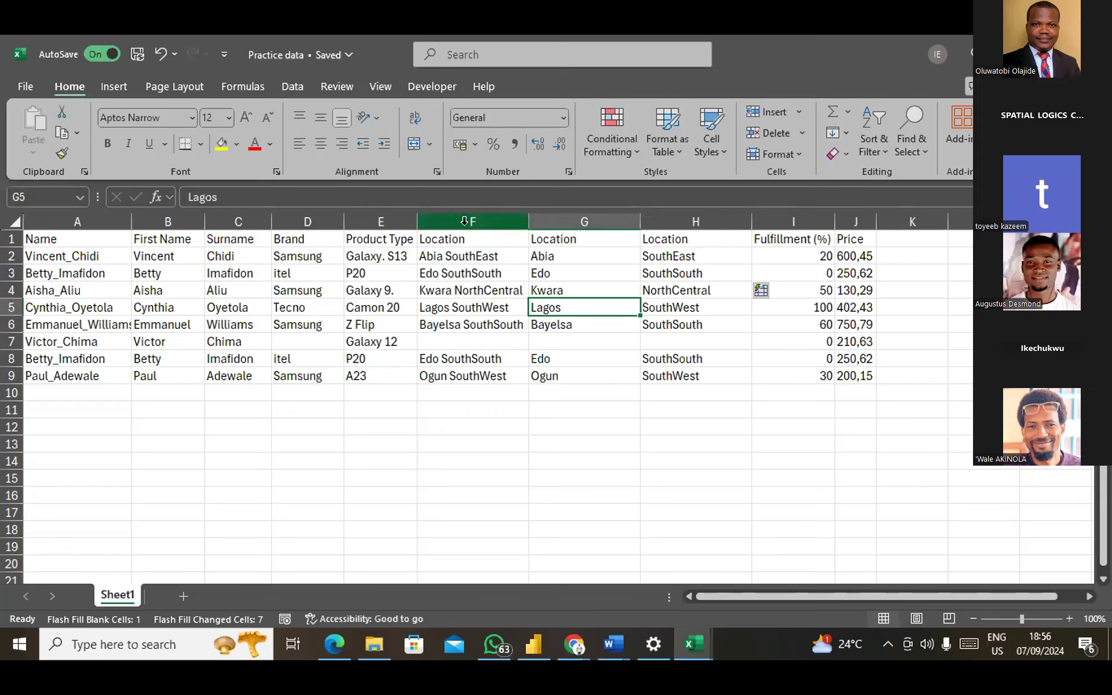
Replace the header in H1 with "Region".
{"action": "left_click", "coordinate": [691, 241]}
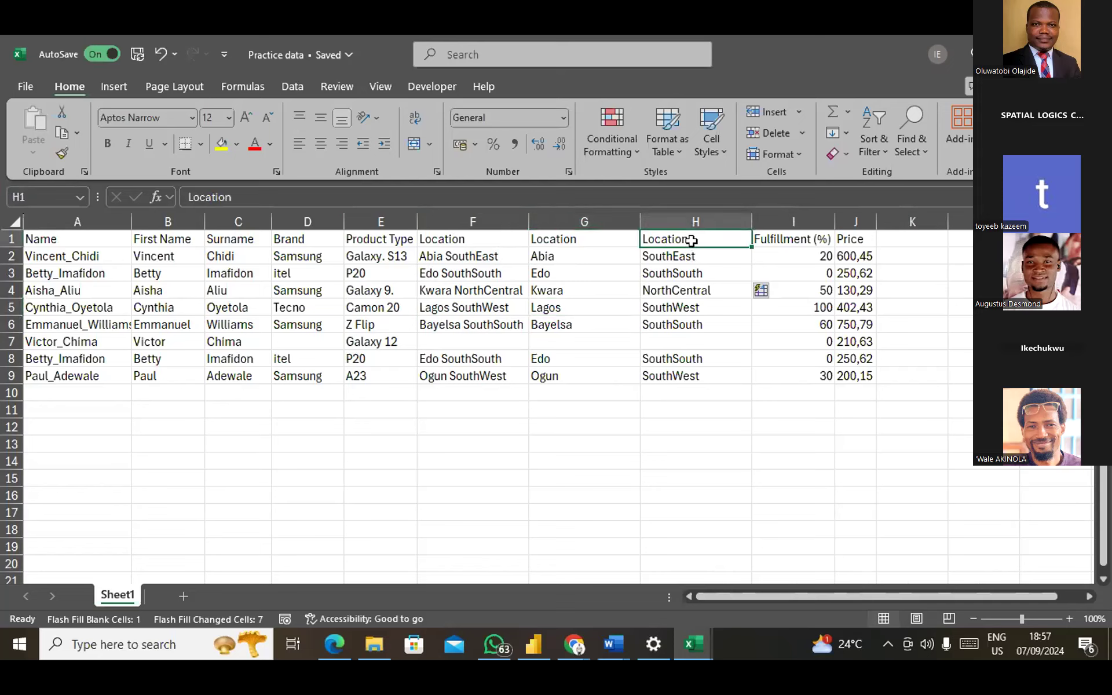
{"action": "key", "text": "Delete"}
{"action": "type", "text": "Region"}
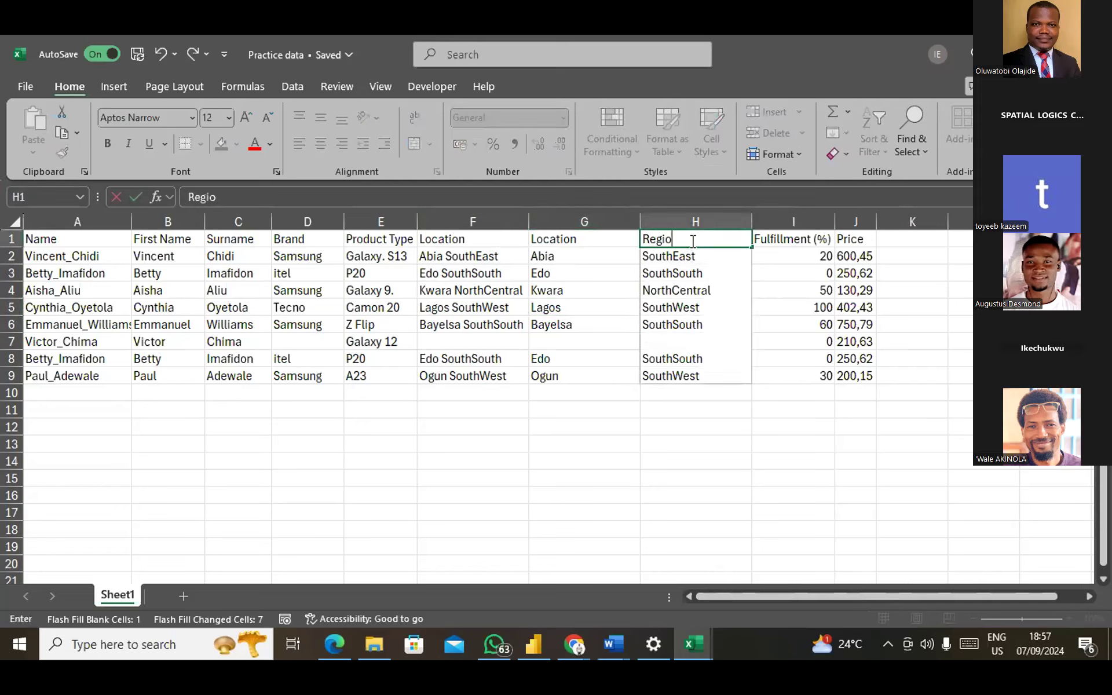
{"action": "left_click", "coordinate": [557, 400]}
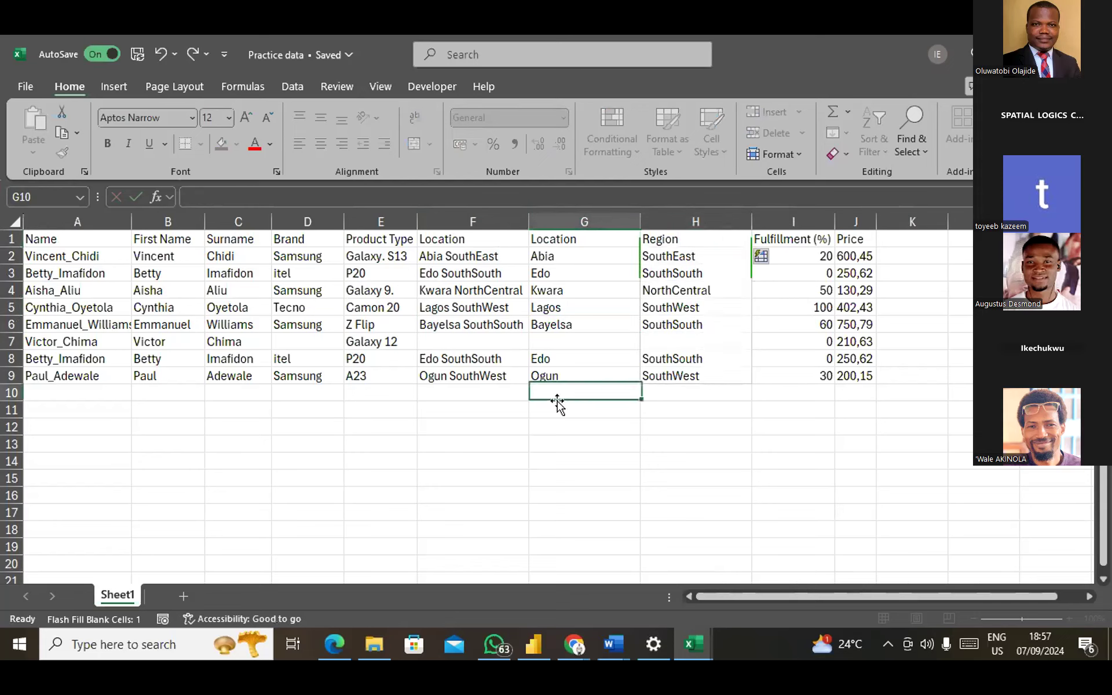
Delete the original combined Location column F, keeping the split Location and Region columns.
{"action": "left_click", "coordinate": [611, 295]}
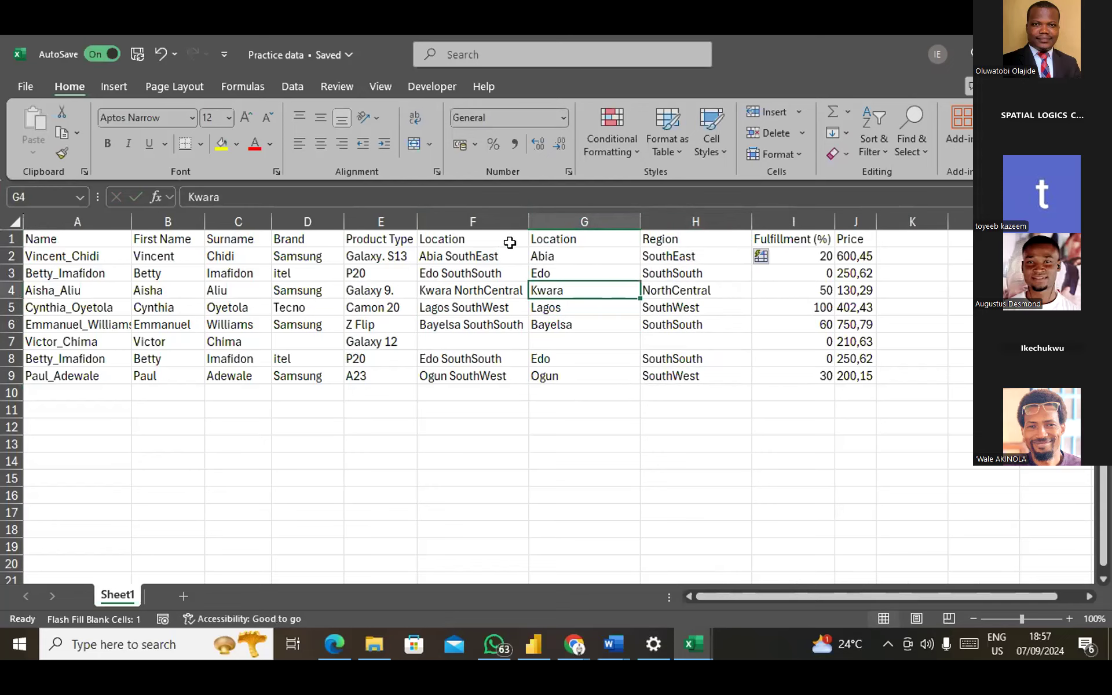
{"action": "left_click", "coordinate": [489, 212]}
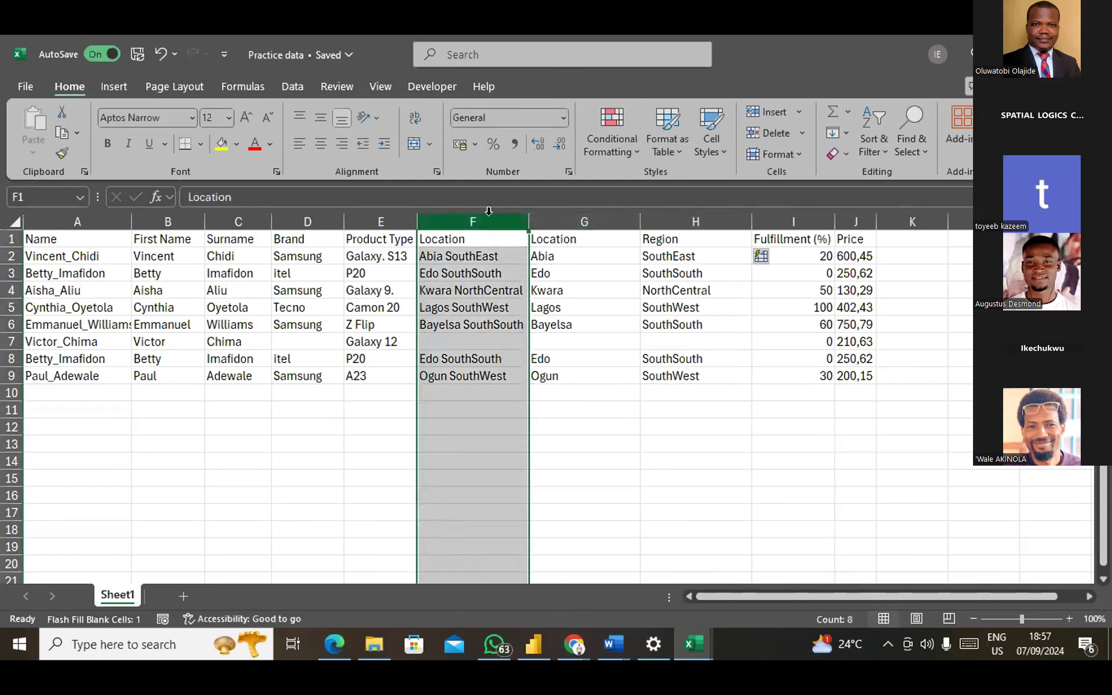
{"action": "left_click", "coordinate": [643, 252]}
{"action": "left_click", "coordinate": [565, 285]}
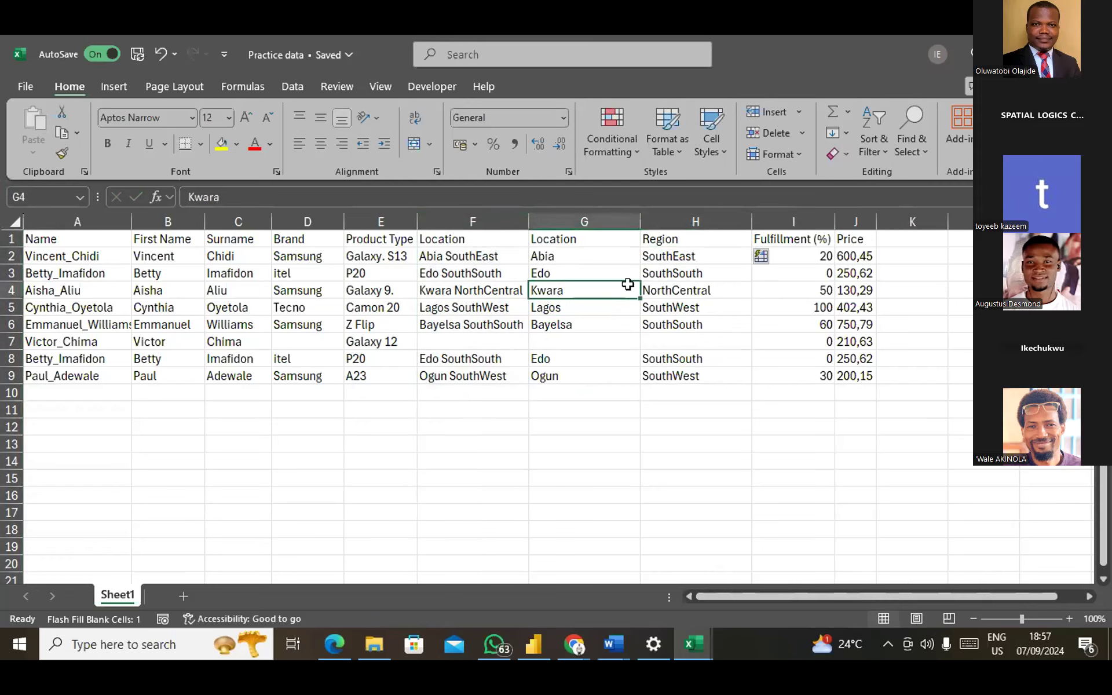
{"action": "left_click", "coordinate": [651, 289]}
{"action": "left_click", "coordinate": [461, 214]}
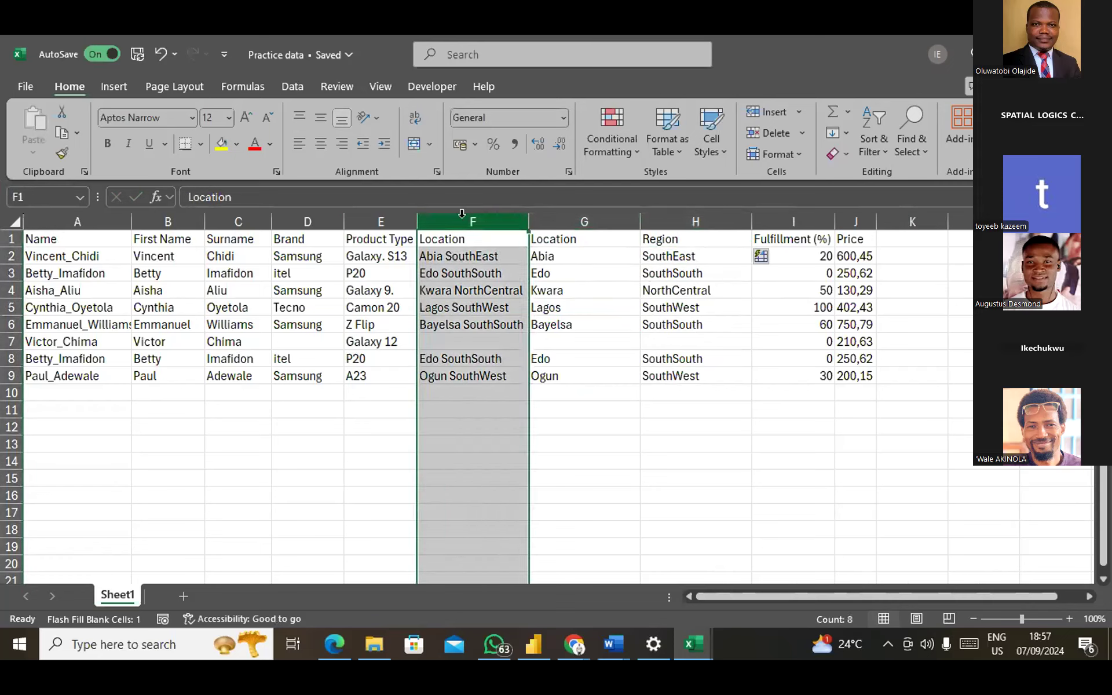
{"action": "right_click", "coordinate": [463, 217]}
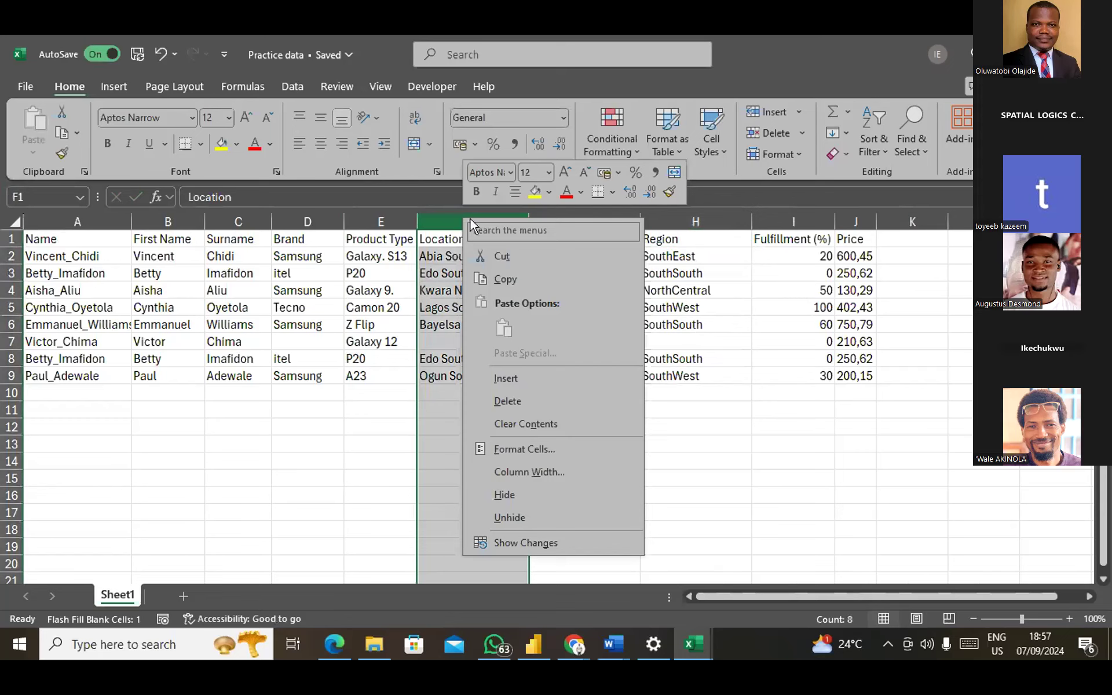
{"action": "left_click", "coordinate": [527, 404]}
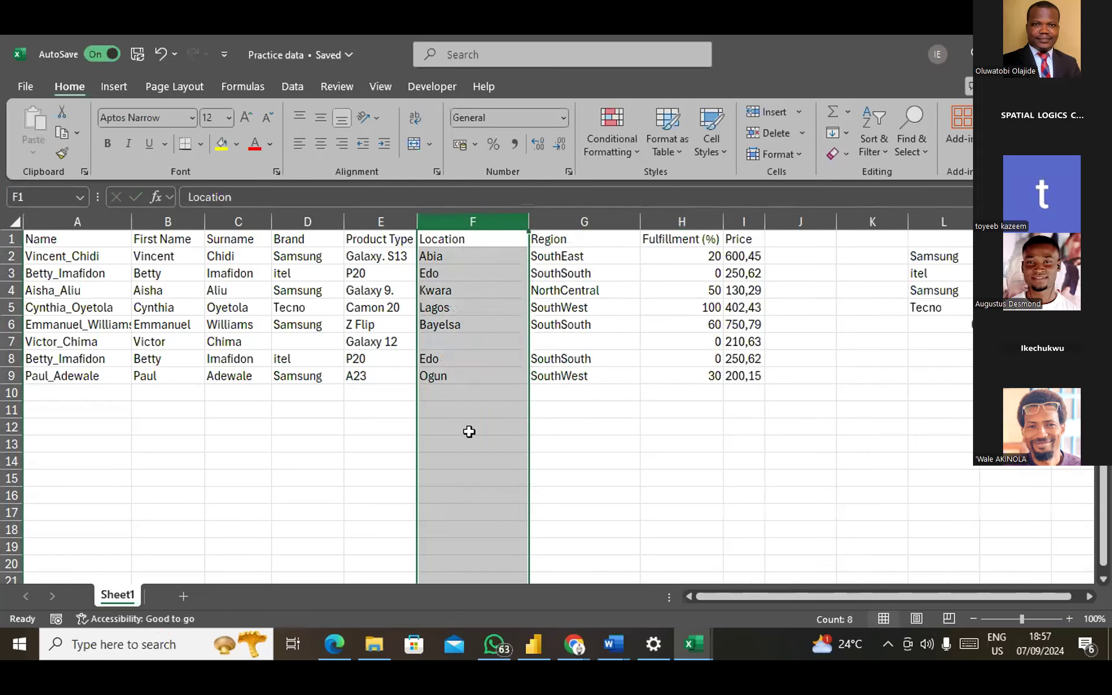
{"action": "left_click", "coordinate": [589, 373]}
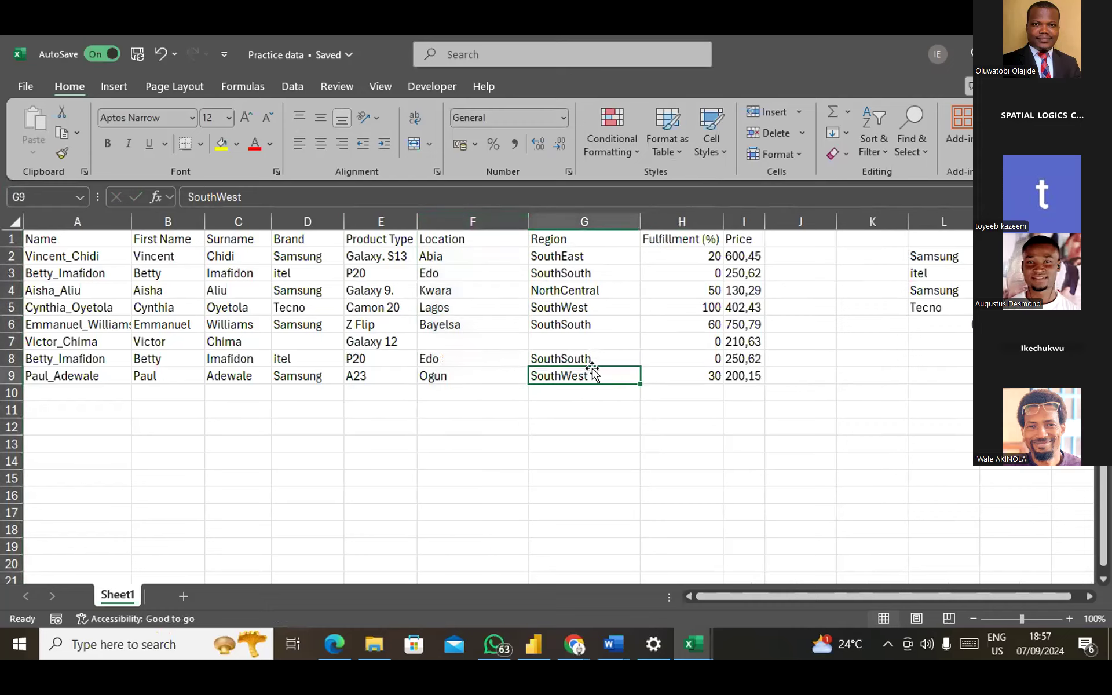
Narrow the Region and Location columns to sit closer to the width of their contents.
{"action": "left_click", "coordinate": [689, 255]}
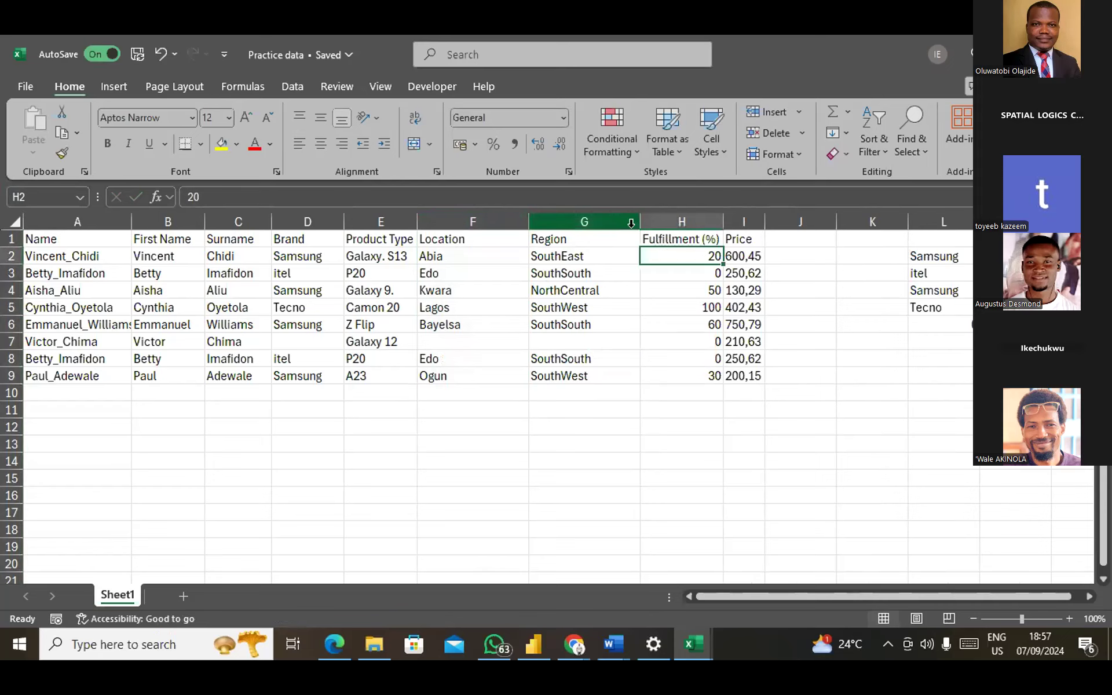
{"action": "left_click_drag", "start_coordinate": [639, 219], "coordinate": [609, 219]}
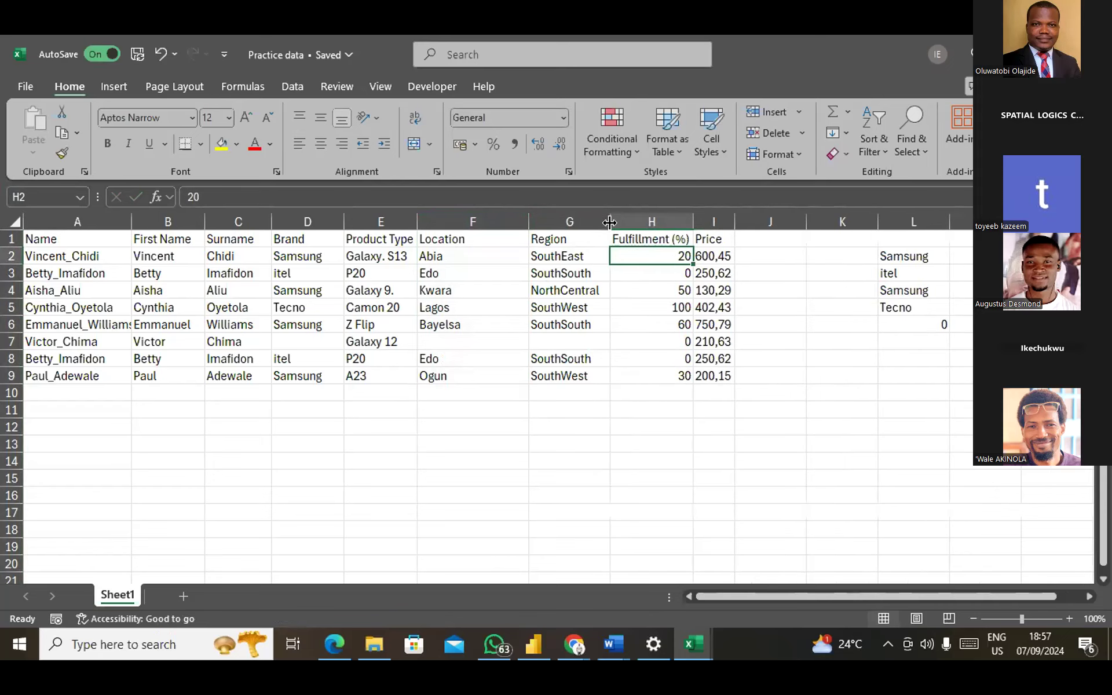
{"action": "left_click_drag", "start_coordinate": [528, 223], "coordinate": [486, 223]}
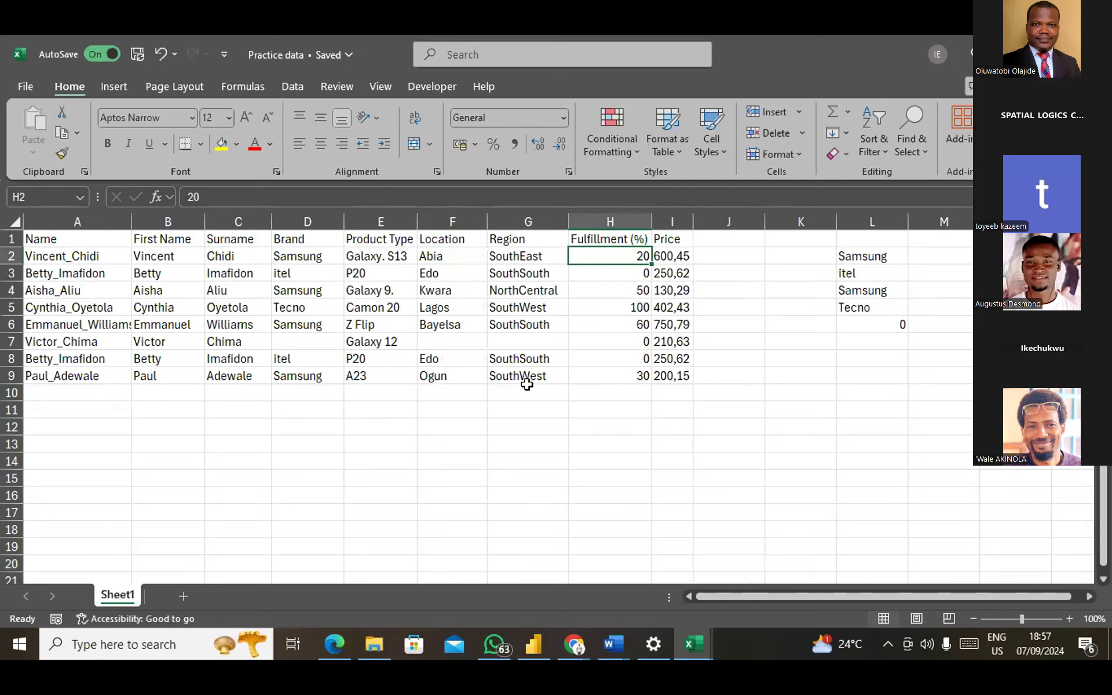
Try formatting the whole Fulfillment (%) column as Percentage and undo the change.
{"action": "left_click", "coordinate": [611, 221]}
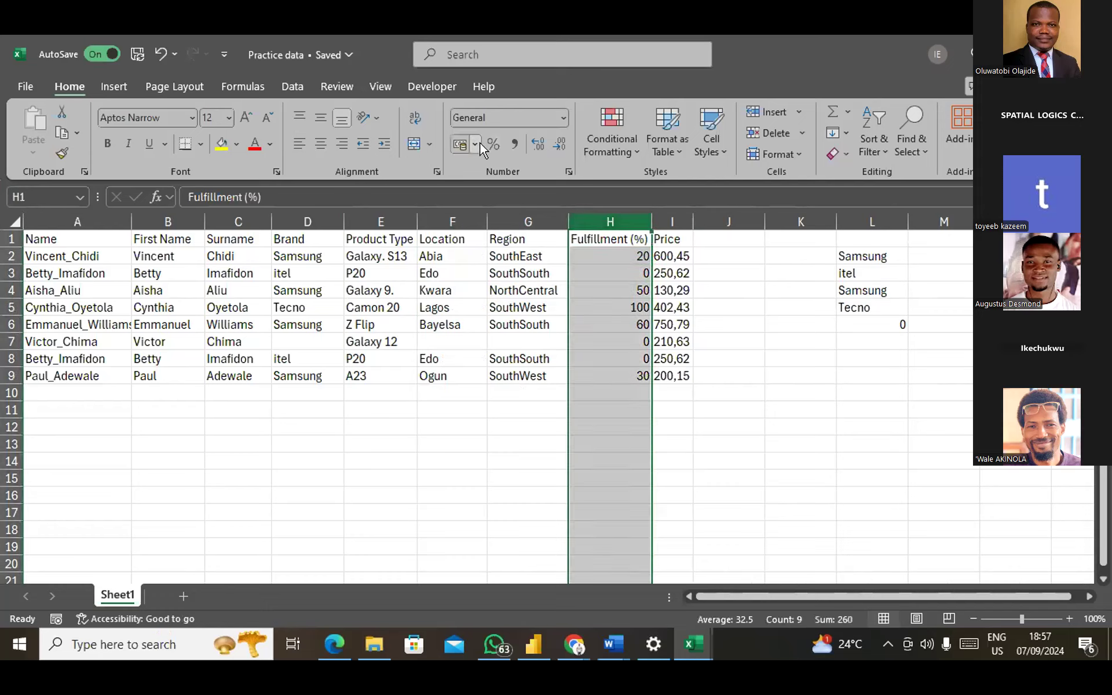
{"action": "left_click", "coordinate": [497, 145]}
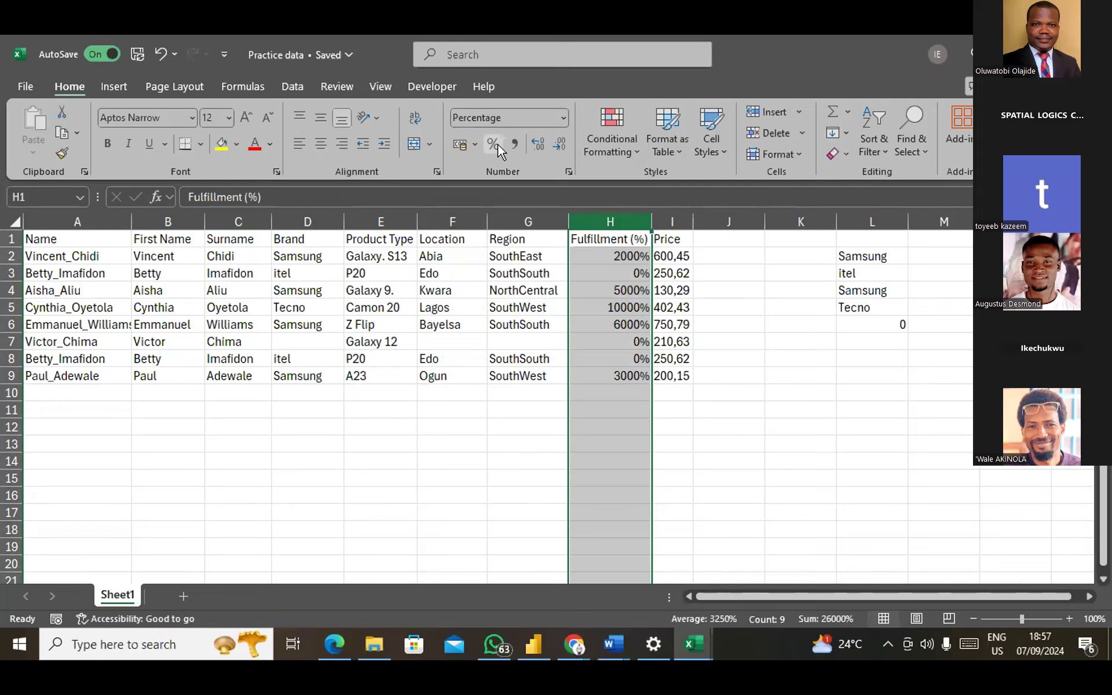
{"action": "key", "text": "ctrl+z"}
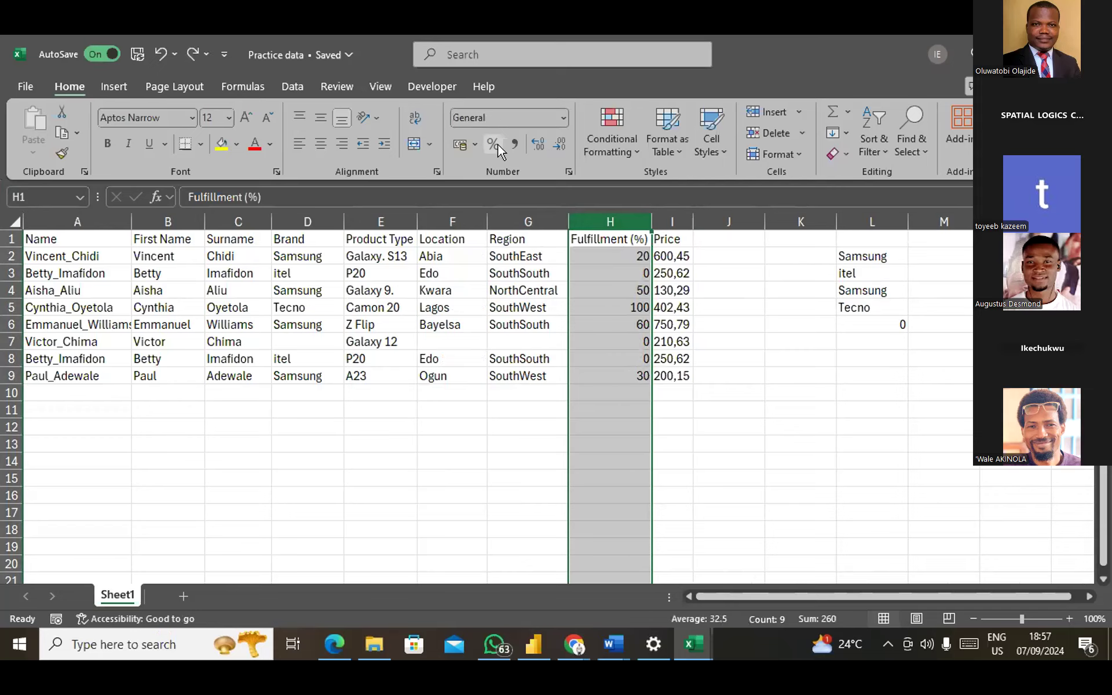
Enter 100 in the empty helper cell M2 and dismiss the chat notification.
{"action": "left_click_drag", "start_coordinate": [616, 256], "coordinate": [640, 374]}
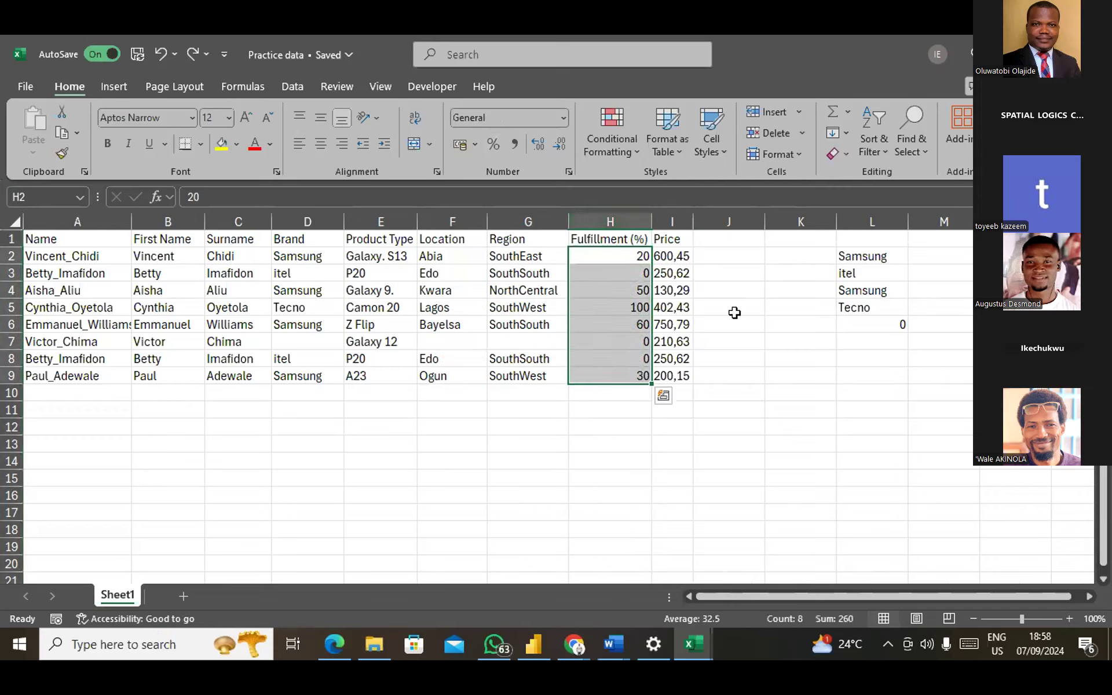
{"action": "left_click", "coordinate": [929, 256]}
{"action": "type", "text": "100"}
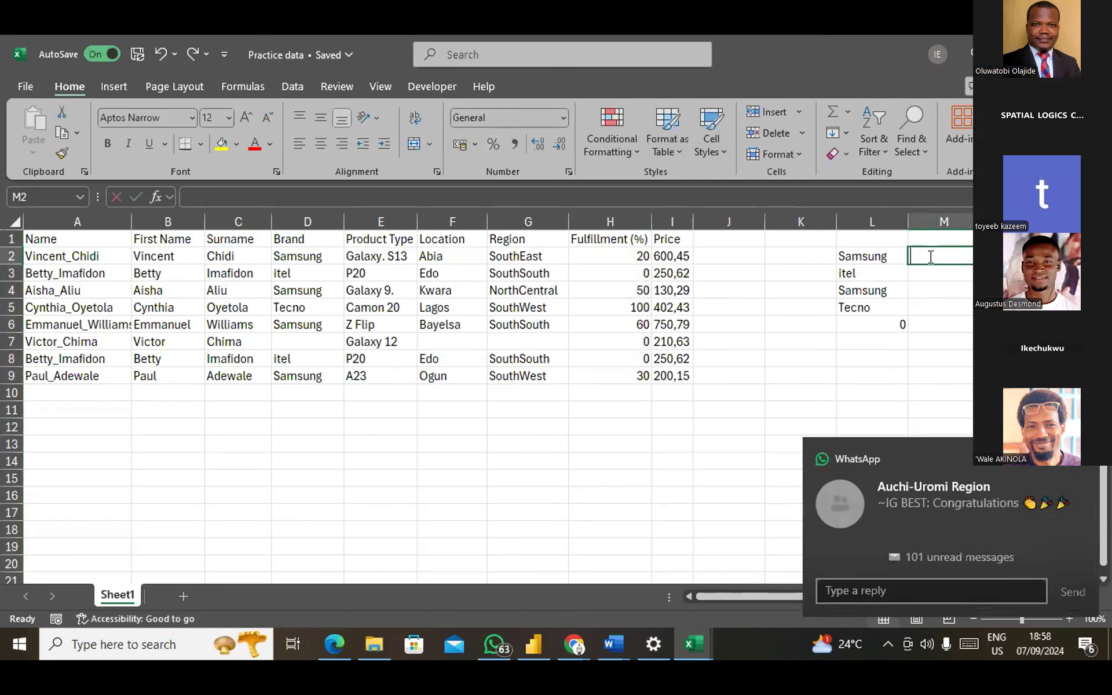
{"action": "left_click", "coordinate": [1092, 467]}
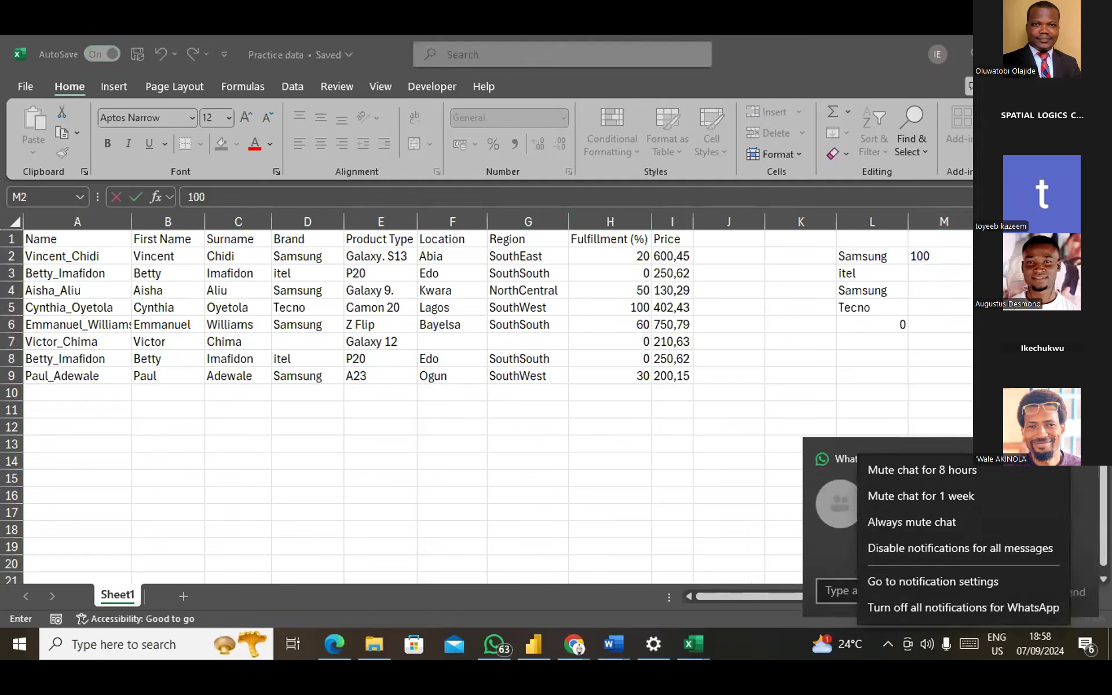
{"action": "key", "text": "Escape"}
{"action": "left_click", "coordinate": [1083, 467]}
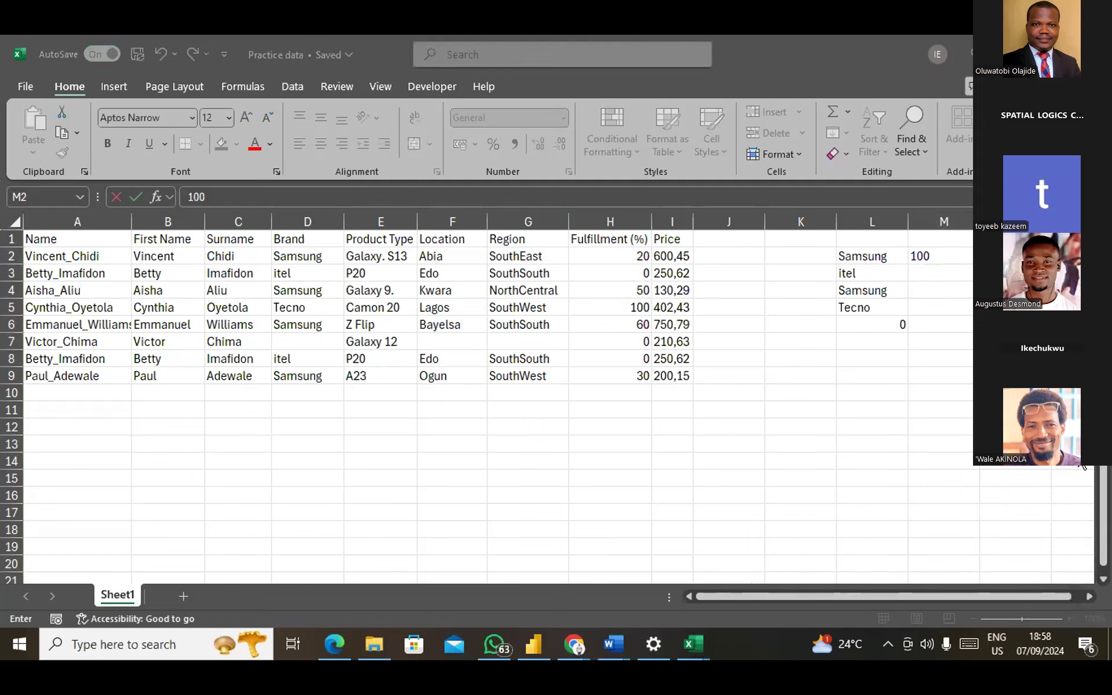
{"action": "left_click", "coordinate": [945, 266]}
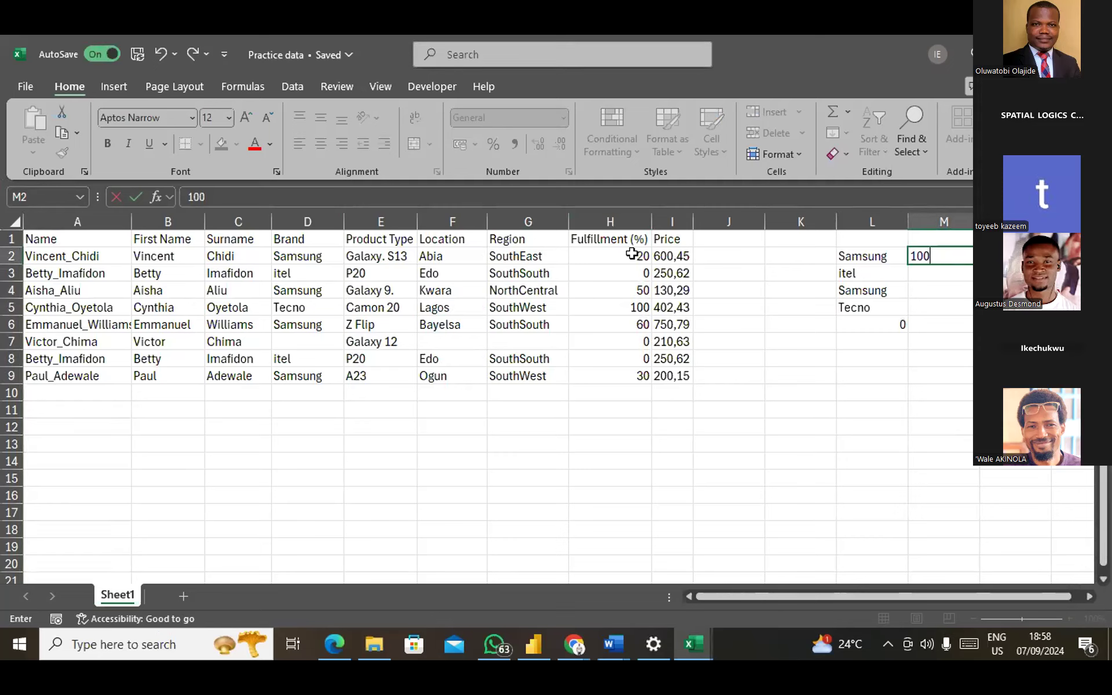
{"action": "left_click", "coordinate": [943, 289]}
{"action": "left_click", "coordinate": [943, 253]}
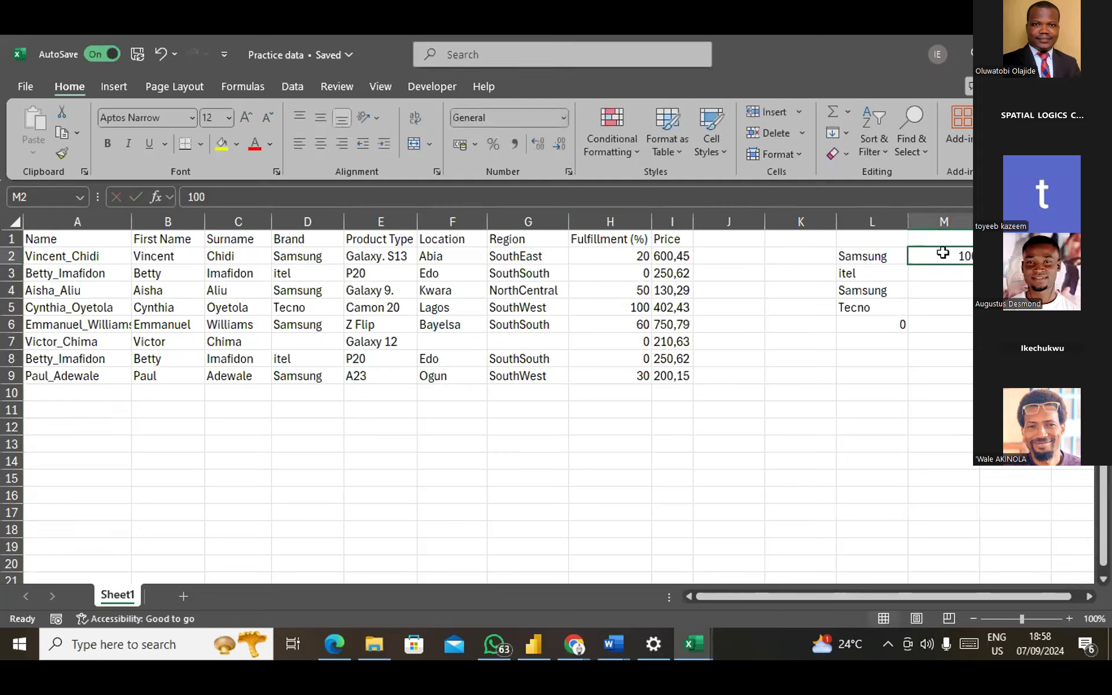
Divide the fulfillment values in H2:H9 by the copied M2 value using Paste Special, and format them as Percentage.
{"action": "key", "text": "ctrl+c"}
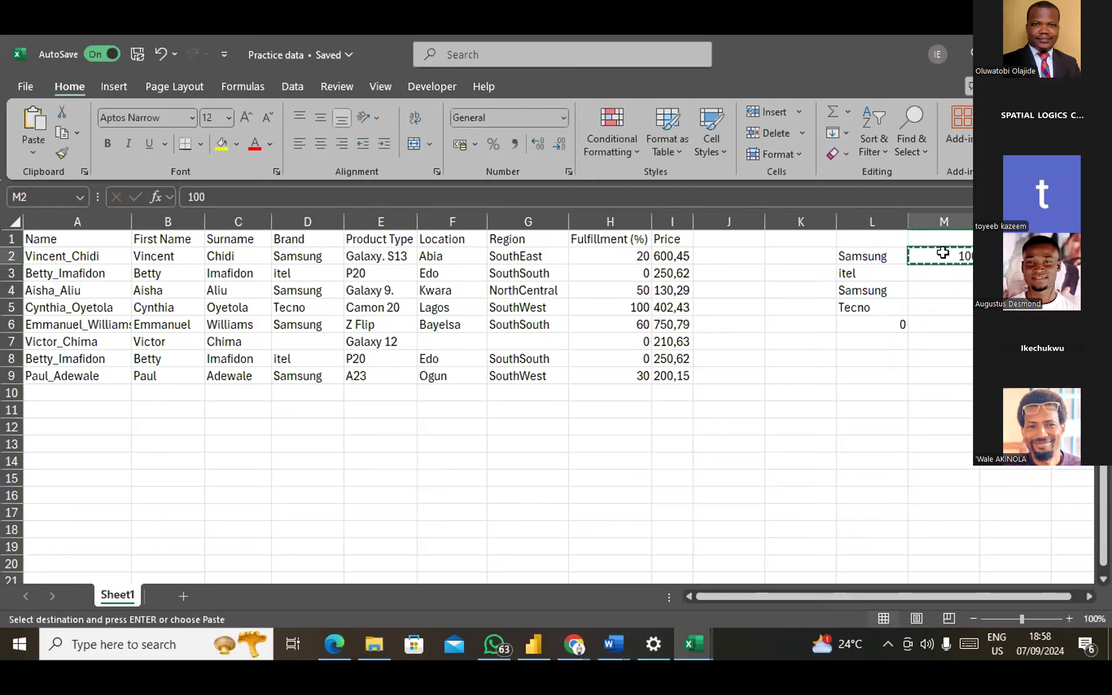
{"action": "left_click_drag", "start_coordinate": [601, 258], "coordinate": [636, 375]}
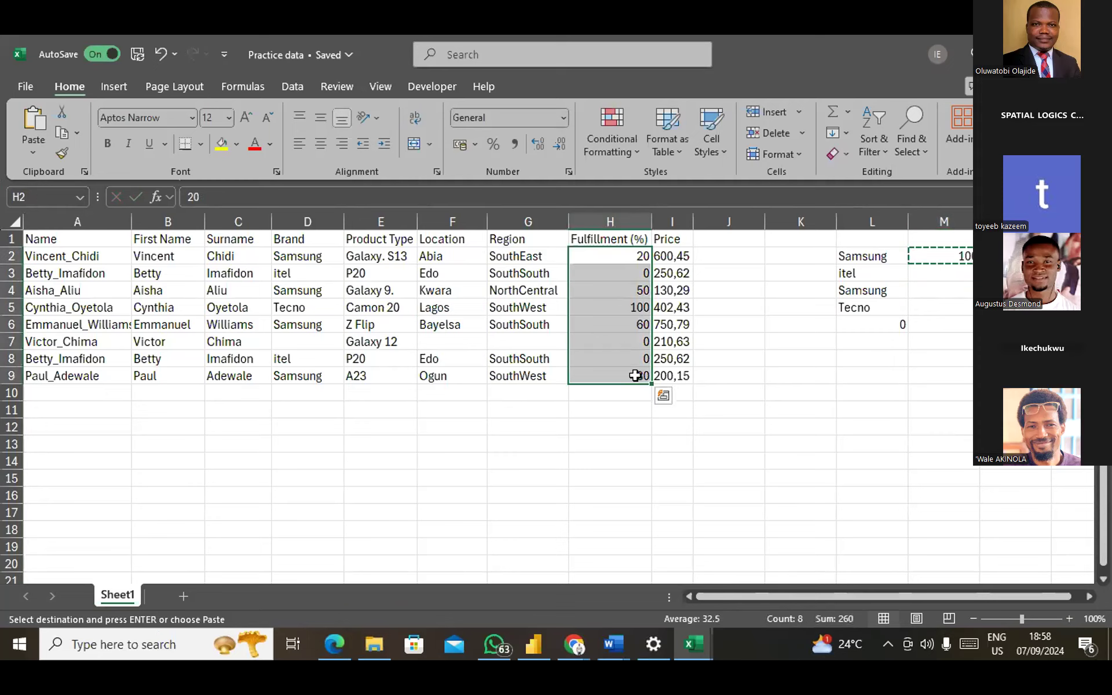
{"action": "right_click", "coordinate": [608, 321]}
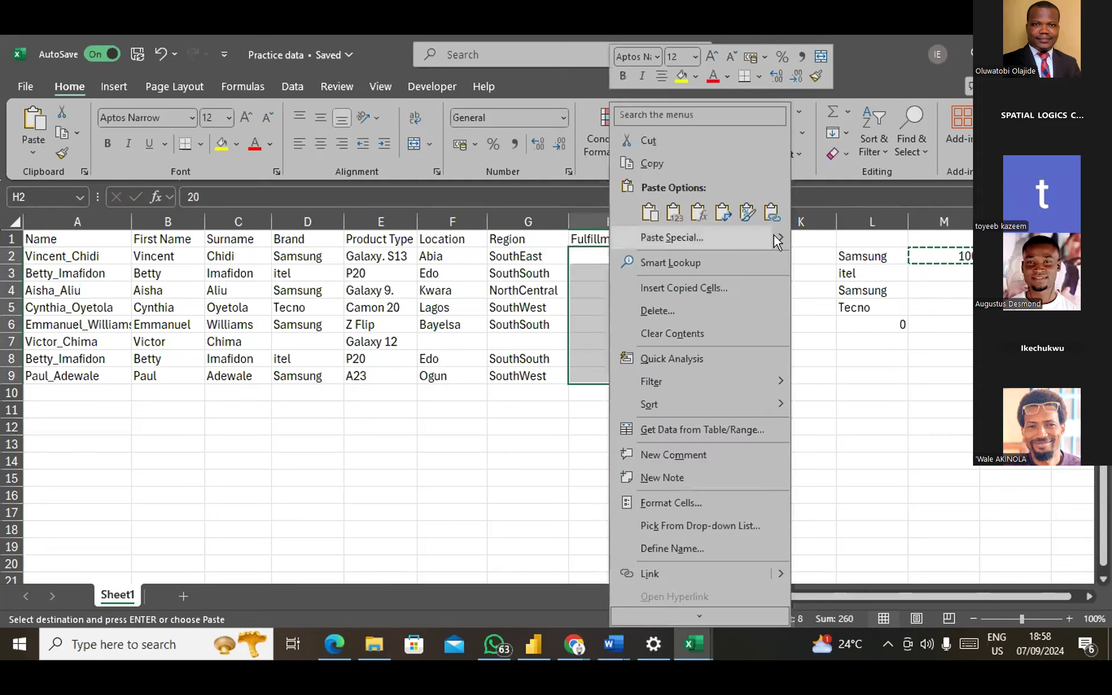
{"action": "mouse_move", "coordinate": [788, 242]}
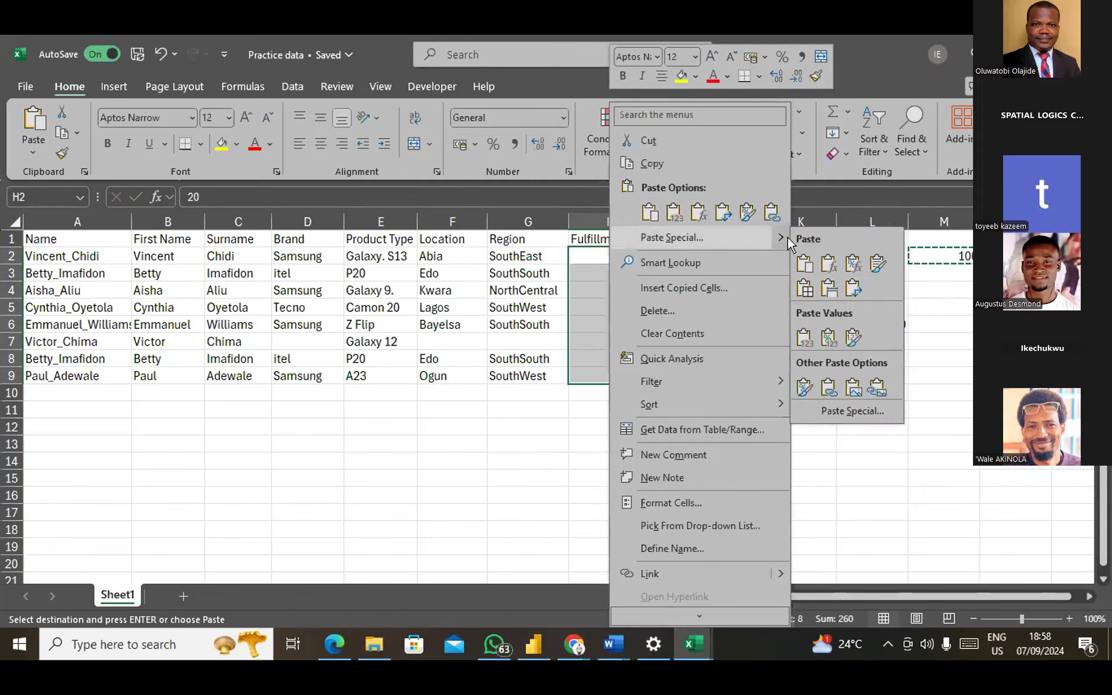
{"action": "left_click", "coordinate": [729, 236]}
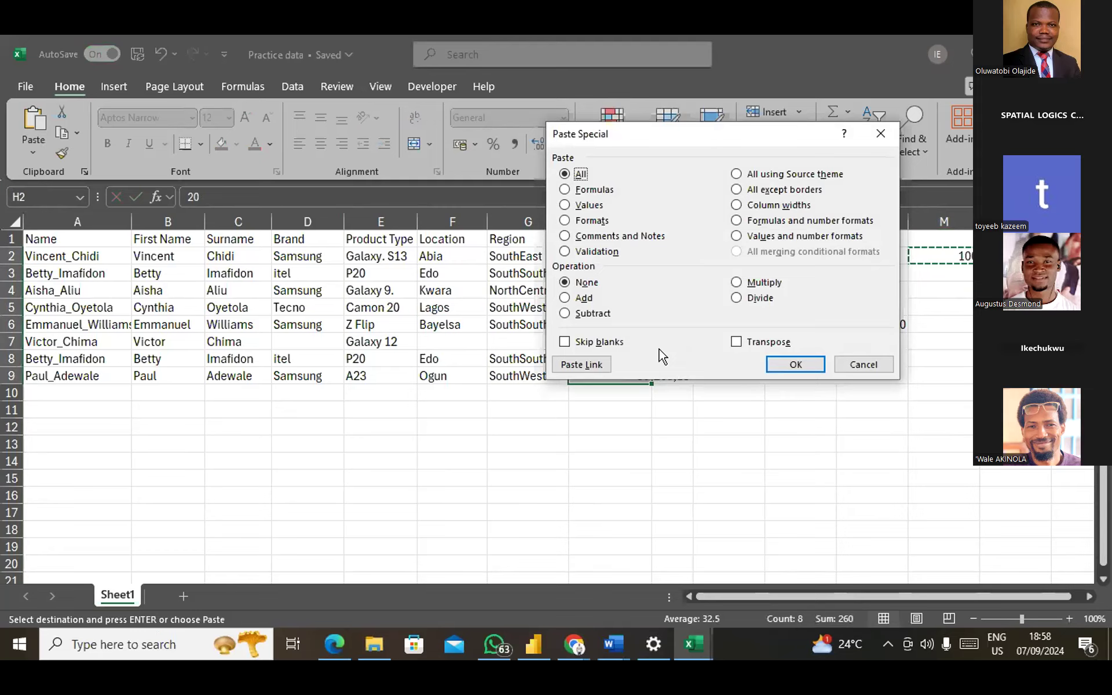
{"action": "left_click", "coordinate": [736, 298]}
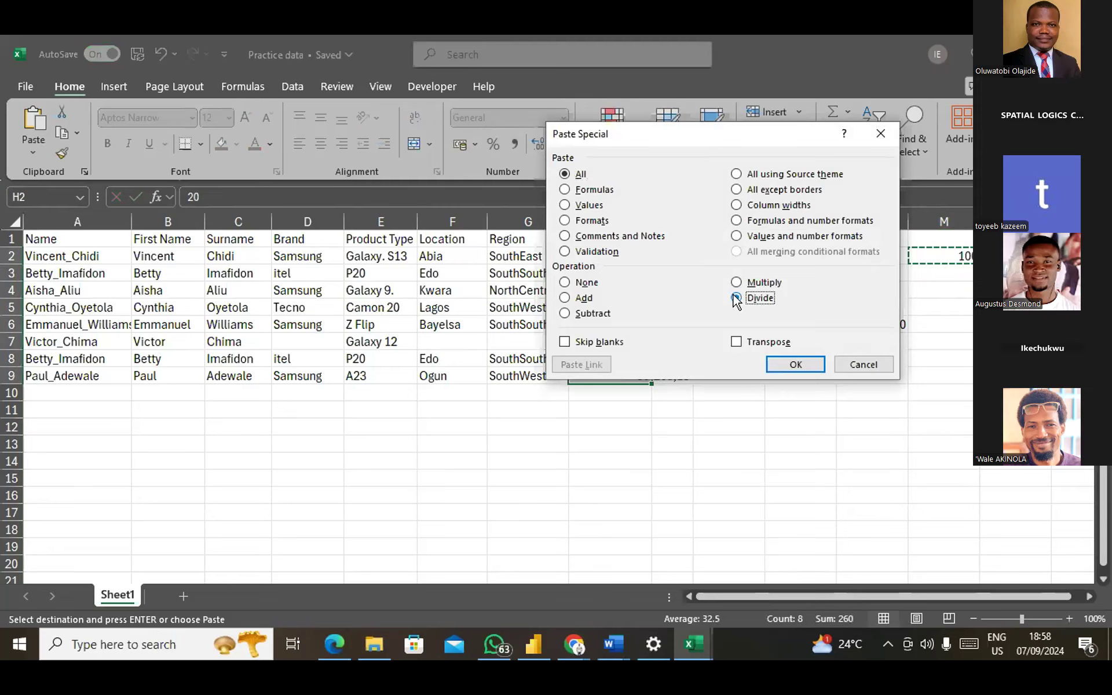
{"action": "left_click", "coordinate": [794, 364]}
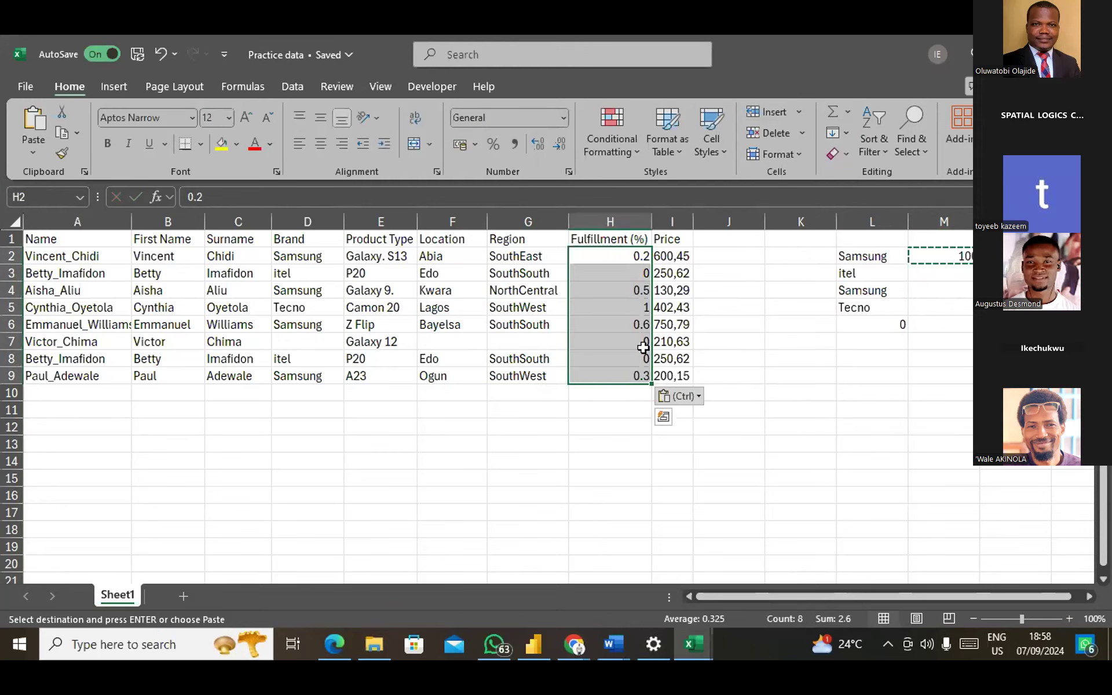
{"action": "left_click", "coordinate": [493, 144]}
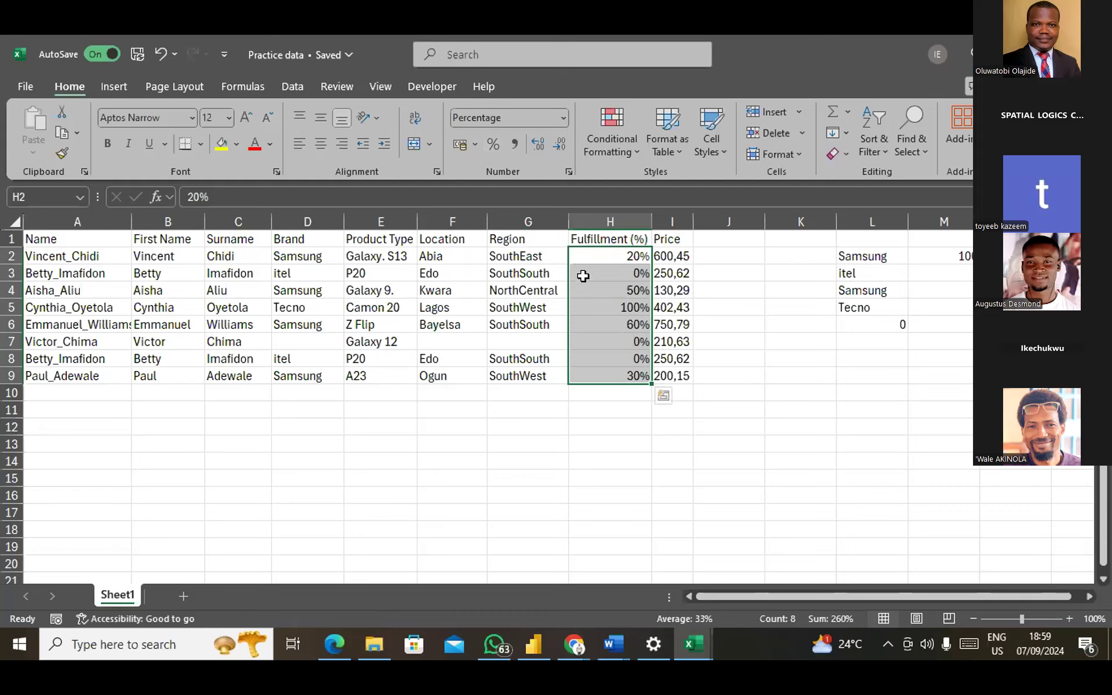
Apply the coloured three-arrow directional icon set to the fulfillment percentages in H2:H9 as conditional formatting.
{"action": "left_click", "coordinate": [594, 272]}
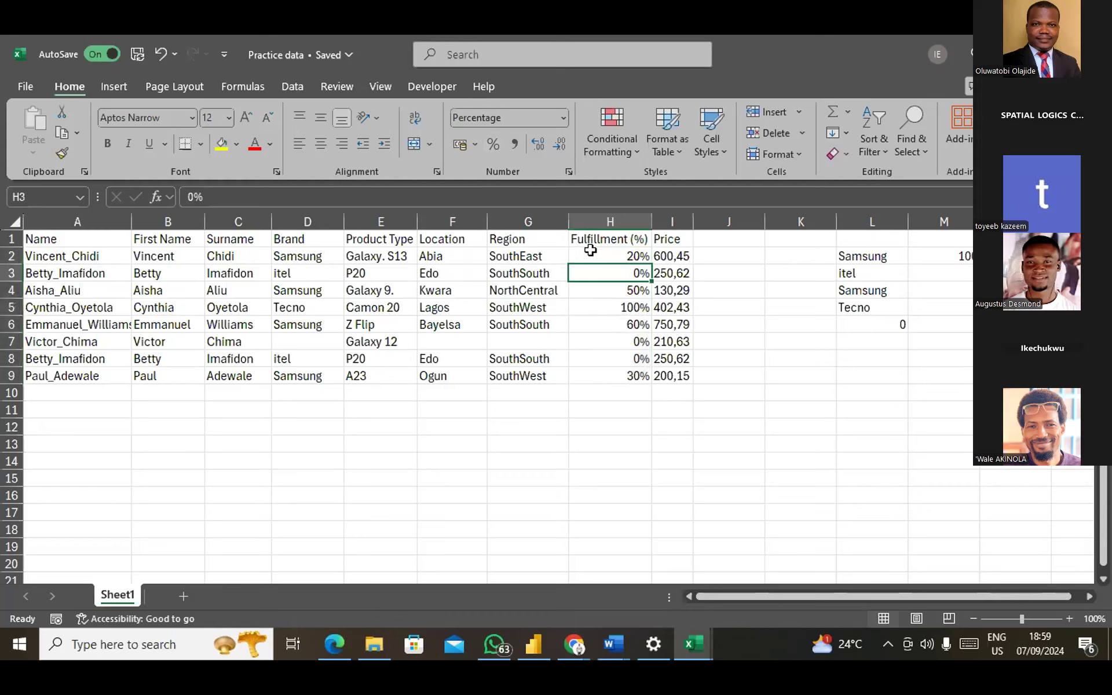
{"action": "left_click", "coordinate": [585, 253]}
{"action": "left_click_drag", "start_coordinate": [584, 253], "coordinate": [629, 371]}
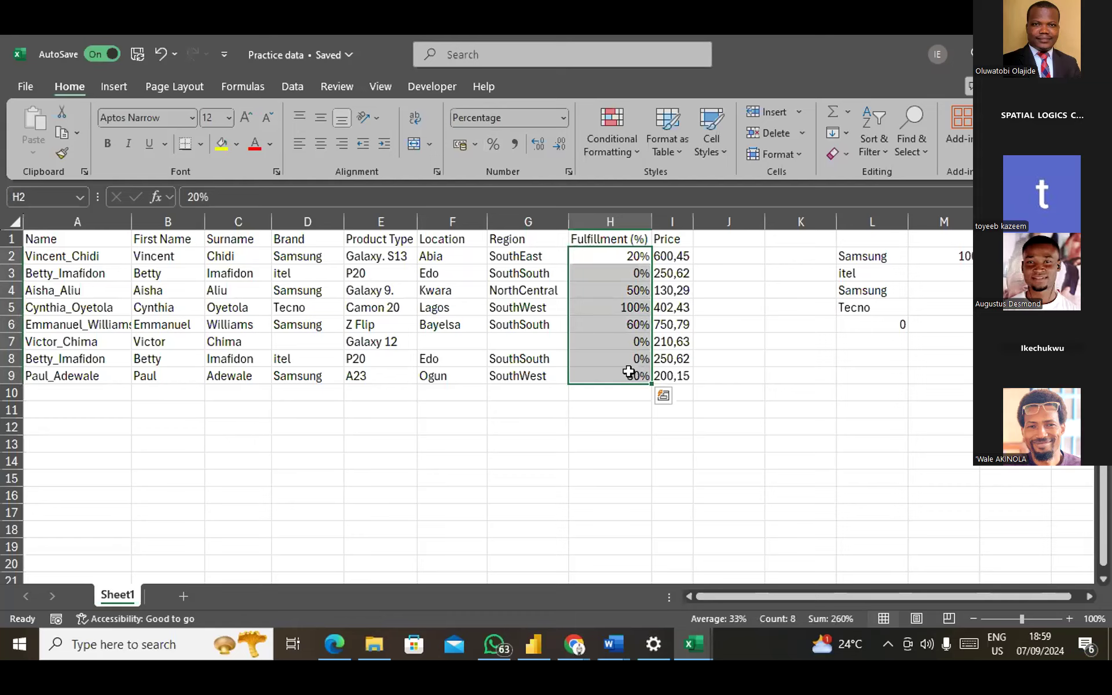
{"action": "left_click", "coordinate": [632, 148]}
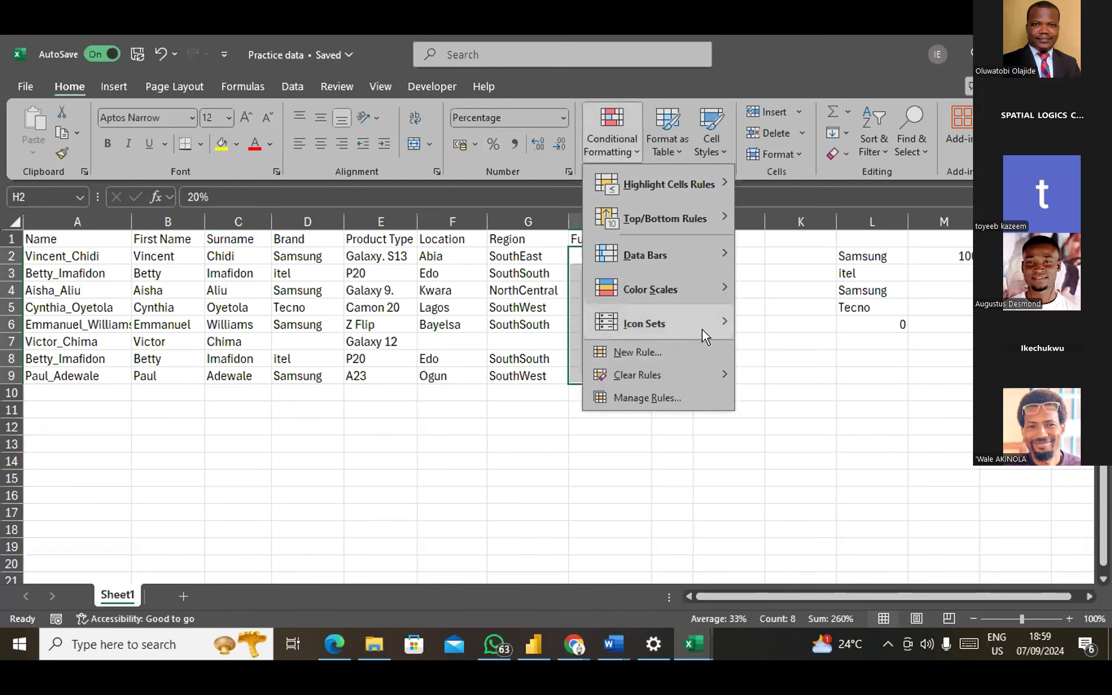
{"action": "mouse_move", "coordinate": [703, 328]}
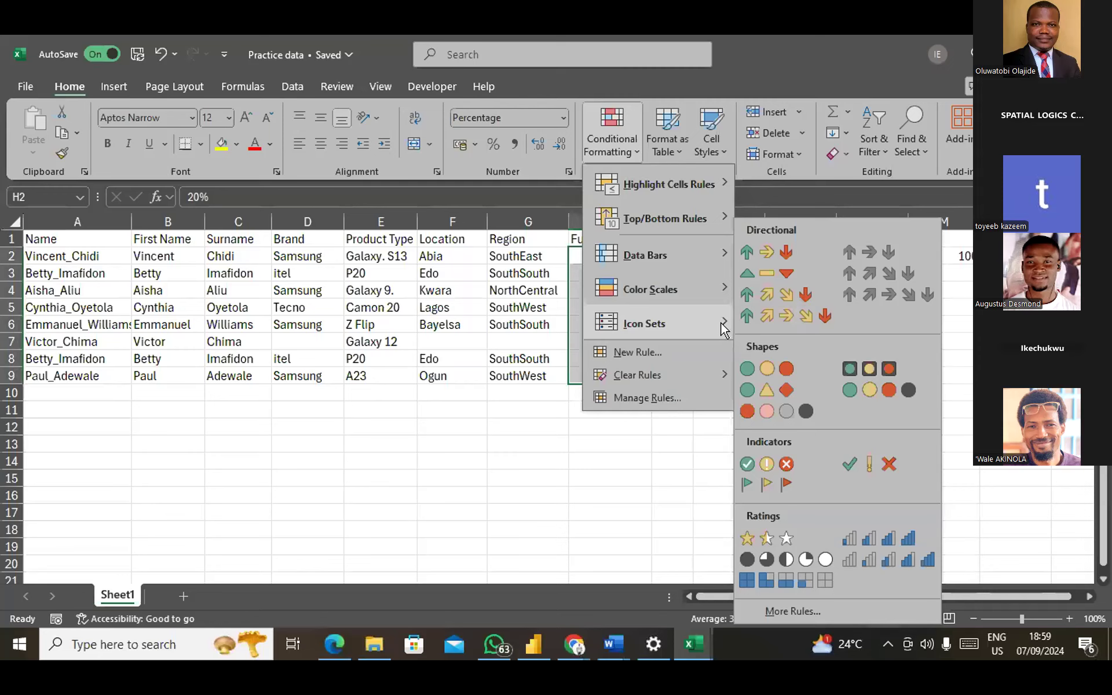
{"action": "left_click", "coordinate": [776, 255]}
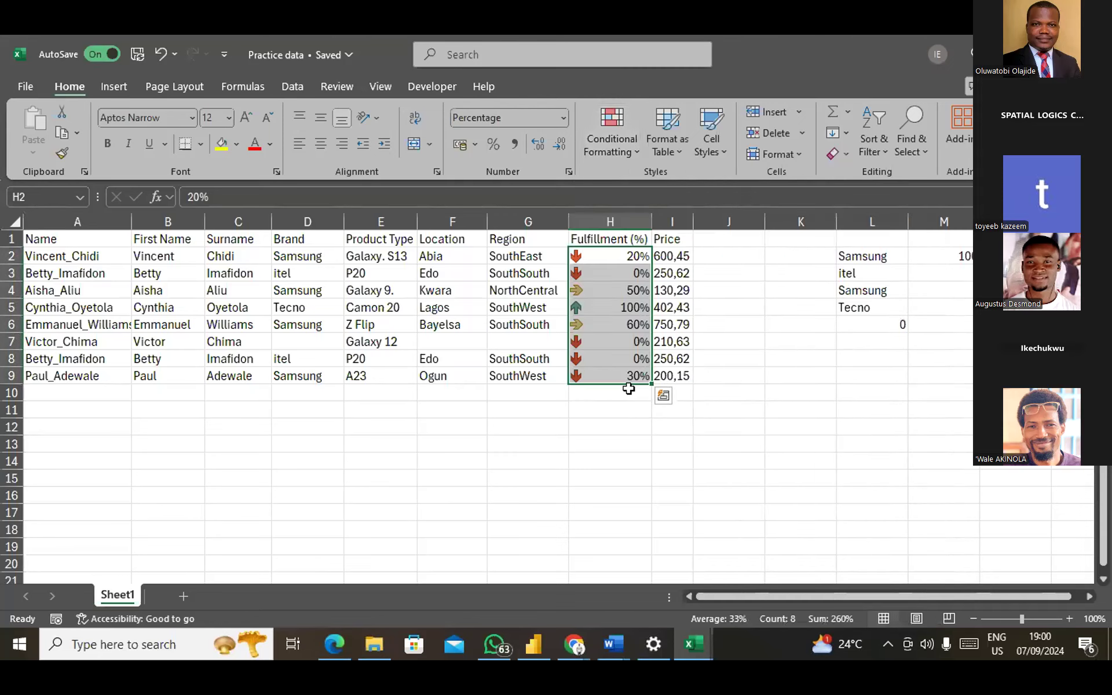
Edit the icon set rule so the green arrow starts at 75 percent and the yellow arrow at 30 percent.
{"action": "left_click", "coordinate": [636, 139]}
{"action": "mouse_move", "coordinate": [692, 382]}
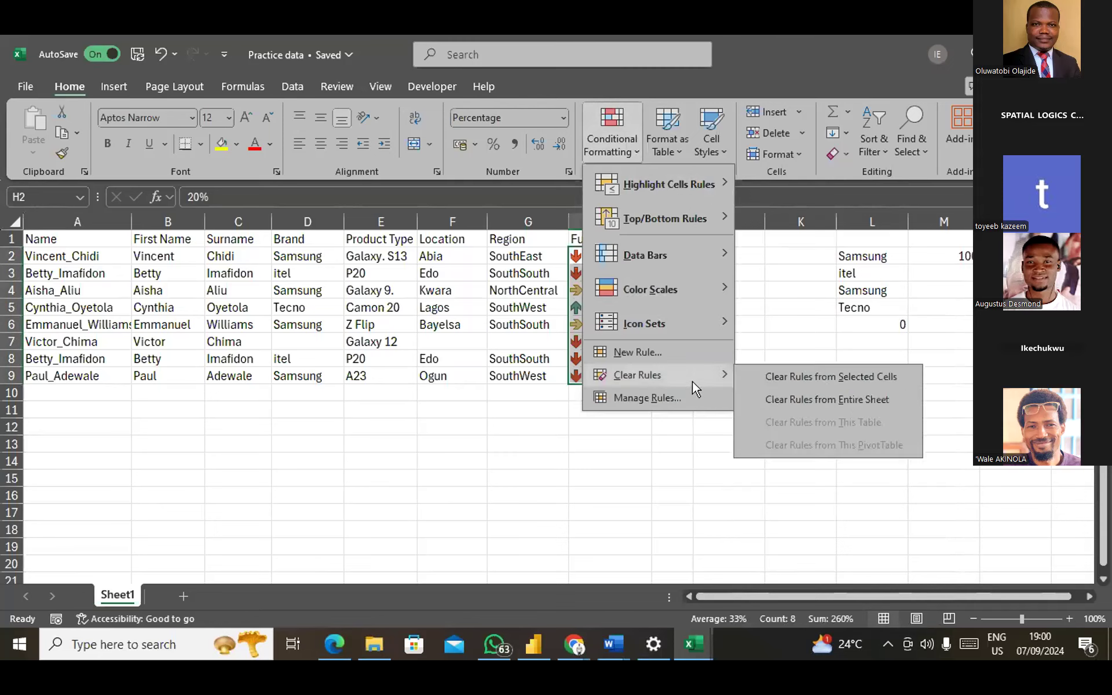
{"action": "left_click", "coordinate": [656, 396]}
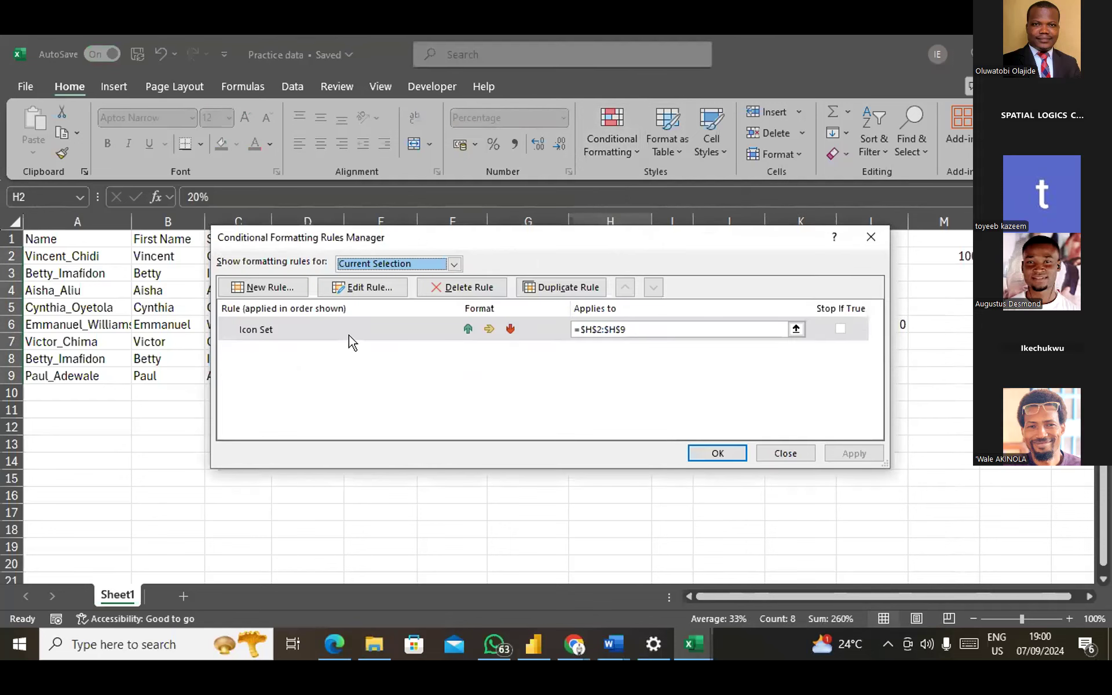
{"action": "left_click", "coordinate": [368, 285]}
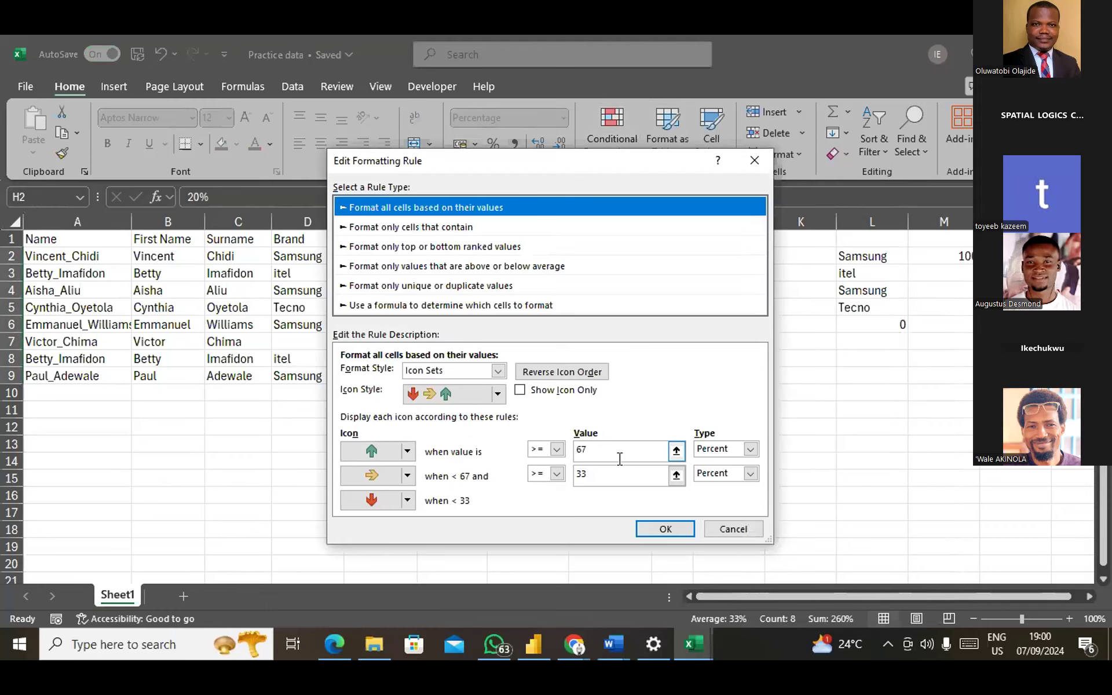
{"action": "left_click", "coordinate": [599, 449]}
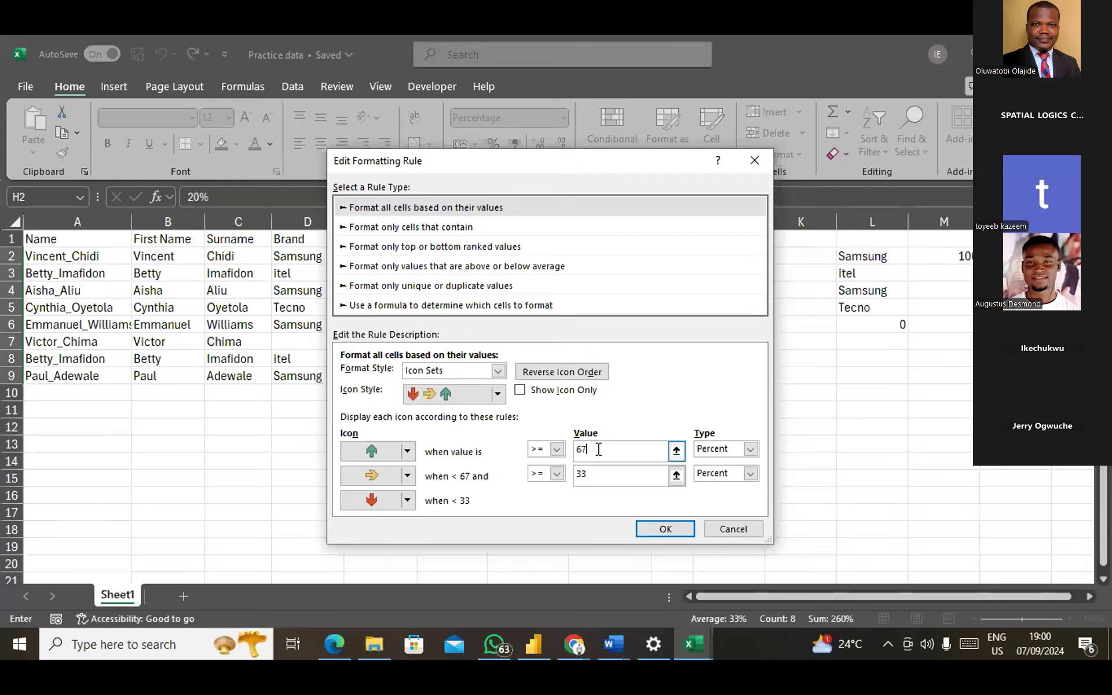
{"action": "key", "text": "BackSpace"}
{"action": "key", "text": "BackSpace"}
{"action": "type", "text": "75"}
{"action": "left_click", "coordinate": [607, 474]}
{"action": "key", "text": "BackSpace"}
{"action": "type", "text": "0"}
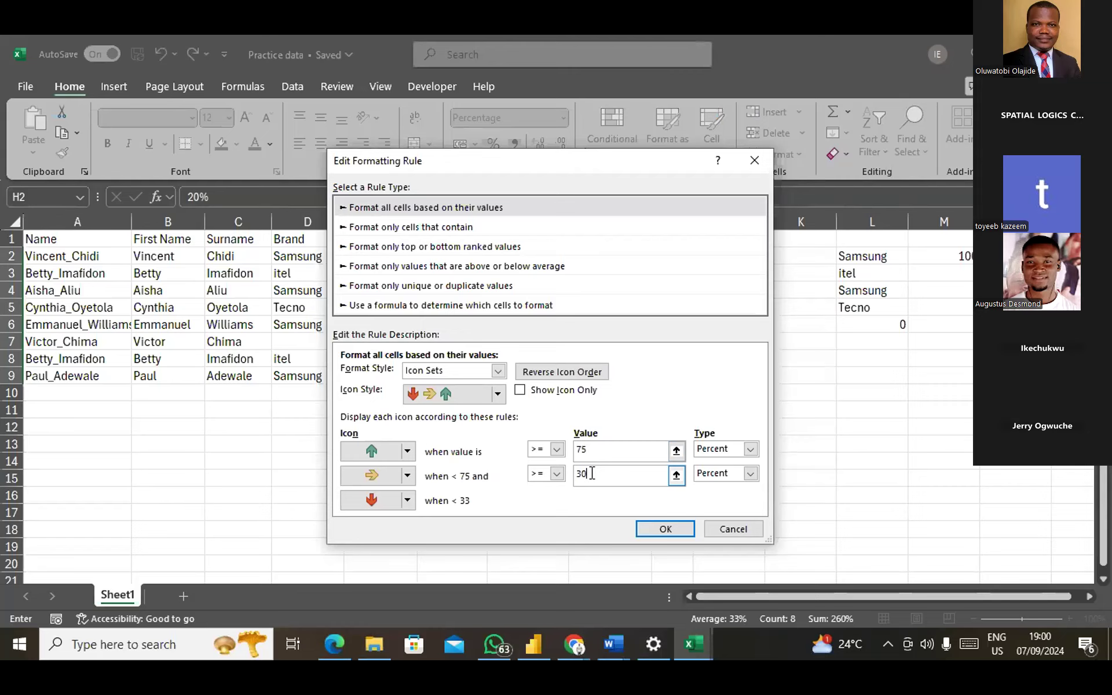
{"action": "left_click", "coordinate": [665, 528]}
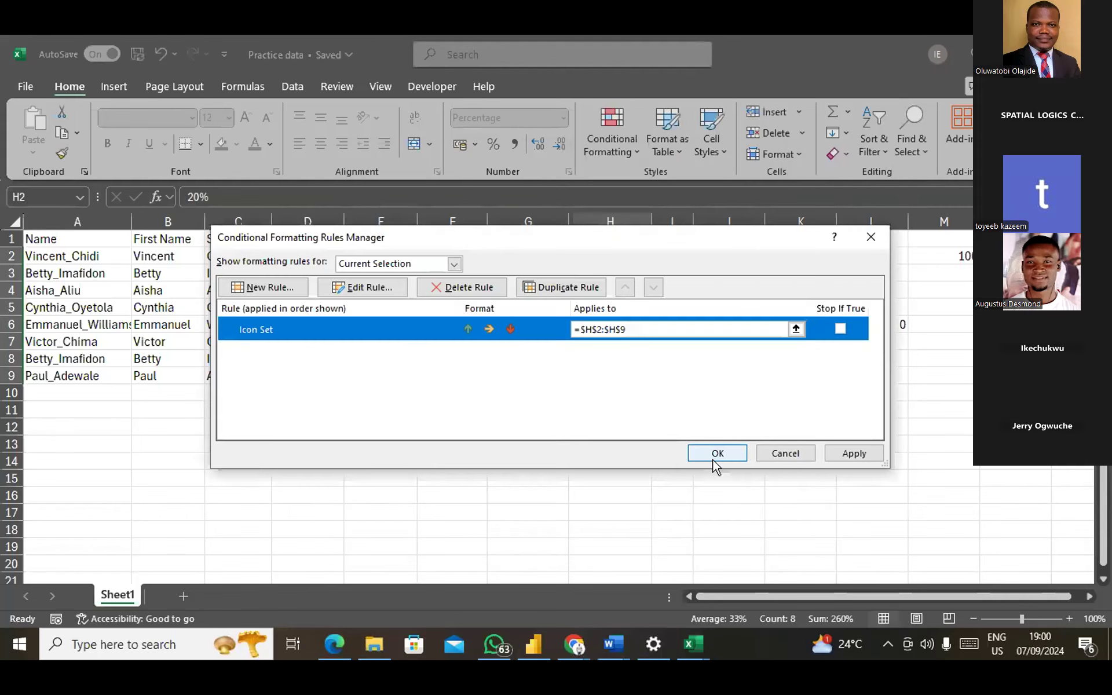
{"action": "left_click", "coordinate": [716, 454]}
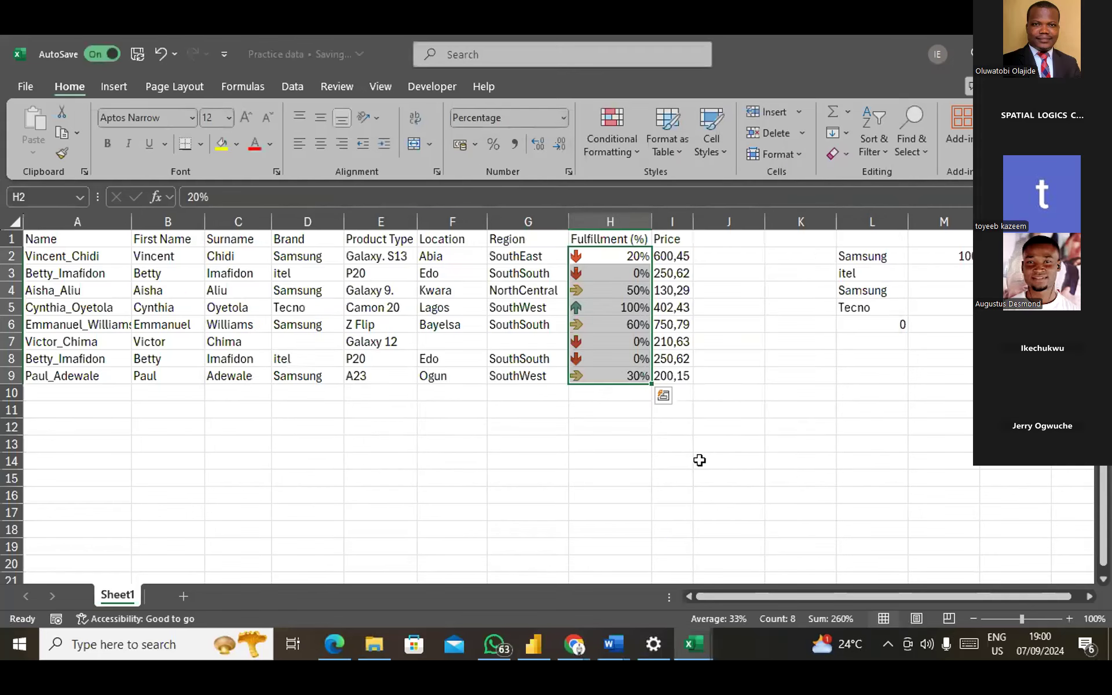
{"action": "left_click", "coordinate": [620, 457]}
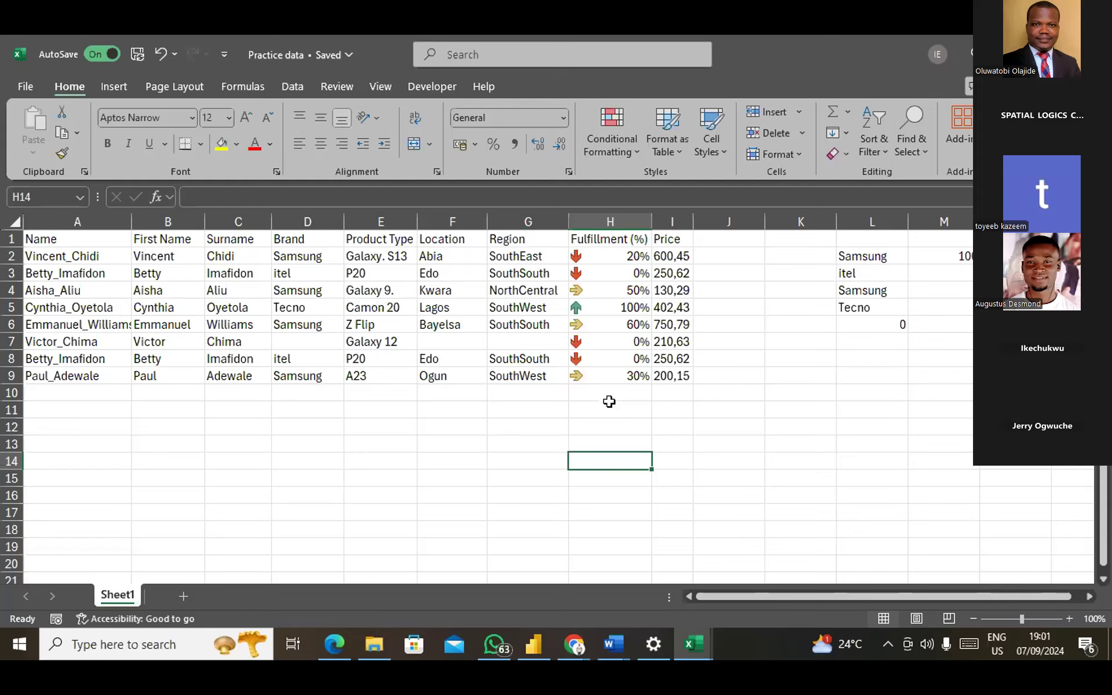
{"action": "left_click", "coordinate": [404, 337]}
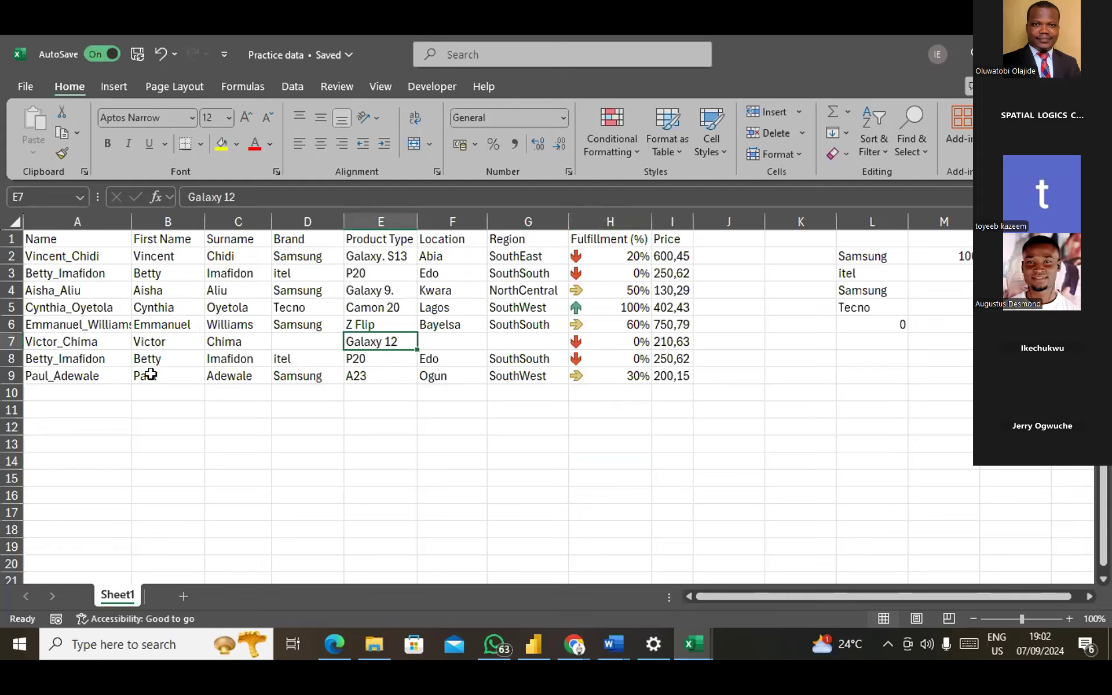
{"action": "left_click", "coordinate": [513, 374]}
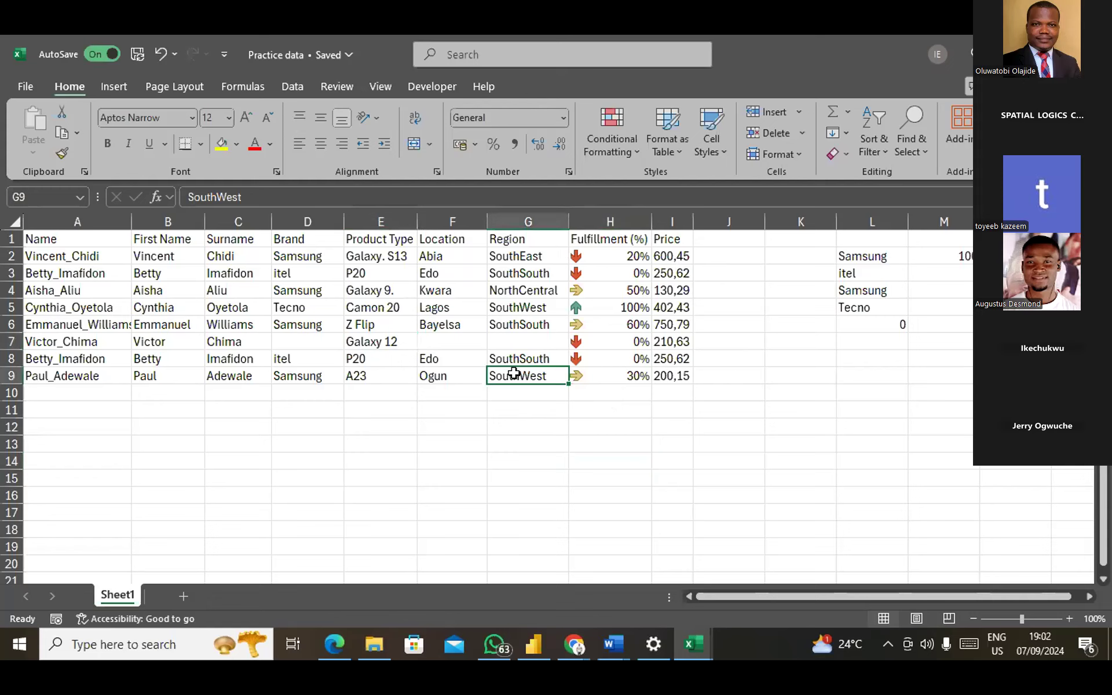
Select the blank cells in the data range A1:I9 with Go To Special and fill them yellow.
{"action": "key", "text": "ctrl+a"}
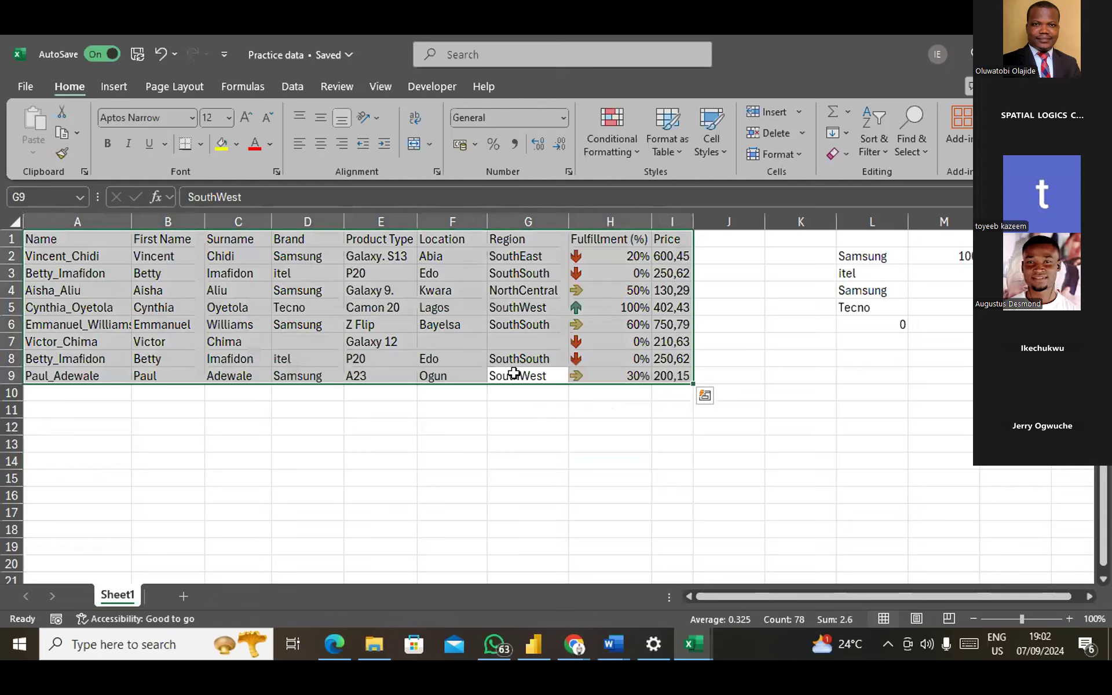
{"action": "key", "text": "ctrl+g"}
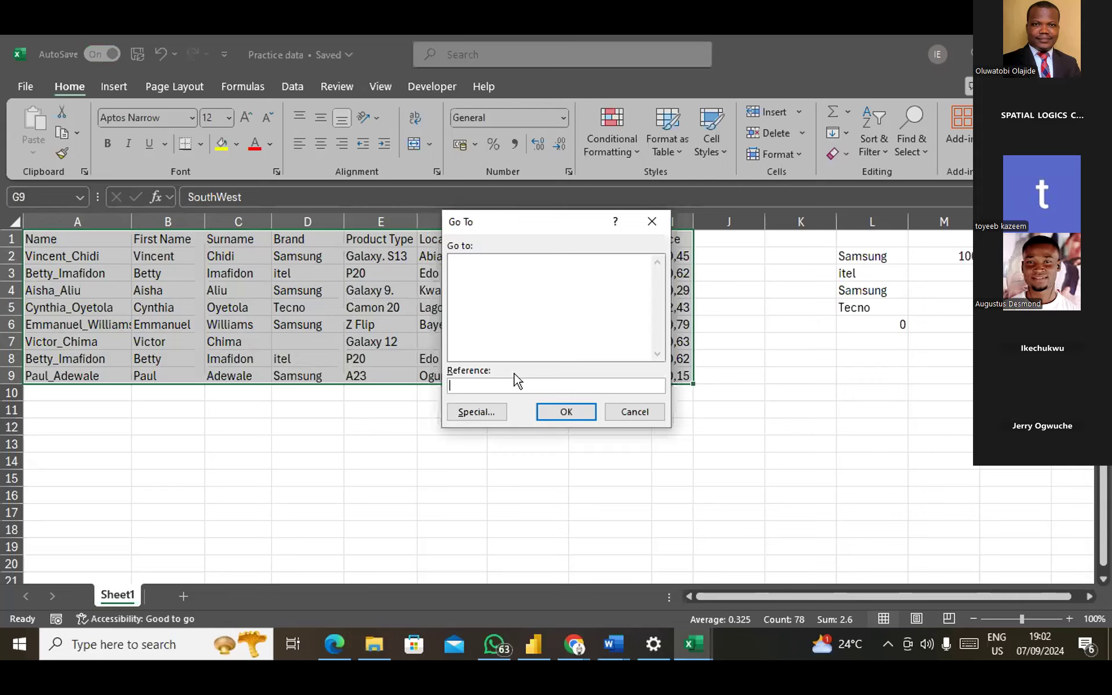
{"action": "left_click", "coordinate": [463, 414]}
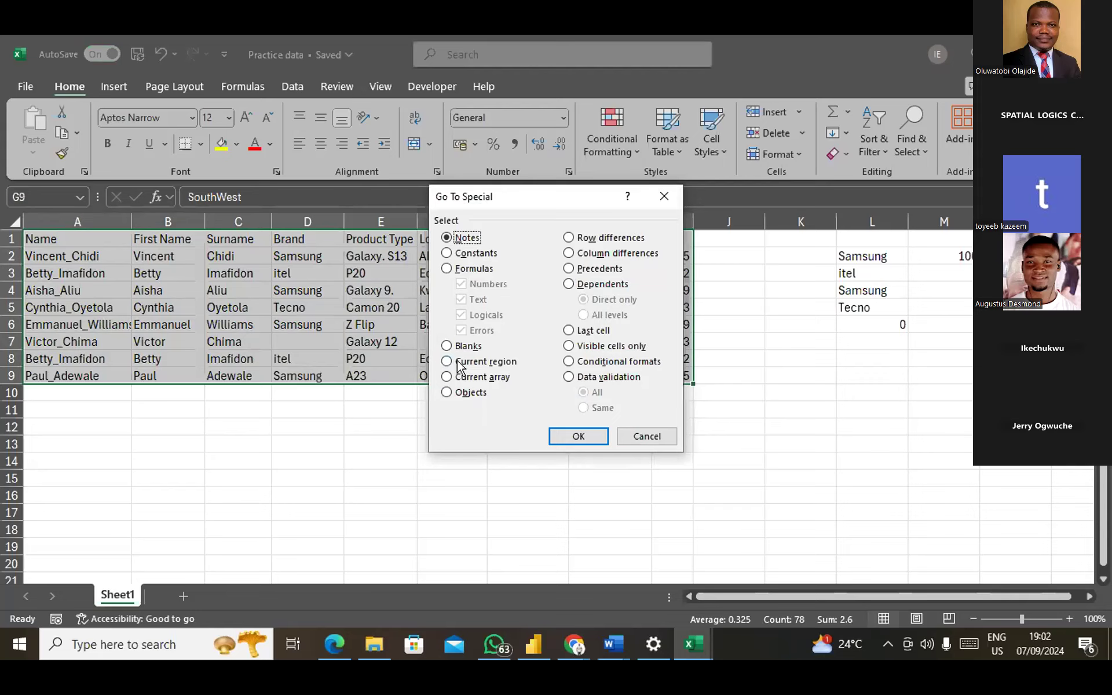
{"action": "left_click", "coordinate": [449, 348]}
{"action": "left_click", "coordinate": [568, 435]}
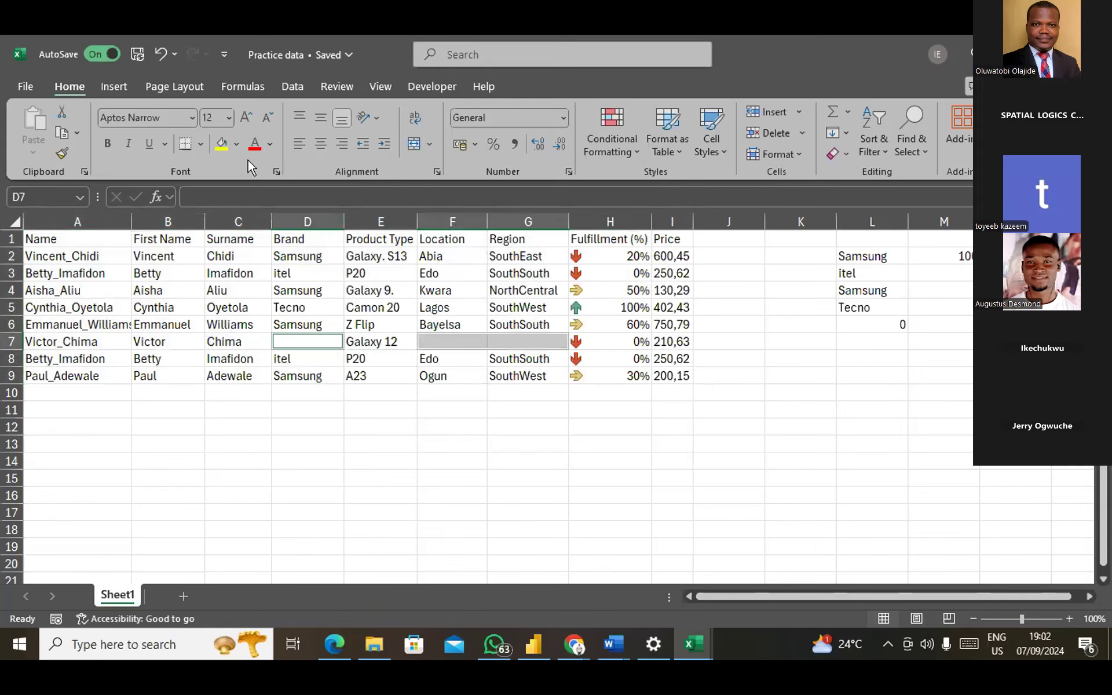
{"action": "left_click", "coordinate": [220, 145]}
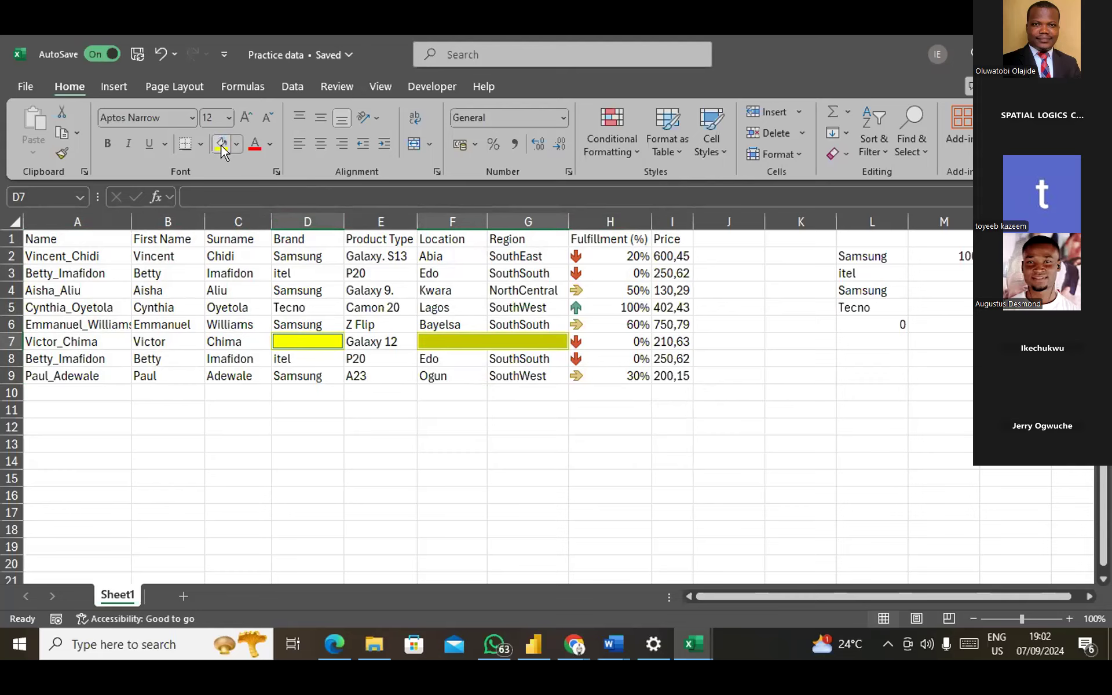
Delete the entire row containing the highlighted blanks, and undo the deletion, the yellow fill and the preceding icon rule edit.
{"action": "key", "text": "ctrl+minus"}
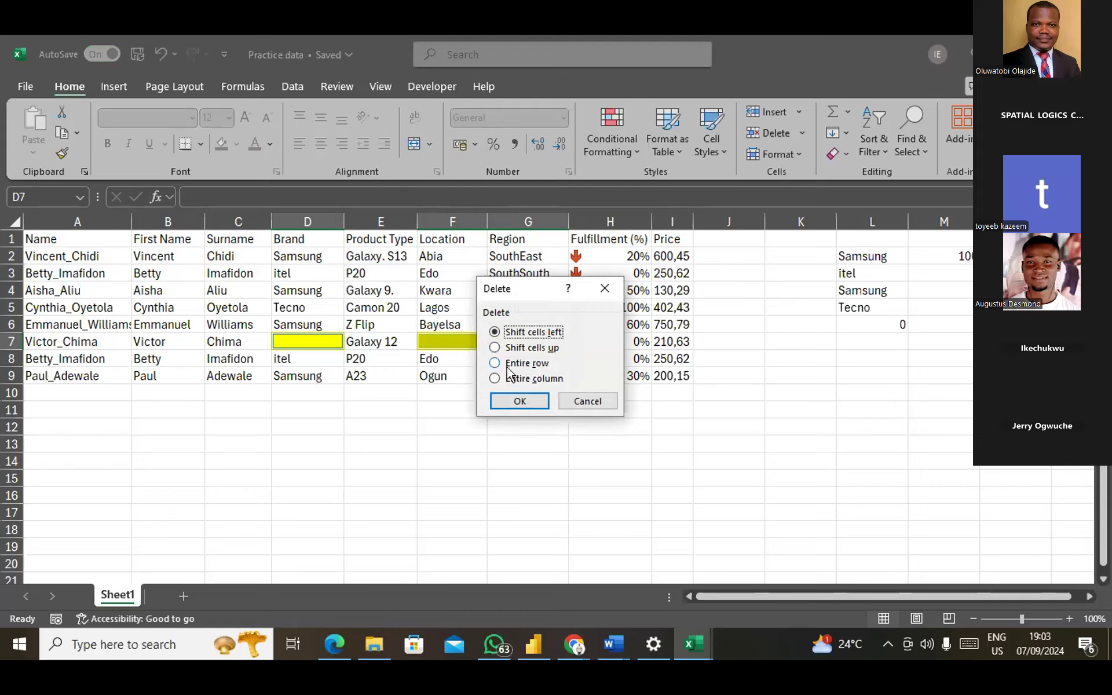
{"action": "left_click", "coordinate": [496, 364]}
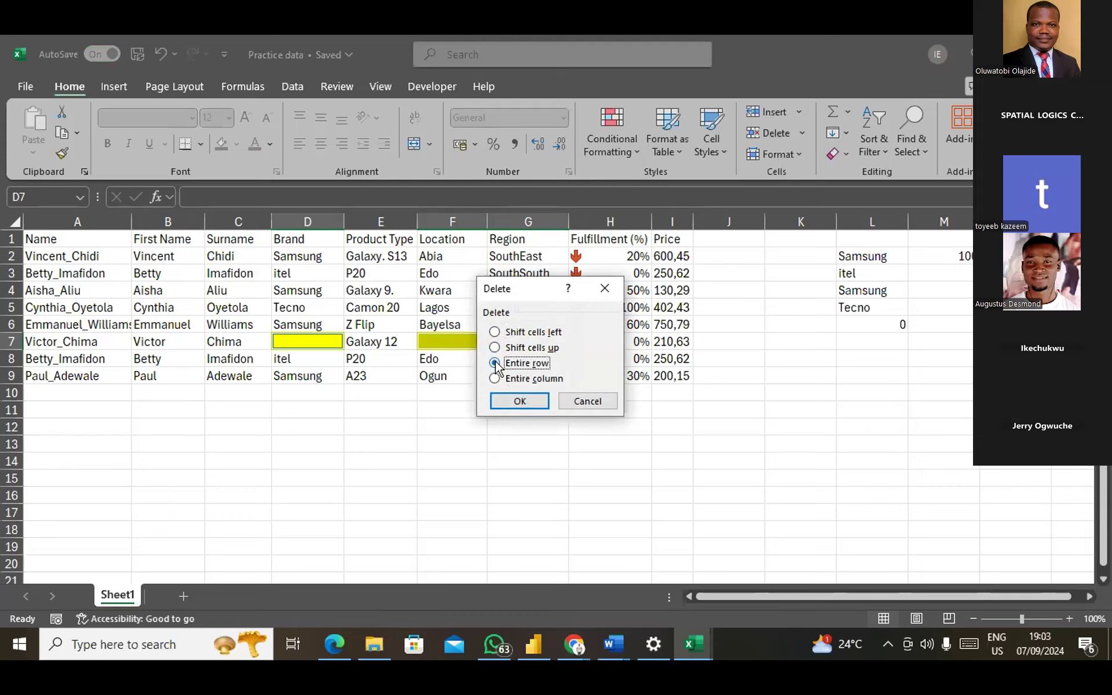
{"action": "left_click", "coordinate": [519, 401]}
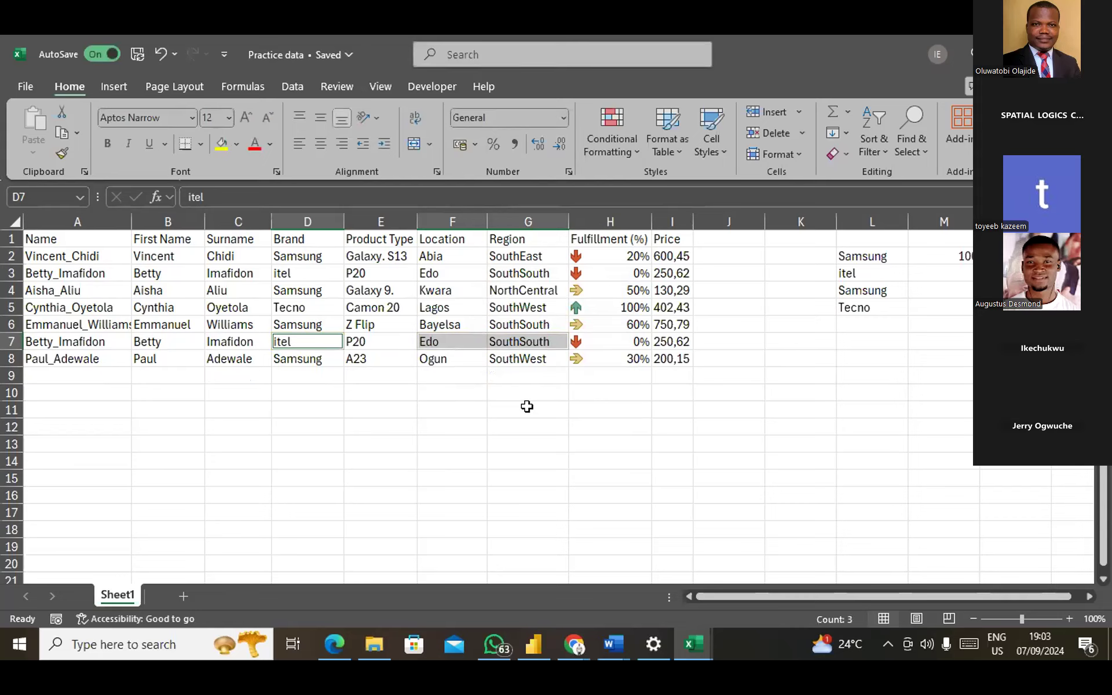
{"action": "key", "text": "ctrl+z"}
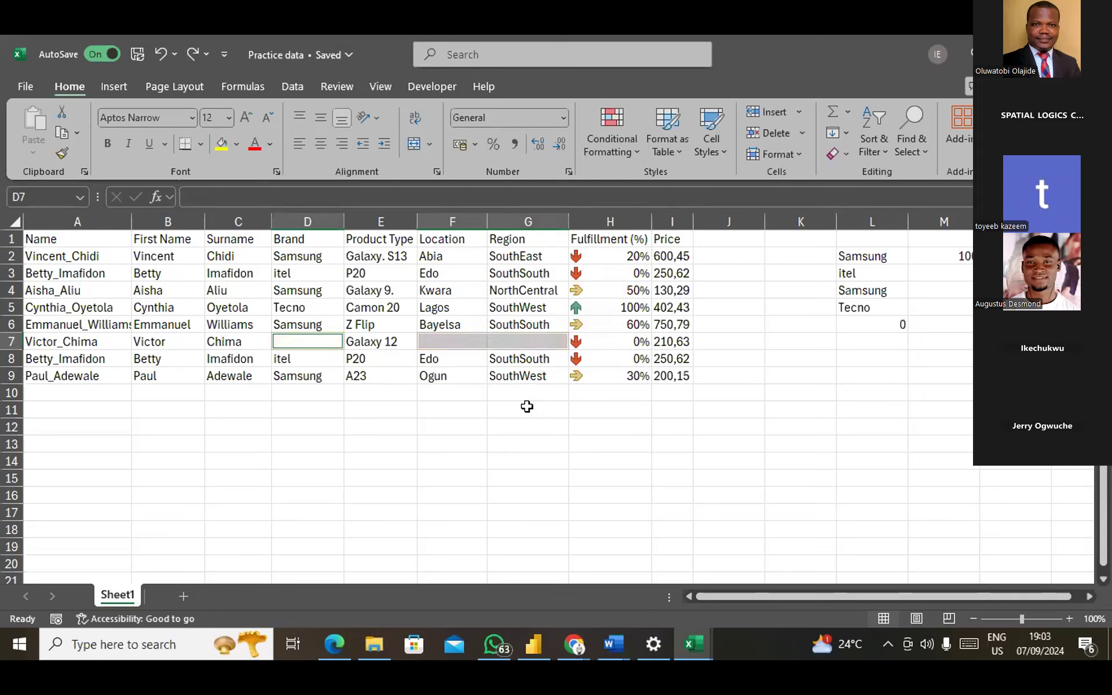
{"action": "key", "text": "ctrl+z"}
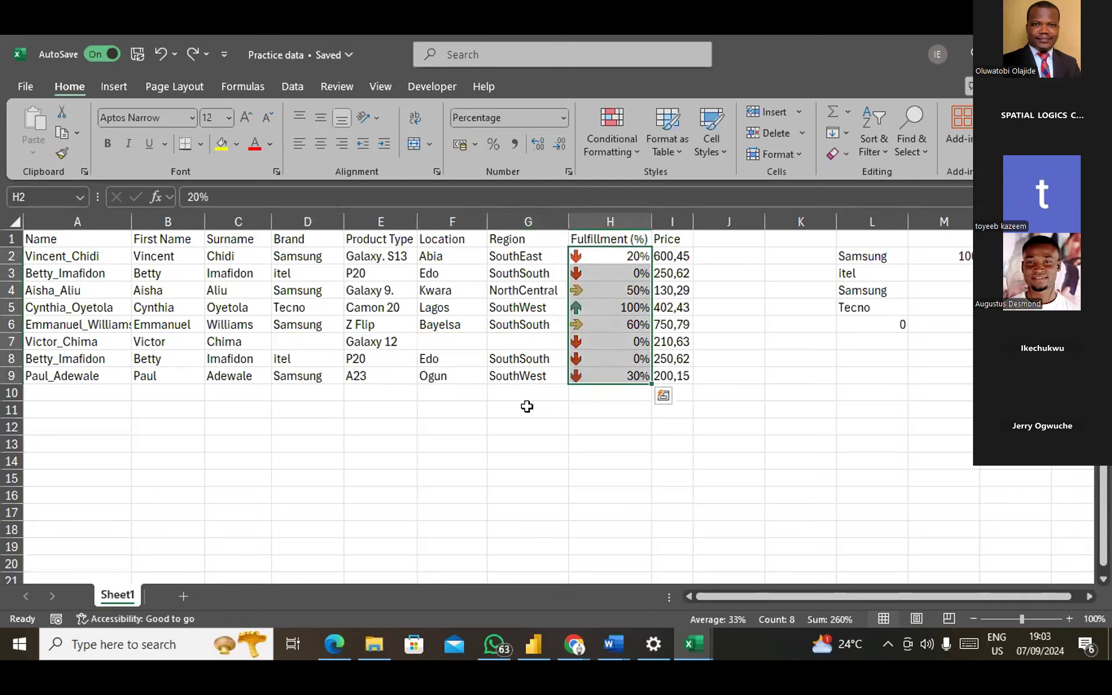
Select the blank cells in A1:I9 again with Go To Special and highlight them with a light blue fill.
{"action": "key", "text": "ctrl+a"}
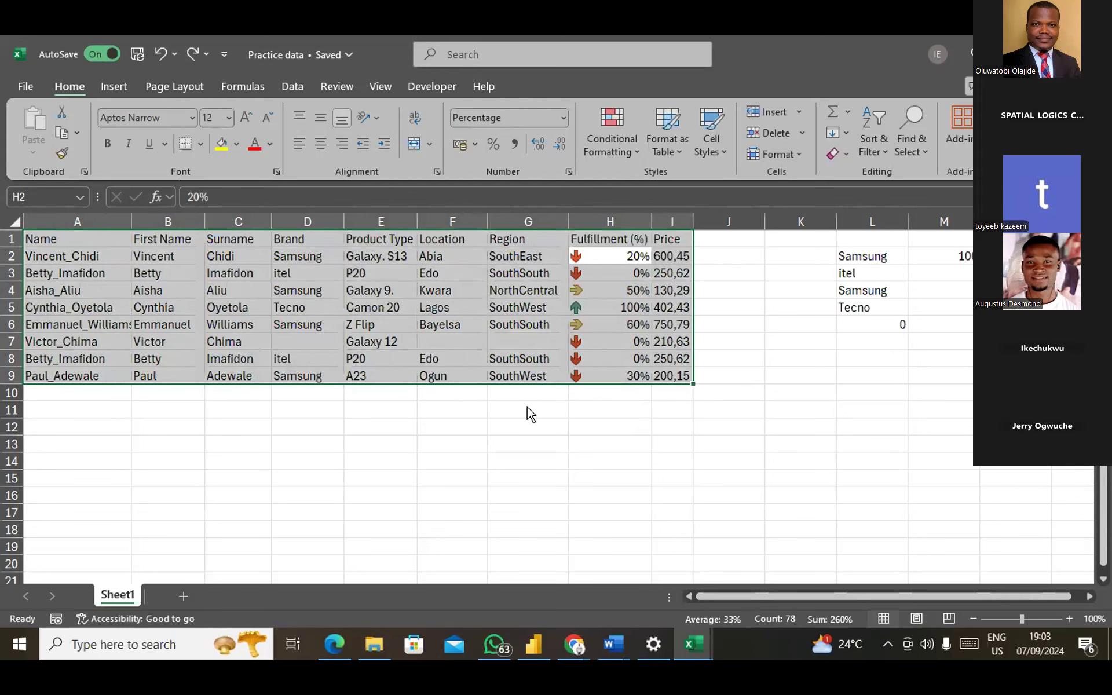
{"action": "key", "text": "ctrl+g"}
{"action": "left_click", "coordinate": [466, 412]}
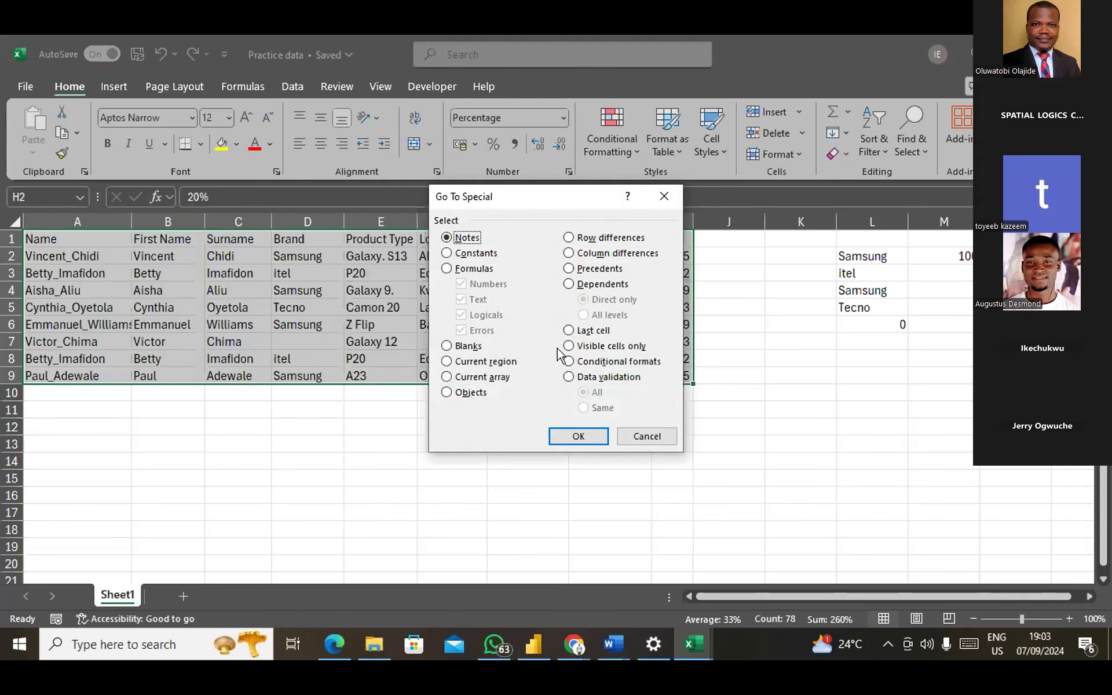
{"action": "left_click", "coordinate": [446, 347]}
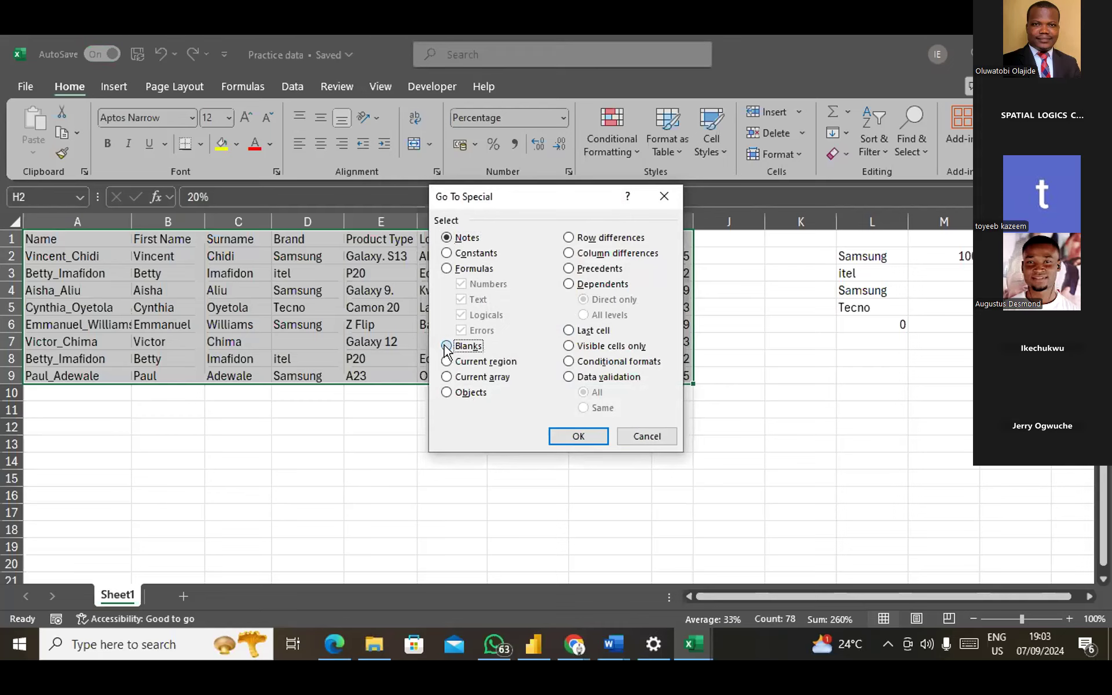
{"action": "left_click", "coordinate": [578, 435]}
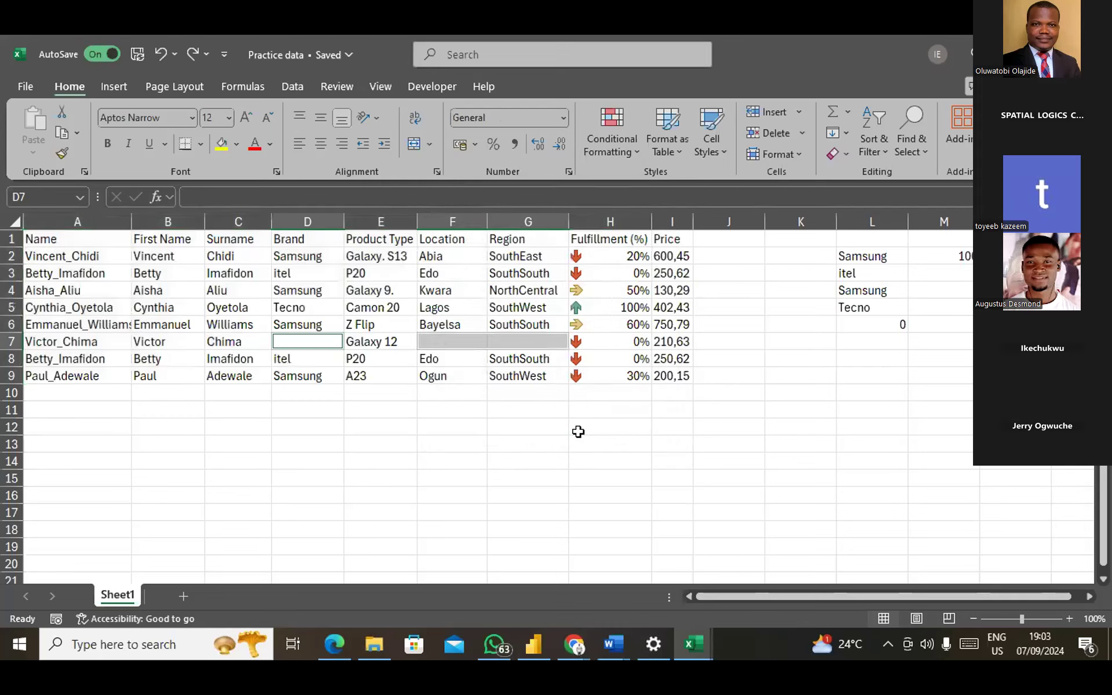
{"action": "left_click", "coordinate": [220, 146]}
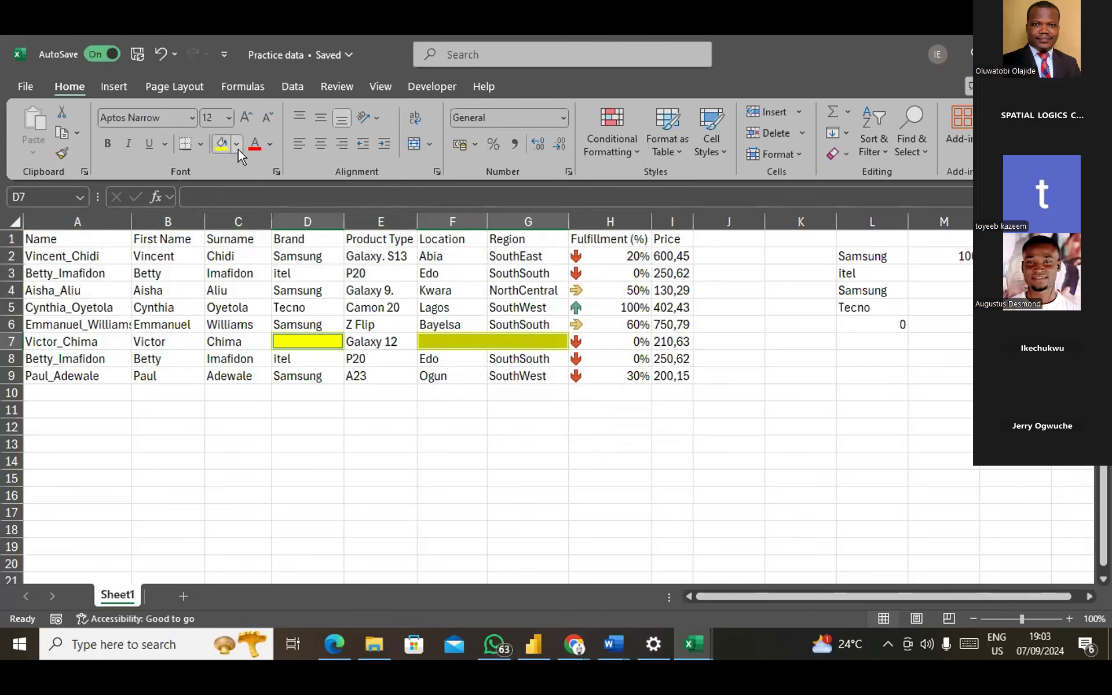
{"action": "left_click", "coordinate": [238, 149]}
{"action": "left_click", "coordinate": [304, 296]}
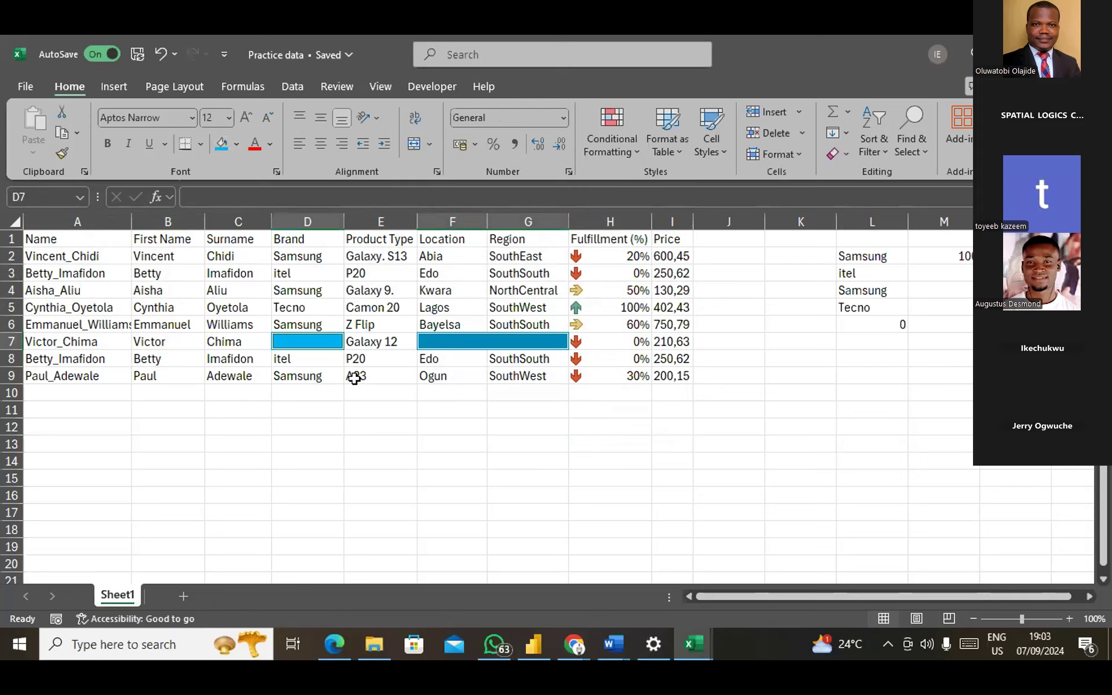
Delete the entire row that contains the selected blank cells.
{"action": "key", "text": "ctrl+minus"}
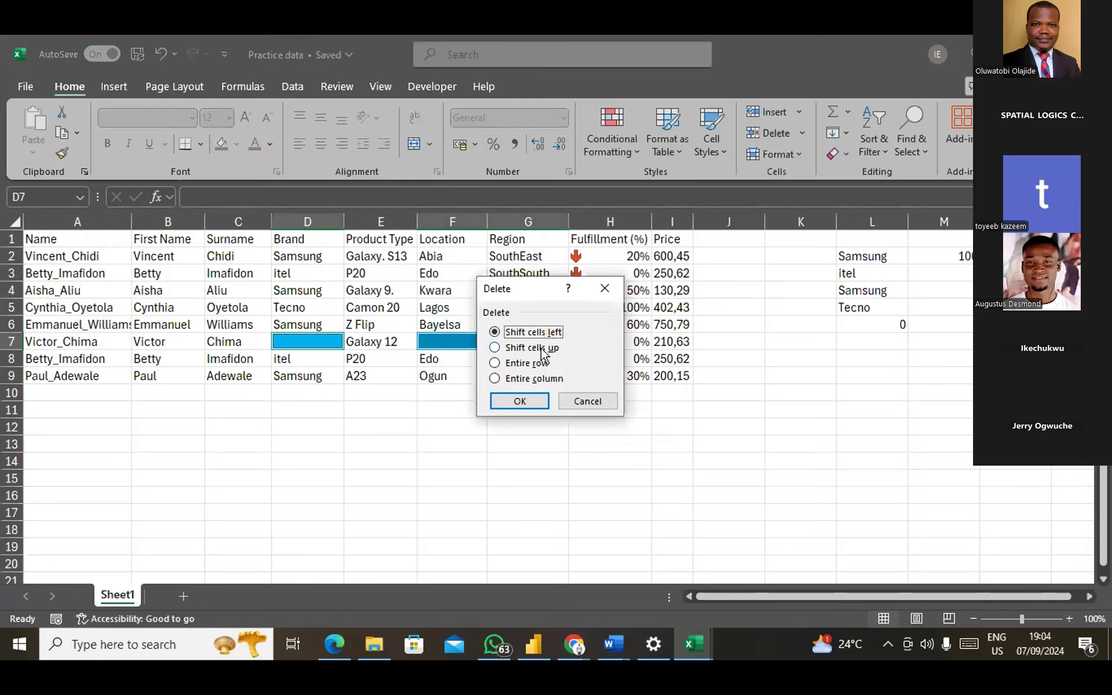
{"action": "left_click", "coordinate": [495, 365]}
{"action": "left_click", "coordinate": [519, 401]}
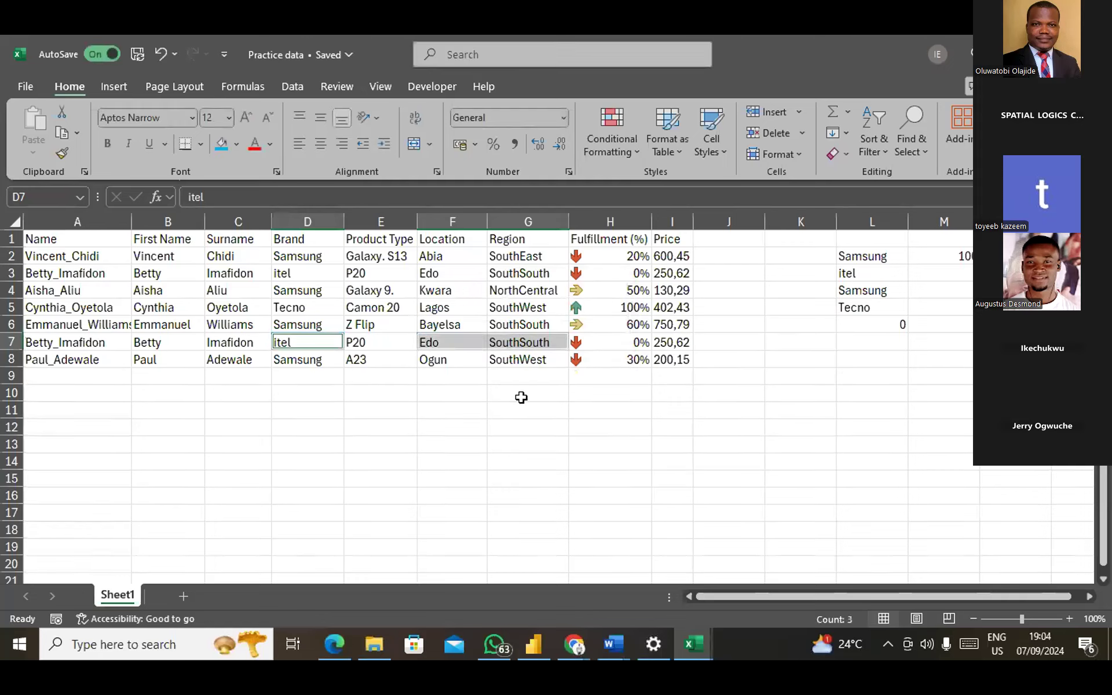
Highlight duplicate values in the First Name column using conditional formatting with Light Red Fill with Dark Red Text.
{"action": "left_click", "coordinate": [327, 276]}
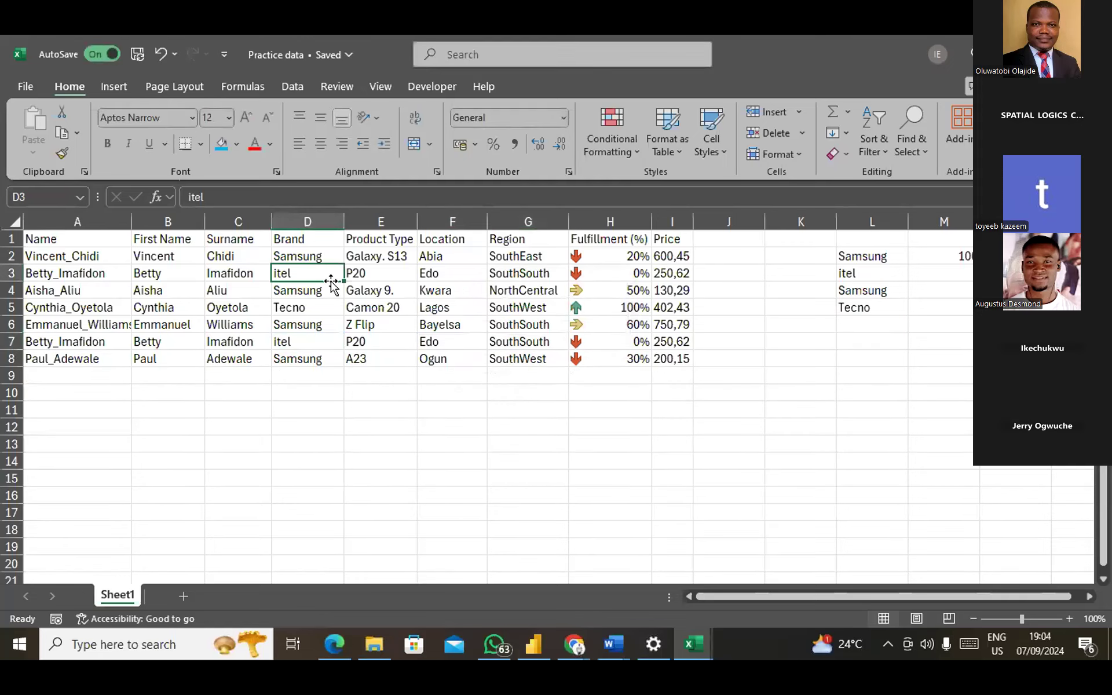
{"action": "left_click", "coordinate": [217, 336]}
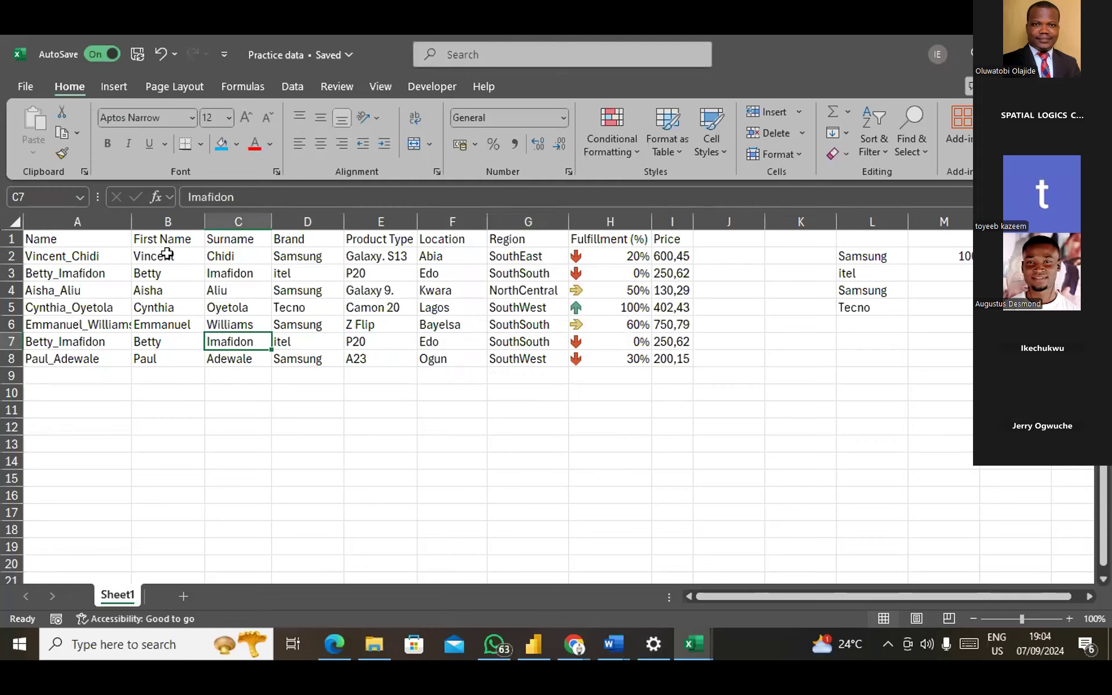
{"action": "left_click", "coordinate": [181, 221]}
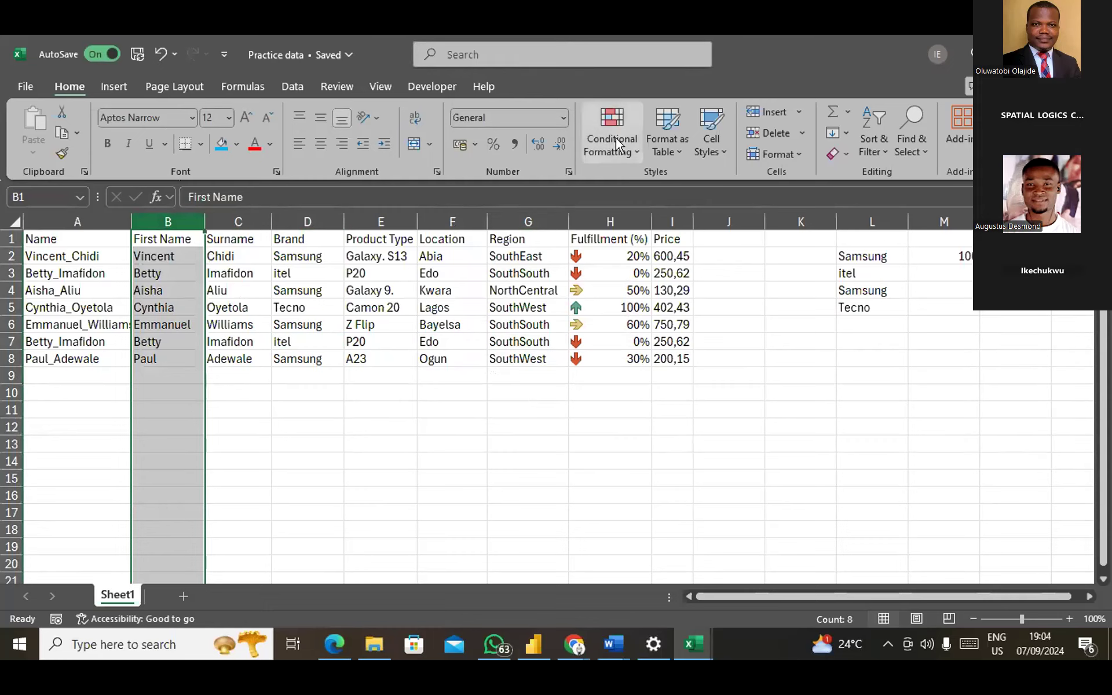
{"action": "left_click", "coordinate": [627, 152]}
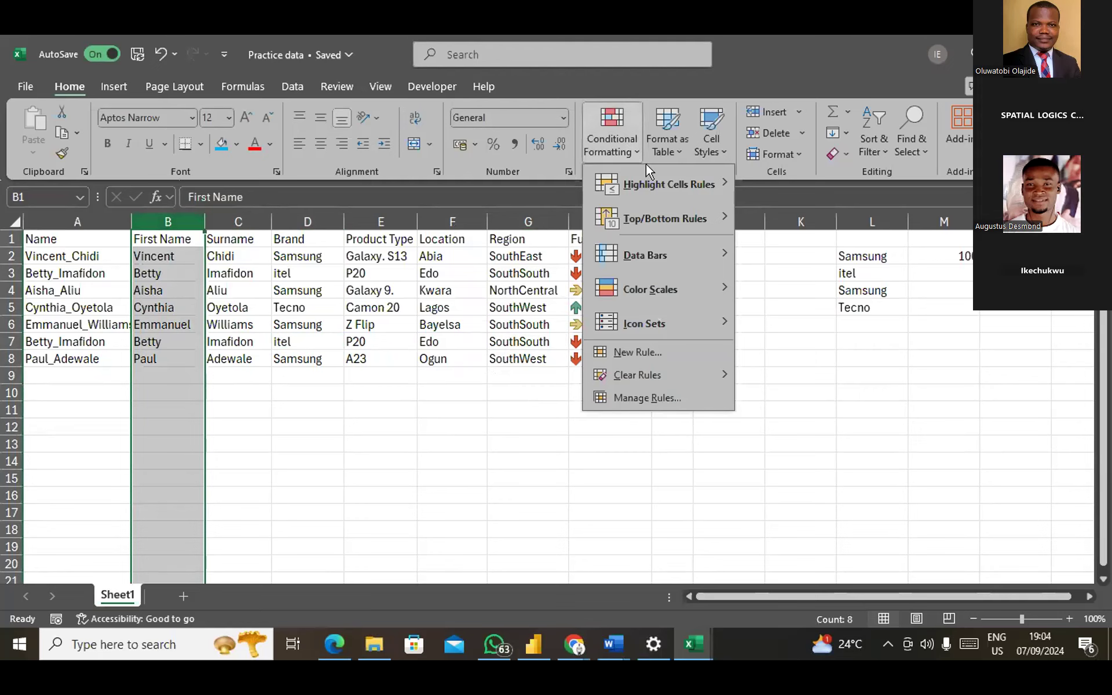
{"action": "mouse_move", "coordinate": [670, 185]}
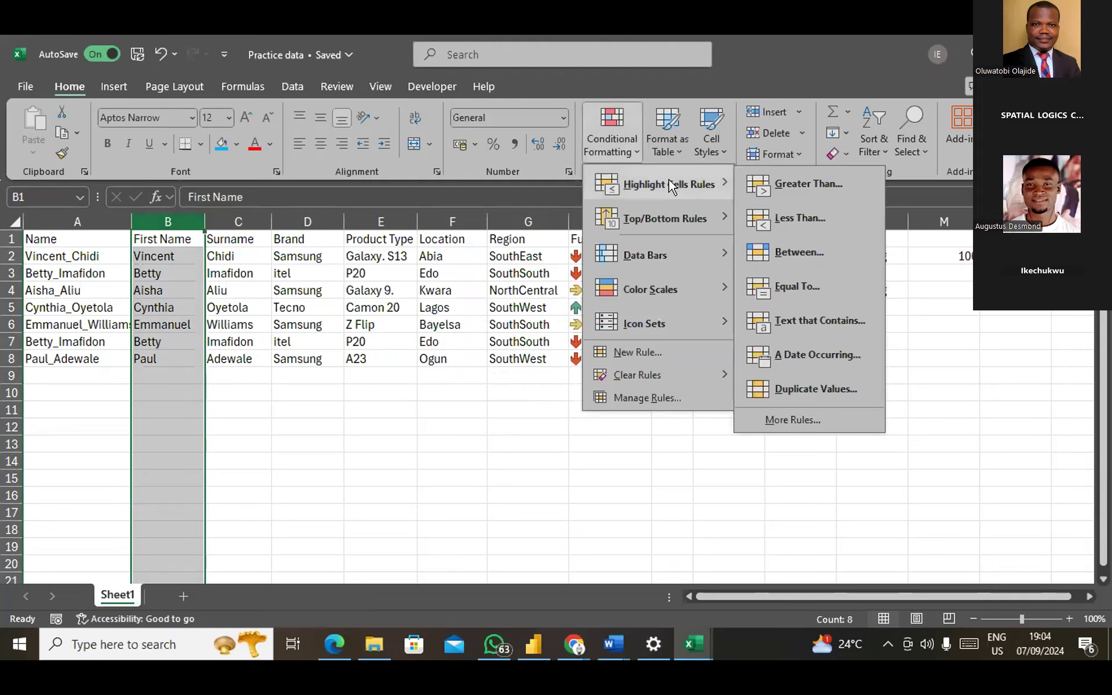
{"action": "left_click", "coordinate": [846, 384]}
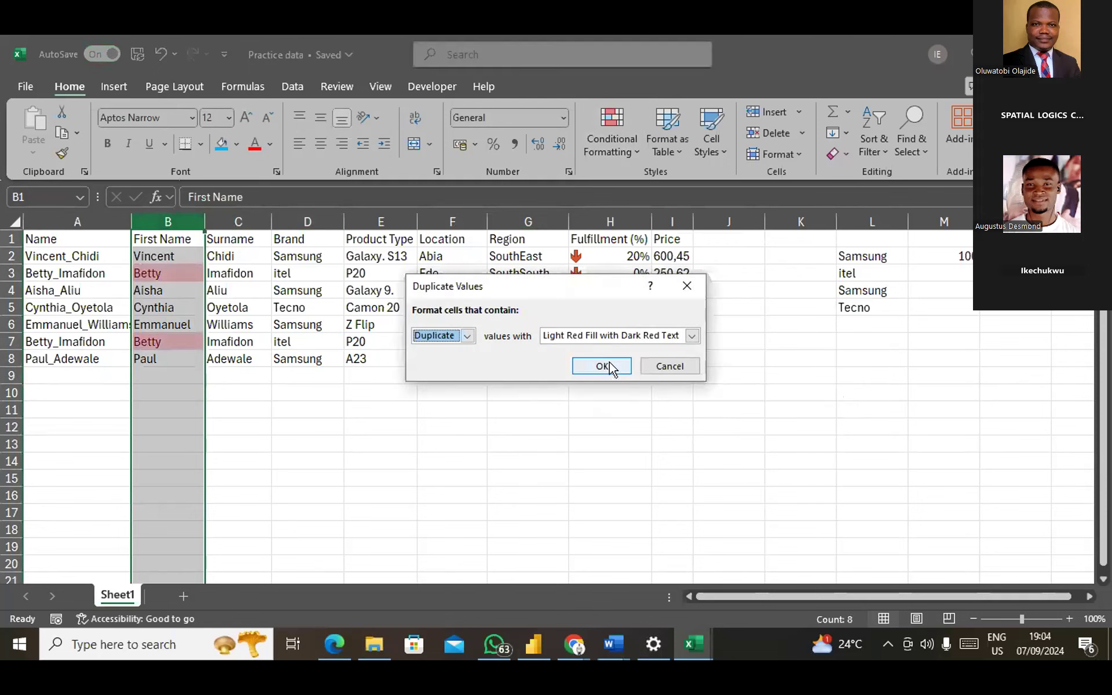
{"action": "left_click", "coordinate": [609, 364]}
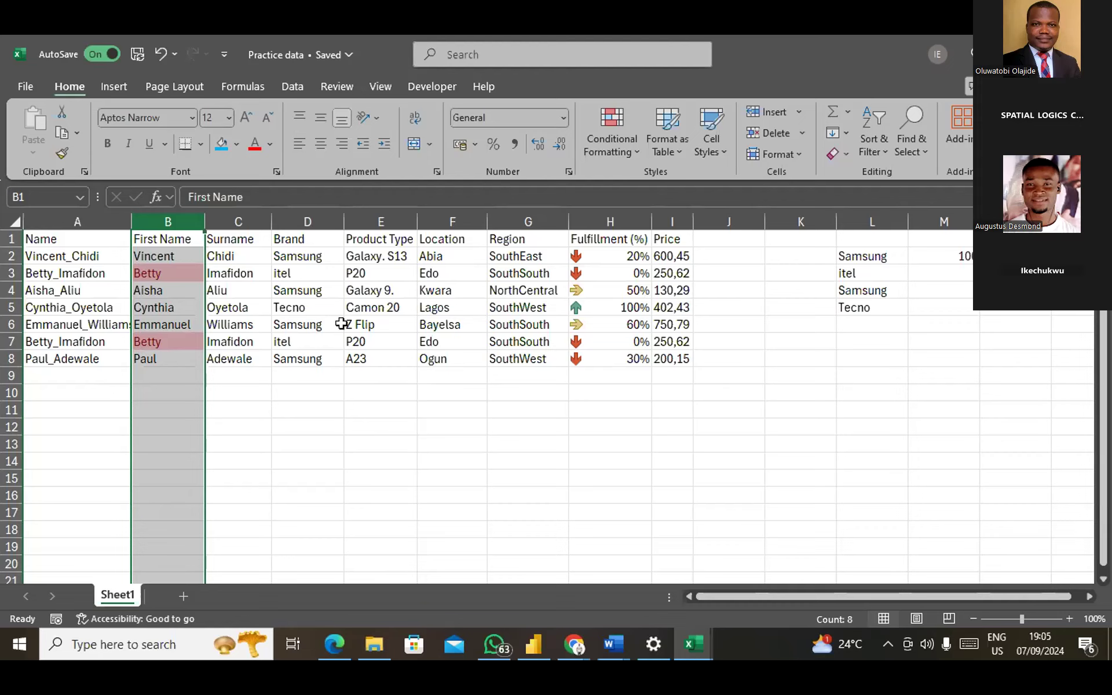
Remove duplicate rows from the table, expanding the selection and comparing all columns with headers included.
{"action": "left_click", "coordinate": [292, 87]}
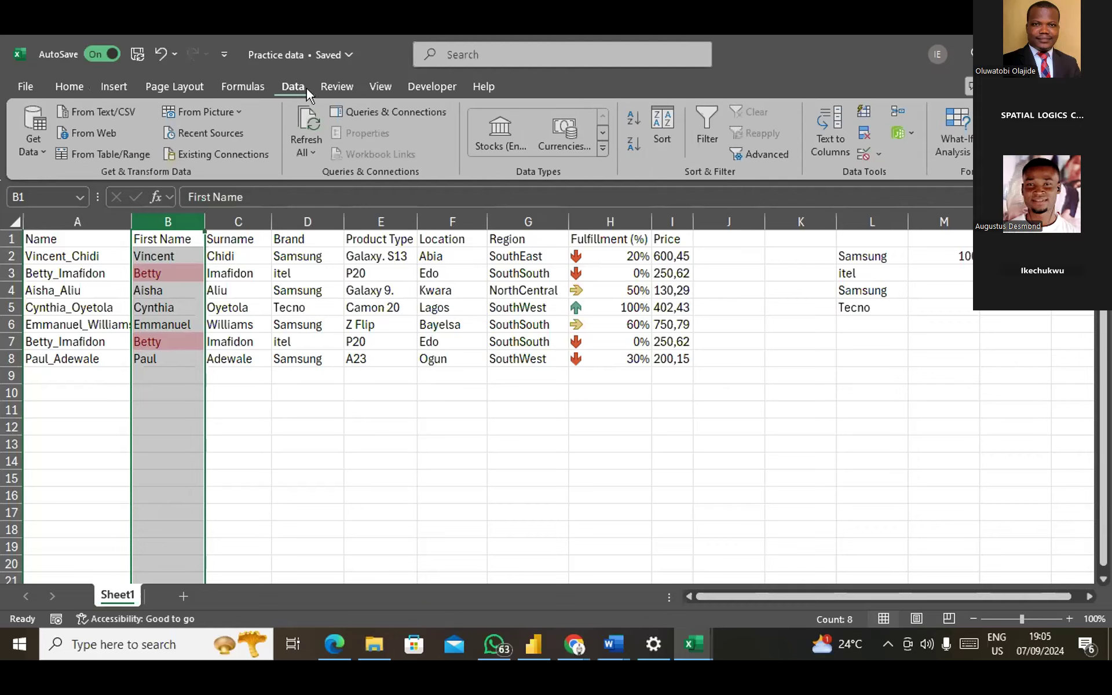
{"action": "left_click", "coordinate": [865, 133]}
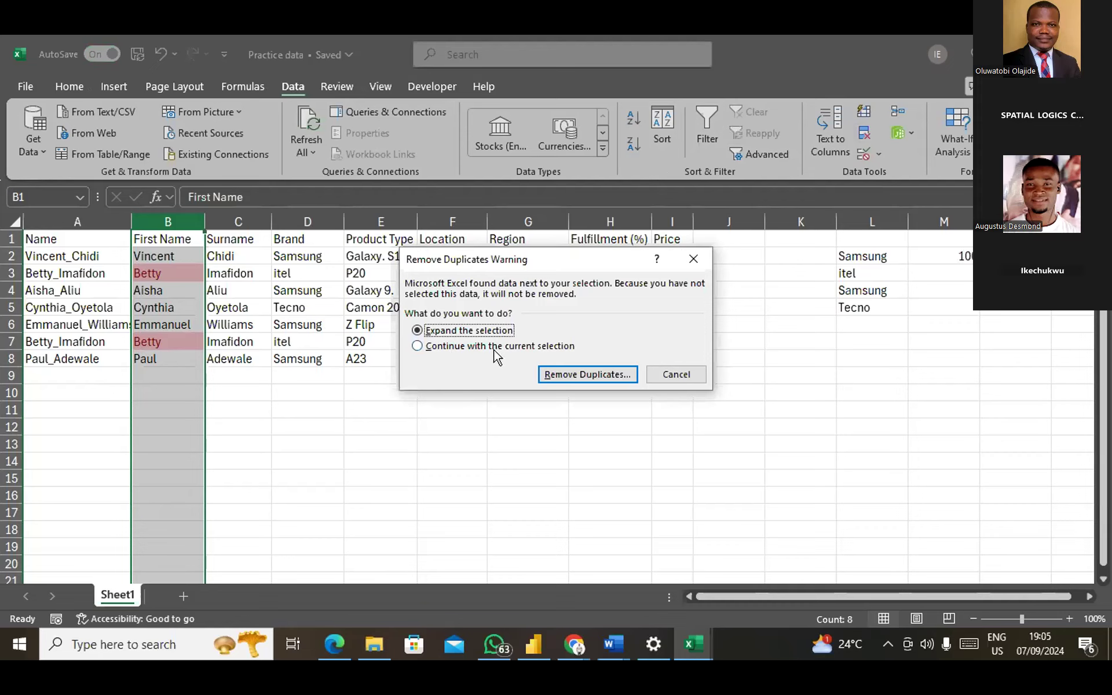
{"action": "left_click", "coordinate": [607, 377]}
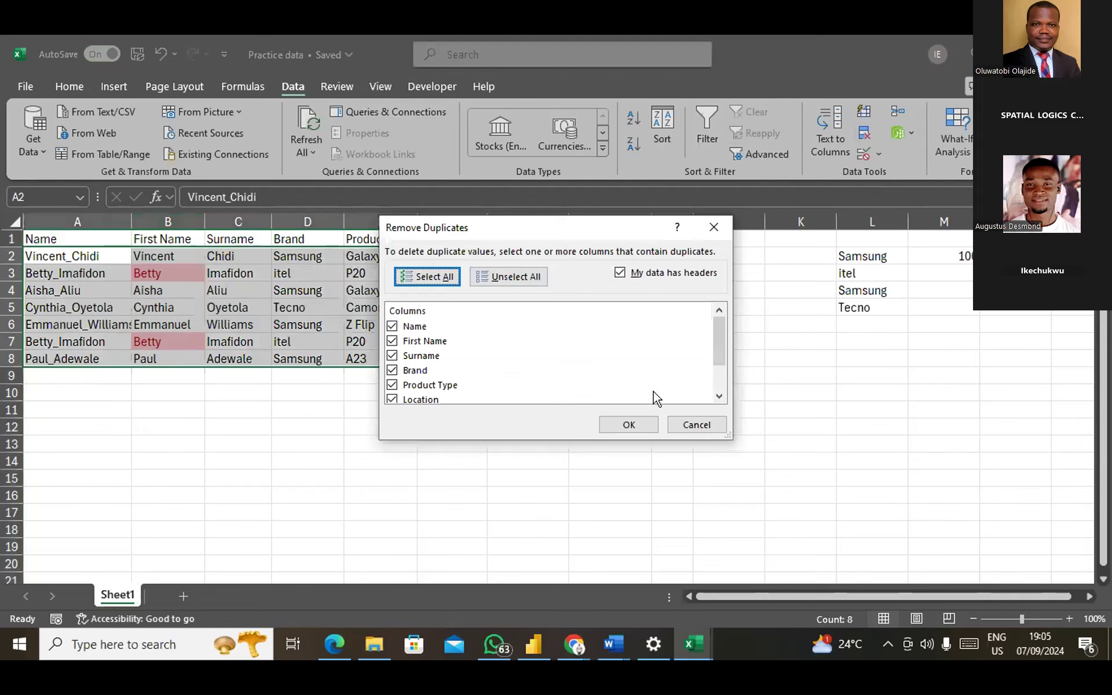
{"action": "left_click", "coordinate": [628, 426]}
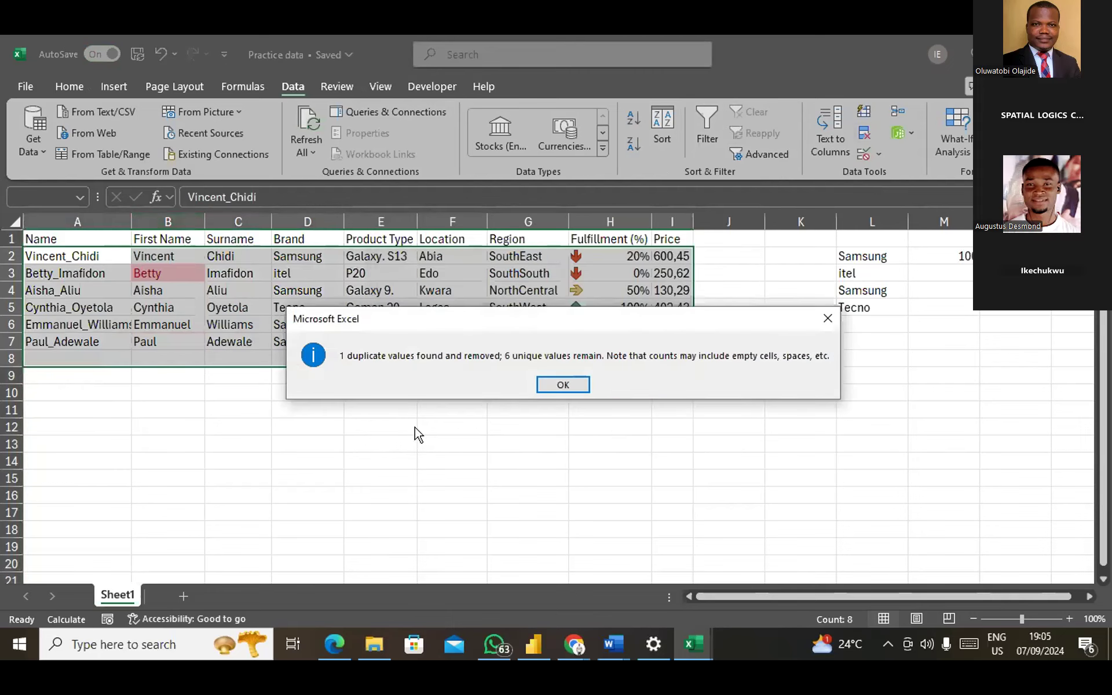
{"action": "left_click", "coordinate": [563, 385]}
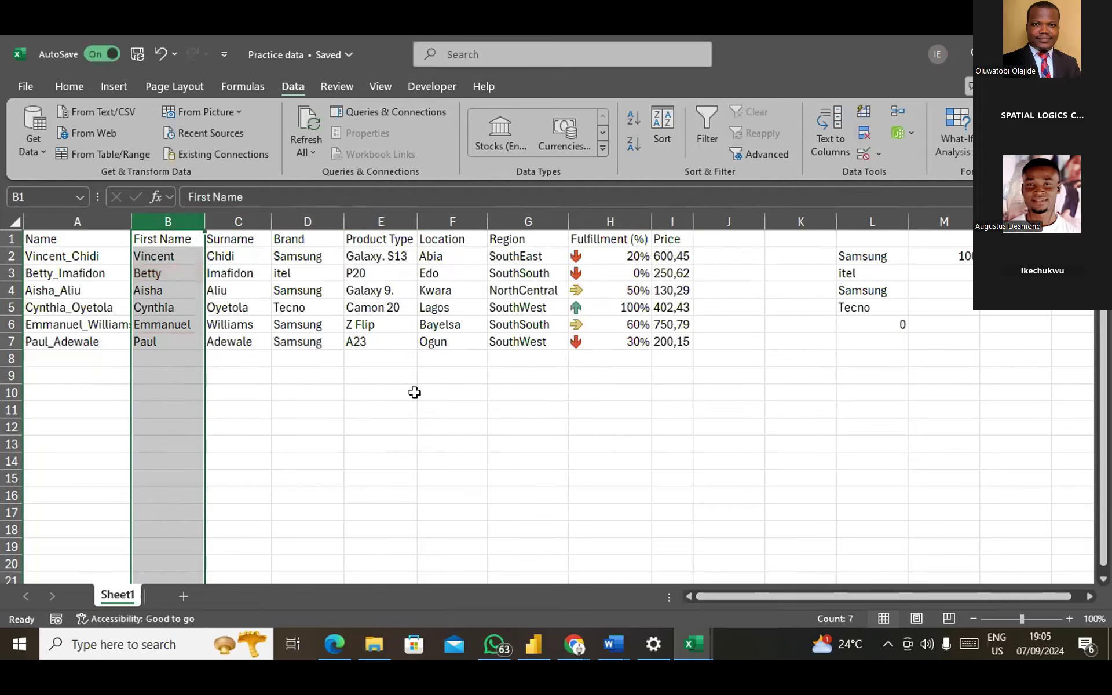
{"action": "left_click", "coordinate": [307, 403]}
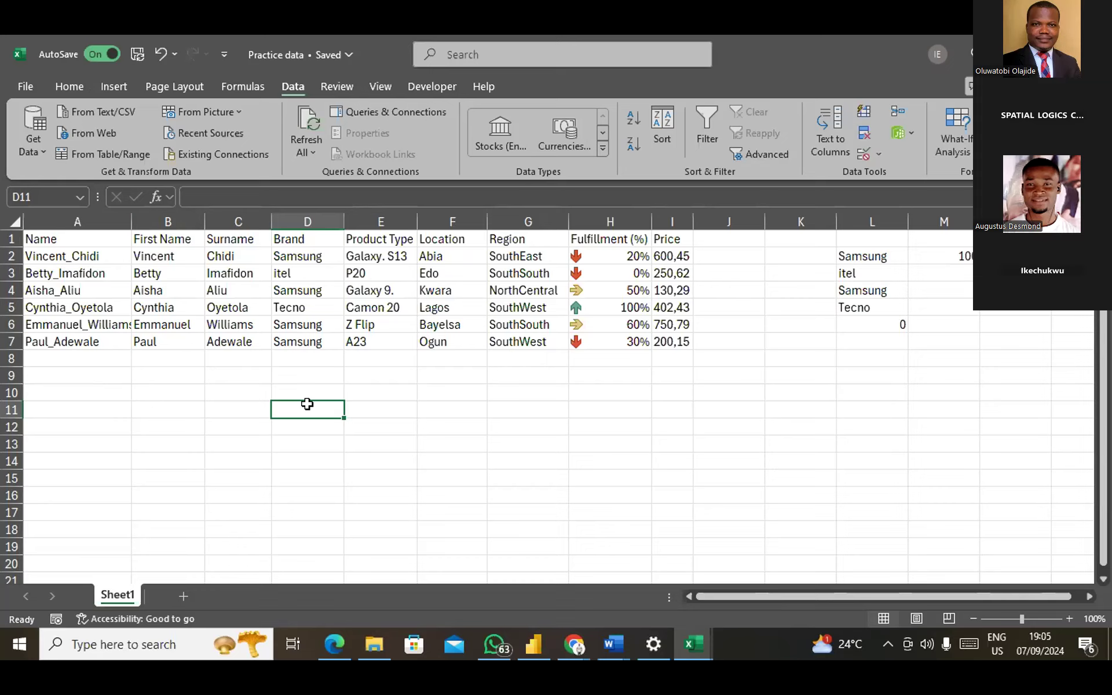
Dismiss the Chrome waiting-room notification and select the first Price value in I2.
{"action": "left_click", "coordinate": [60, 90]}
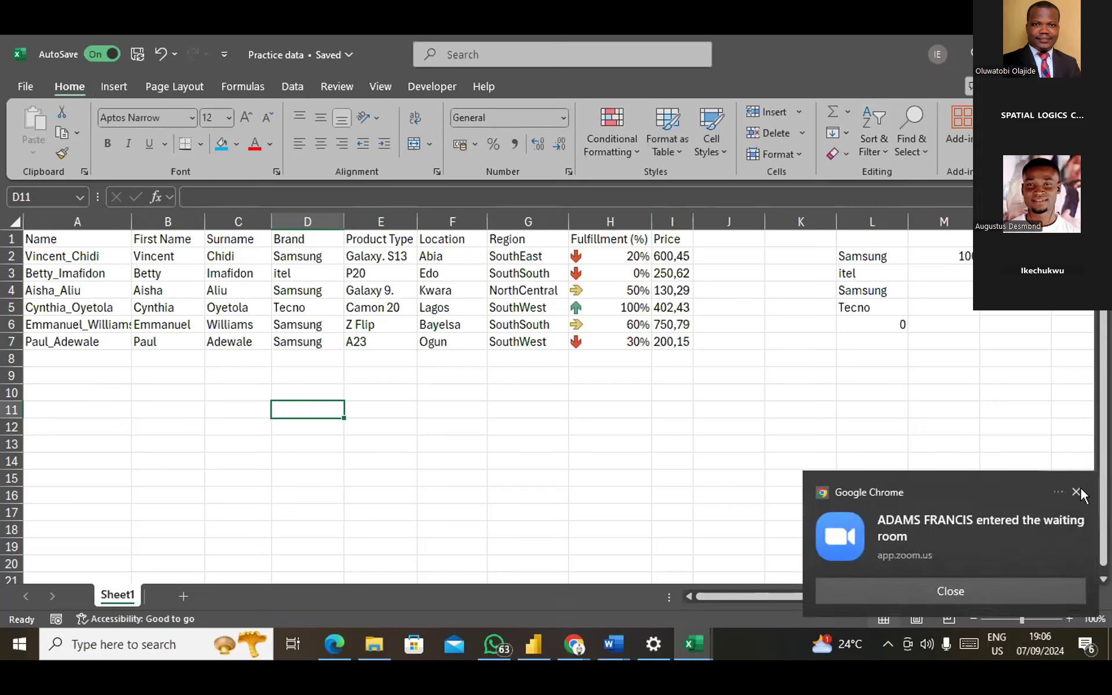
{"action": "left_click", "coordinate": [1057, 491]}
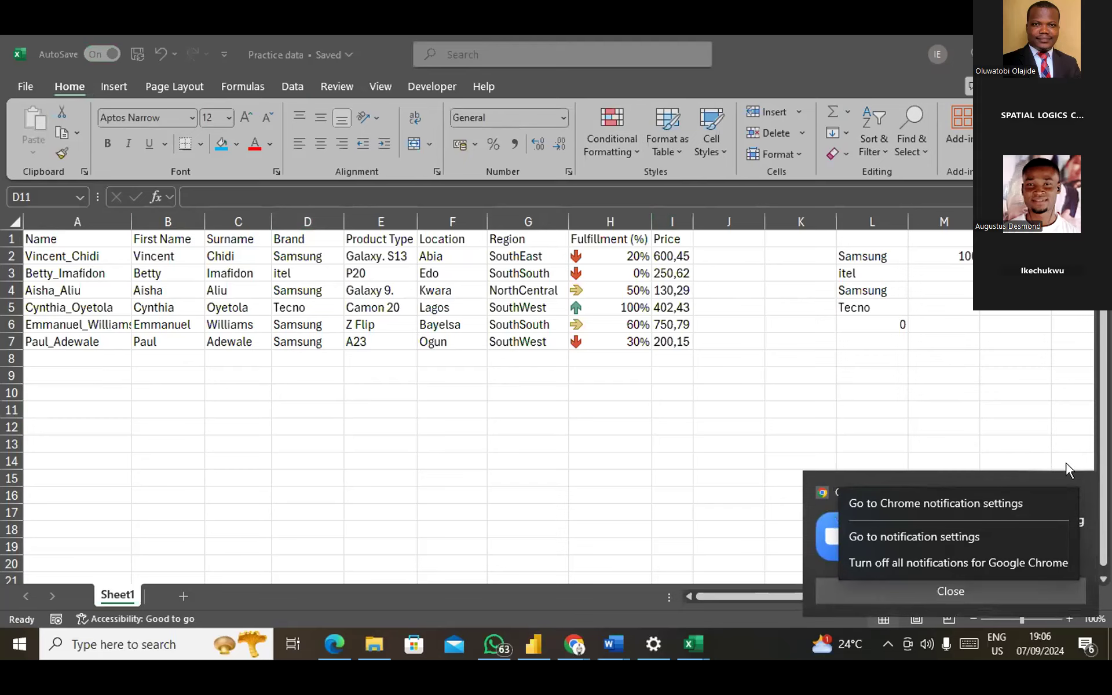
{"action": "key", "text": "Escape"}
{"action": "left_click", "coordinate": [1079, 489]}
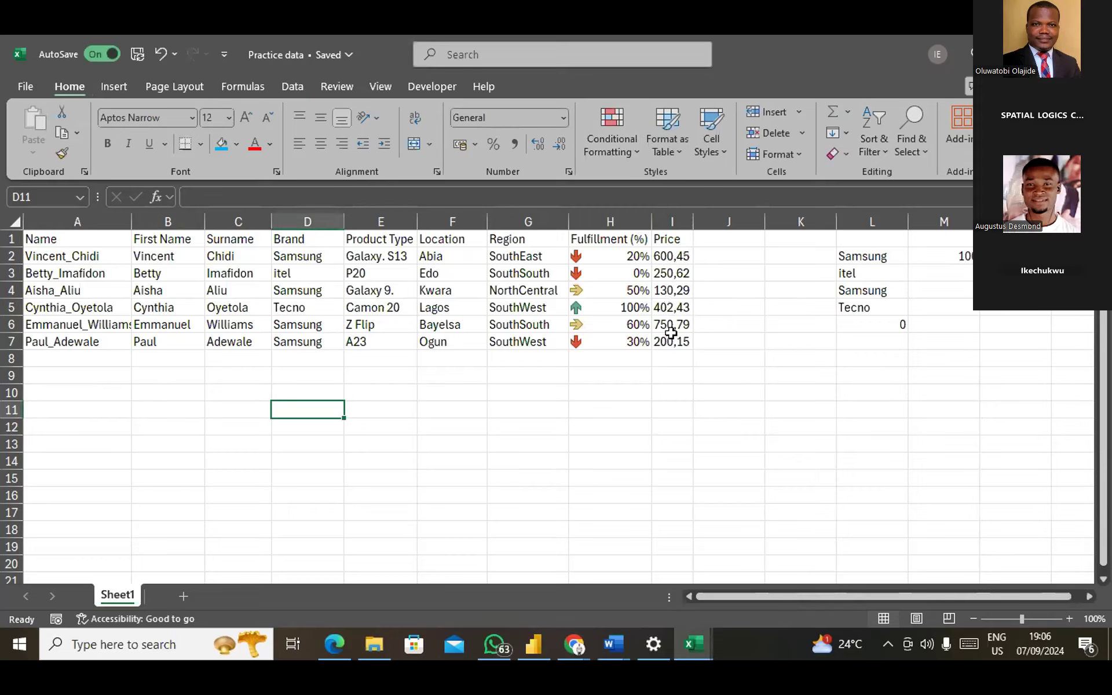
{"action": "left_click", "coordinate": [668, 257]}
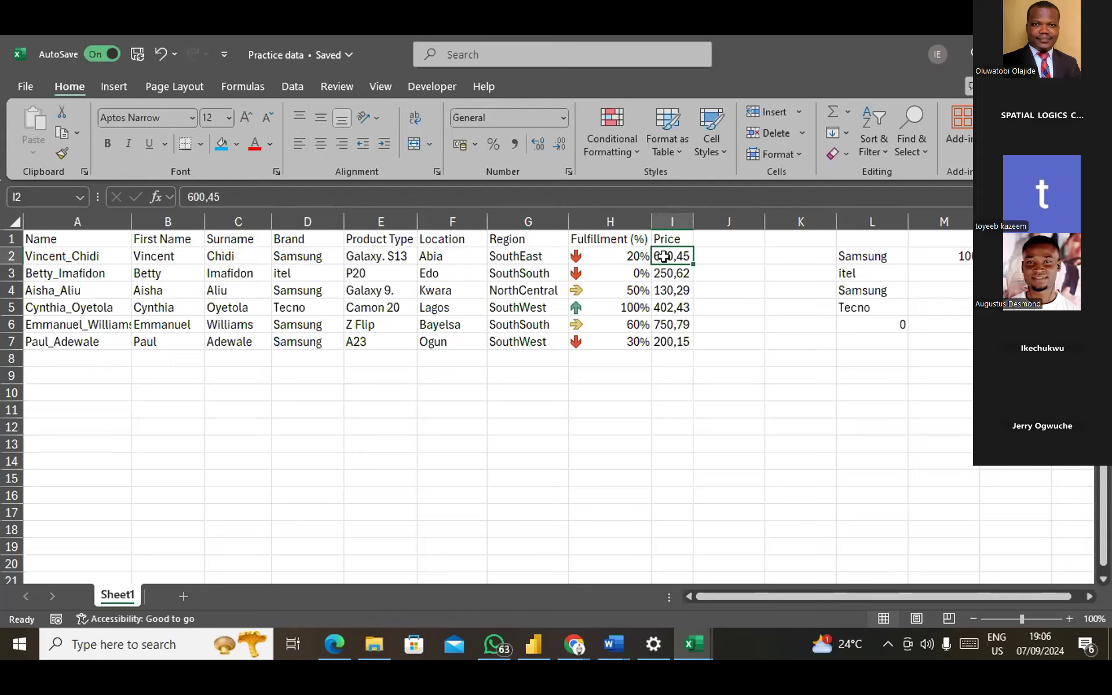
Replace all commas with periods in the Price values I2:I7 using Find and Replace.
{"action": "left_click_drag", "start_coordinate": [664, 256], "coordinate": [684, 343]}
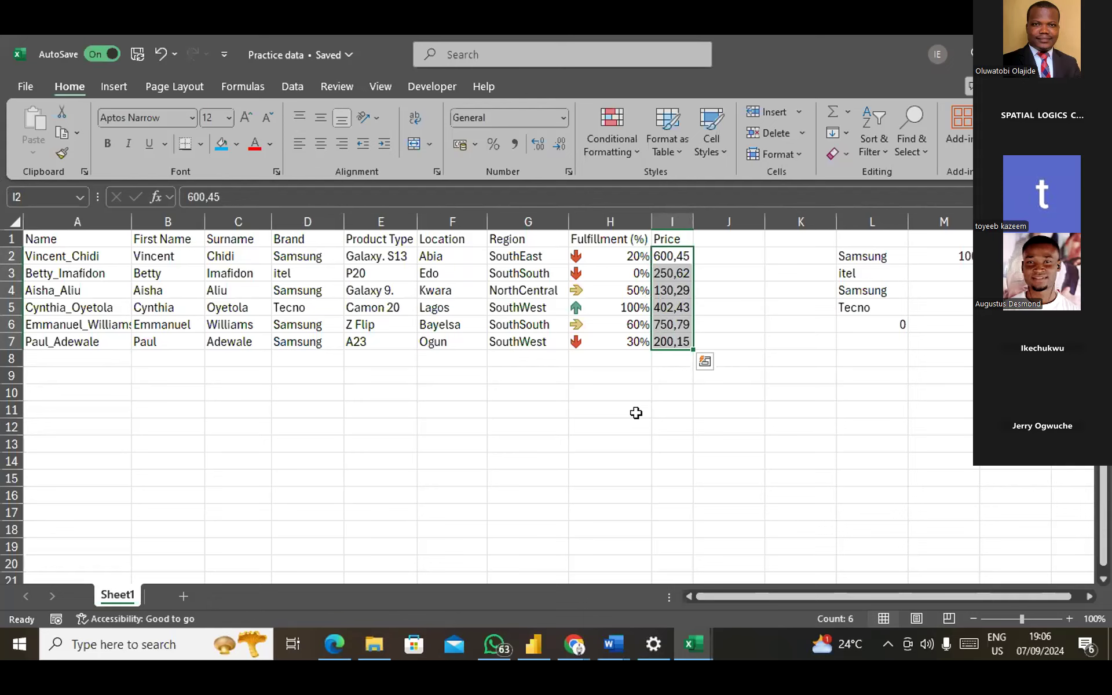
{"action": "key", "text": "ctrl+h"}
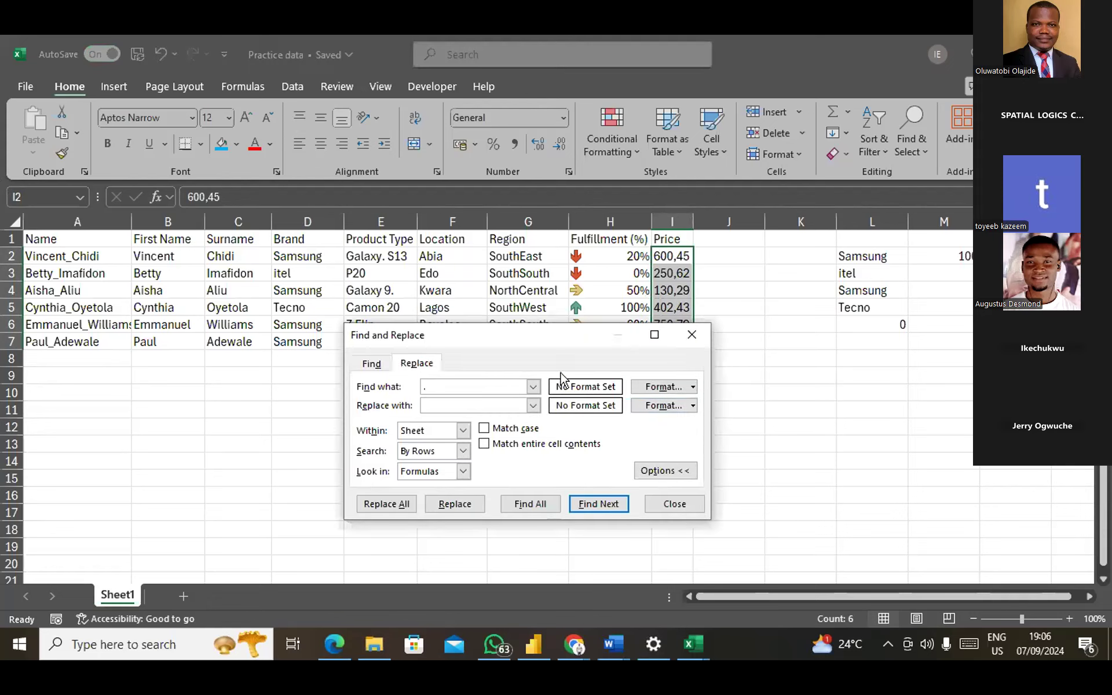
{"action": "type", "text": "."}
{"action": "key", "text": "BackSpace"}
{"action": "type", "text": ","}
{"action": "left_click", "coordinate": [427, 404]}
{"action": "type", "text": "."}
{"action": "left_click", "coordinate": [407, 506]}
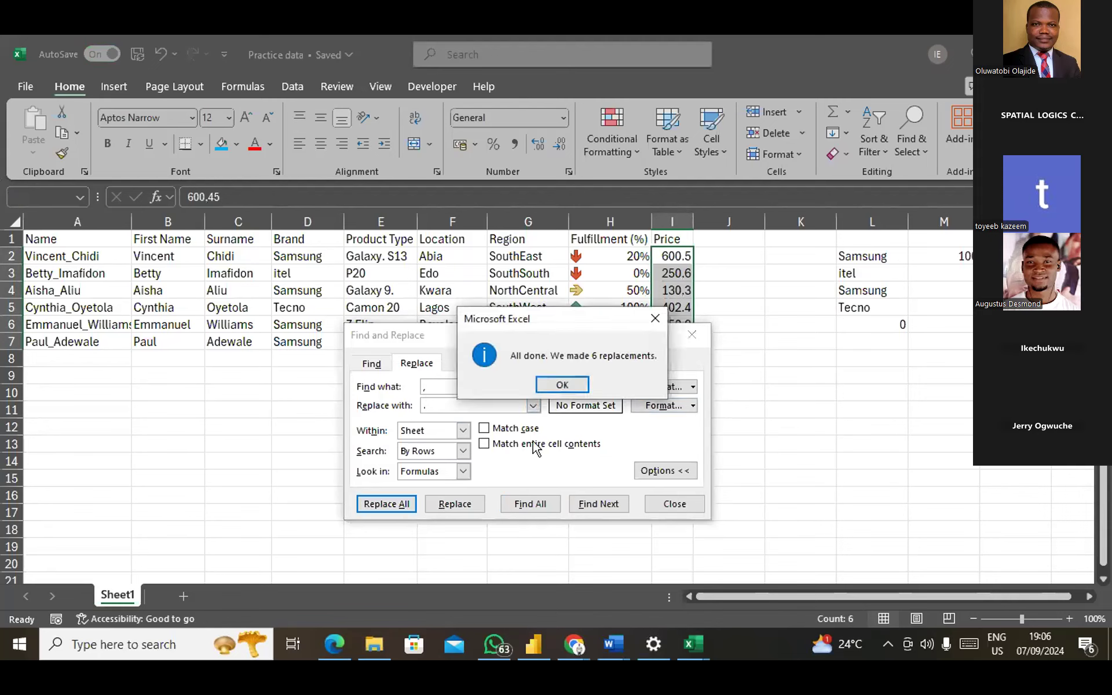
{"action": "left_click", "coordinate": [581, 393]}
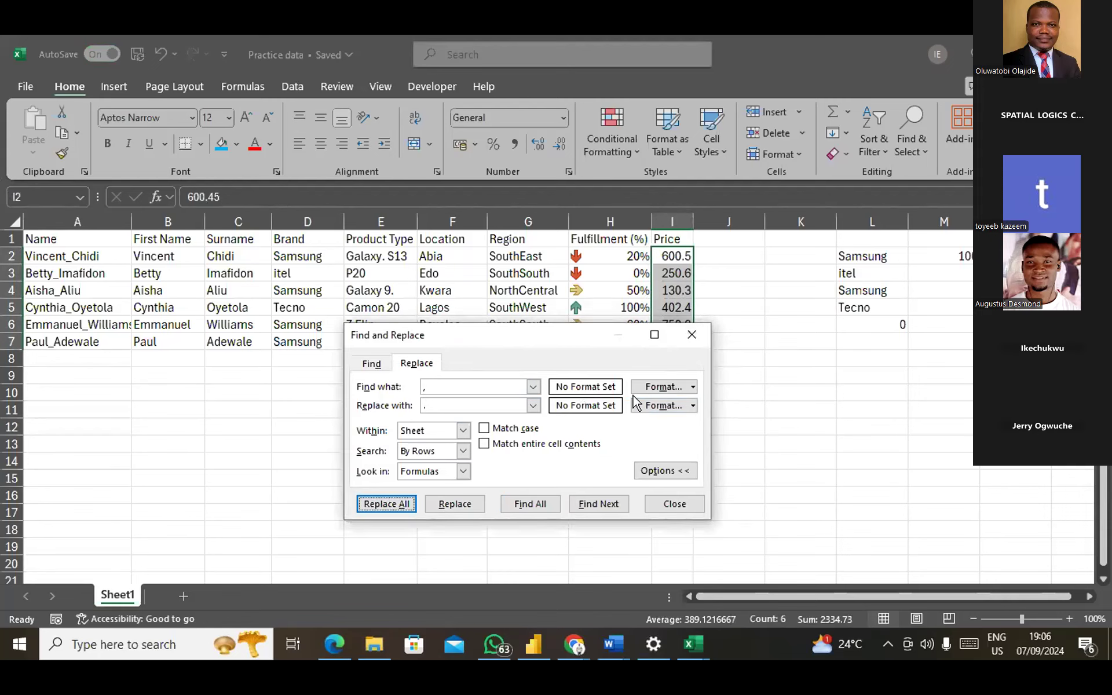
{"action": "left_click", "coordinate": [693, 336]}
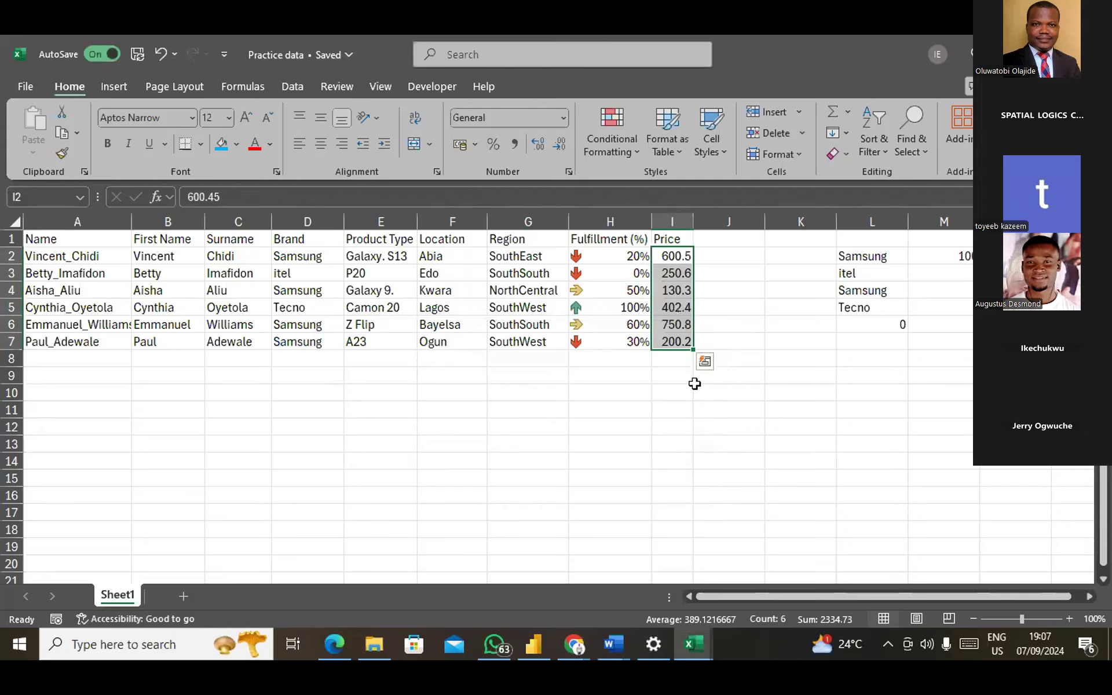
Increase the decimals shown for the Price values by one place, and undo both that change and the comma replacement.
{"action": "left_click", "coordinate": [539, 139]}
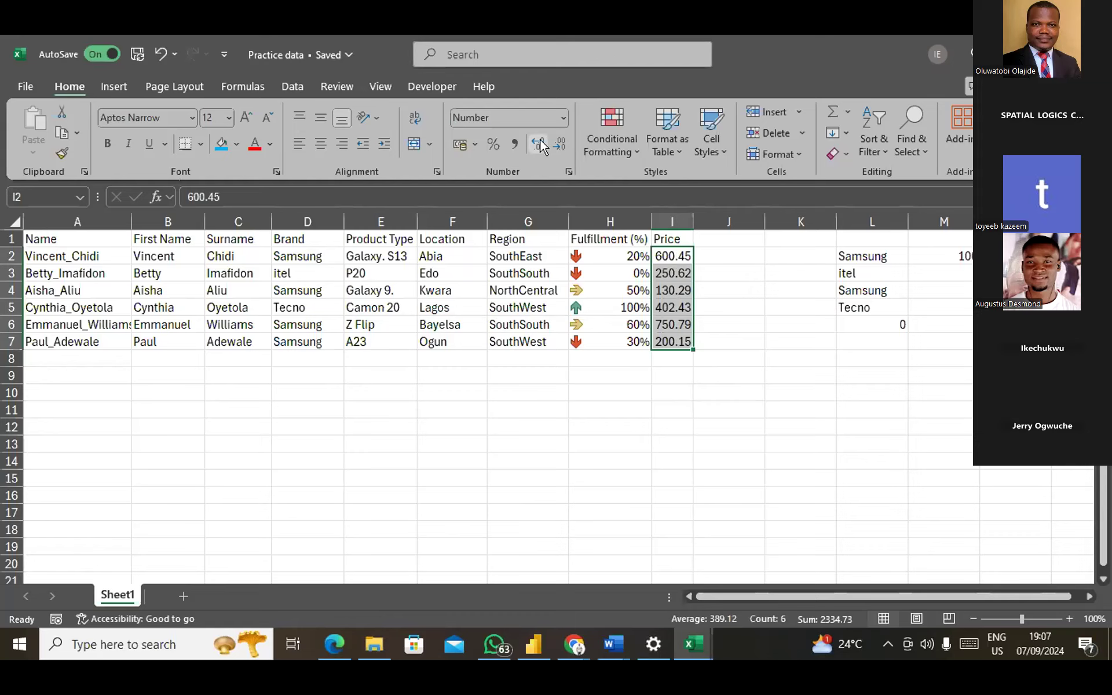
{"action": "key", "text": "ctrl+z"}
{"action": "key", "text": "ctrl+z"}
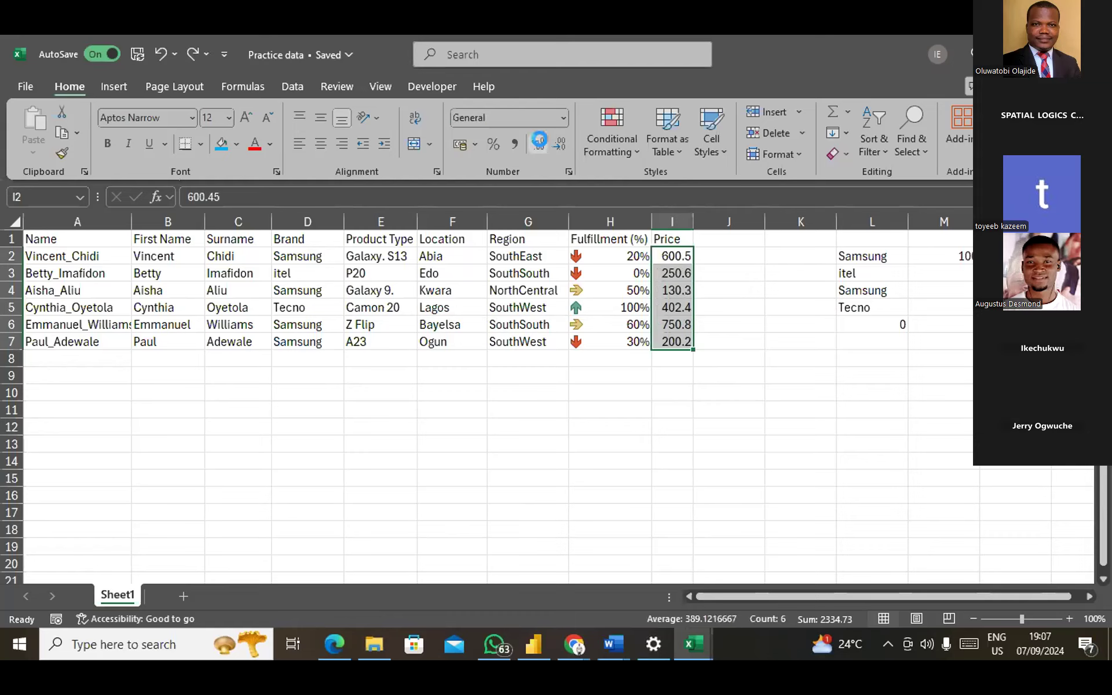
Begin a SUBSTITUTE formula in J2, beside the first Price value.
{"action": "left_click", "coordinate": [722, 249]}
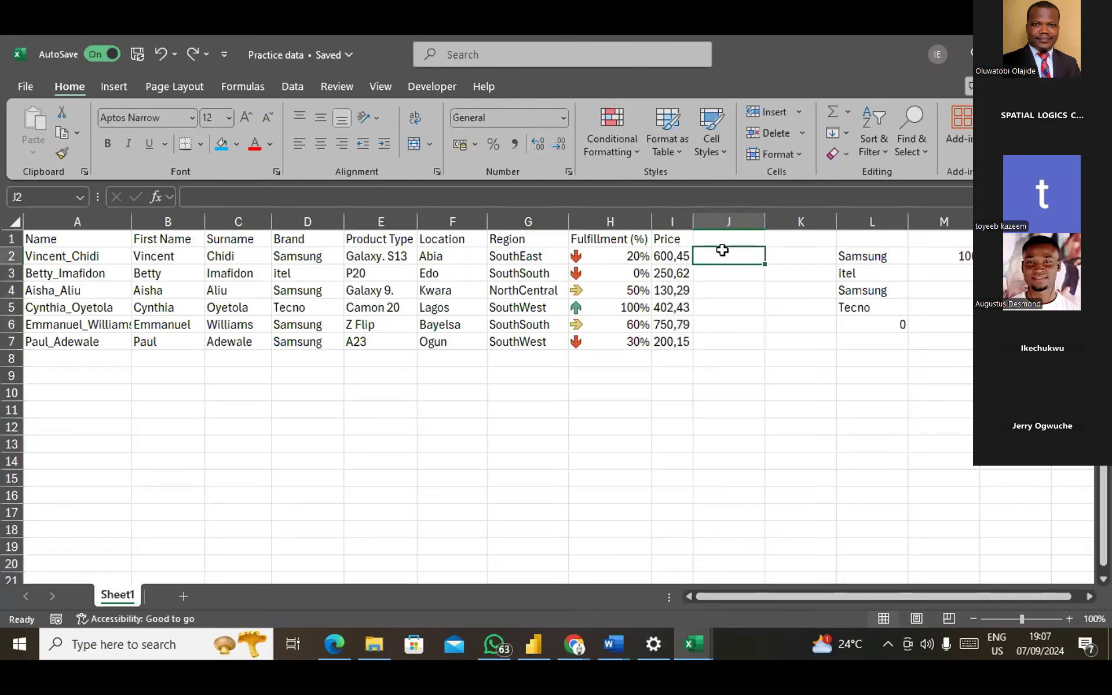
{"action": "type", "text": "="}
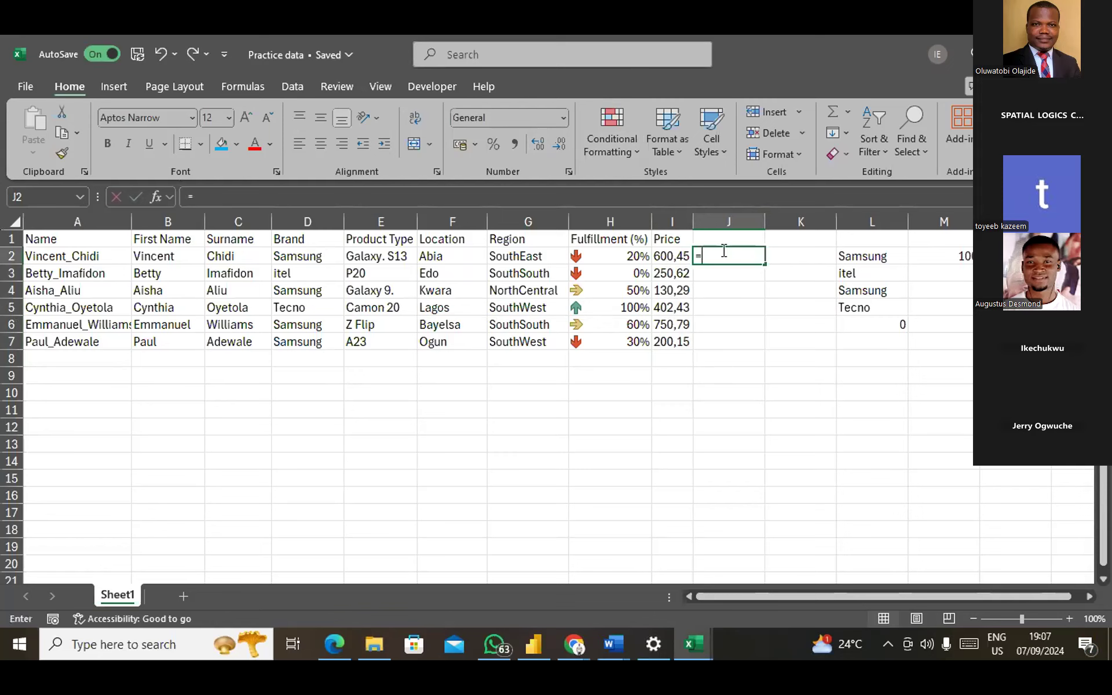
{"action": "type", "text": "sub"}
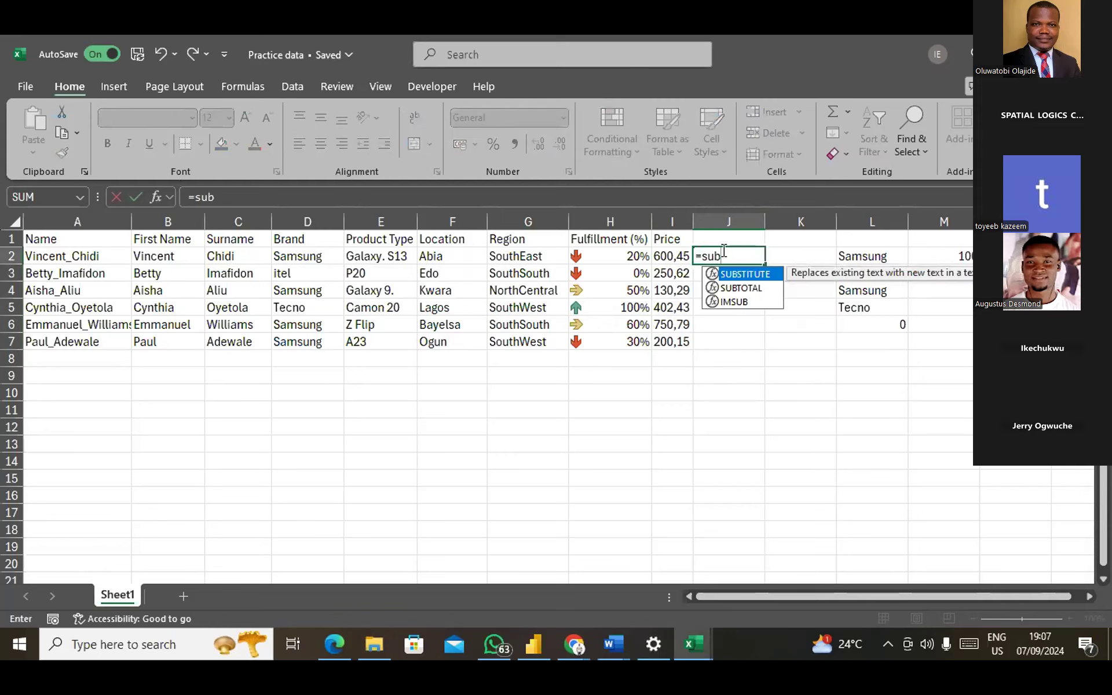
{"action": "key", "text": "Tab"}
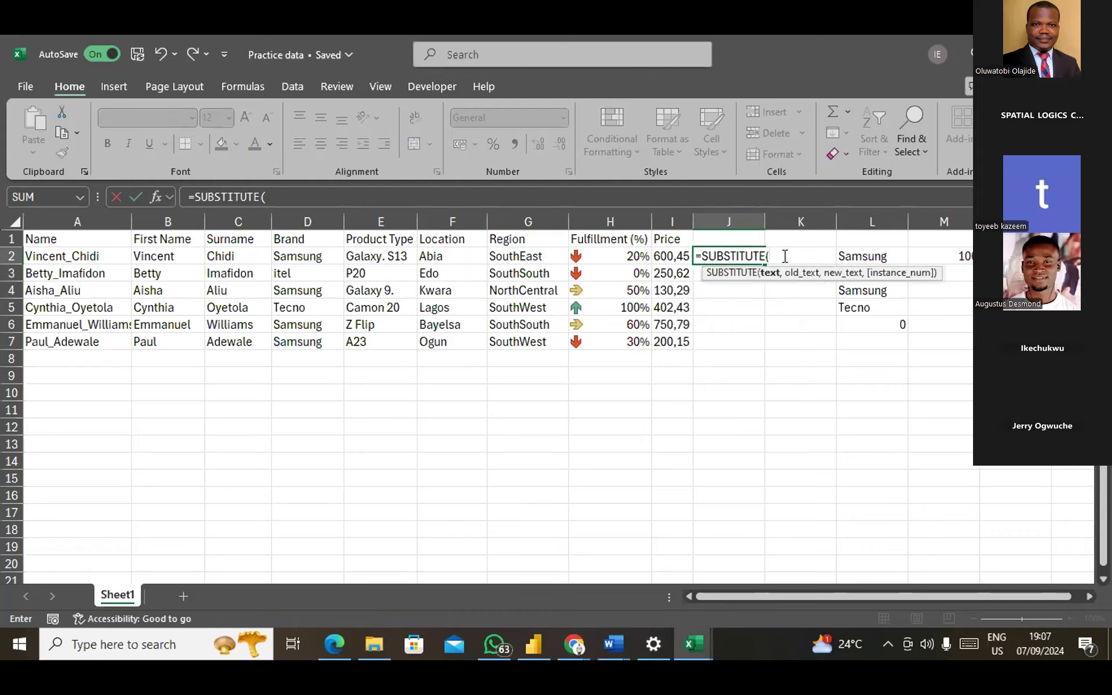
{"action": "type", "text": "\",\","}
{"action": "left_click", "coordinate": [773, 257]}
{"action": "right_click", "coordinate": [790, 257]}
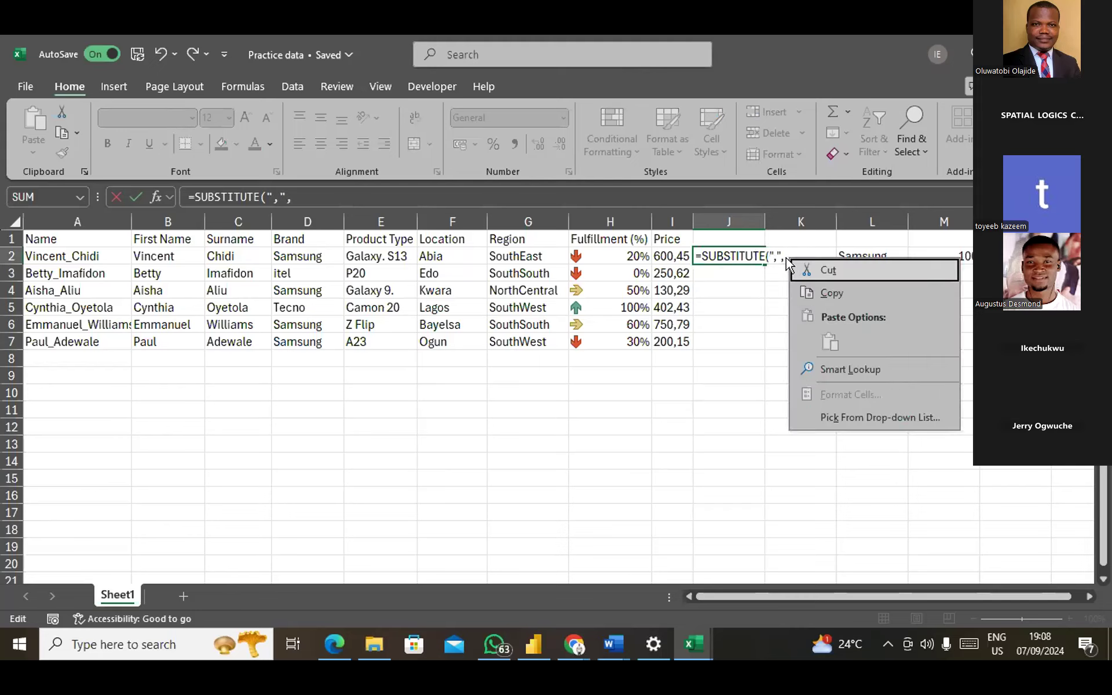
{"action": "key", "text": "Escape"}
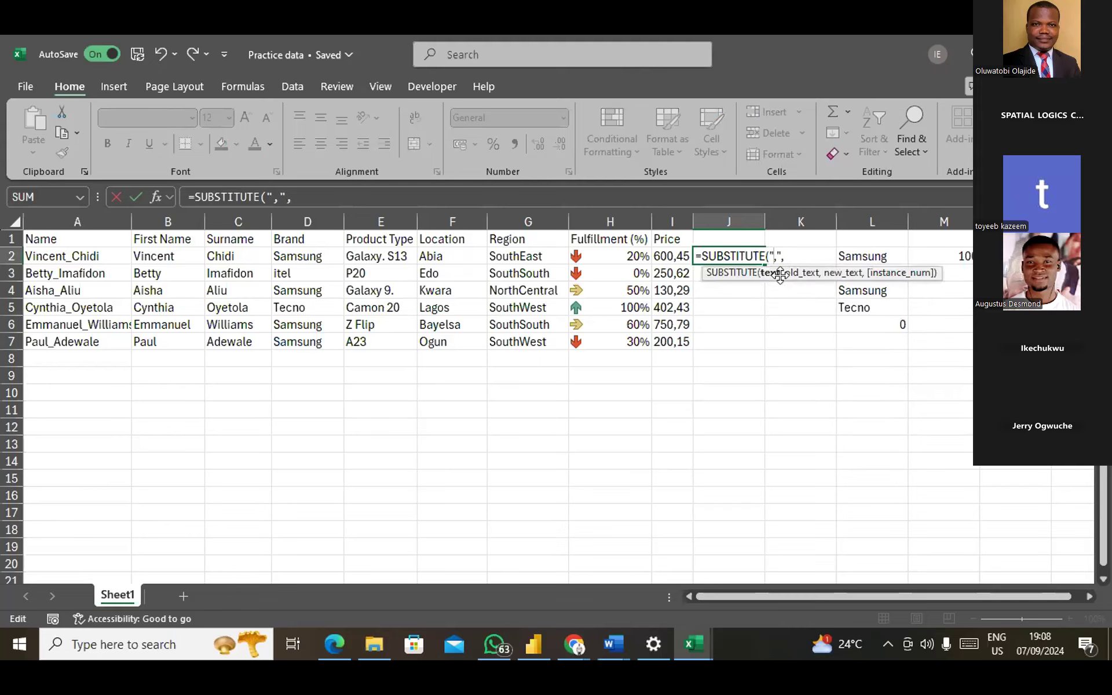
{"action": "left_click", "coordinate": [795, 258]}
{"action": "key", "text": "BackSpace"}
{"action": "key", "text": "BackSpace"}
{"action": "key", "text": "BackSpace"}
{"action": "key", "text": "BackSpace"}
{"action": "key", "text": "BackSpace"}
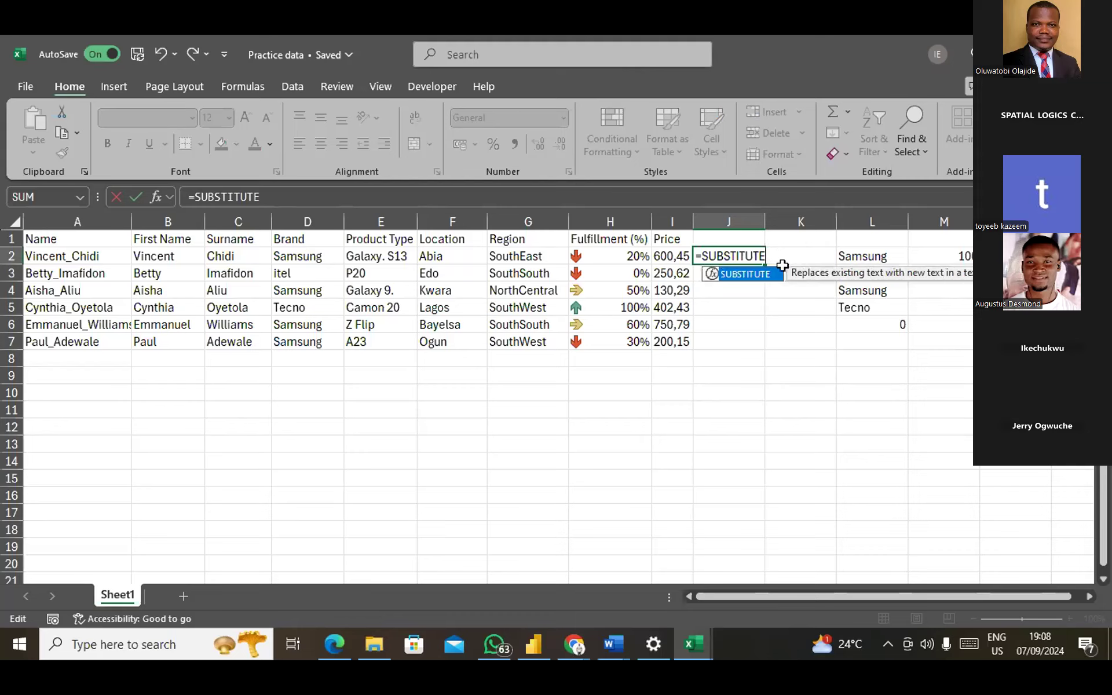
Complete the J2 formula as =SUBSTITUTE(I2,",",".") and fill it down to J7.
{"action": "type", "text": "("}
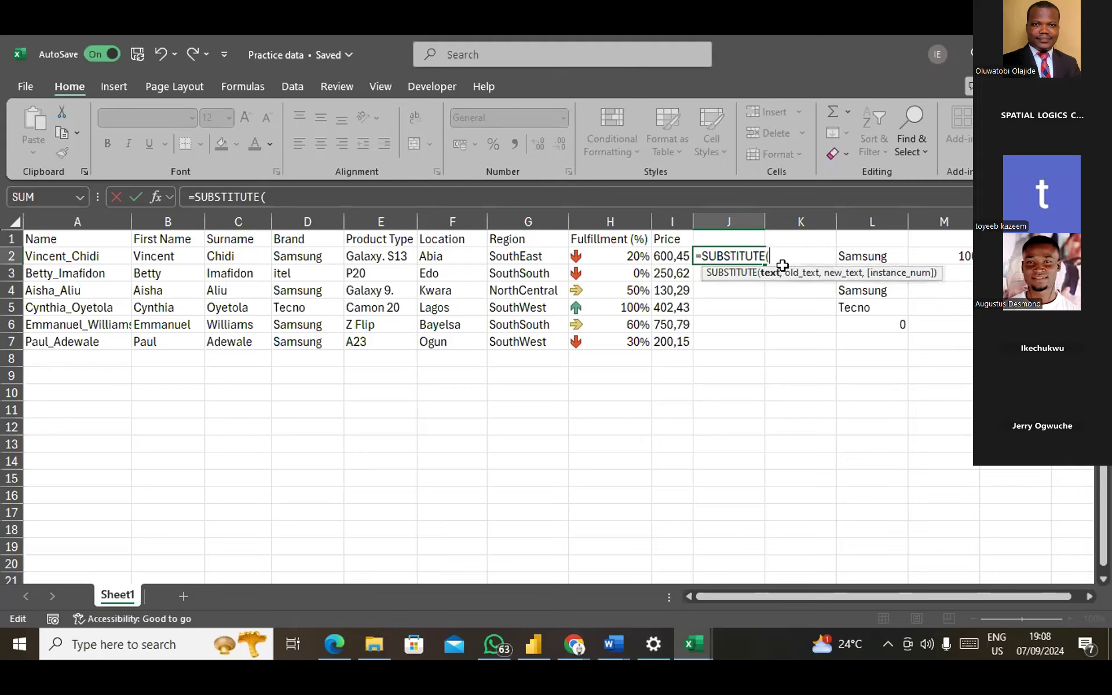
{"action": "left_click", "coordinate": [669, 256]}
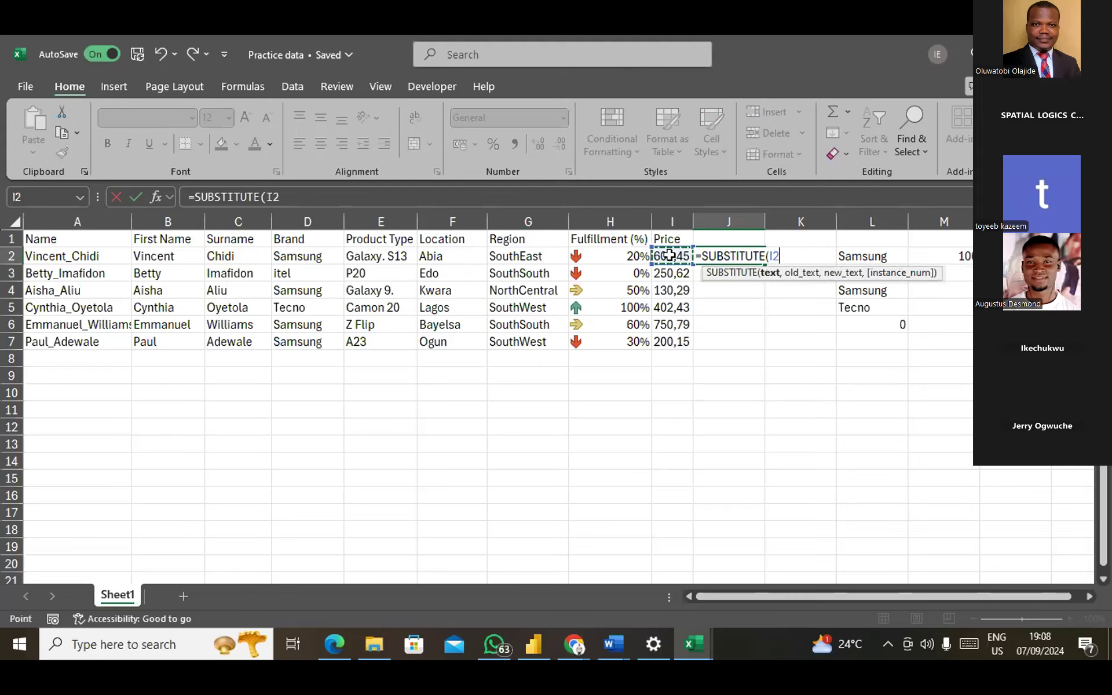
{"action": "type", "text": ","}
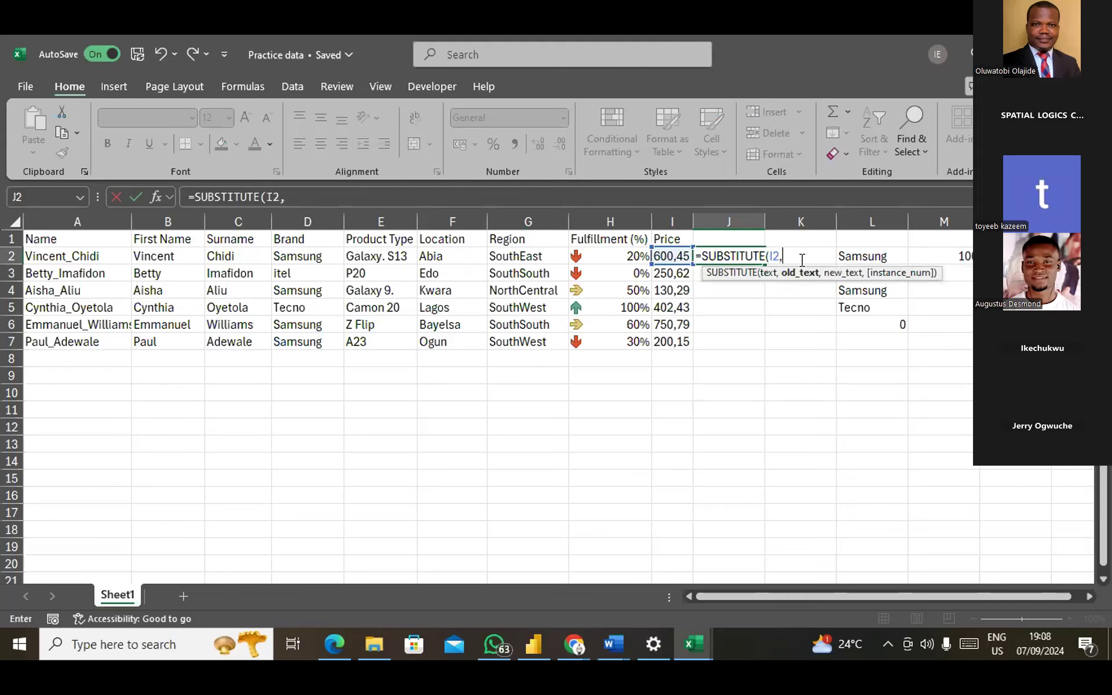
{"action": "type", "text": "\""}
{"action": "type", "text": ",\","}
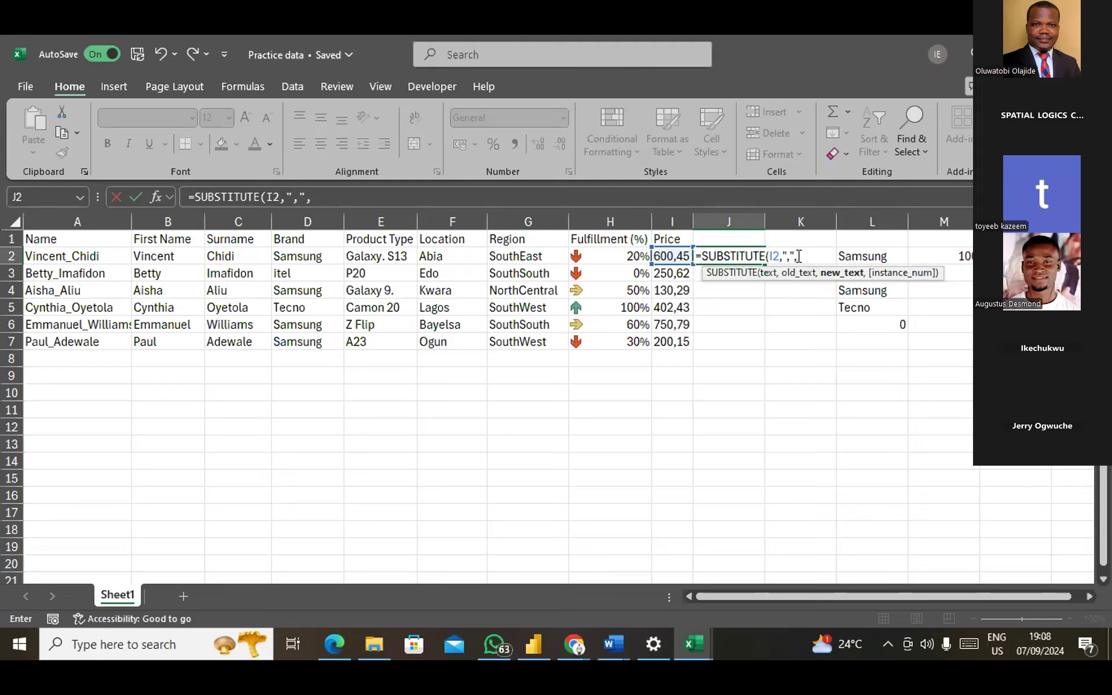
{"action": "type", "text": "\".\")"}
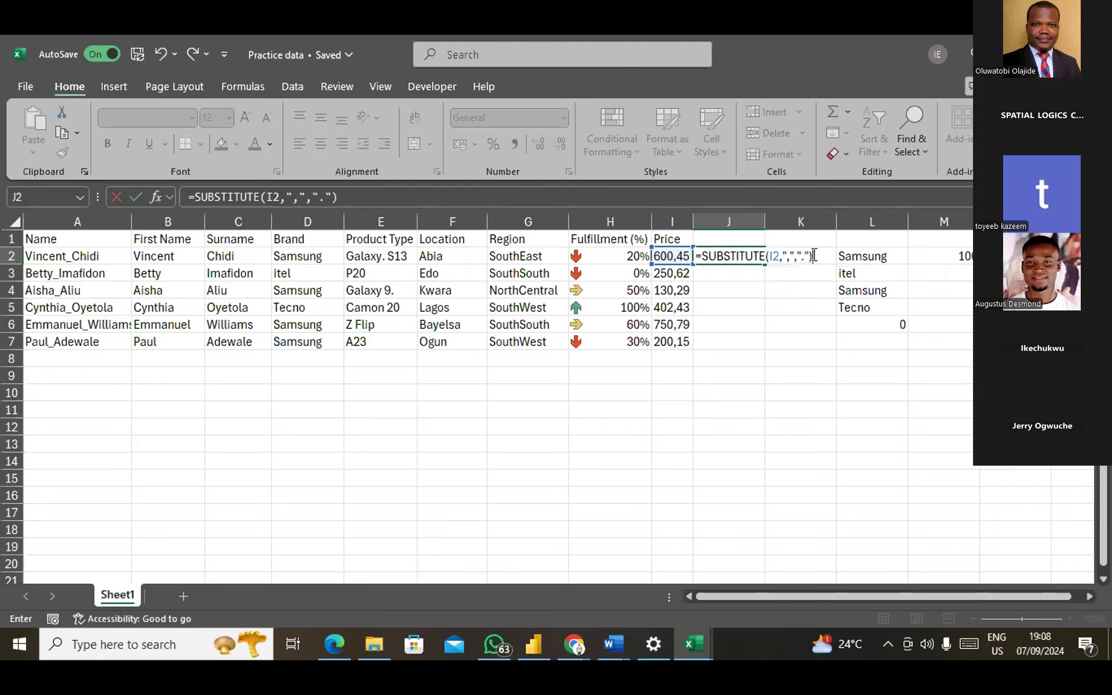
{"action": "key", "text": "Return"}
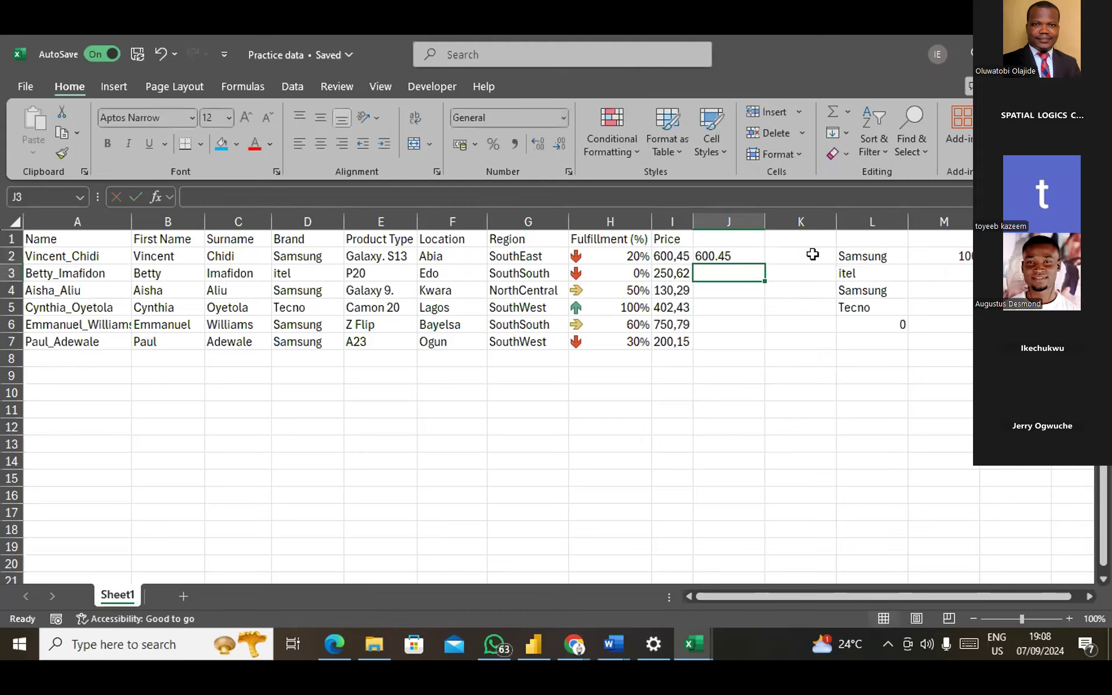
{"action": "left_click", "coordinate": [728, 256]}
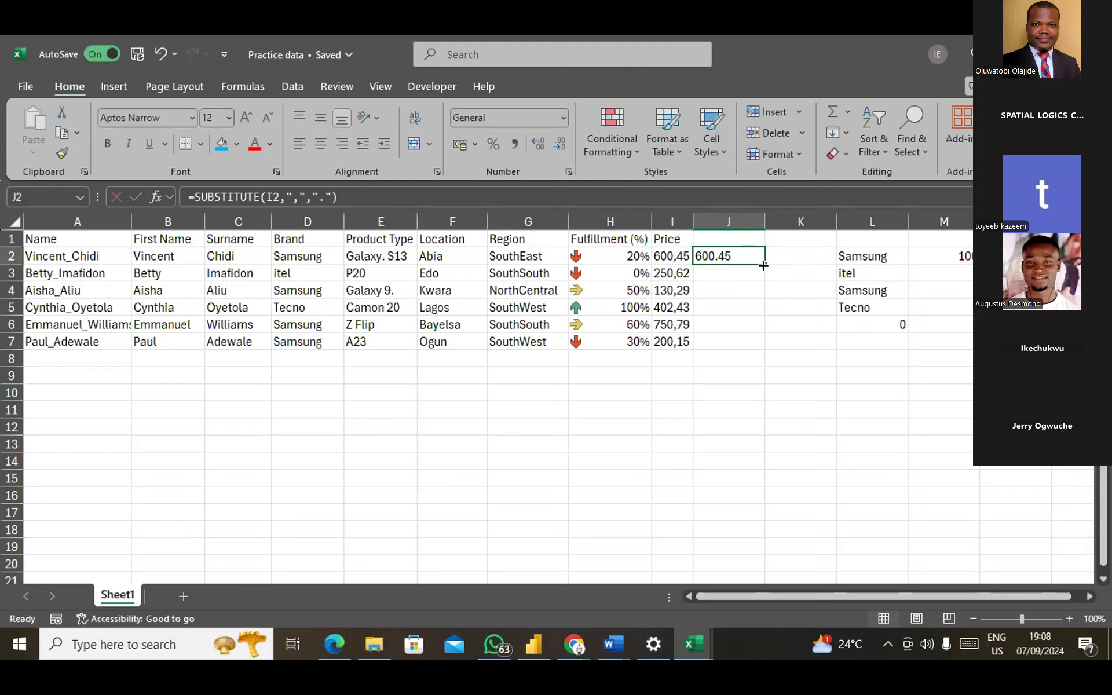
{"action": "left_click_drag", "start_coordinate": [763, 265], "coordinate": [768, 350]}
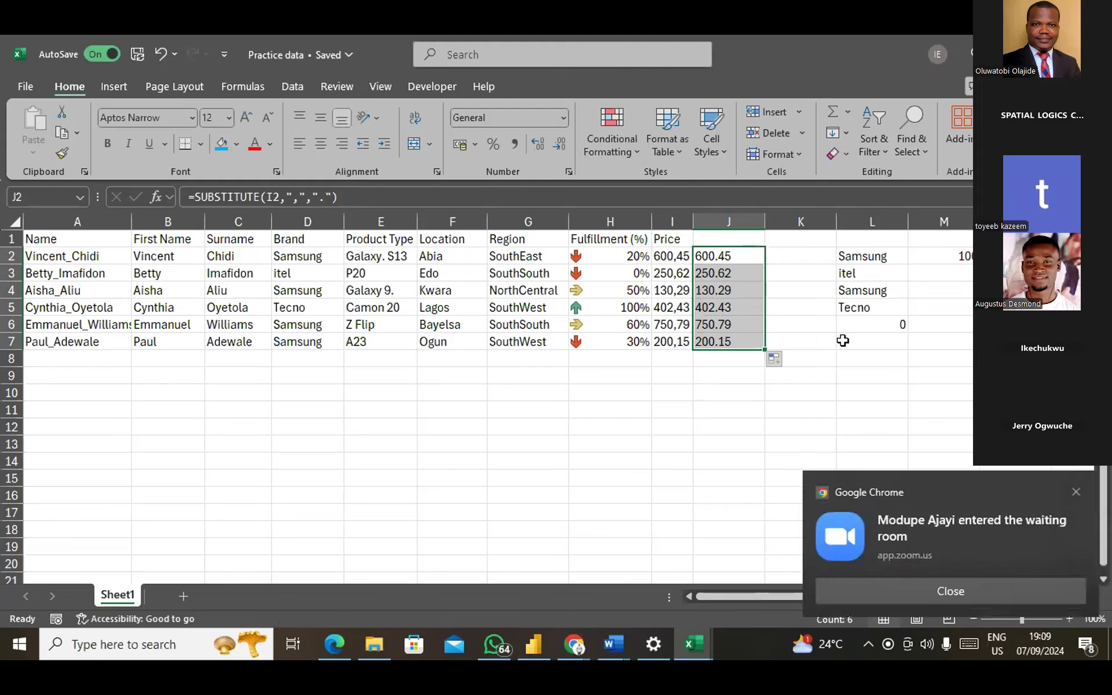
Enter =VALUE(J2) in K2, fill it down to K7, and dismiss the waiting-room notification.
{"action": "left_click", "coordinate": [783, 256]}
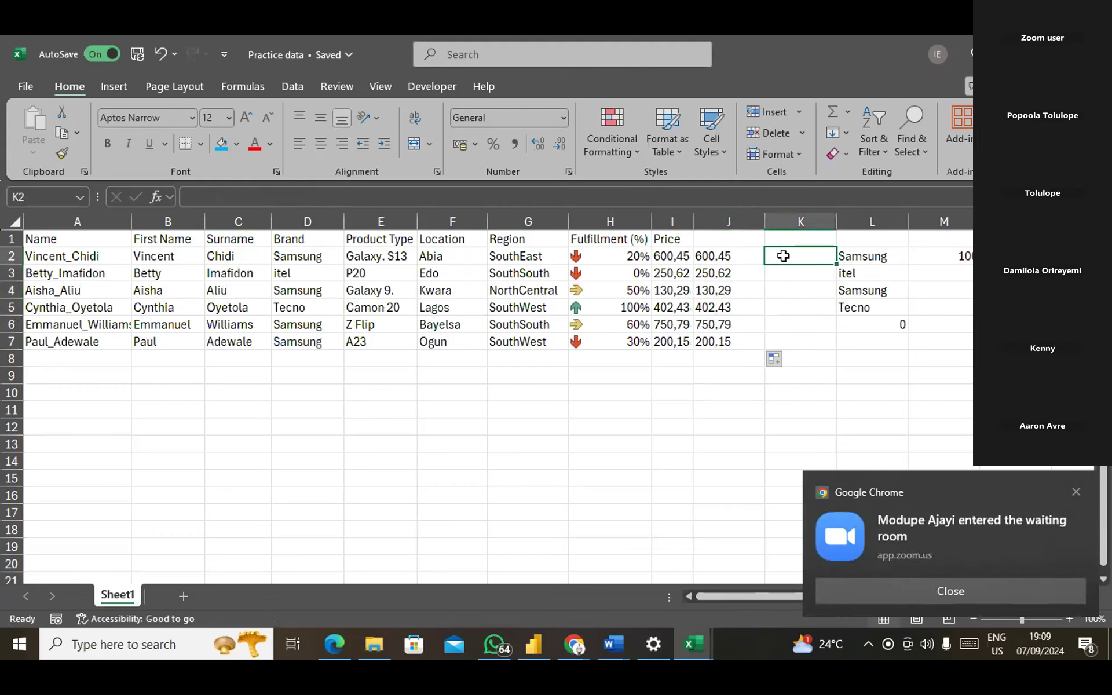
{"action": "type", "text": "="}
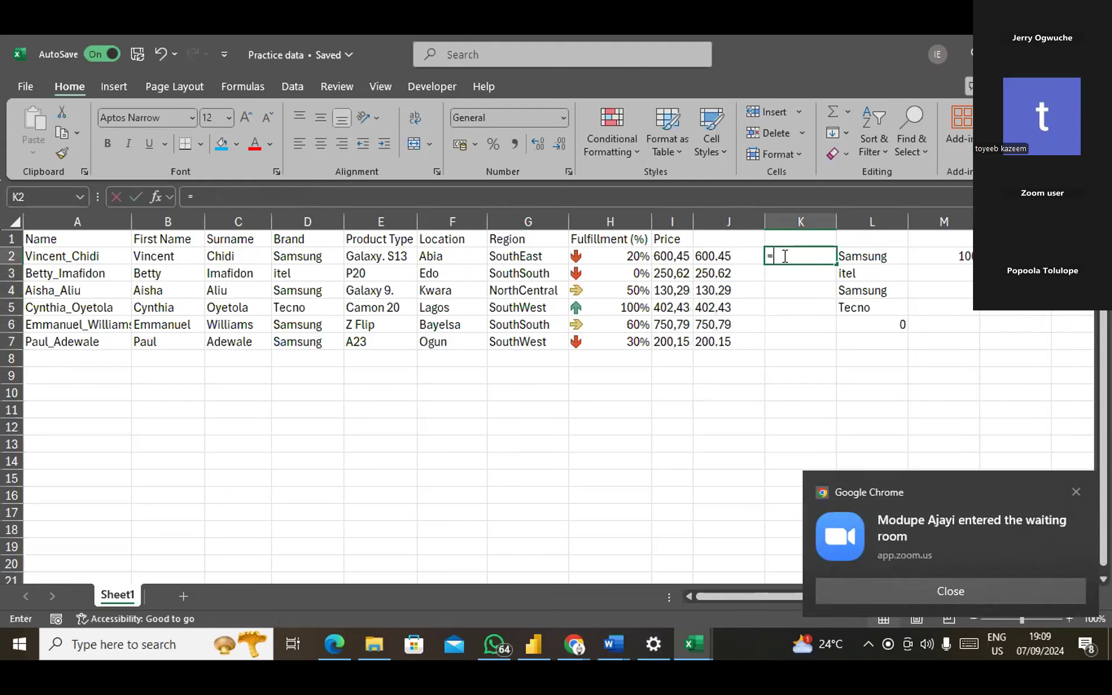
{"action": "type", "text": "val"}
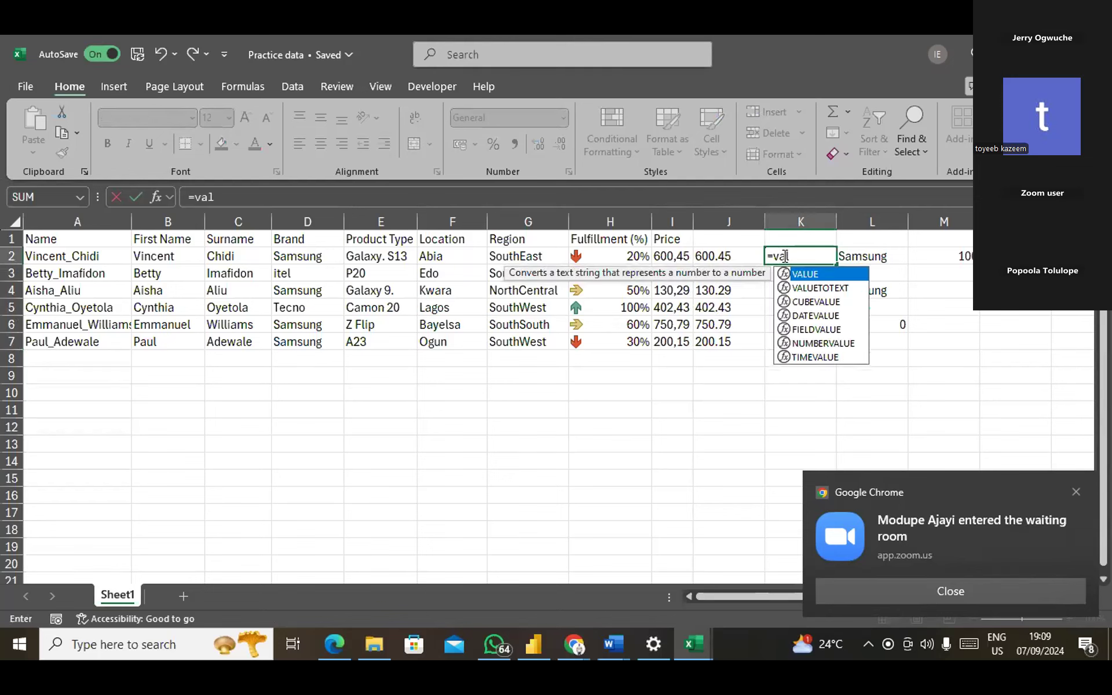
{"action": "key", "text": "Tab"}
{"action": "left_click", "coordinate": [709, 254]}
{"action": "key", "text": "Return"}
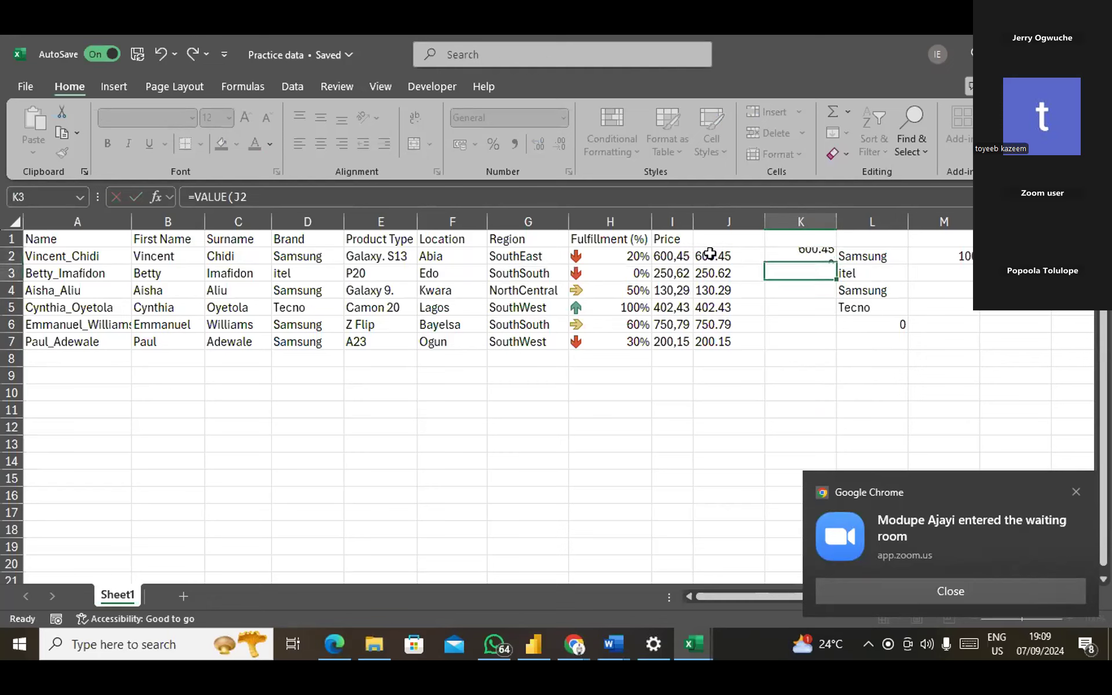
{"action": "left_click", "coordinate": [805, 256]}
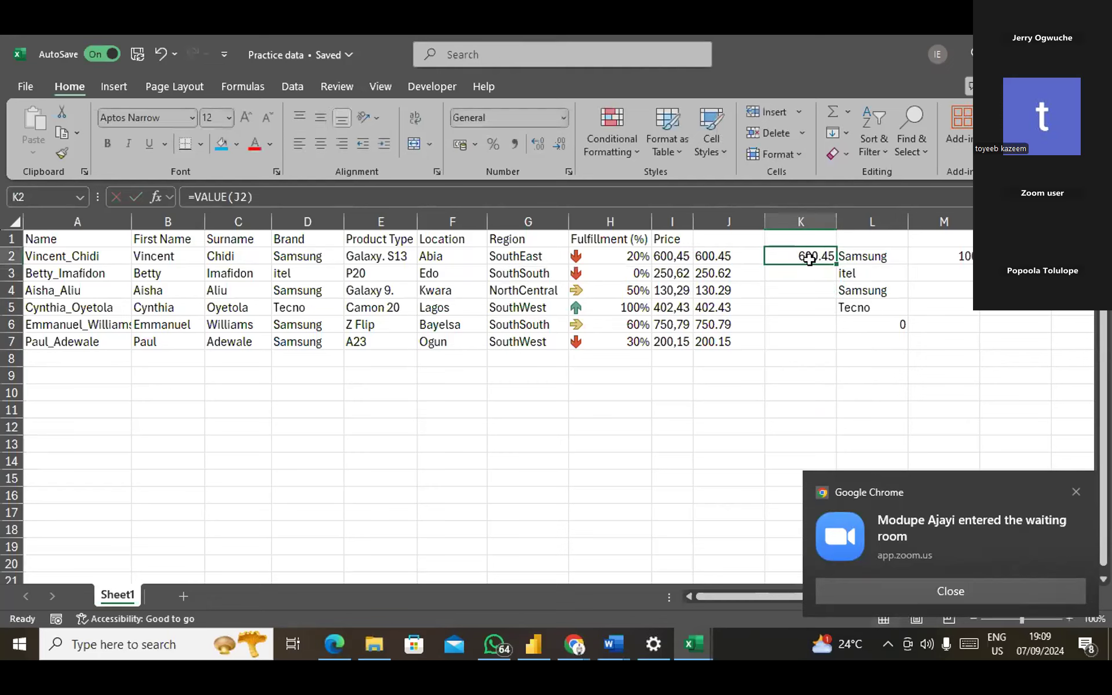
{"action": "double_click", "coordinate": [837, 264]}
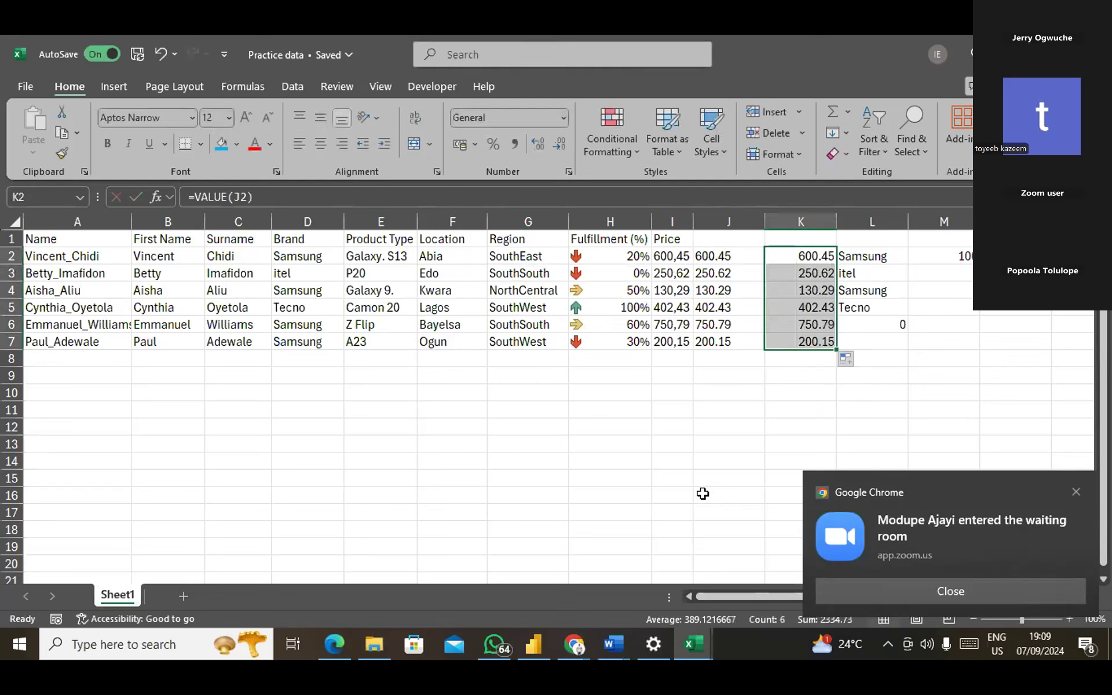
{"action": "left_click", "coordinate": [1075, 492]}
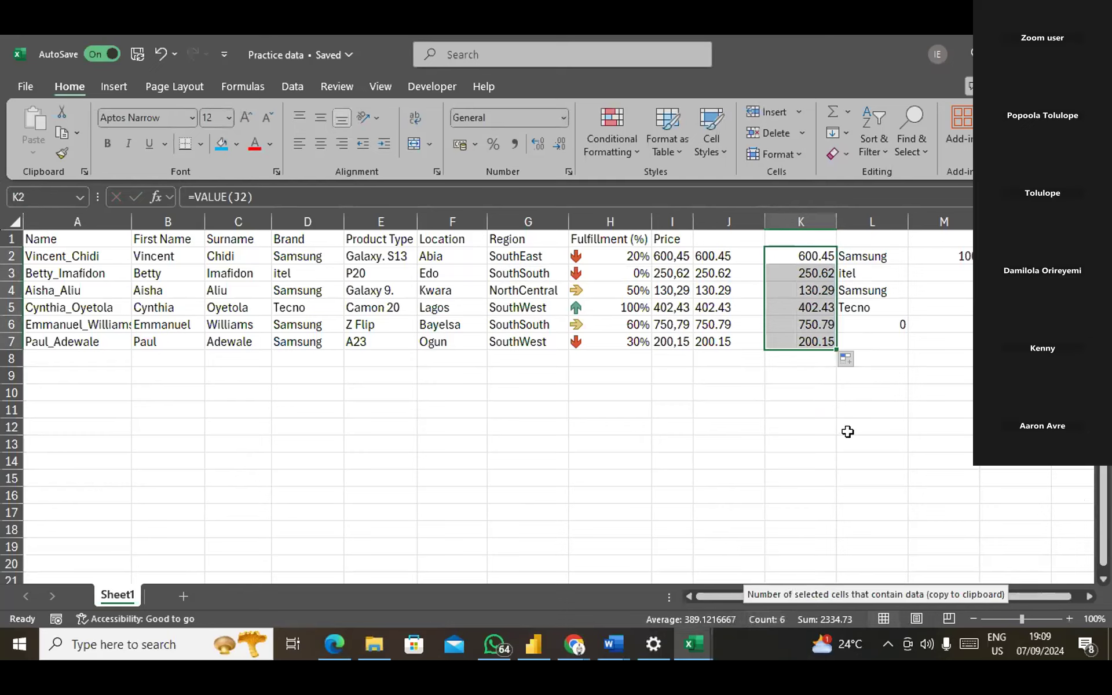
Try deleting the original Price column I, and undo the deletion.
{"action": "left_click", "coordinate": [680, 220]}
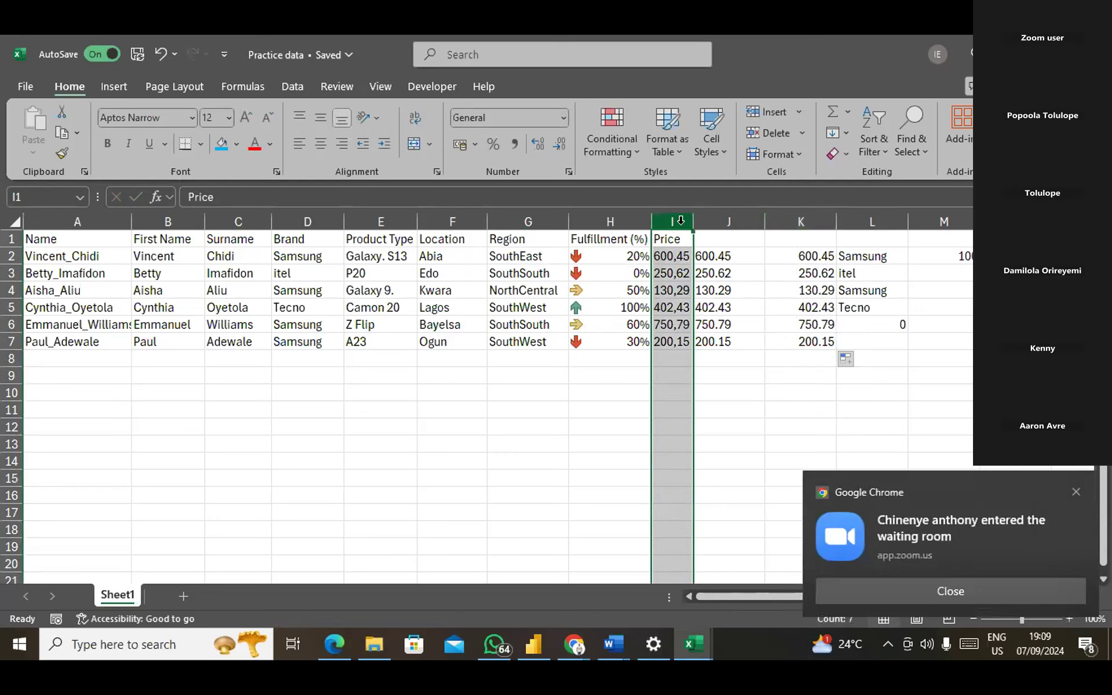
{"action": "right_click", "coordinate": [681, 220]}
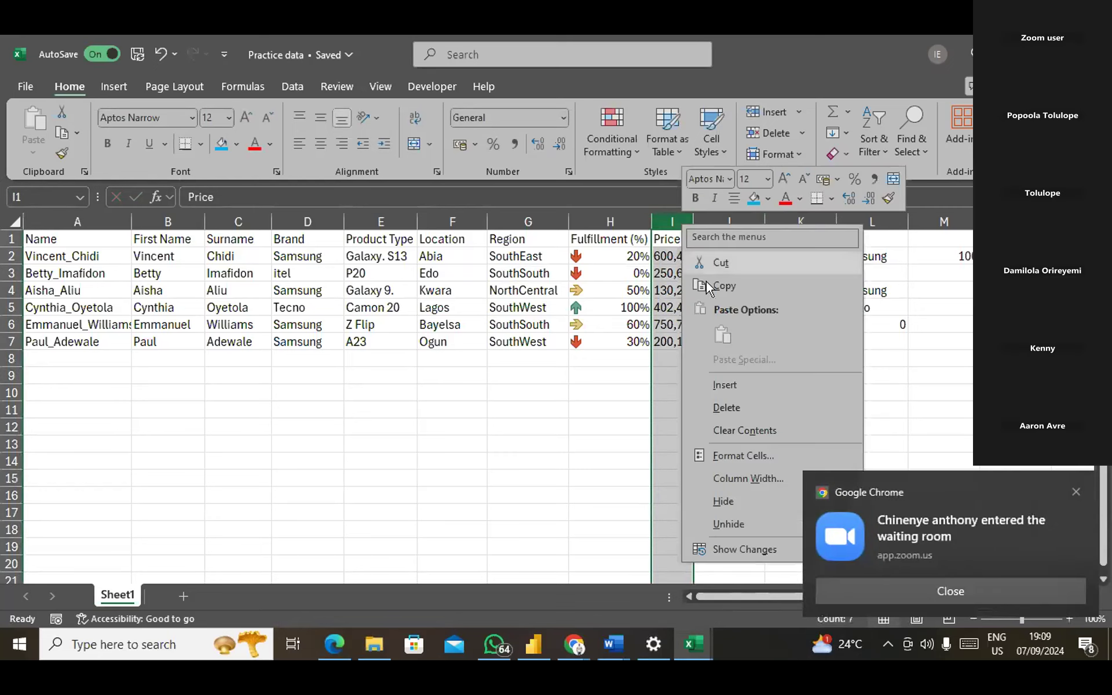
{"action": "left_click", "coordinate": [734, 414]}
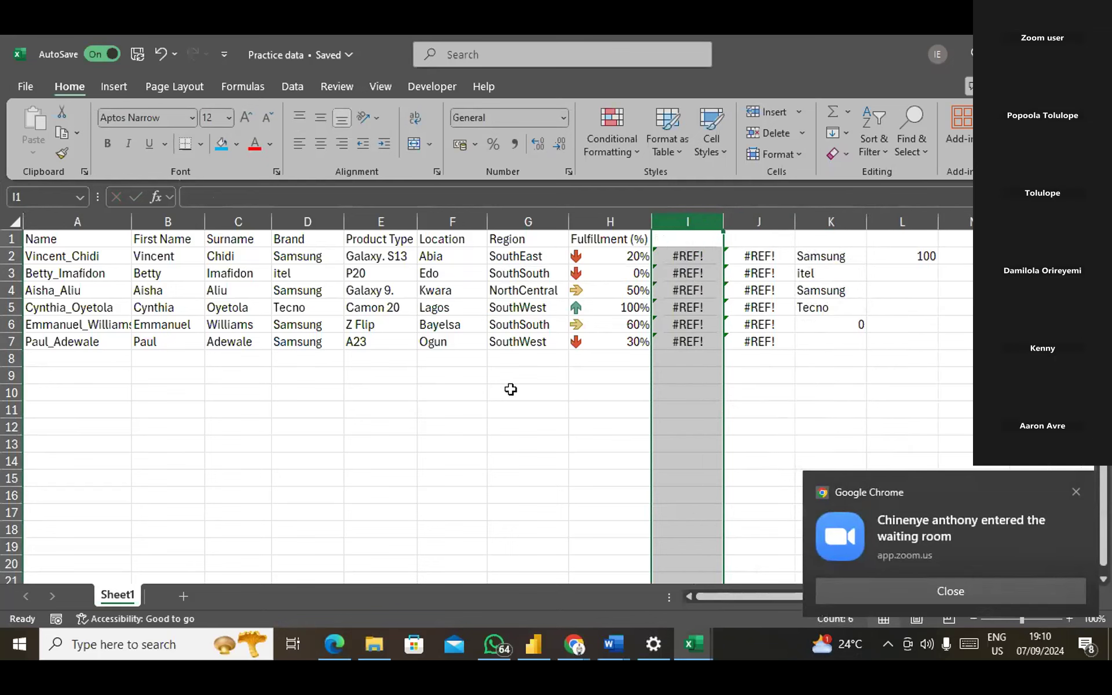
{"action": "key", "text": "ctrl+z"}
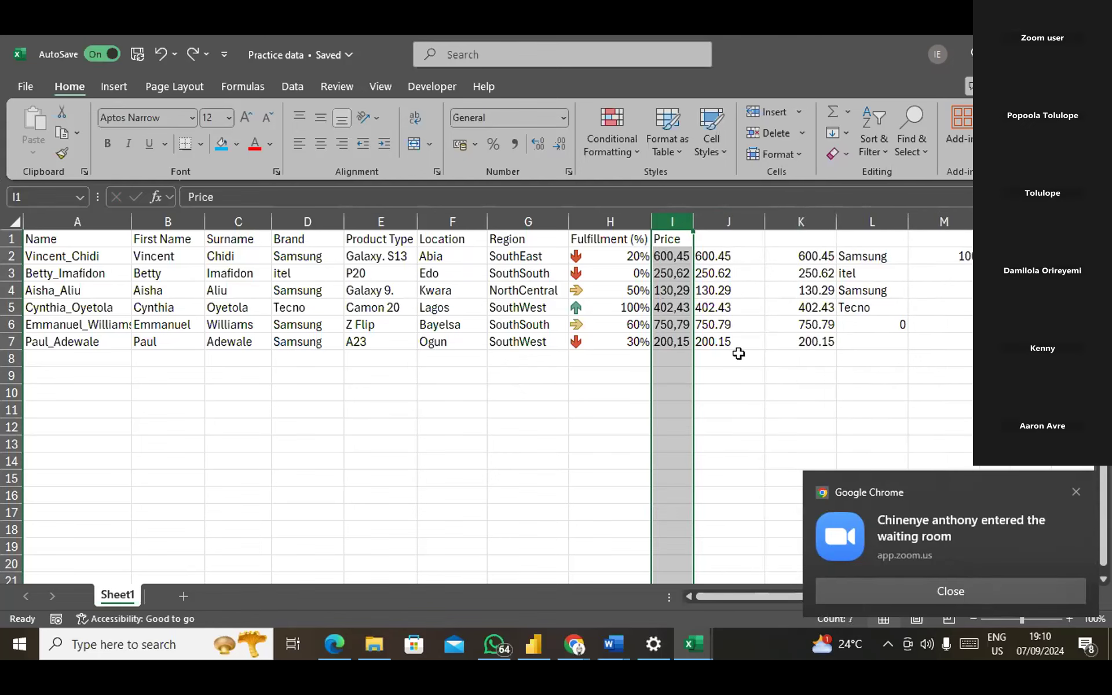
Replace the VALUE formulas in K2:K7 with their static values by copying the range and pasting values in place.
{"action": "left_click", "coordinate": [714, 313]}
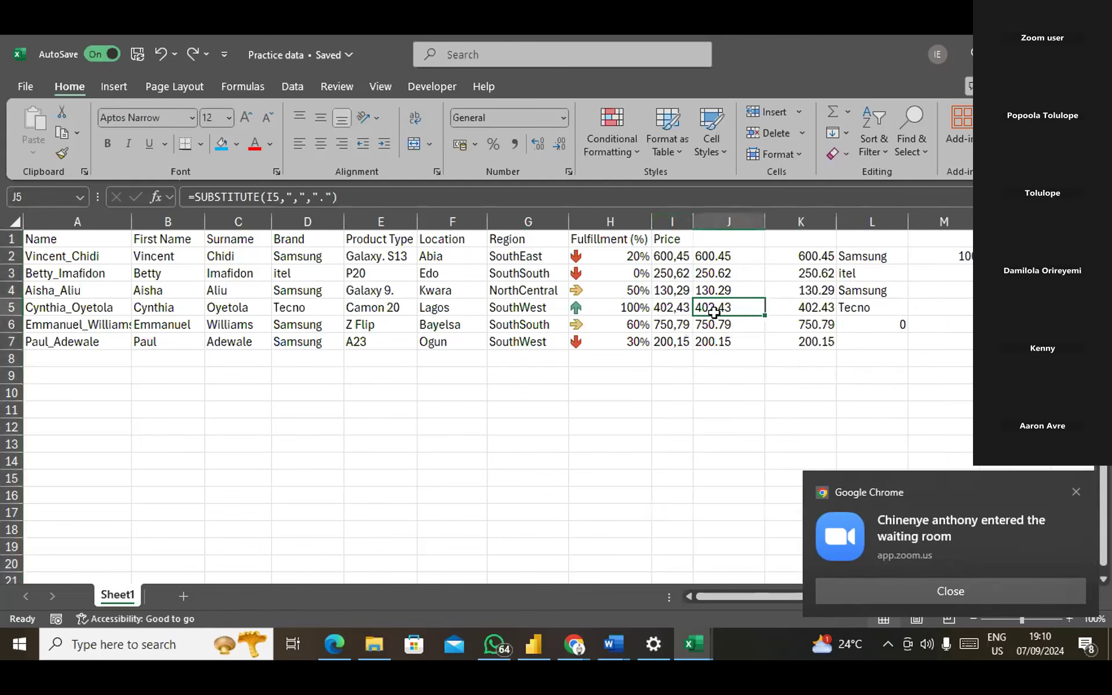
{"action": "left_click", "coordinate": [801, 255]}
{"action": "left_click_drag", "start_coordinate": [801, 255], "coordinate": [809, 340]}
{"action": "key", "text": "ctrl+c"}
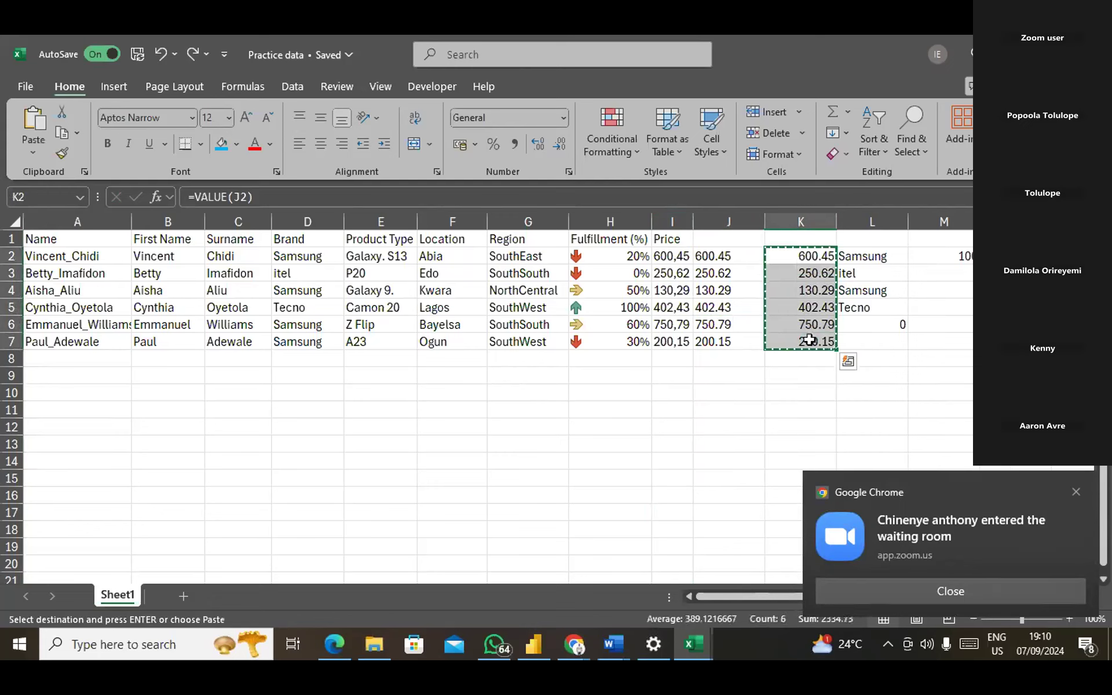
{"action": "right_click", "coordinate": [783, 255]}
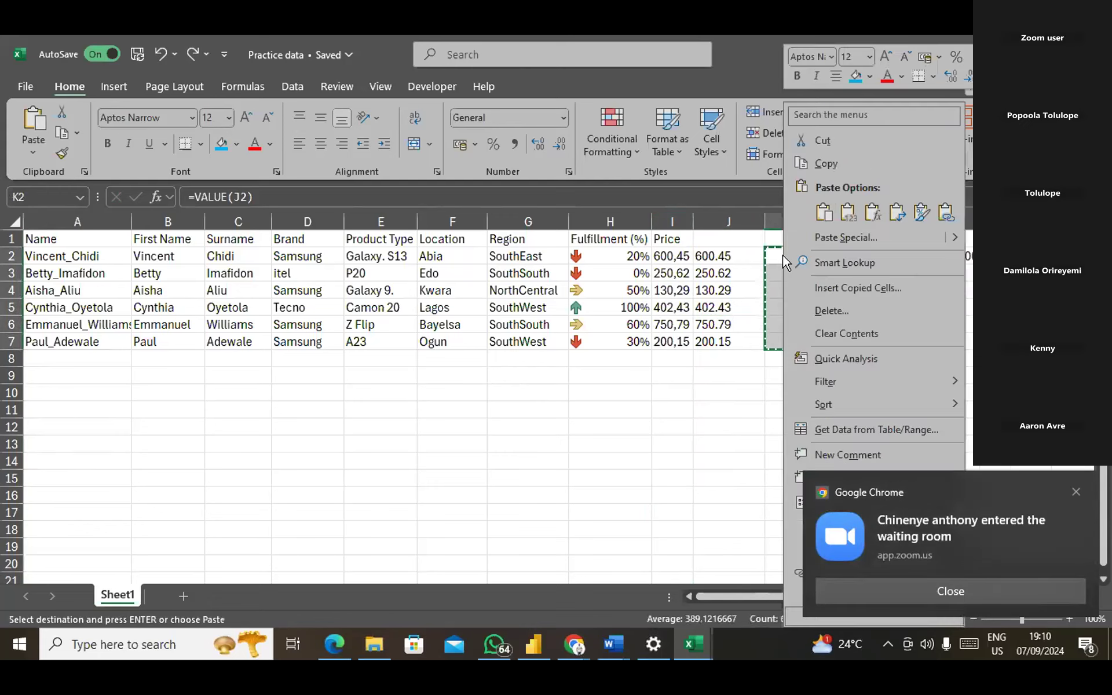
{"action": "left_click", "coordinate": [848, 211]}
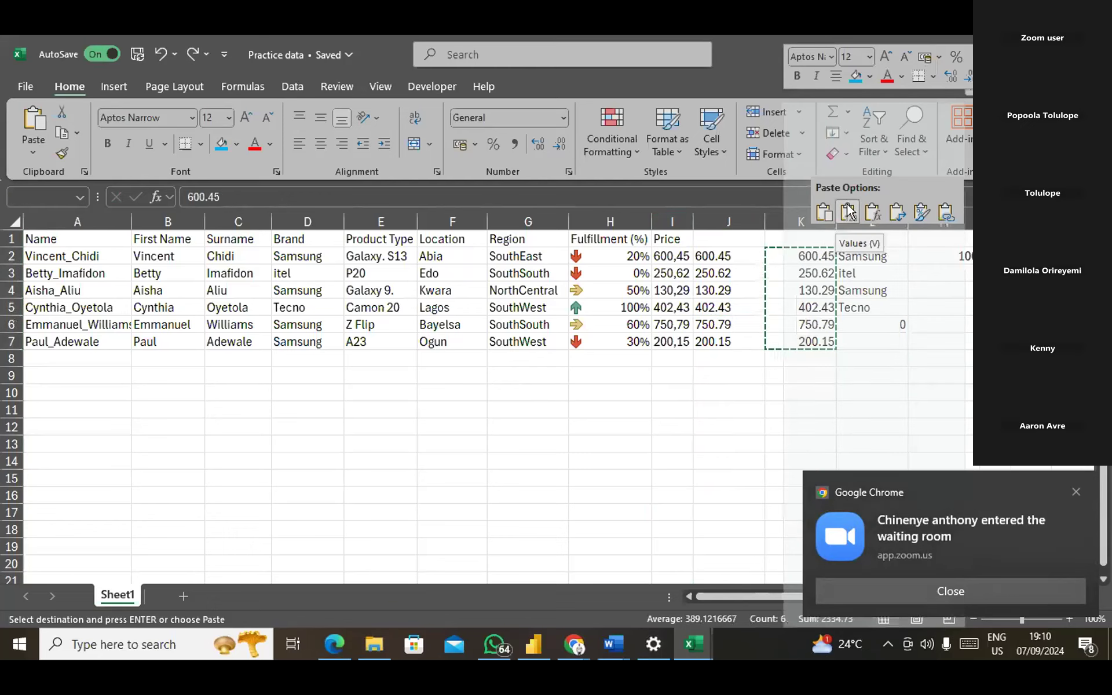
Delete the original comma-decimal Price column and the adjacent SUBSTITUTE helper column, leaving the numeric prices beside Fulfillment (%).
{"action": "left_click", "coordinate": [699, 311]}
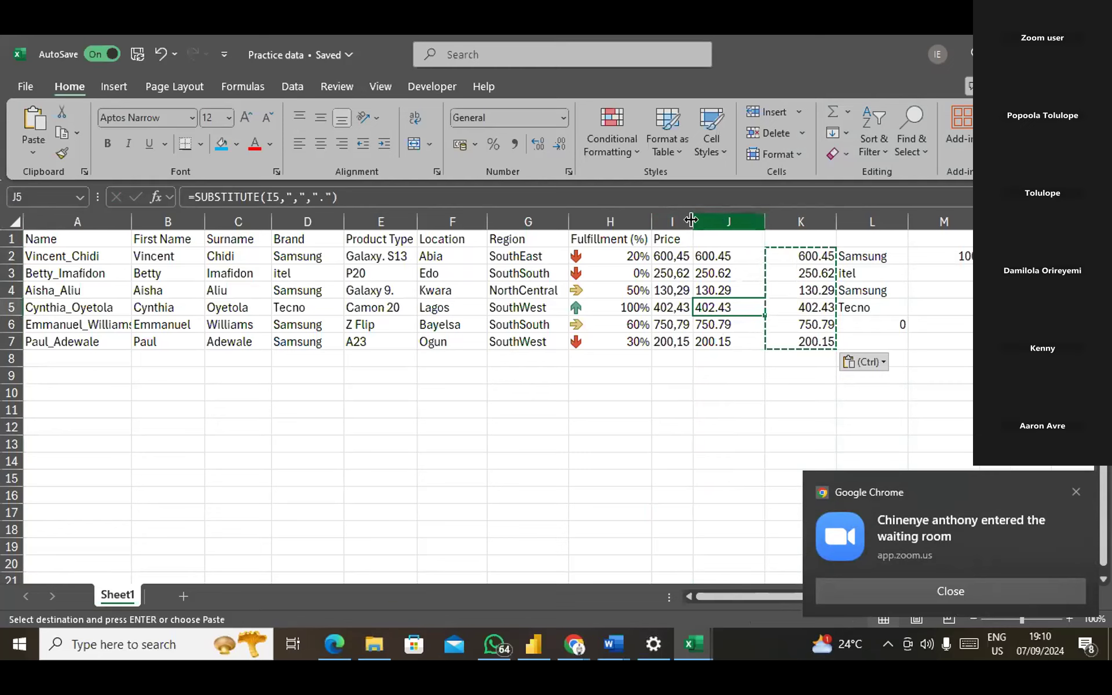
{"action": "left_click", "coordinate": [669, 219]}
{"action": "right_click", "coordinate": [670, 220]}
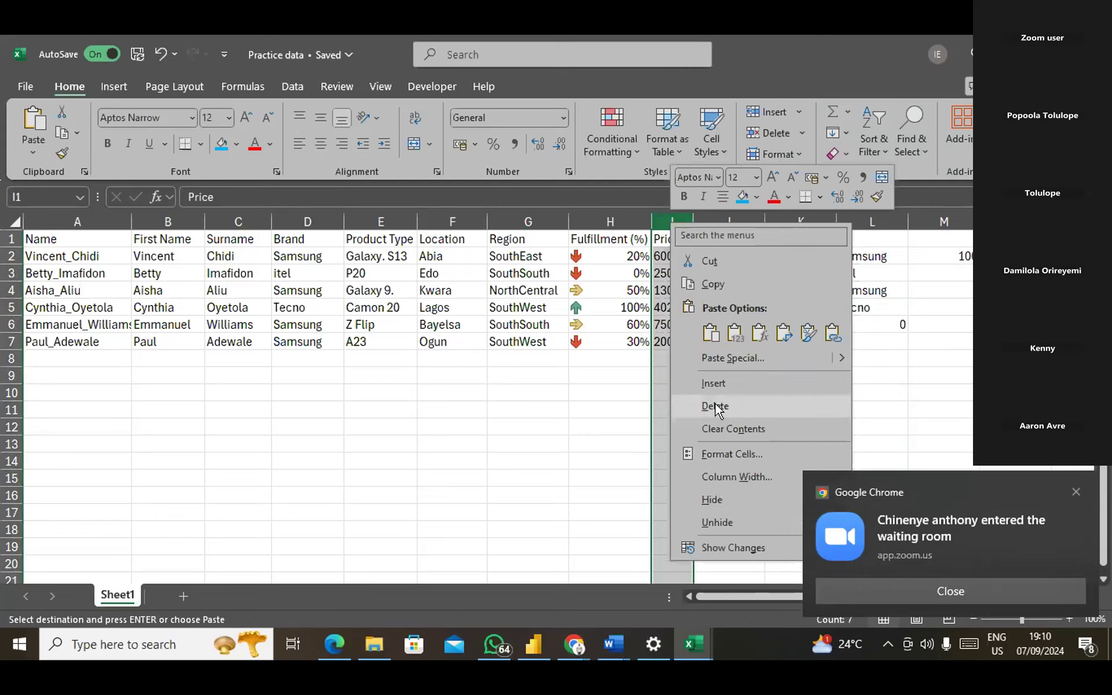
{"action": "left_click", "coordinate": [736, 407]}
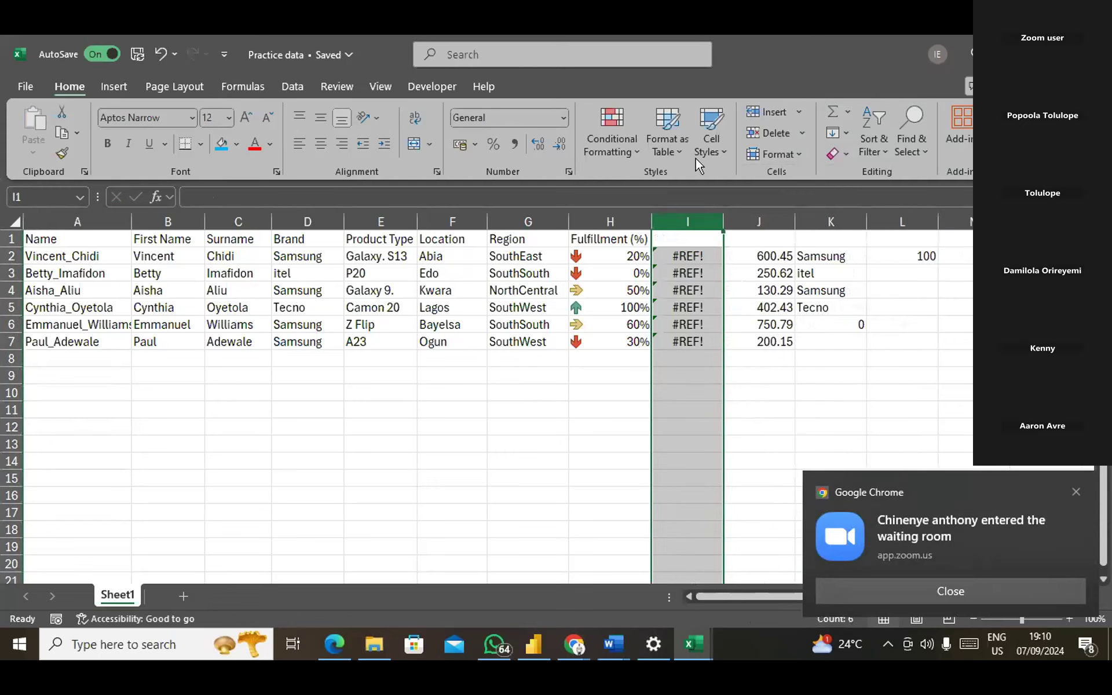
{"action": "right_click", "coordinate": [679, 221]}
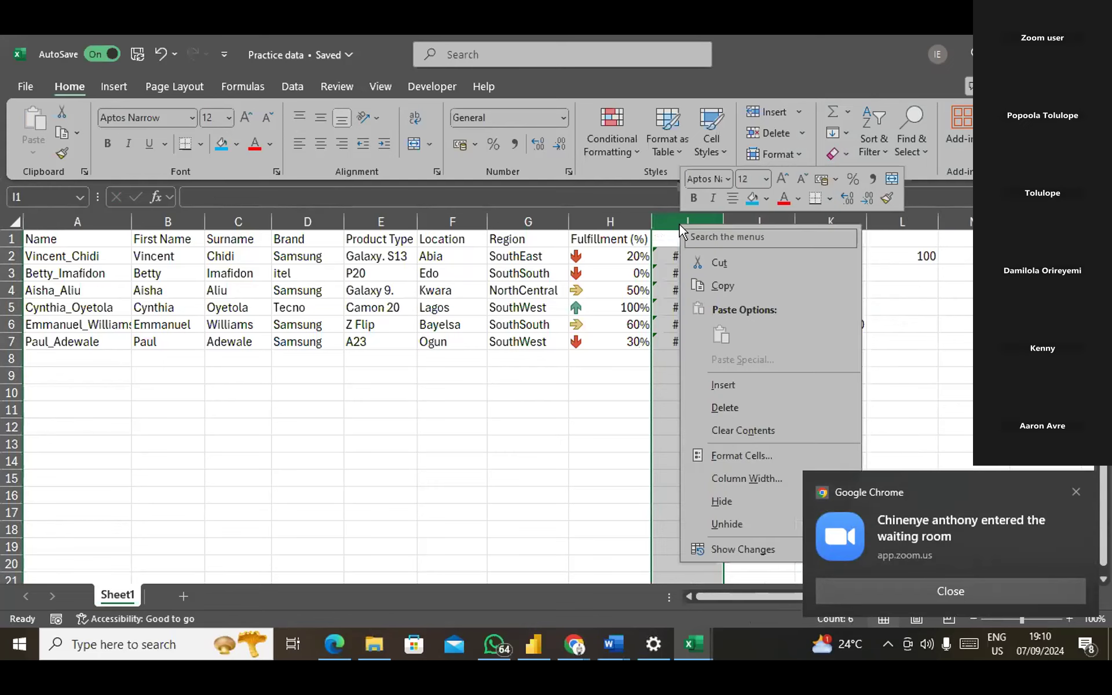
{"action": "left_click", "coordinate": [724, 408]}
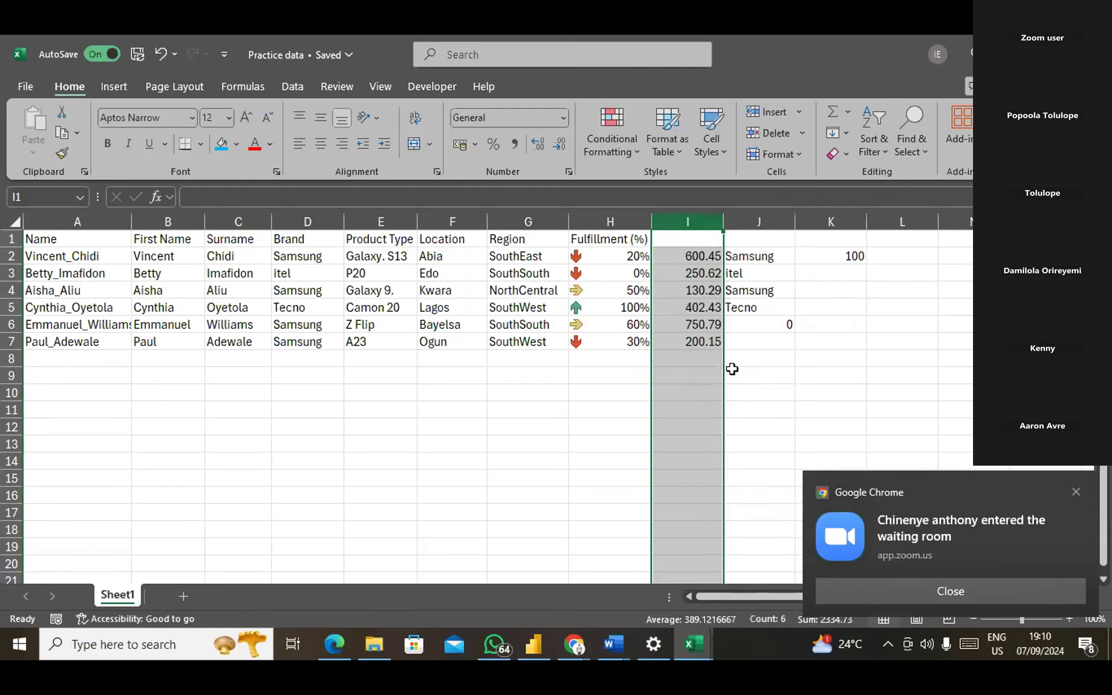
{"action": "left_click", "coordinate": [693, 341]}
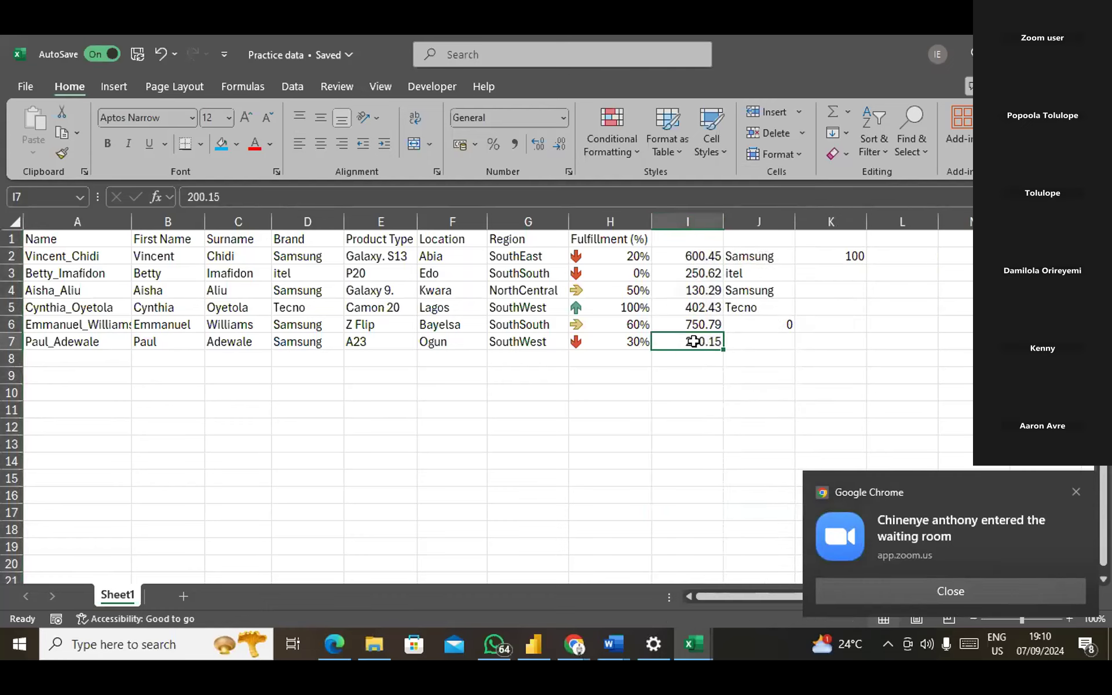
Delete columns J and K, which hold the leftover brand and number entries beside the data.
{"action": "left_click", "coordinate": [744, 226]}
{"action": "left_click_drag", "start_coordinate": [744, 226], "coordinate": [821, 233]}
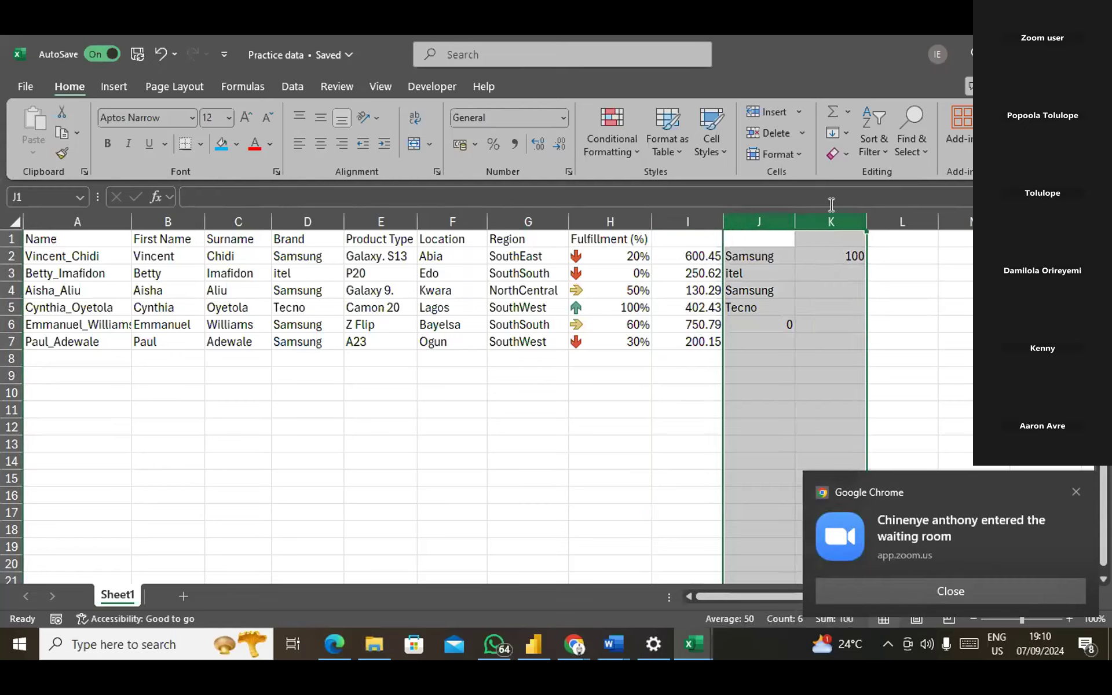
{"action": "right_click", "coordinate": [814, 226]}
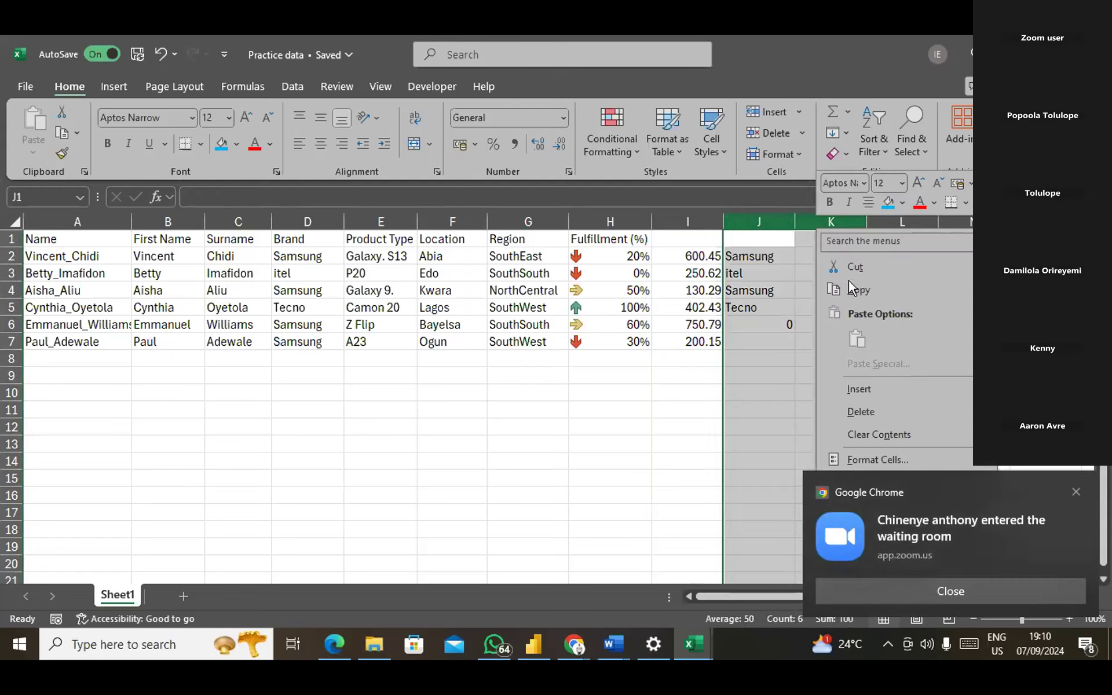
{"action": "left_click", "coordinate": [864, 412]}
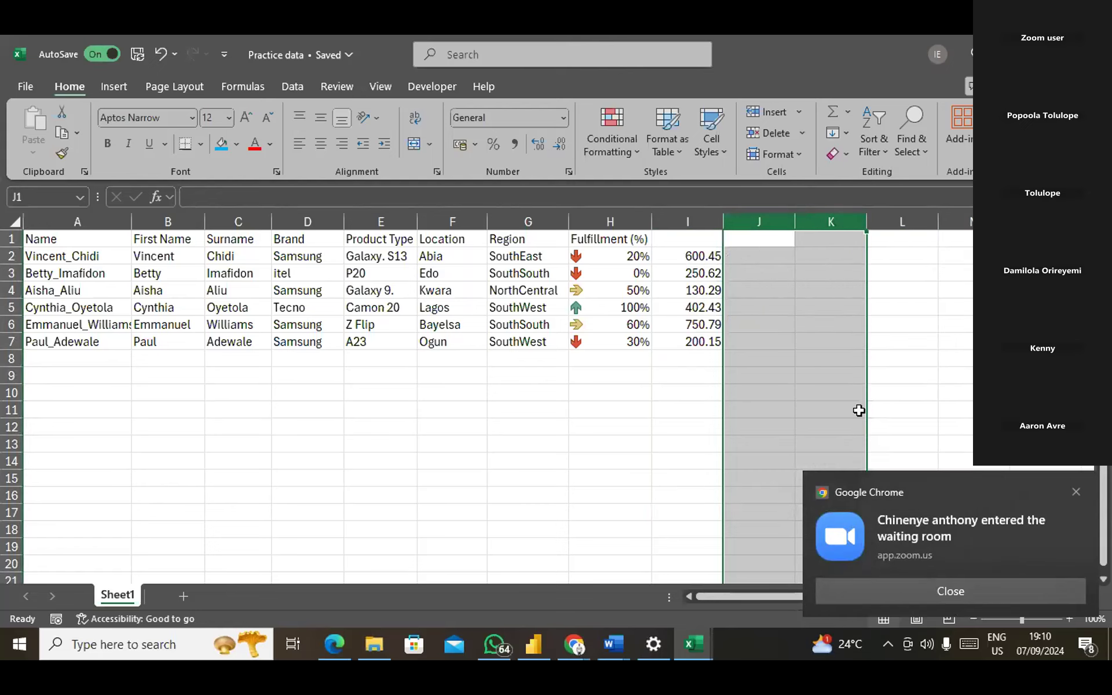
Enter the header "Price" in cell I1 and dismiss the waiting-room notification.
{"action": "left_click", "coordinate": [661, 241]}
{"action": "type", "text": "Price"}
{"action": "left_click", "coordinate": [559, 307]}
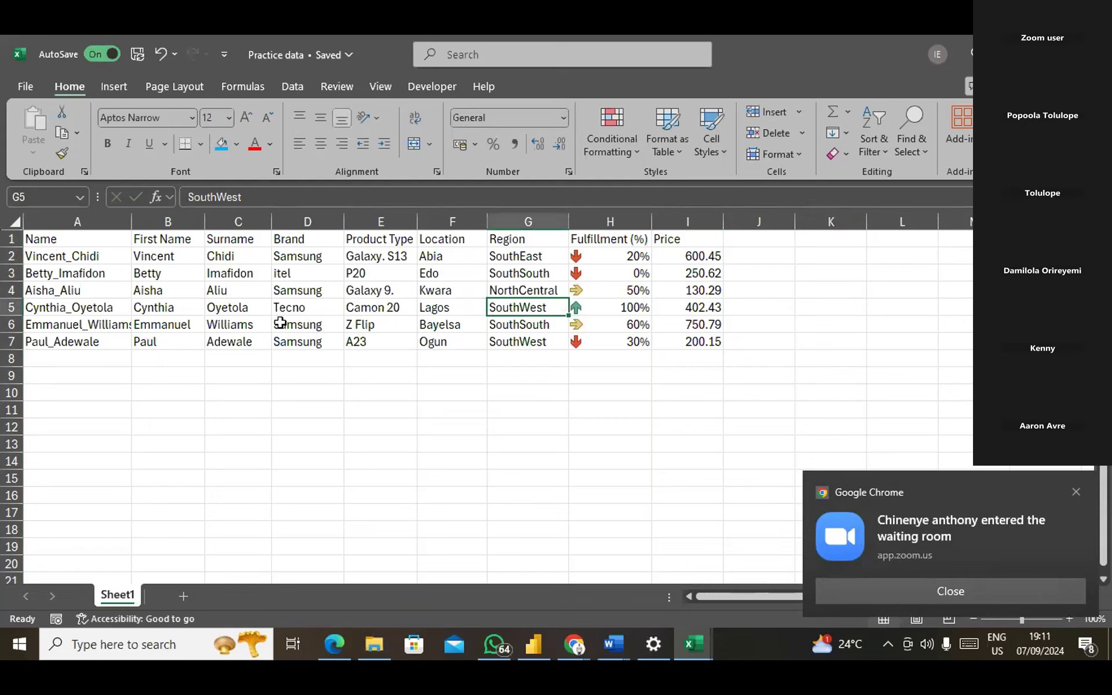
{"action": "left_click", "coordinate": [1073, 494]}
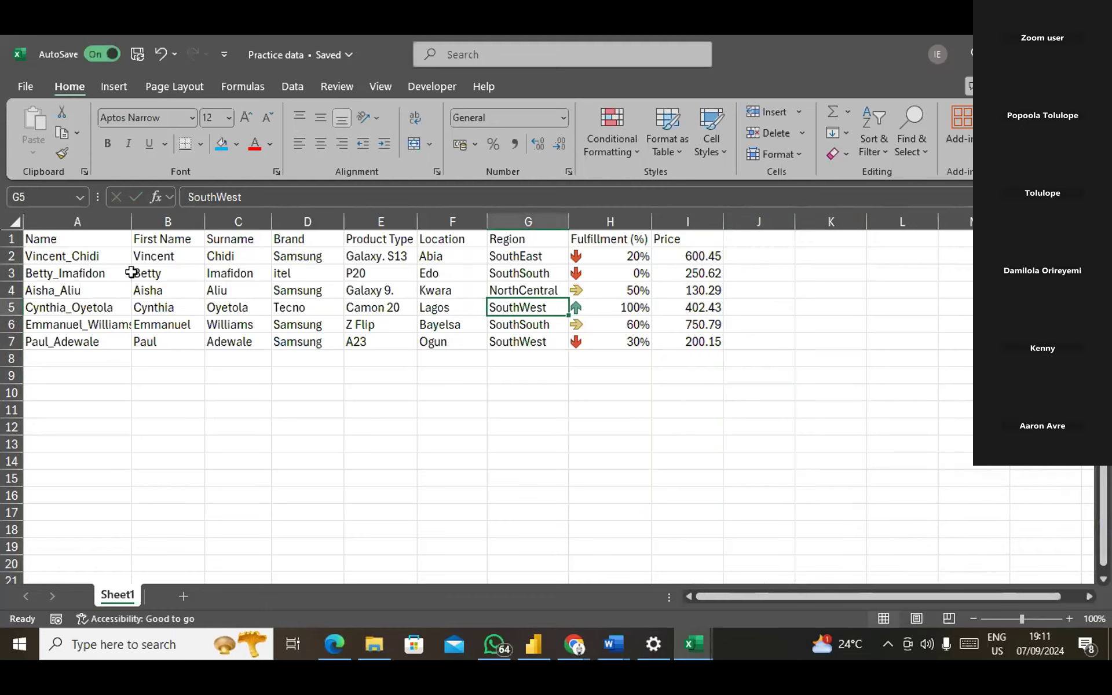
Fill the header cells A1:I1 with light blue.
{"action": "left_click", "coordinate": [12, 238]}
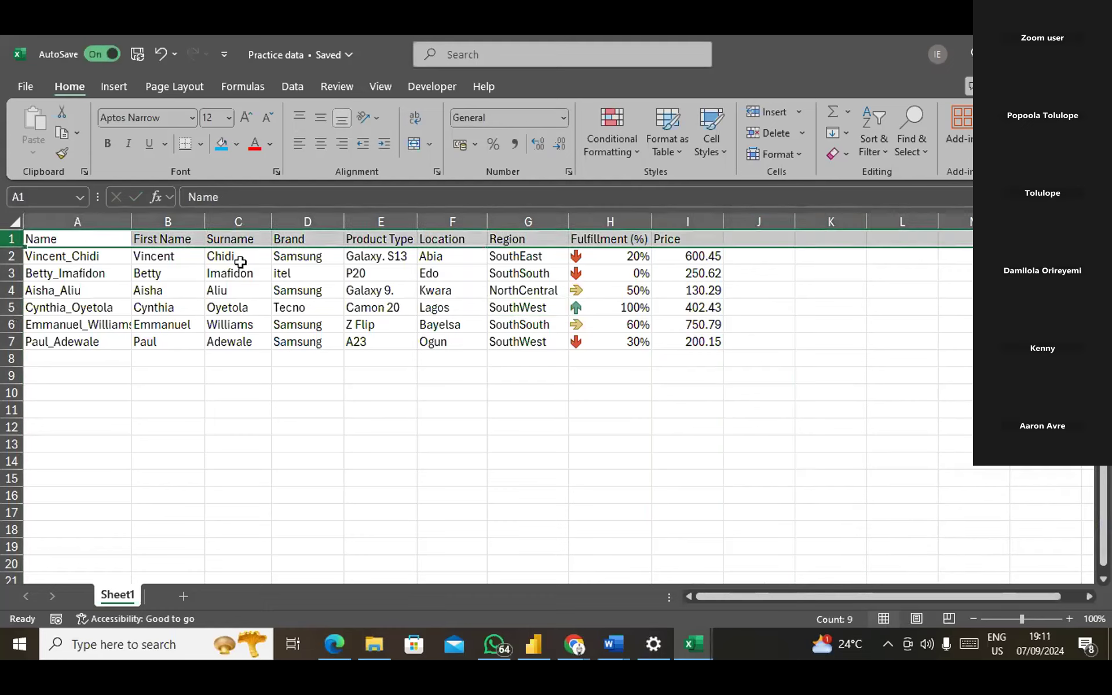
{"action": "left_click_drag", "start_coordinate": [78, 238], "coordinate": [691, 239]}
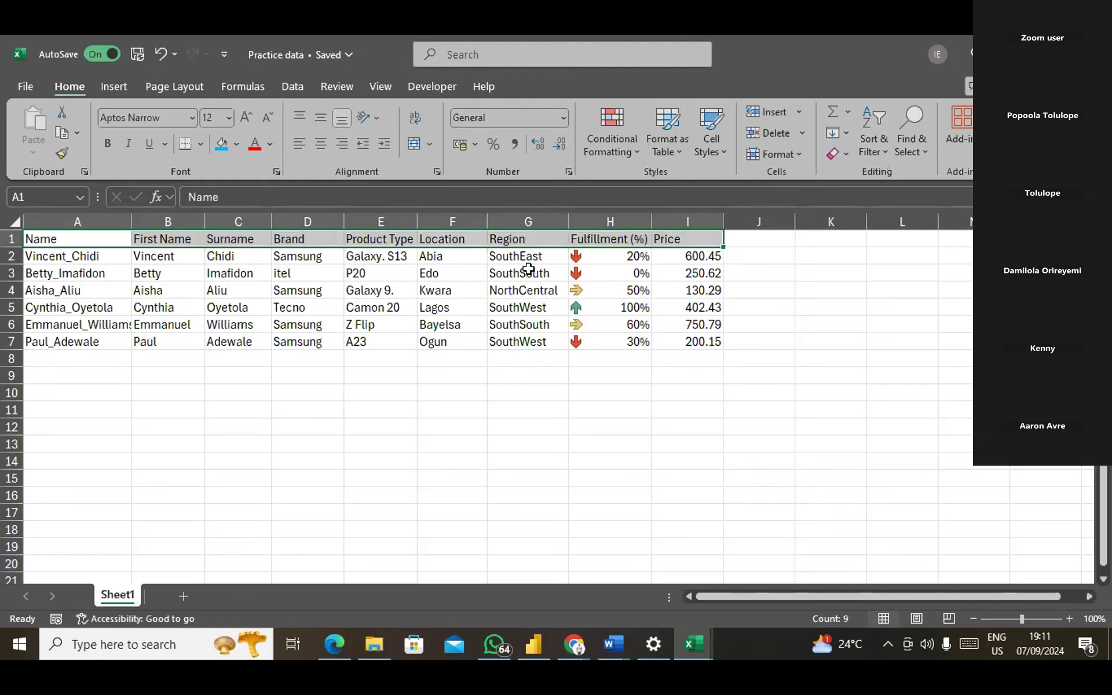
{"action": "left_click", "coordinate": [226, 146]}
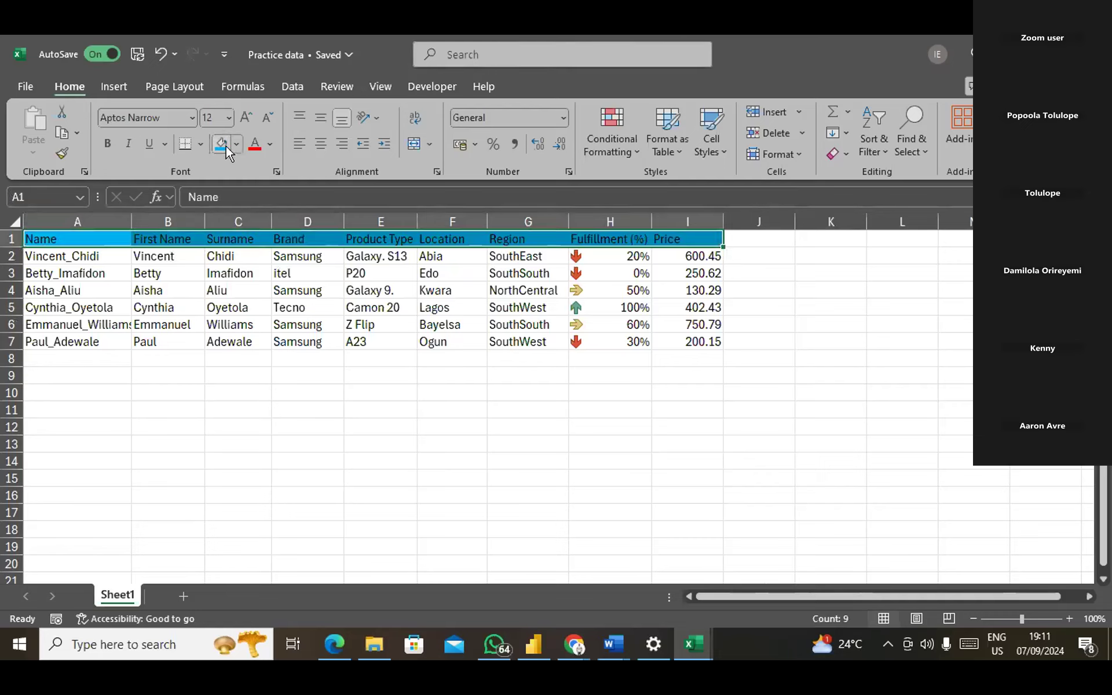
{"action": "left_click", "coordinate": [235, 144]}
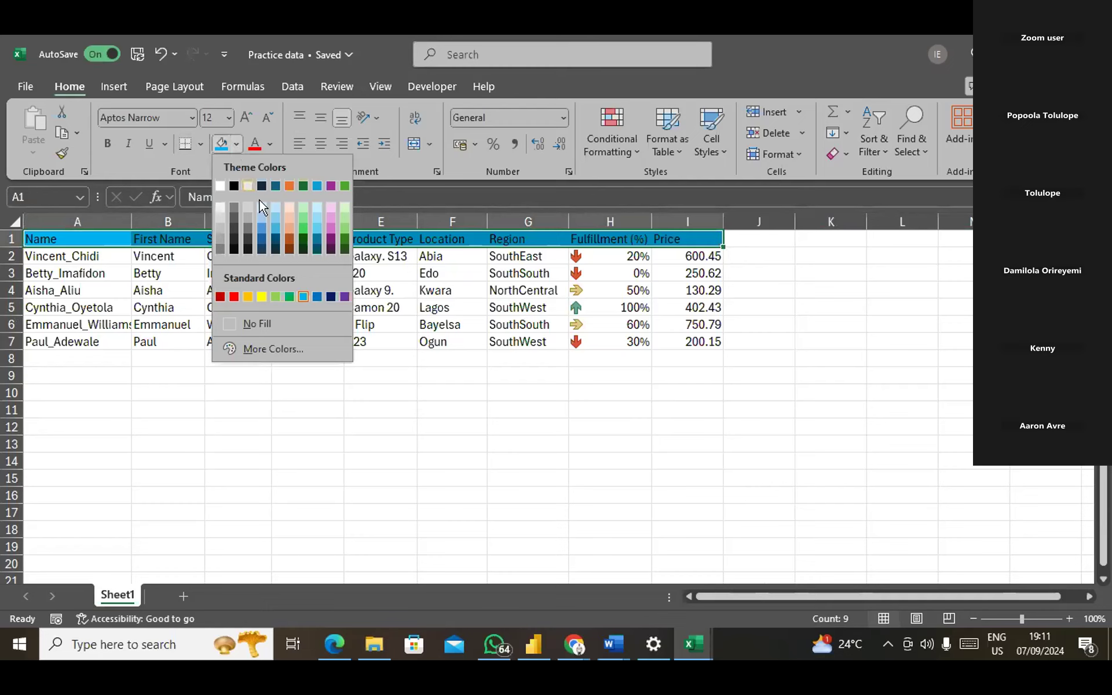
{"action": "right_click", "coordinate": [313, 296]}
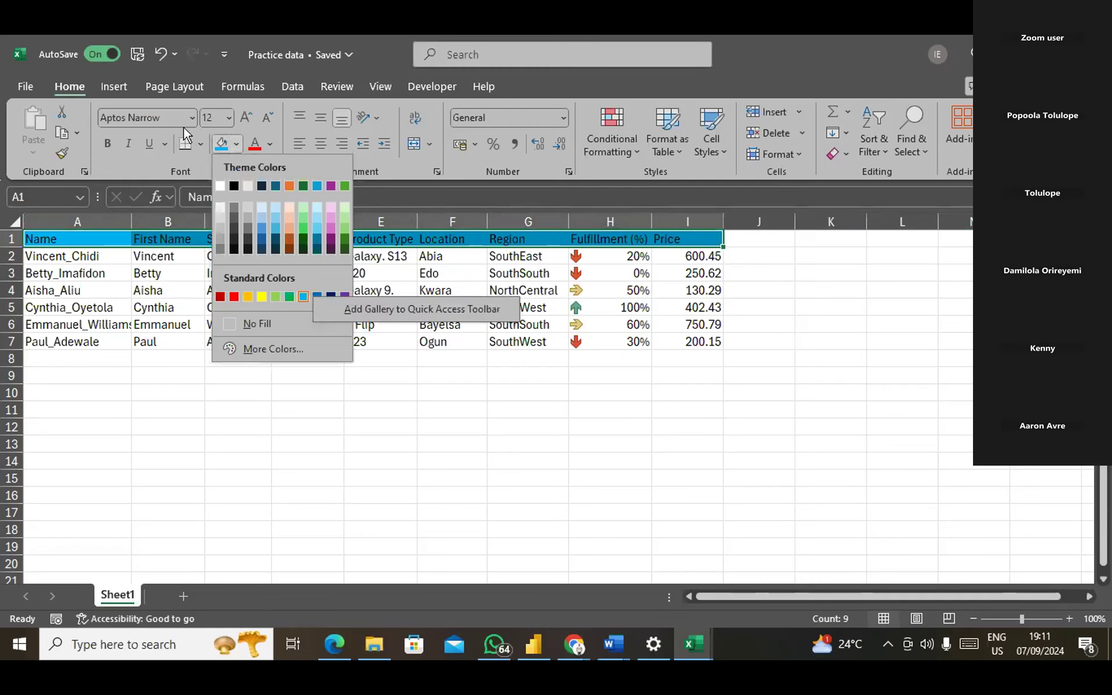
Format the header text in A1:I1 as white, bold and size 14.
{"action": "left_click", "coordinate": [270, 145]}
{"action": "left_click", "coordinate": [270, 145]}
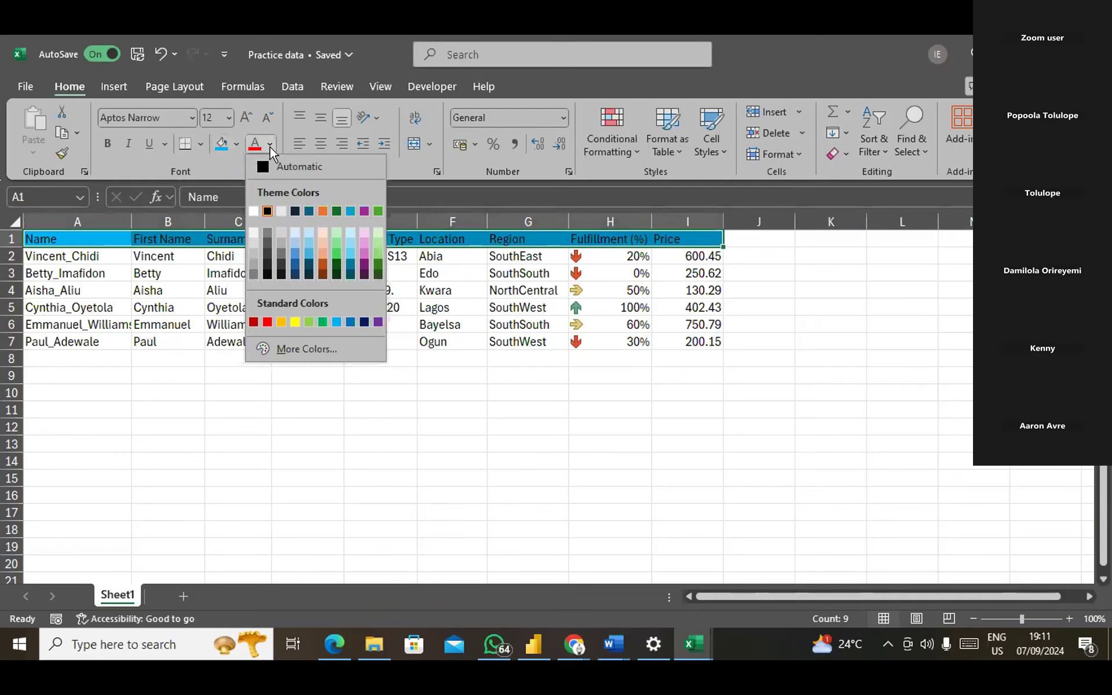
{"action": "left_click", "coordinate": [253, 211]}
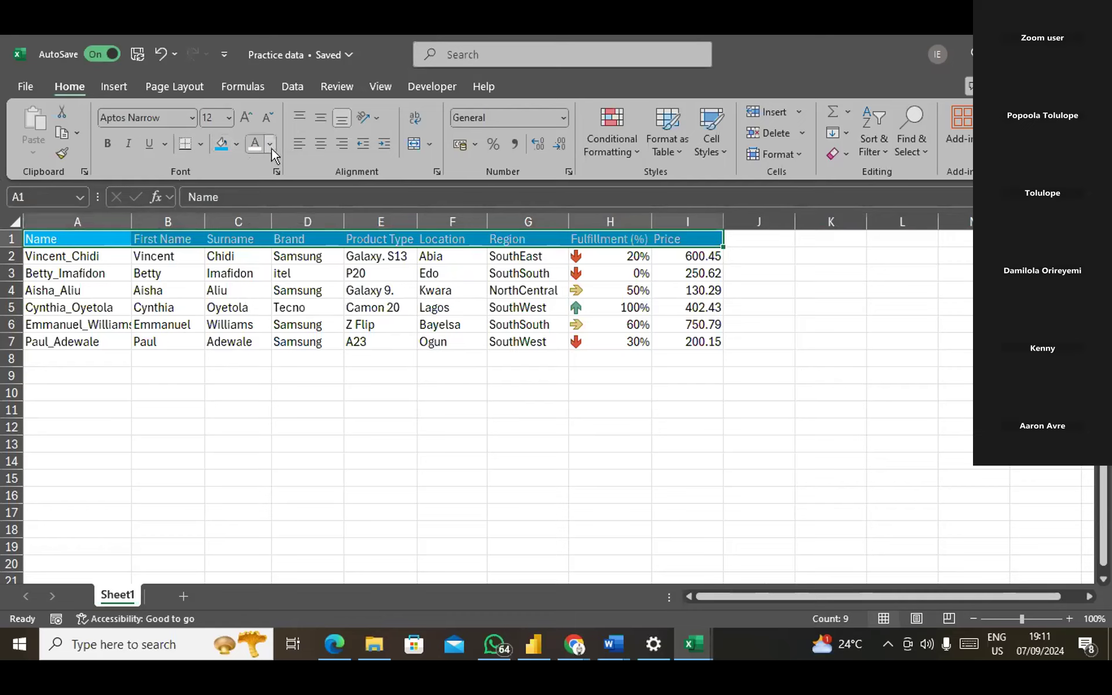
{"action": "left_click", "coordinate": [110, 141]}
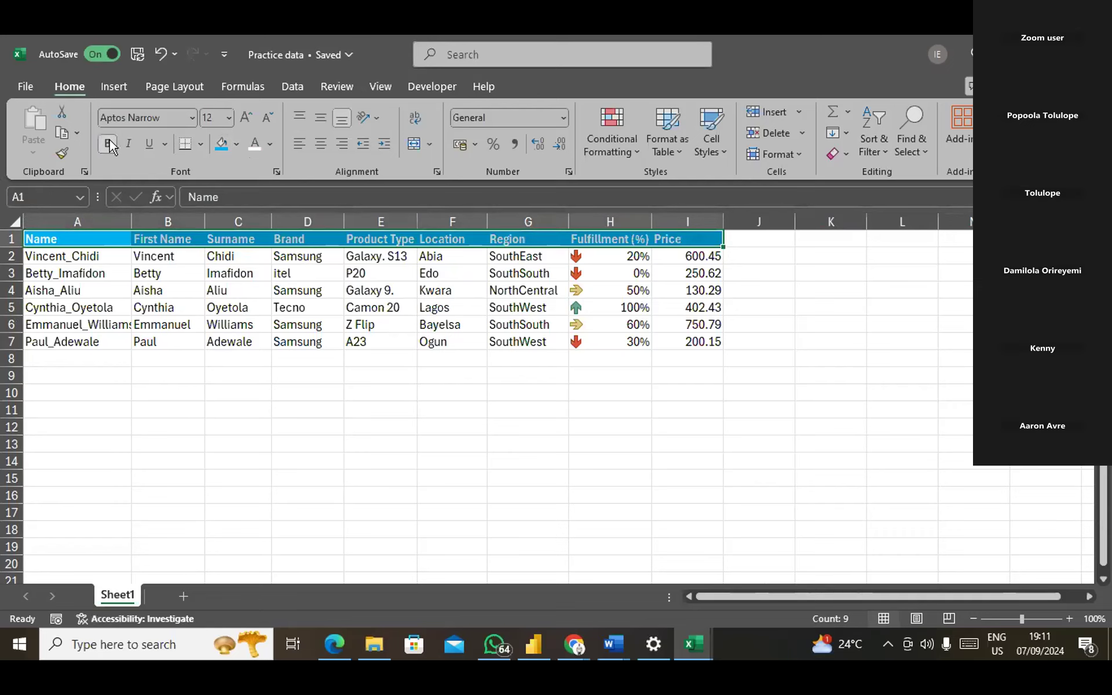
{"action": "left_click", "coordinate": [226, 115]}
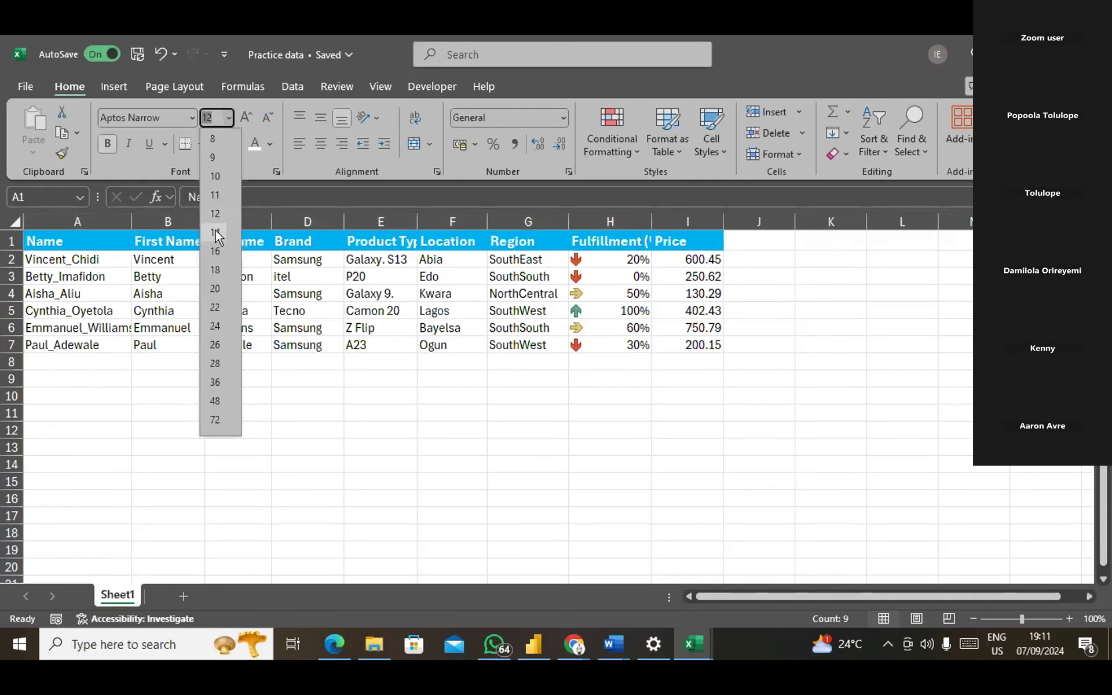
{"action": "left_click", "coordinate": [215, 231]}
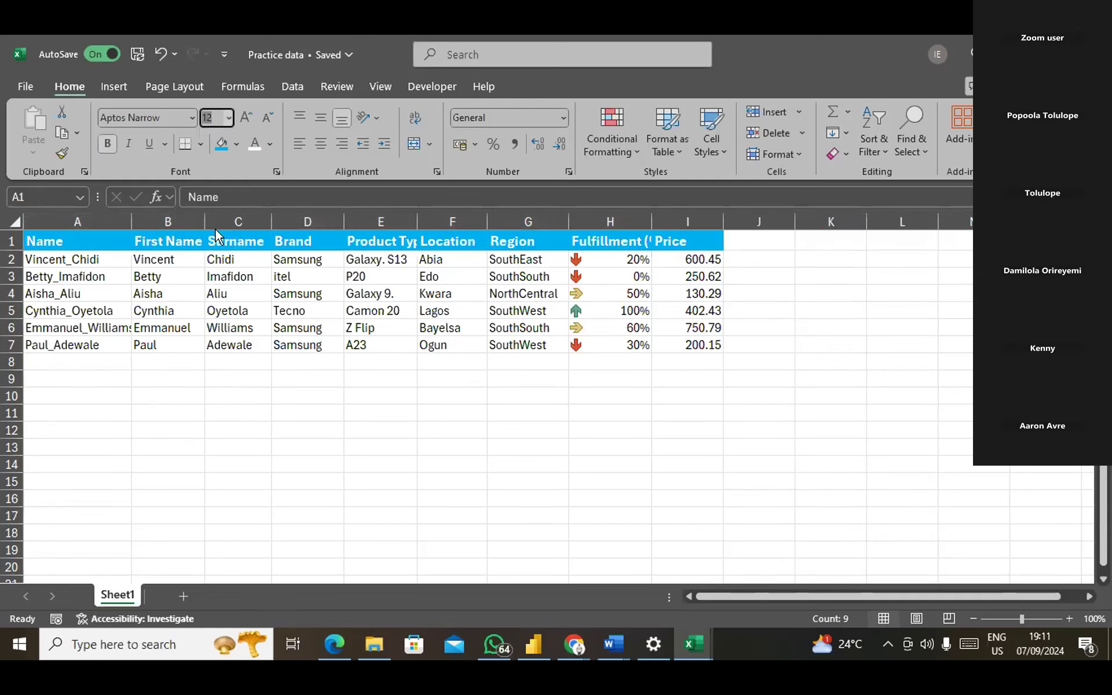
Widen the Product Type and Fulfillment (%) columns to fit their full header text.
{"action": "right_click", "coordinate": [415, 222]}
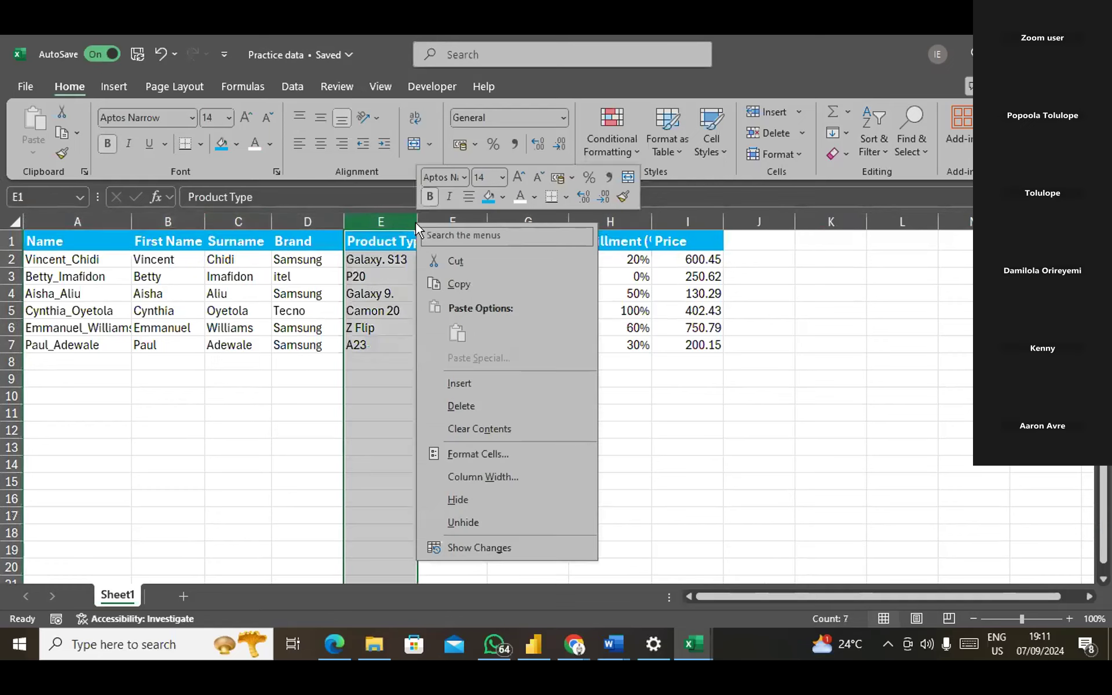
{"action": "key", "text": "Escape"}
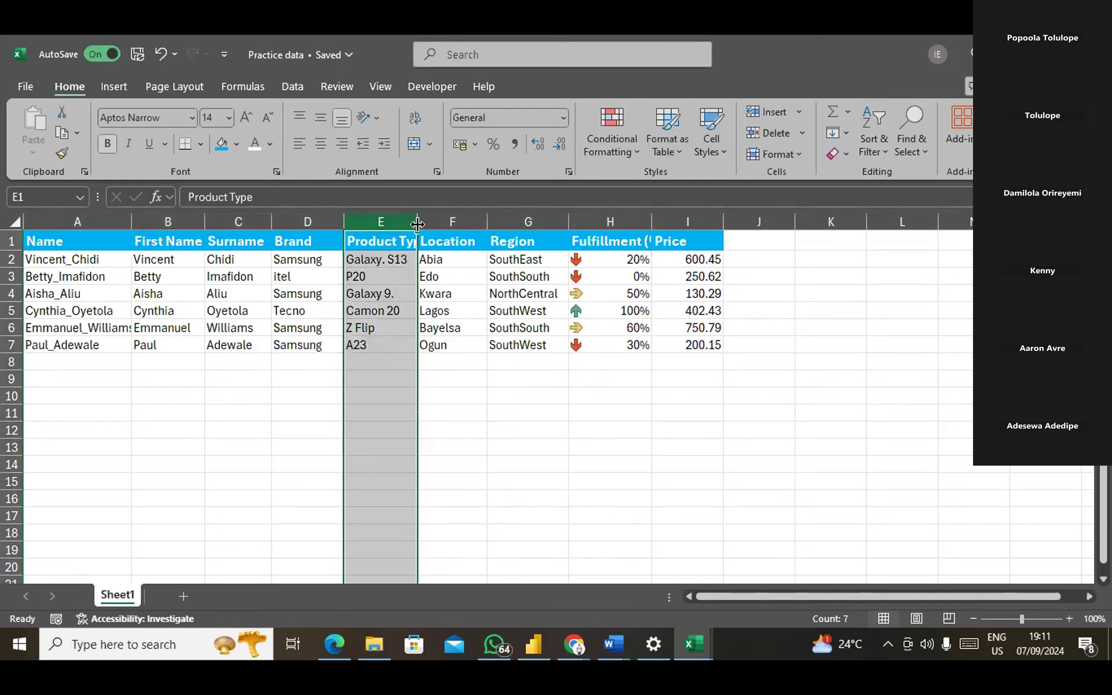
{"action": "left_click_drag", "start_coordinate": [417, 224], "coordinate": [439, 229]}
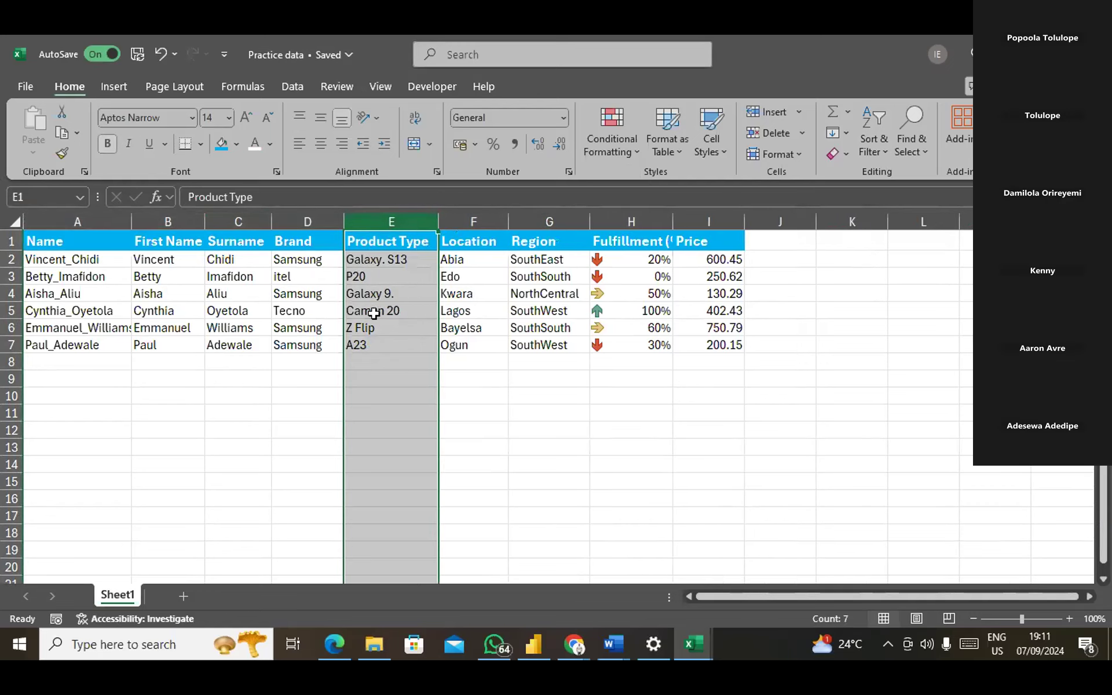
{"action": "left_click_drag", "start_coordinate": [672, 222], "coordinate": [693, 222]}
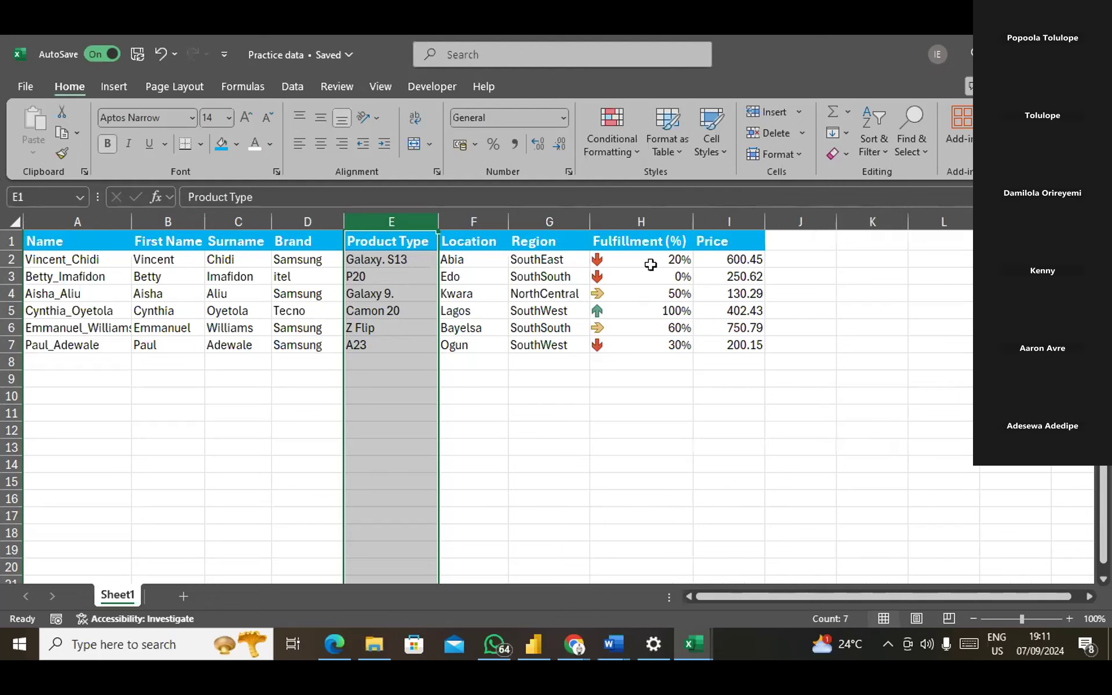
Apply thick outside borders around the whole data range A1:I7.
{"action": "left_click", "coordinate": [335, 313]}
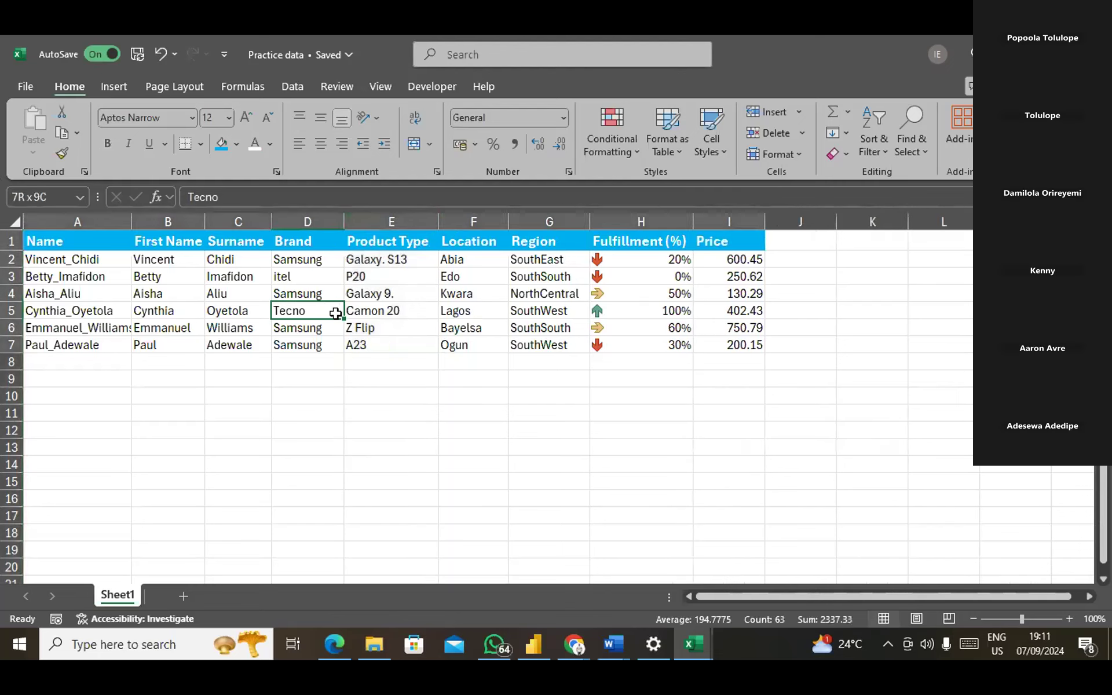
{"action": "key", "text": "ctrl+a"}
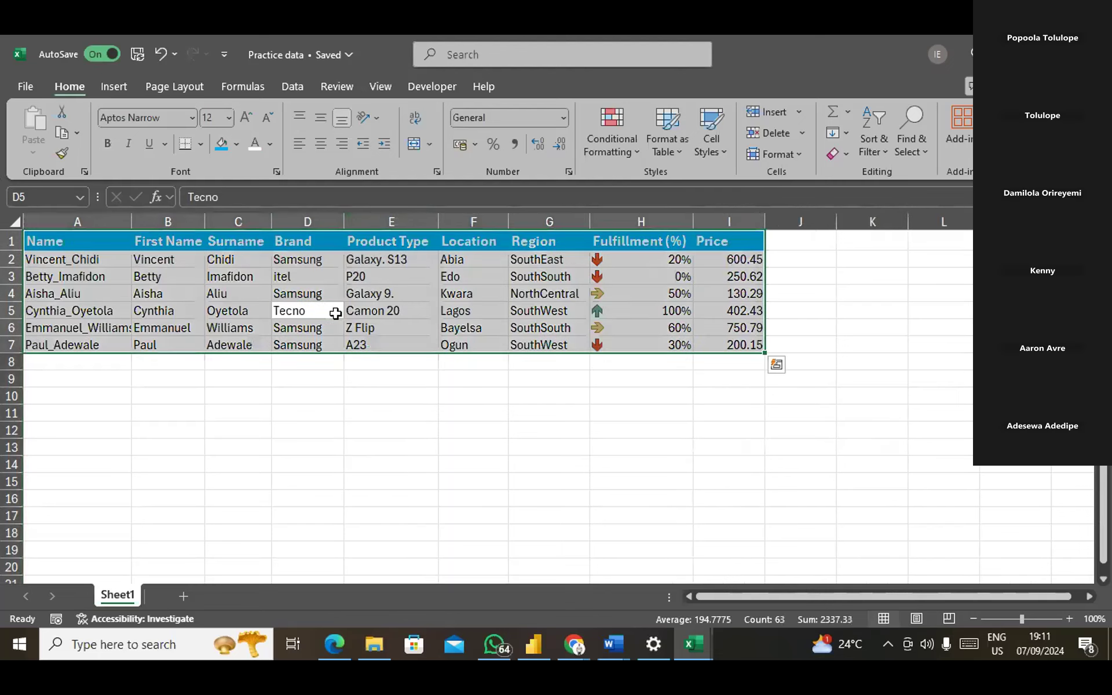
{"action": "left_click", "coordinate": [201, 143]}
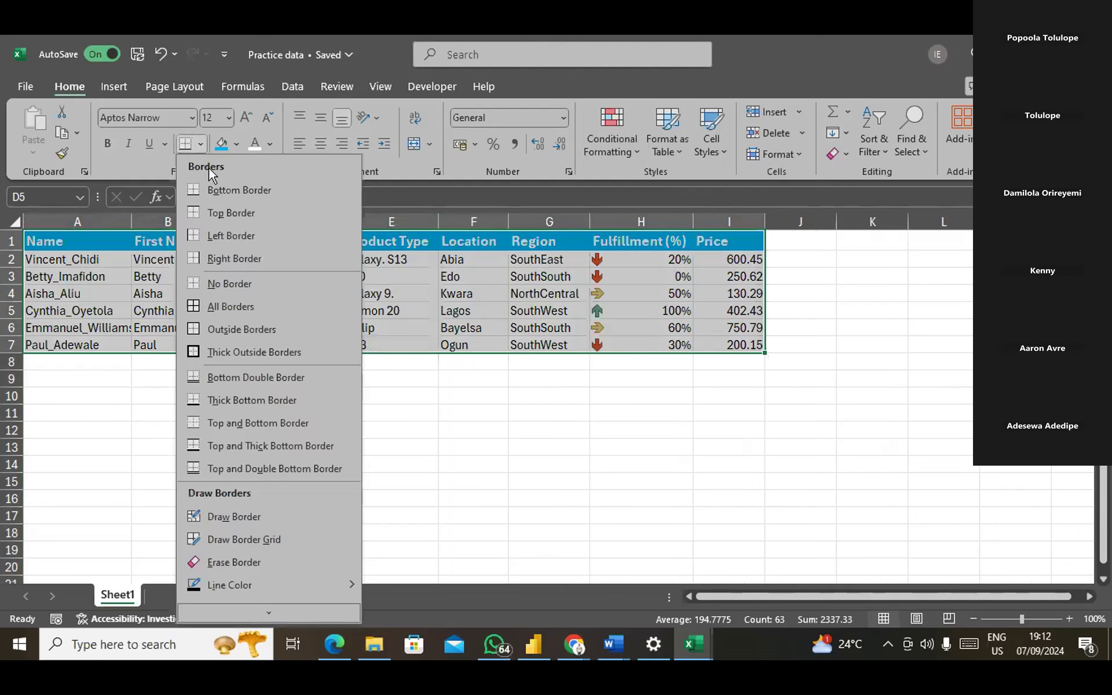
{"action": "left_click", "coordinate": [235, 352]}
{"action": "right_click", "coordinate": [339, 384]}
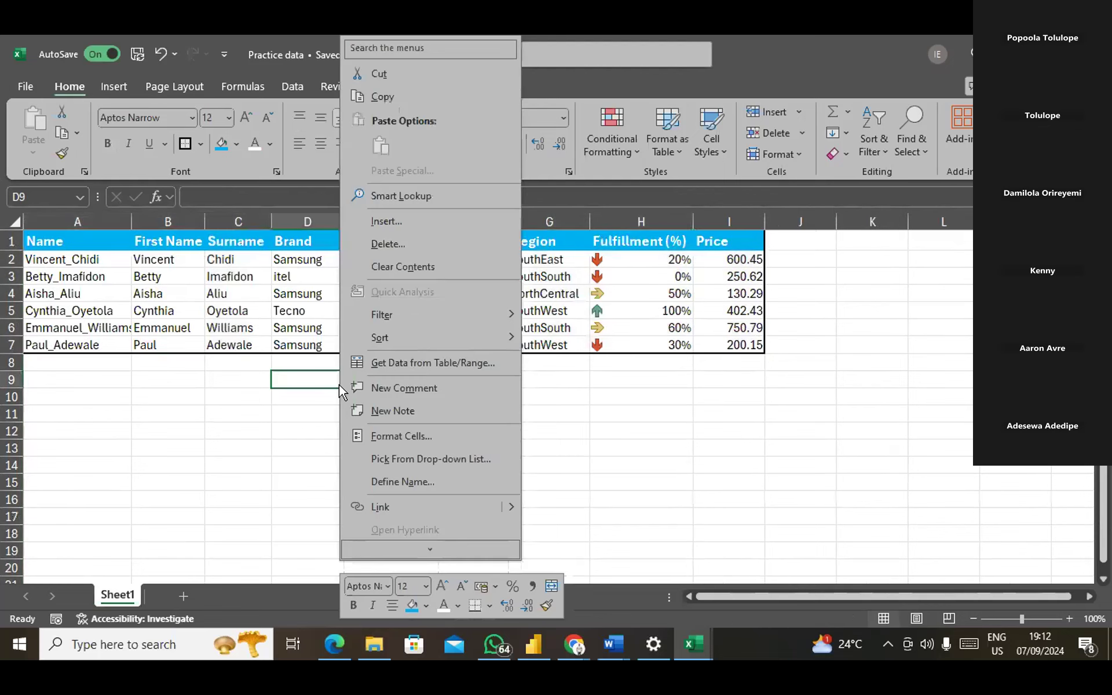
{"action": "left_click", "coordinate": [686, 401]}
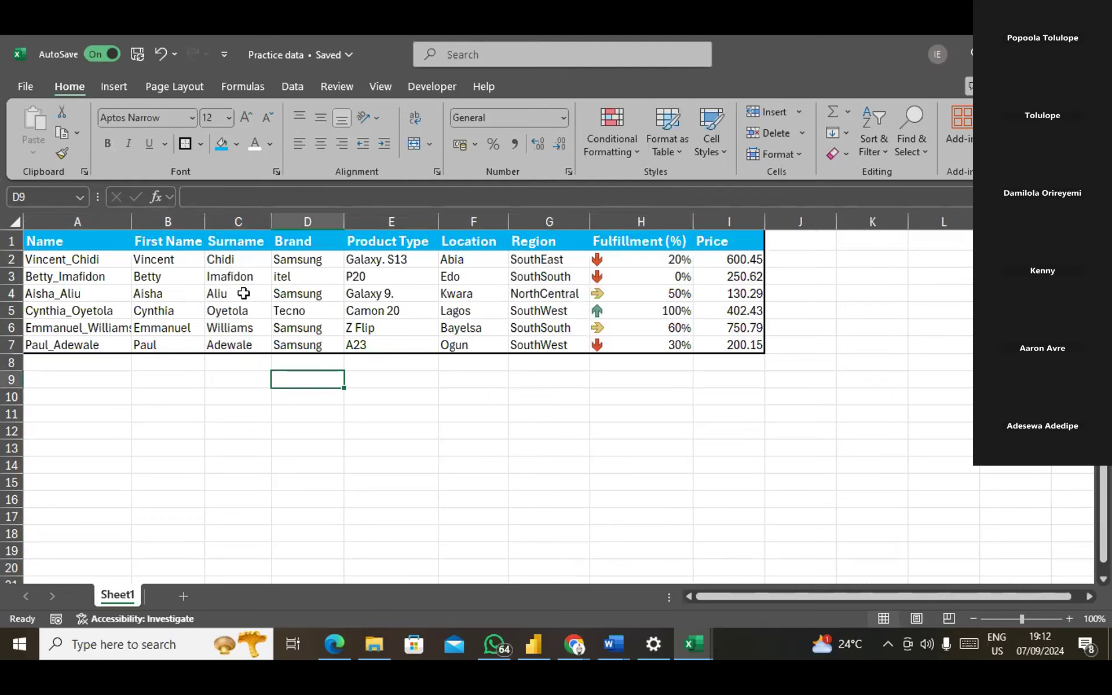
Undo the borders, the column widening and the manual formatting of the header row.
{"action": "right_click", "coordinate": [358, 366]}
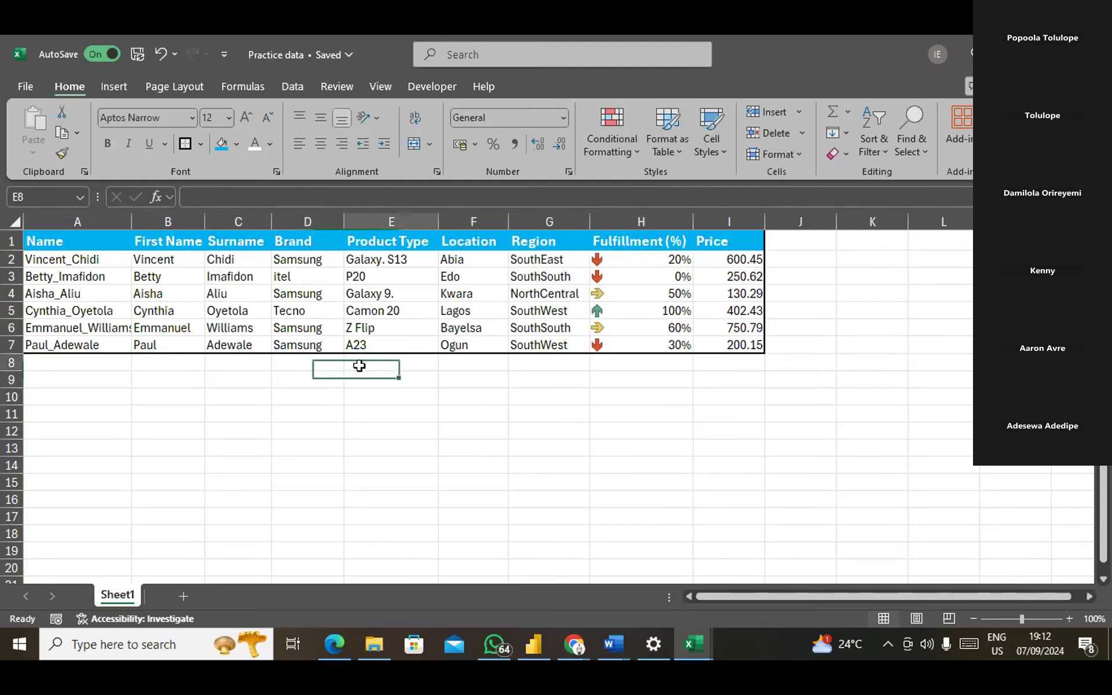
{"action": "left_click", "coordinate": [287, 370]}
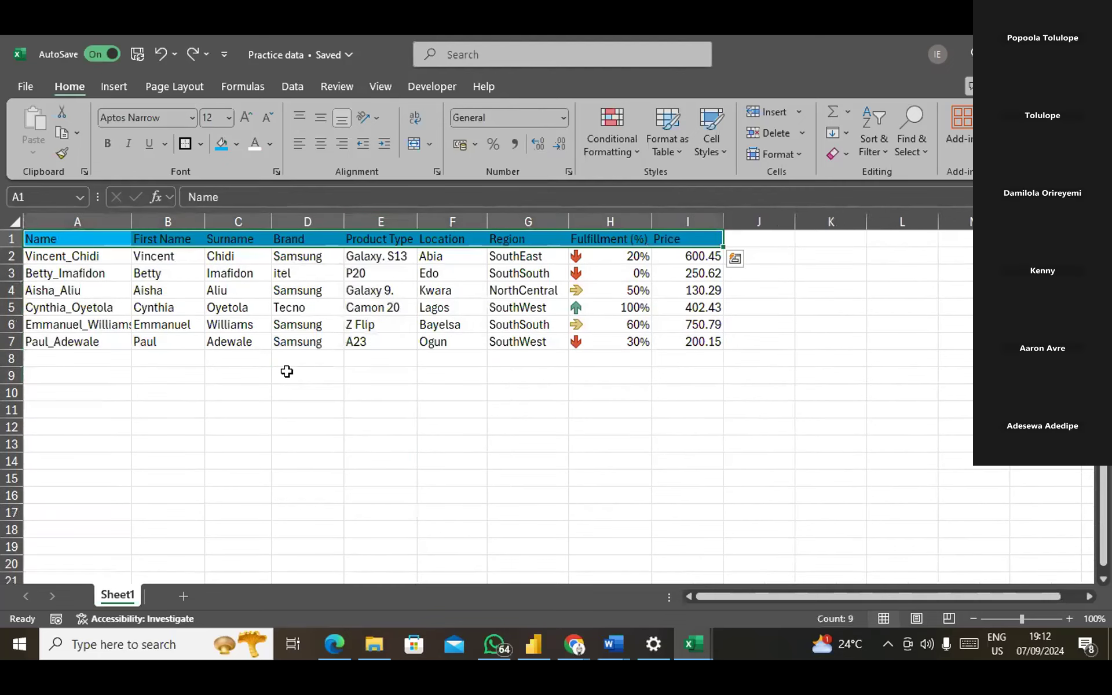
Convert the data range A1:I7 into a table, with the first row as headers.
{"action": "left_click", "coordinate": [483, 306]}
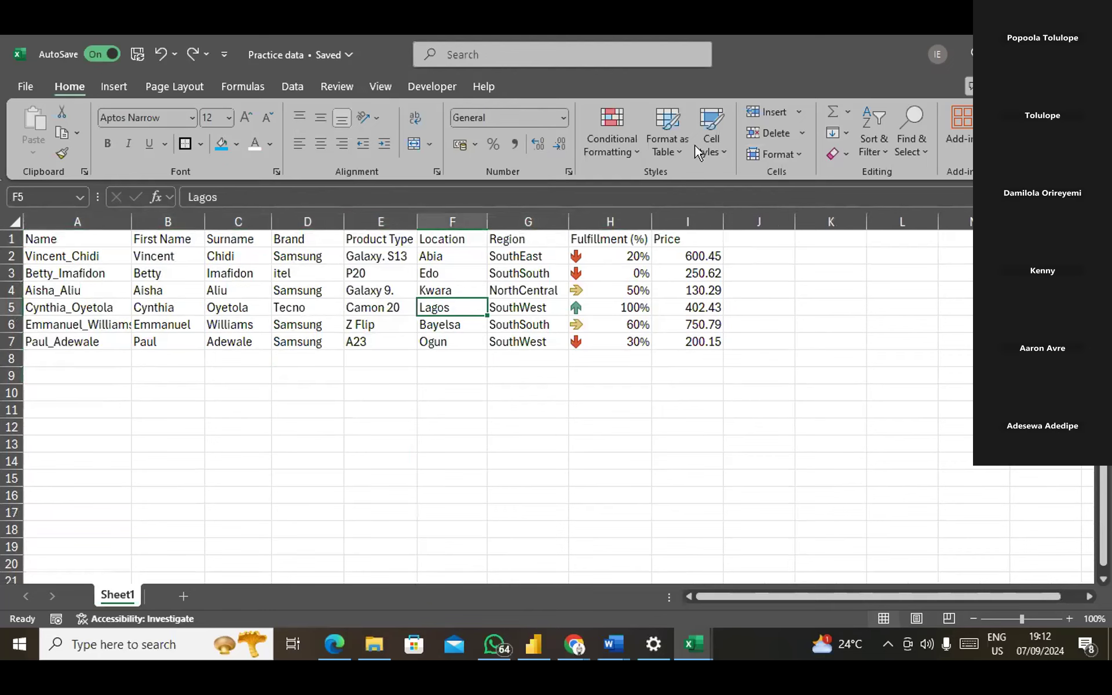
{"action": "left_click", "coordinate": [679, 141]}
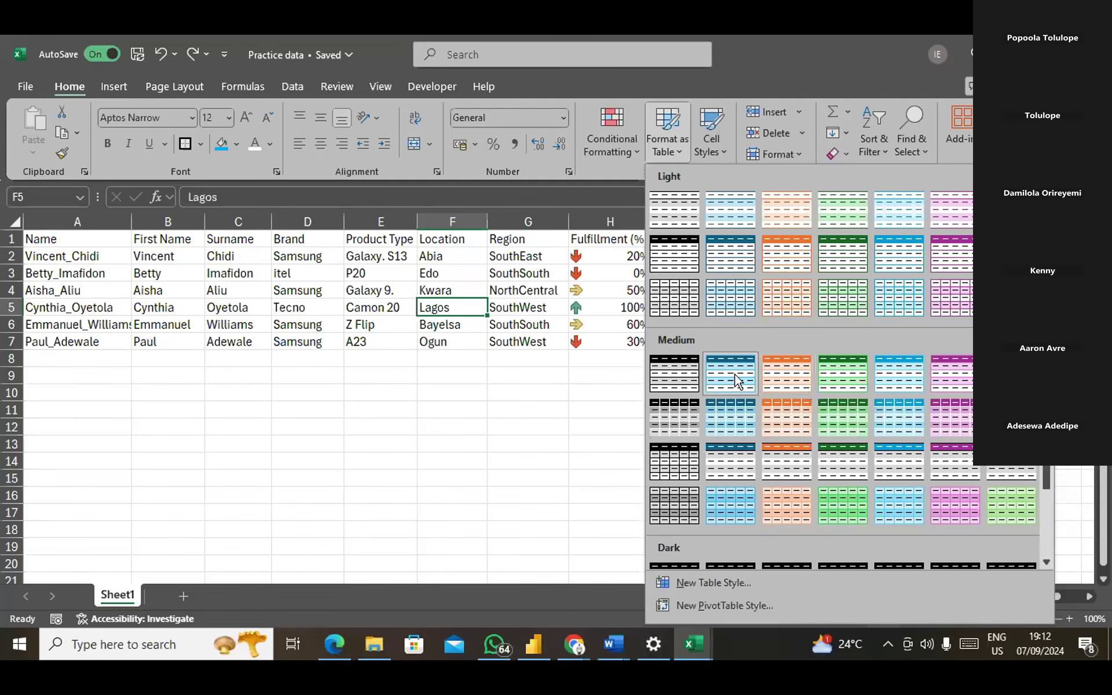
{"action": "key", "text": "Escape"}
{"action": "key", "text": "ctrl+t"}
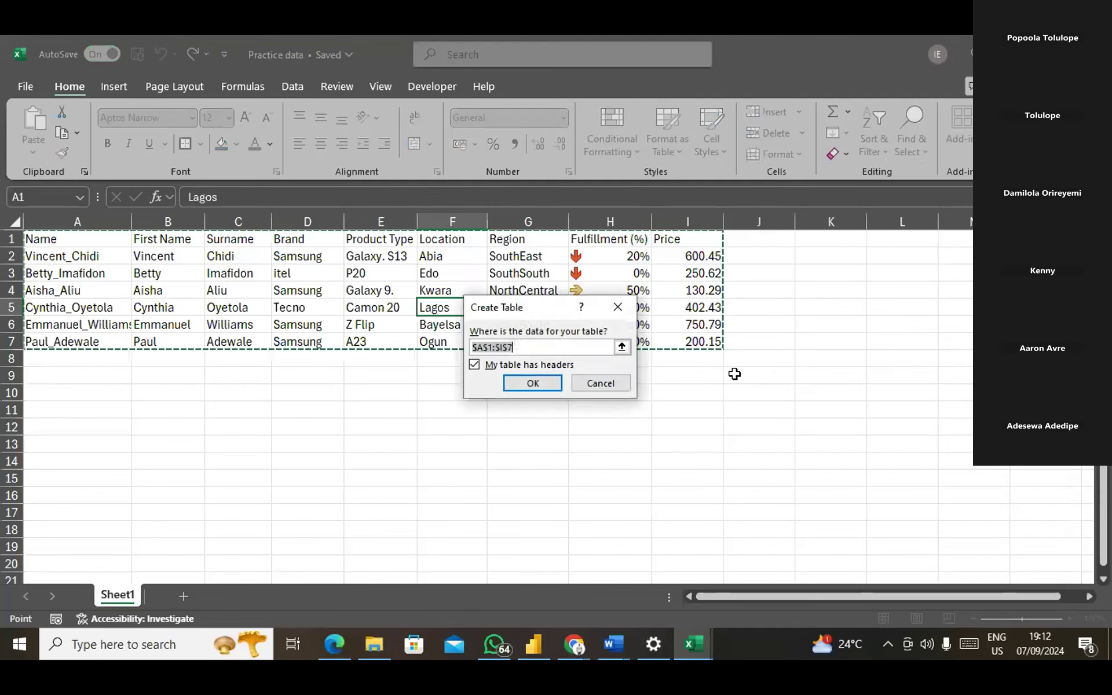
{"action": "left_click", "coordinate": [539, 377]}
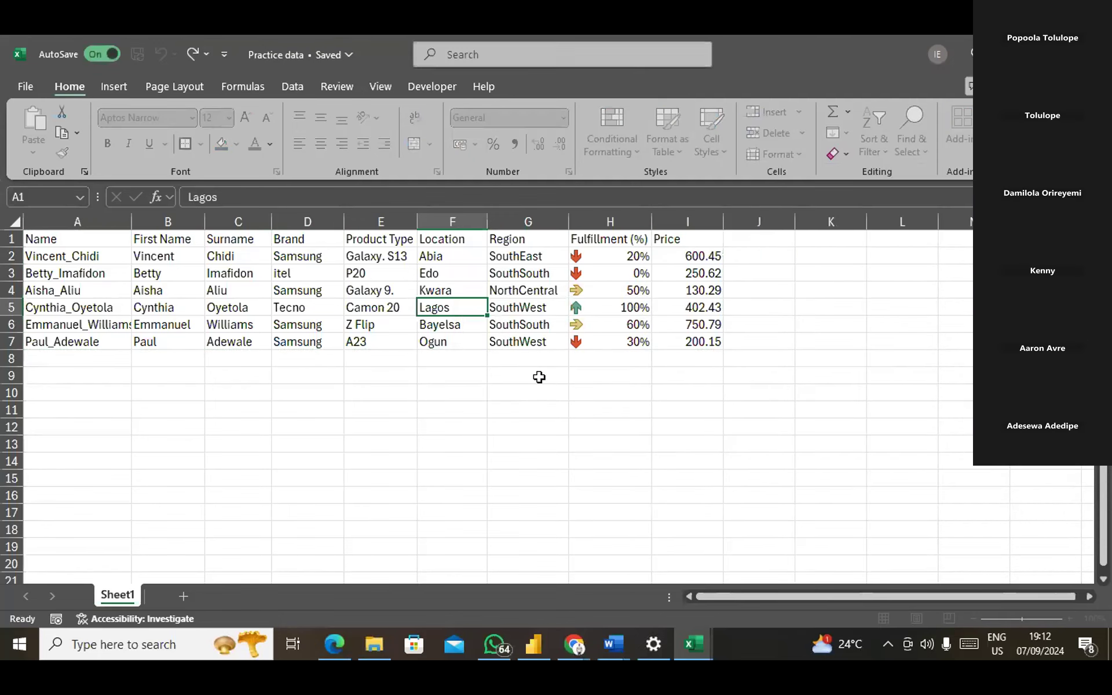
{"action": "left_click", "coordinate": [443, 399]}
{"action": "right_click", "coordinate": [443, 398]}
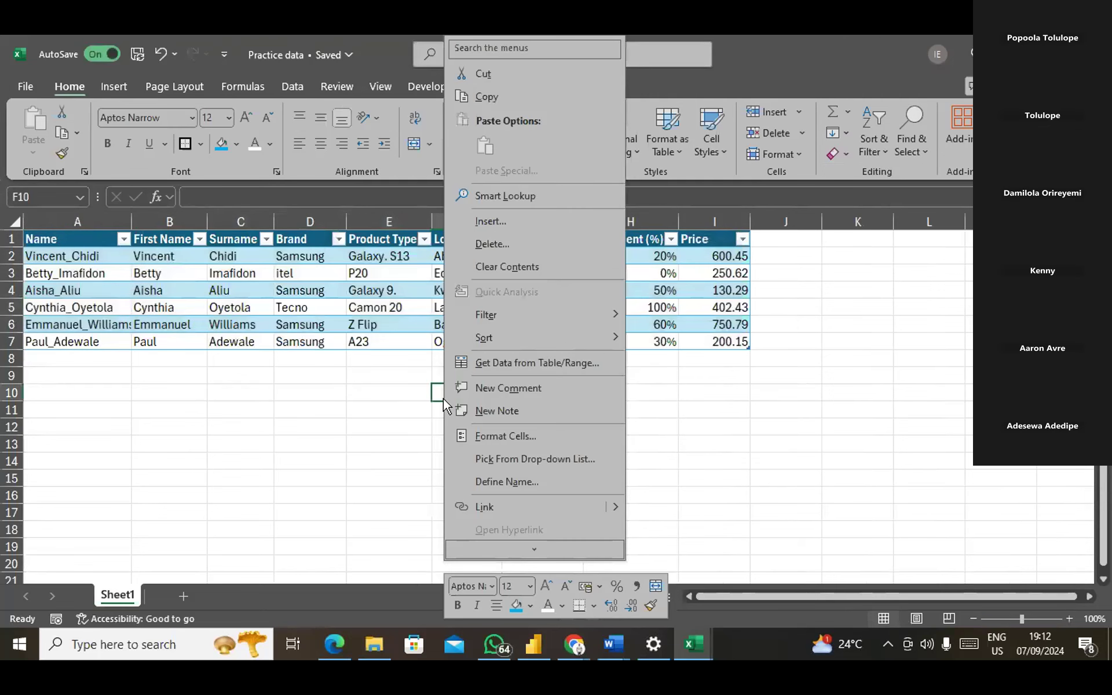
{"action": "key", "text": "Escape"}
{"action": "left_click", "coordinate": [445, 275]}
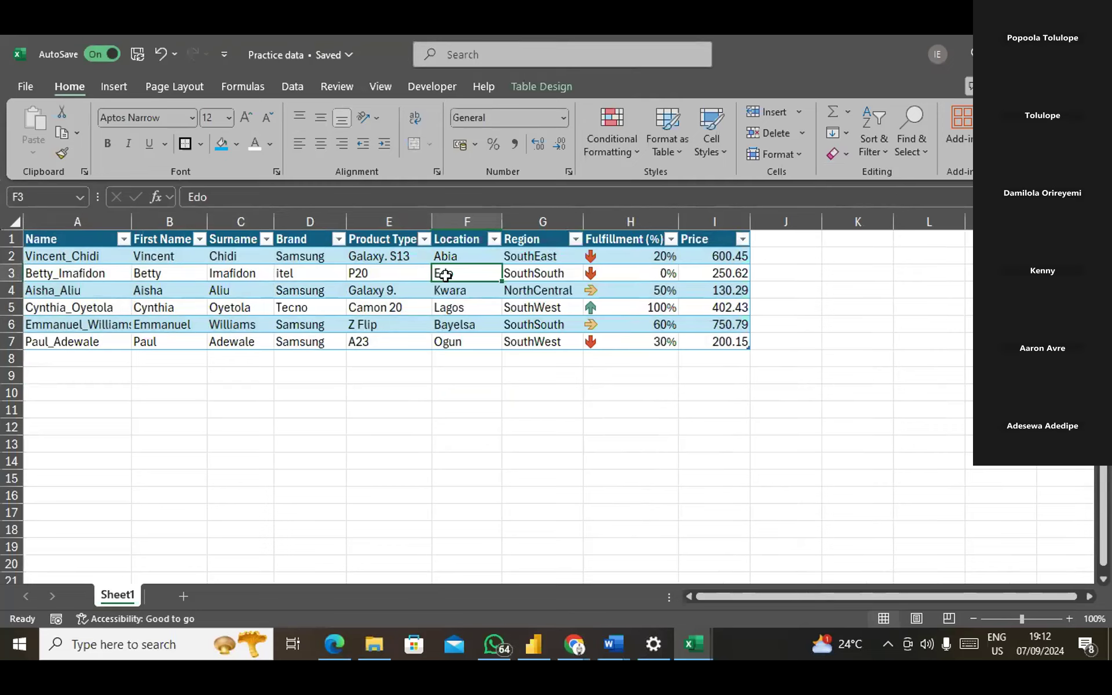
{"action": "left_click", "coordinate": [209, 273]}
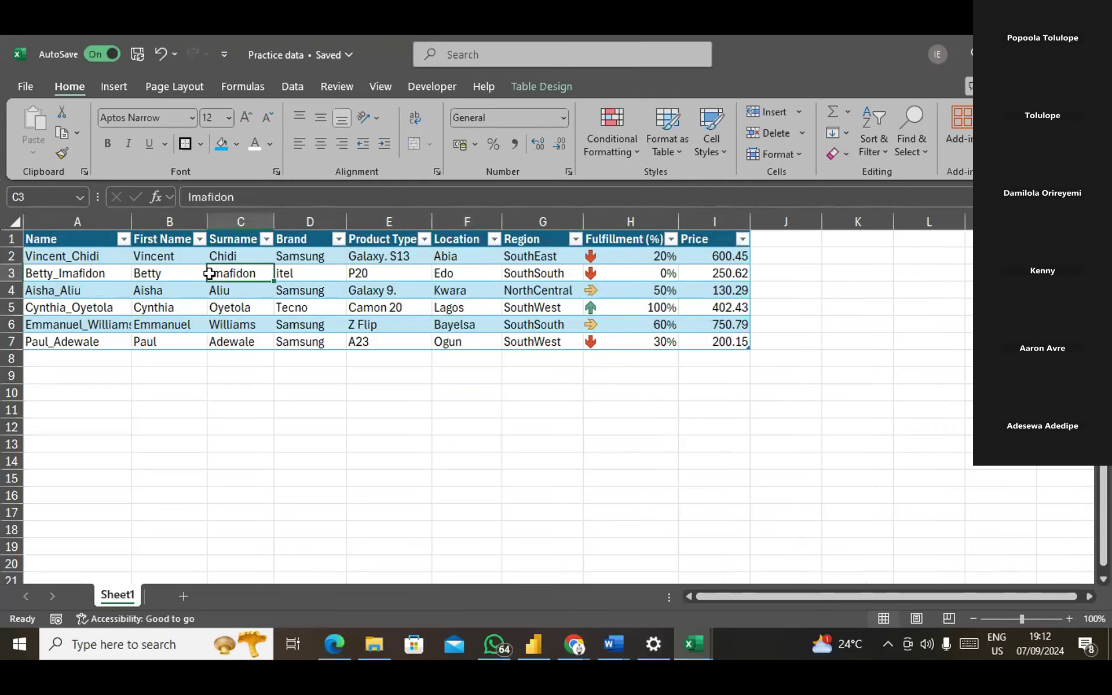
{"action": "key", "text": "ctrl+a"}
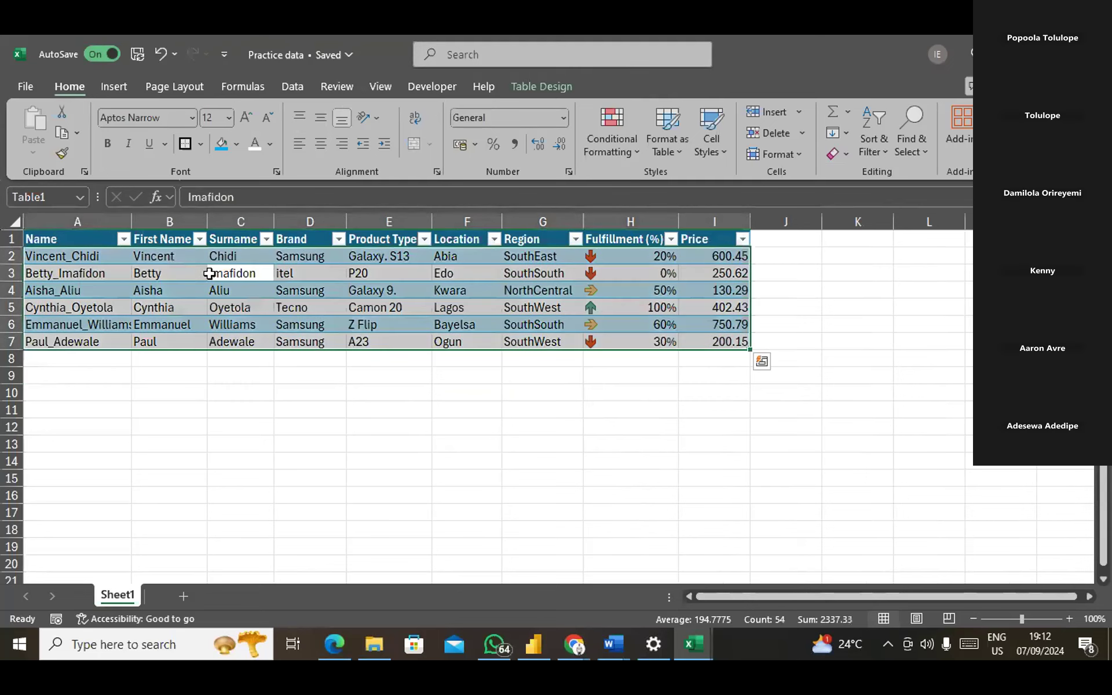
{"action": "left_click", "coordinate": [195, 288]}
{"action": "left_click", "coordinate": [107, 288]}
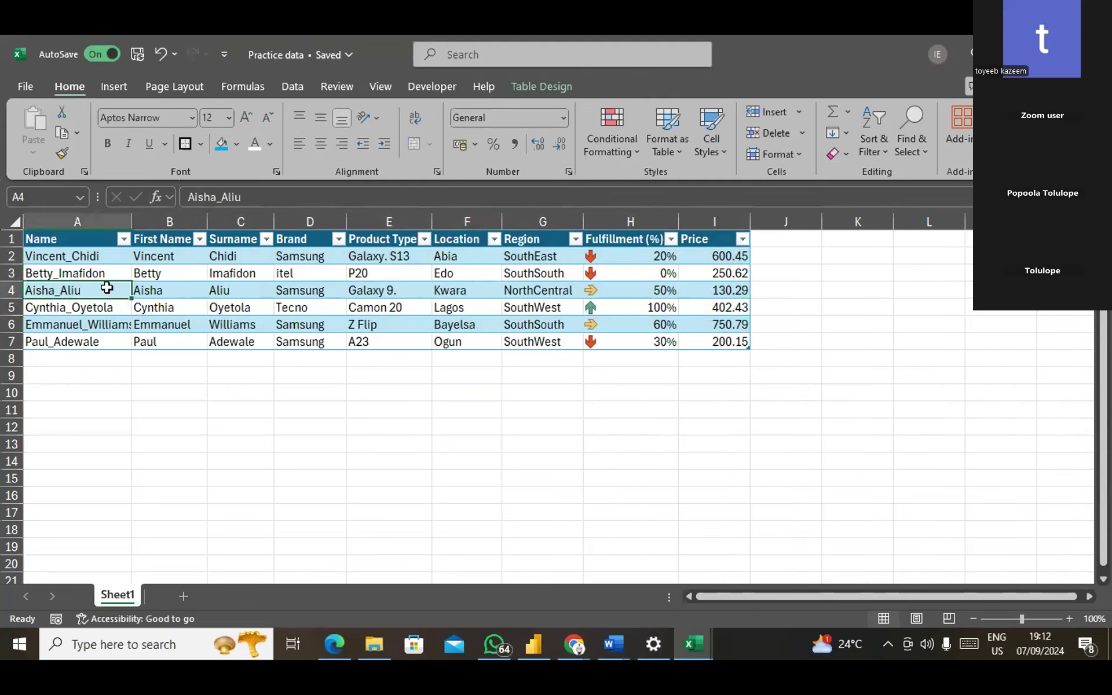
{"action": "left_click", "coordinate": [232, 375]}
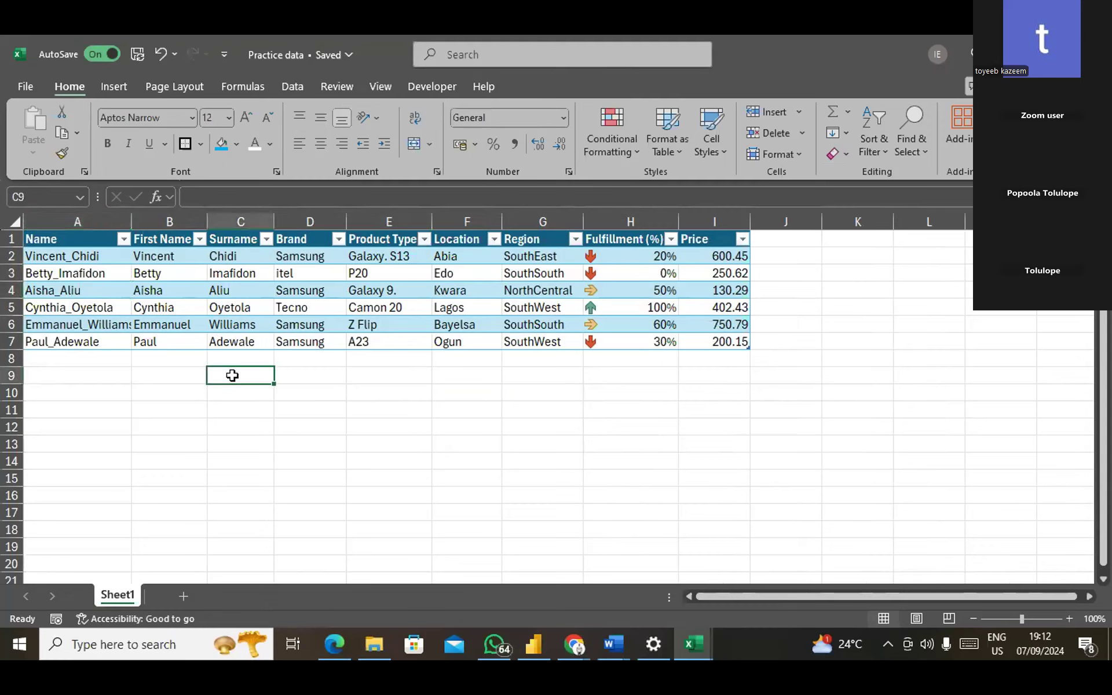
{"action": "left_click", "coordinate": [334, 305]}
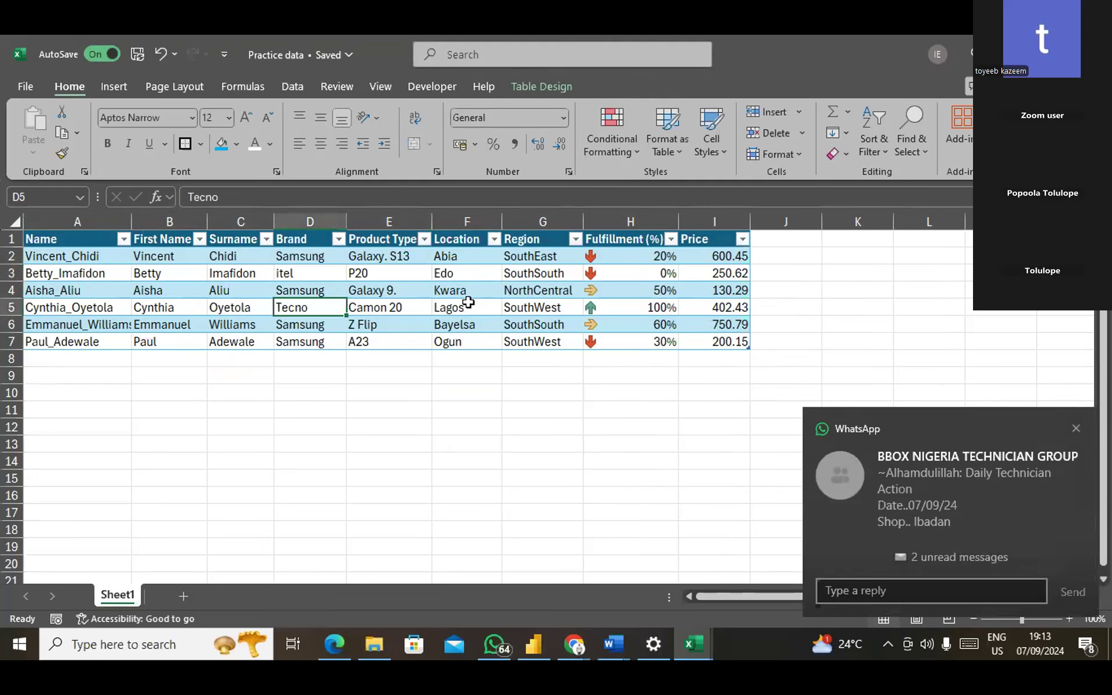
Insert a blank table column before the Region column, and undo the insertion.
{"action": "left_click", "coordinate": [526, 213]}
{"action": "right_click", "coordinate": [526, 213]}
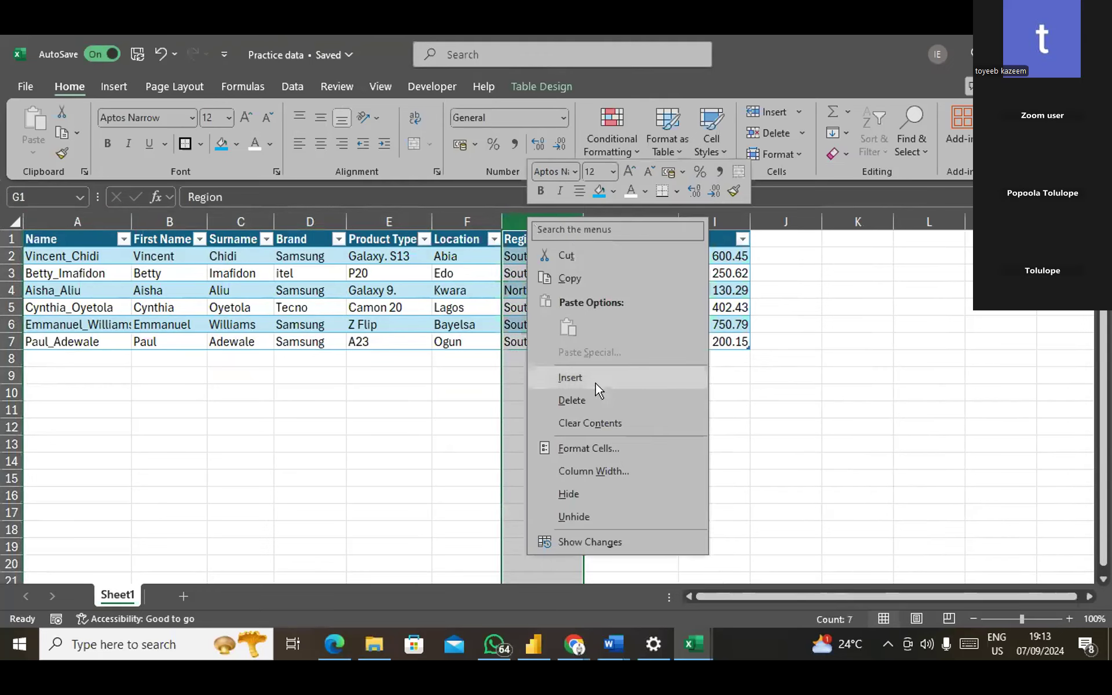
{"action": "key", "text": "Escape"}
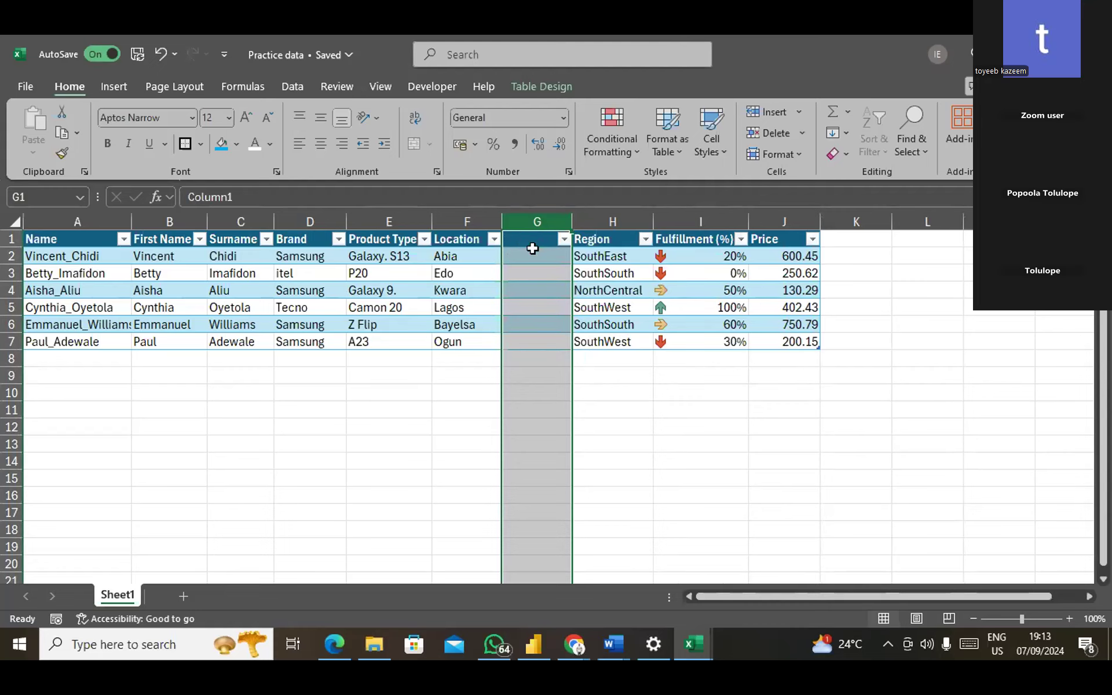
{"action": "key", "text": "ctrl+z"}
{"action": "left_click", "coordinate": [374, 310]}
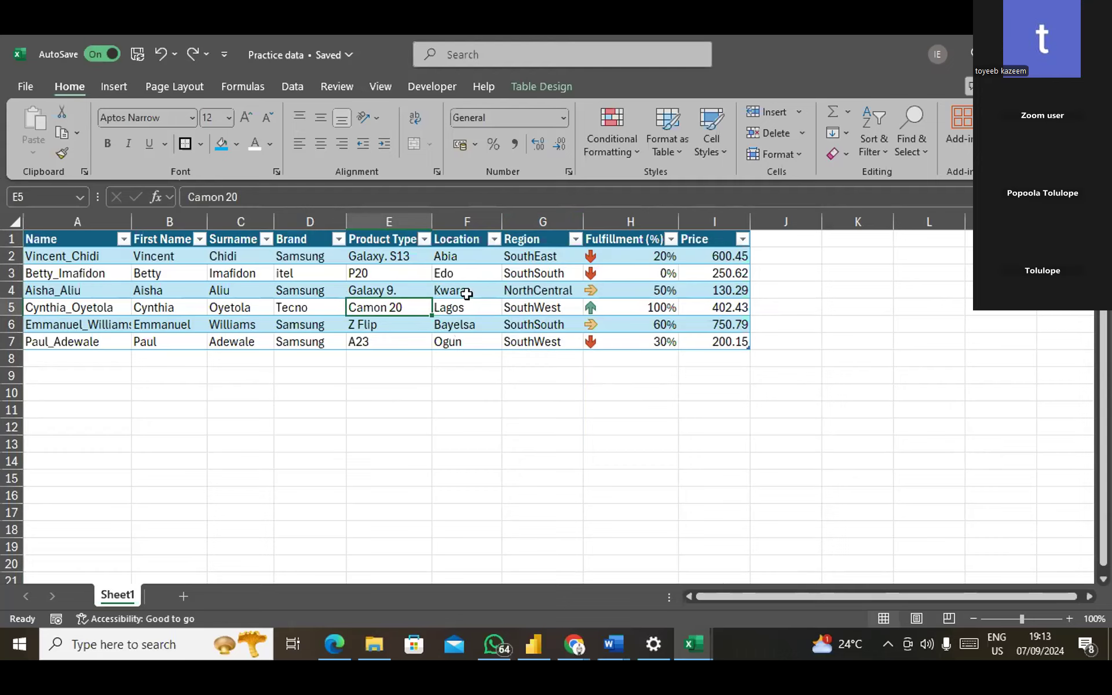
{"action": "left_click", "coordinate": [479, 262]}
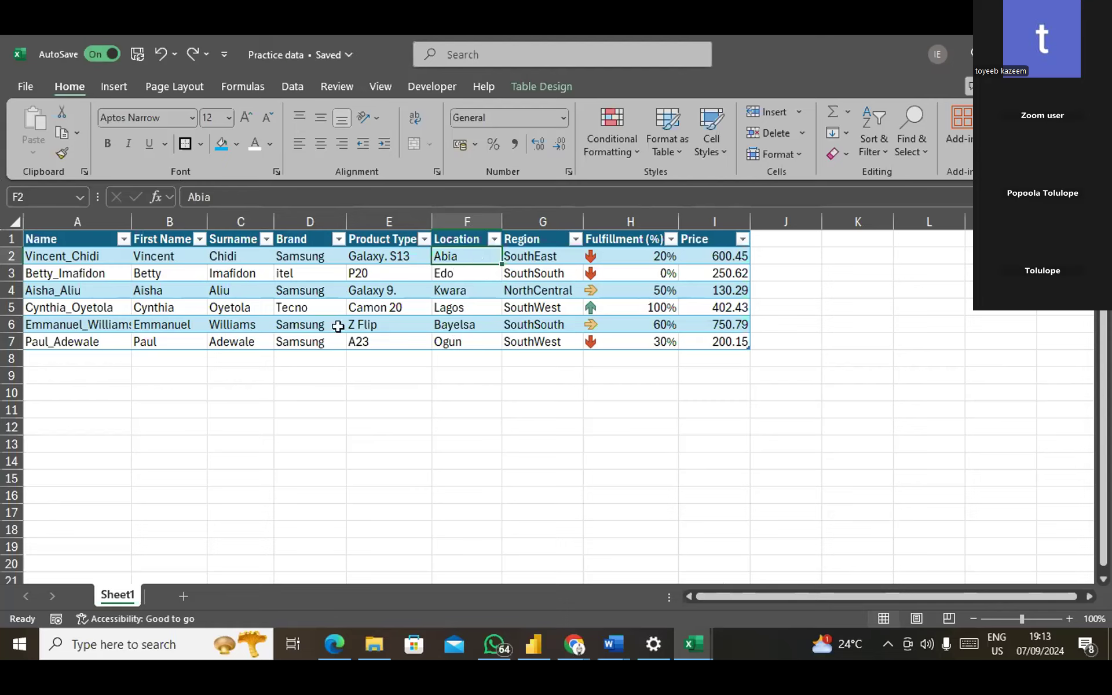
{"action": "left_click", "coordinate": [409, 313]}
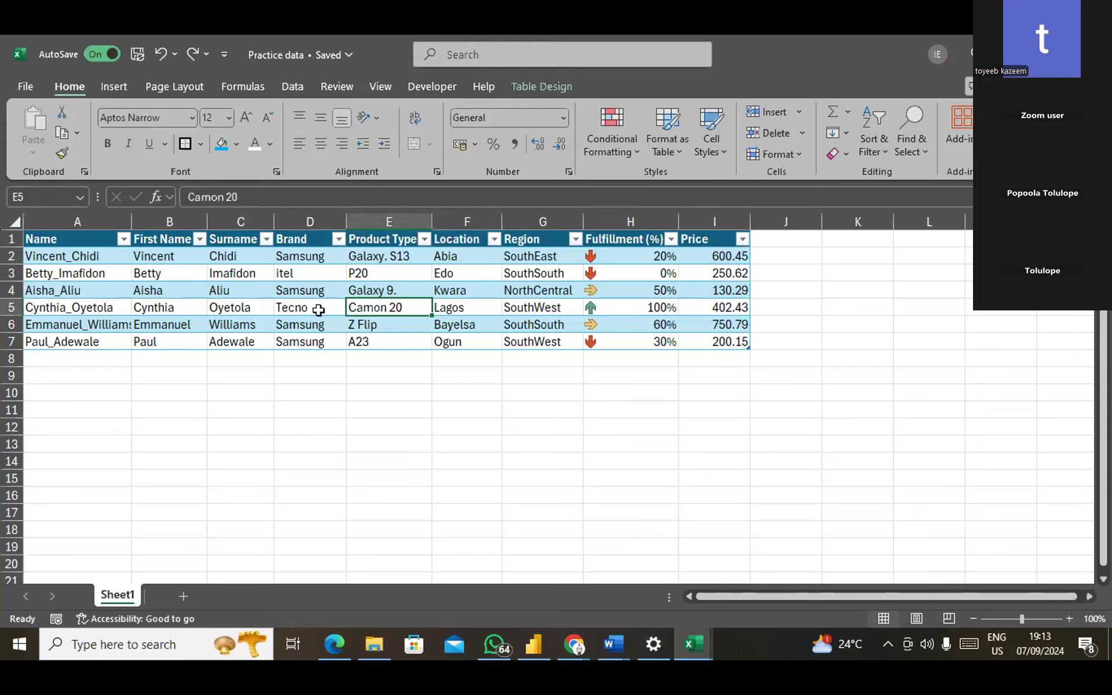
{"action": "left_click", "coordinate": [246, 287]}
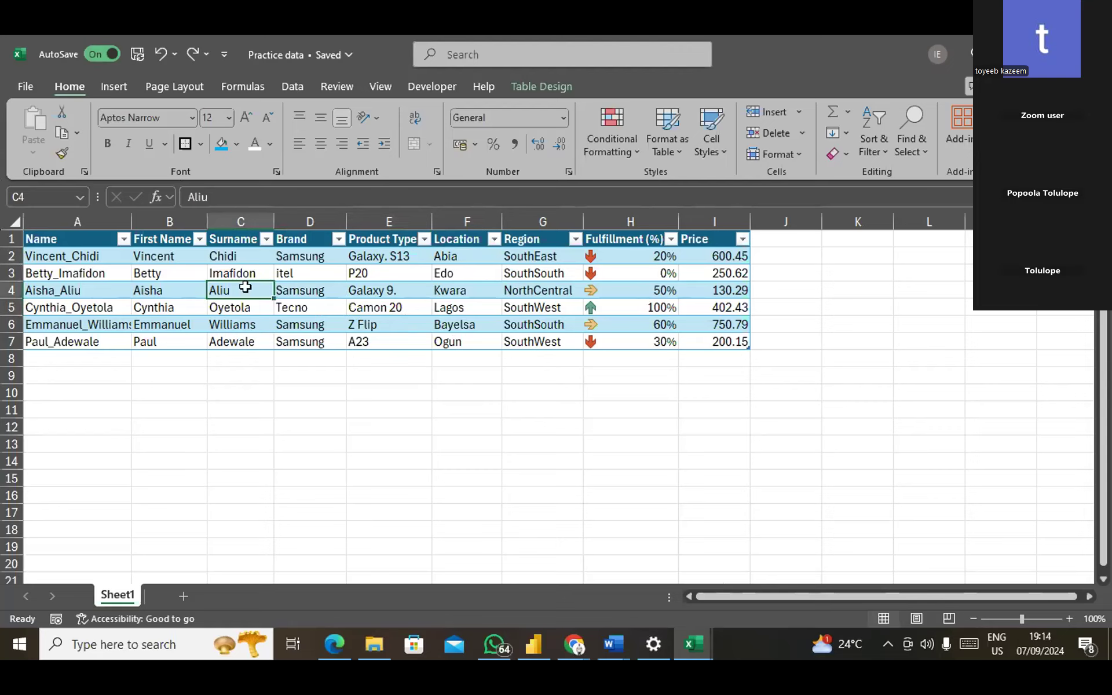
{"action": "left_click", "coordinate": [403, 308]}
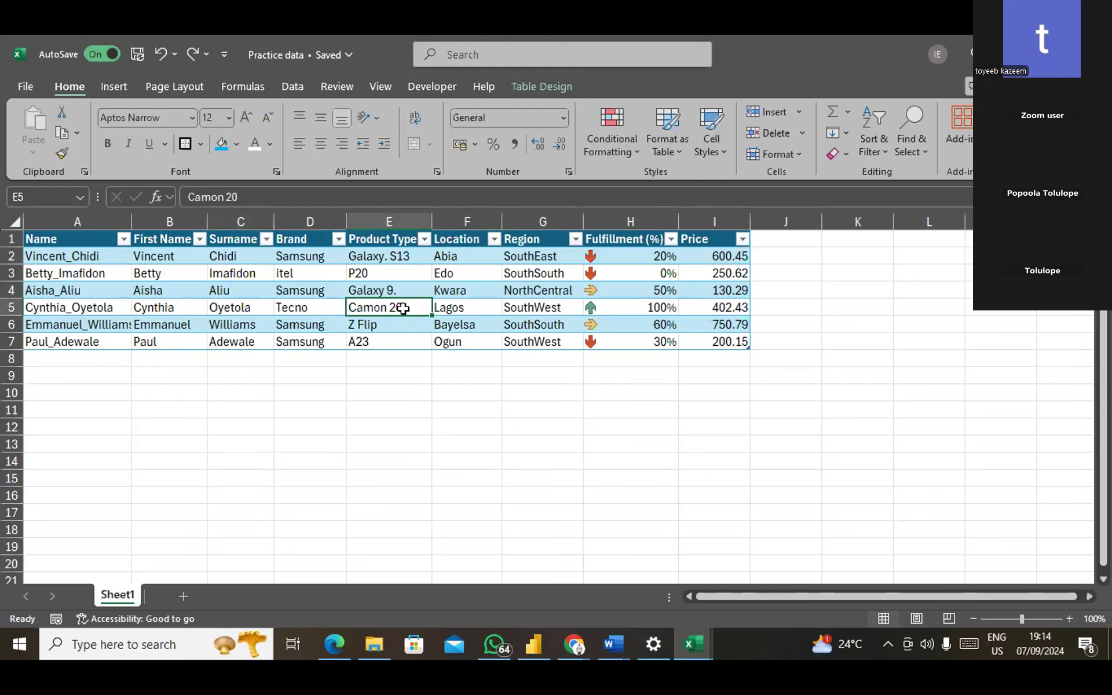
{"action": "left_click", "coordinate": [282, 322]}
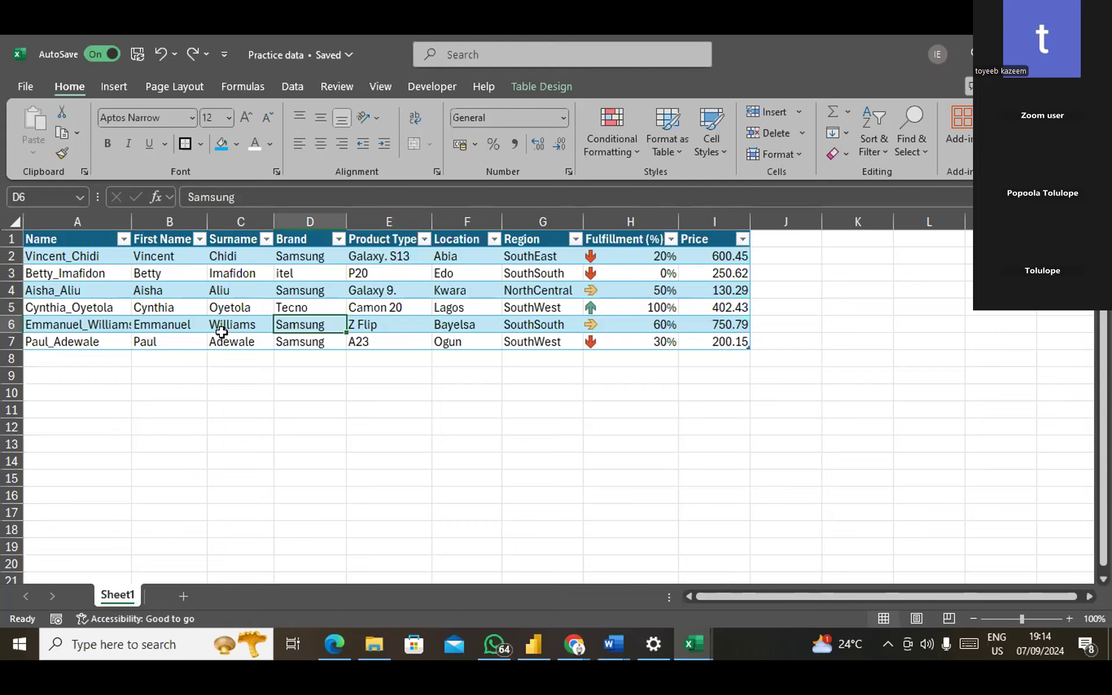
{"action": "left_click", "coordinate": [75, 253]}
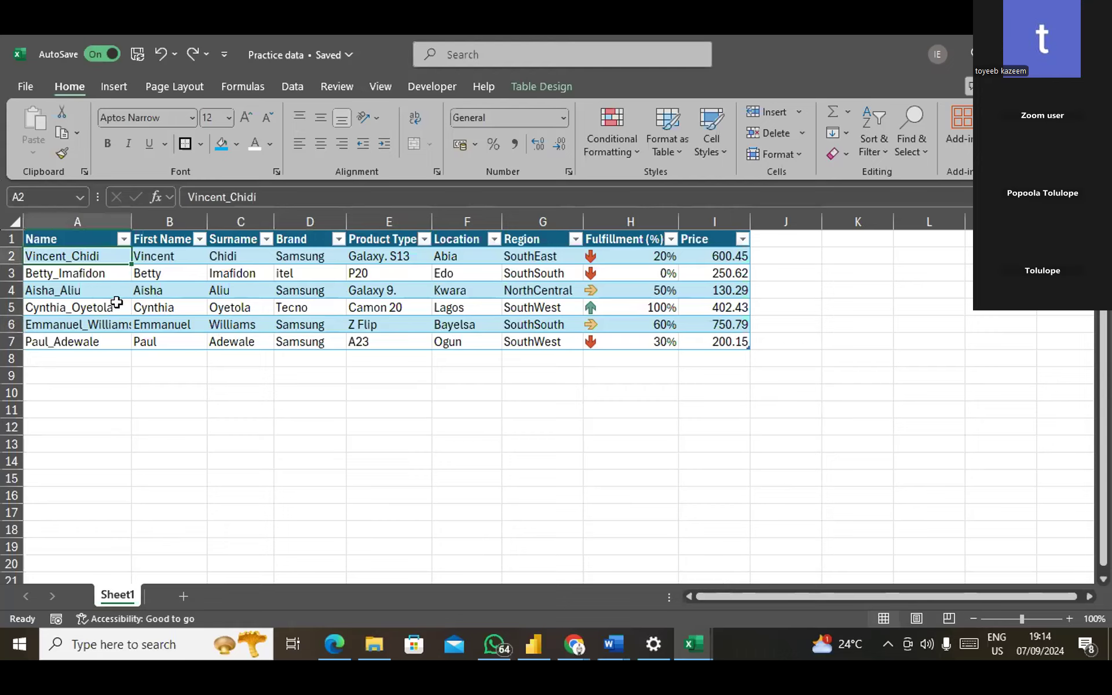
{"action": "right_click", "coordinate": [184, 308]}
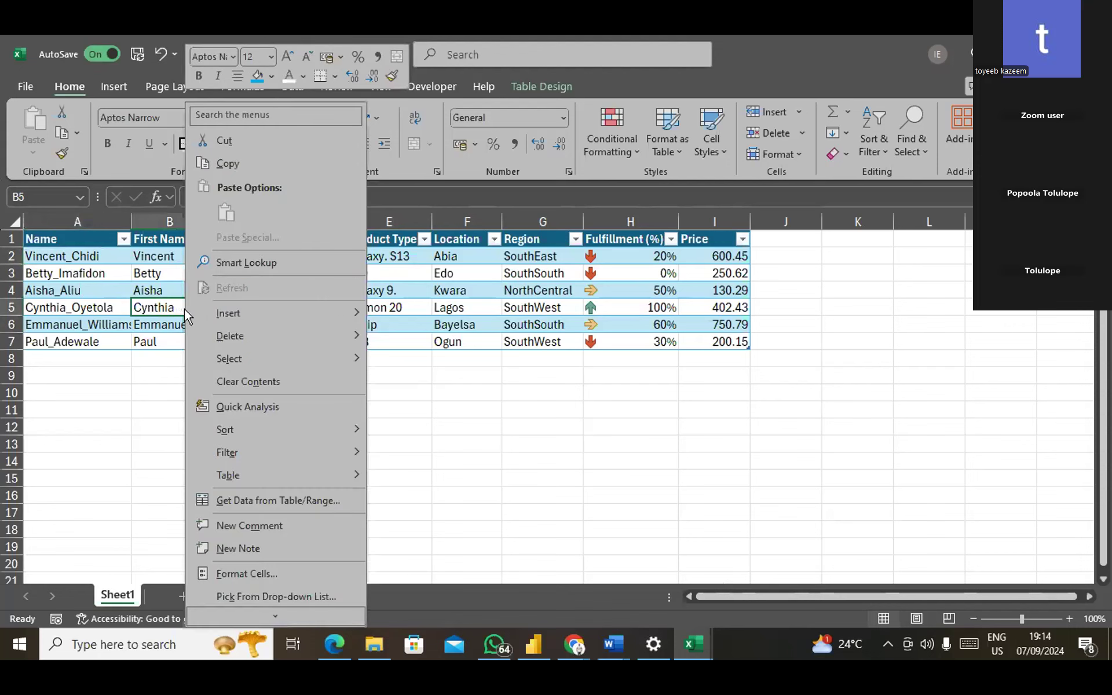
{"action": "left_click", "coordinate": [124, 300]}
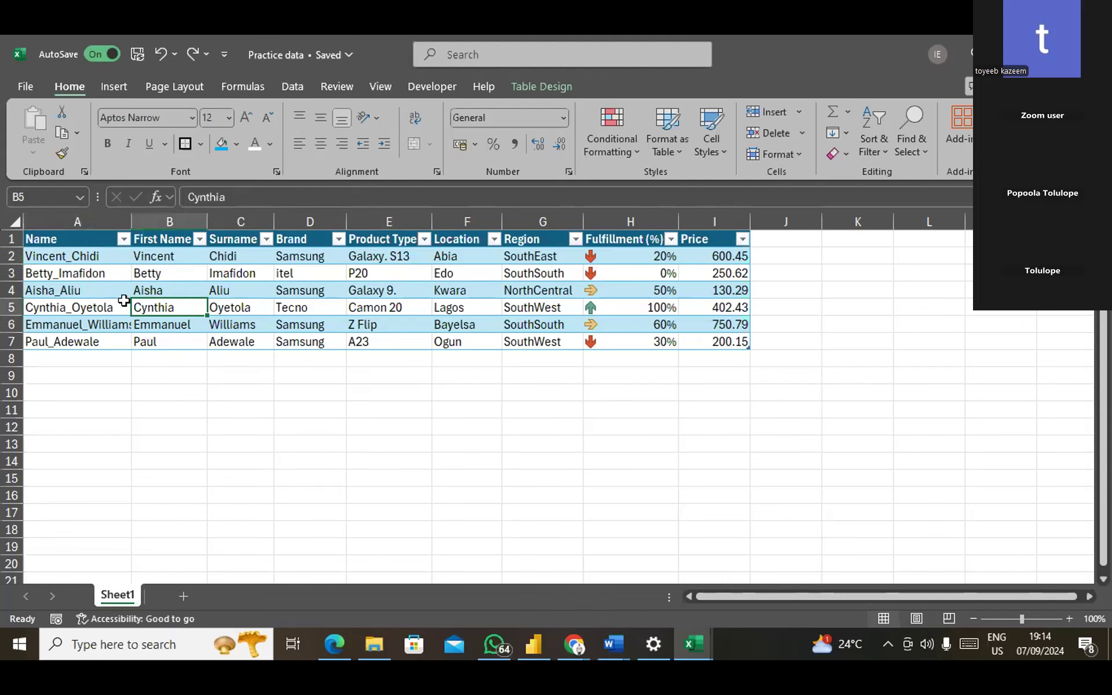
Create a PivotTable from Table1 on a new worksheet.
{"action": "left_click", "coordinate": [112, 87]}
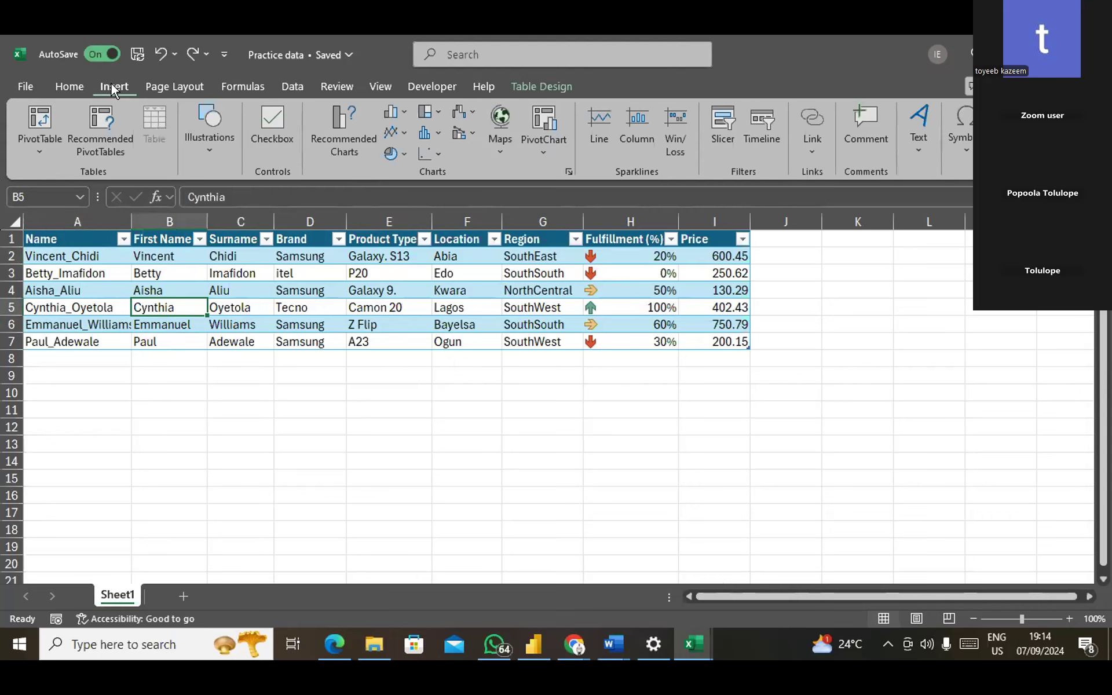
{"action": "left_click", "coordinate": [47, 152]}
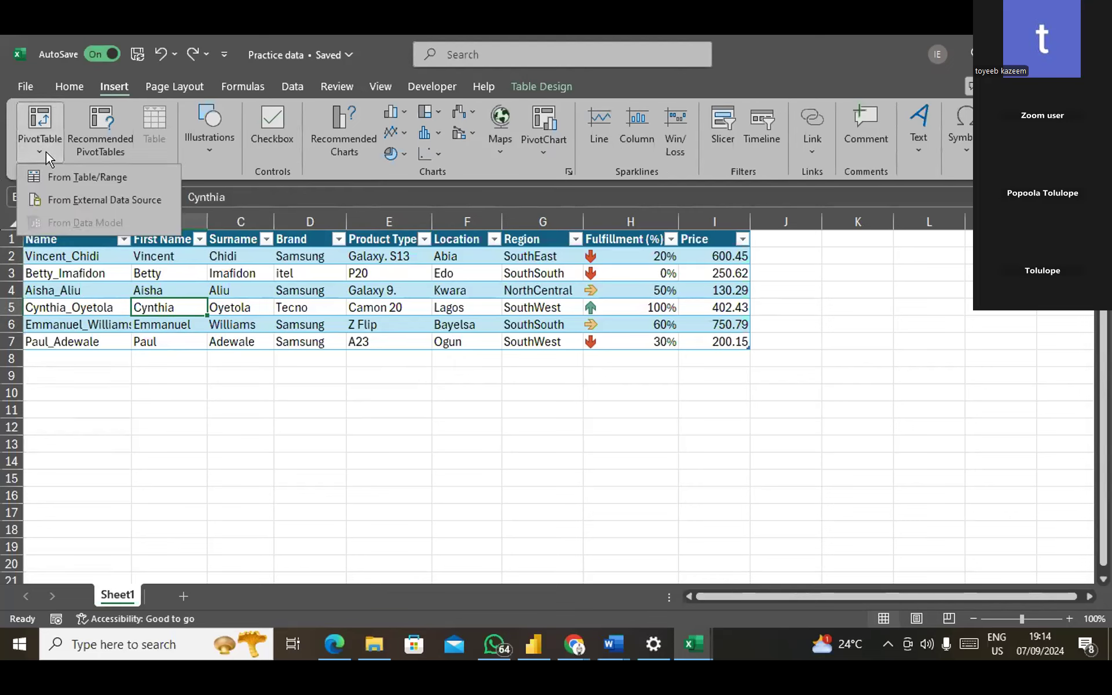
{"action": "left_click", "coordinate": [85, 174]}
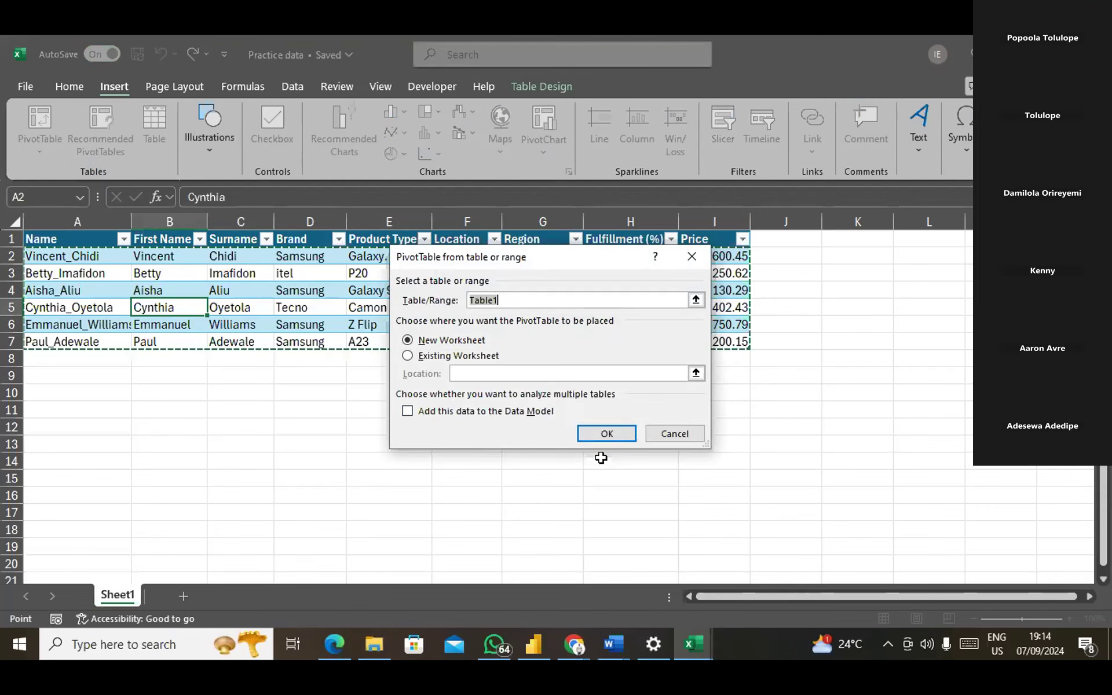
{"action": "left_click", "coordinate": [617, 439]}
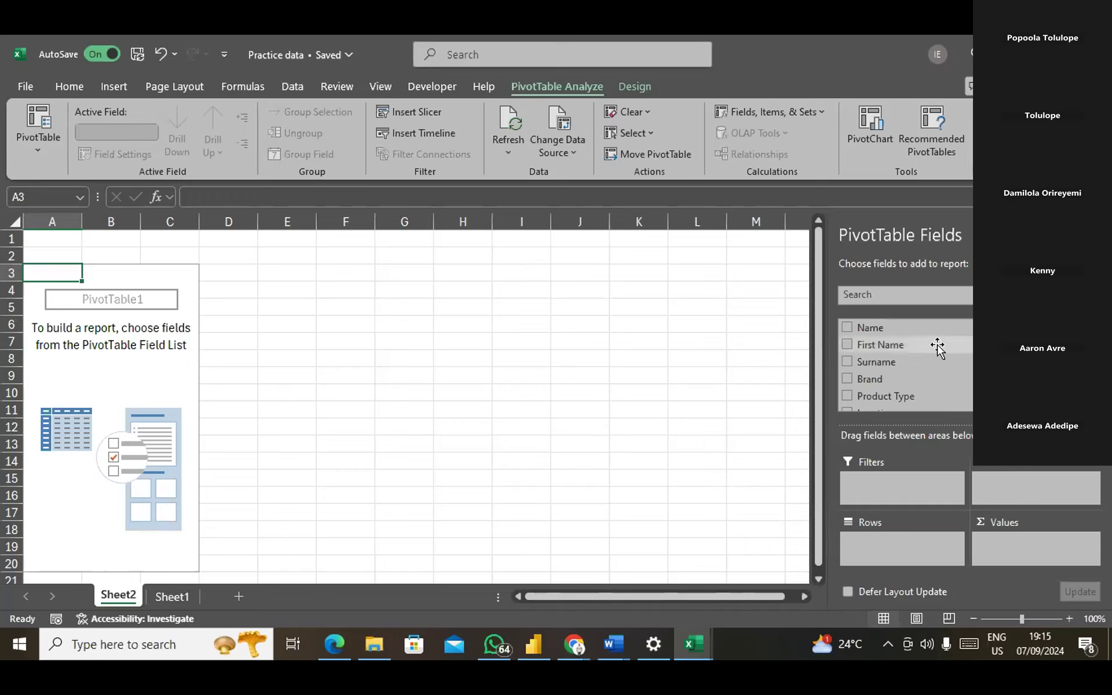
Look through the fields available for the new PivotTable, from Name to Price.
{"action": "scroll", "coordinate": [969, 385], "scroll_direction": "down", "scroll_amount": 1}
{"action": "scroll", "coordinate": [923, 374], "scroll_direction": "down", "scroll_amount": 1}
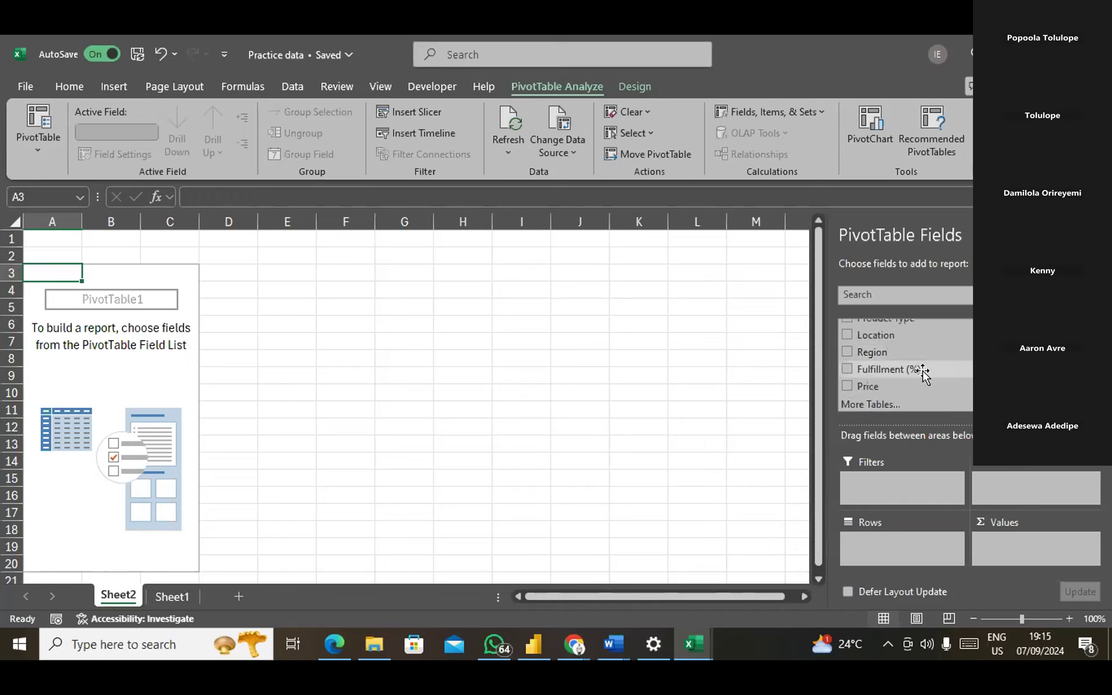
{"action": "left_click", "coordinate": [895, 352]}
{"action": "scroll", "coordinate": [897, 339], "scroll_direction": "up", "scroll_amount": 1}
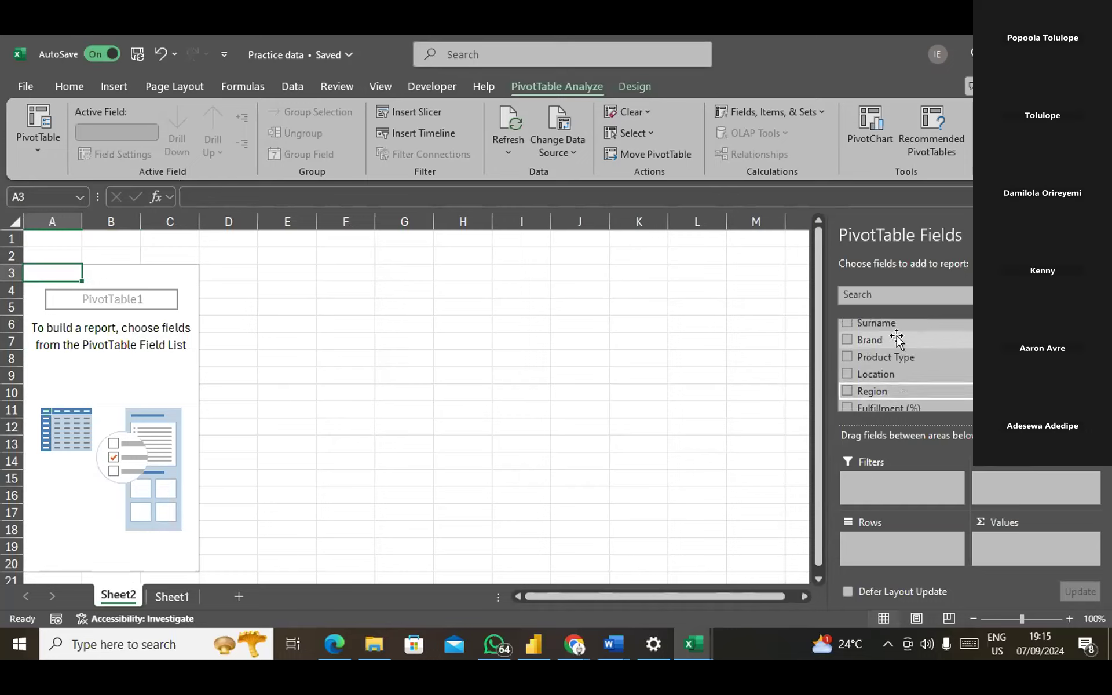
{"action": "scroll", "coordinate": [896, 339], "scroll_direction": "up", "scroll_amount": 1}
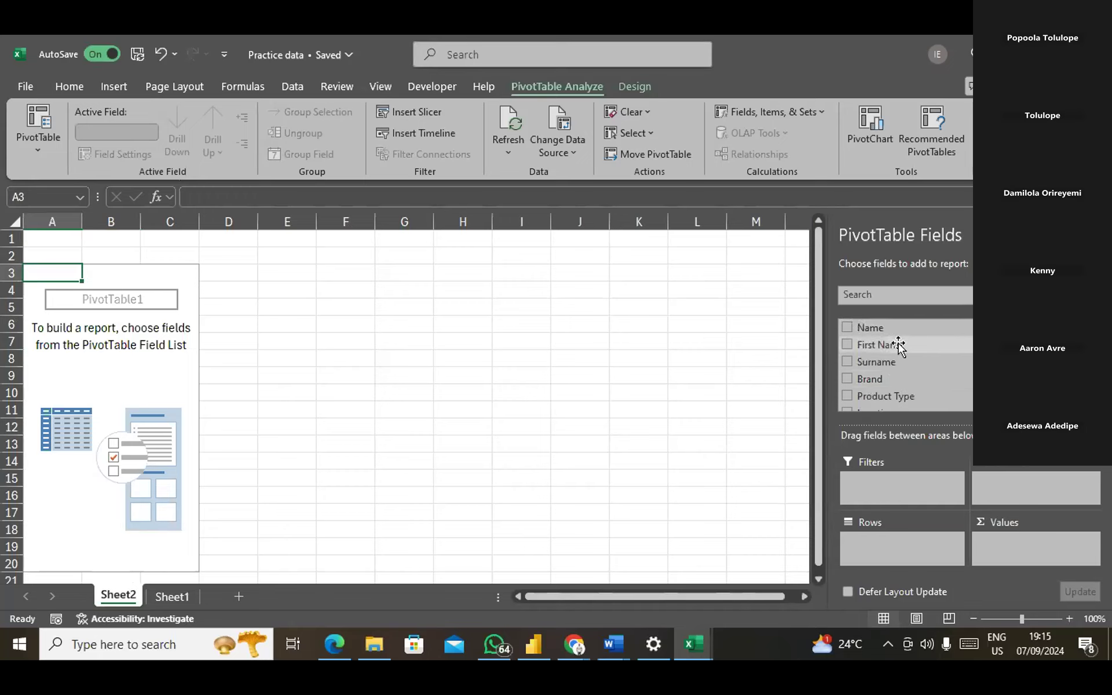
{"action": "mouse_move", "coordinate": [890, 352]}
{"action": "left_mouse_down"}
{"action": "mouse_move", "coordinate": [893, 398]}
{"action": "mouse_move", "coordinate": [902, 358]}
{"action": "left_mouse_up"}
{"action": "scroll", "coordinate": [902, 358], "scroll_direction": "up", "scroll_amount": 1}
{"action": "scroll", "coordinate": [902, 358], "scroll_direction": "down", "scroll_amount": 1}
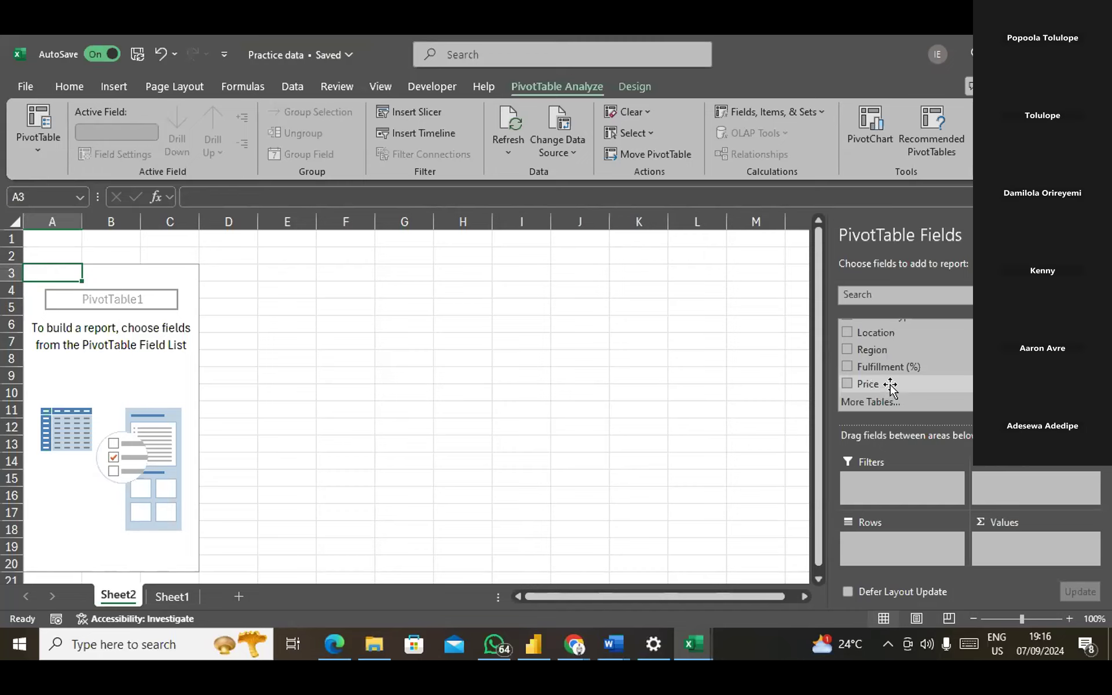
Add Price to the PivotTable values as a sum and check its value field settings without changing them.
{"action": "left_click", "coordinate": [889, 385]}
{"action": "left_click_drag", "start_coordinate": [889, 385], "coordinate": [1034, 546]}
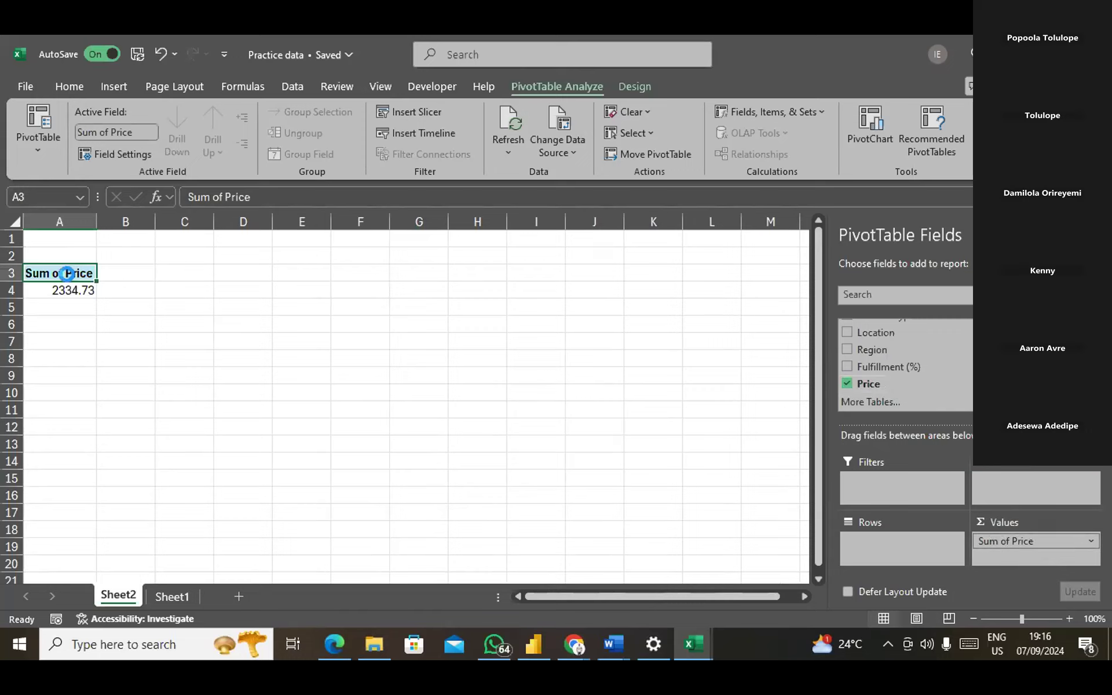
{"action": "double_click", "coordinate": [65, 273]}
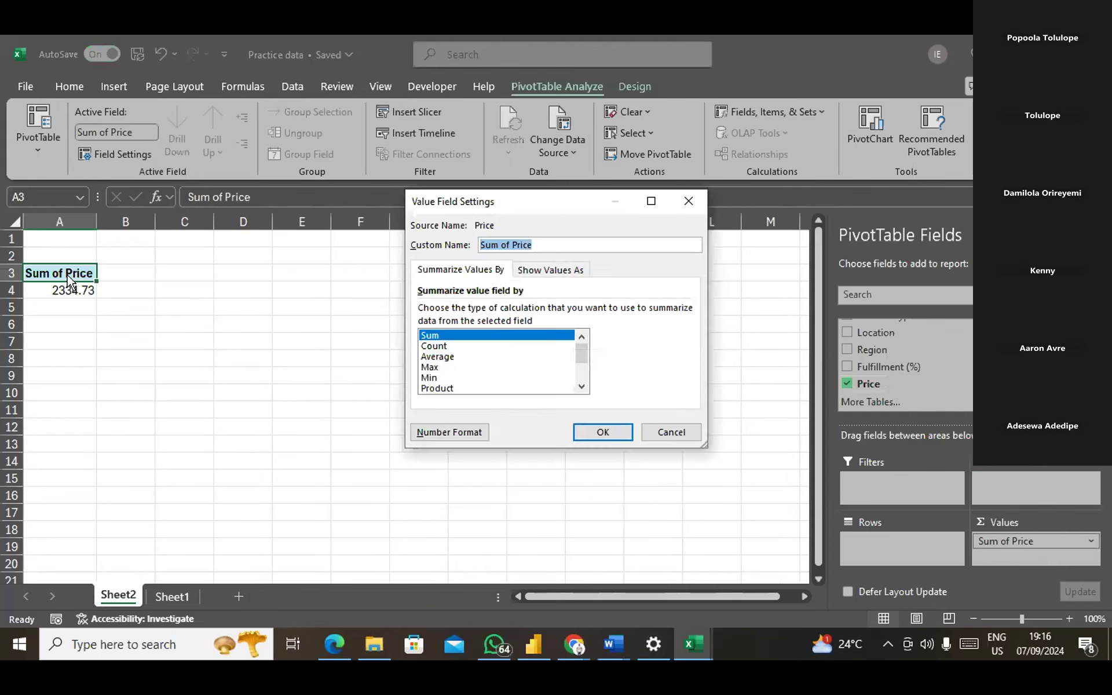
{"action": "left_click", "coordinate": [688, 201]}
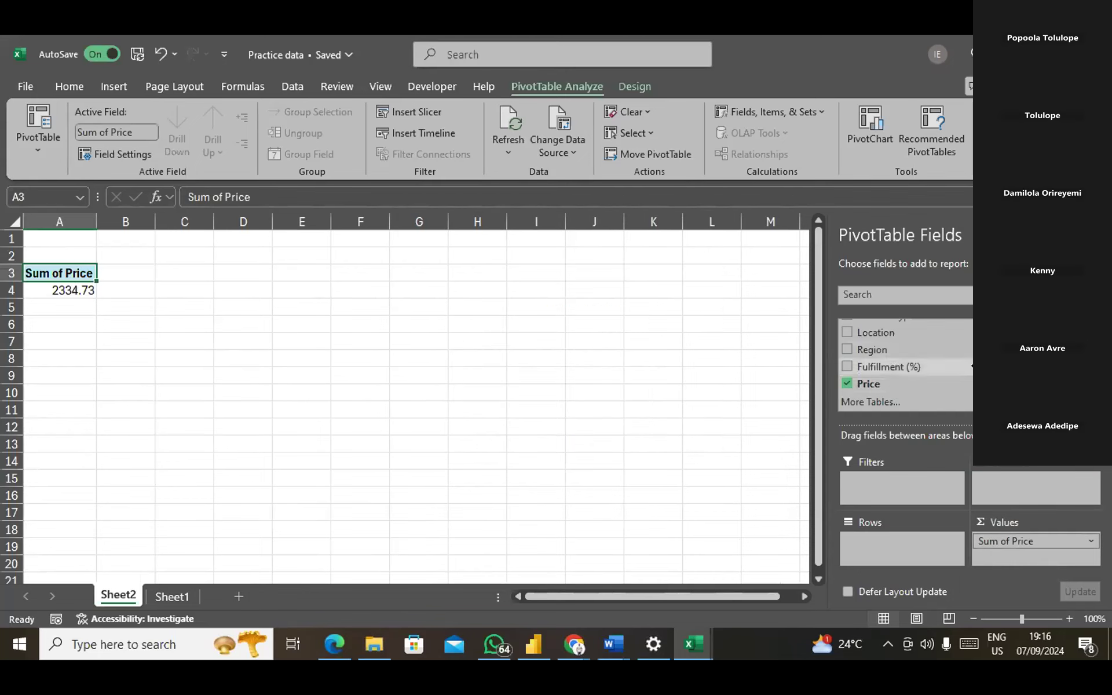
Add Location and Region to the PivotTable rows, and place Region above Location.
{"action": "scroll", "coordinate": [921, 359], "scroll_direction": "up", "scroll_amount": 1}
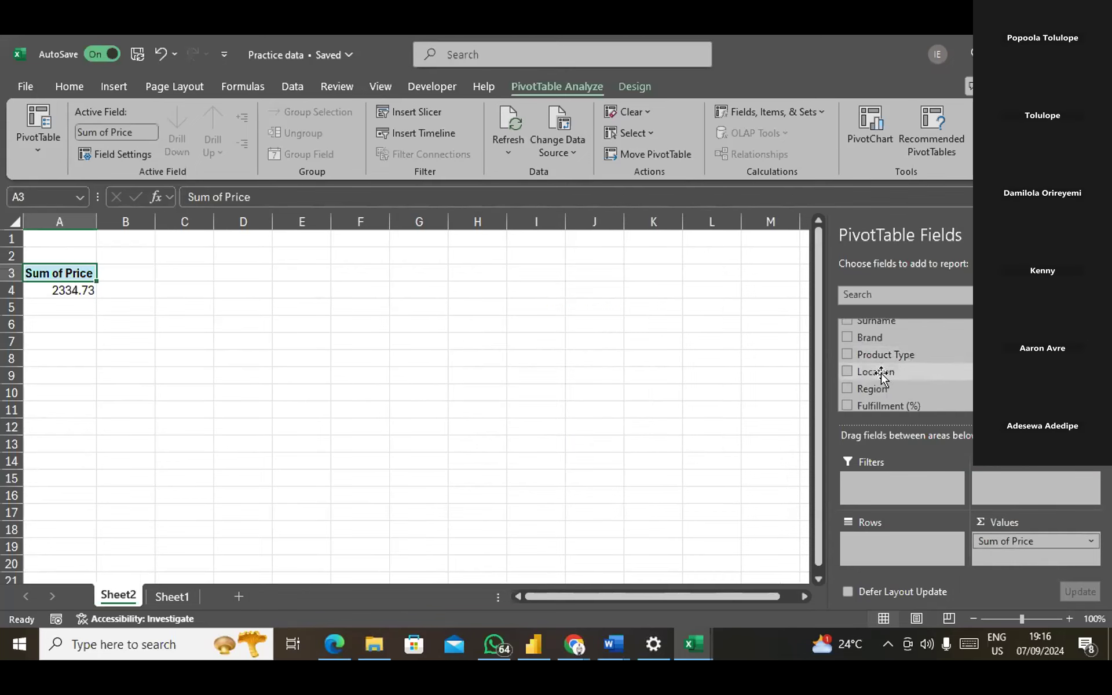
{"action": "left_click_drag", "start_coordinate": [881, 374], "coordinate": [892, 546]}
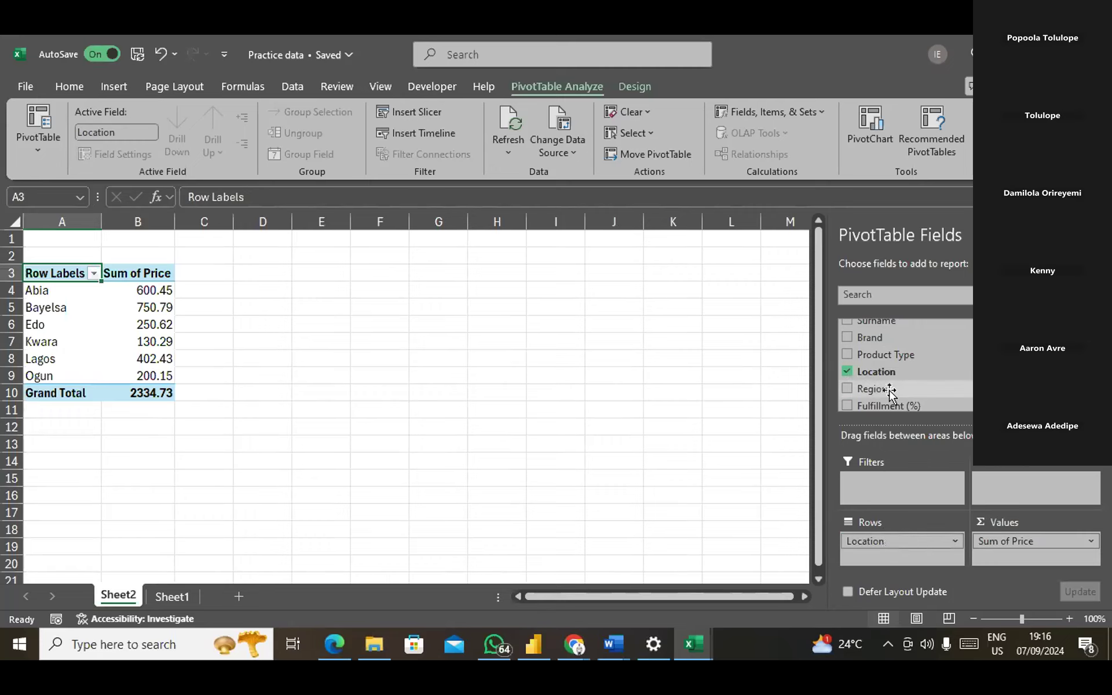
{"action": "left_click_drag", "start_coordinate": [889, 392], "coordinate": [878, 554]}
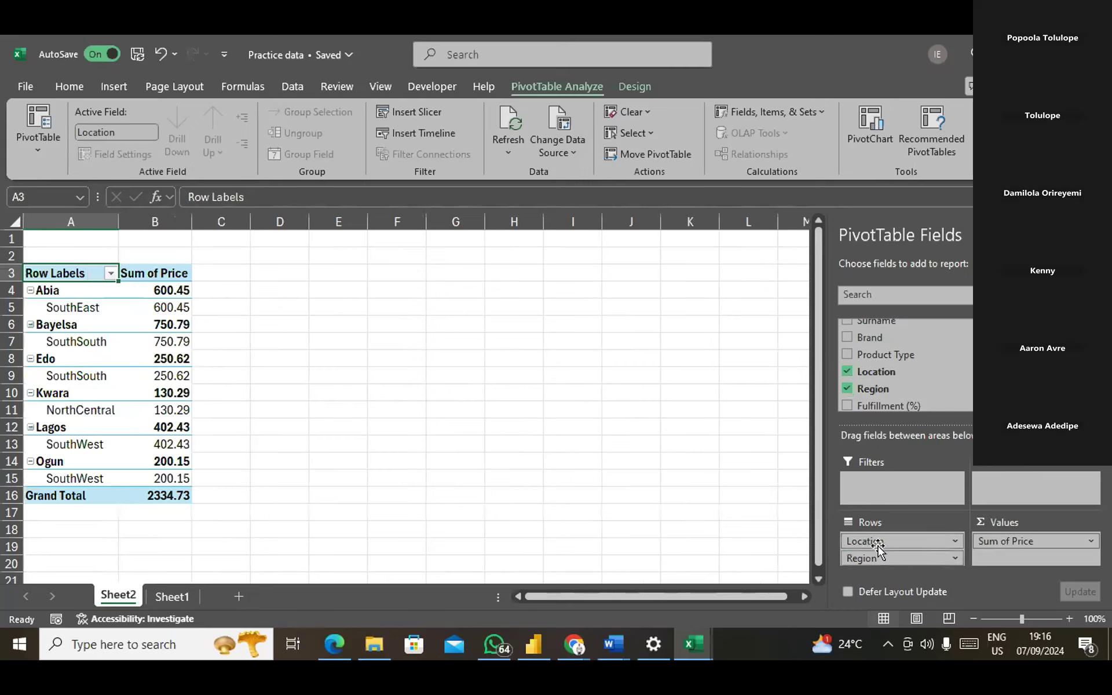
{"action": "left_click", "coordinate": [883, 555]}
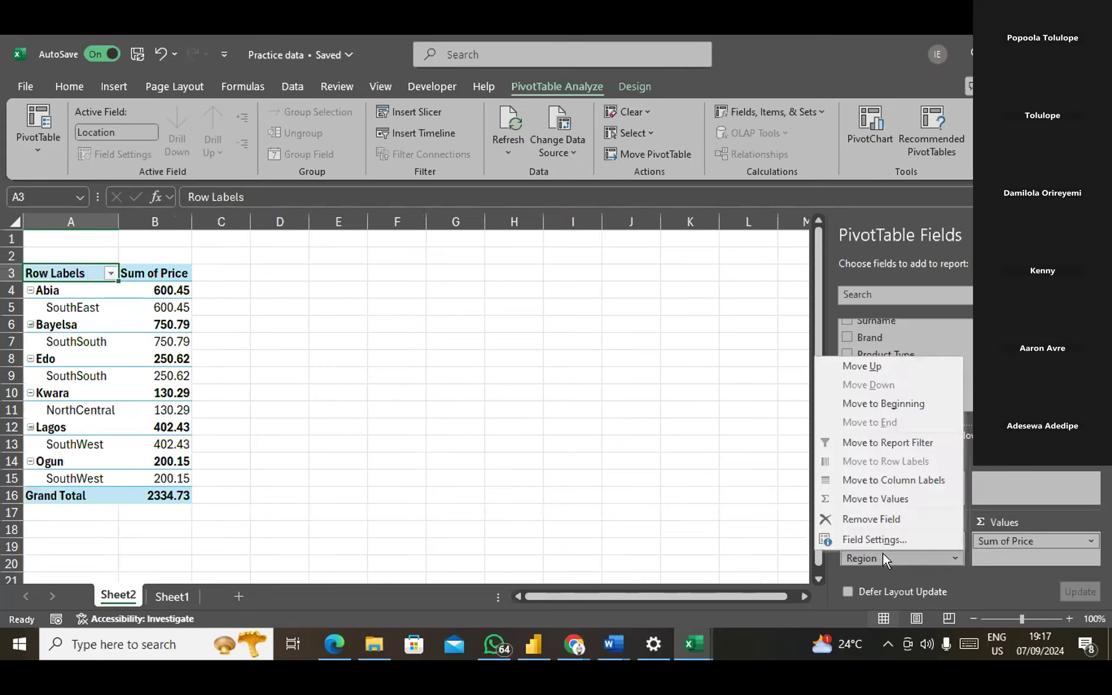
{"action": "left_click", "coordinate": [892, 405]}
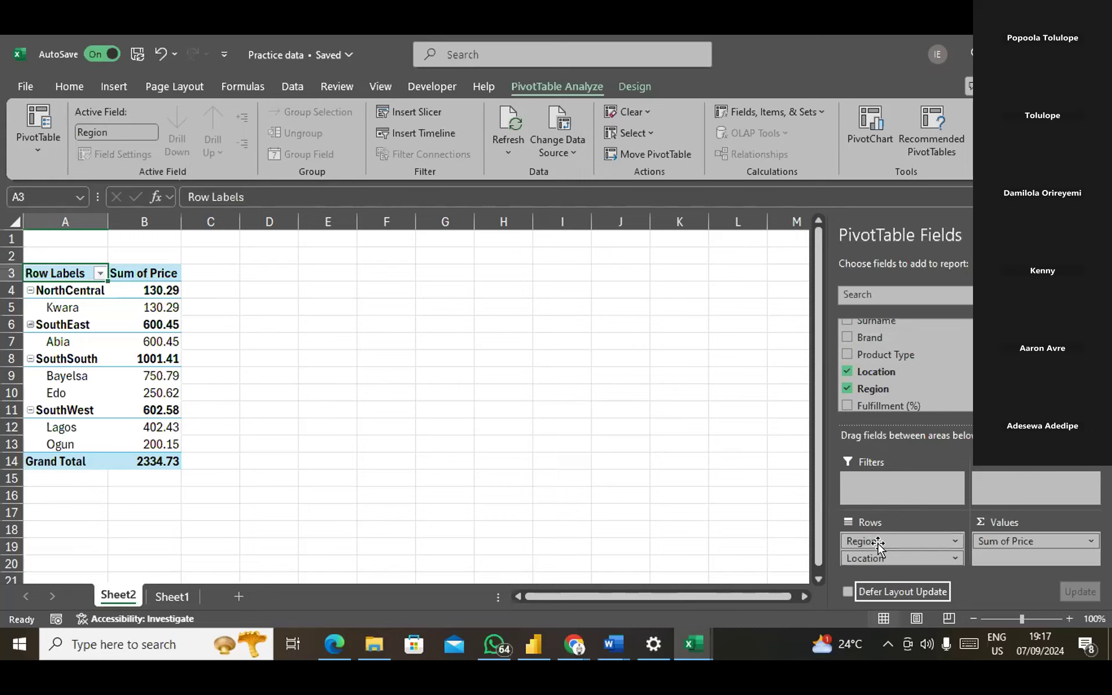
Make Region a report filter instead of a row field, allow multiple items, and filter to SouthSouth.
{"action": "left_click_drag", "start_coordinate": [877, 544], "coordinate": [878, 483]}
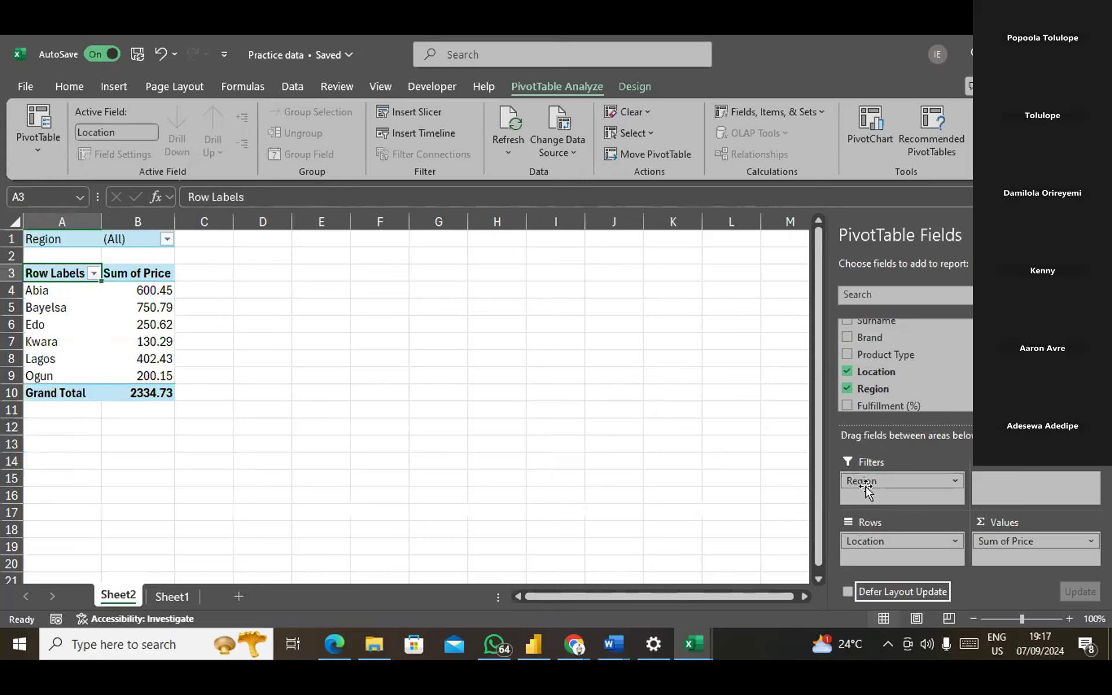
{"action": "left_click", "coordinate": [167, 240]}
{"action": "left_click", "coordinate": [40, 324]}
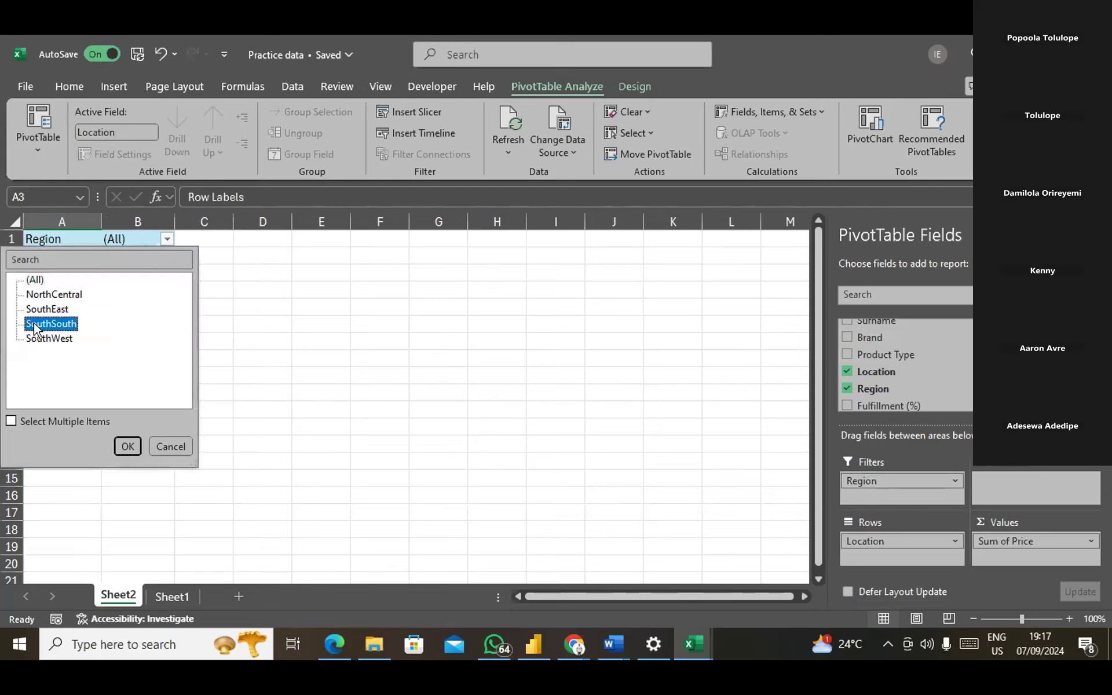
{"action": "left_click", "coordinate": [11, 421]}
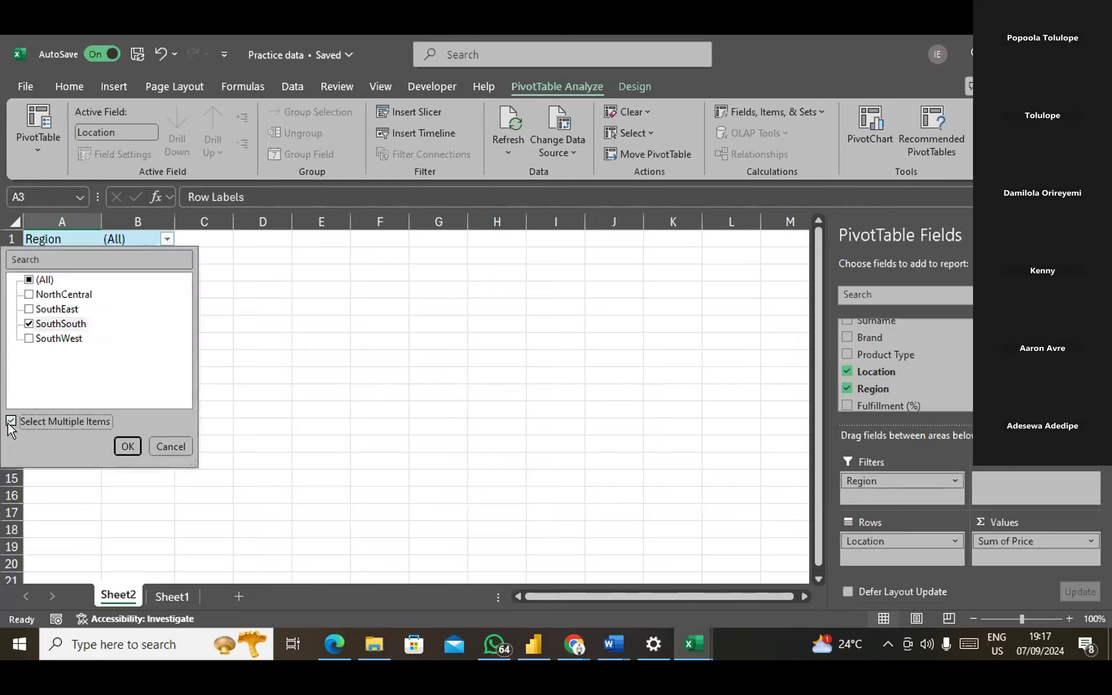
{"action": "left_click", "coordinate": [128, 446]}
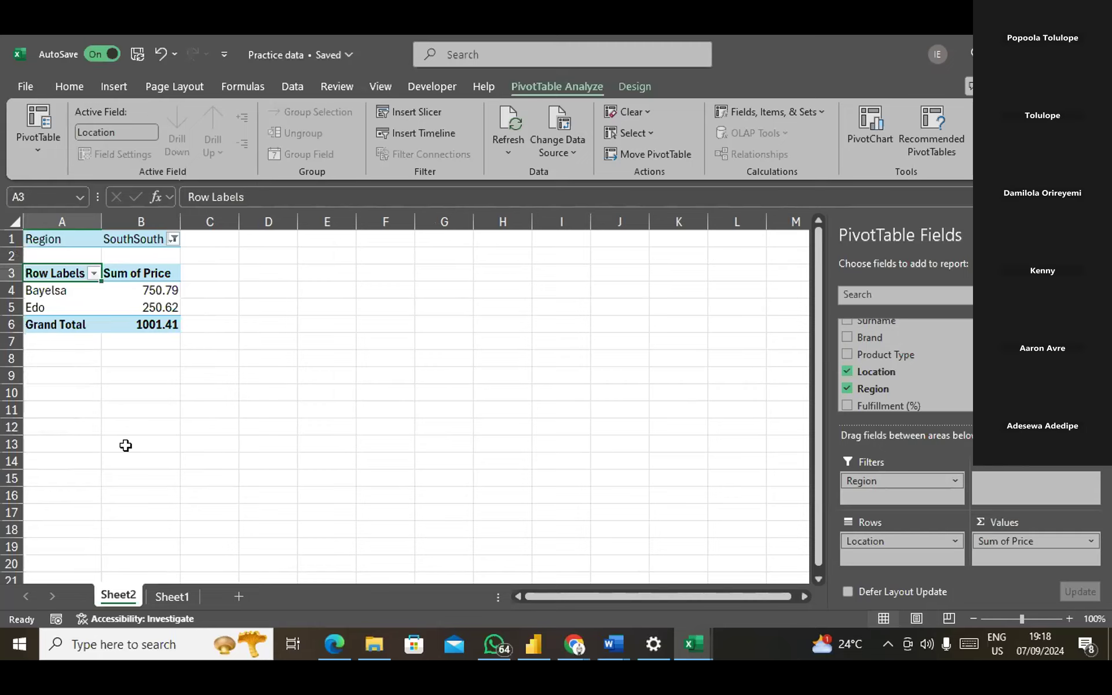
Change the PivotTable's Region filter to show only SouthWest.
{"action": "left_click", "coordinate": [173, 239]}
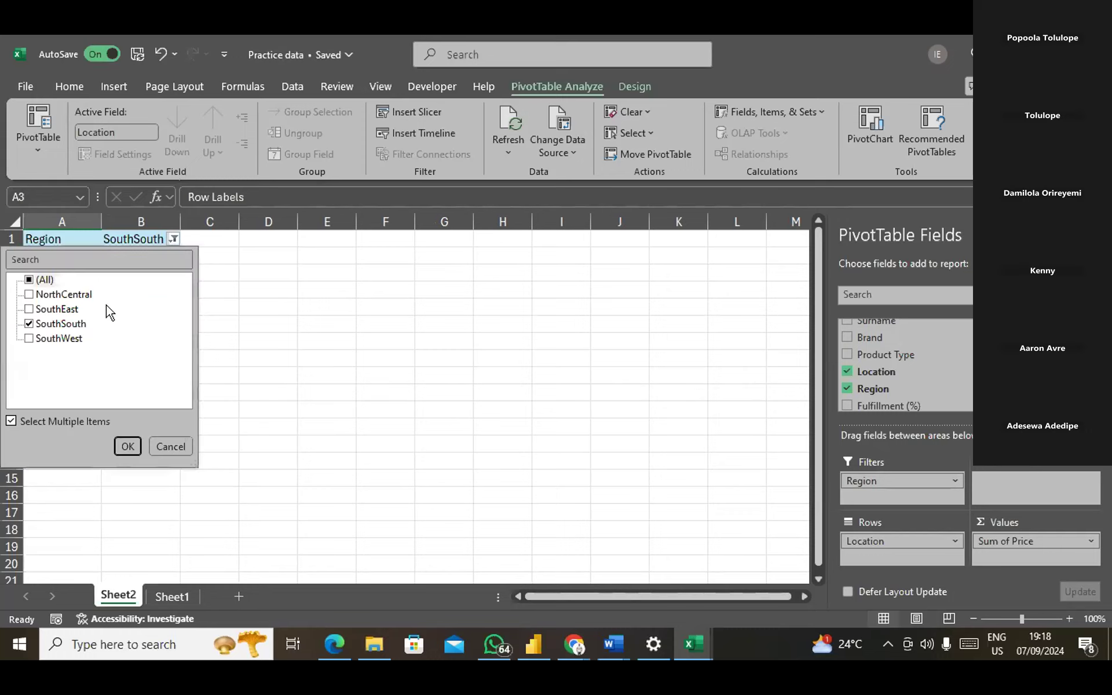
{"action": "left_click", "coordinate": [29, 323]}
{"action": "left_click", "coordinate": [29, 337]}
{"action": "left_click", "coordinate": [128, 447]}
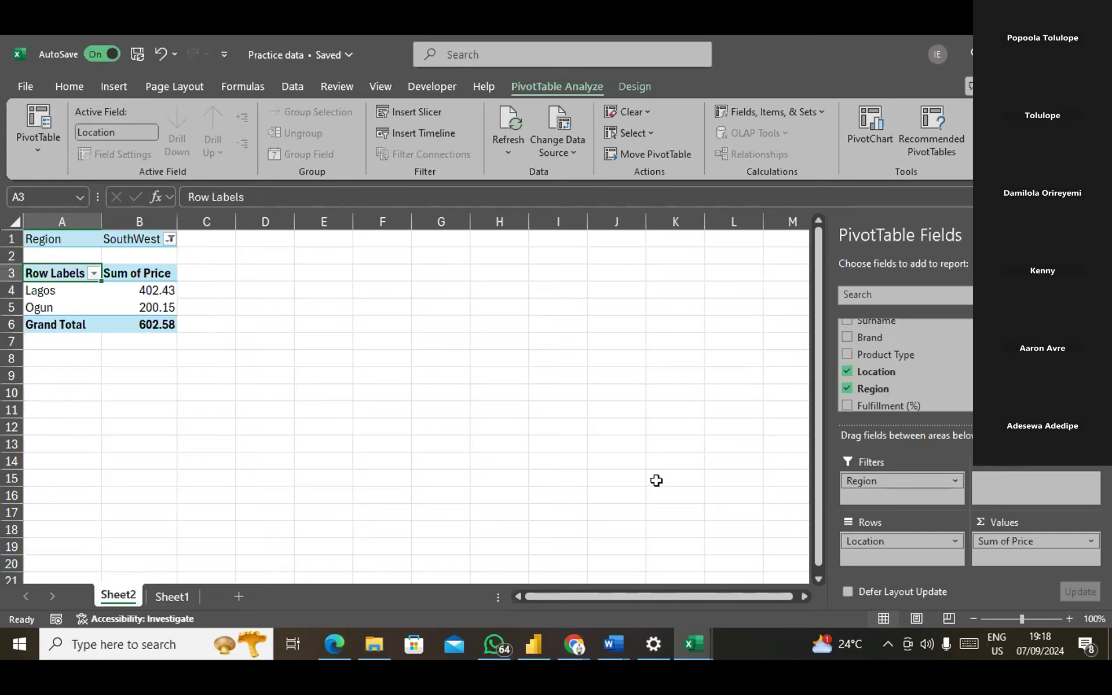
{"action": "left_click_drag", "start_coordinate": [870, 480], "coordinate": [890, 559]}
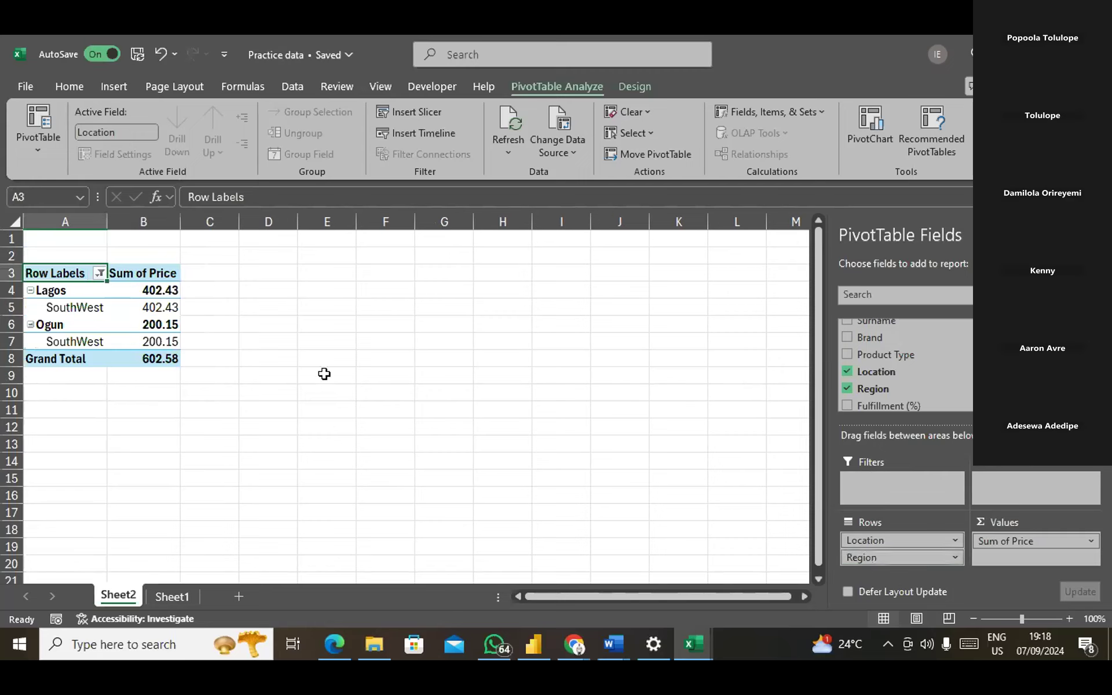
{"action": "left_click", "coordinate": [99, 272]}
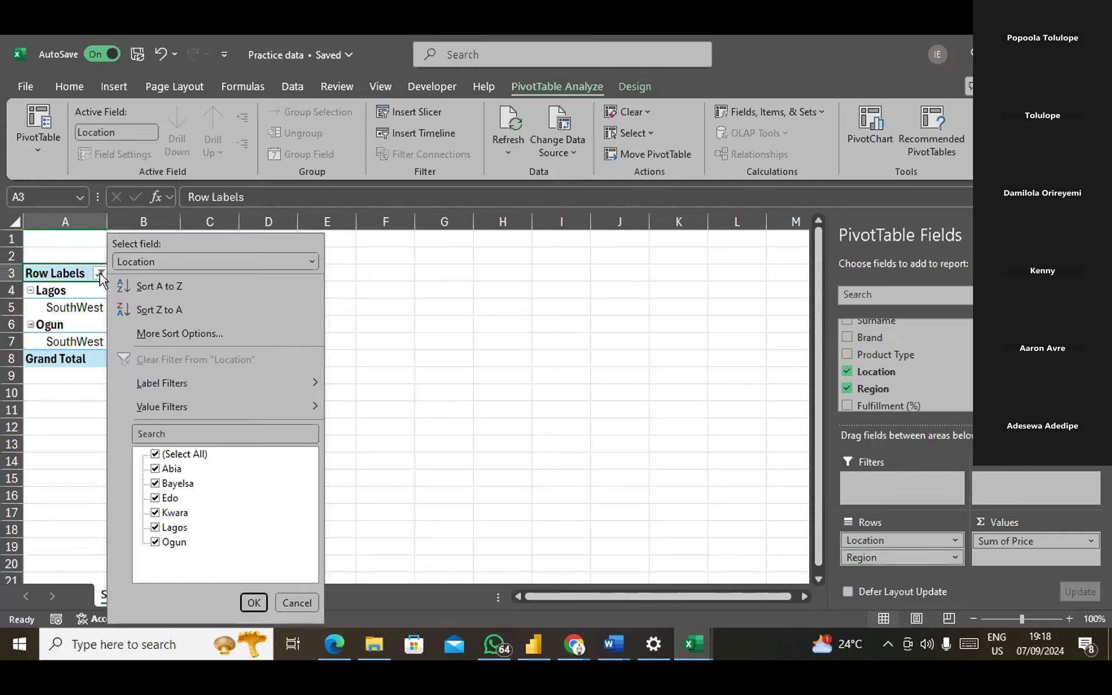
{"action": "left_click", "coordinate": [363, 461]}
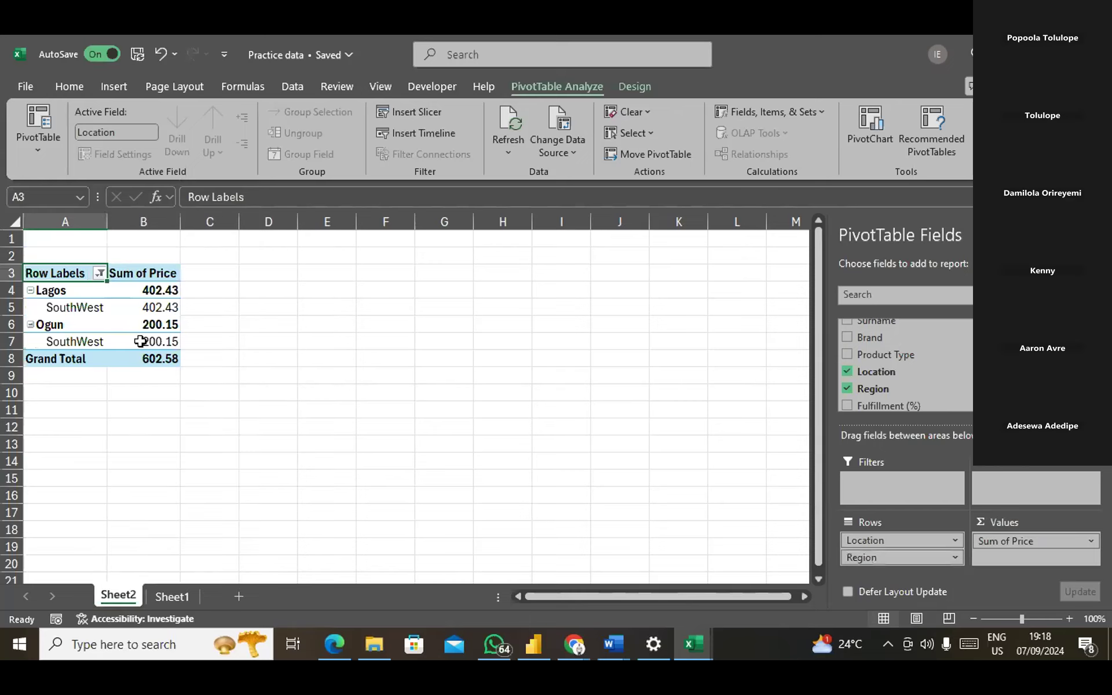
{"action": "key", "text": "ctrl+z"}
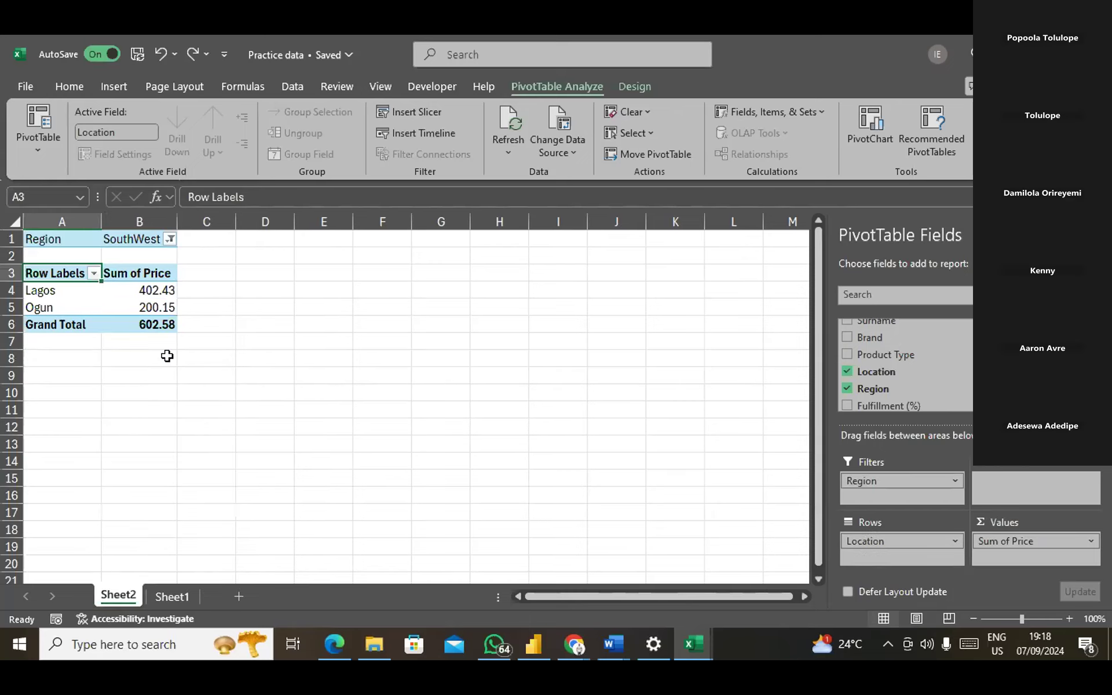
Reset the PivotTable's Region filter to show all regions, and dismiss the notification.
{"action": "left_click", "coordinate": [170, 239]}
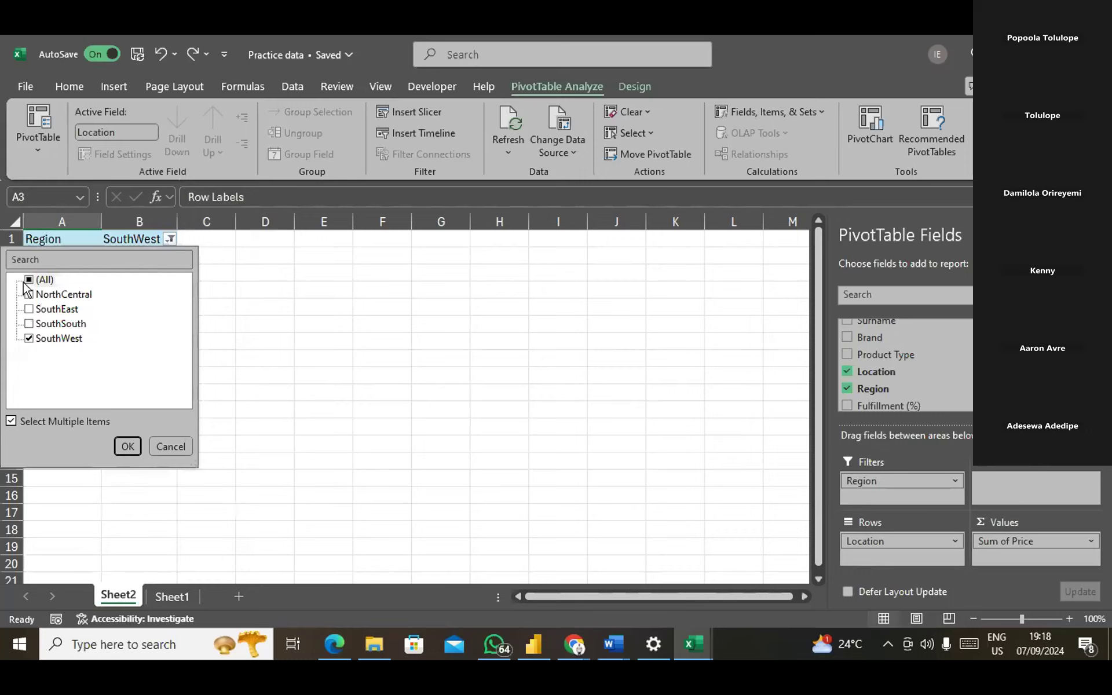
{"action": "left_click", "coordinate": [128, 445]}
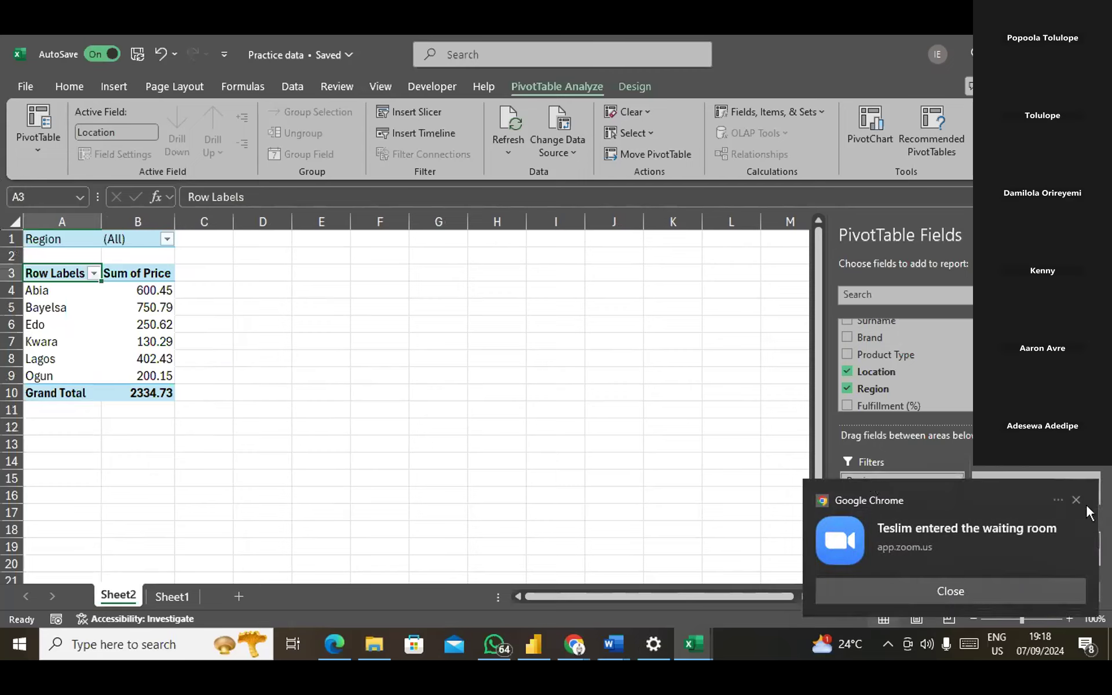
{"action": "left_click", "coordinate": [1075, 501]}
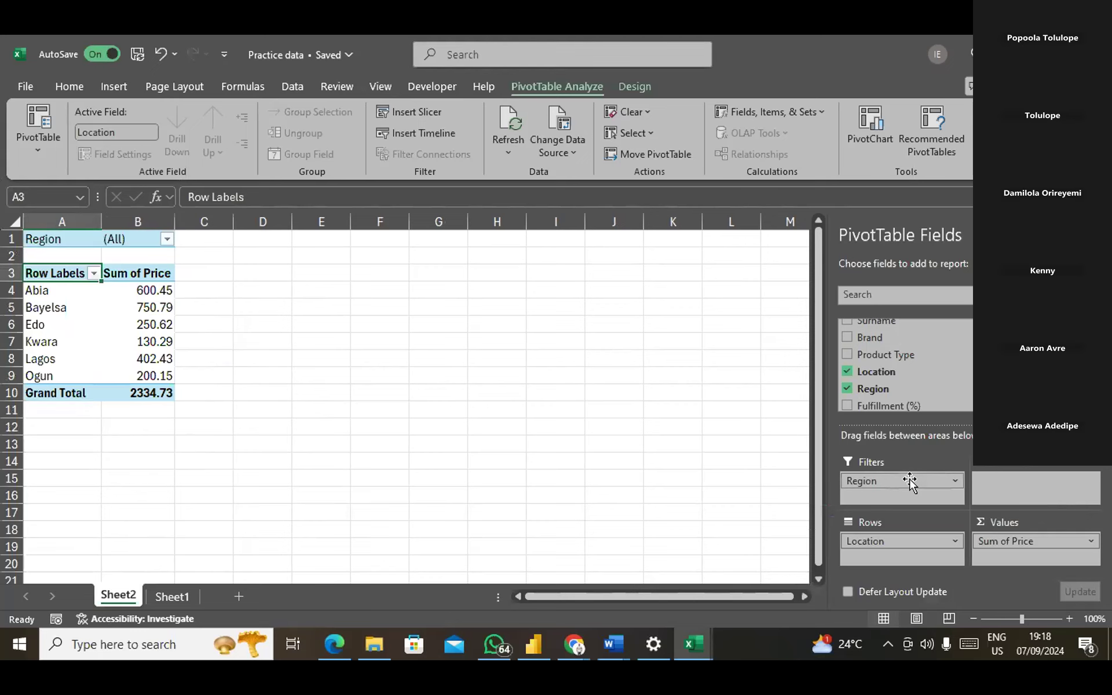
Make Region a row field instead of a report filter, and place it above Location.
{"action": "left_click_drag", "start_coordinate": [908, 478], "coordinate": [898, 562]}
{"action": "left_click", "coordinate": [897, 560]}
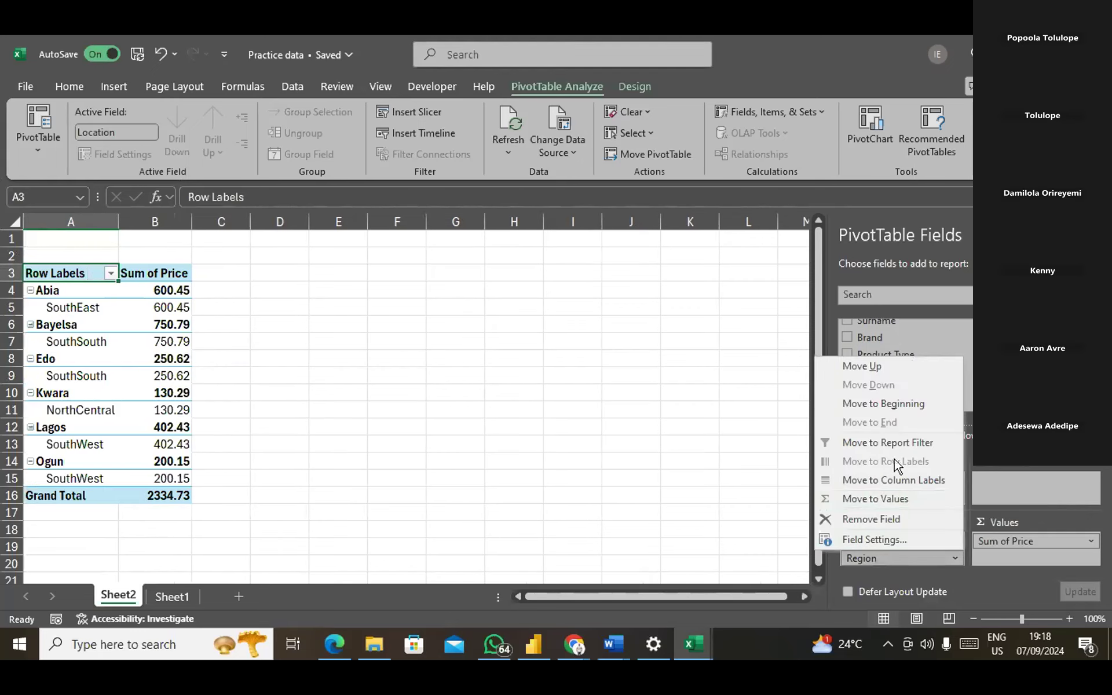
{"action": "left_click", "coordinate": [901, 406]}
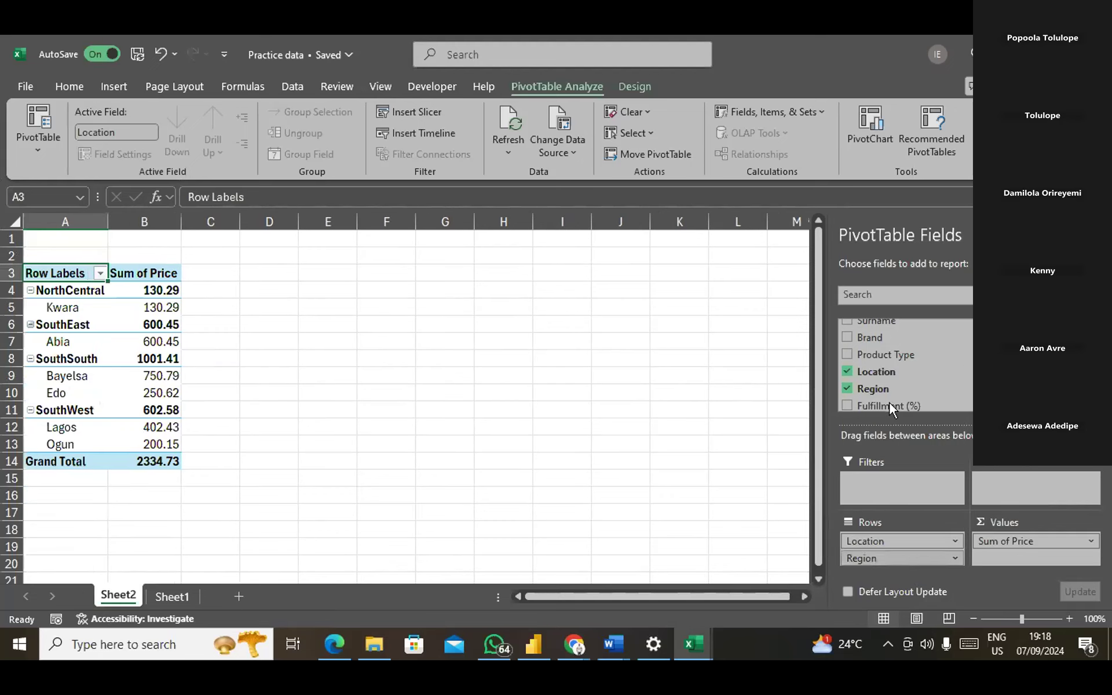
Add Brand as a report filter, allow multiple items, and filter to both Samsung entries.
{"action": "scroll", "coordinate": [881, 374], "scroll_direction": "up", "scroll_amount": 1}
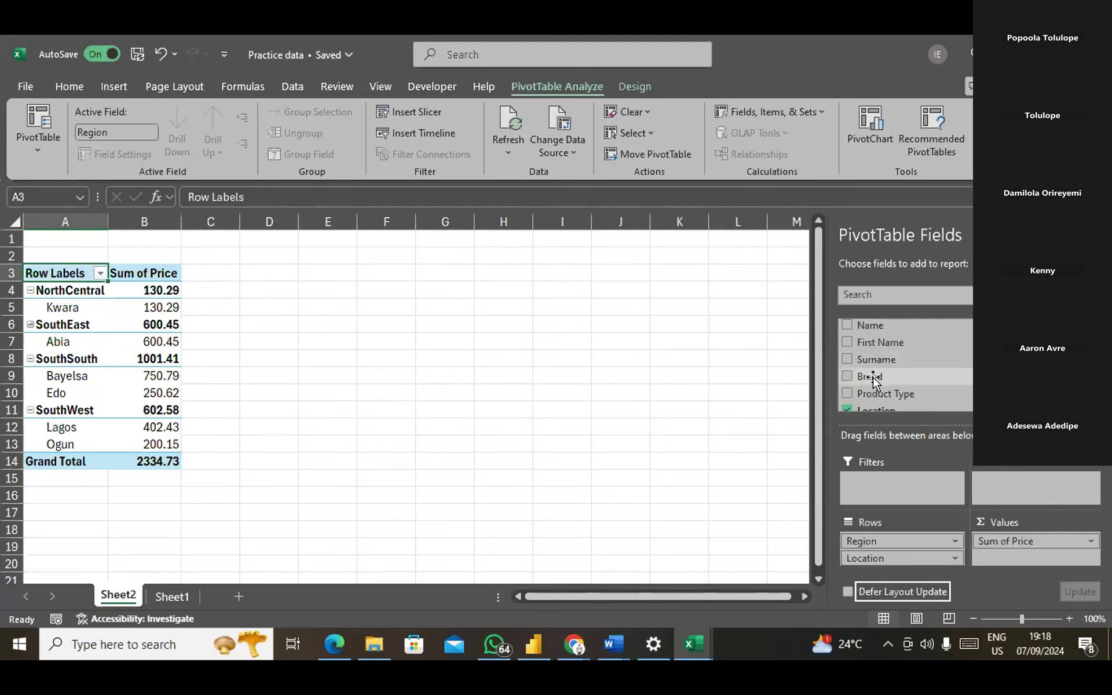
{"action": "left_click_drag", "start_coordinate": [874, 377], "coordinate": [901, 483]}
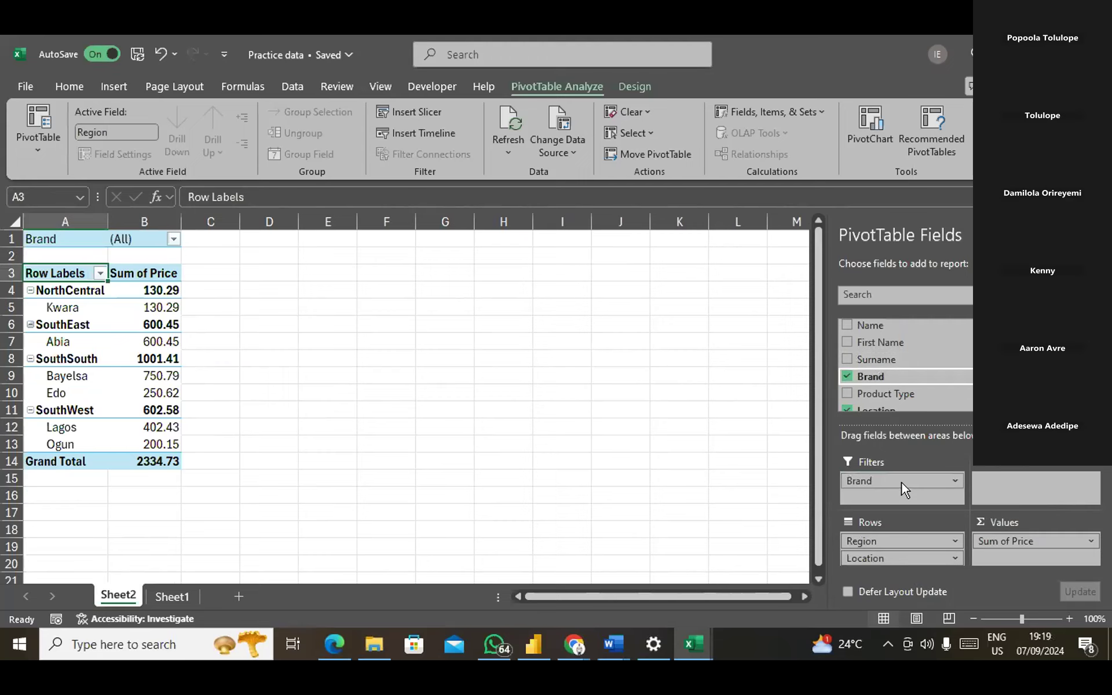
{"action": "left_click", "coordinate": [174, 240]}
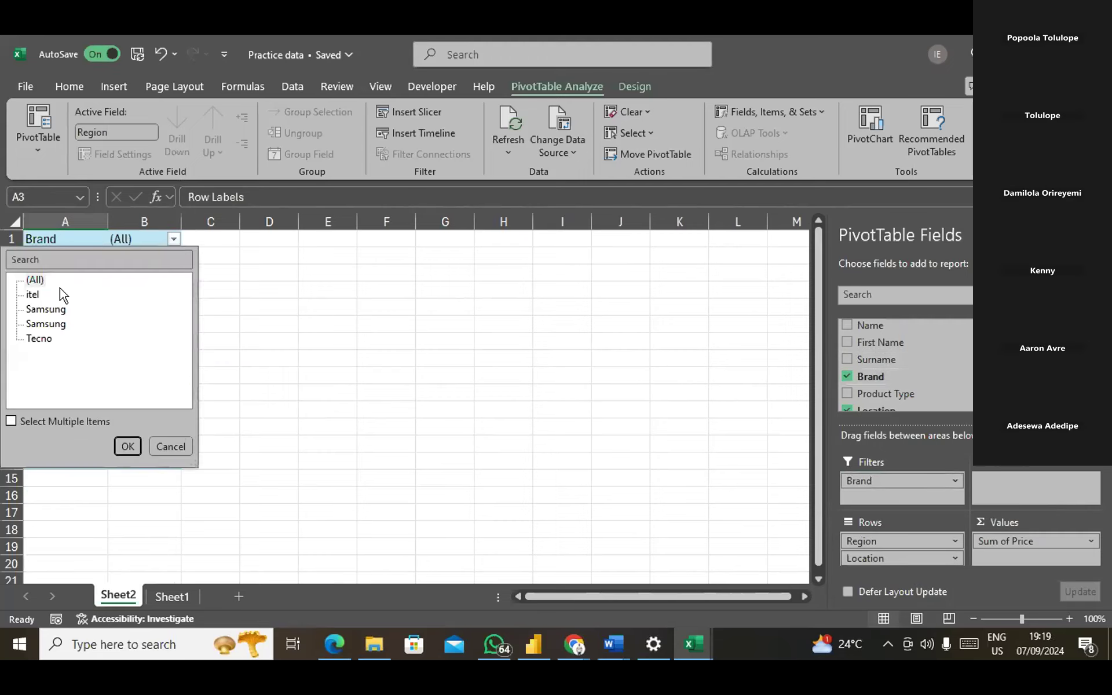
{"action": "left_click", "coordinate": [28, 309]}
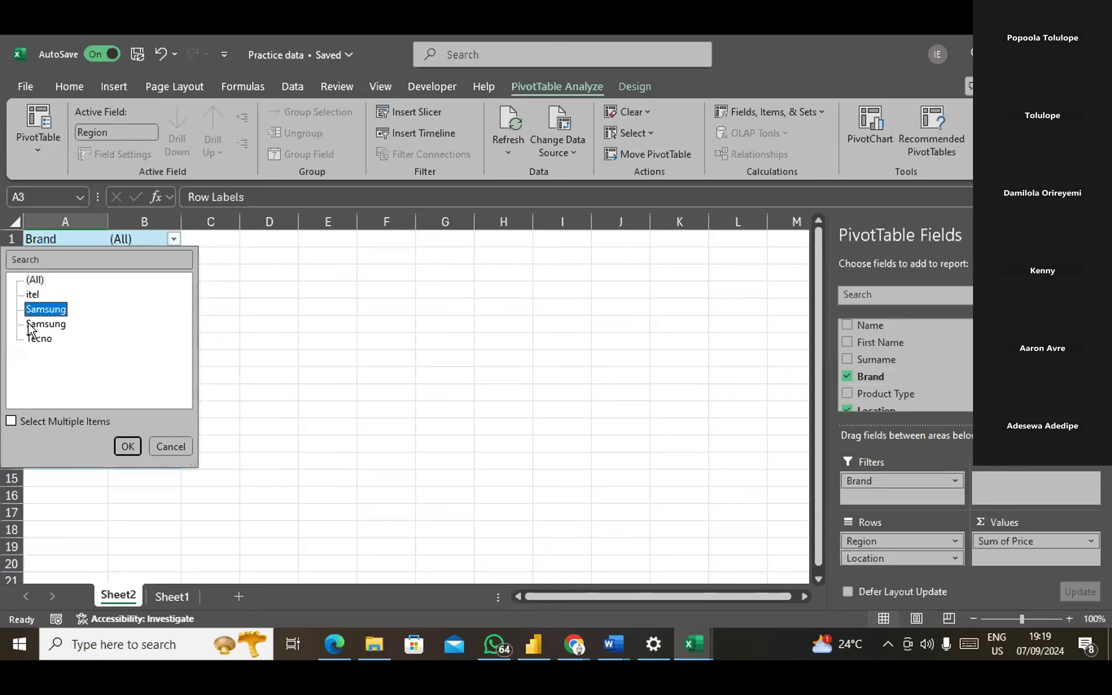
{"action": "left_click", "coordinate": [10, 422]}
{"action": "left_click", "coordinate": [28, 324]}
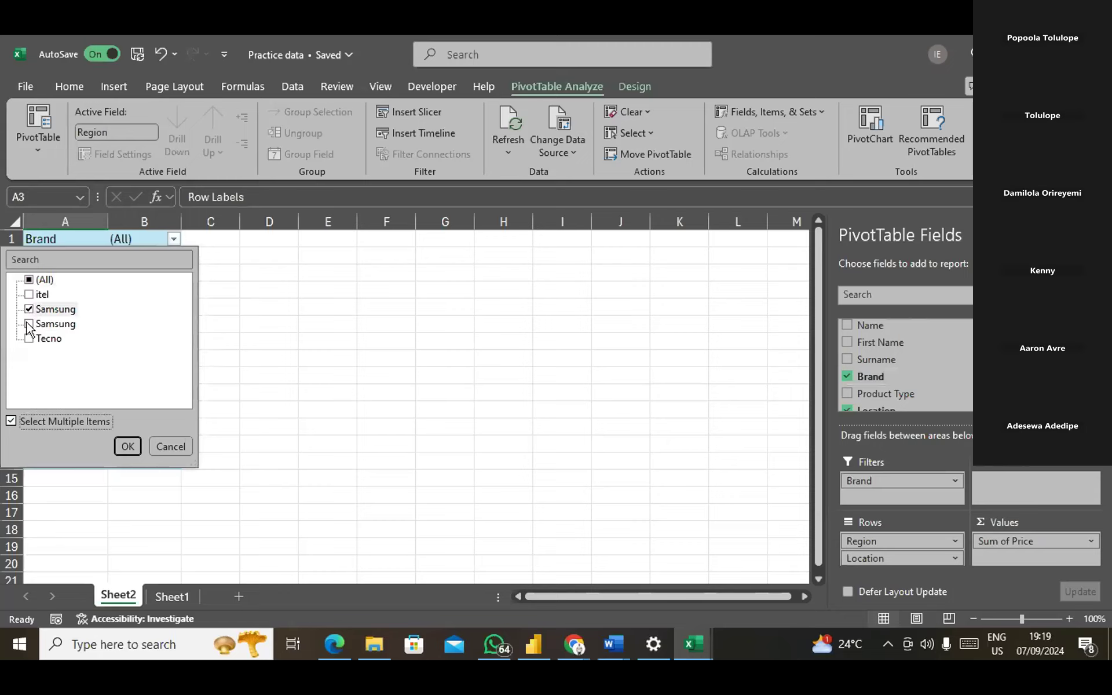
{"action": "left_click", "coordinate": [128, 446]}
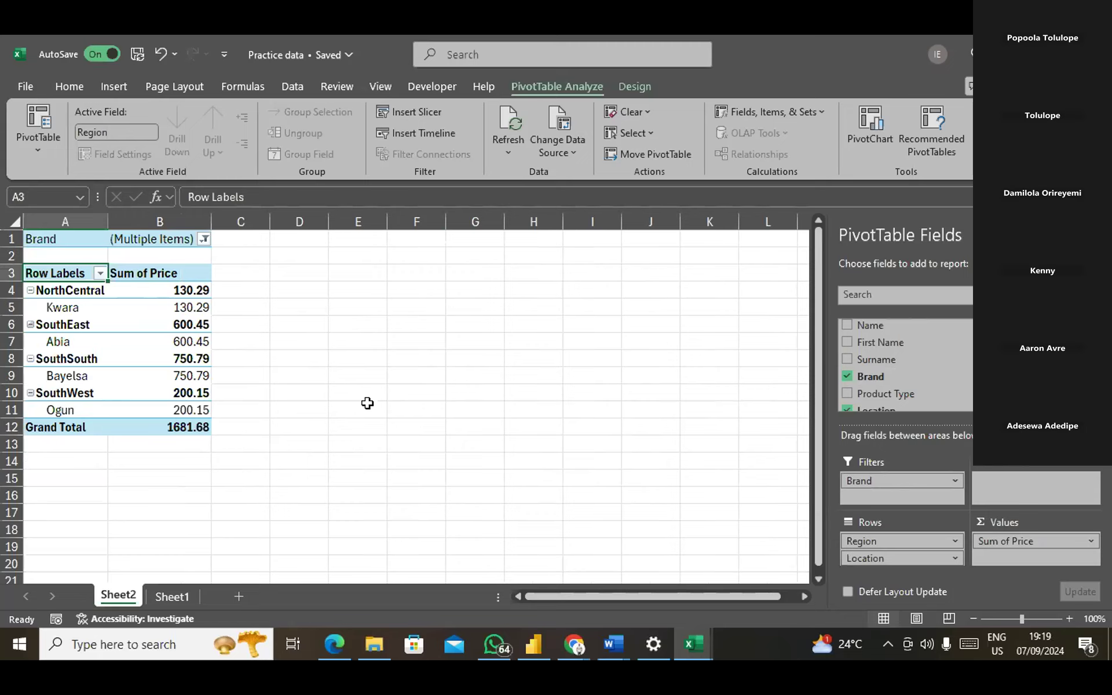
{"action": "left_click", "coordinate": [205, 239]}
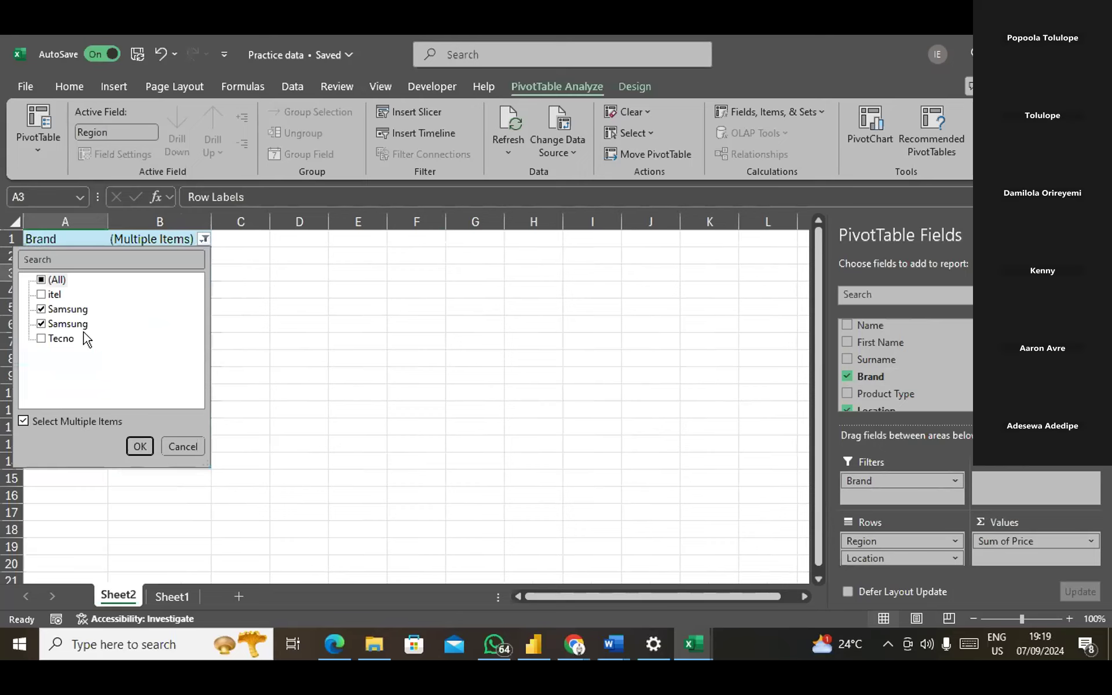
{"action": "left_click", "coordinate": [140, 446]}
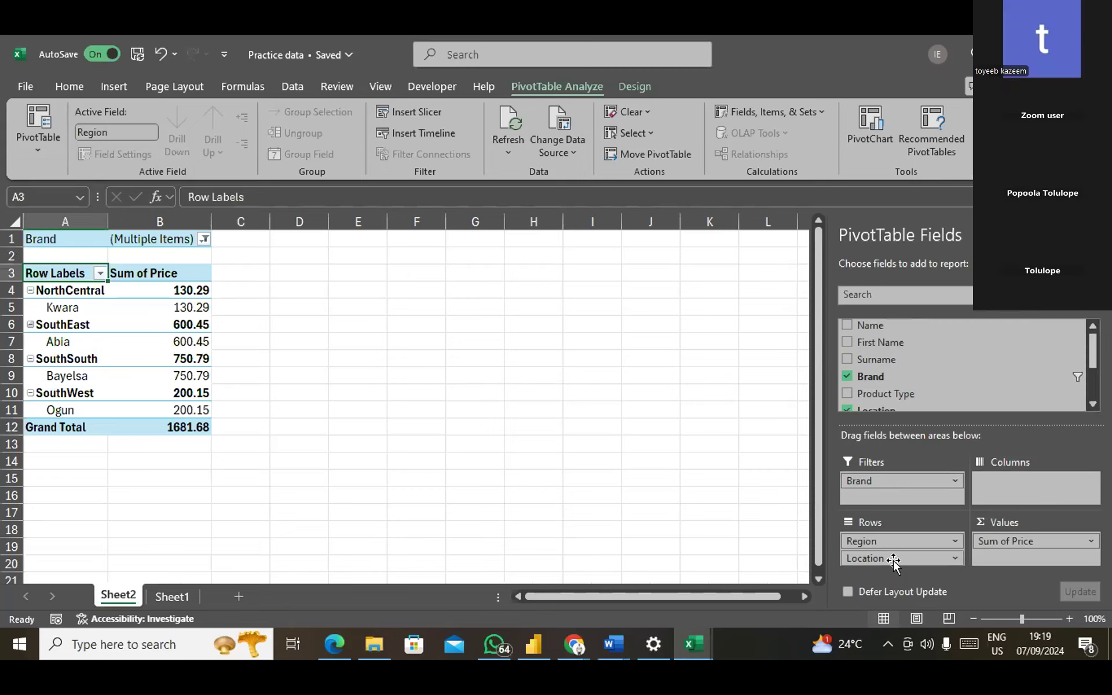
Rename the PivotTable's row labels header in A3 as "Region Sales".
{"action": "left_click", "coordinate": [126, 343]}
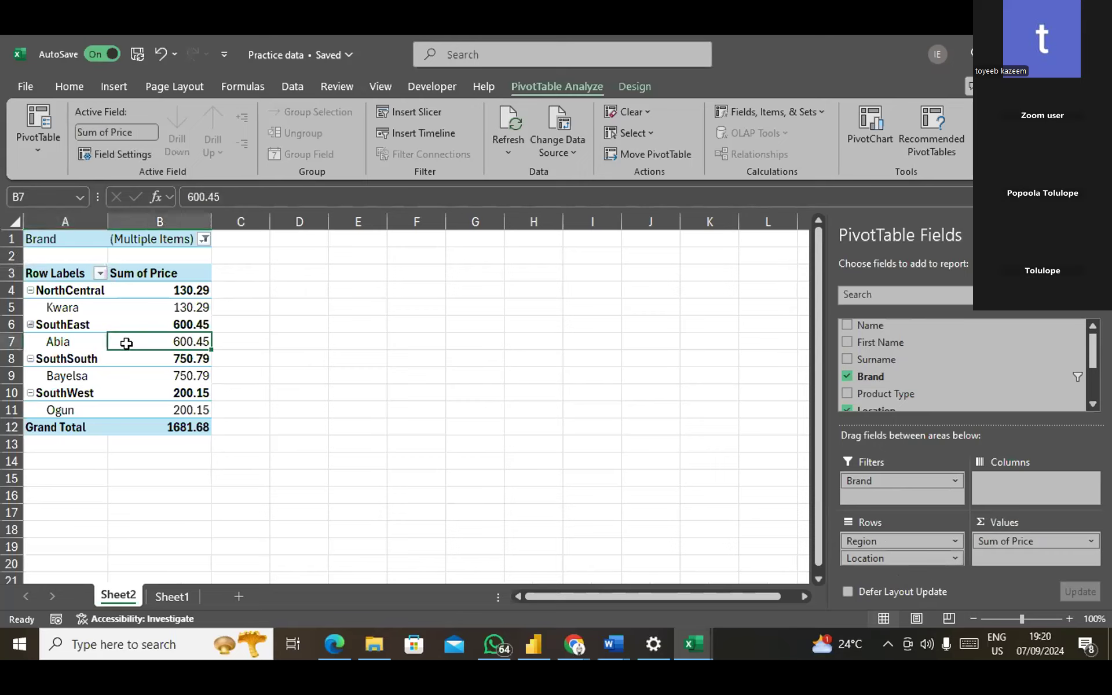
{"action": "left_click", "coordinate": [49, 274]}
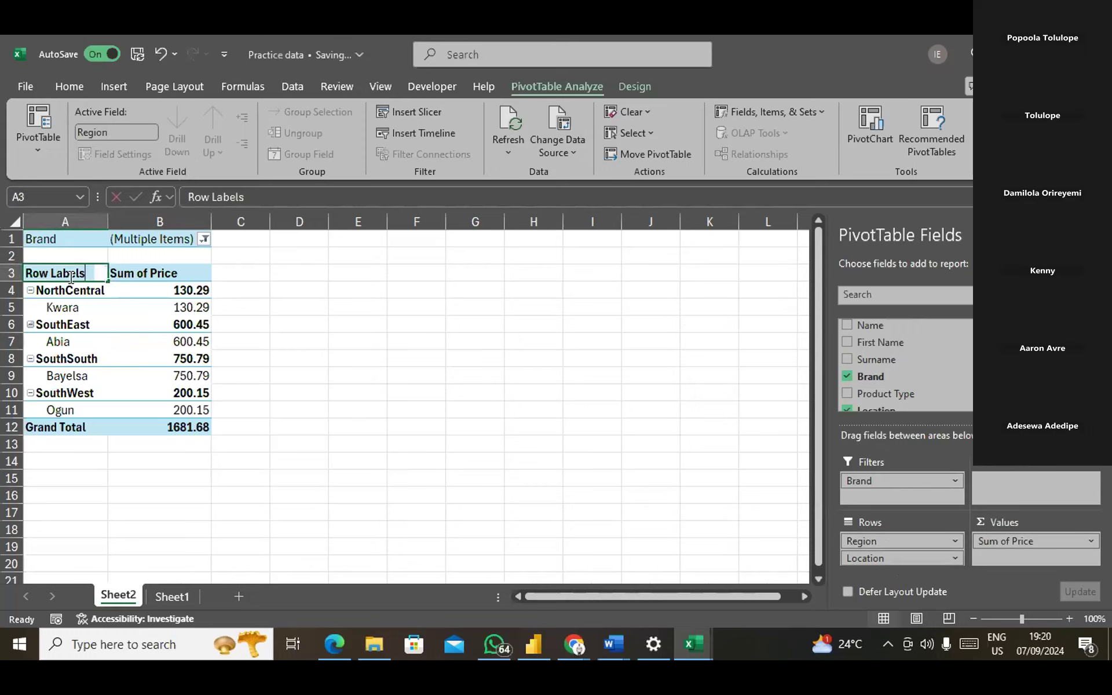
{"action": "type", "text": "Re"}
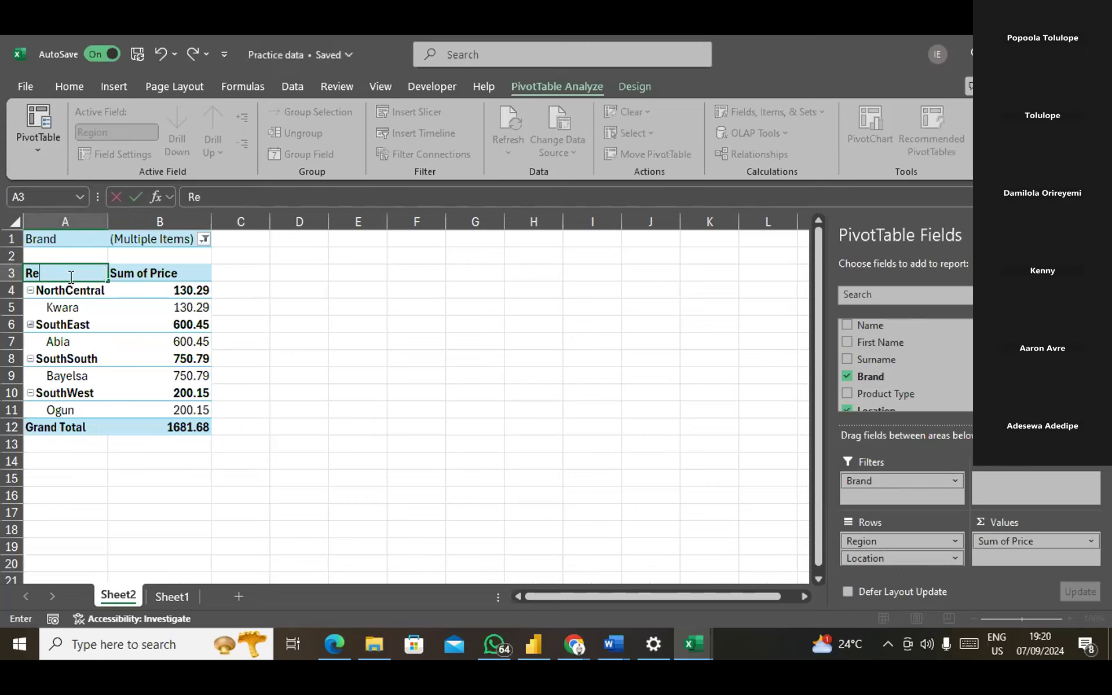
{"action": "type", "text": "gion Sales"}
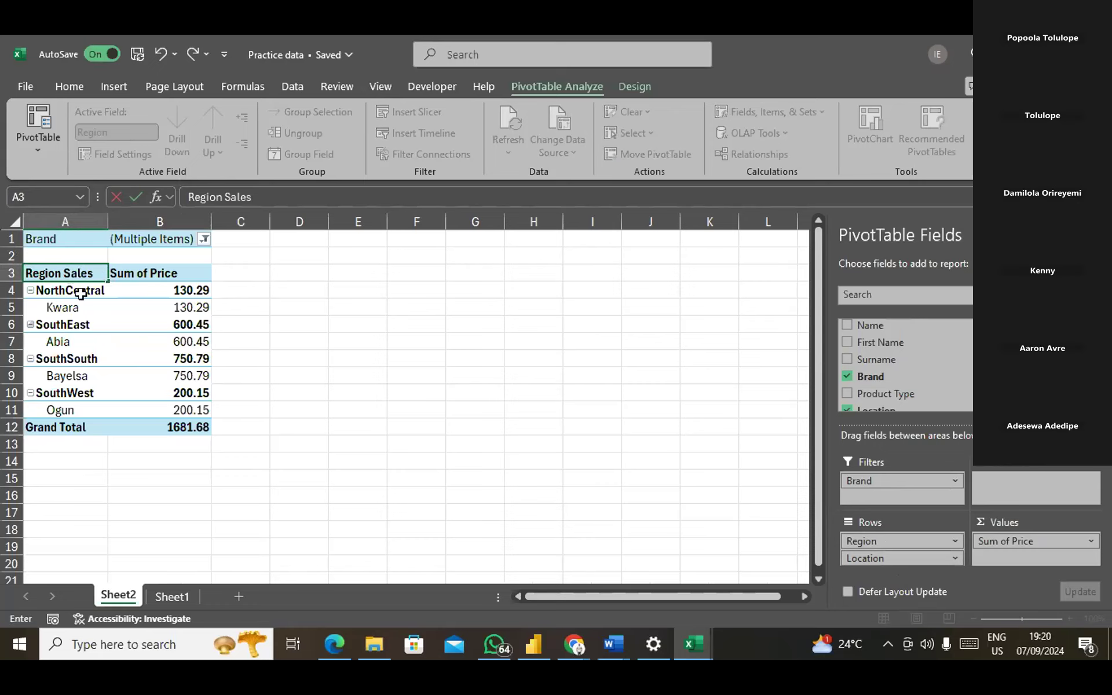
{"action": "left_click", "coordinate": [137, 311]}
Rename the PivotTable's price column header in B3 as "Revenue".
{"action": "left_click", "coordinate": [156, 273]}
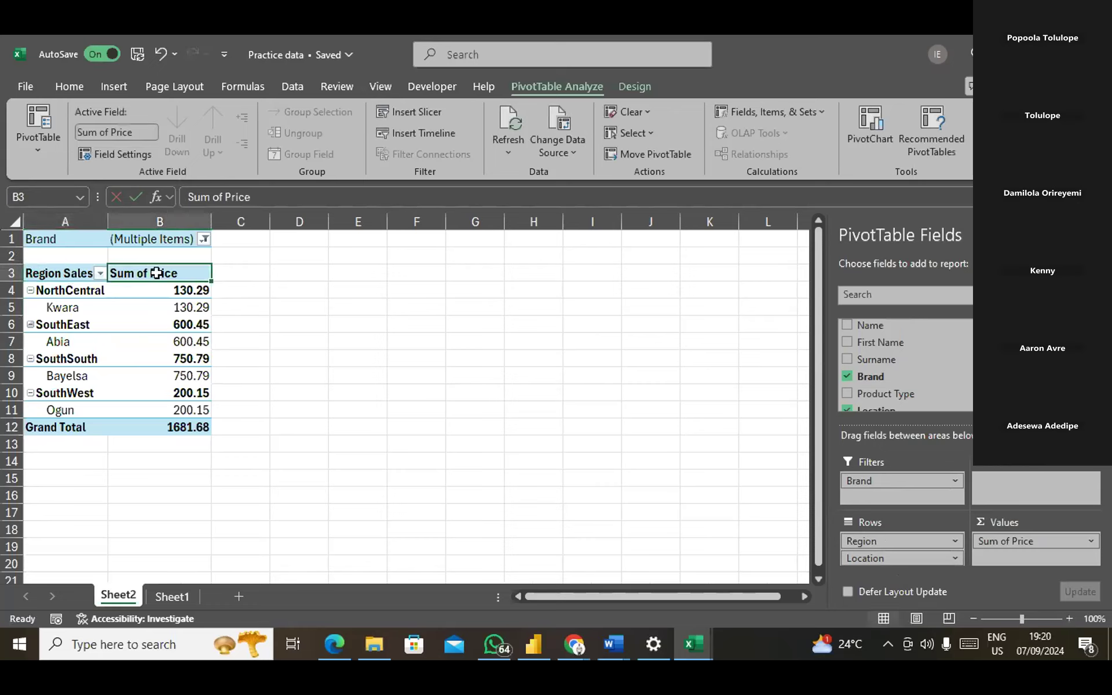
{"action": "type", "text": "A"}
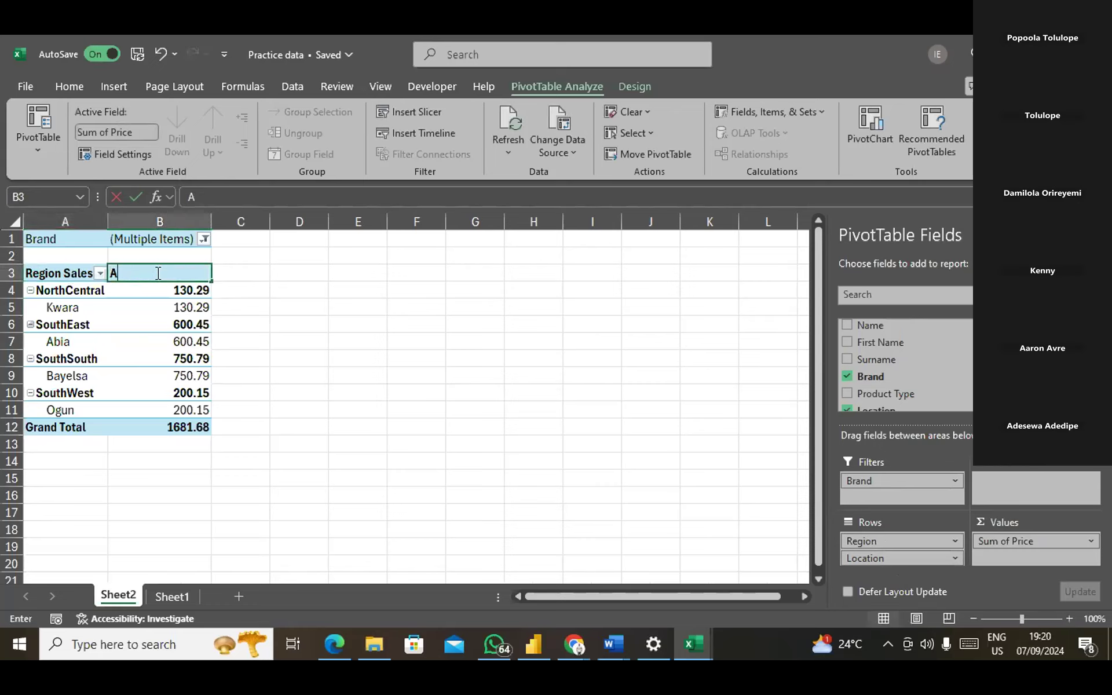
{"action": "type", "text": "mount"}
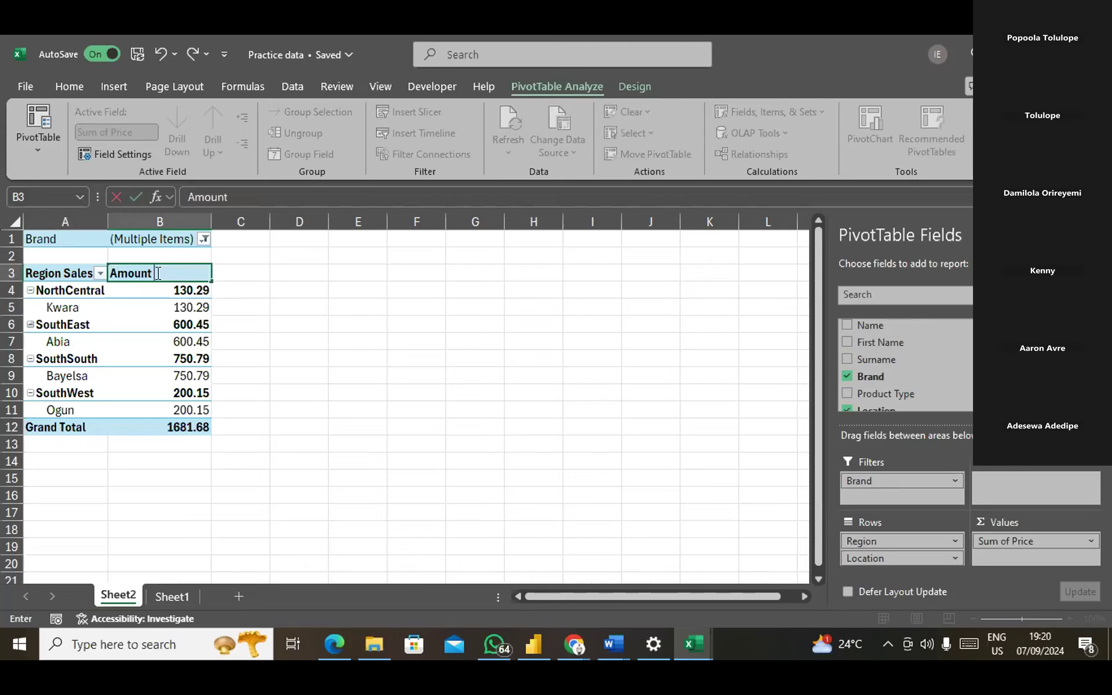
{"action": "type", "text": " S"}
{"action": "type", "text": "o"}
{"action": "key", "text": "BackSpace"}
{"action": "key", "text": "BackSpace"}
{"action": "key", "text": "BackSpace"}
{"action": "key", "text": "BackSpace"}
{"action": "key", "text": "BackSpace"}
{"action": "key", "text": "BackSpace"}
{"action": "key", "text": "BackSpace"}
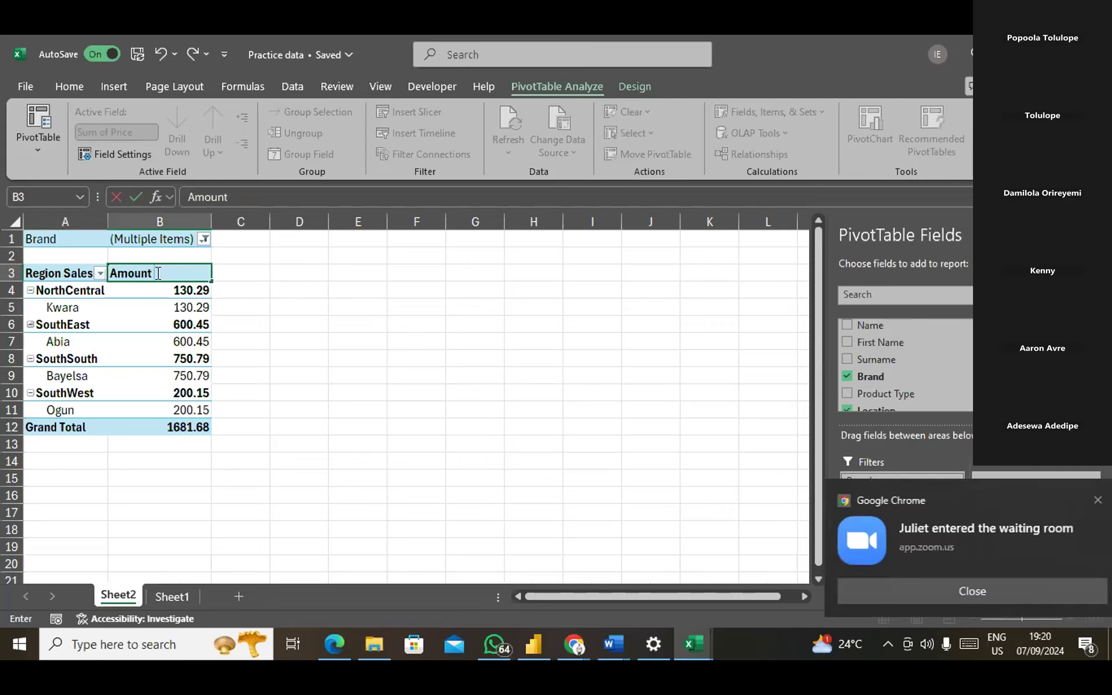
{"action": "key", "text": "BackSpace"}
{"action": "key", "text": "BackSpace"}
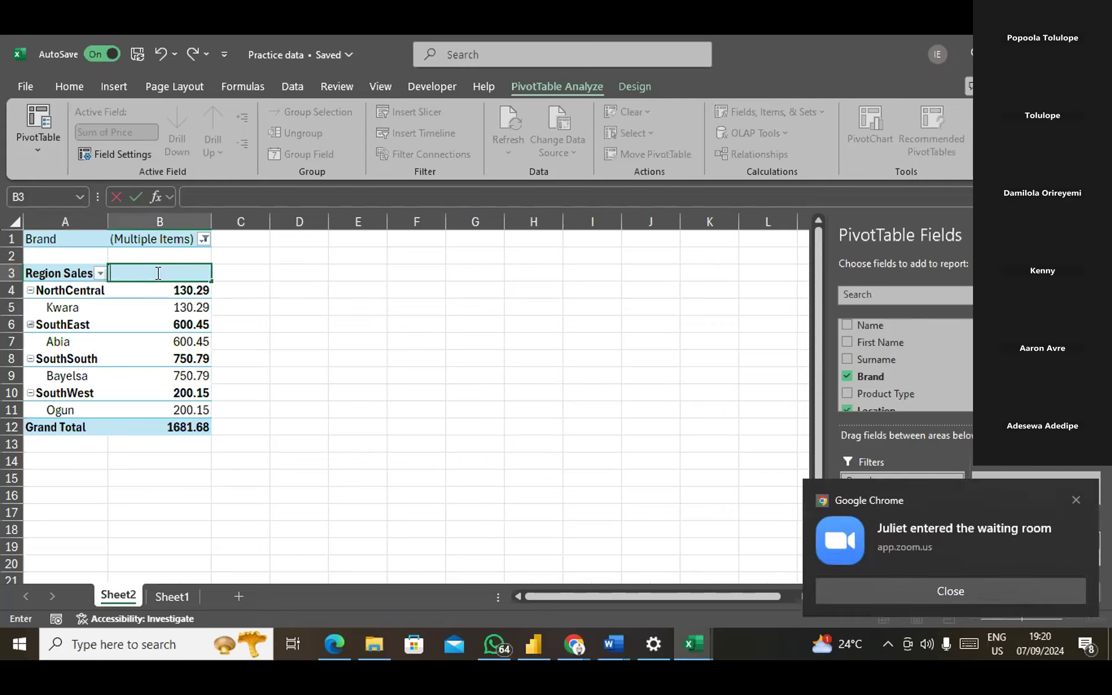
{"action": "type", "text": "Revenue"}
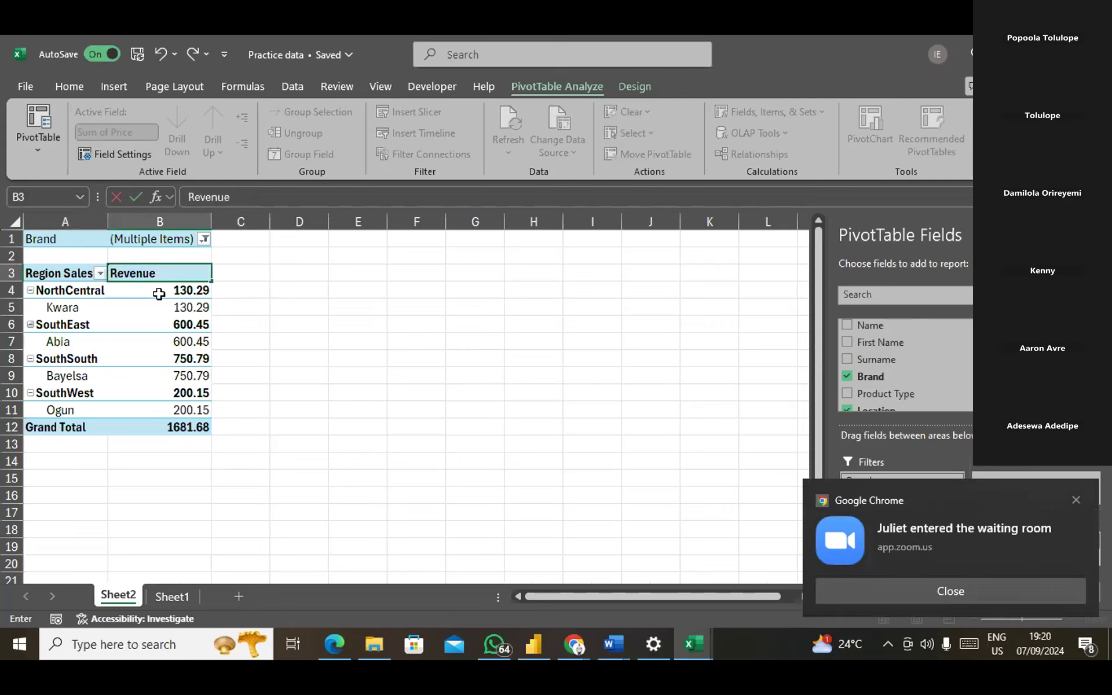
{"action": "left_click", "coordinate": [159, 294]}
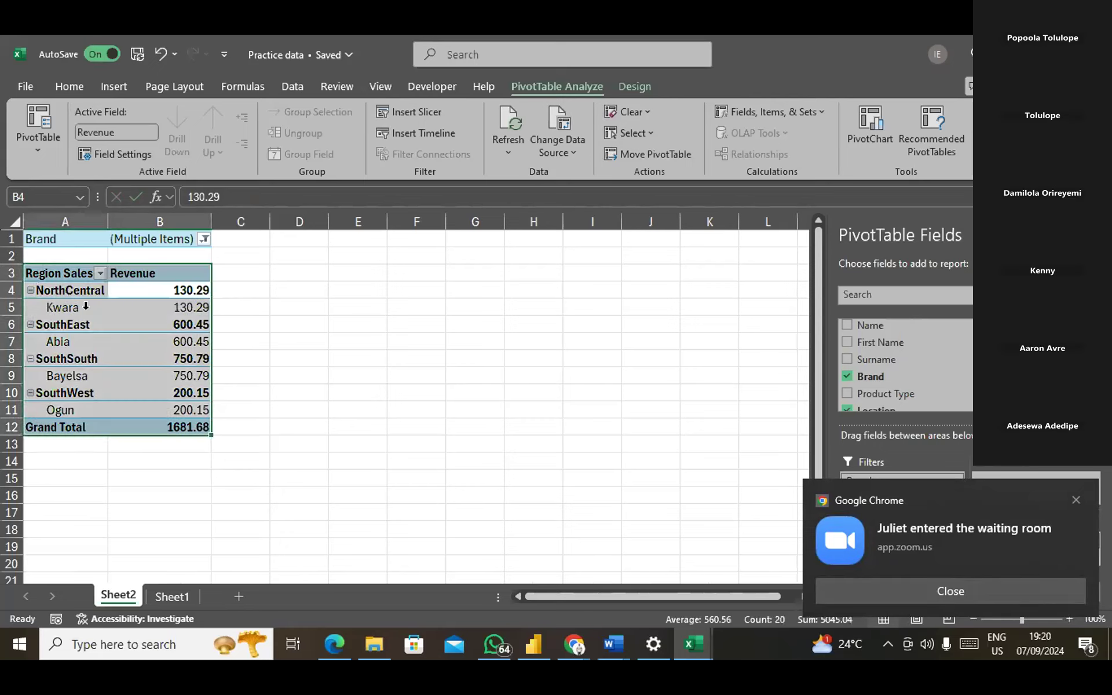
Apply the light green PivotTable style and show the report in Outline Form.
{"action": "left_click", "coordinate": [633, 86]}
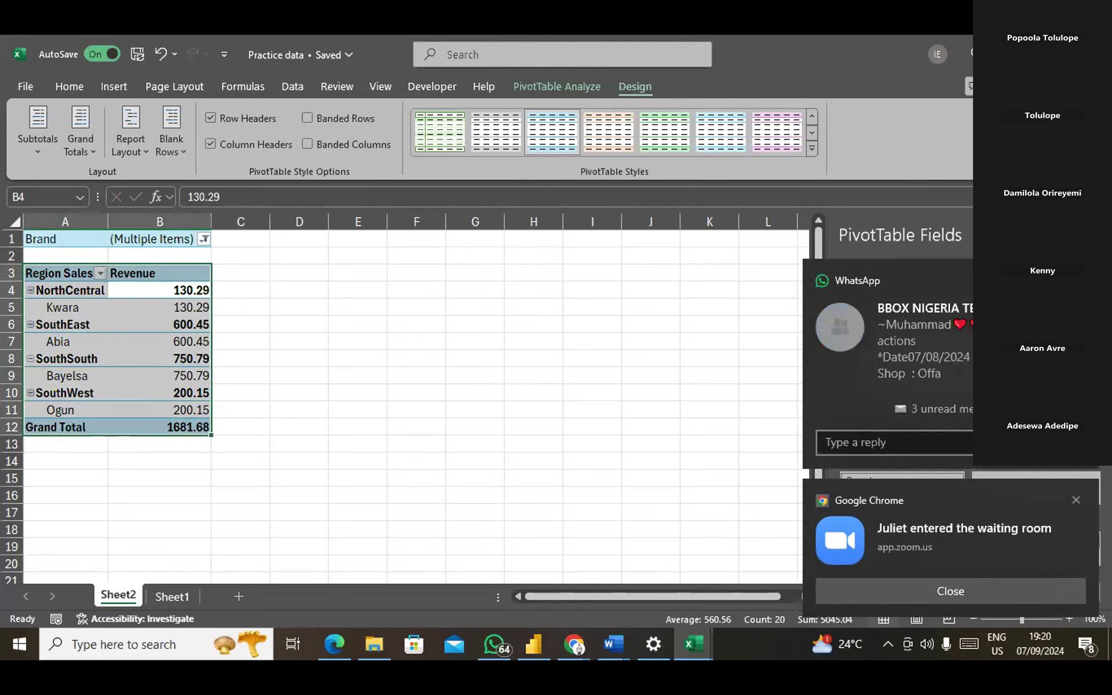
{"action": "left_click", "coordinate": [1076, 280]}
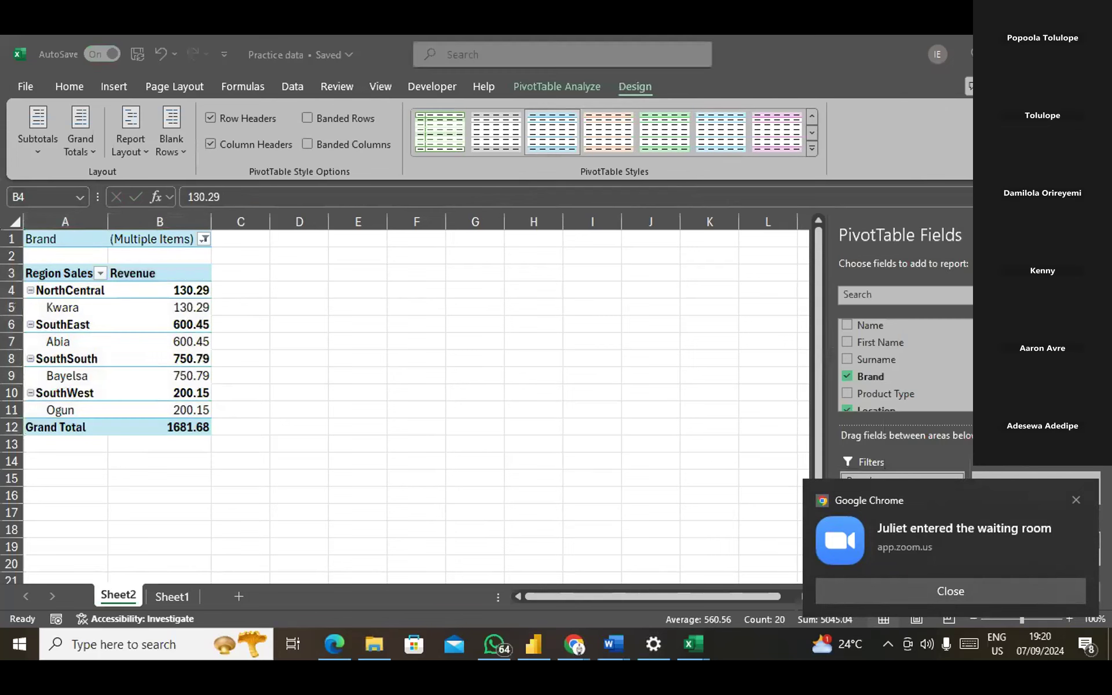
{"action": "left_click", "coordinate": [1070, 499]}
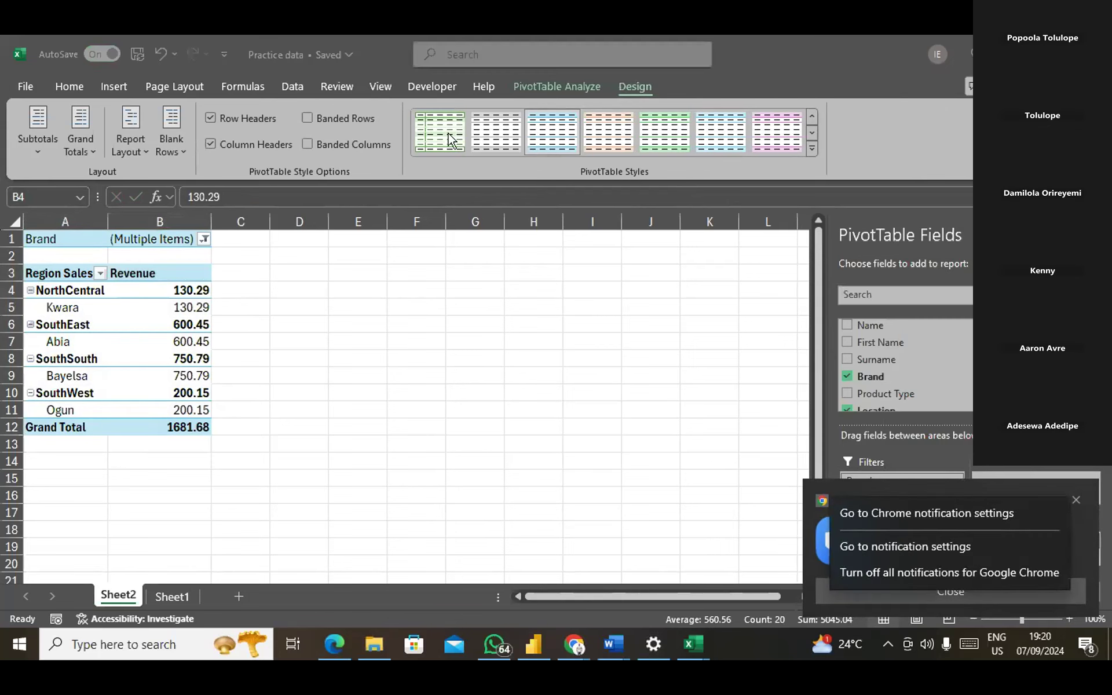
{"action": "left_click", "coordinate": [431, 116]}
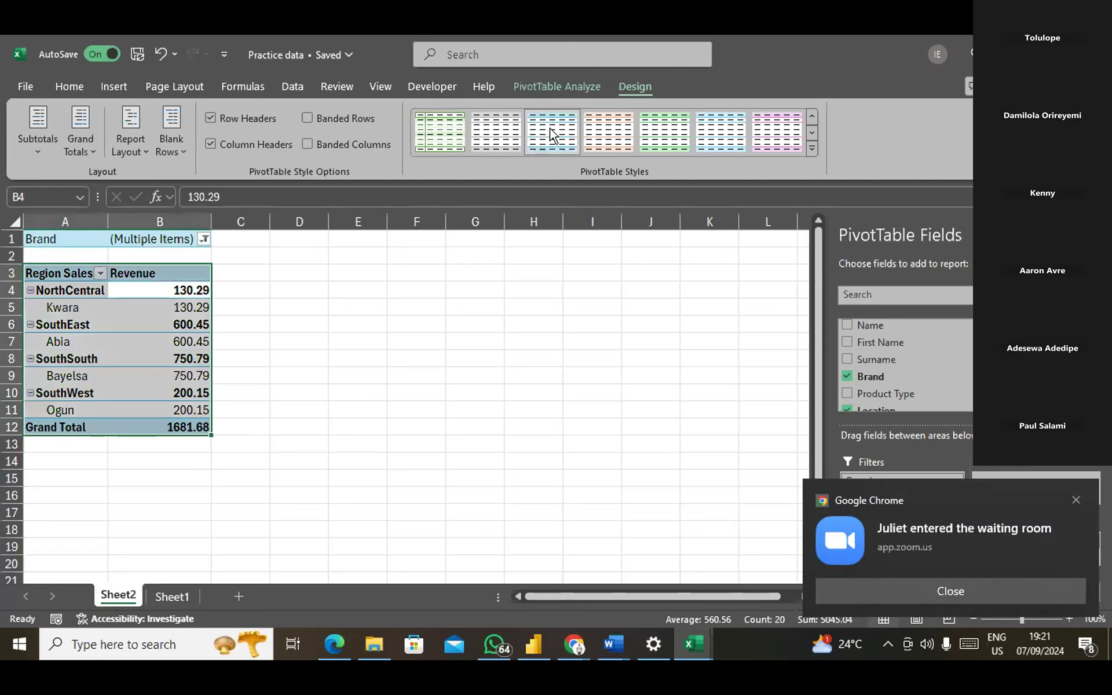
{"action": "left_click", "coordinate": [687, 139]}
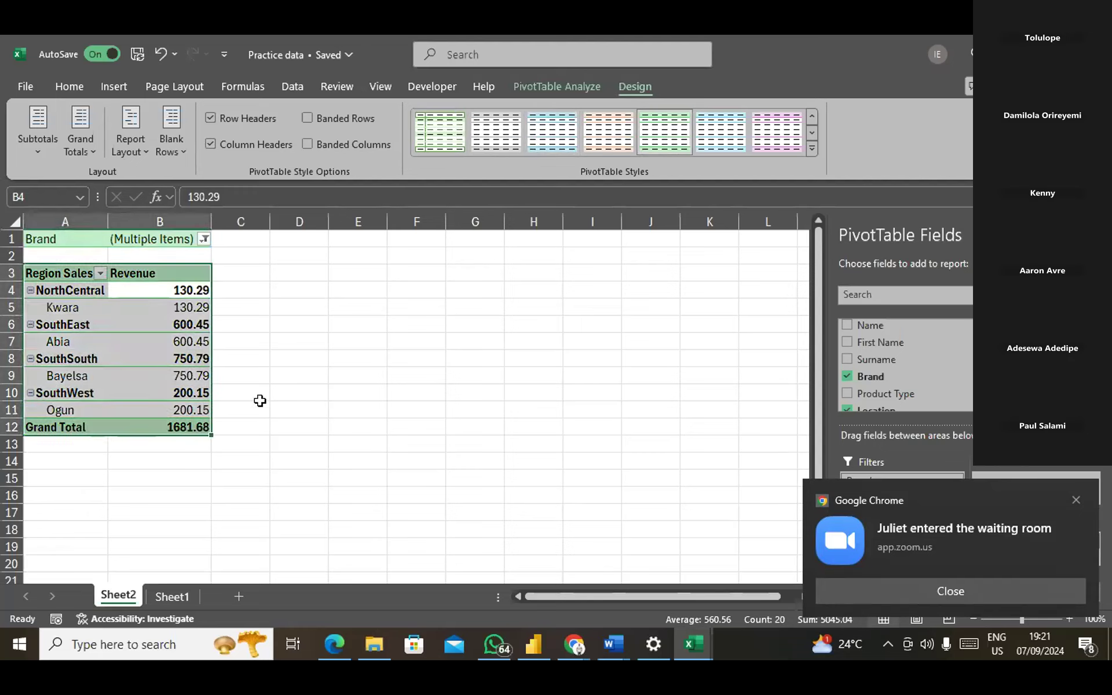
{"action": "left_click", "coordinate": [133, 145]}
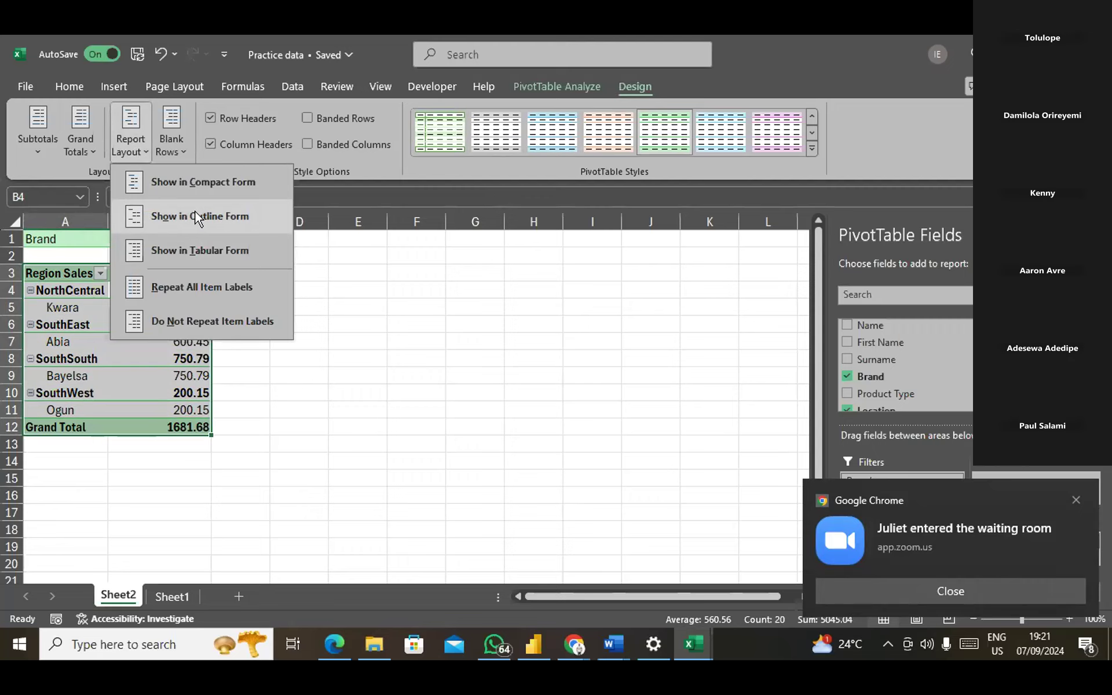
{"action": "left_click", "coordinate": [195, 213]}
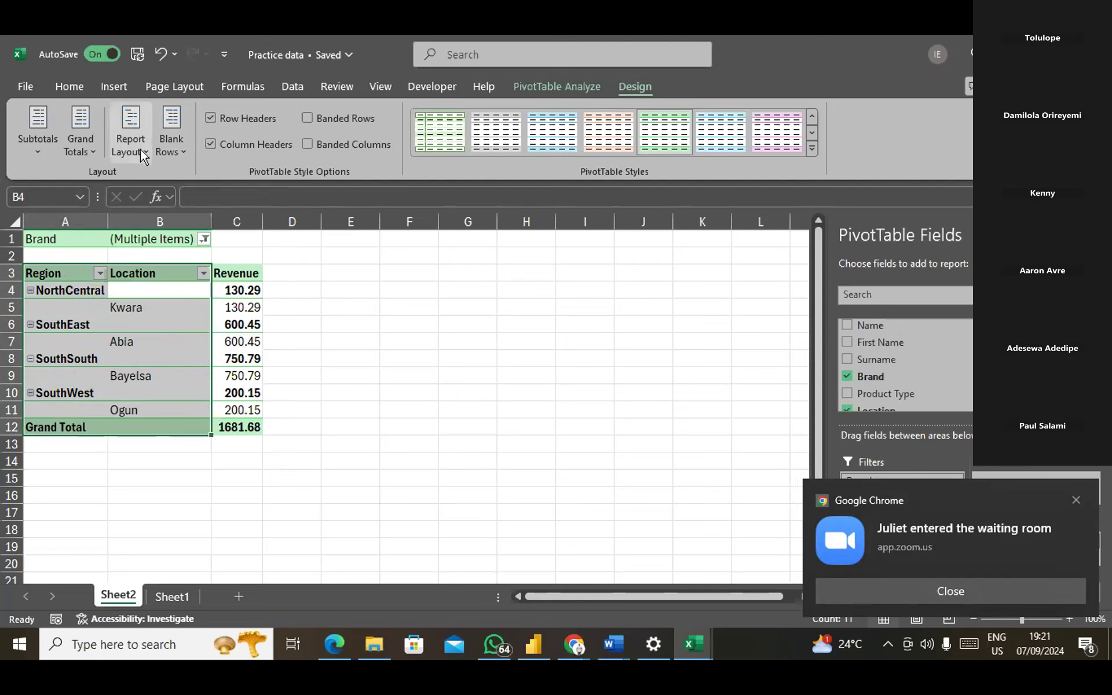
Undo the Outline Form layout and turn off all subtotals in the PivotTable.
{"action": "key", "text": "ctrl+z"}
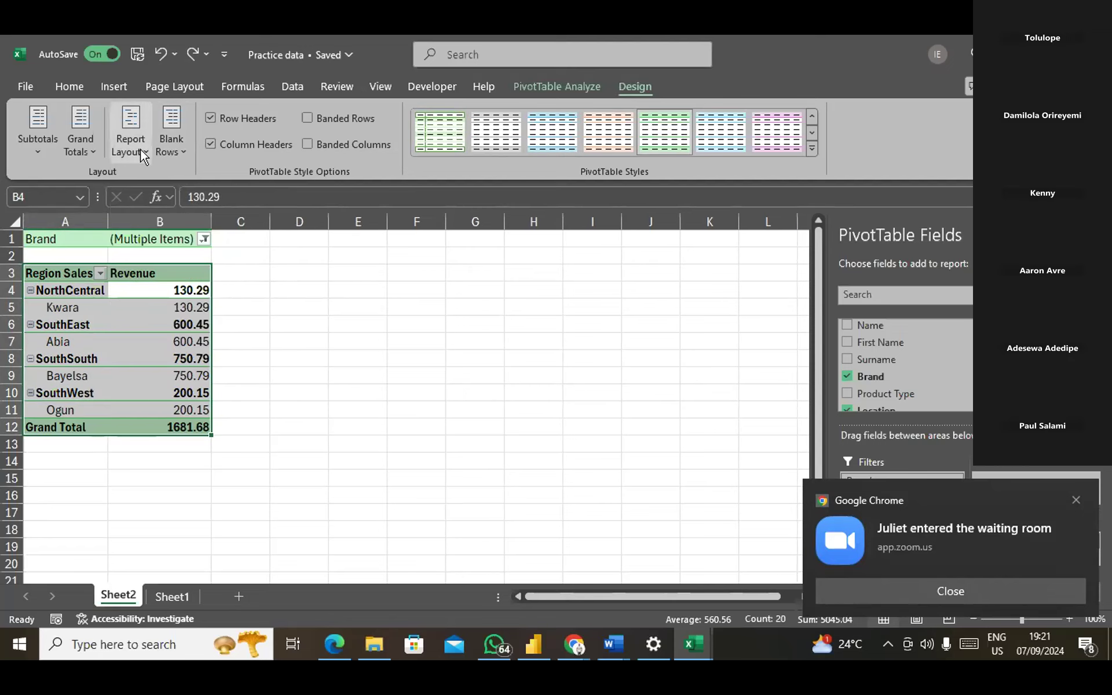
{"action": "left_click", "coordinate": [145, 149]}
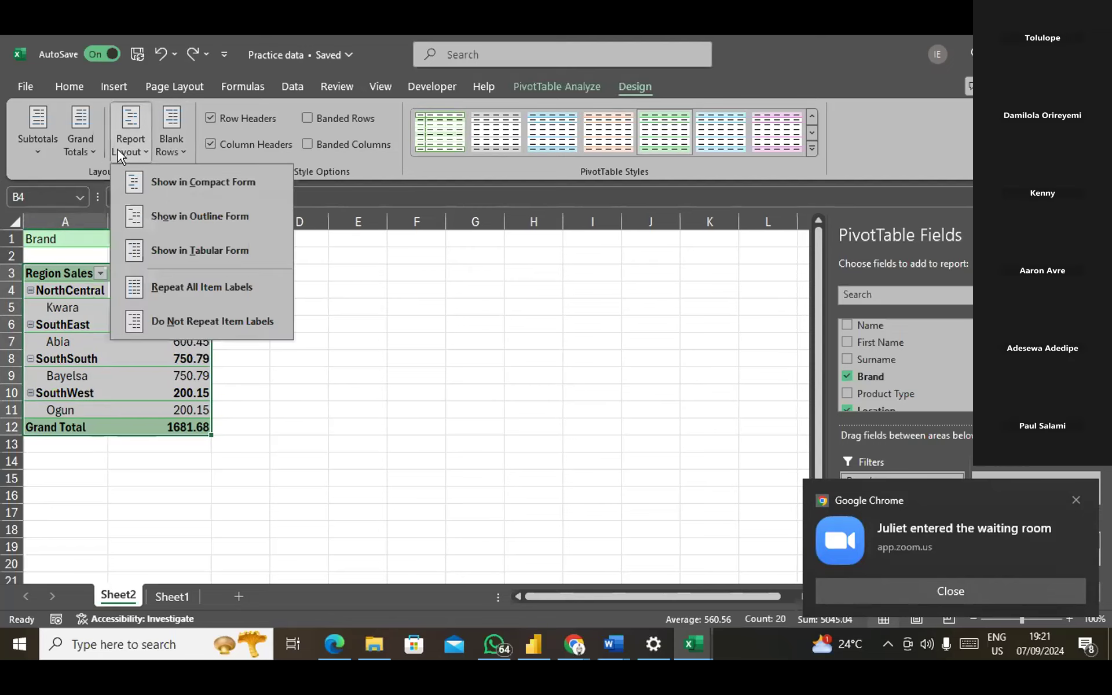
{"action": "left_click", "coordinate": [36, 149]}
{"action": "left_click", "coordinate": [36, 148]}
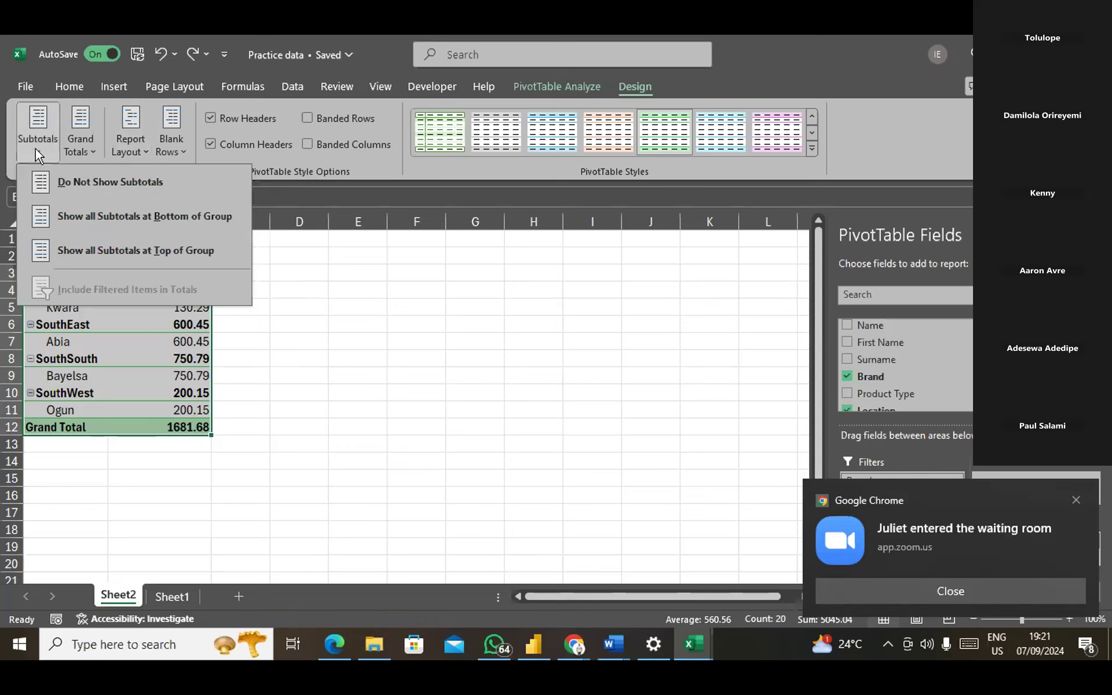
{"action": "left_click", "coordinate": [96, 181]}
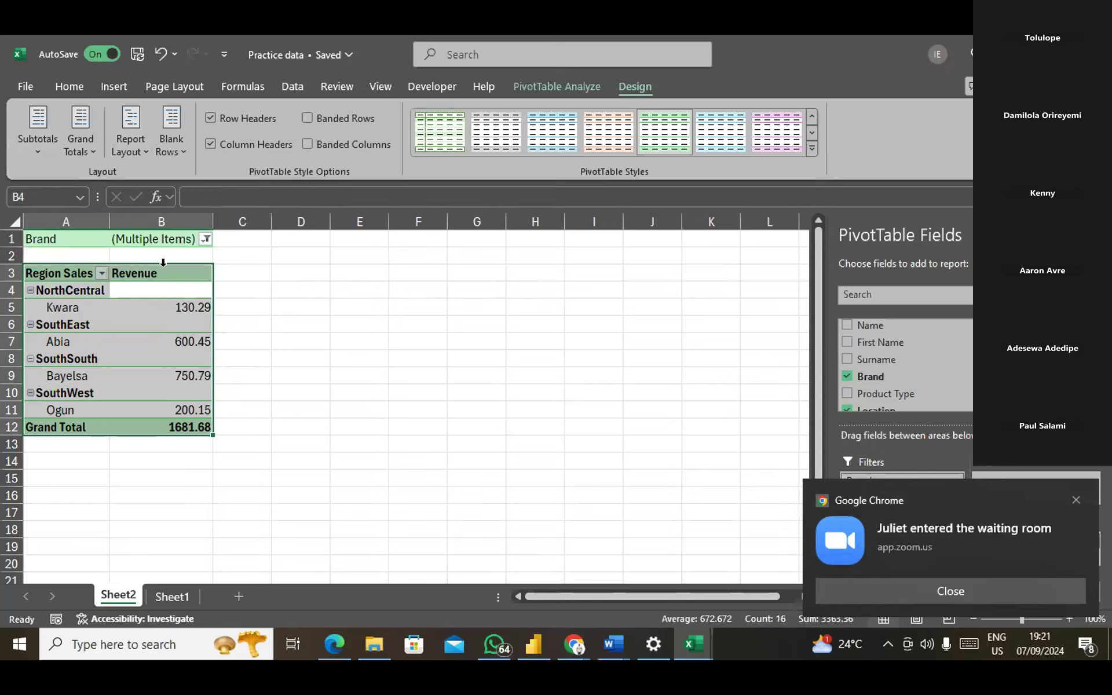
Set the PivotTable's report layout to repeat all item labels.
{"action": "left_click", "coordinate": [89, 133]}
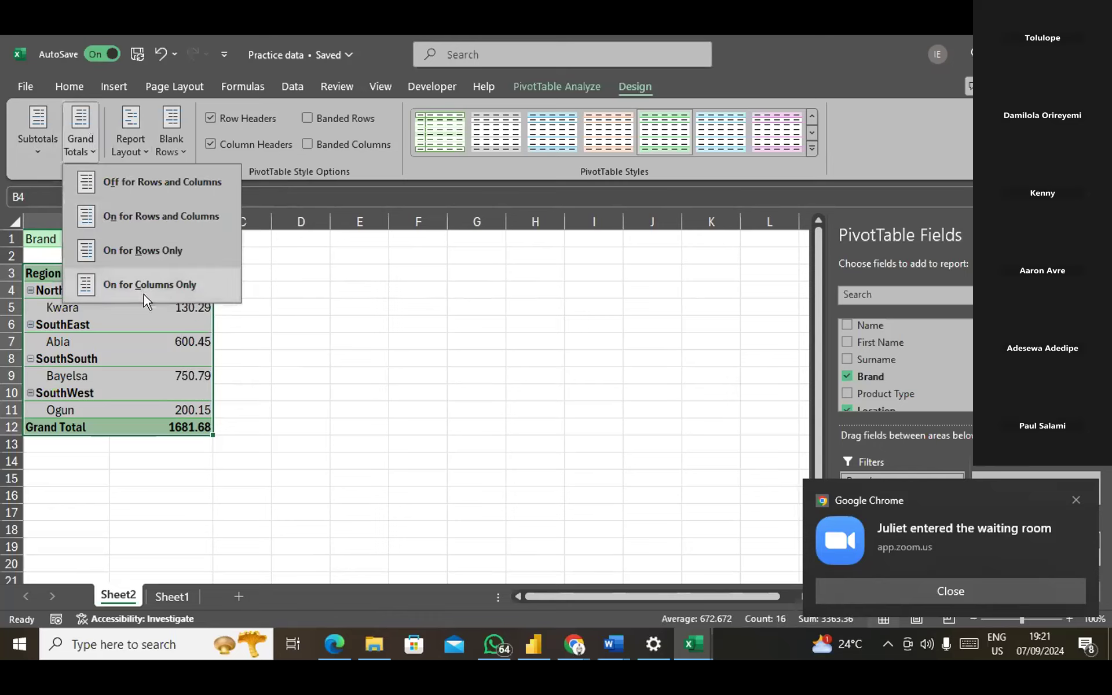
{"action": "left_click", "coordinate": [134, 140]}
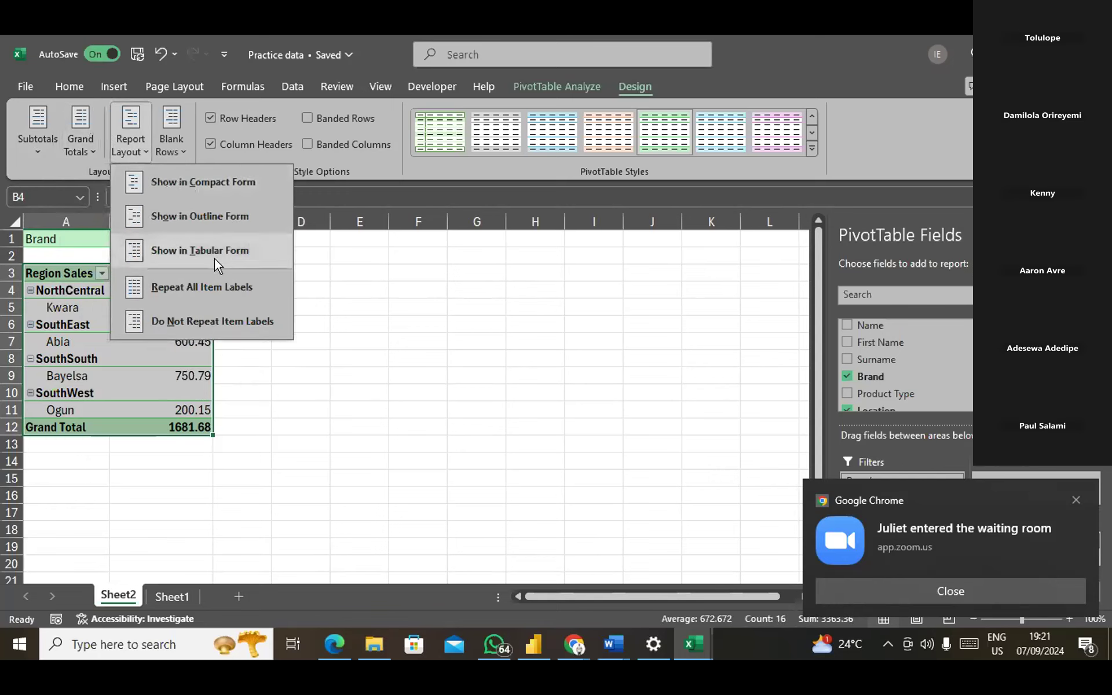
{"action": "left_click", "coordinate": [223, 298]}
{"action": "left_click", "coordinate": [144, 388]}
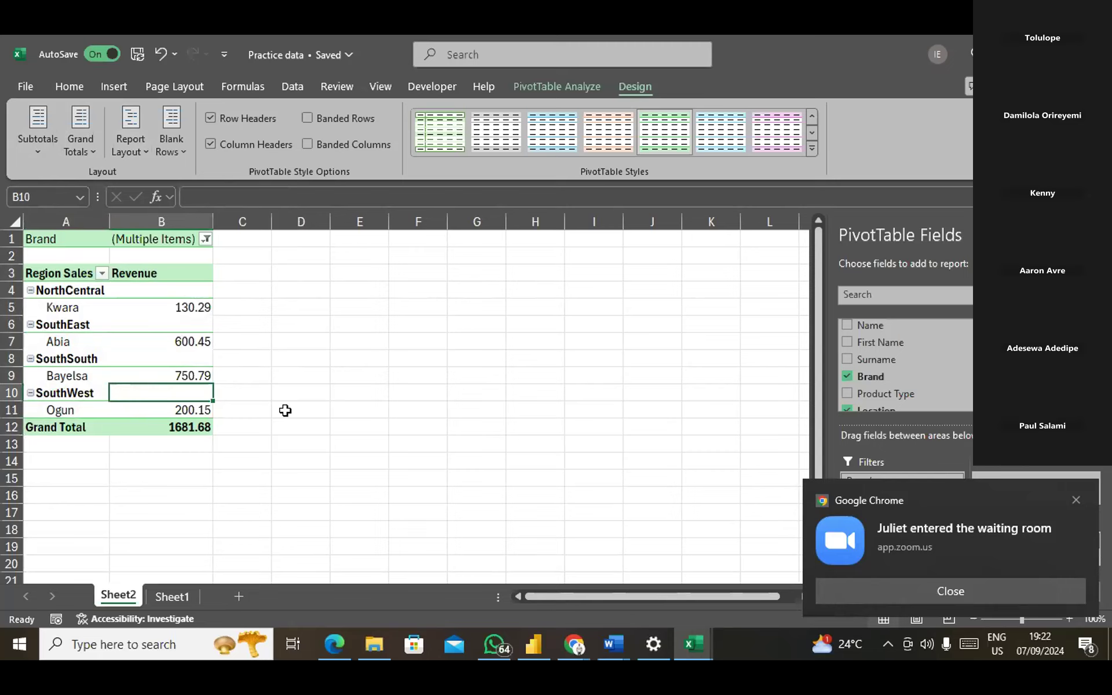
{"action": "left_click", "coordinate": [1077, 500]}
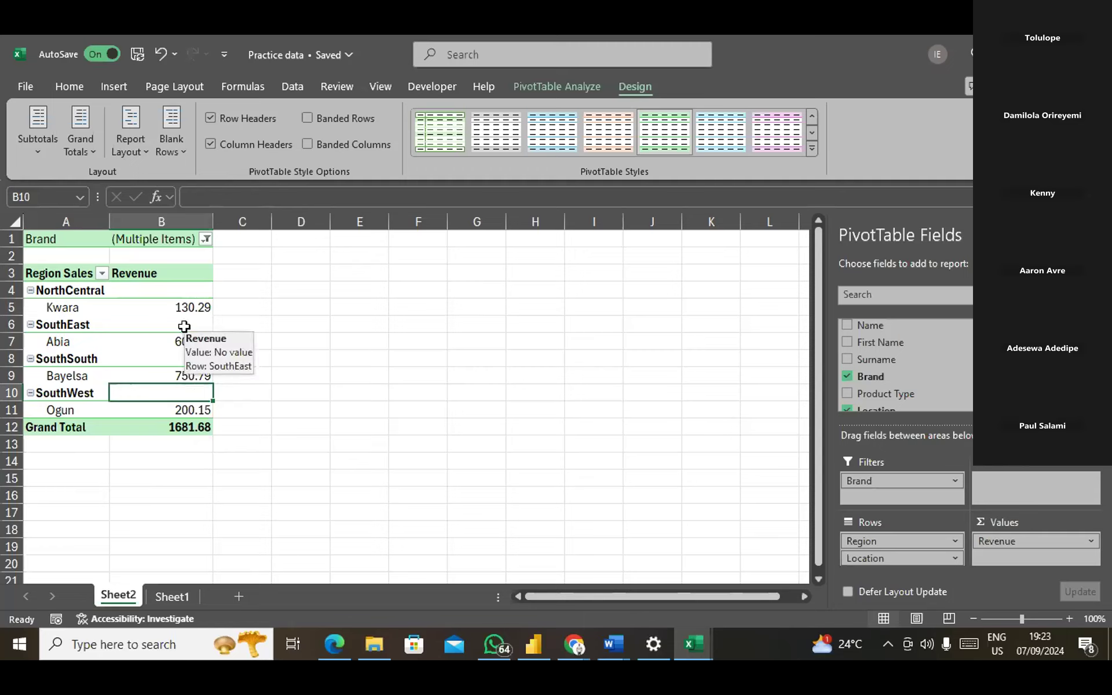
{"action": "left_click", "coordinate": [60, 307]}
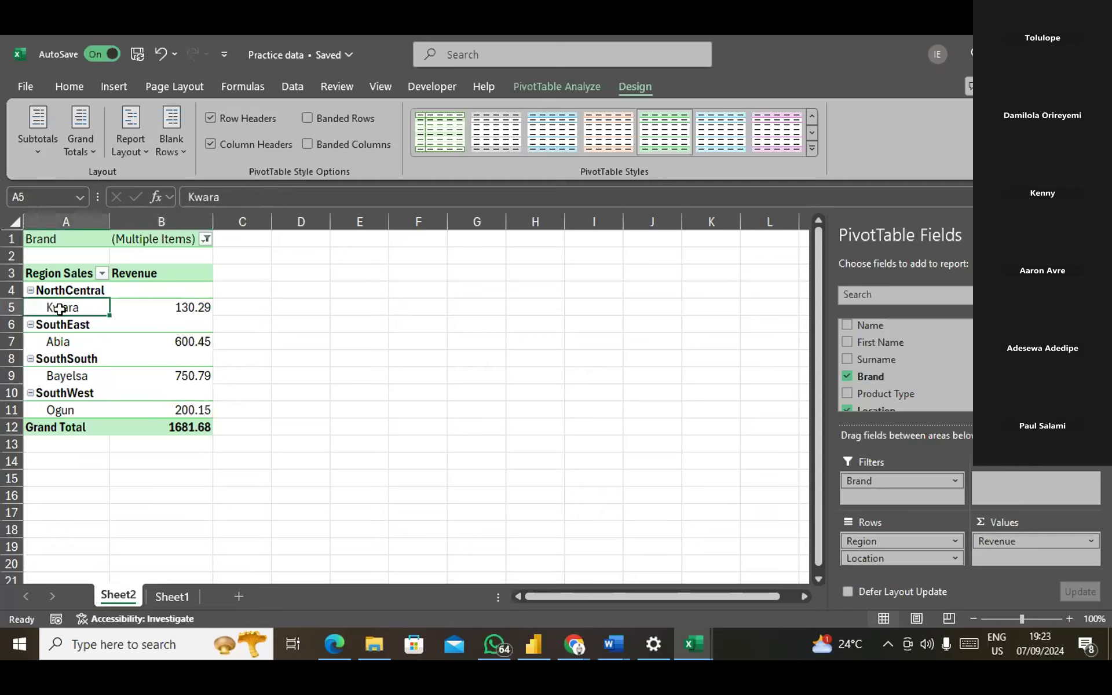
{"action": "left_click", "coordinate": [34, 289]}
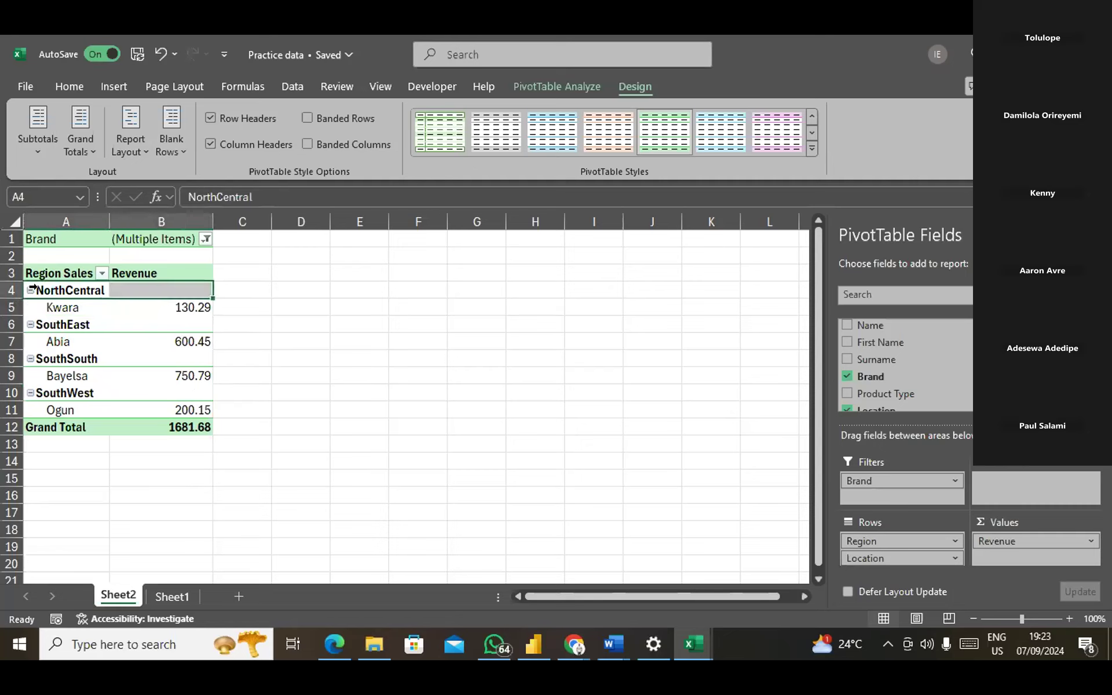
{"action": "left_click_drag", "start_coordinate": [85, 304], "coordinate": [168, 373]}
Insert a Clustered Column PivotChart of the revenue by region and location and place it beside the PivotTable.
{"action": "left_click", "coordinate": [131, 374]}
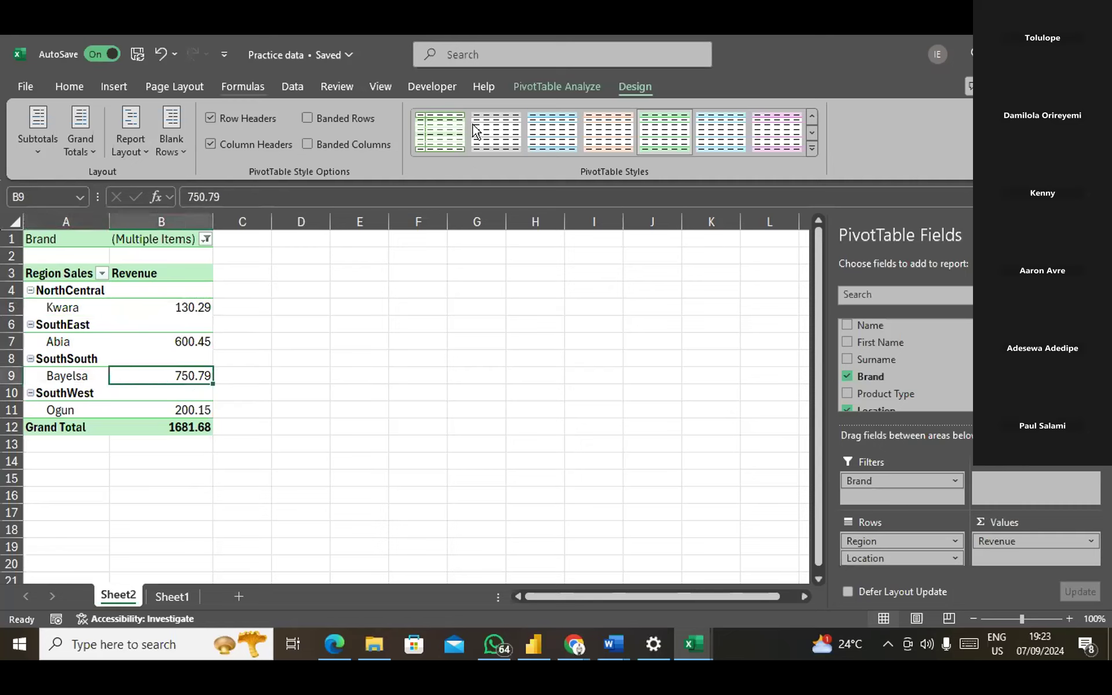
{"action": "left_click", "coordinate": [581, 85]}
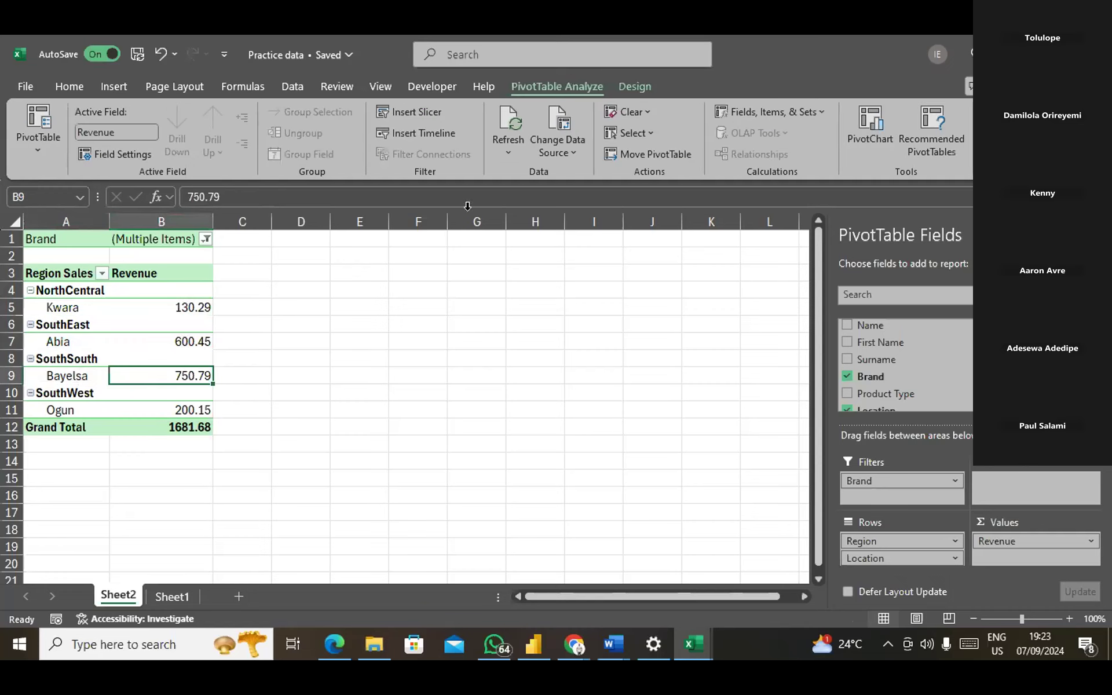
{"action": "left_click", "coordinate": [118, 82]}
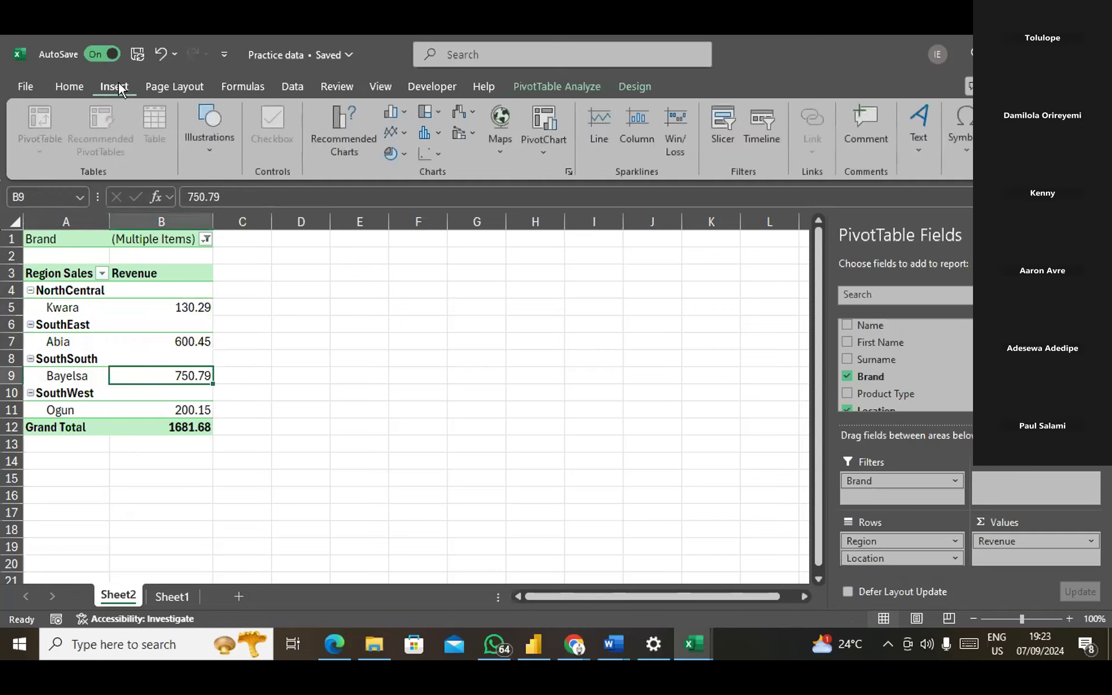
{"action": "left_click", "coordinate": [347, 146]}
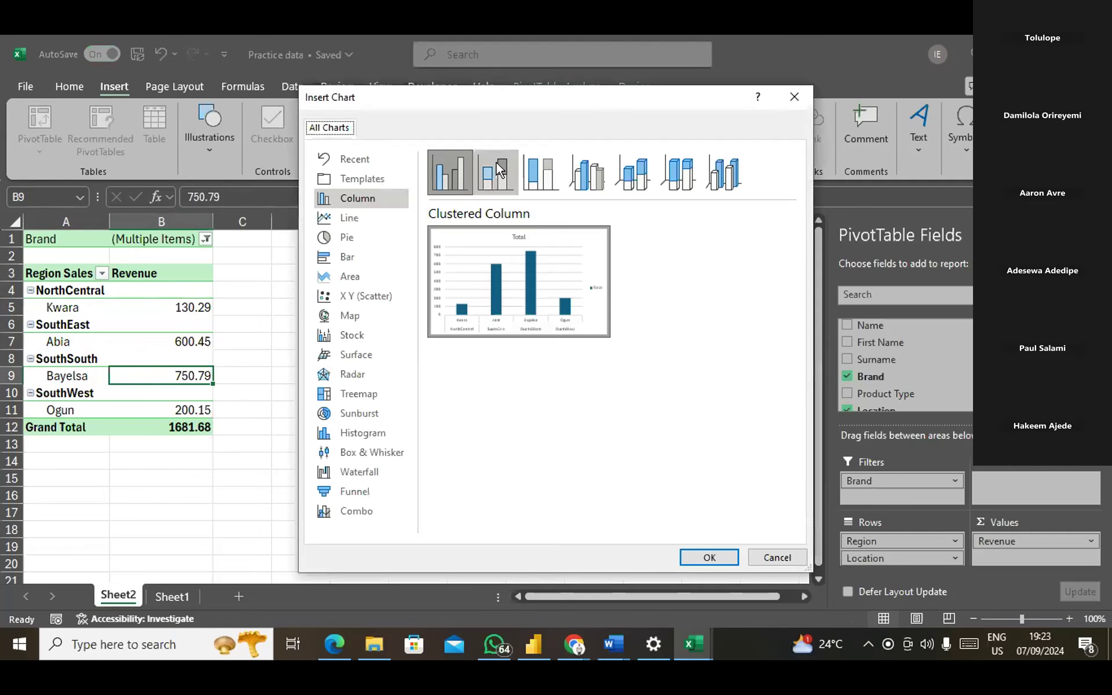
{"action": "mouse_move", "coordinate": [489, 298]}
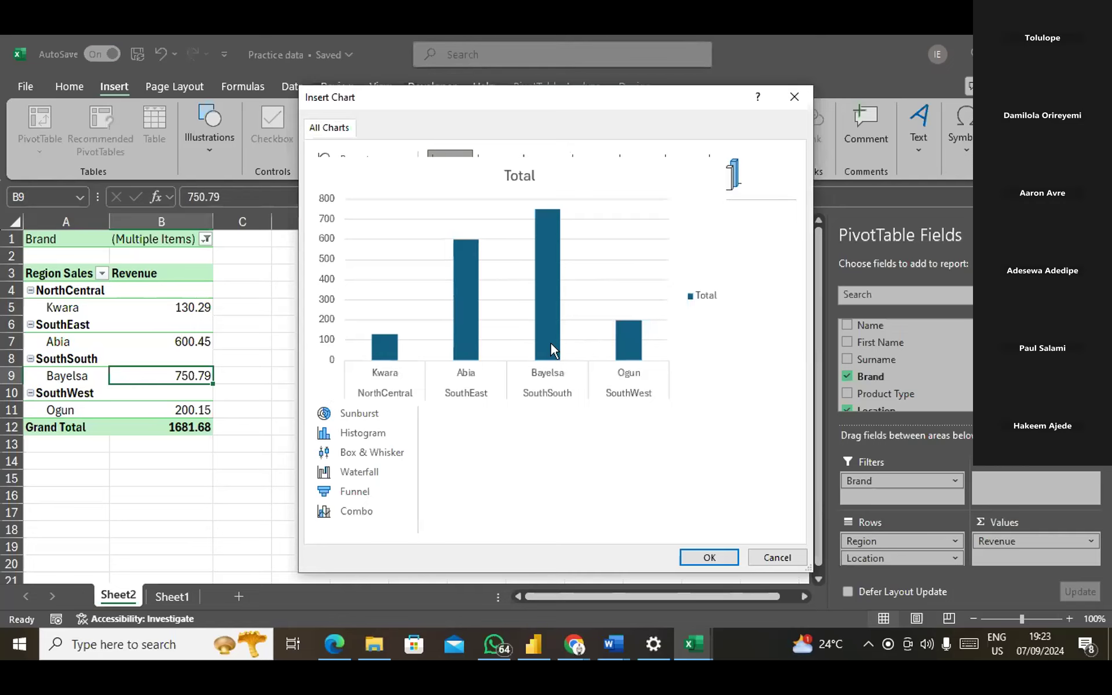
{"action": "left_click", "coordinate": [708, 561]}
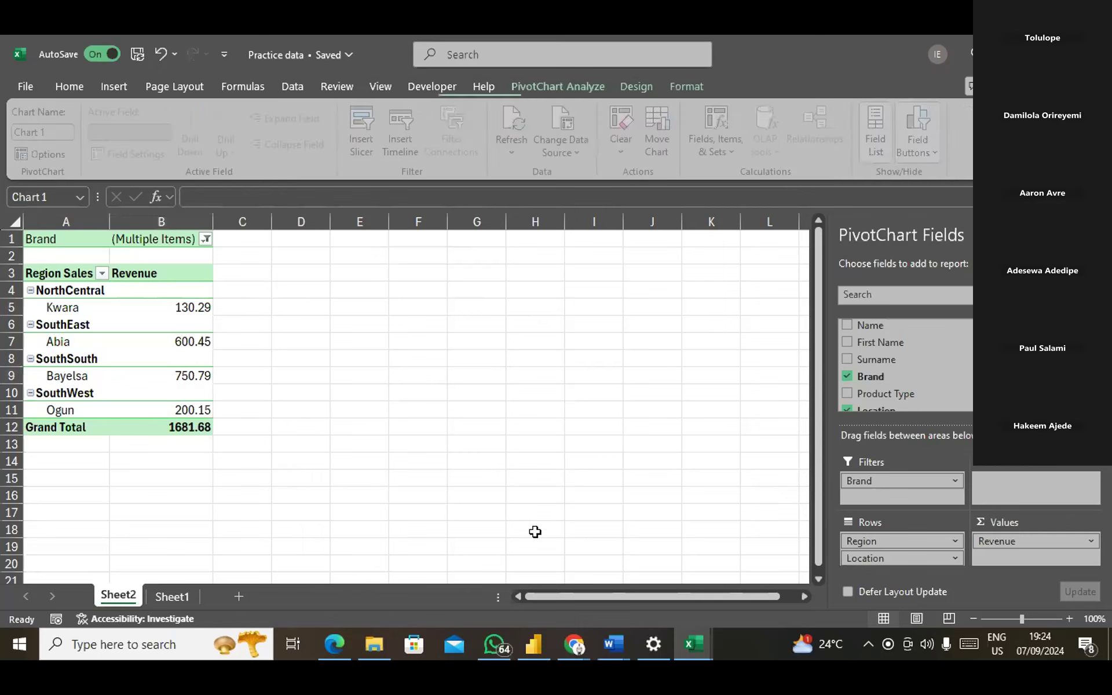
{"action": "left_click_drag", "start_coordinate": [344, 316], "coordinate": [439, 296]}
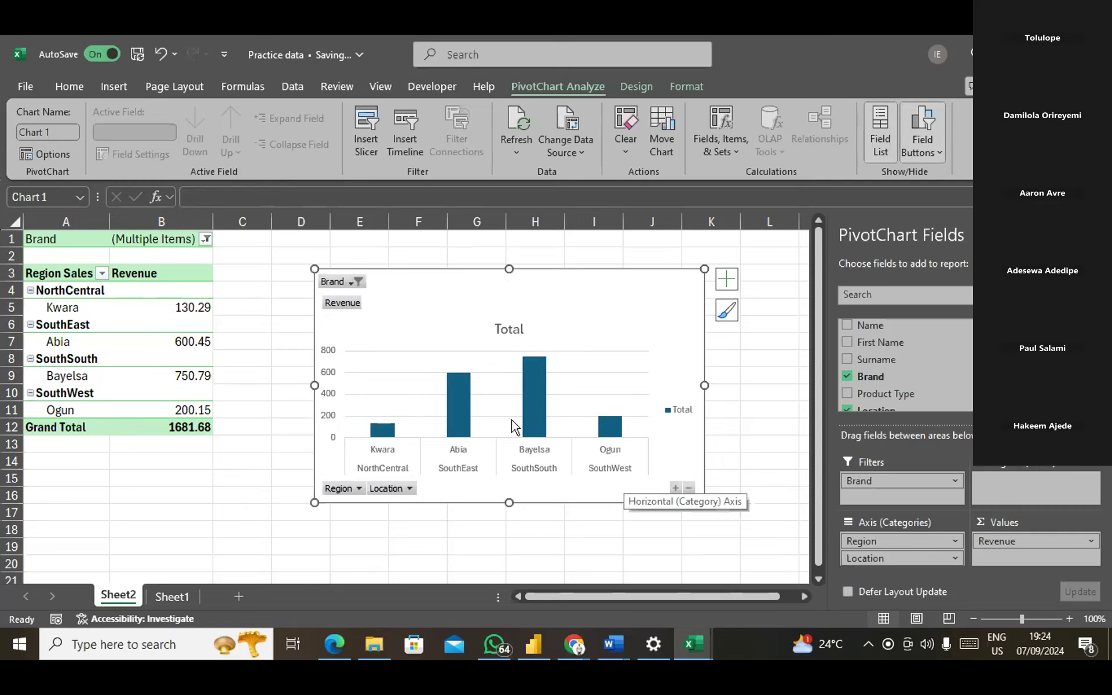
Extend the Brand report filter to include itel and Tecno so that all brands are selected.
{"action": "left_click", "coordinate": [206, 239]}
{"action": "left_click", "coordinate": [43, 294]}
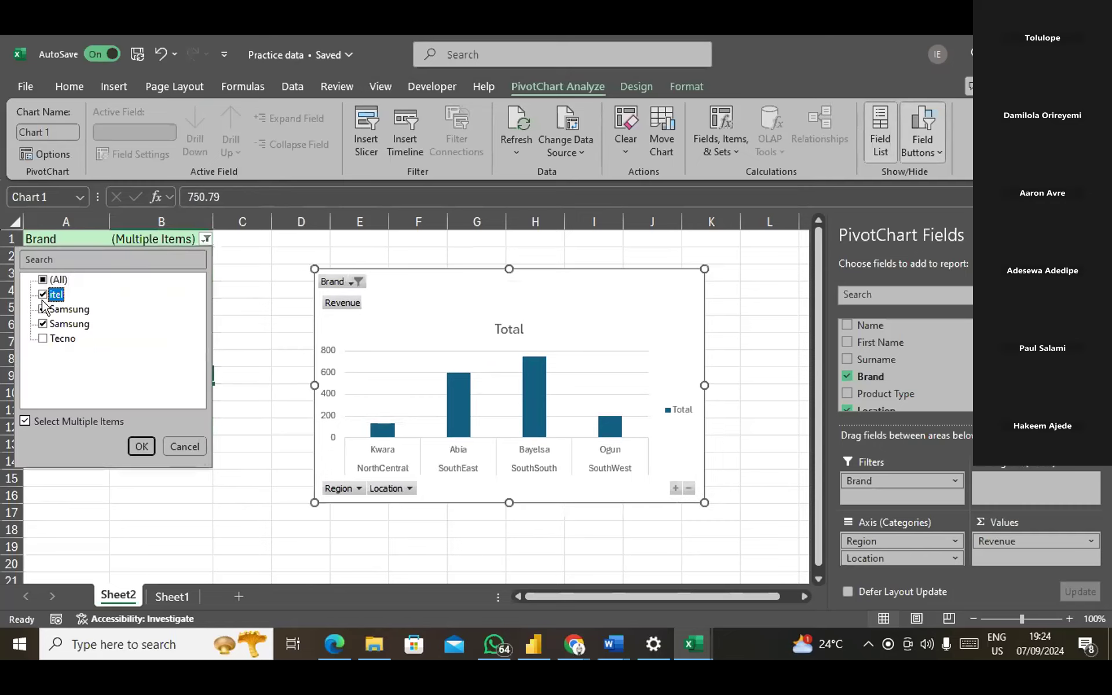
{"action": "left_click", "coordinate": [43, 338]}
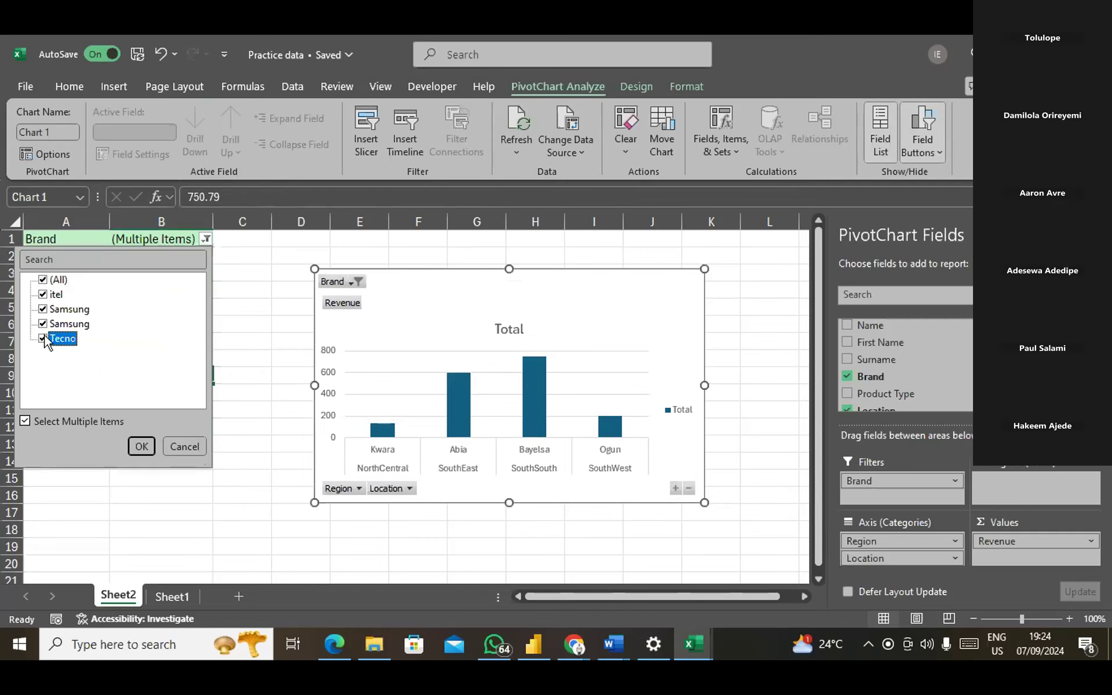
{"action": "left_click", "coordinate": [141, 446]}
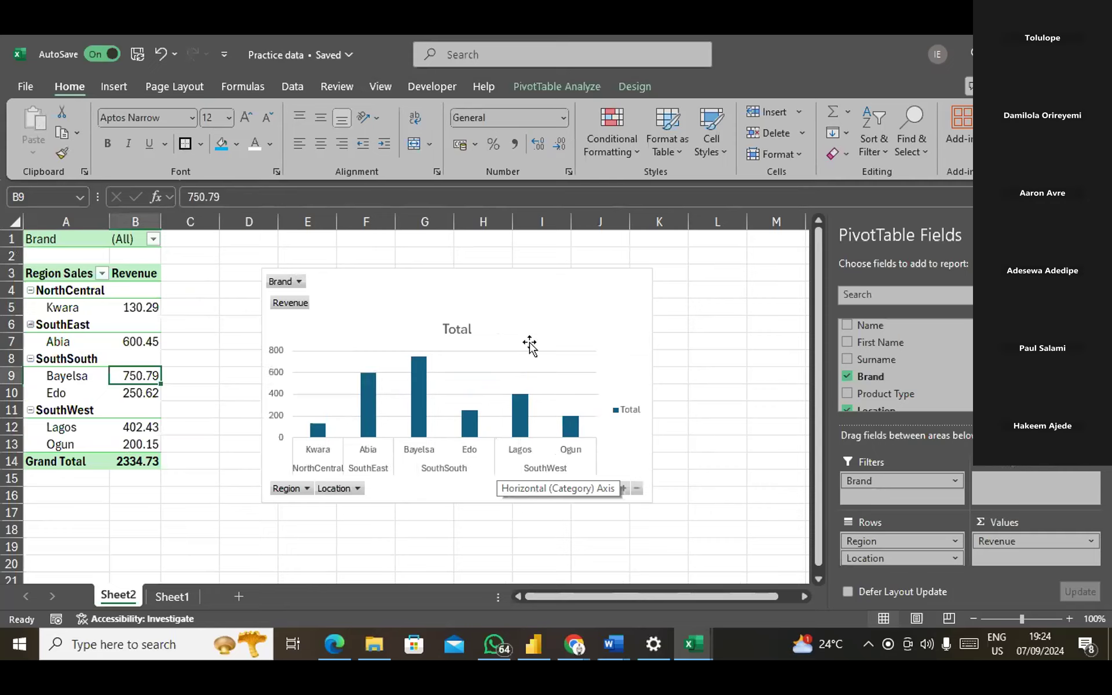
Reposition the PivotChart beside the PivotTable so it spans about columns E to L, starting in row 1.
{"action": "left_click_drag", "start_coordinate": [493, 298], "coordinate": [568, 290]}
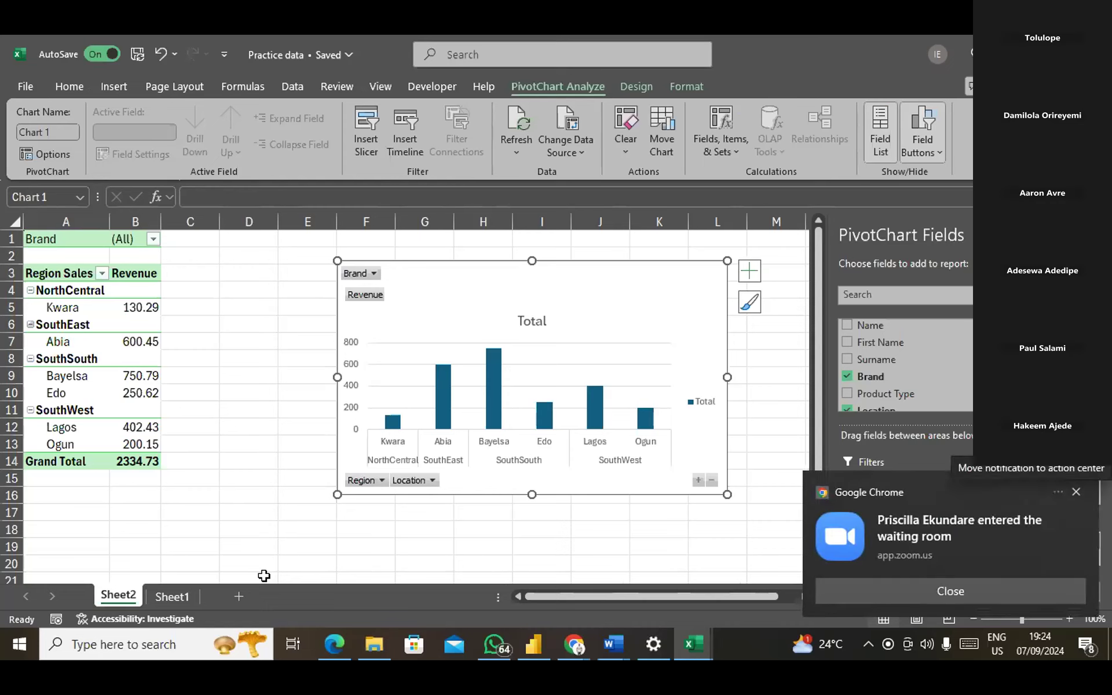
{"action": "left_click", "coordinate": [1076, 491]}
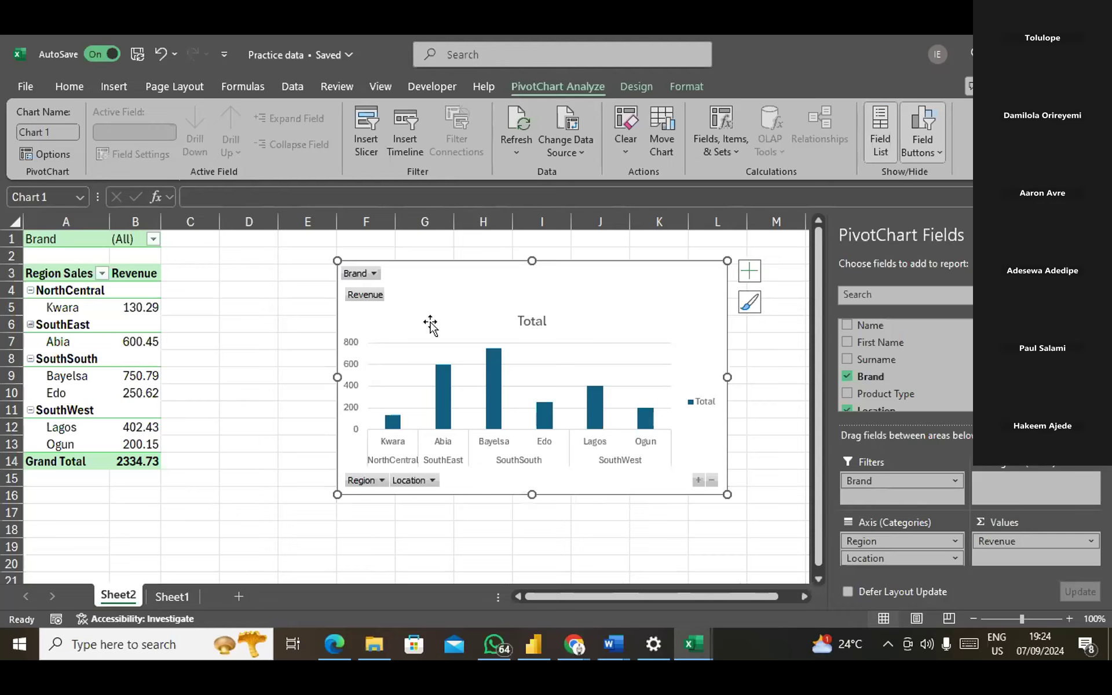
{"action": "left_click_drag", "start_coordinate": [425, 279], "coordinate": [462, 255]}
{"action": "left_click", "coordinate": [472, 276]}
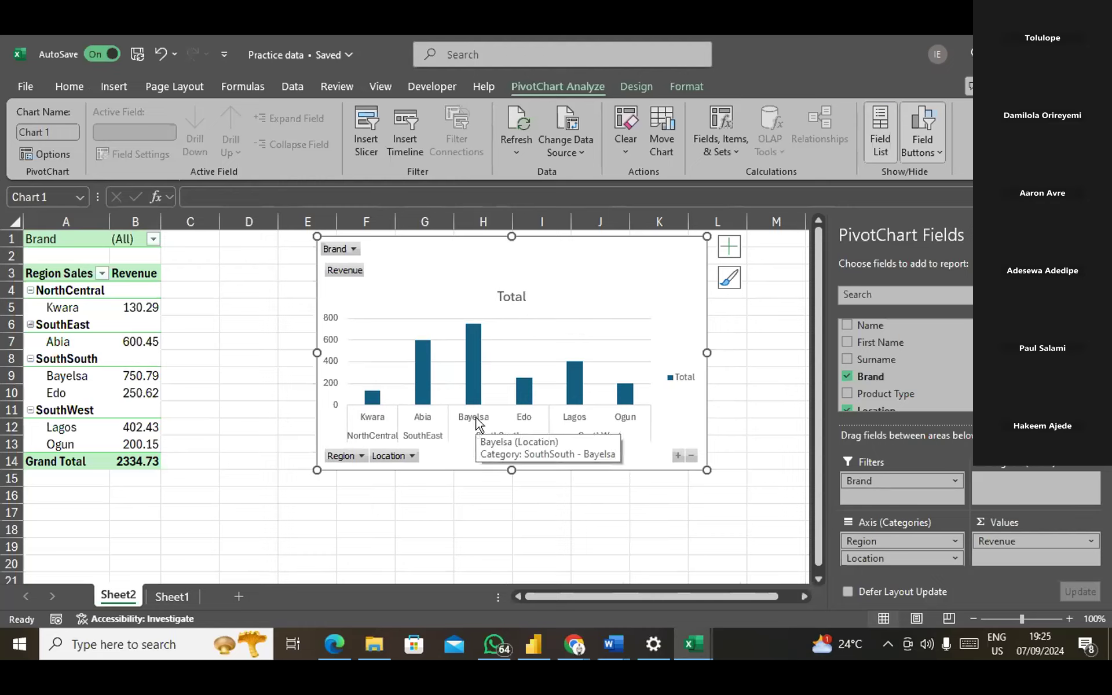
Change the PivotChart's title to "Daily Revenue".
{"action": "left_click", "coordinate": [517, 300]}
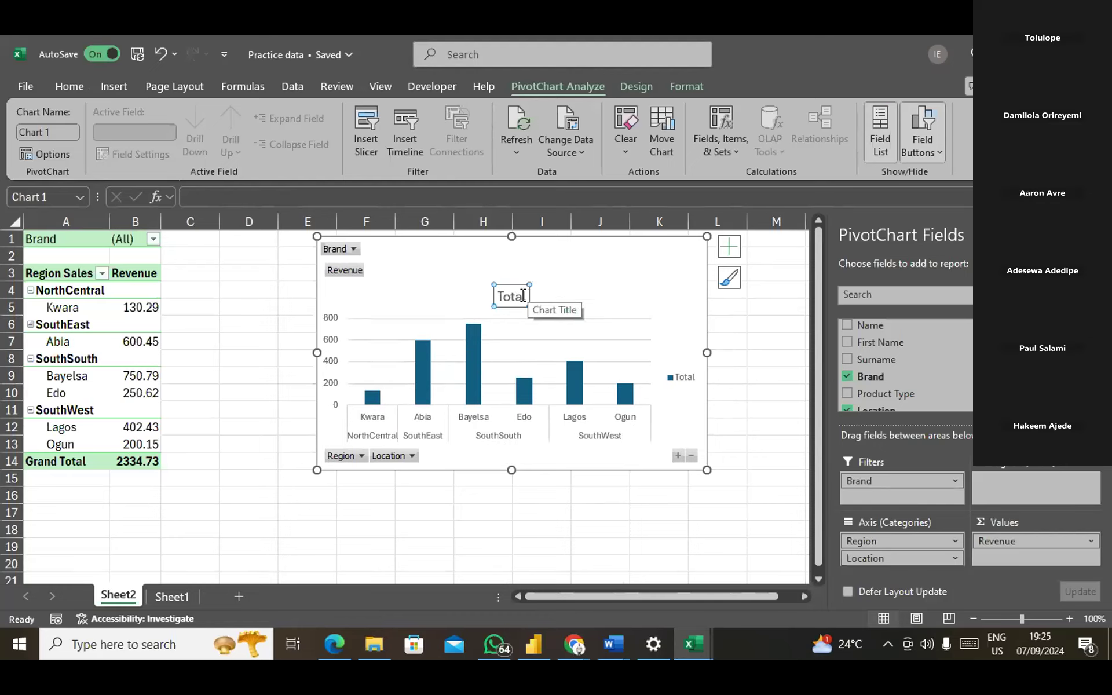
{"action": "key", "text": "BackSpace"}
{"action": "key", "text": "BackSpace"}
{"action": "key", "text": "BackSpace"}
{"action": "key", "text": "BackSpace"}
{"action": "key", "text": "BackSpace"}
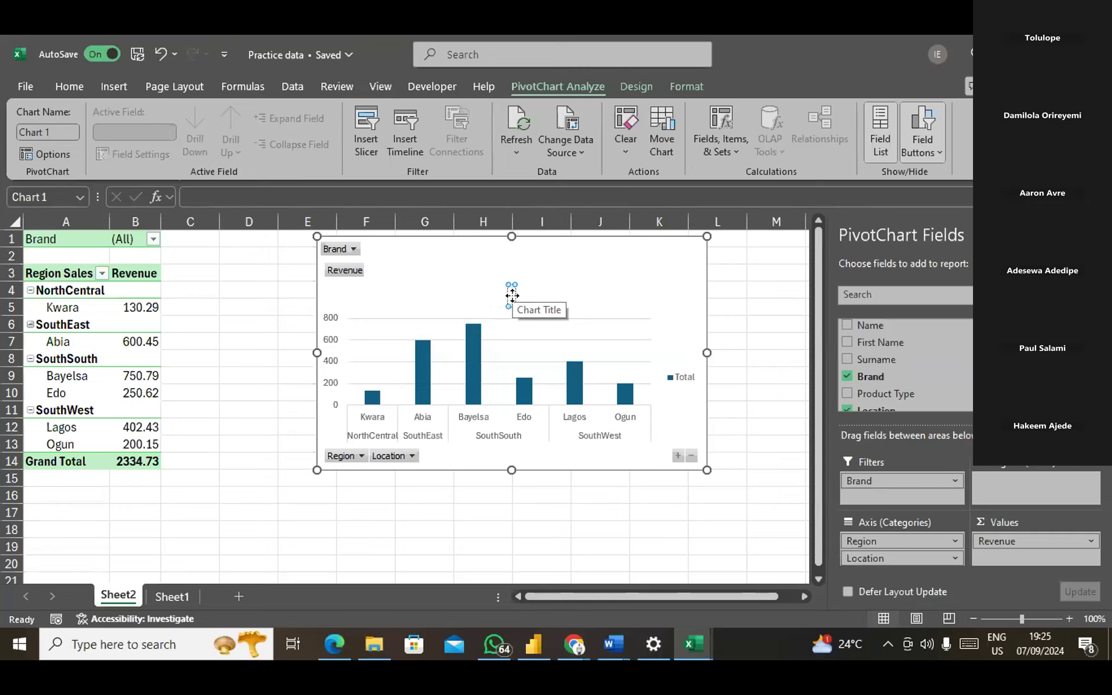
{"action": "type", "text": "Daily"}
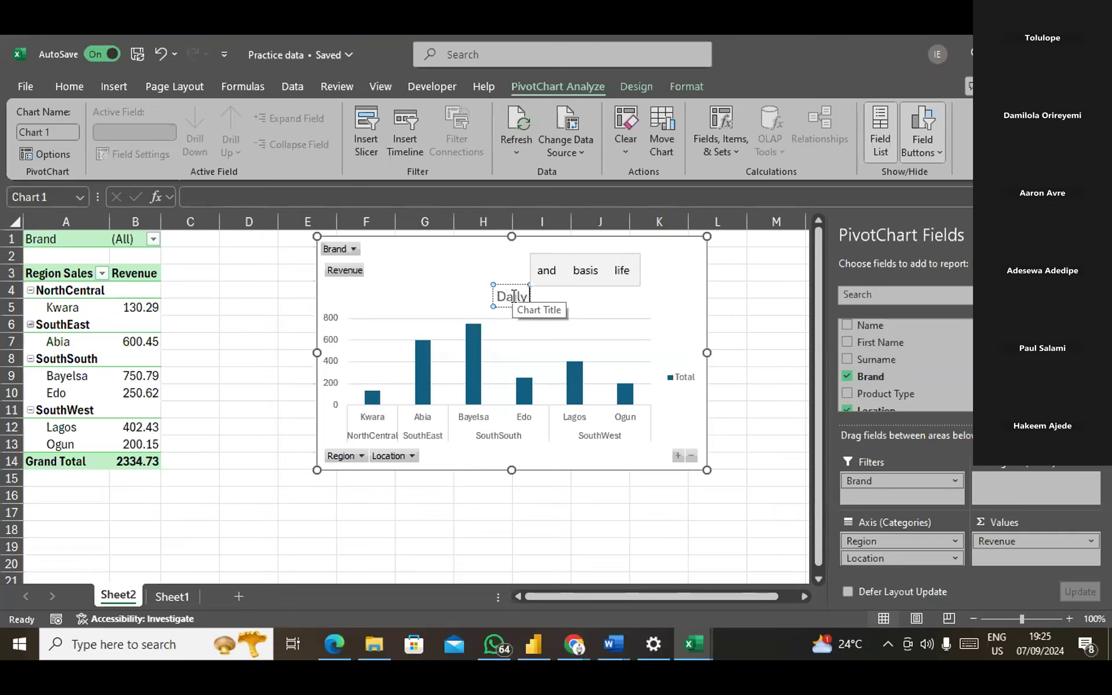
{"action": "type", "text": " Reve"}
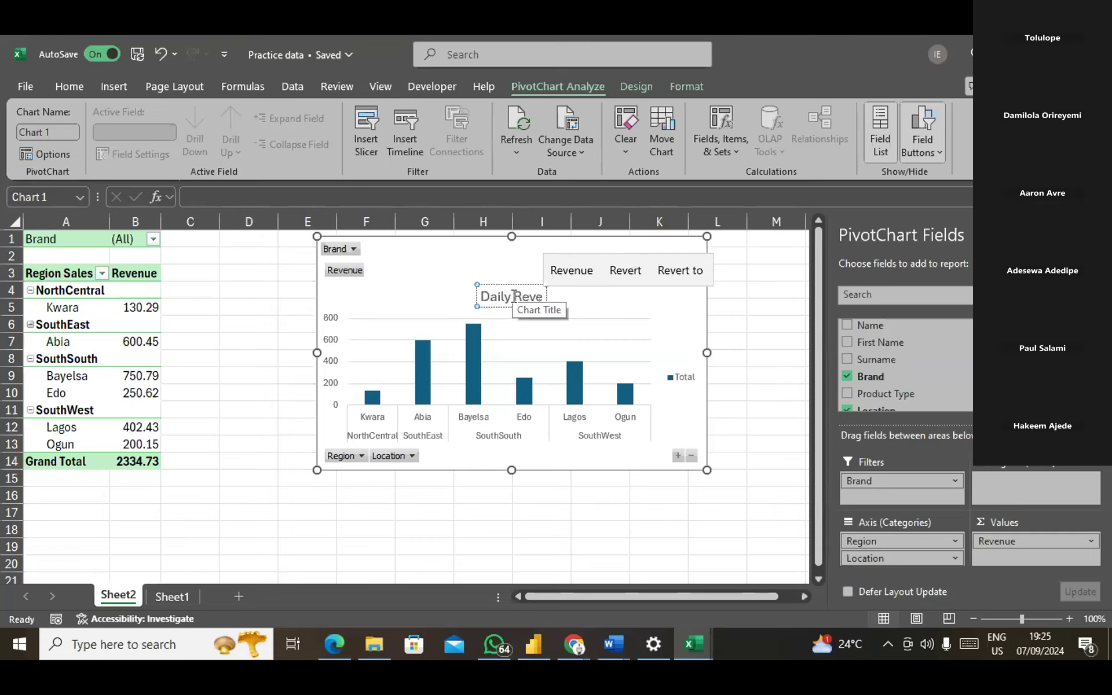
{"action": "type", "text": "nue"}
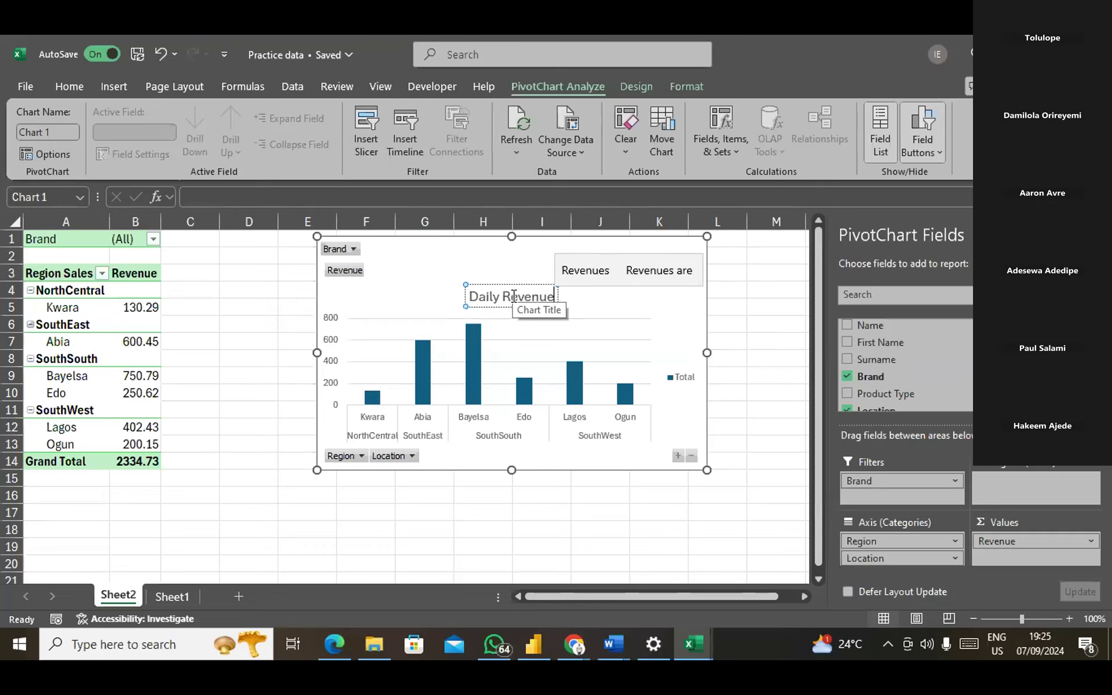
{"action": "left_click", "coordinate": [545, 524]}
Move the Daily Revenue title up toward the chart's upper edge and make it bold.
{"action": "left_click", "coordinate": [522, 292]}
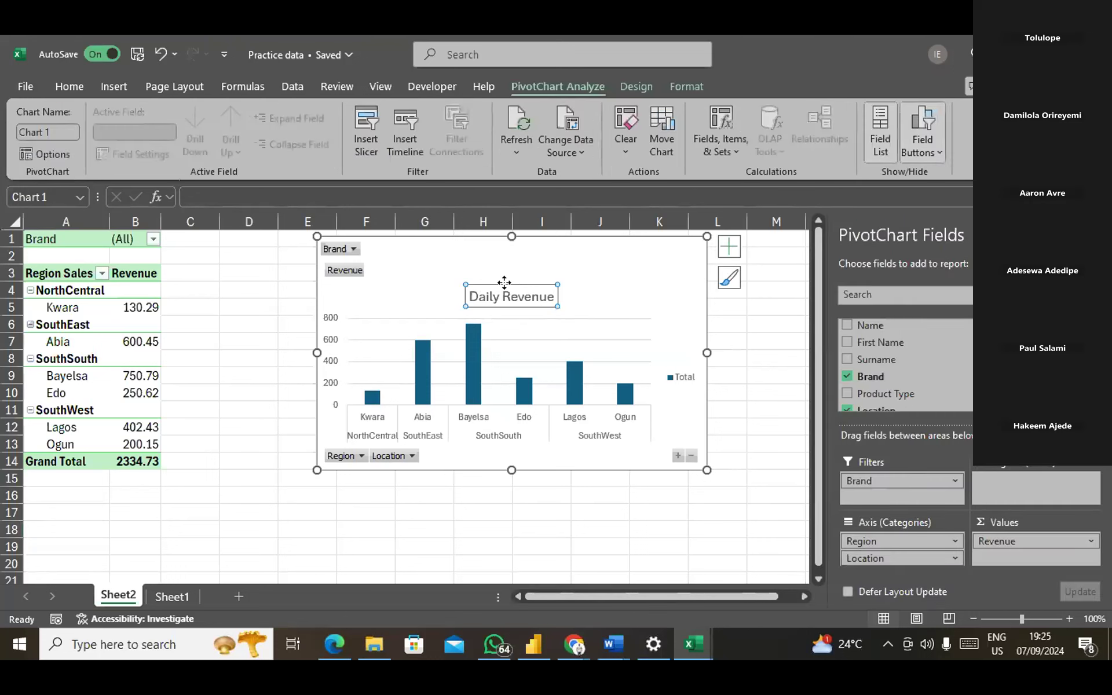
{"action": "left_click_drag", "start_coordinate": [507, 284], "coordinate": [502, 253]}
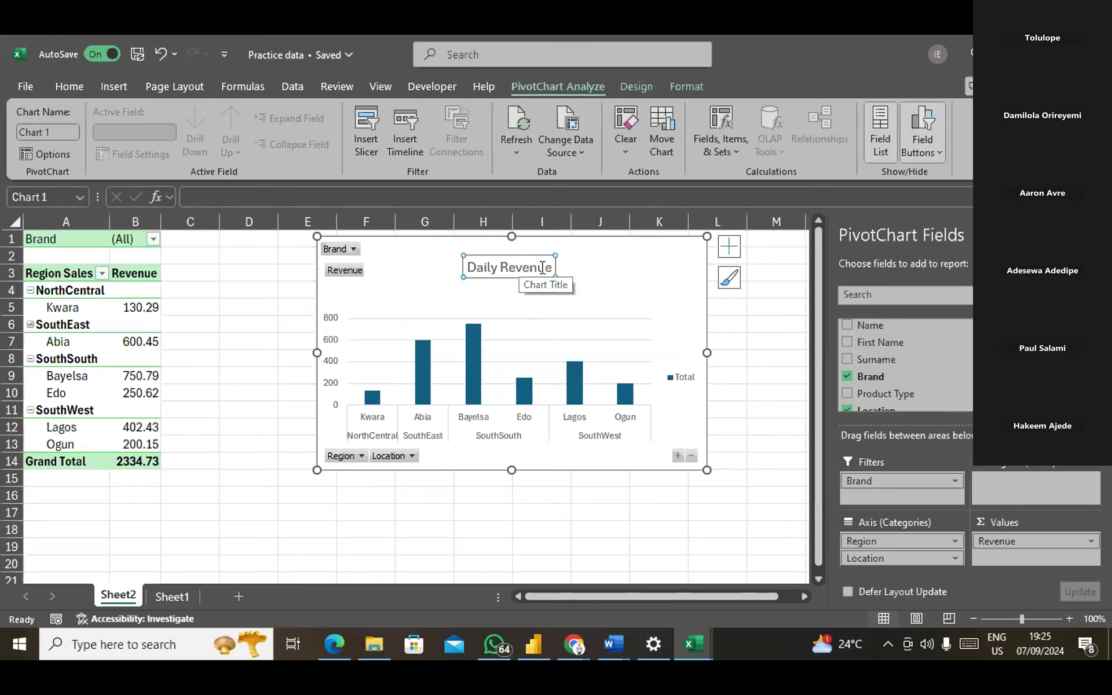
{"action": "triple_click", "coordinate": [520, 271]}
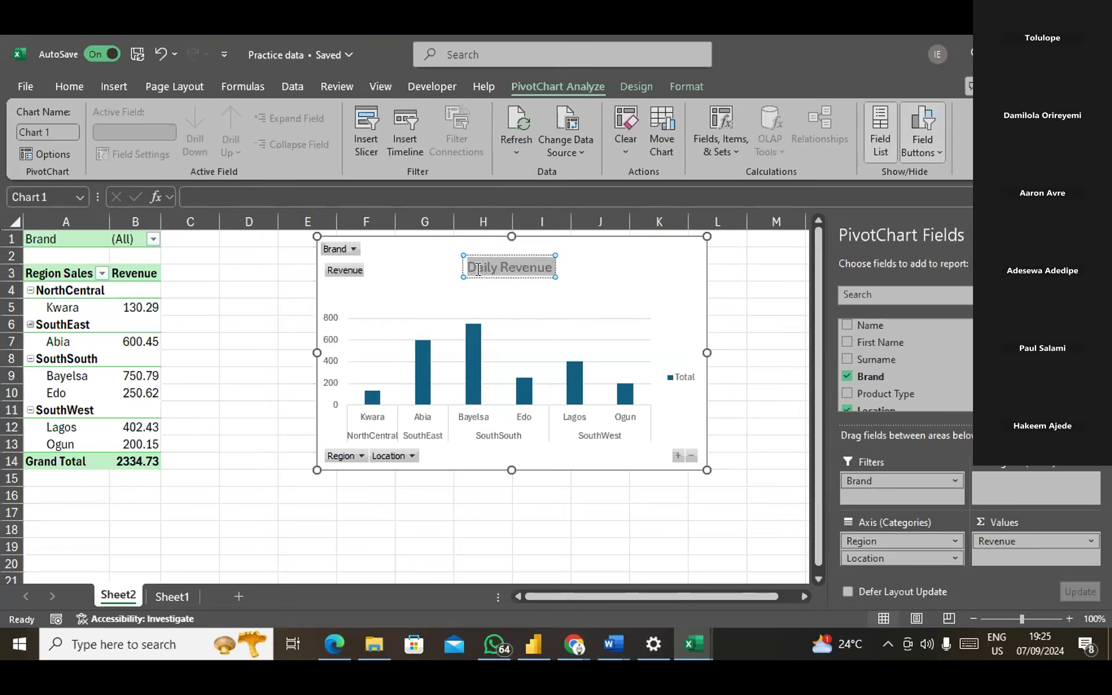
{"action": "key", "text": "ctrl+b"}
{"action": "left_click", "coordinate": [586, 488]}
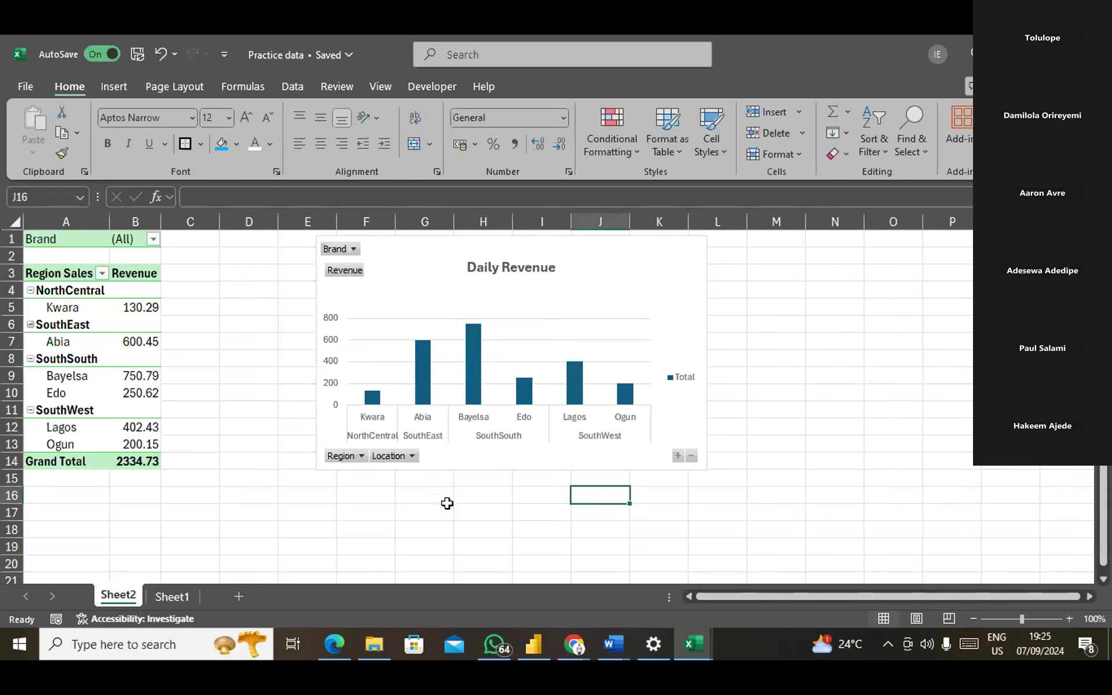
{"action": "left_click", "coordinate": [479, 368]}
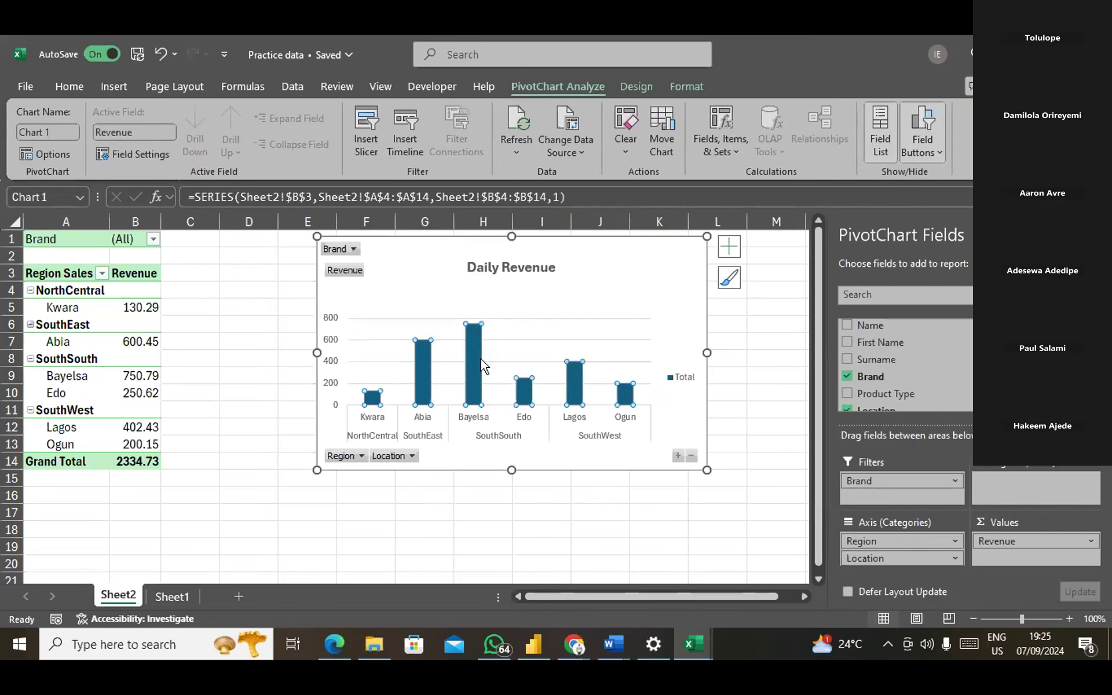
{"action": "left_click", "coordinate": [685, 85]}
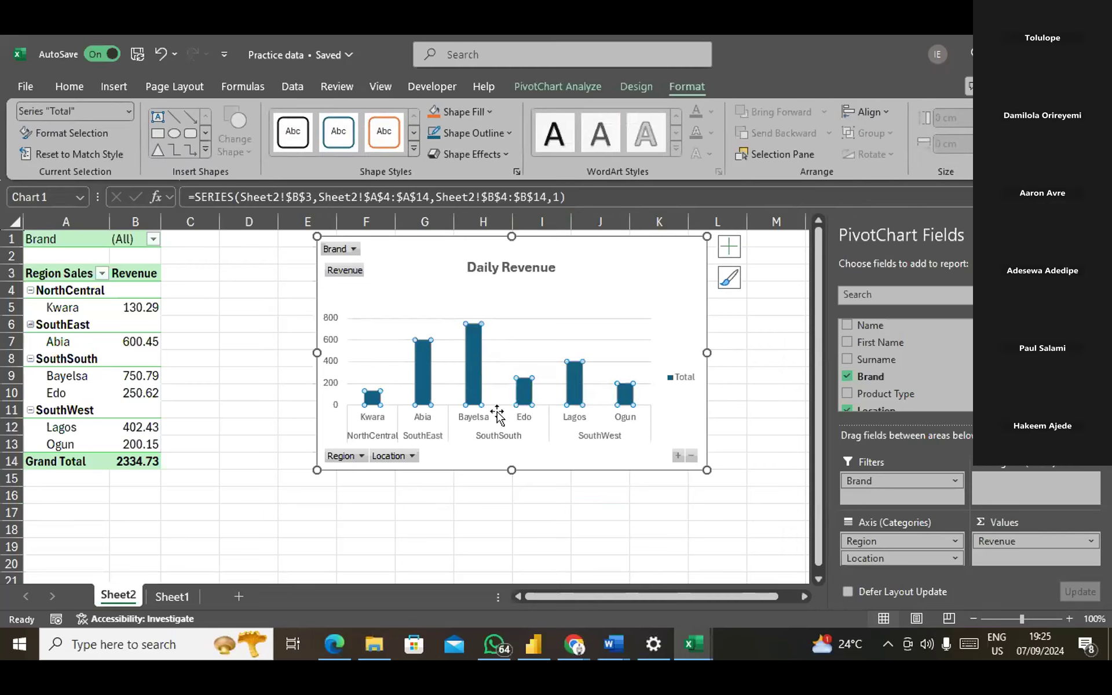
{"action": "left_click", "coordinate": [663, 280]}
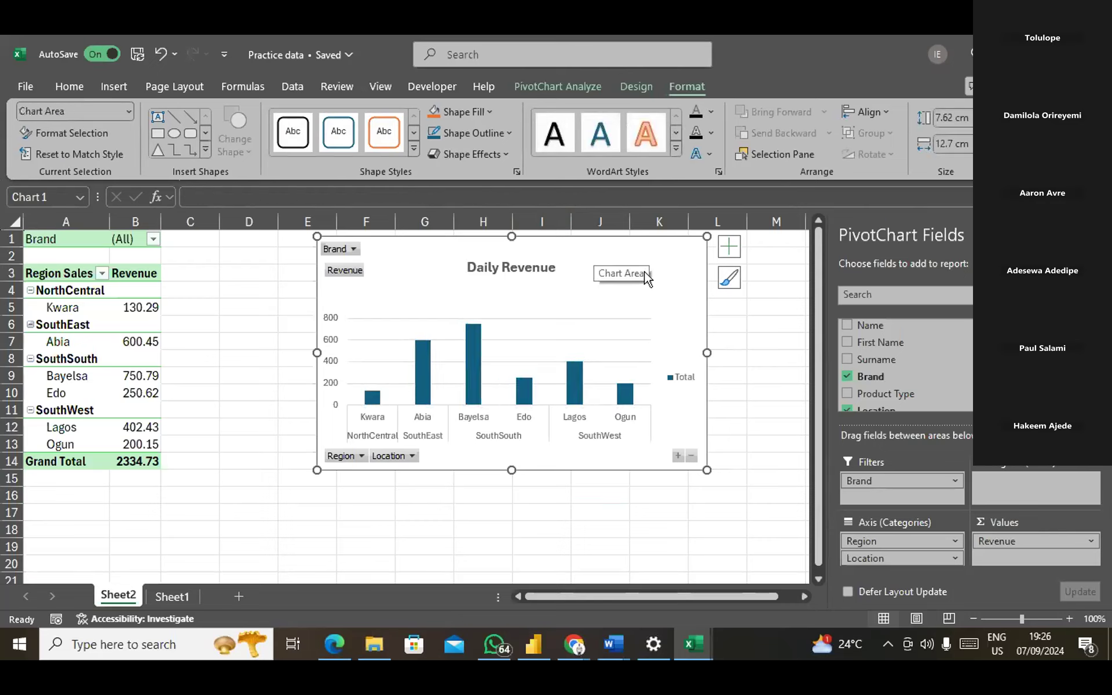
{"action": "left_click", "coordinate": [551, 90]}
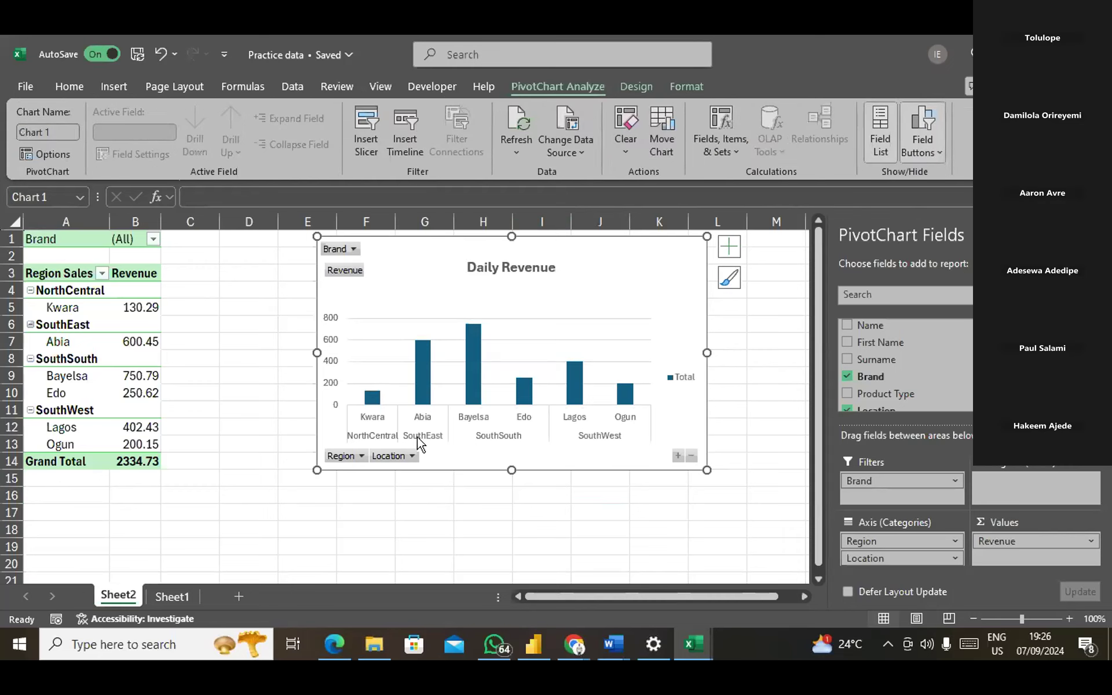
{"action": "right_click", "coordinate": [336, 421]}
{"action": "left_click", "coordinate": [676, 264]}
{"action": "left_click", "coordinate": [40, 154]}
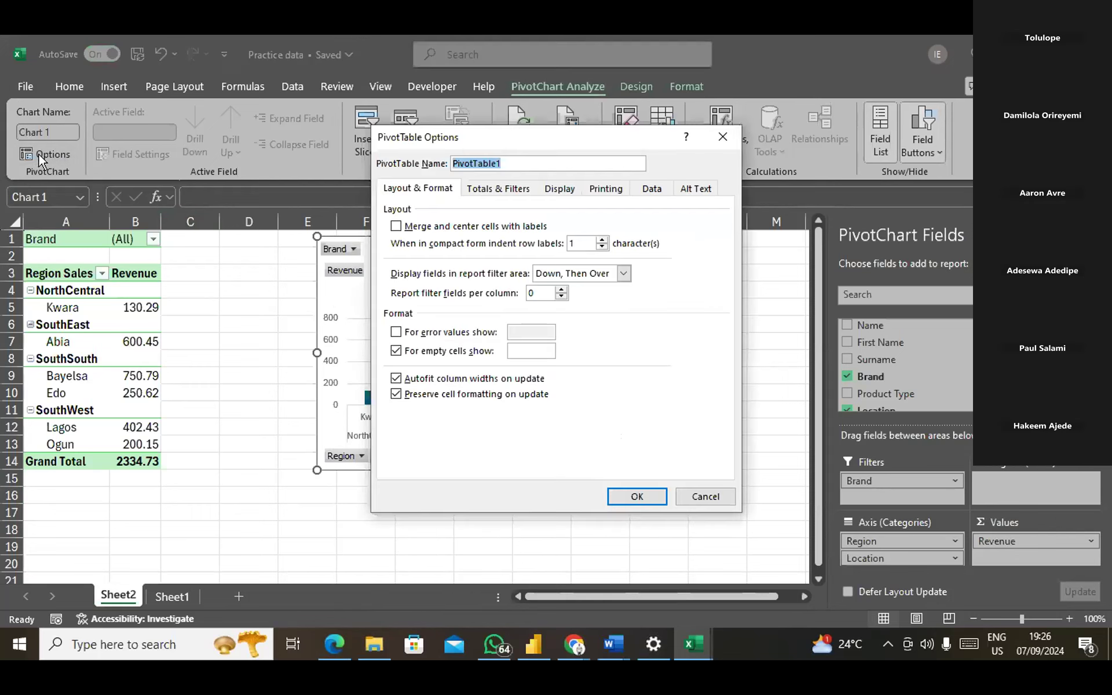
{"action": "left_click", "coordinate": [722, 138]}
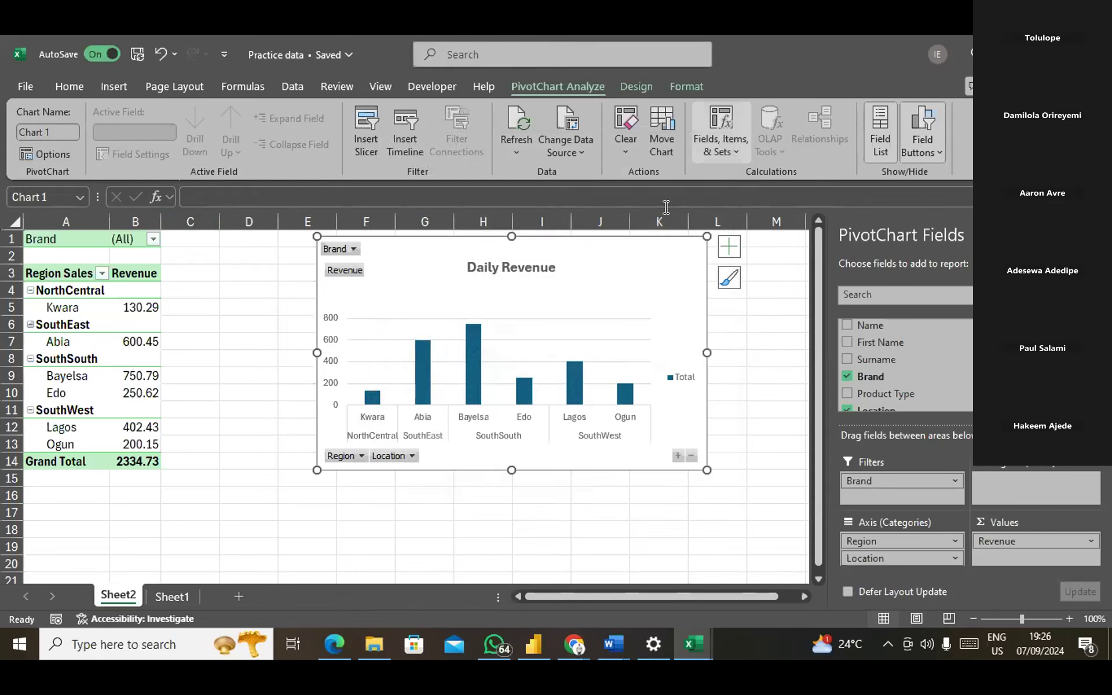
Try adding a data label to the Bayelsa column alone, and undo it.
{"action": "left_click", "coordinate": [465, 369]}
{"action": "left_click", "coordinate": [464, 369]}
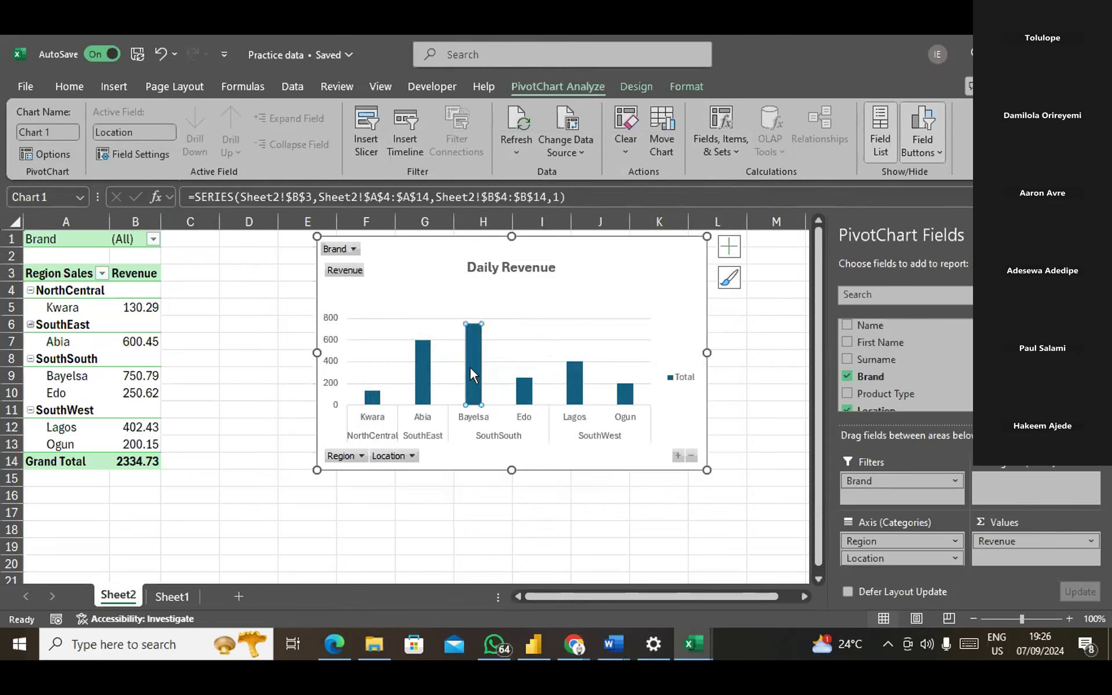
{"action": "right_click", "coordinate": [472, 375]}
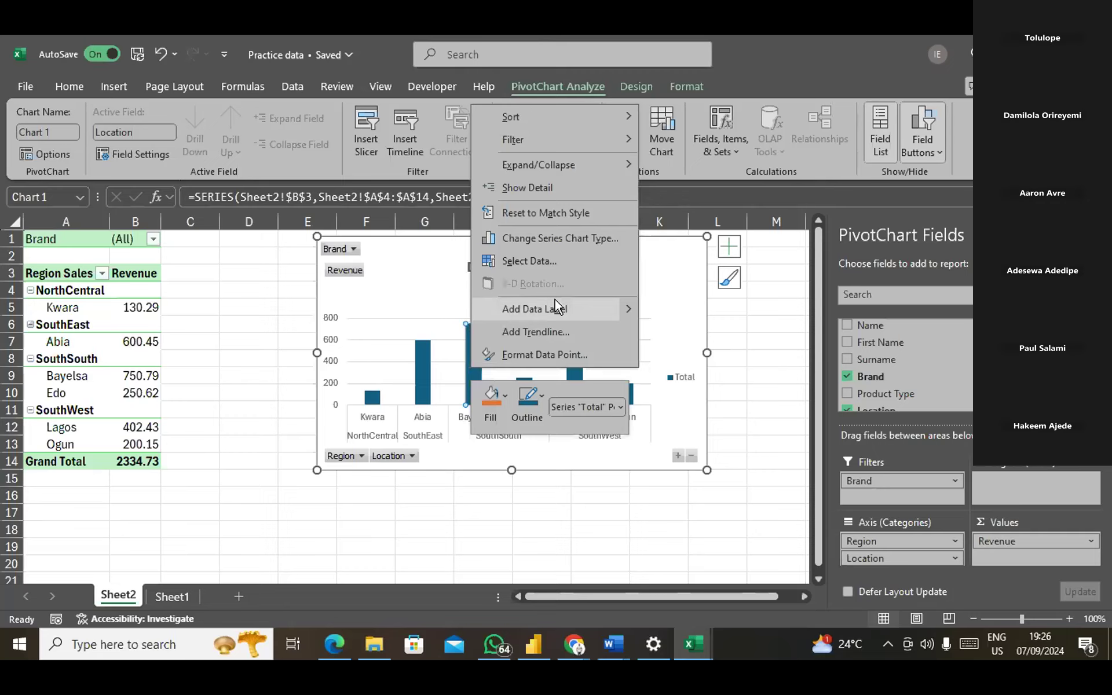
{"action": "left_click", "coordinate": [623, 310]}
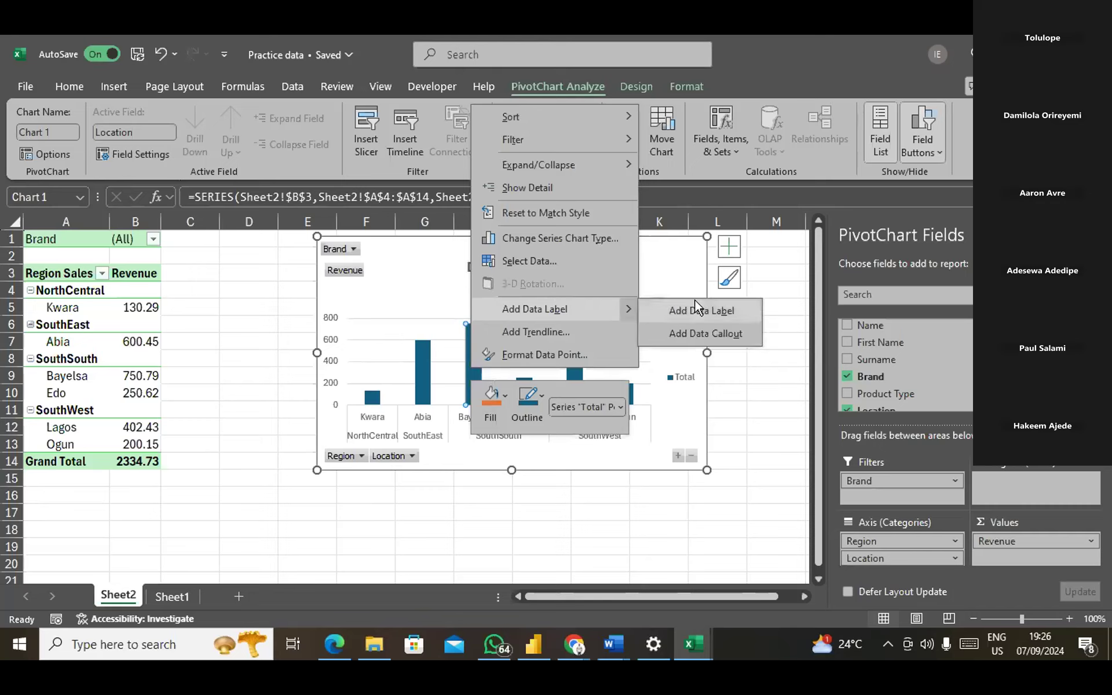
{"action": "left_click", "coordinate": [713, 305]}
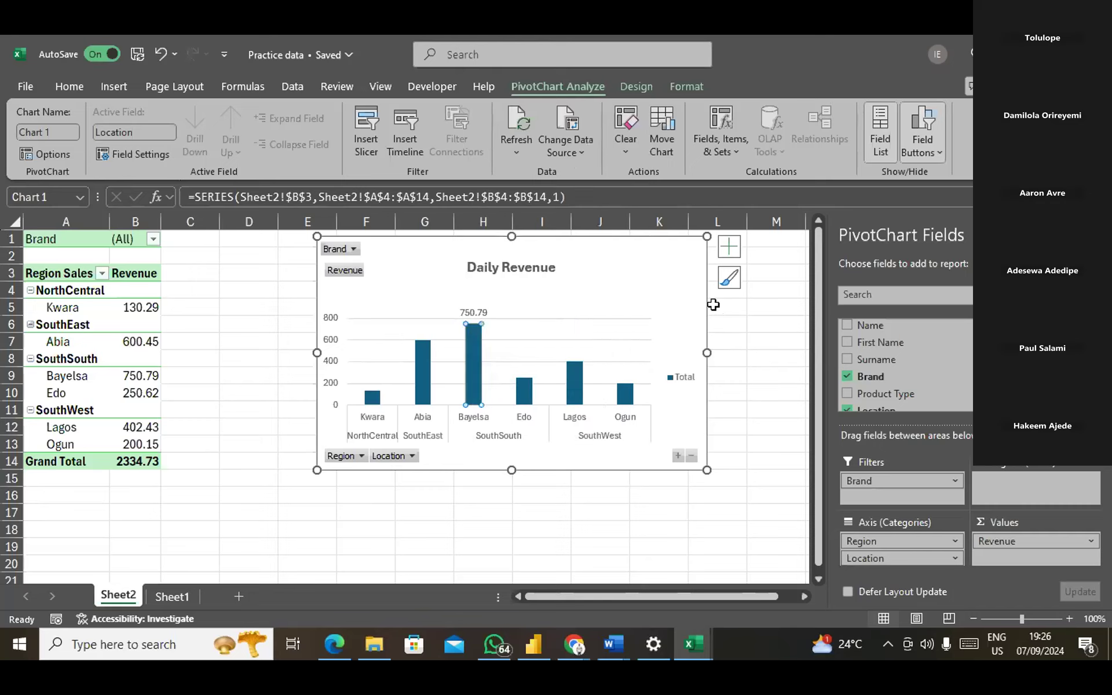
{"action": "left_click", "coordinate": [424, 374]}
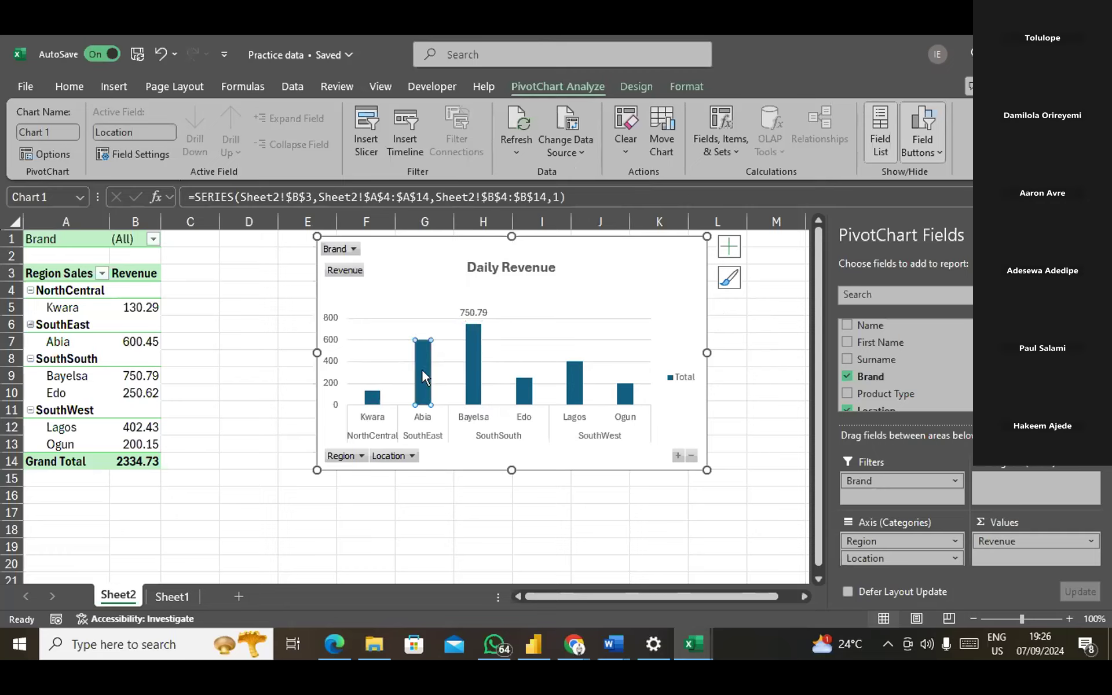
{"action": "left_click", "coordinate": [475, 354]}
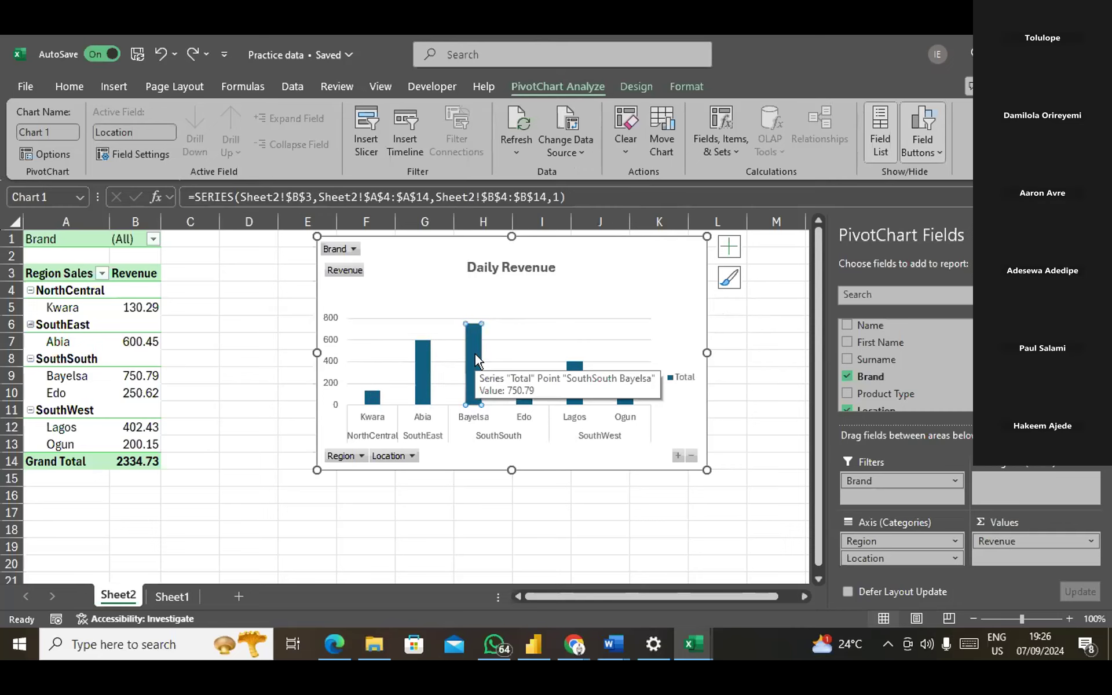
Add data labels to every column of the Total series in the Daily Revenue chart.
{"action": "left_click", "coordinate": [430, 530]}
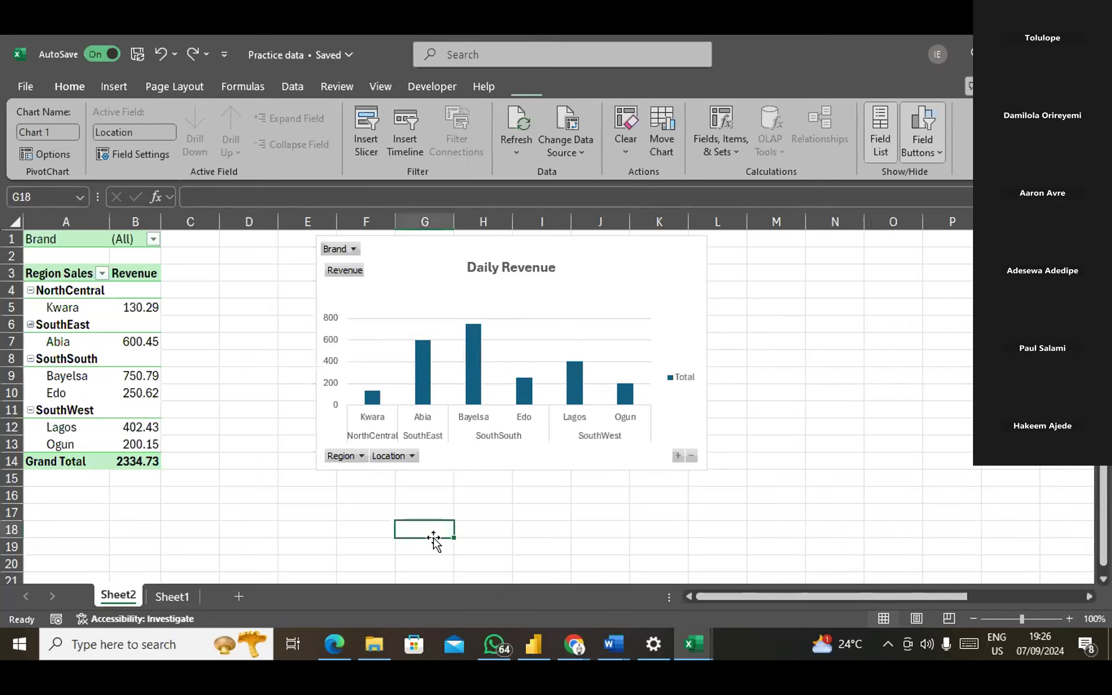
{"action": "left_click", "coordinate": [470, 367]}
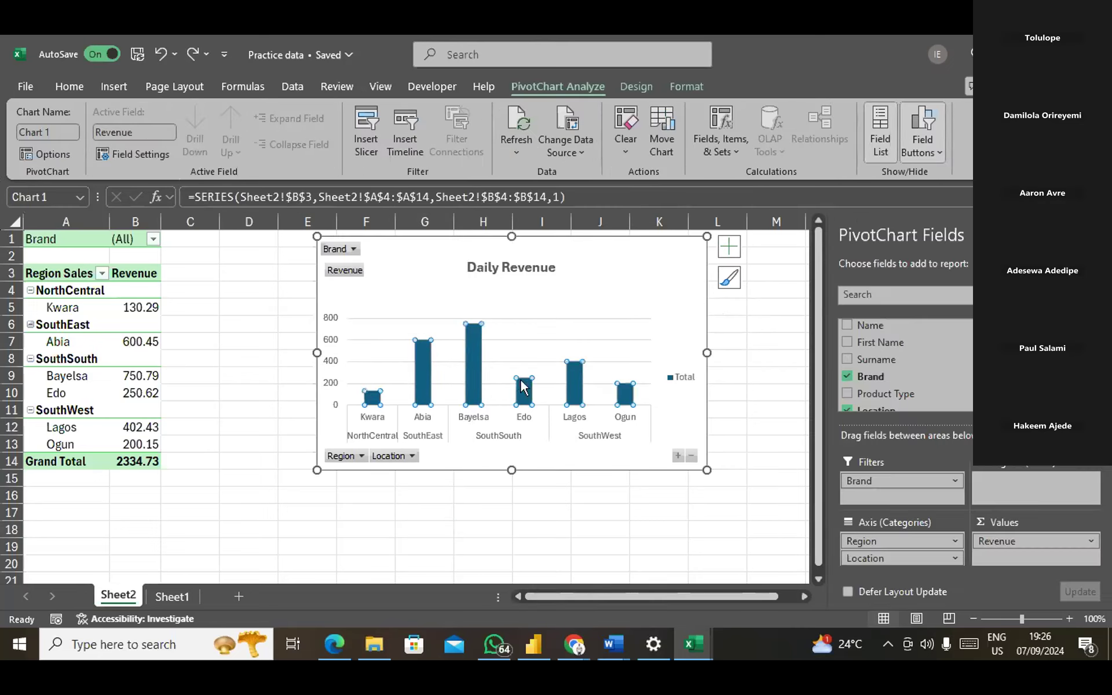
{"action": "right_click", "coordinate": [475, 365]}
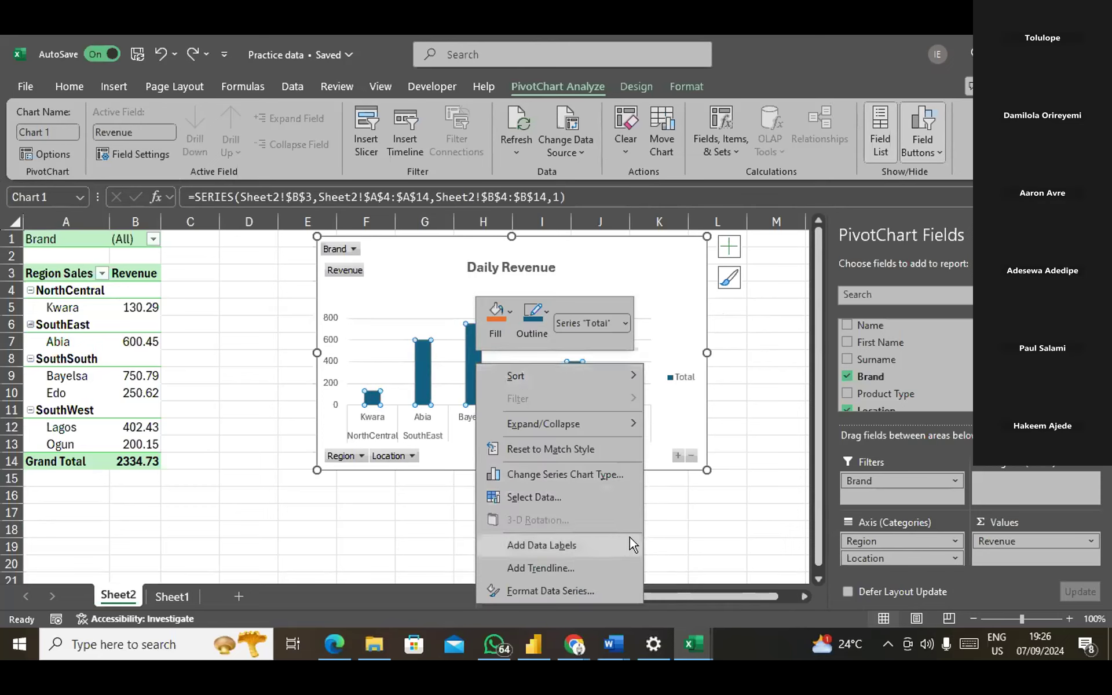
{"action": "mouse_move", "coordinate": [630, 537]}
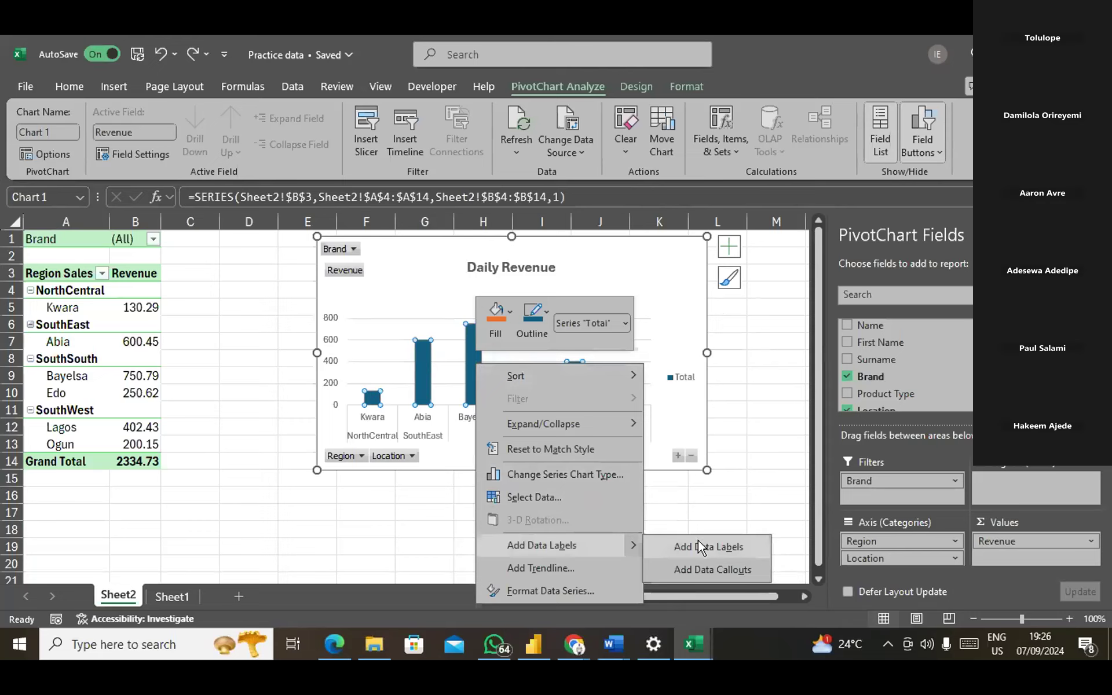
{"action": "left_click", "coordinate": [726, 545]}
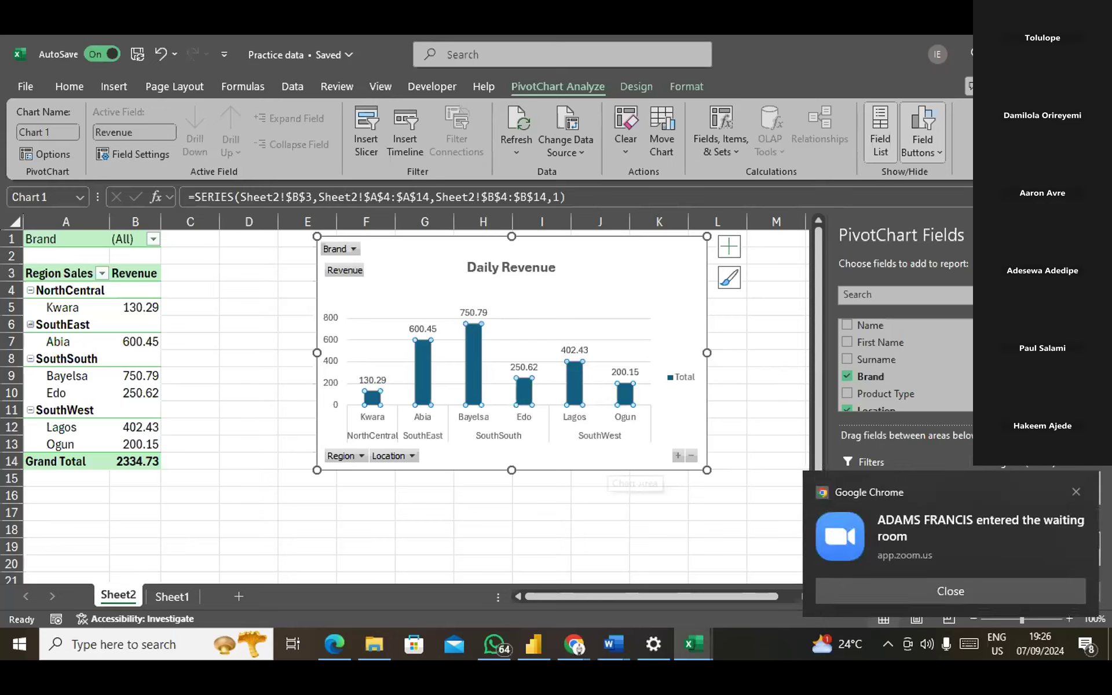
{"action": "left_click", "coordinate": [1081, 491]}
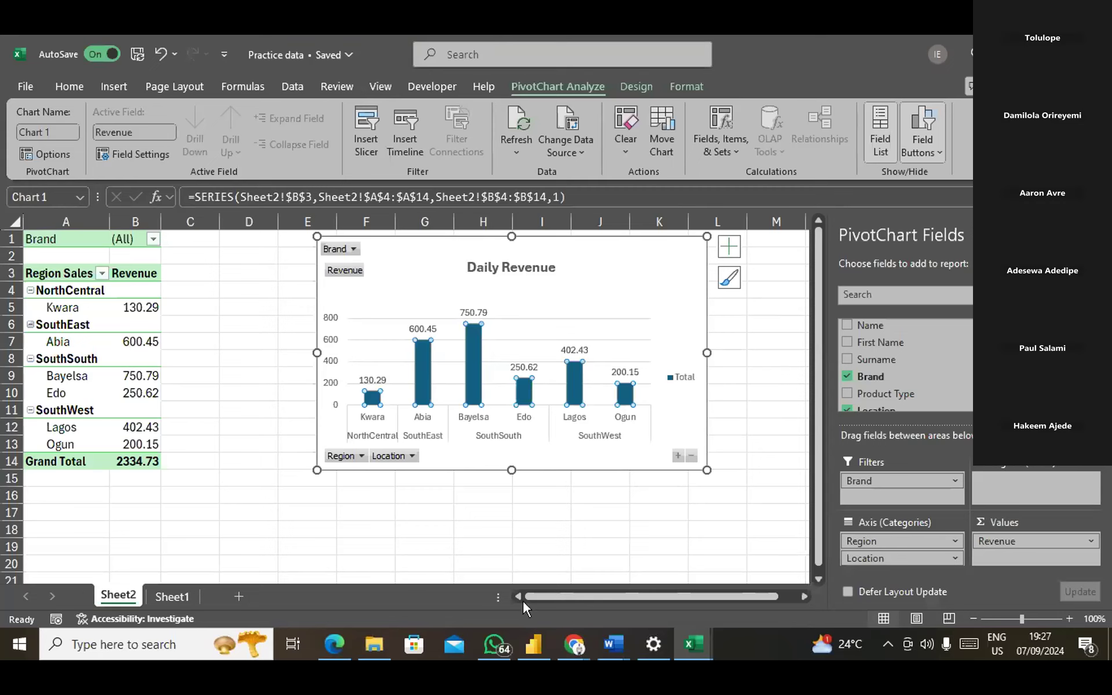
{"action": "left_click", "coordinate": [439, 550]}
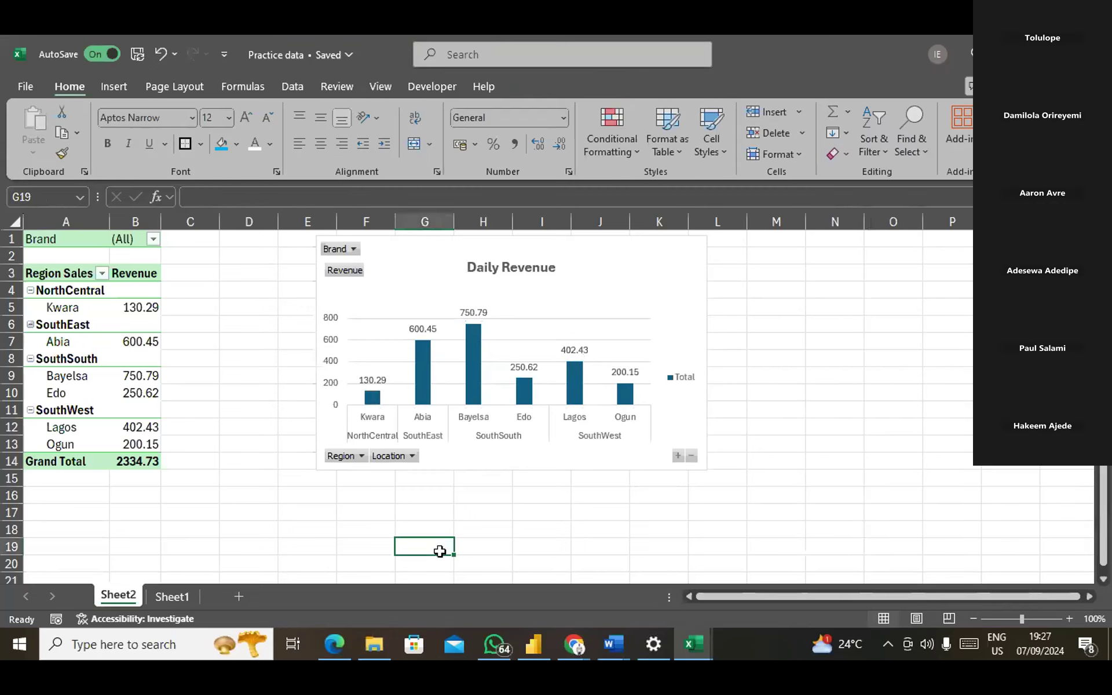
Try filling only the Bayelsa column with the standard green, and undo that fill.
{"action": "mouse_move", "coordinate": [479, 366]}
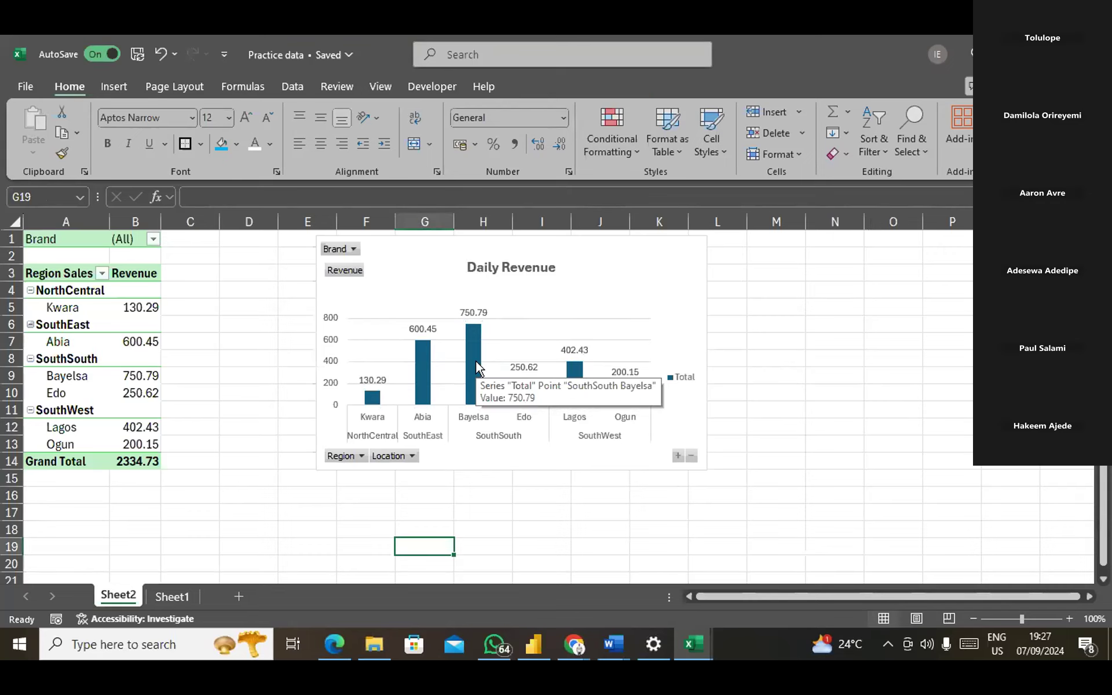
{"action": "left_click", "coordinate": [475, 362]}
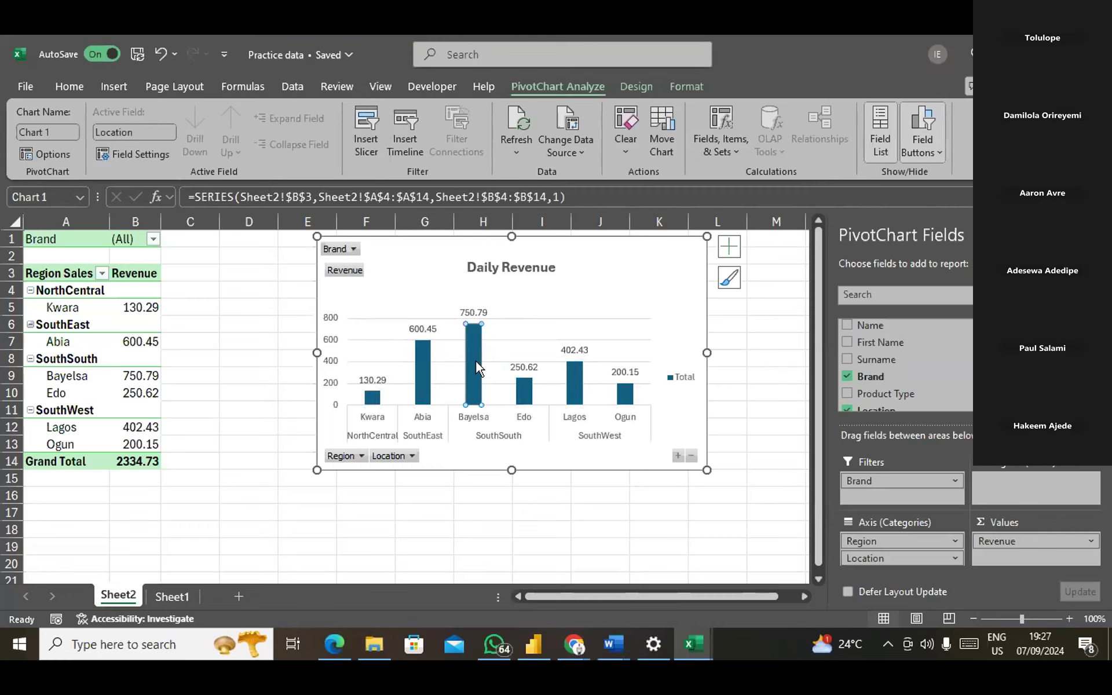
{"action": "right_click", "coordinate": [475, 360]}
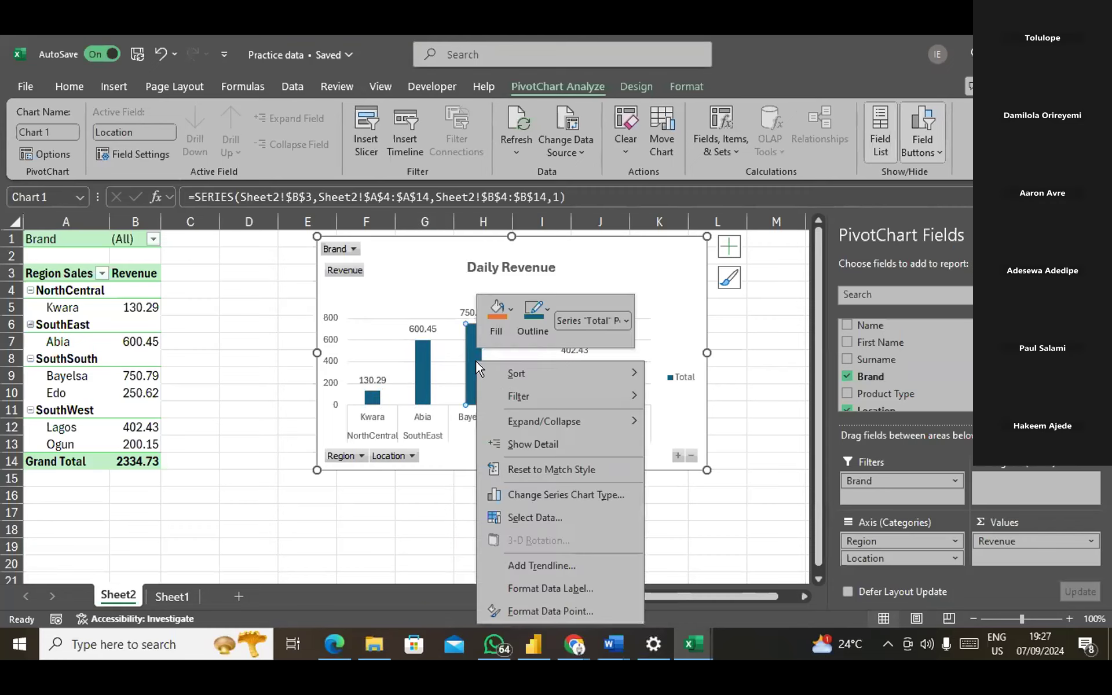
{"action": "left_click", "coordinate": [512, 307]}
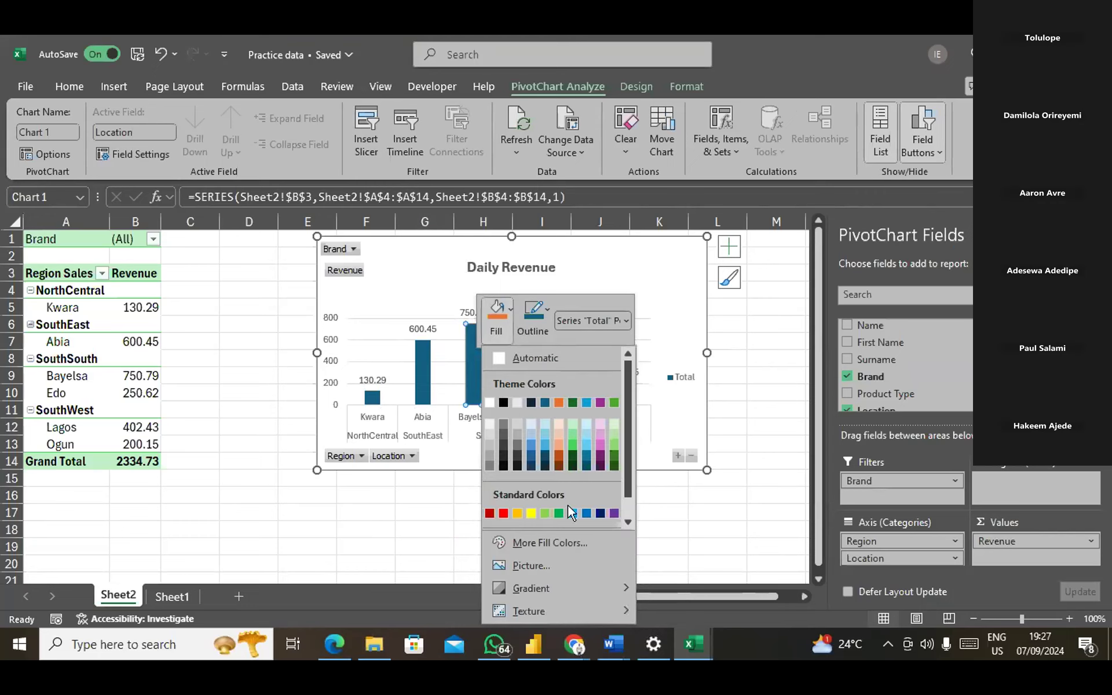
{"action": "left_click", "coordinate": [558, 514]}
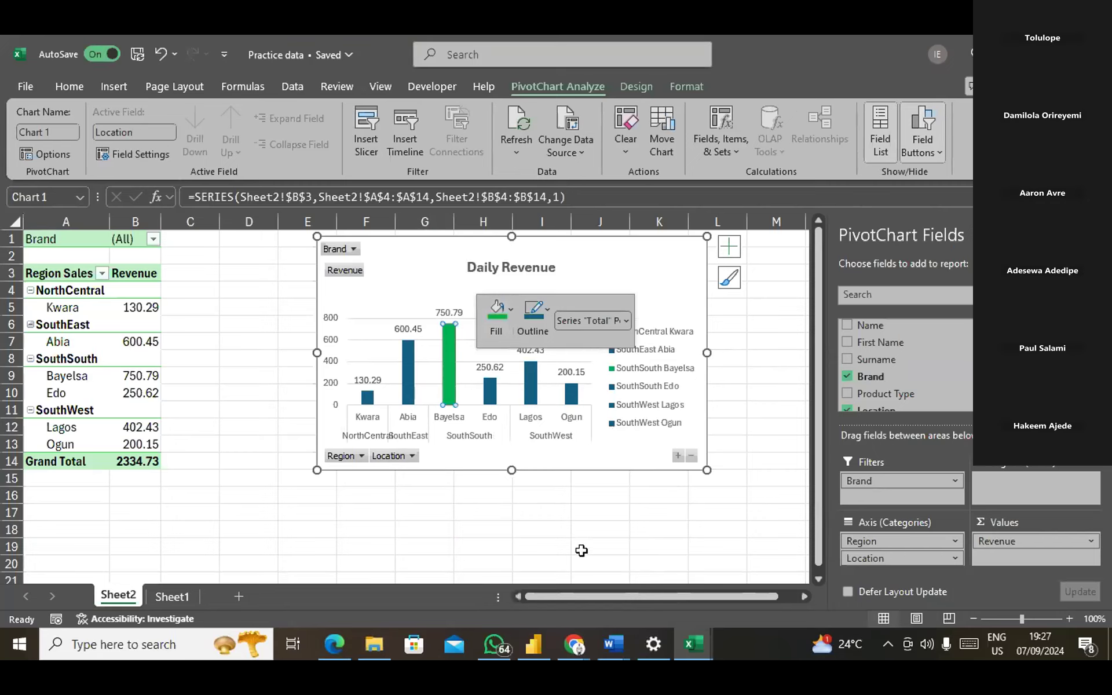
{"action": "key", "text": "ctrl+z"}
Highlight the Bayelsa column by filling it with the standard green color.
{"action": "mouse_move", "coordinate": [477, 344]}
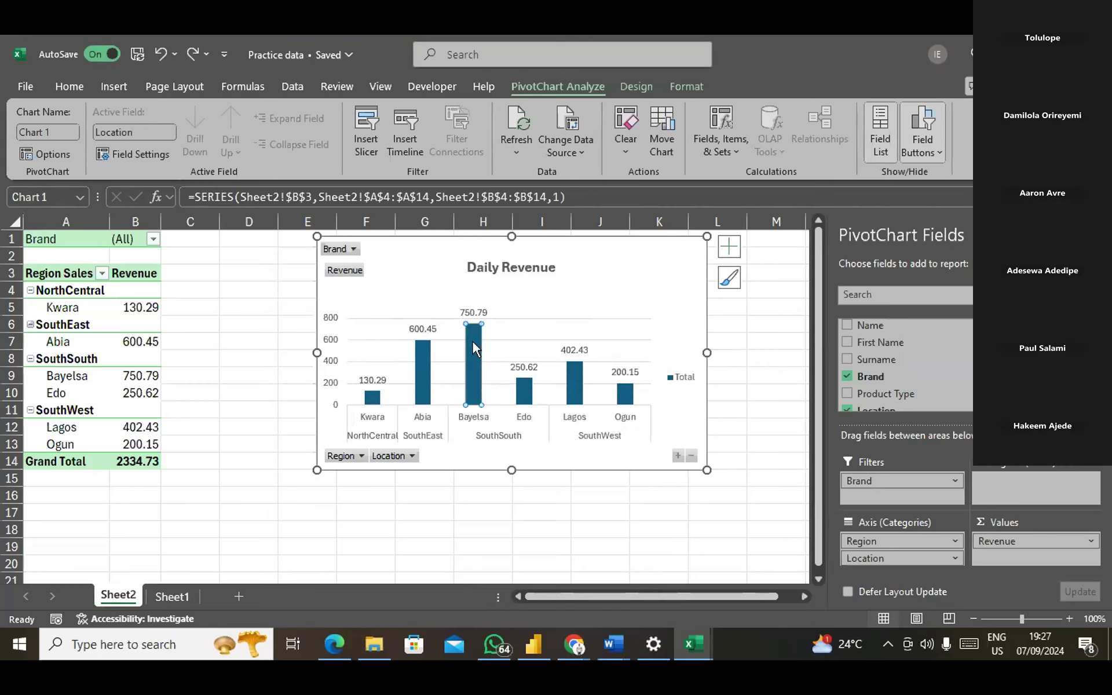
{"action": "right_click", "coordinate": [472, 342]}
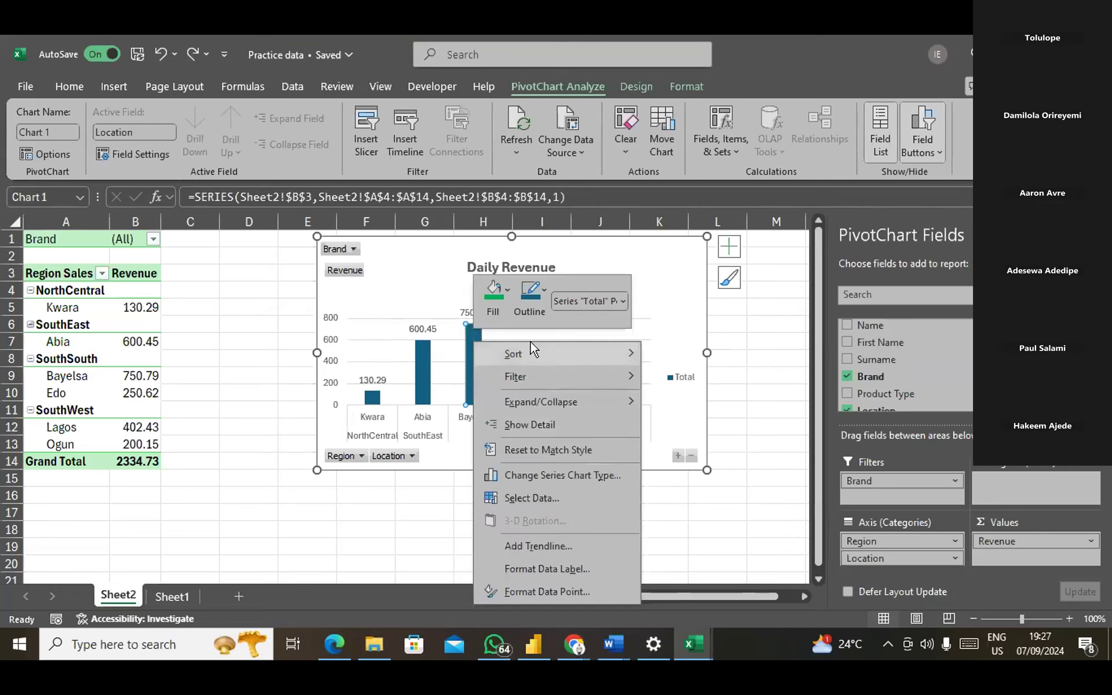
{"action": "left_click", "coordinate": [488, 284]}
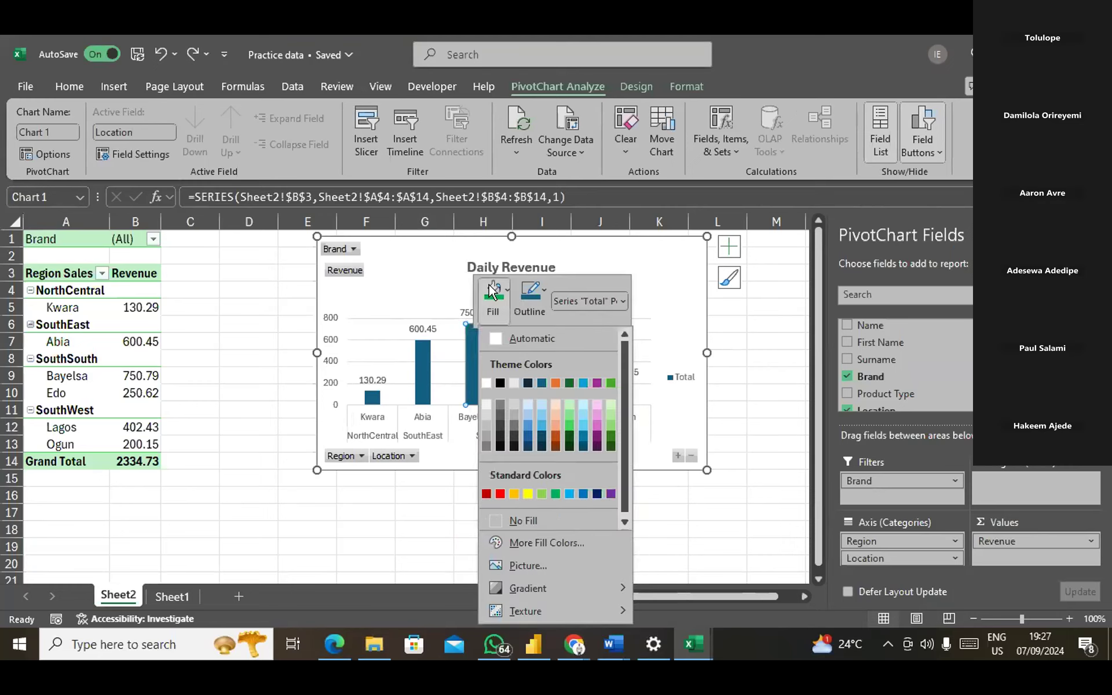
{"action": "left_click", "coordinate": [555, 493]}
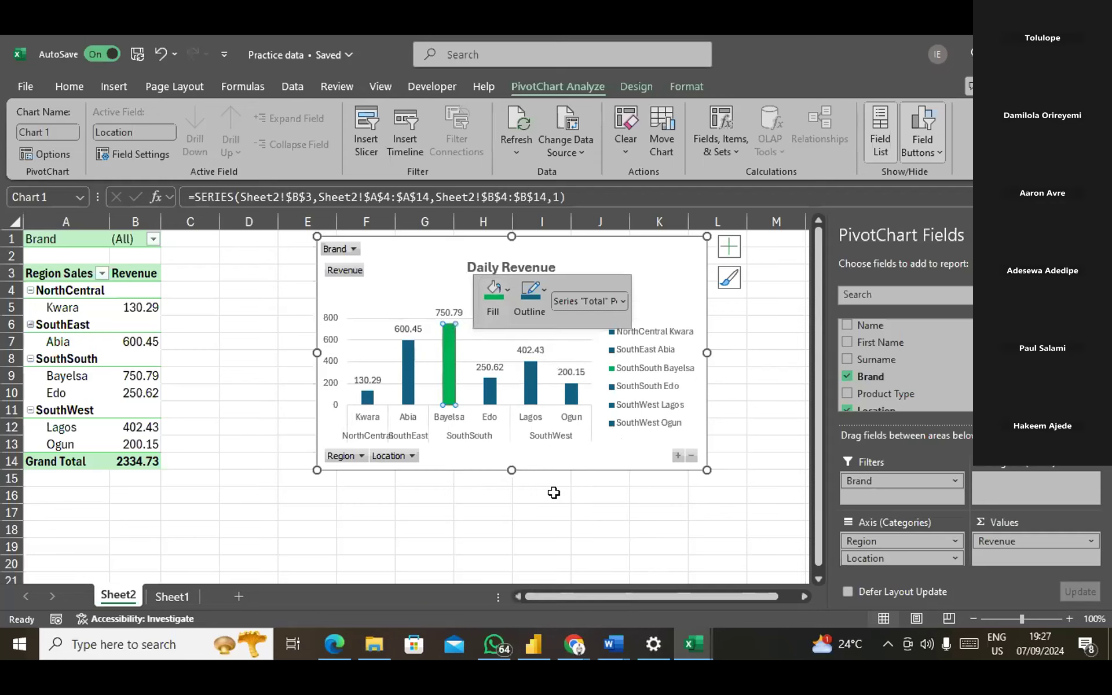
Set the Daily Revenue chart's legend position to Bottom.
{"action": "left_click", "coordinate": [658, 425]}
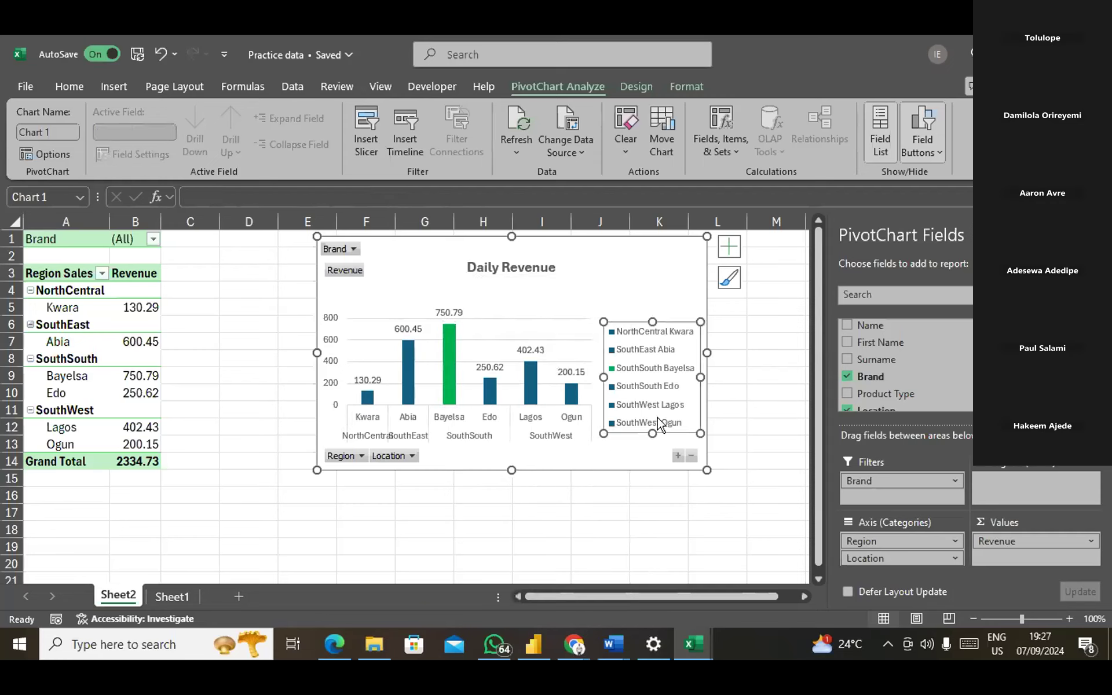
{"action": "right_click", "coordinate": [635, 356]}
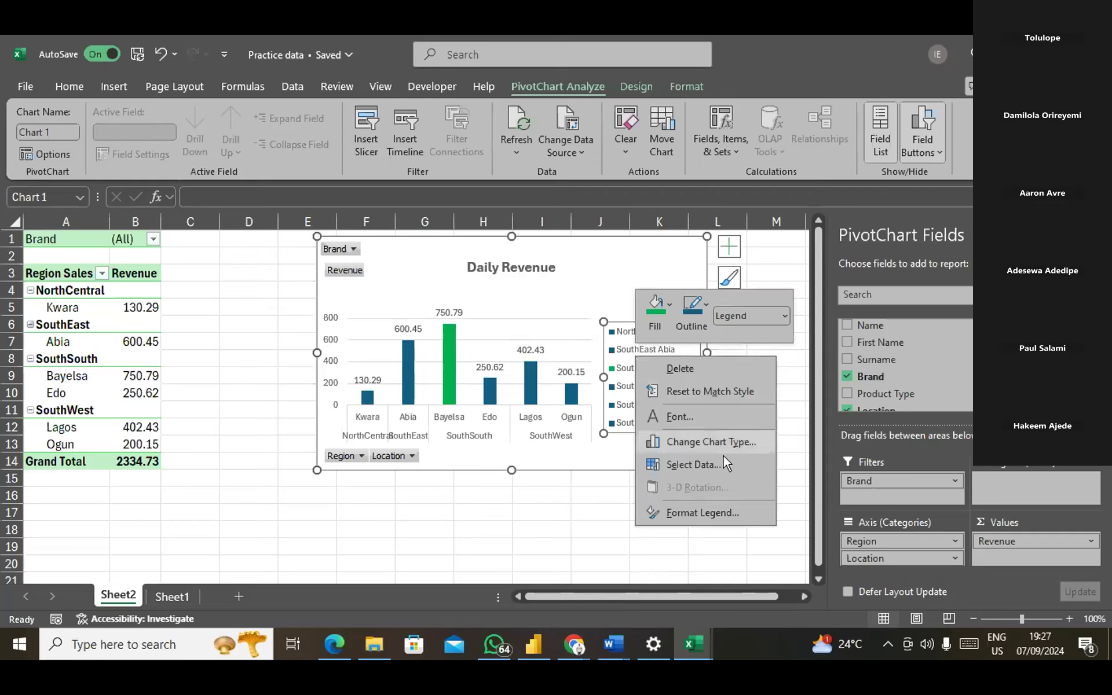
{"action": "left_click", "coordinate": [714, 511]}
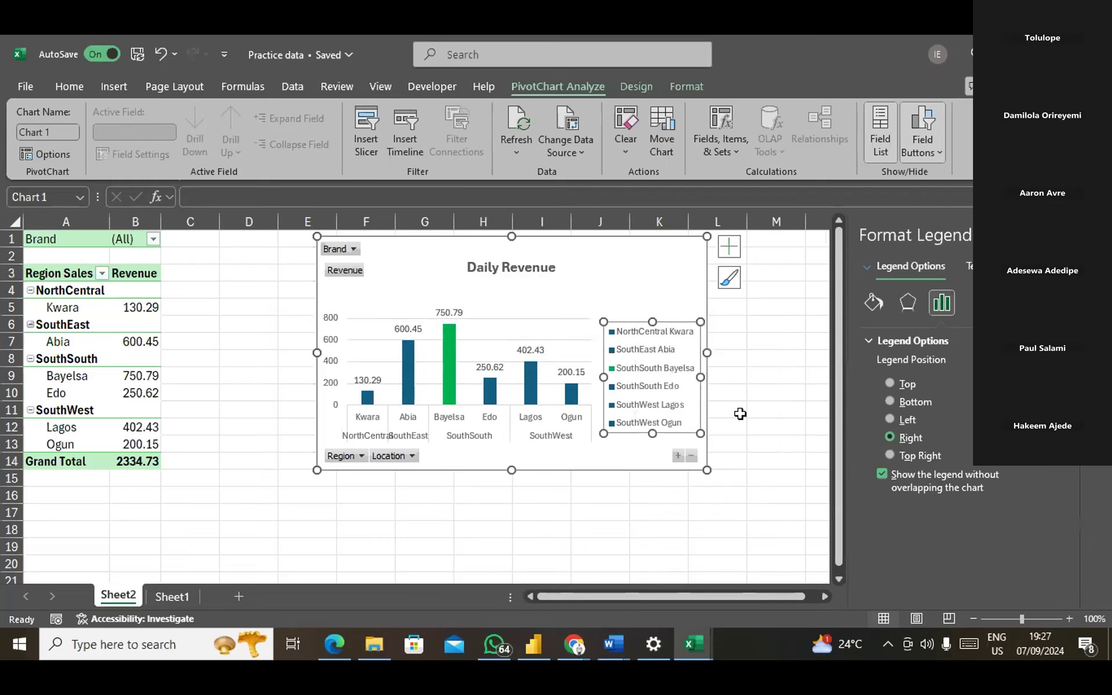
{"action": "left_click", "coordinate": [891, 401]}
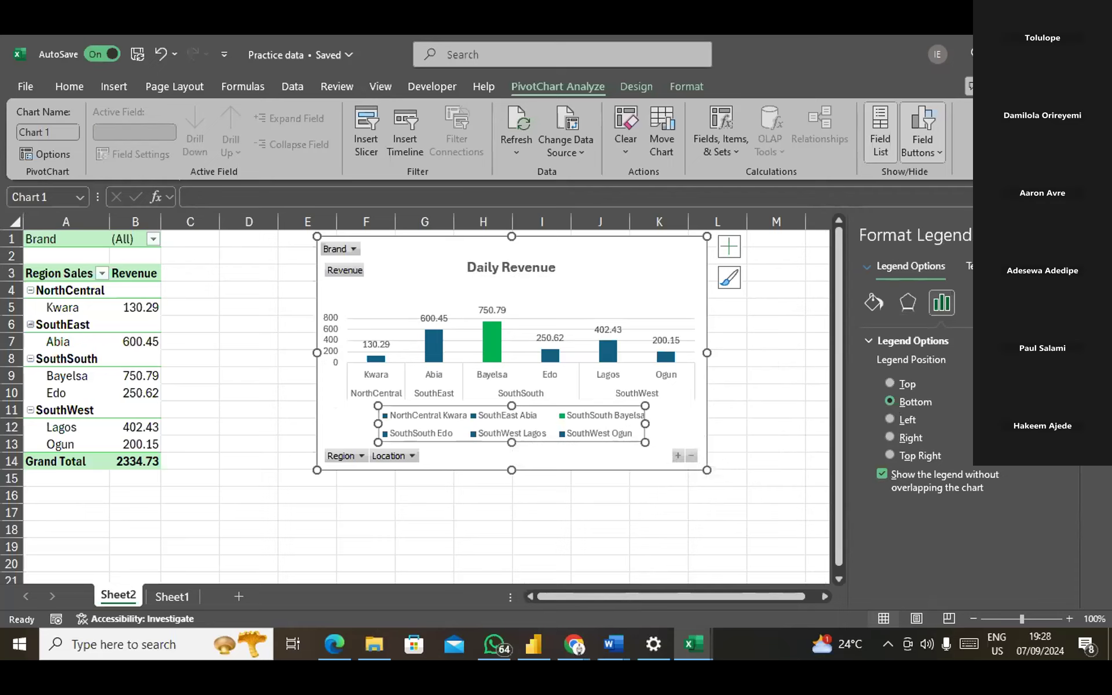
Delete the legend from the Daily Revenue chart and deselect the chart.
{"action": "right_click", "coordinate": [554, 415]}
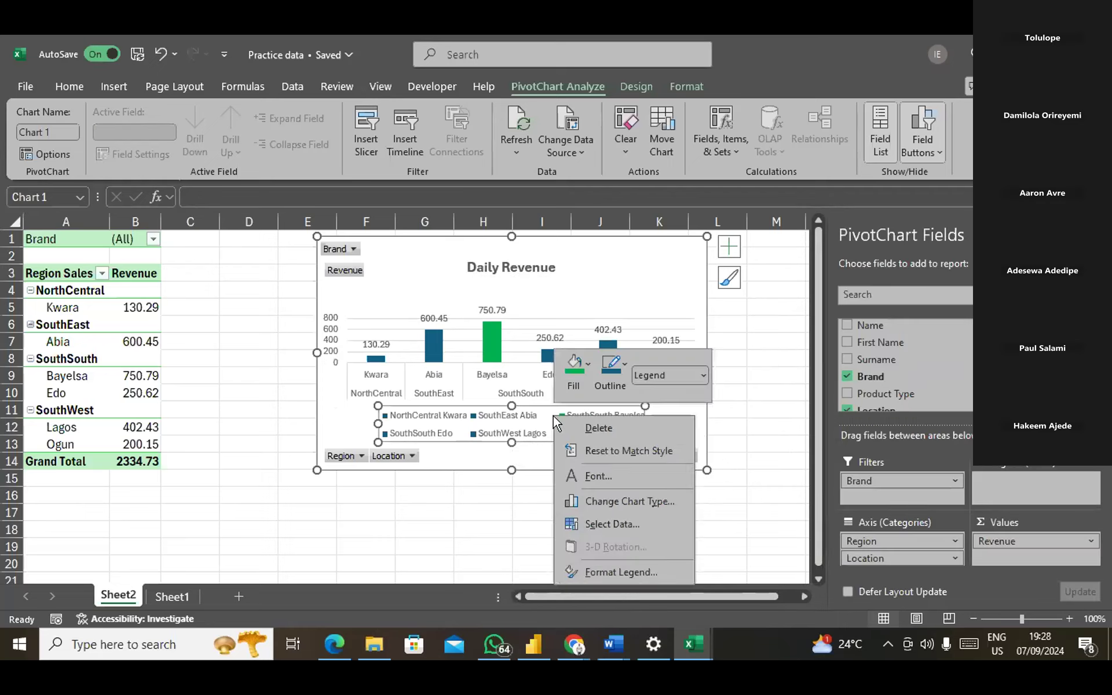
{"action": "left_click", "coordinate": [613, 427]}
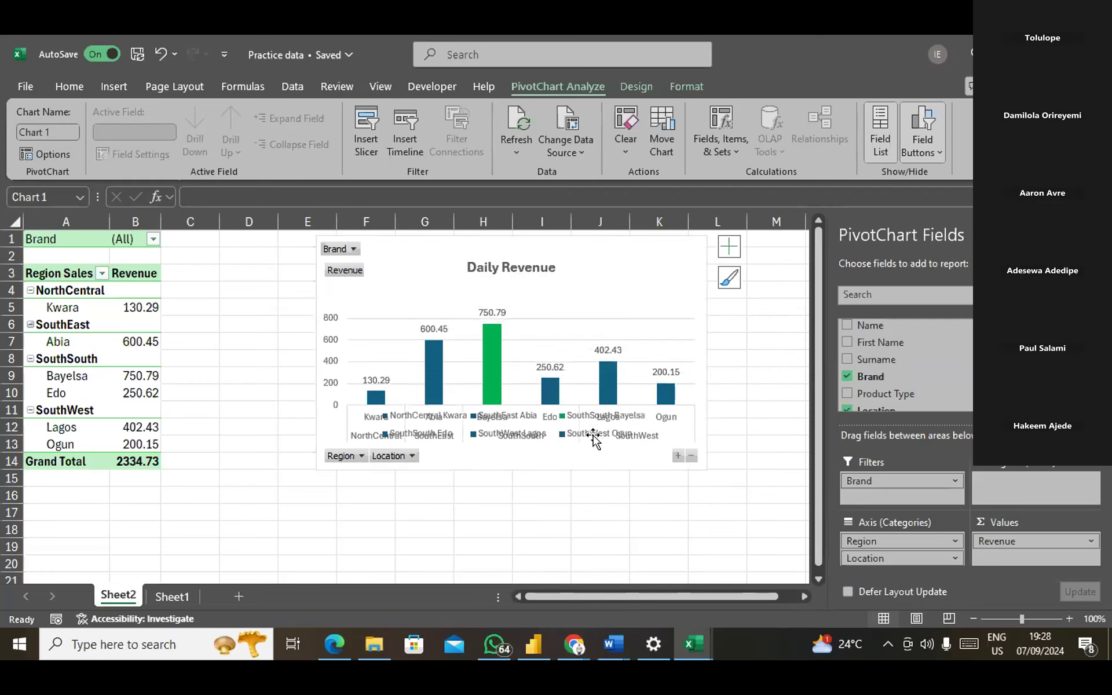
{"action": "left_click", "coordinate": [545, 497]}
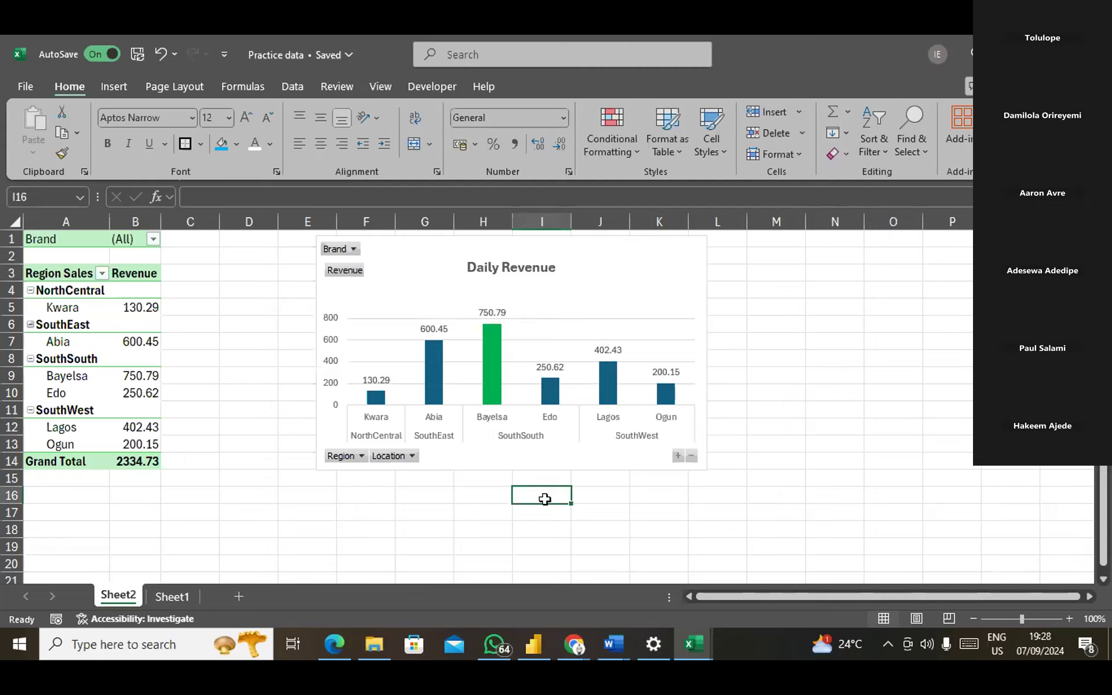
Try pasting a copy of the region PivotTable range A3:B14 at cell C18, and undo that paste.
{"action": "left_click", "coordinate": [64, 271]}
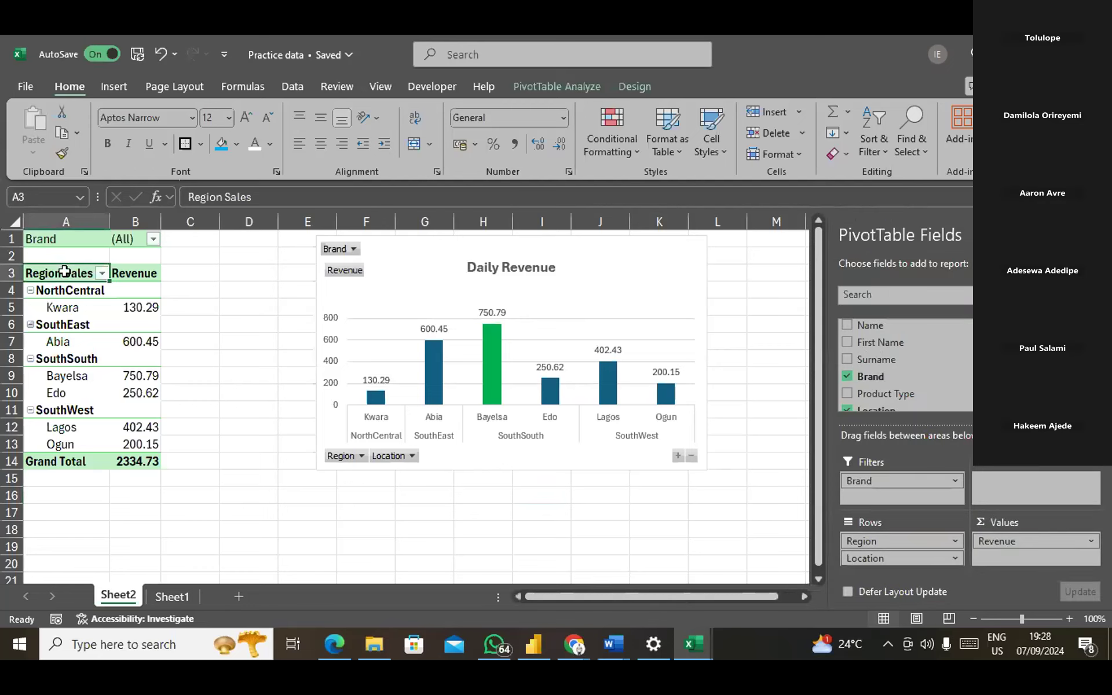
{"action": "left_click_drag", "start_coordinate": [64, 271], "coordinate": [118, 459]}
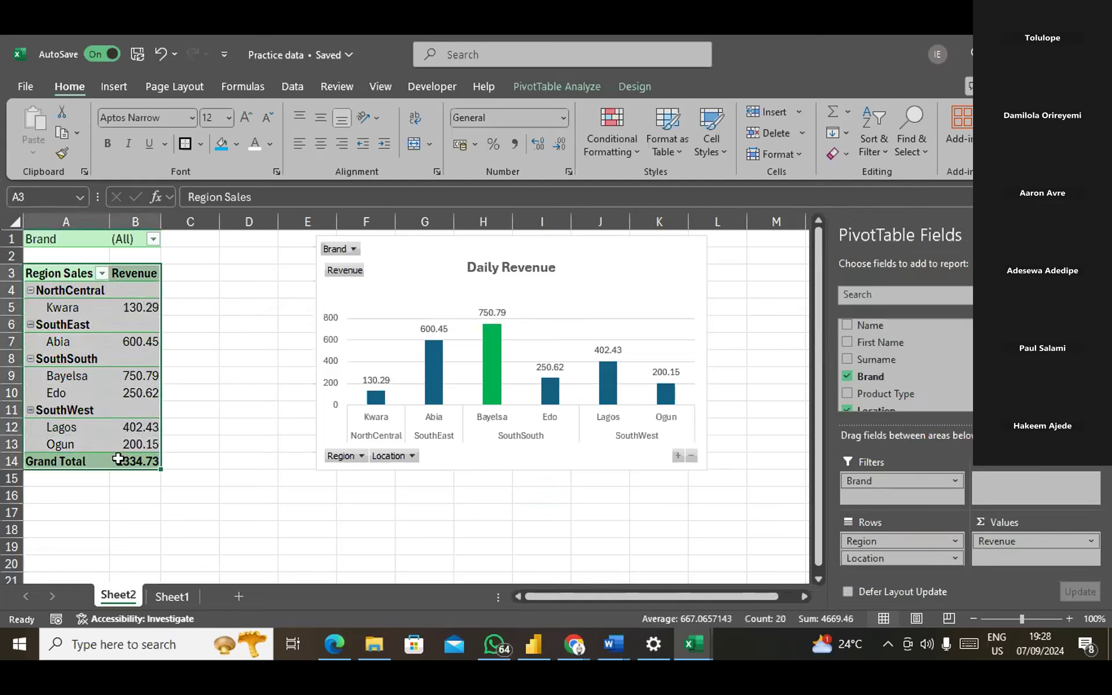
{"action": "key", "text": "ctrl+c"}
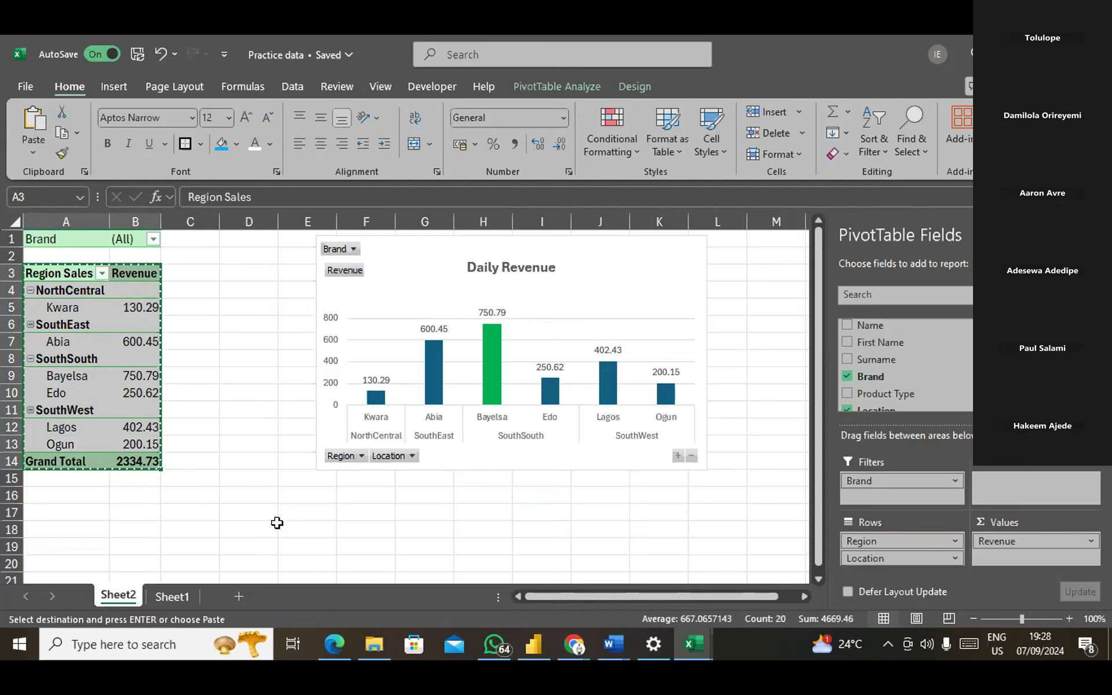
{"action": "scroll", "coordinate": [277, 523], "scroll_direction": "down", "scroll_amount": 1}
{"action": "left_click", "coordinate": [166, 496]}
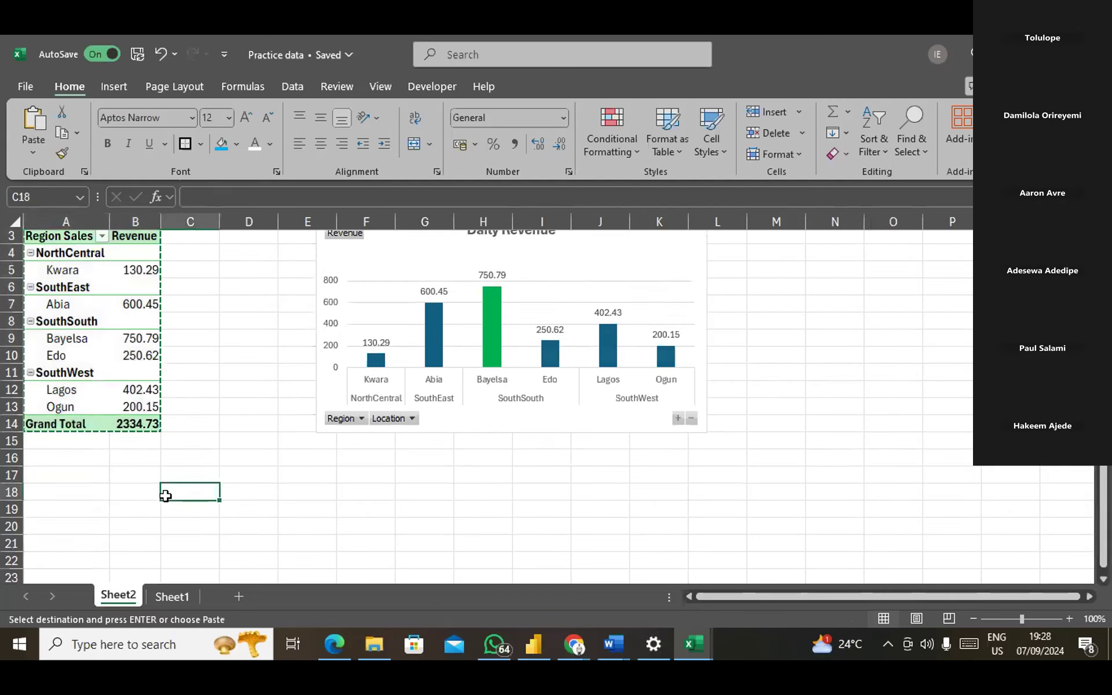
{"action": "key", "text": "ctrl+v"}
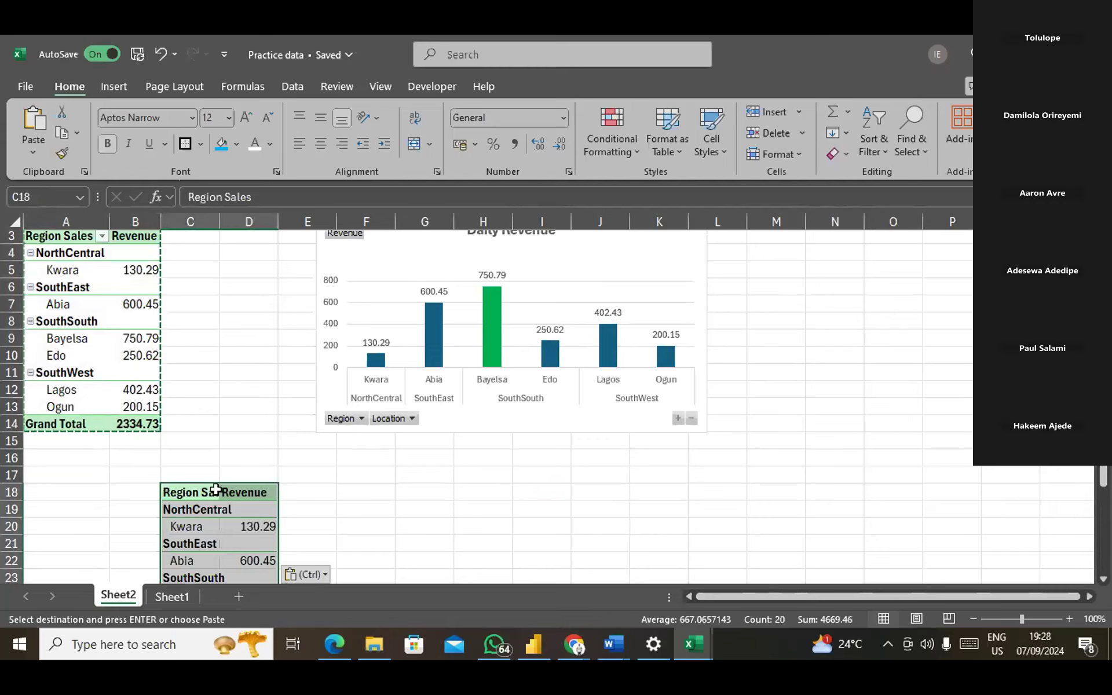
{"action": "key", "text": "ctrl+z"}
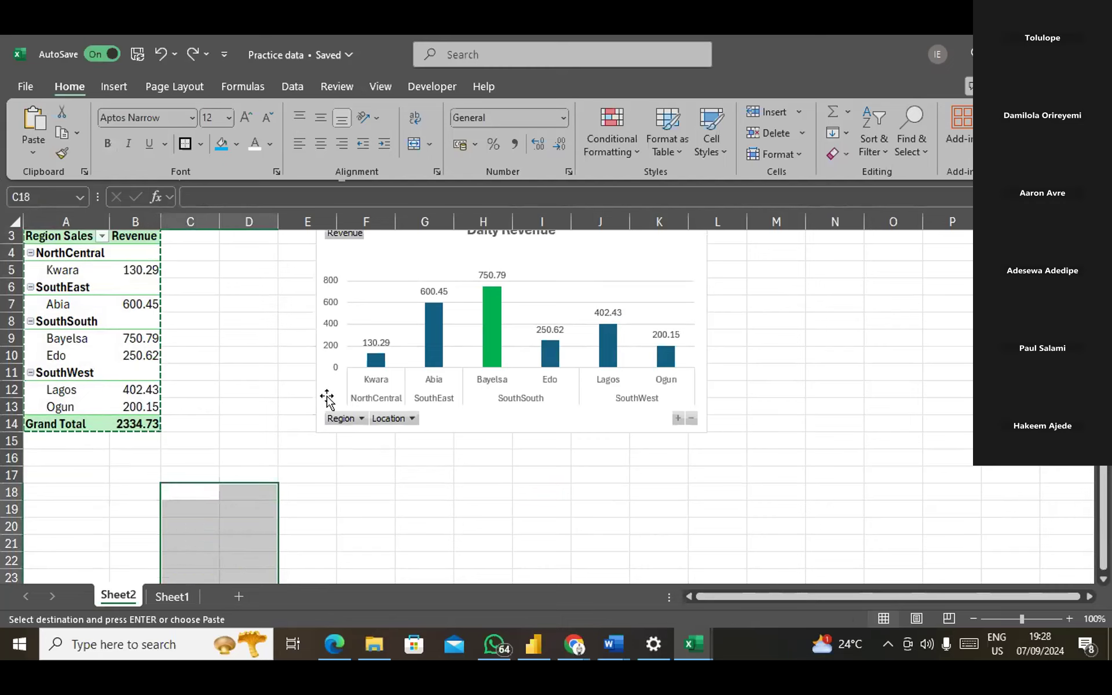
Try pasting the copied A3:B14 range at cell A18, without the Brand filter row, and undo that paste.
{"action": "scroll", "coordinate": [327, 400], "scroll_direction": "down", "scroll_amount": 2}
{"action": "scroll", "coordinate": [327, 399], "scroll_direction": "down", "scroll_amount": 1}
{"action": "left_click", "coordinate": [68, 377]}
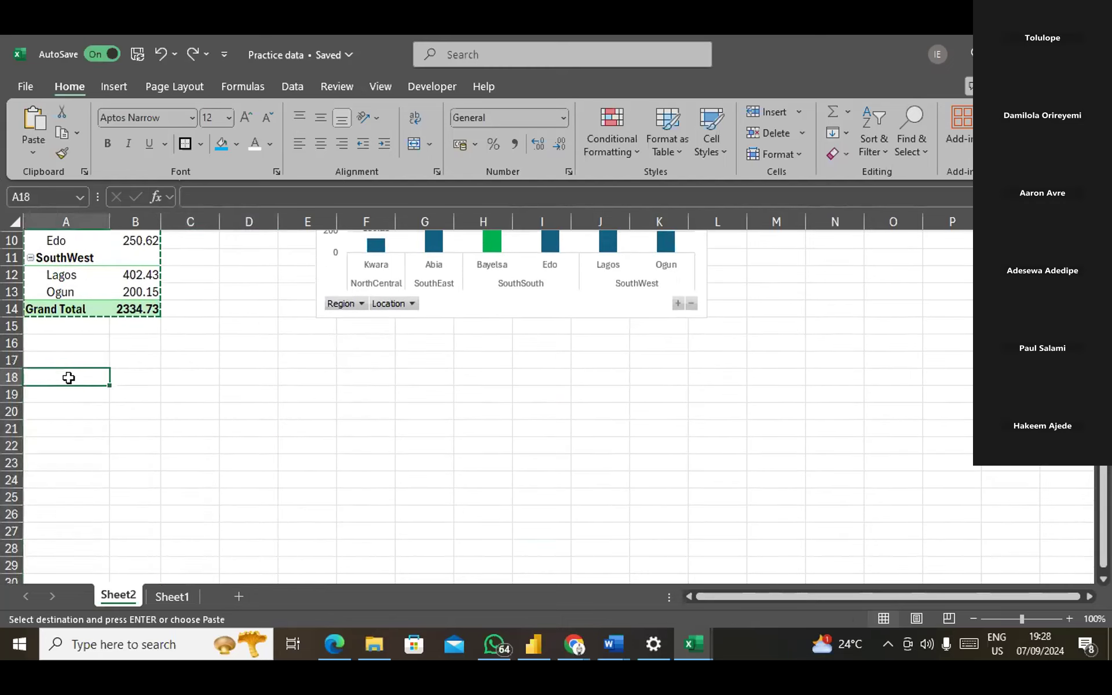
{"action": "key", "text": "ctrl+v"}
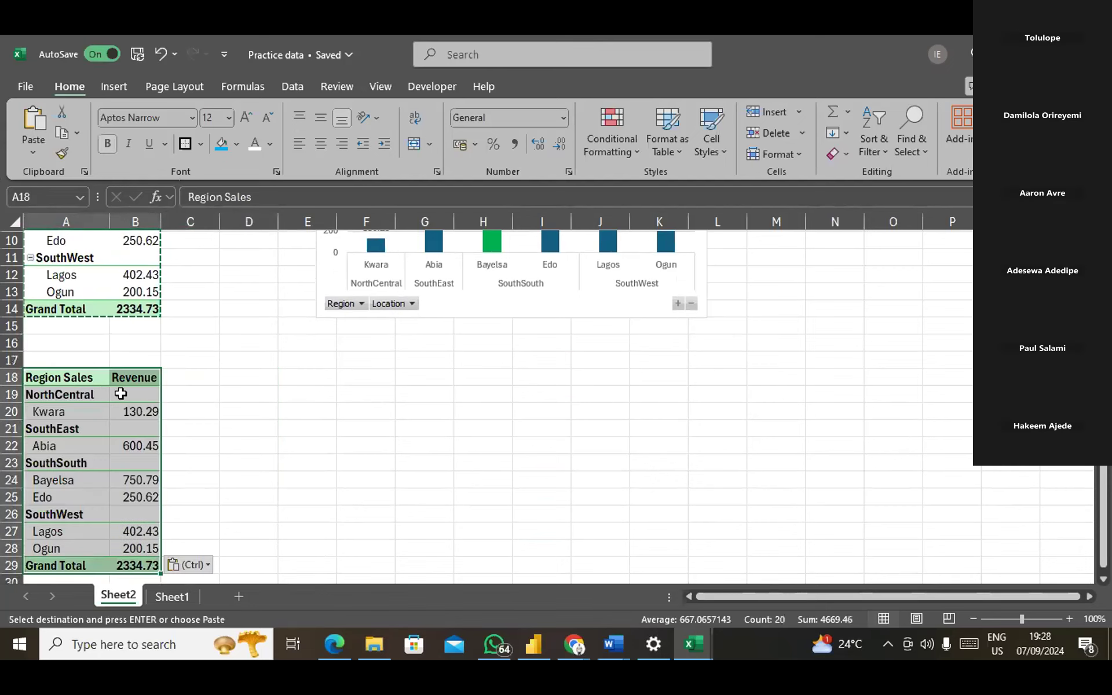
{"action": "left_click", "coordinate": [103, 393]}
{"action": "left_click", "coordinate": [118, 427]}
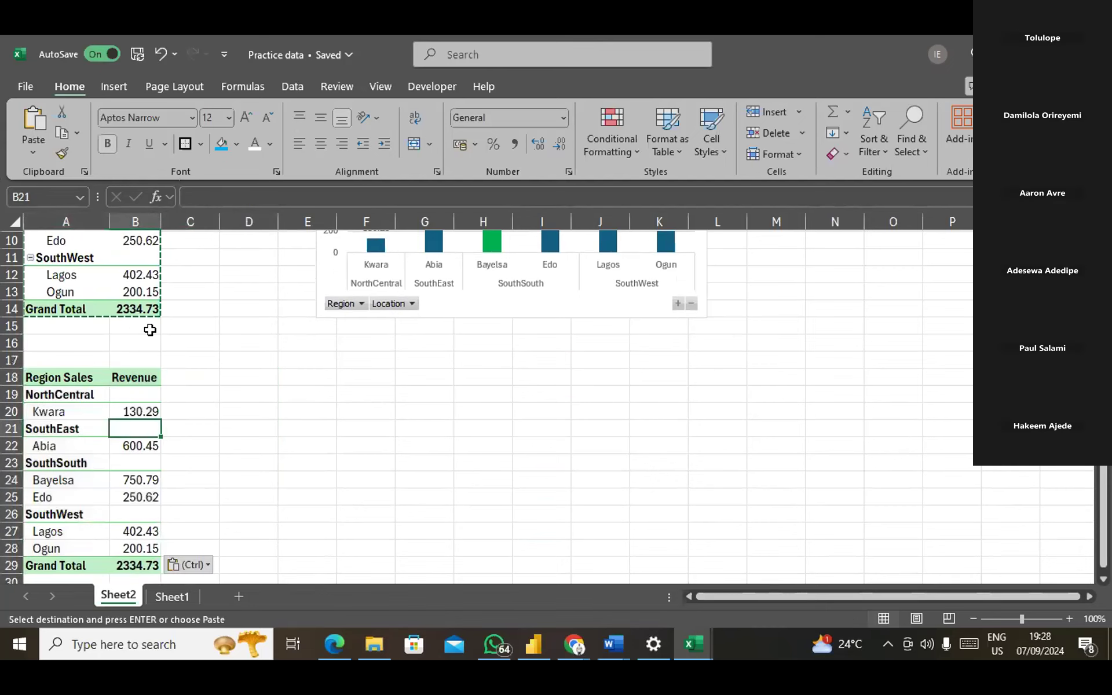
{"action": "scroll", "coordinate": [149, 329], "scroll_direction": "up", "scroll_amount": 3}
{"action": "left_click", "coordinate": [49, 239]}
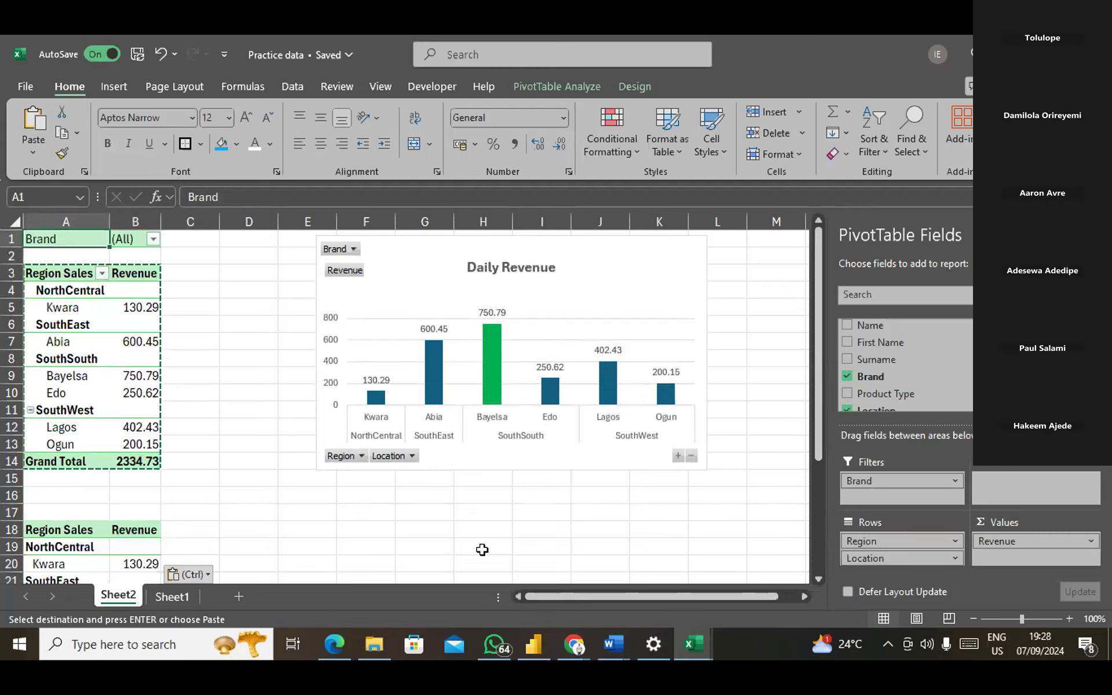
{"action": "key", "text": "ctrl+z"}
Copy the whole PivotTable including its Brand filter, A1:B14, and paste the duplicate at cell A18.
{"action": "left_click", "coordinate": [56, 240]}
{"action": "left_click_drag", "start_coordinate": [56, 241], "coordinate": [150, 455]}
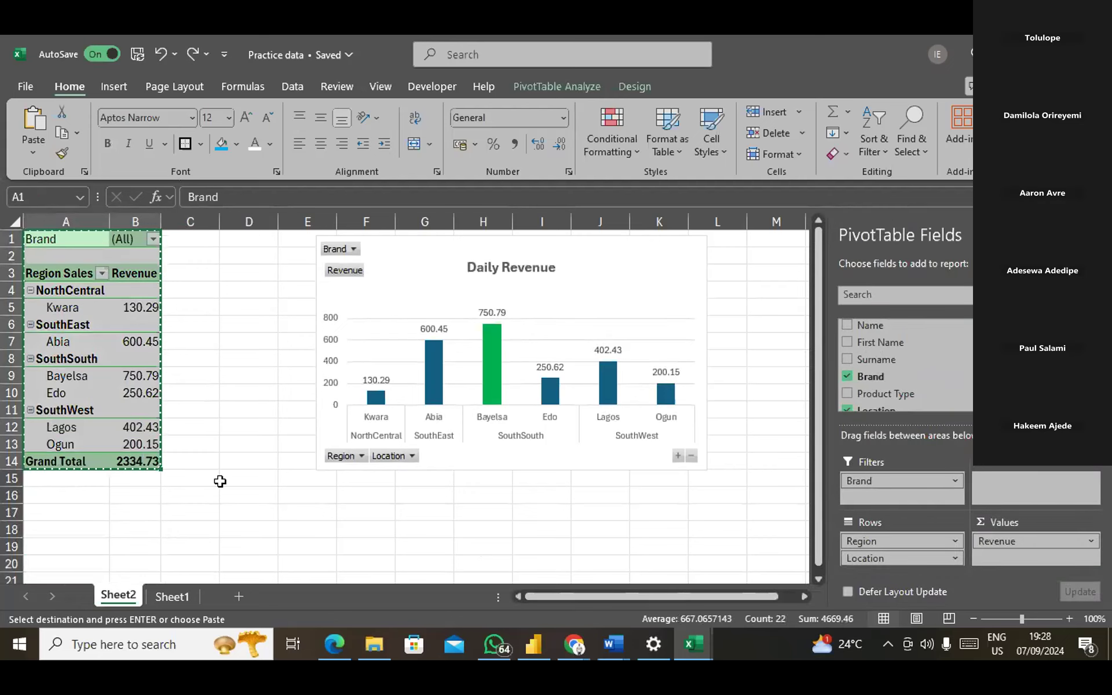
{"action": "scroll", "coordinate": [219, 479], "scroll_direction": "down", "scroll_amount": 2}
{"action": "left_click", "coordinate": [81, 414]}
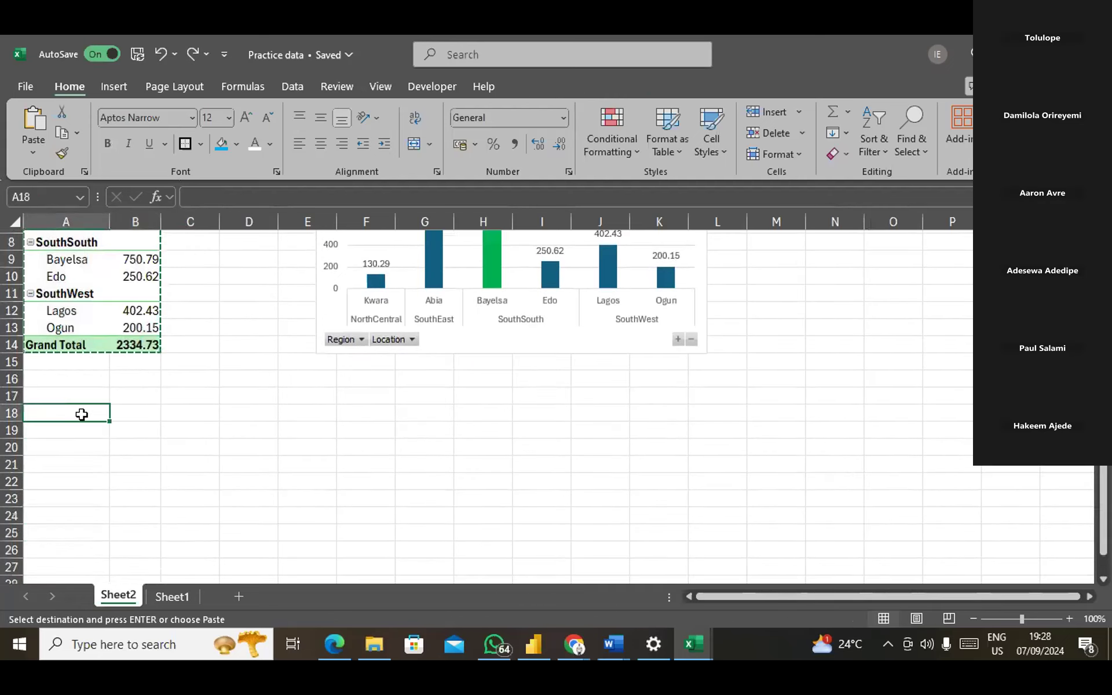
{"action": "key", "text": "ctrl+v"}
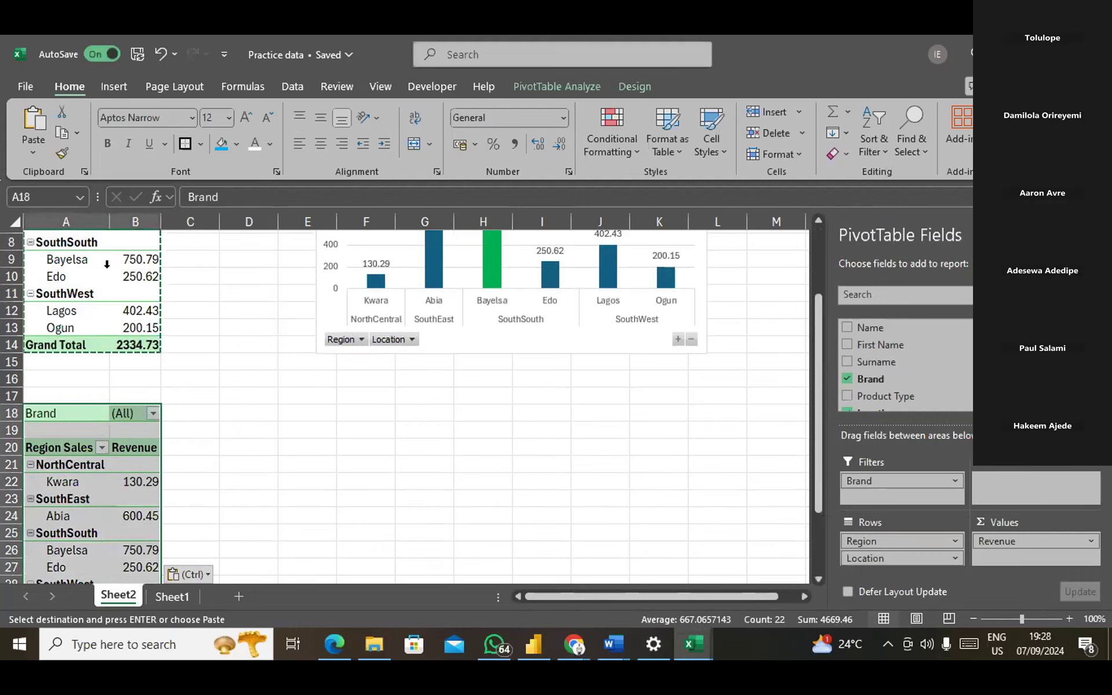
Remove Region and Location from the duplicate PivotTable's rows and move Brand from the filters to the rows.
{"action": "left_click", "coordinate": [887, 561]}
{"action": "left_click", "coordinate": [887, 561]}
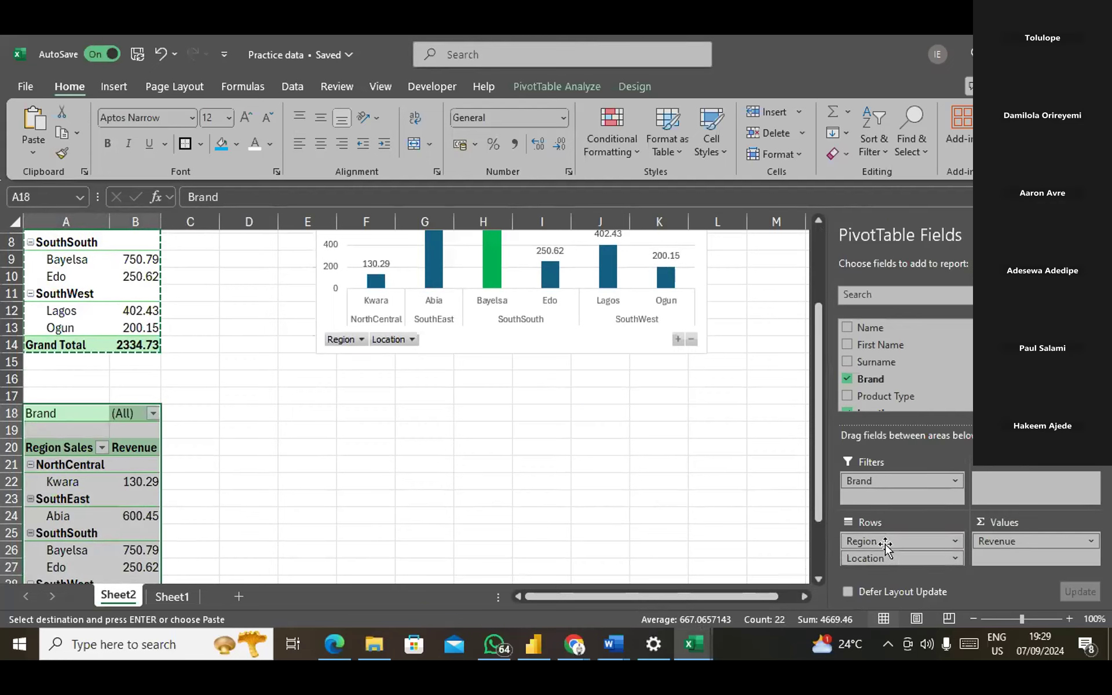
{"action": "left_click", "coordinate": [884, 544]}
{"action": "left_click", "coordinate": [888, 499]}
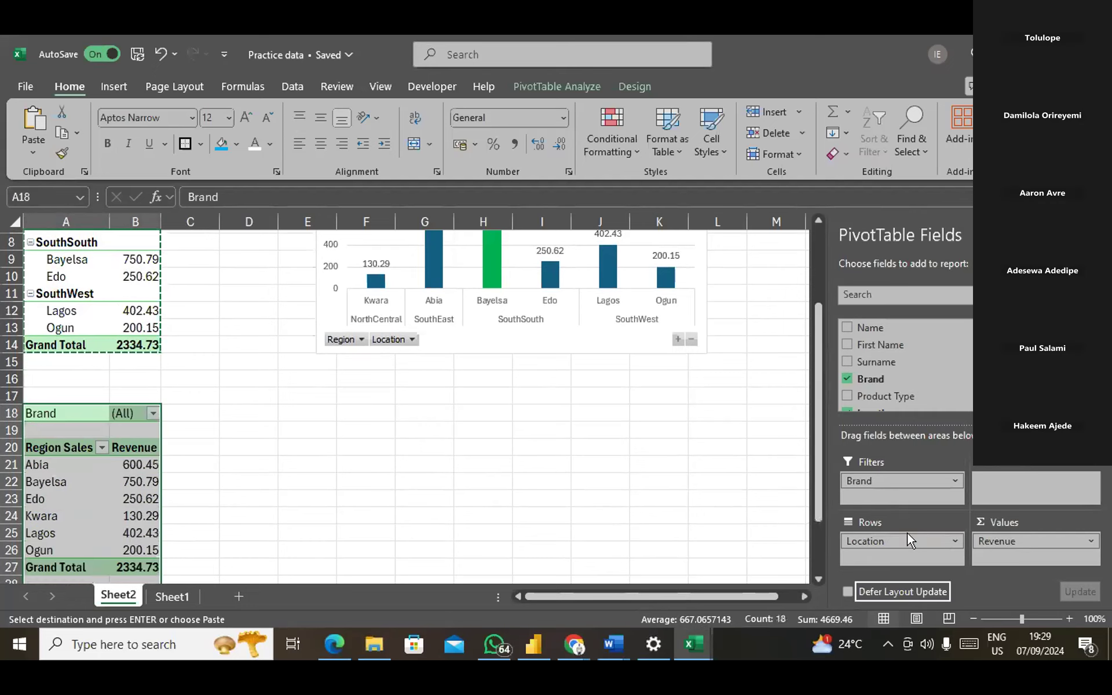
{"action": "left_click", "coordinate": [888, 544]}
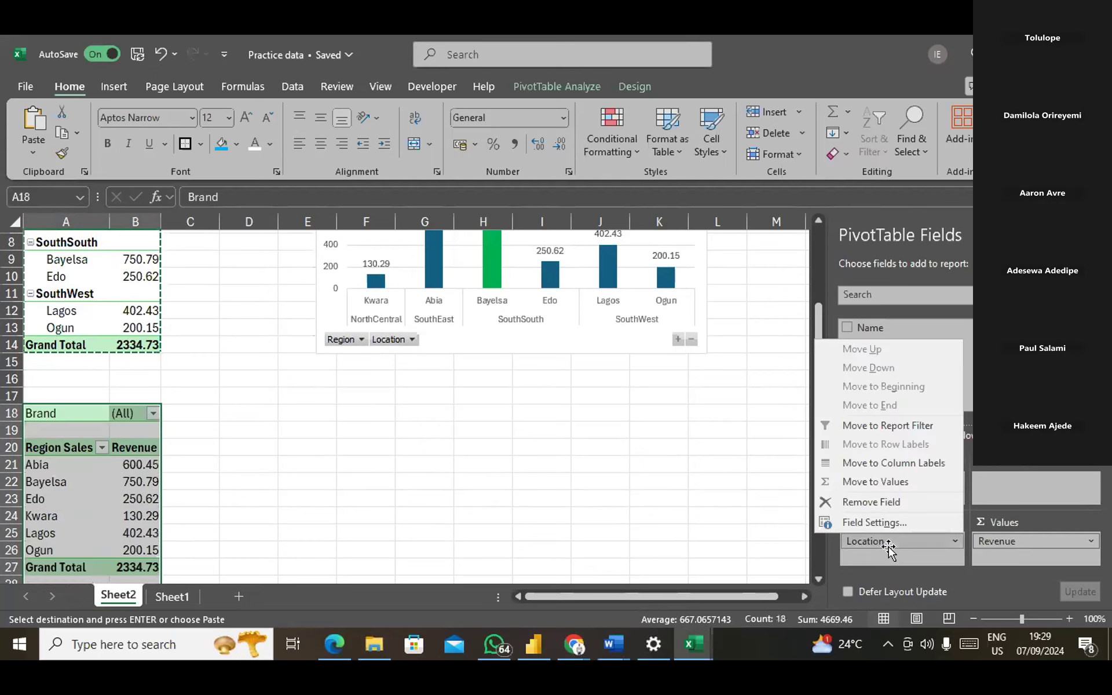
{"action": "left_click", "coordinate": [890, 507]}
{"action": "left_click_drag", "start_coordinate": [894, 481], "coordinate": [888, 557]}
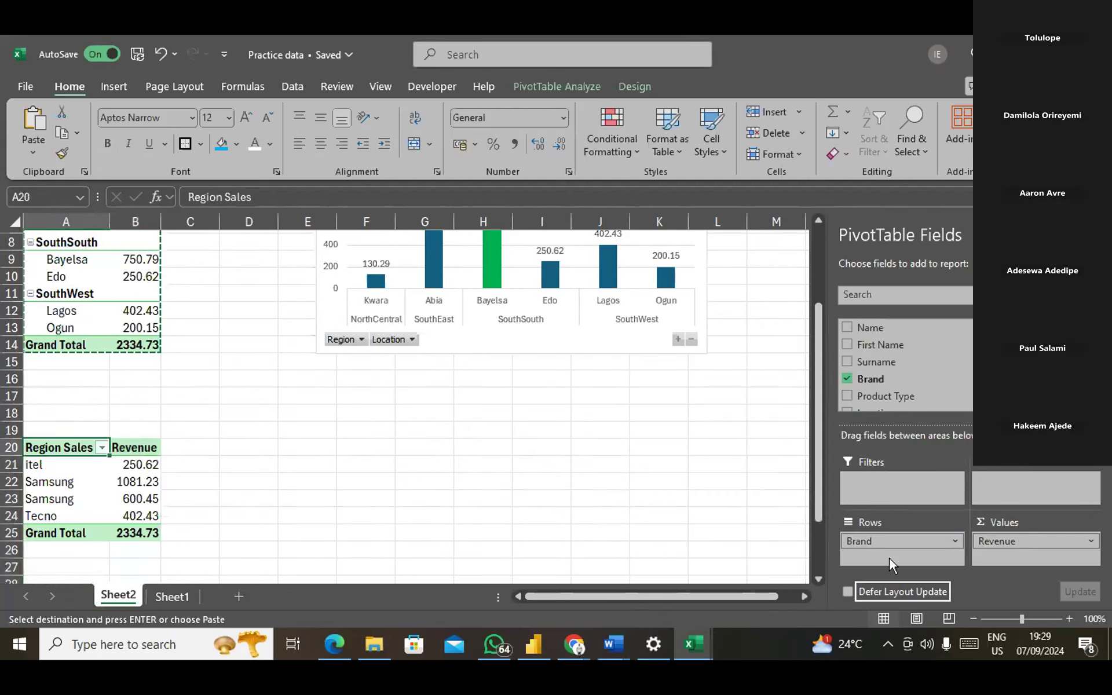
Compare the brand PivotTable with the original region PivotTable and its chart above it.
{"action": "scroll", "coordinate": [281, 490], "scroll_direction": "up", "scroll_amount": 2}
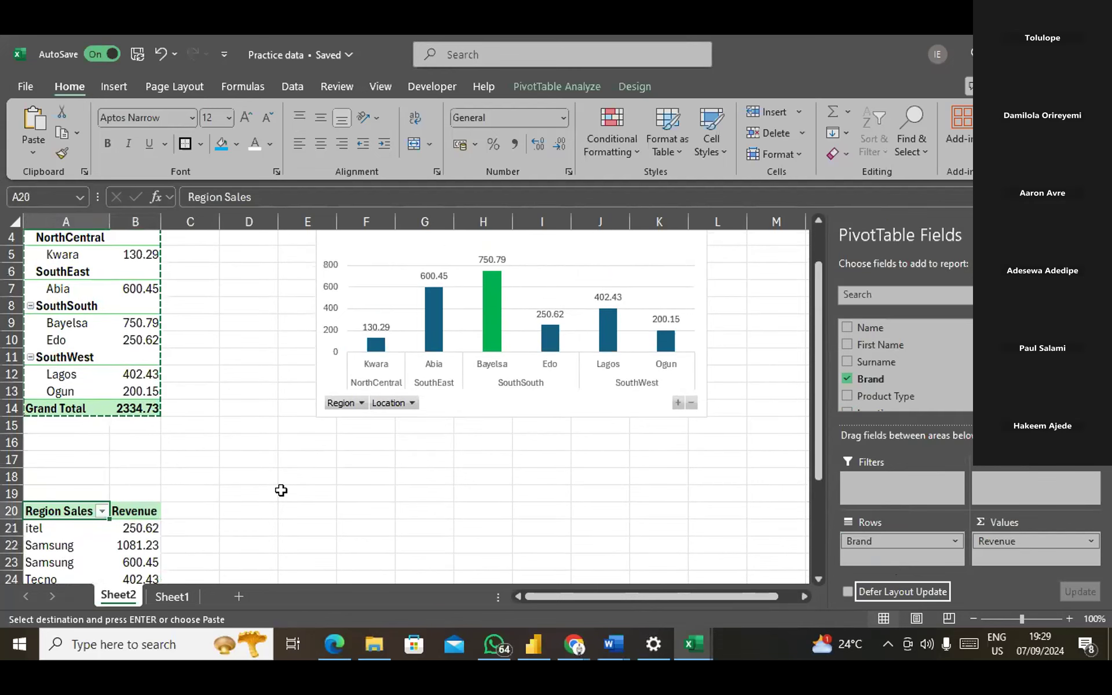
{"action": "scroll", "coordinate": [281, 490], "scroll_direction": "down", "scroll_amount": 2}
{"action": "scroll", "coordinate": [281, 491], "scroll_direction": "up", "scroll_amount": 2}
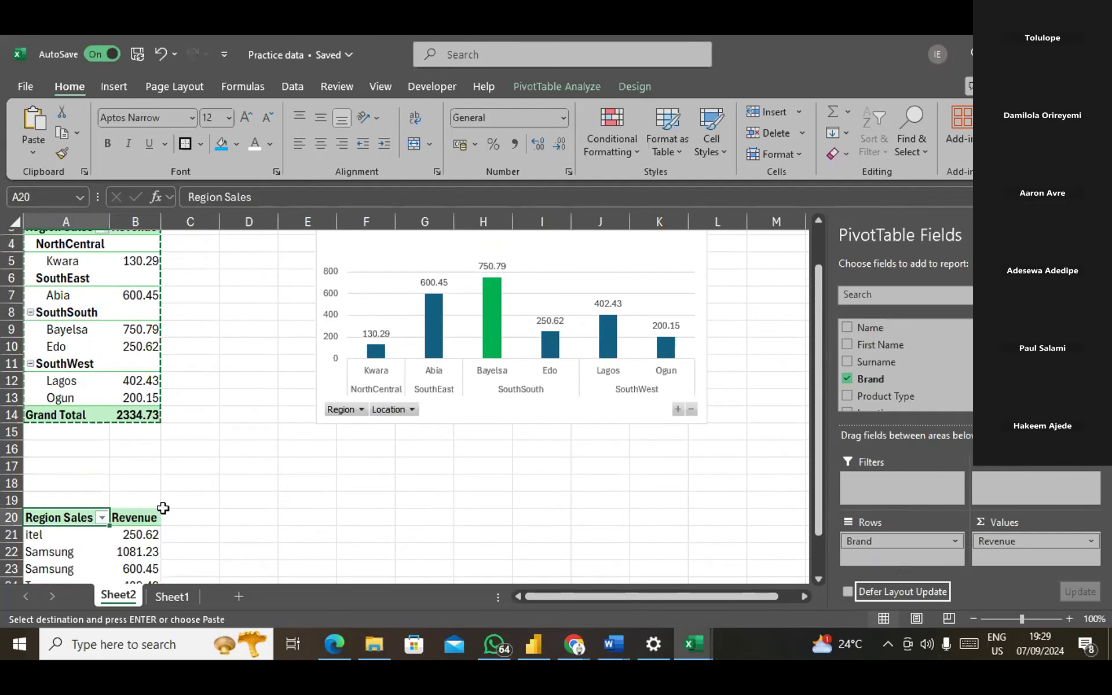
{"action": "scroll", "coordinate": [188, 483], "scroll_direction": "down", "scroll_amount": 1}
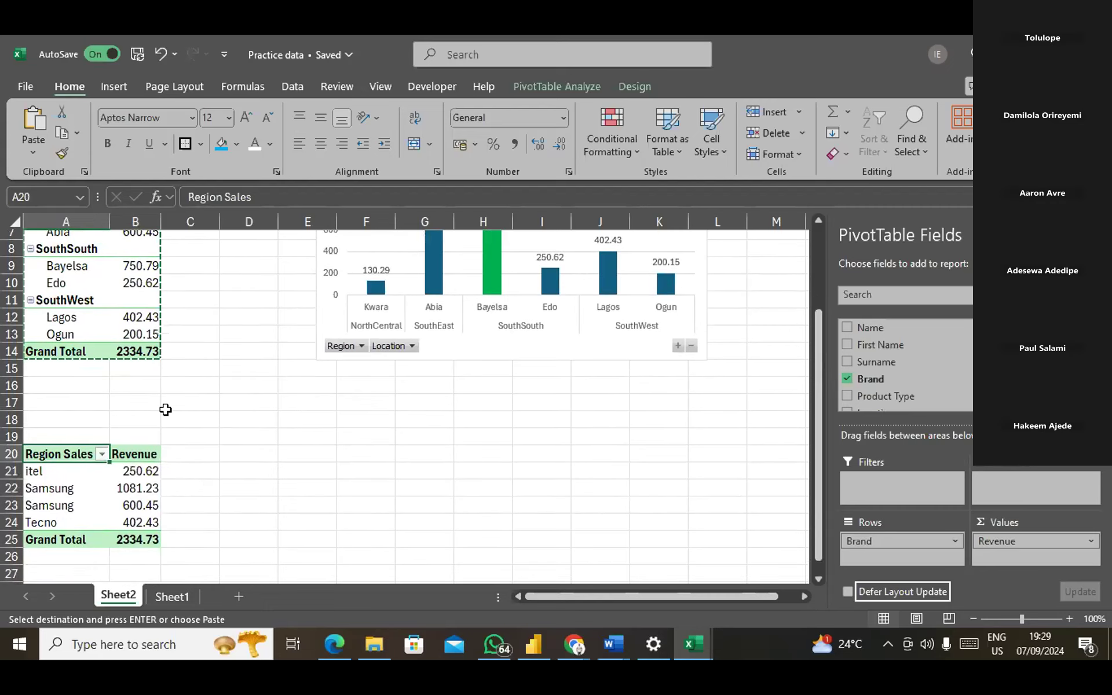
{"action": "scroll", "coordinate": [158, 407], "scroll_direction": "up", "scroll_amount": 2}
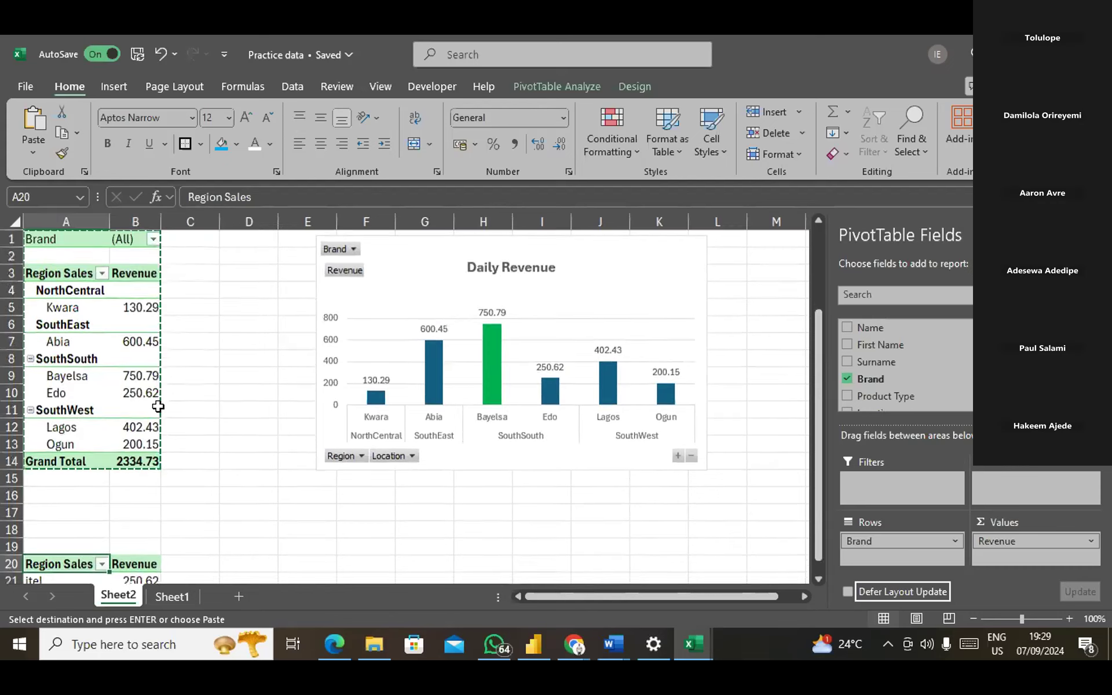
{"action": "scroll", "coordinate": [153, 564], "scroll_direction": "down", "scroll_amount": 3}
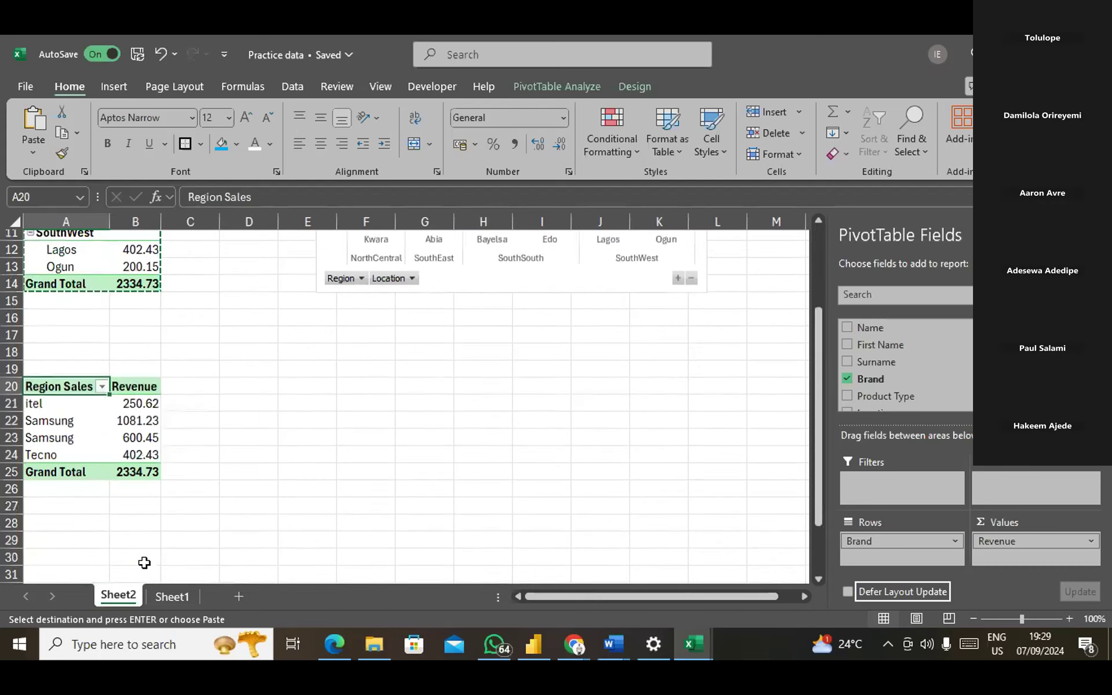
{"action": "scroll", "coordinate": [111, 292], "scroll_direction": "up", "scroll_amount": 1}
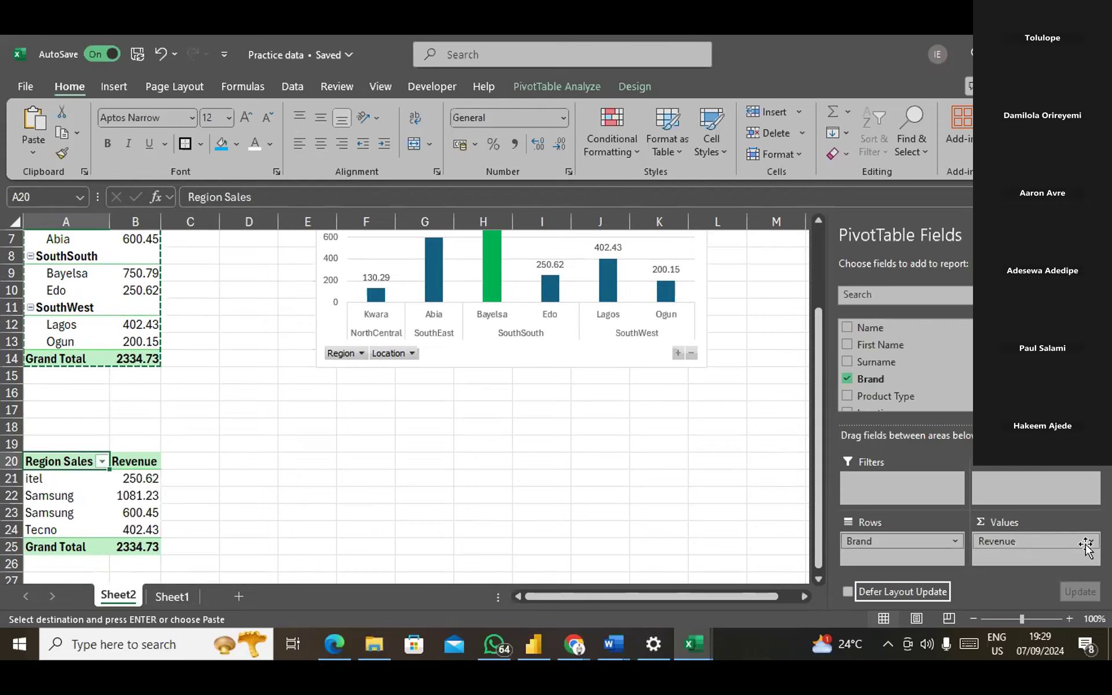
Change the brand PivotTable's Revenue value field to summarize Price by Count.
{"action": "left_click", "coordinate": [1034, 544]}
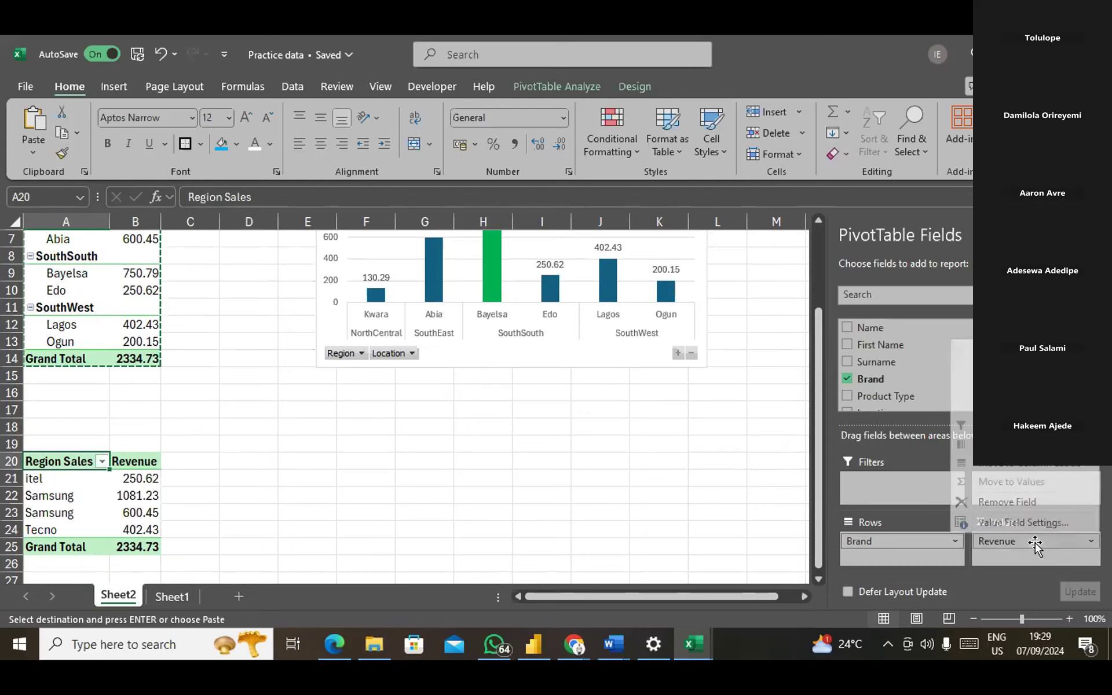
{"action": "left_click", "coordinate": [1013, 521]}
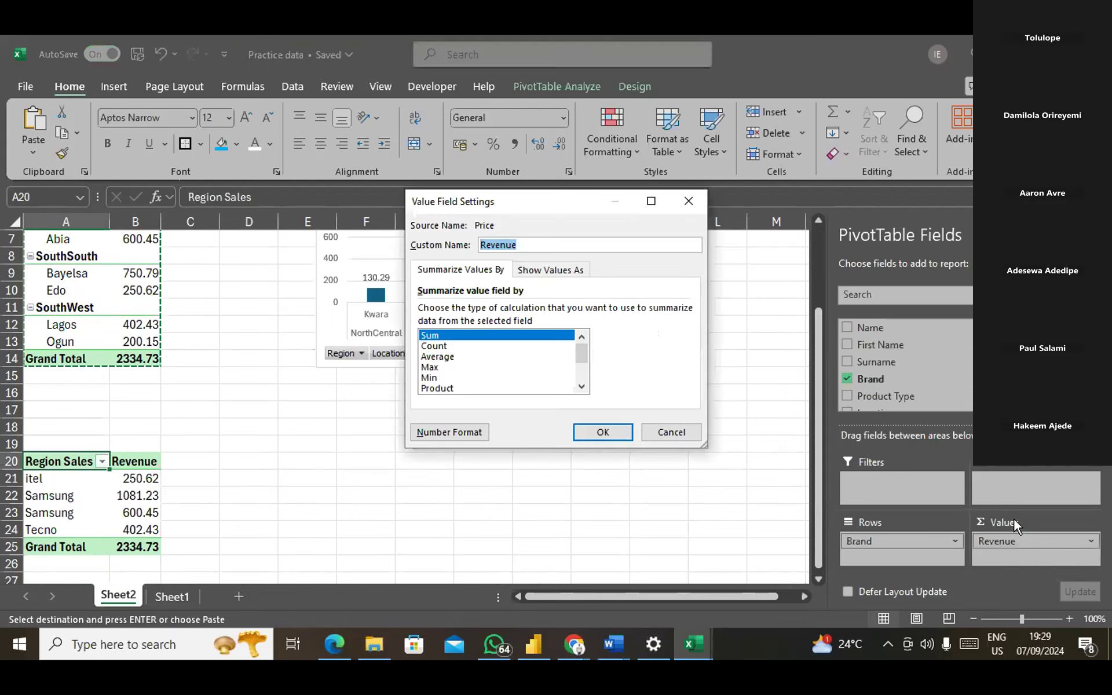
{"action": "left_click", "coordinate": [445, 348]}
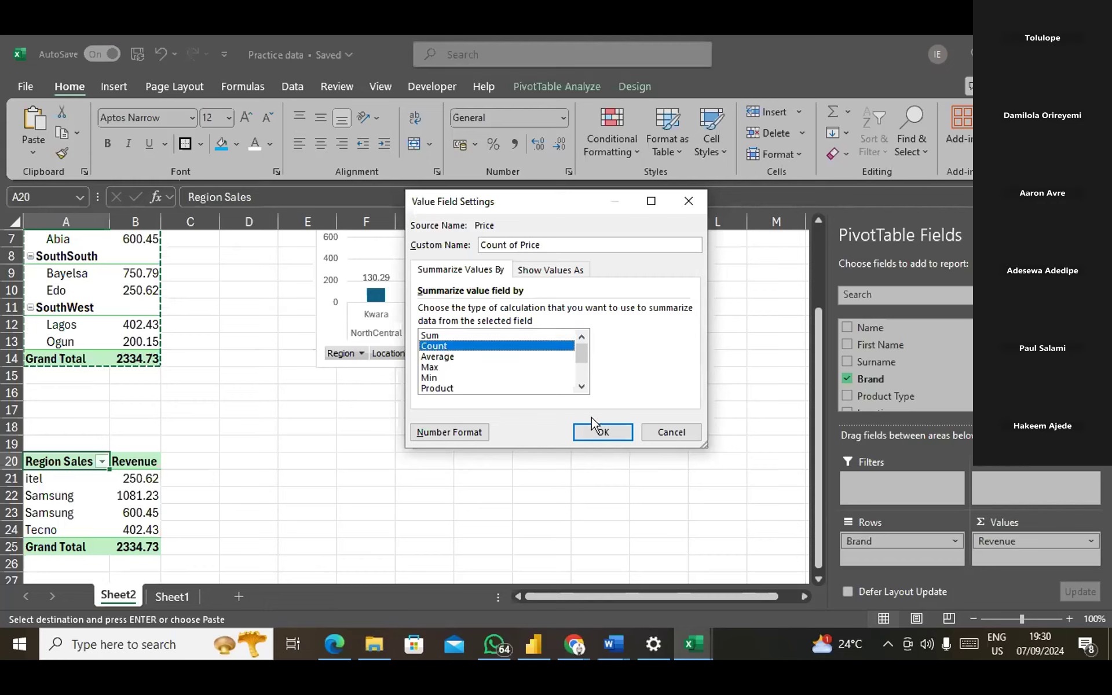
{"action": "left_click", "coordinate": [608, 432]}
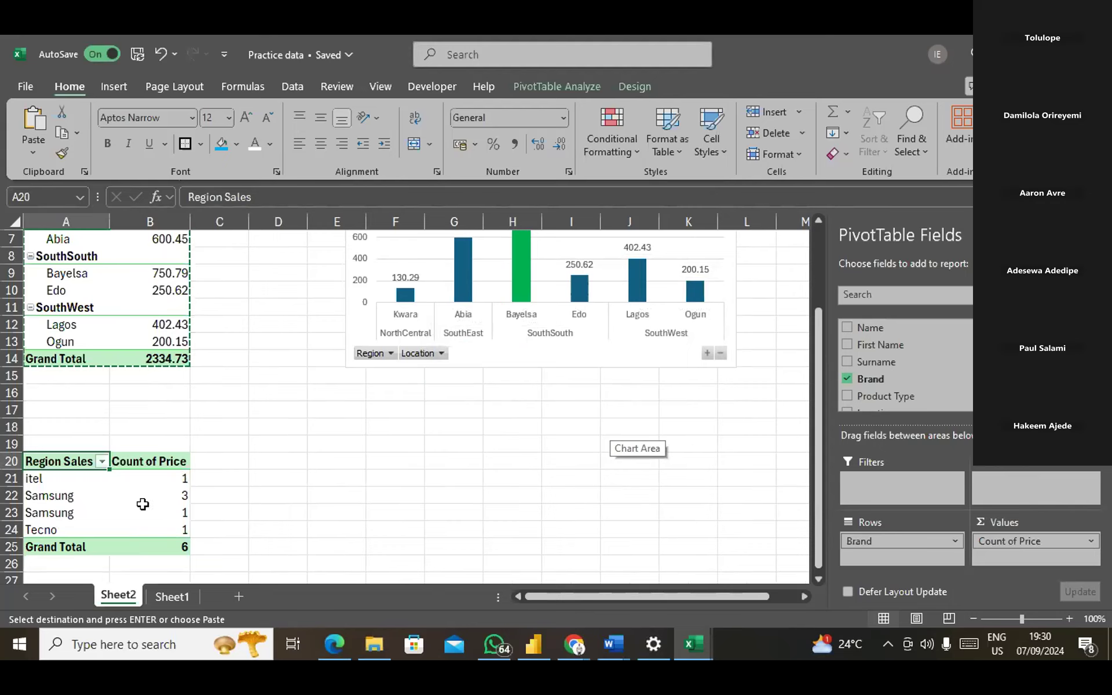
Insert a 3-D pie PivotChart from the brand PivotTable and place it beside the table, below the Daily Revenue chart.
{"action": "left_click", "coordinate": [74, 485]}
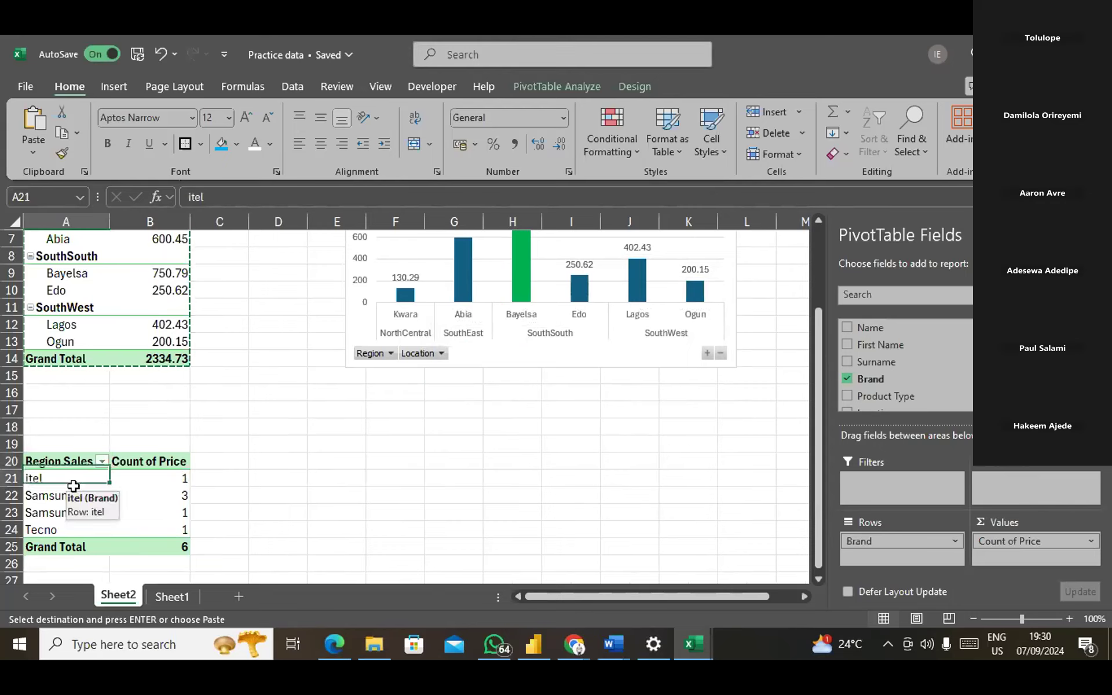
{"action": "left_click", "coordinate": [120, 92]}
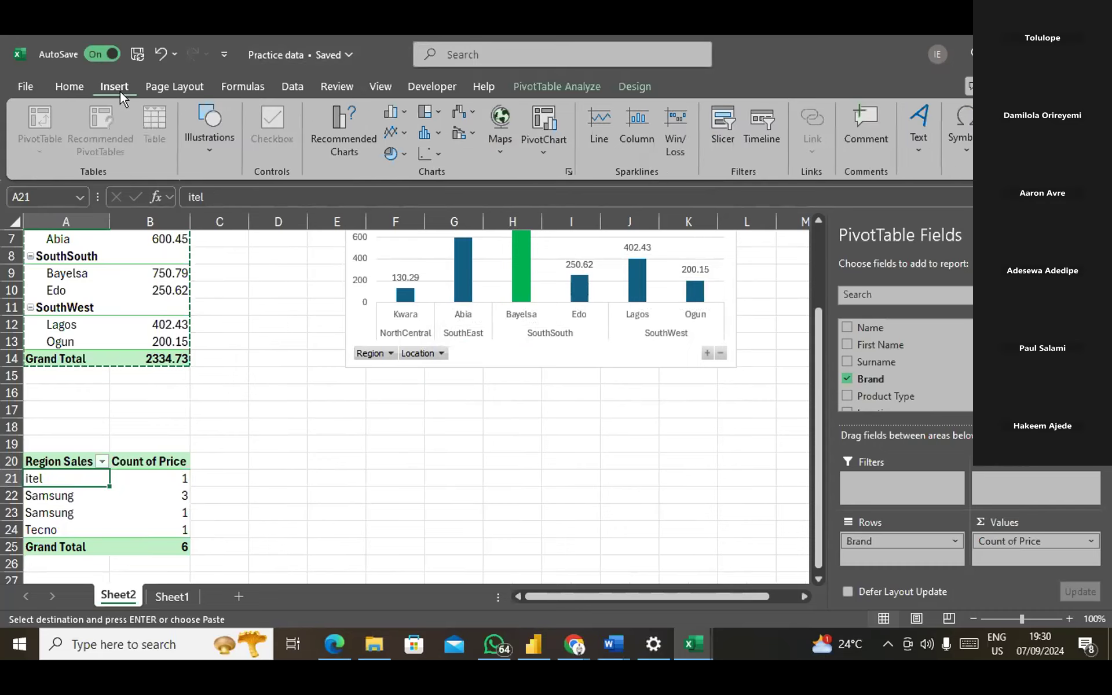
{"action": "left_click", "coordinate": [394, 154]}
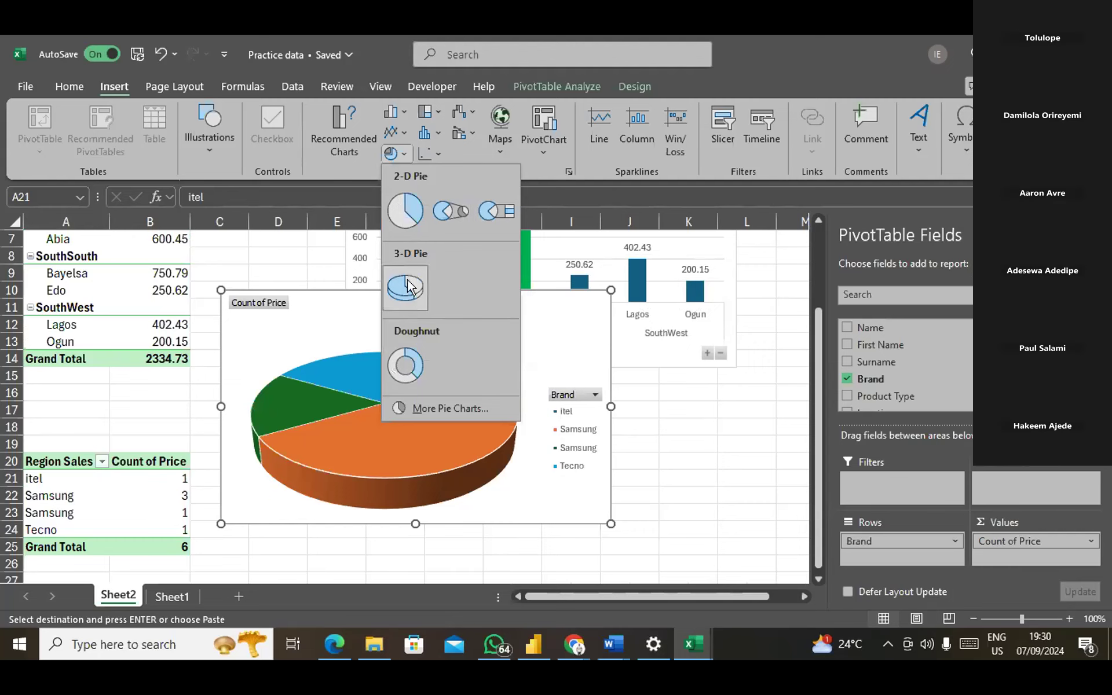
{"action": "left_click", "coordinate": [406, 287]}
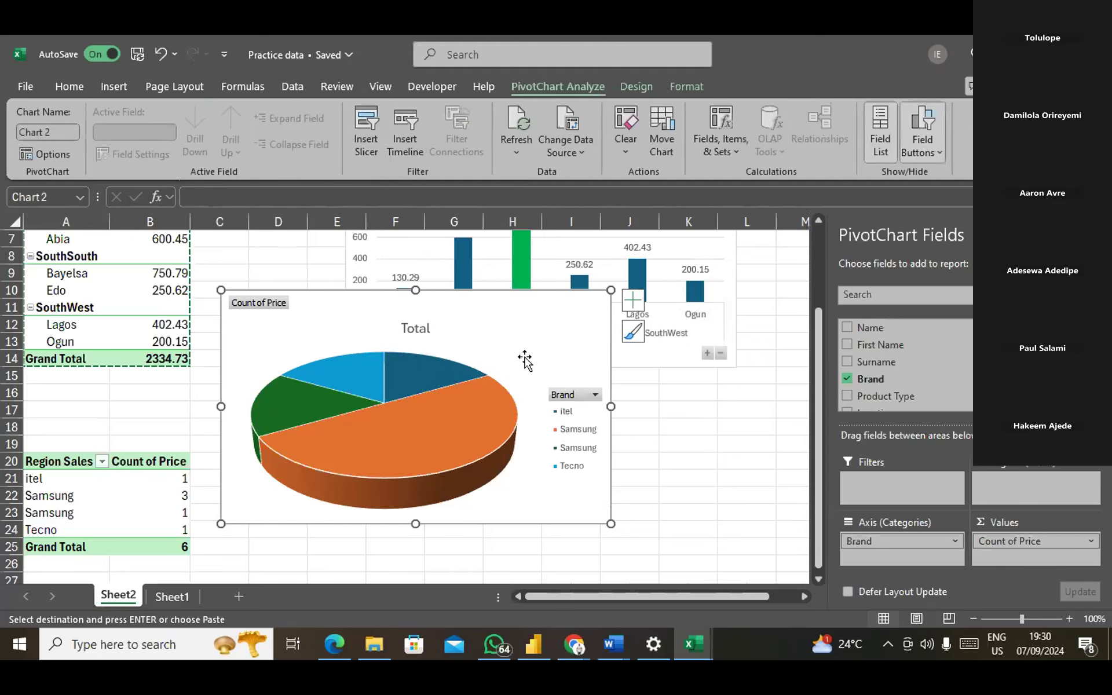
{"action": "left_click_drag", "start_coordinate": [522, 330], "coordinate": [592, 420]}
{"action": "scroll", "coordinate": [774, 382], "scroll_direction": "down", "scroll_amount": 2}
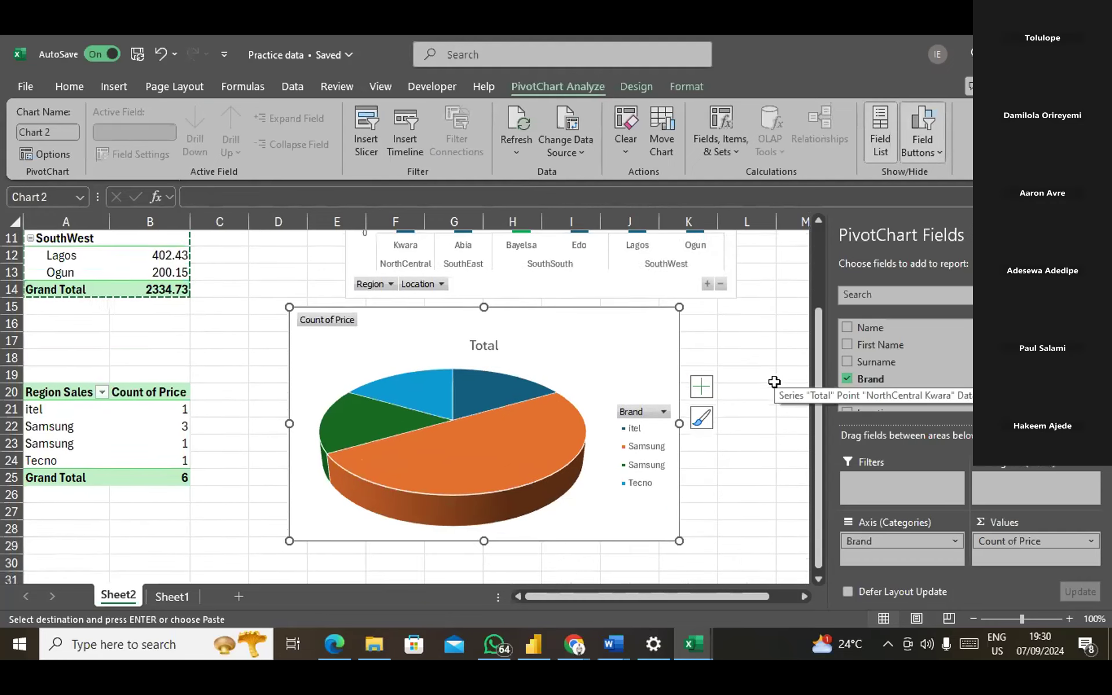
Try pulling the slices of the 3-D pie chart apart, and undo that explosion.
{"action": "left_click", "coordinate": [518, 392]}
{"action": "left_click_drag", "start_coordinate": [518, 391], "coordinate": [545, 425]}
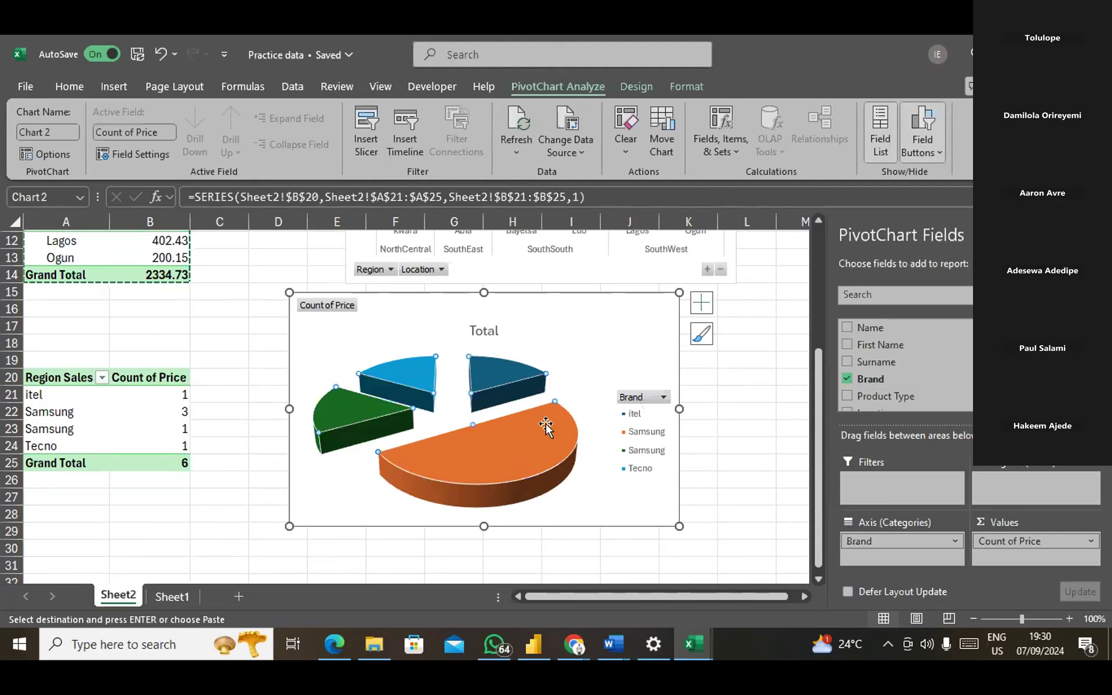
{"action": "key", "text": "ctrl+z"}
{"action": "left_click", "coordinate": [603, 387]}
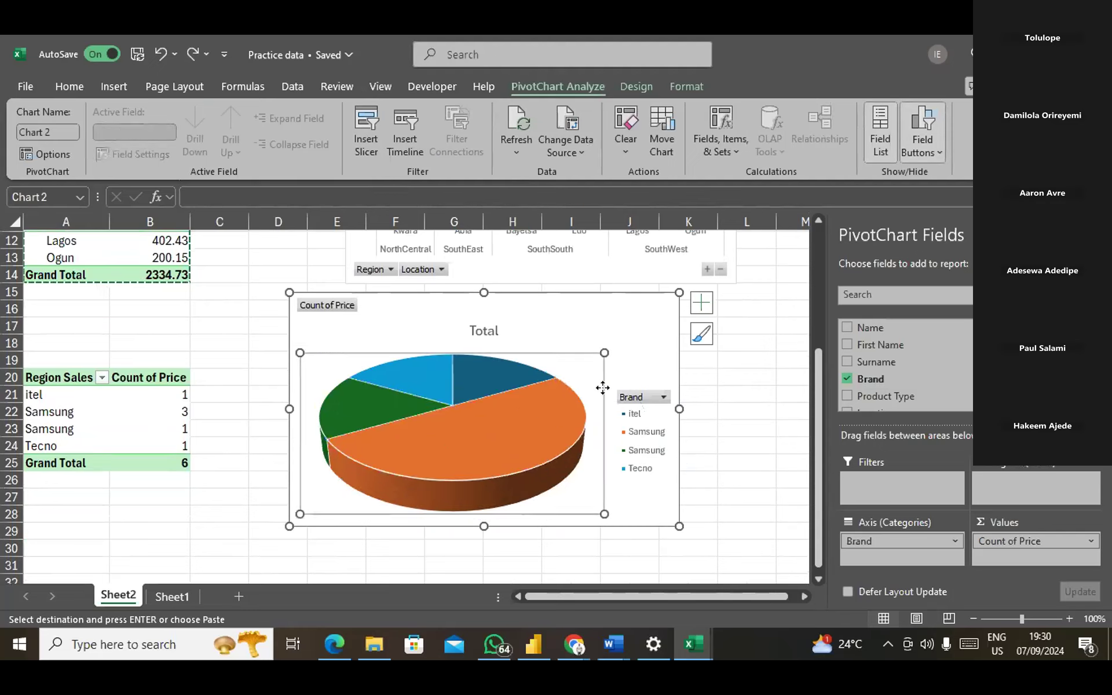
{"action": "left_click", "coordinate": [650, 359]}
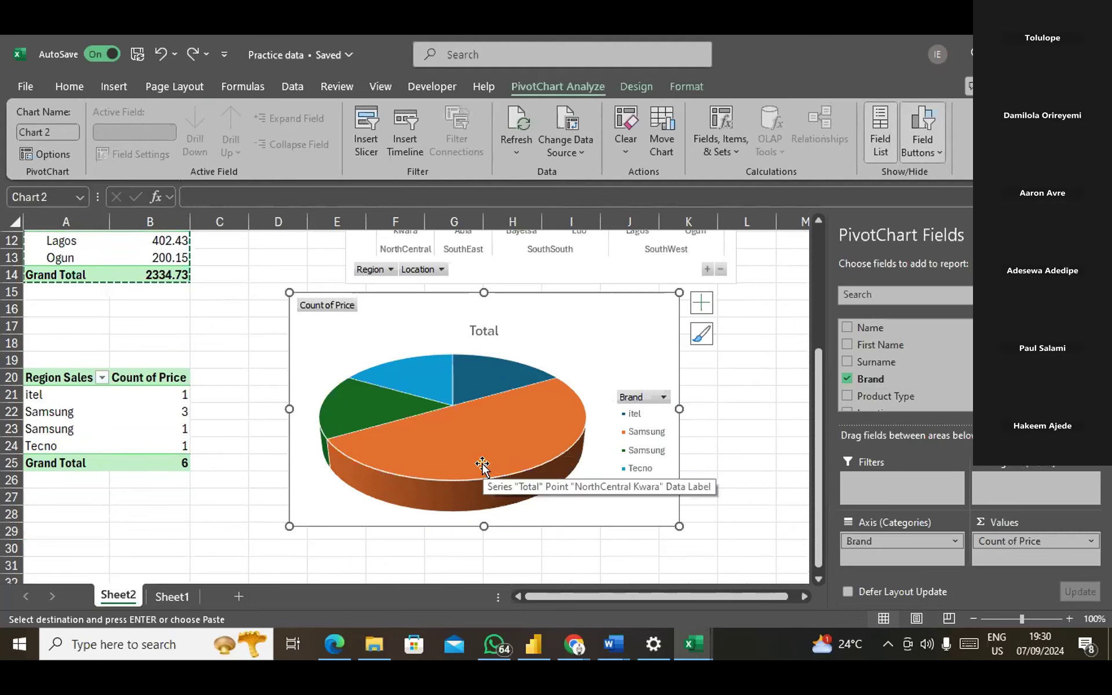
Add data labels to the slices of the 3-D pie chart.
{"action": "right_click", "coordinate": [448, 460]}
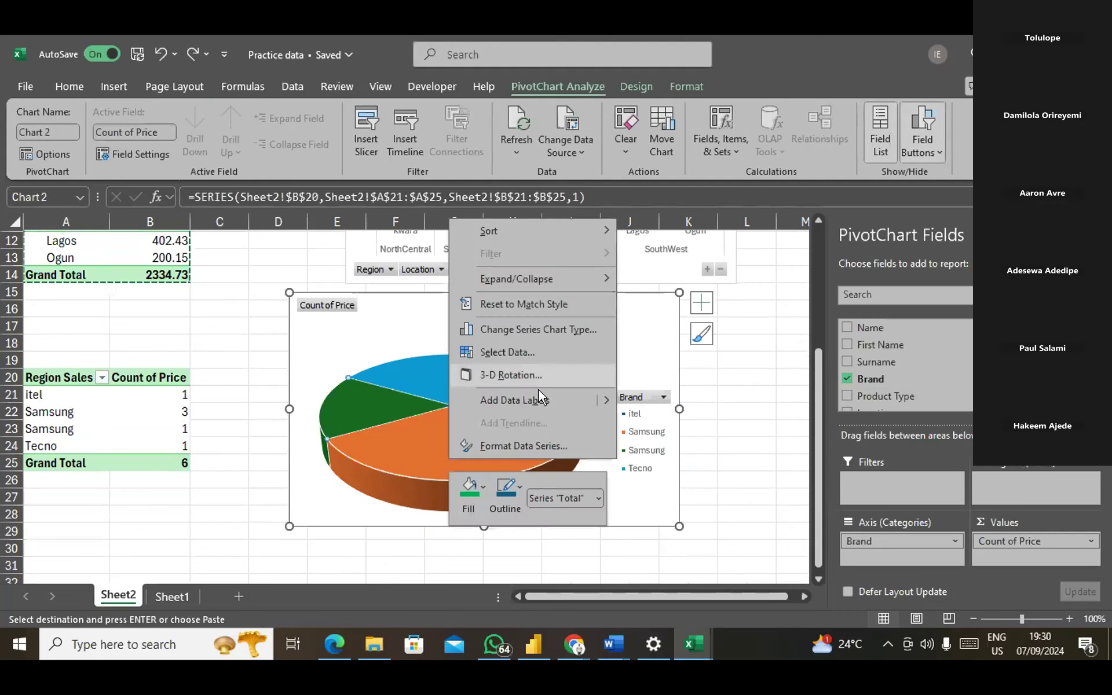
{"action": "mouse_move", "coordinate": [614, 403]}
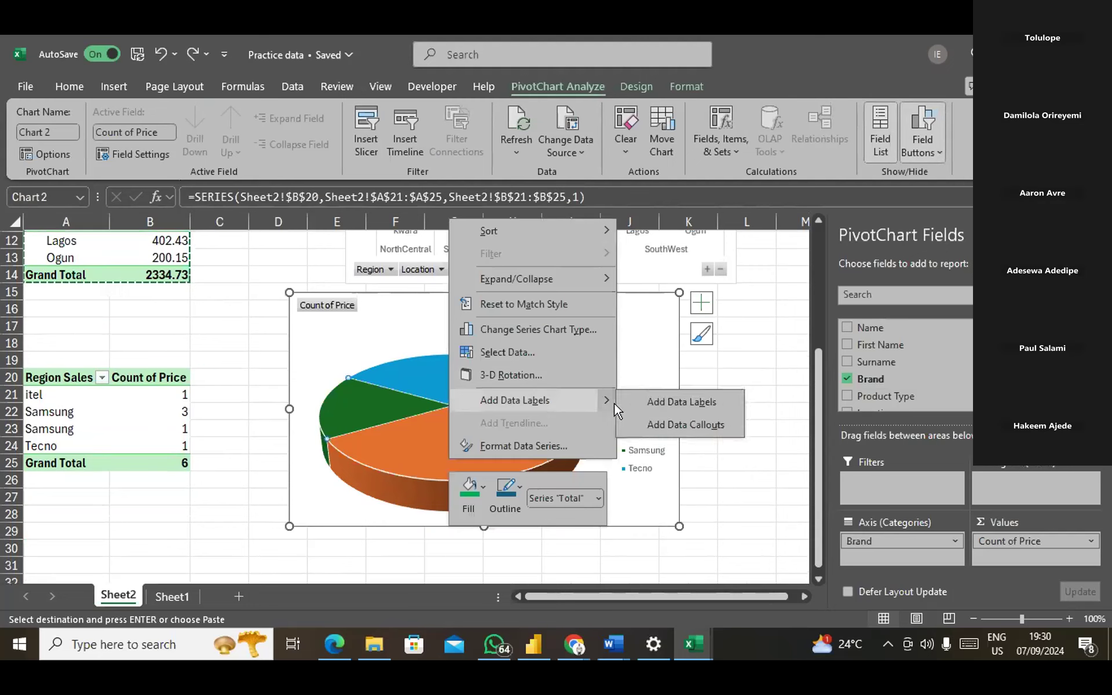
{"action": "left_click", "coordinate": [662, 405]}
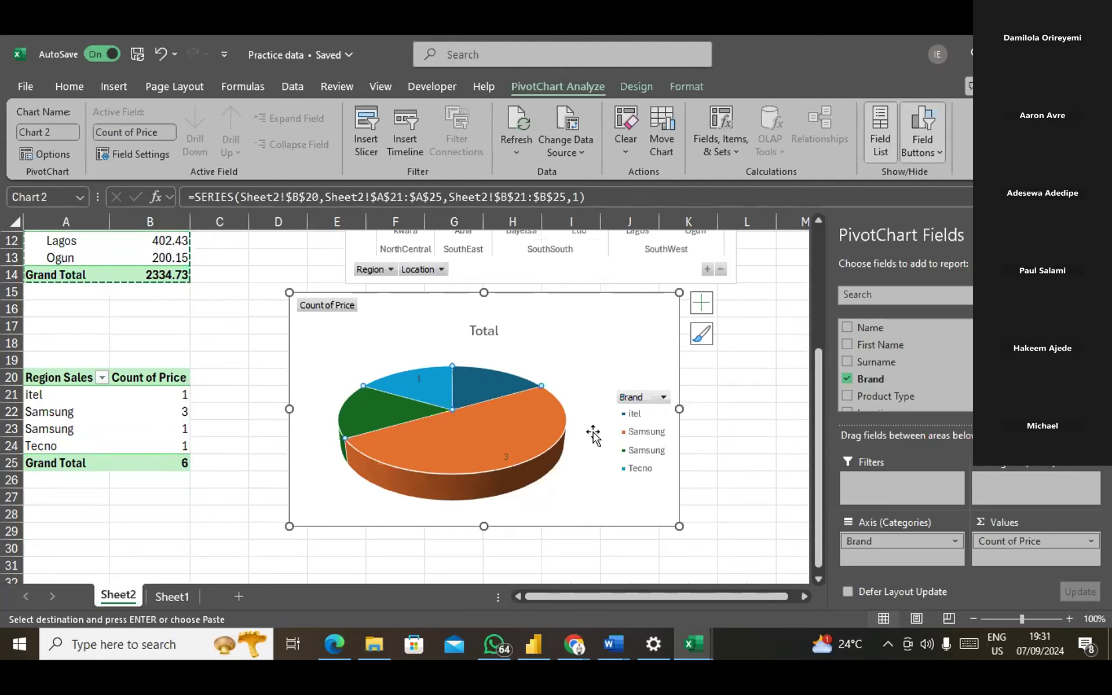
Format the pie chart's data labels as bold white text at font size 11.
{"action": "left_click", "coordinate": [502, 455]}
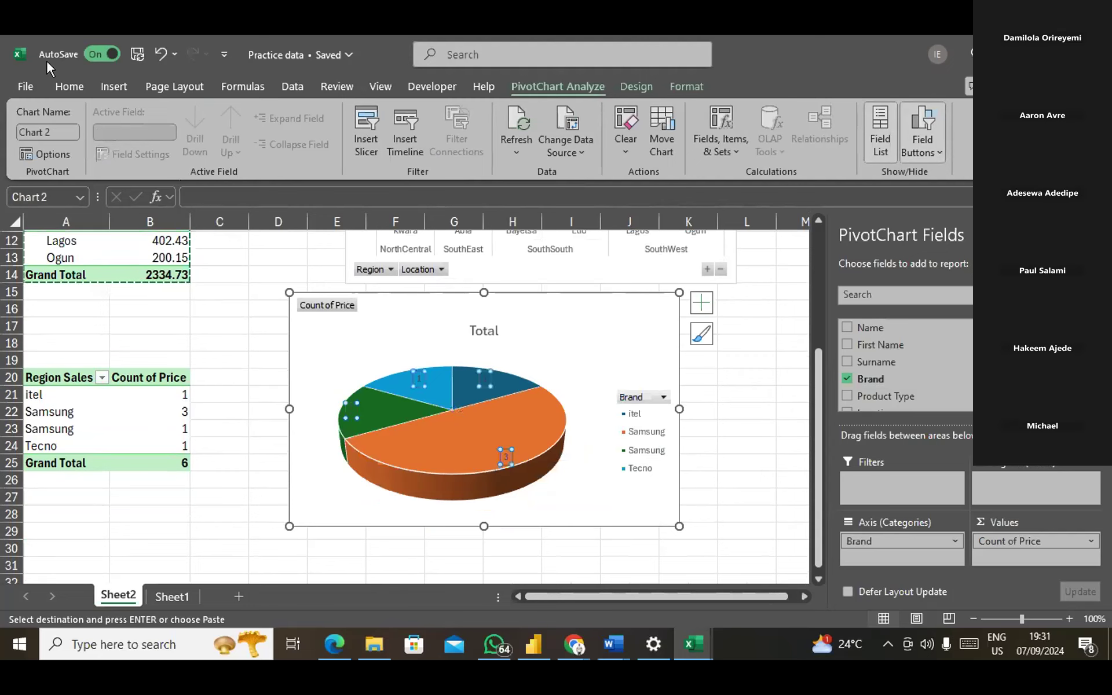
{"action": "left_click", "coordinate": [74, 86]}
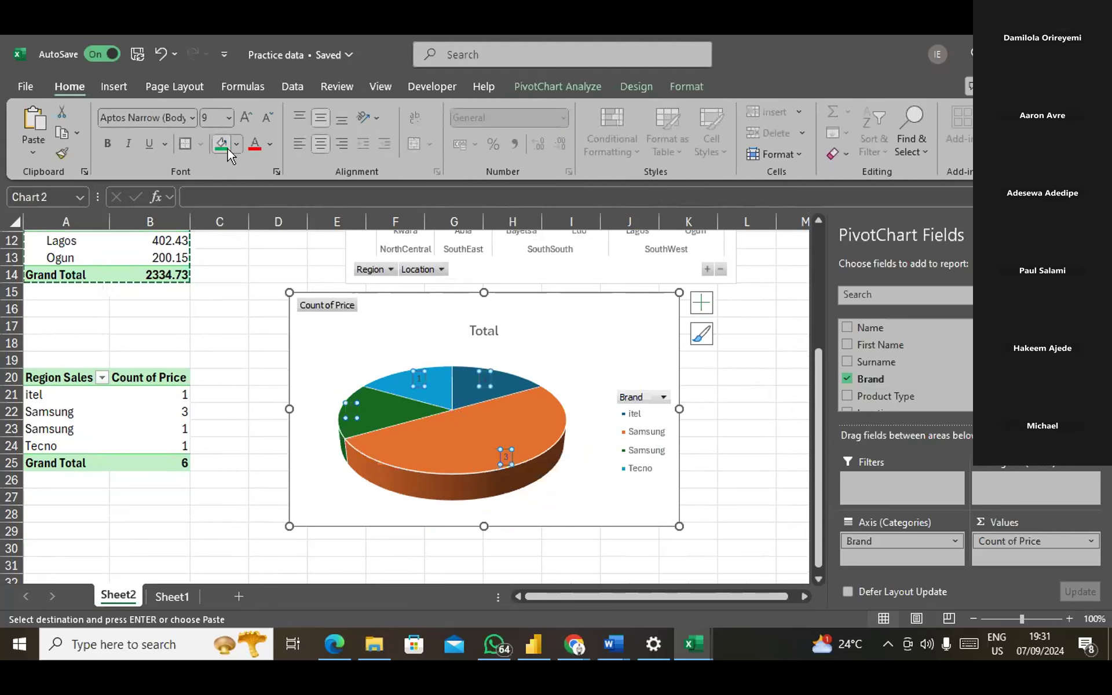
{"action": "left_click", "coordinate": [275, 145]}
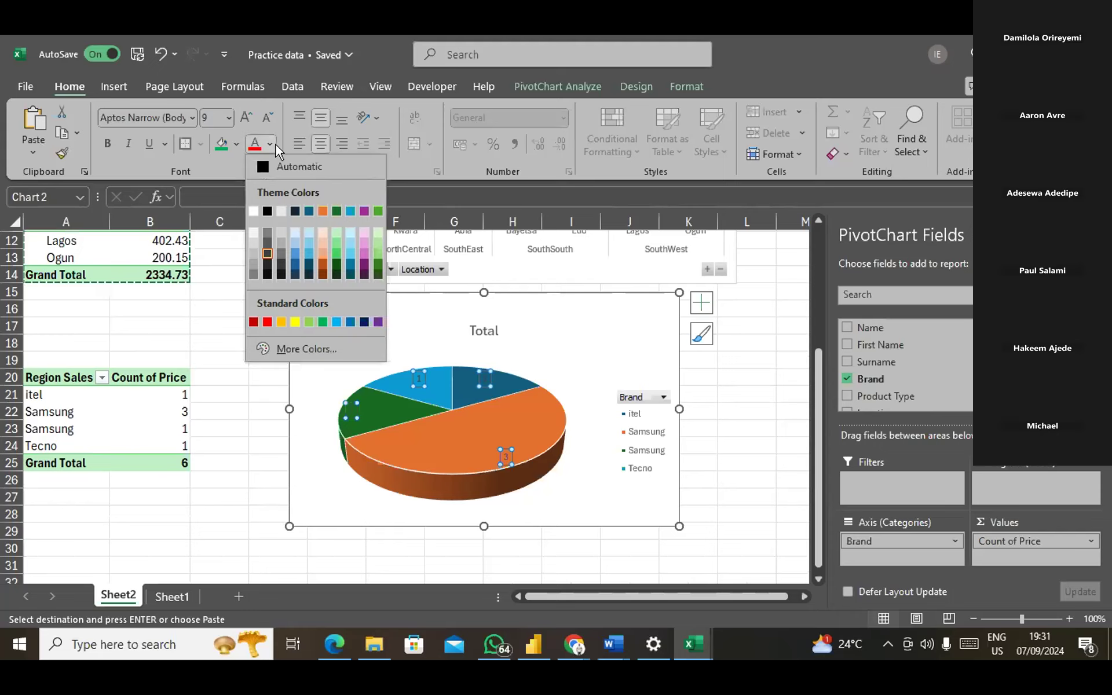
{"action": "left_click", "coordinate": [254, 211]}
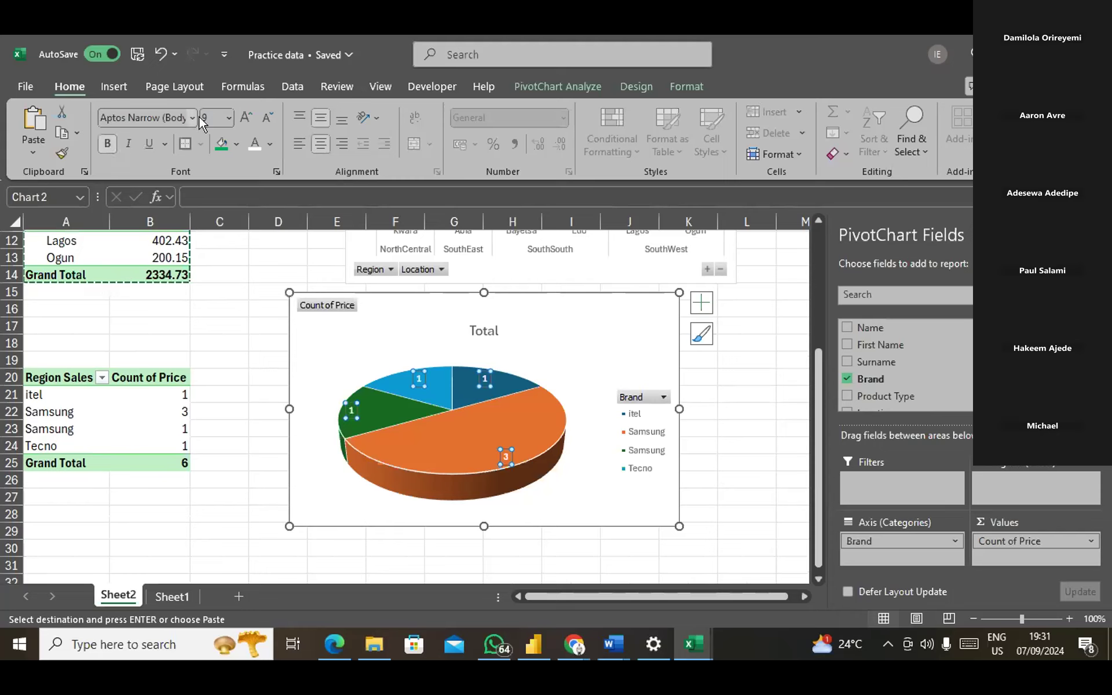
{"action": "left_click", "coordinate": [228, 119]}
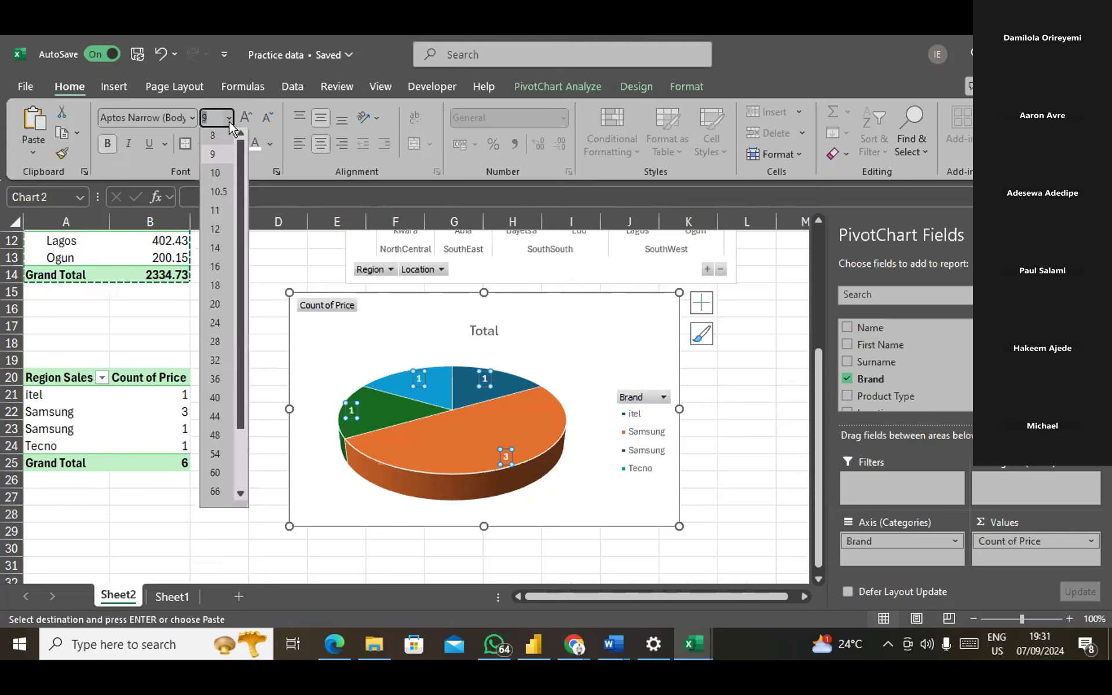
{"action": "left_click", "coordinate": [220, 214]}
{"action": "left_click", "coordinate": [562, 488]}
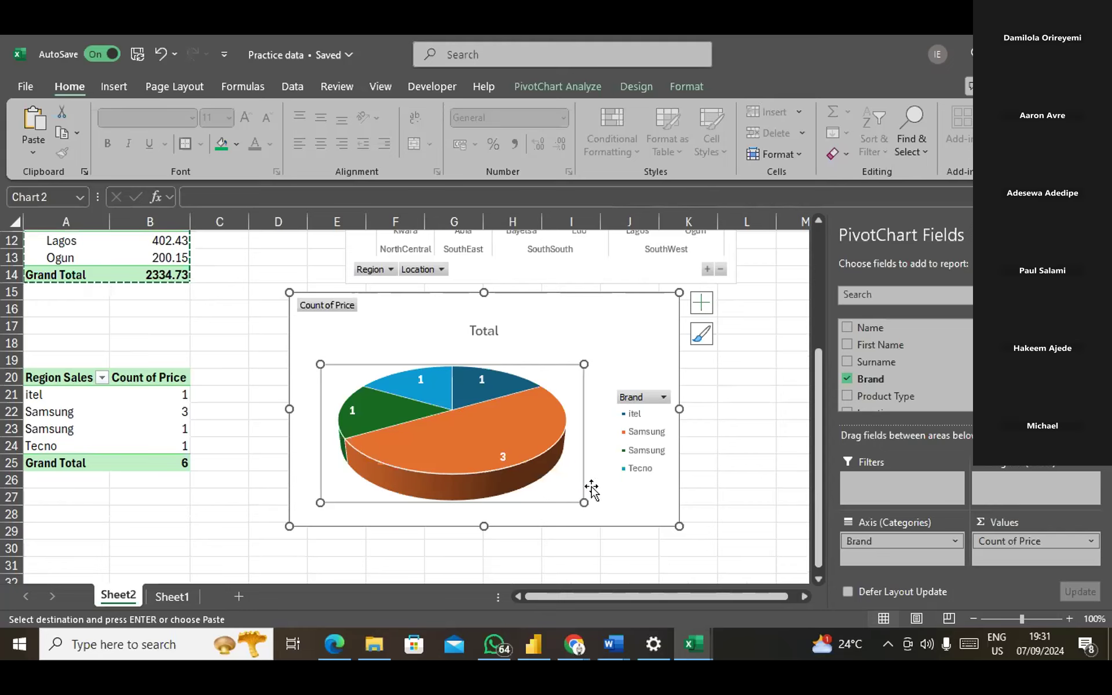
{"action": "left_click", "coordinate": [730, 432]}
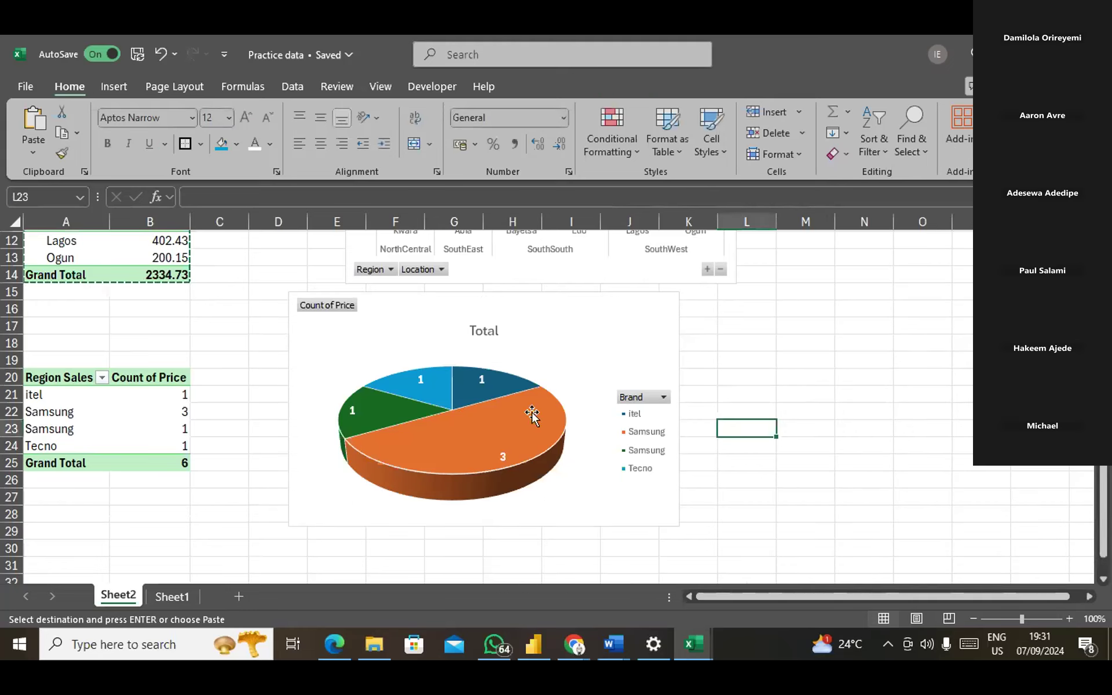
Start a new table beside the charts with the header Brands in P4 and Samsung, Iphone and Tecno in P5 to P7.
{"action": "scroll", "coordinate": [740, 391], "scroll_direction": "up", "scroll_amount": 4}
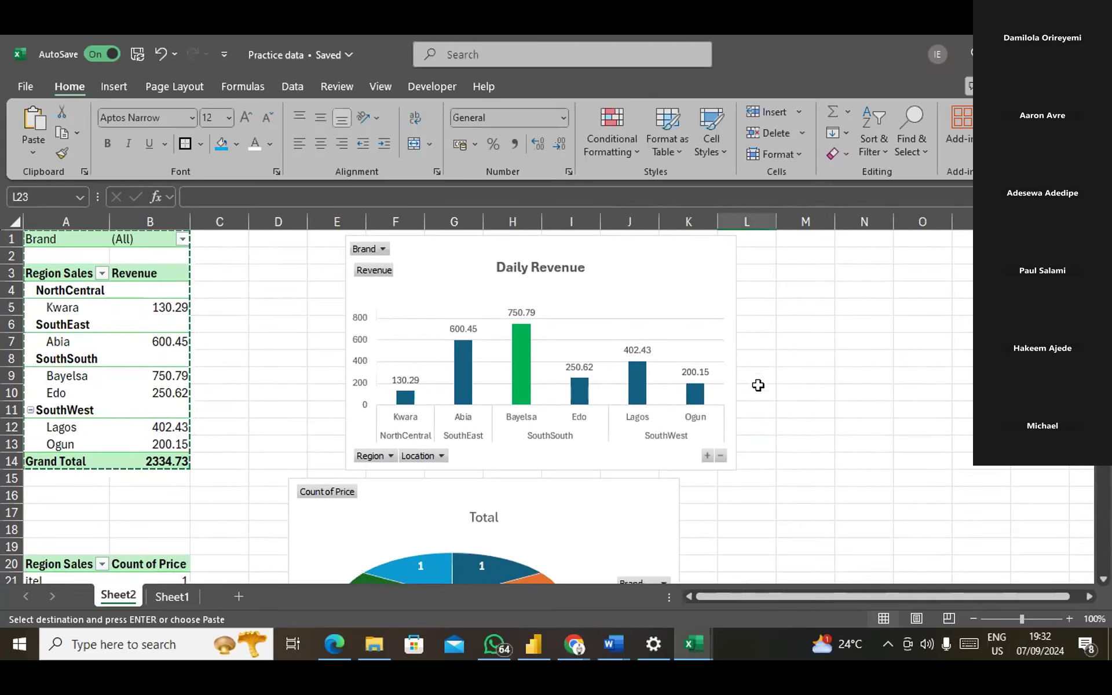
{"action": "scroll", "coordinate": [869, 374], "scroll_direction": "right", "scroll_amount": 3}
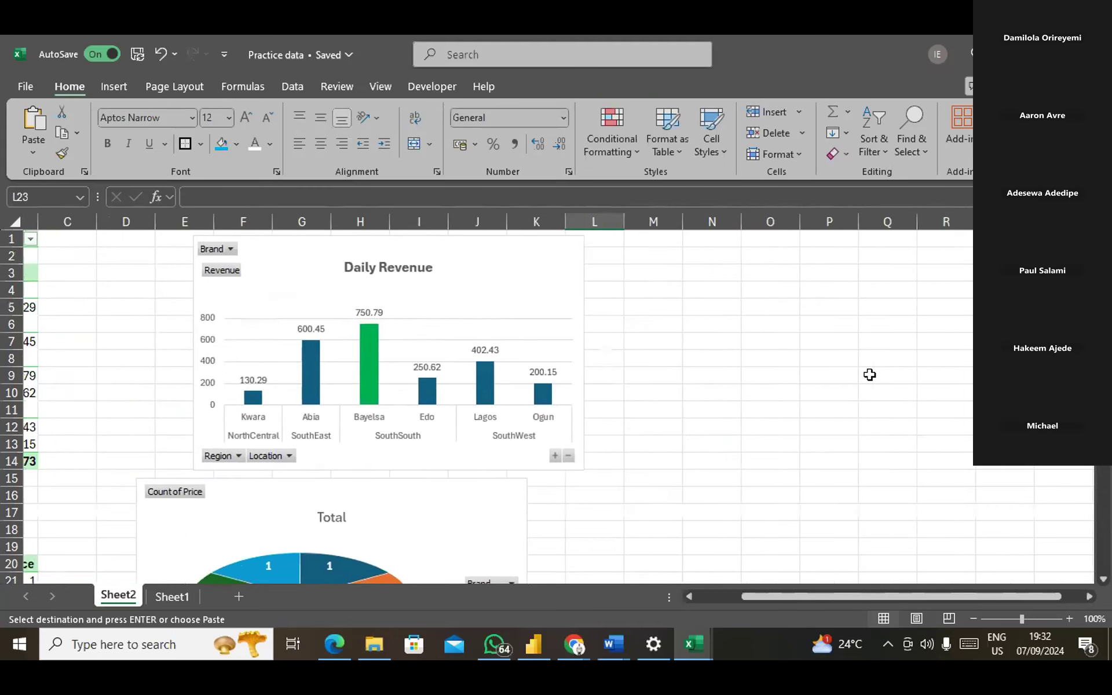
{"action": "left_click", "coordinate": [834, 288]}
{"action": "left_click", "coordinate": [826, 273]}
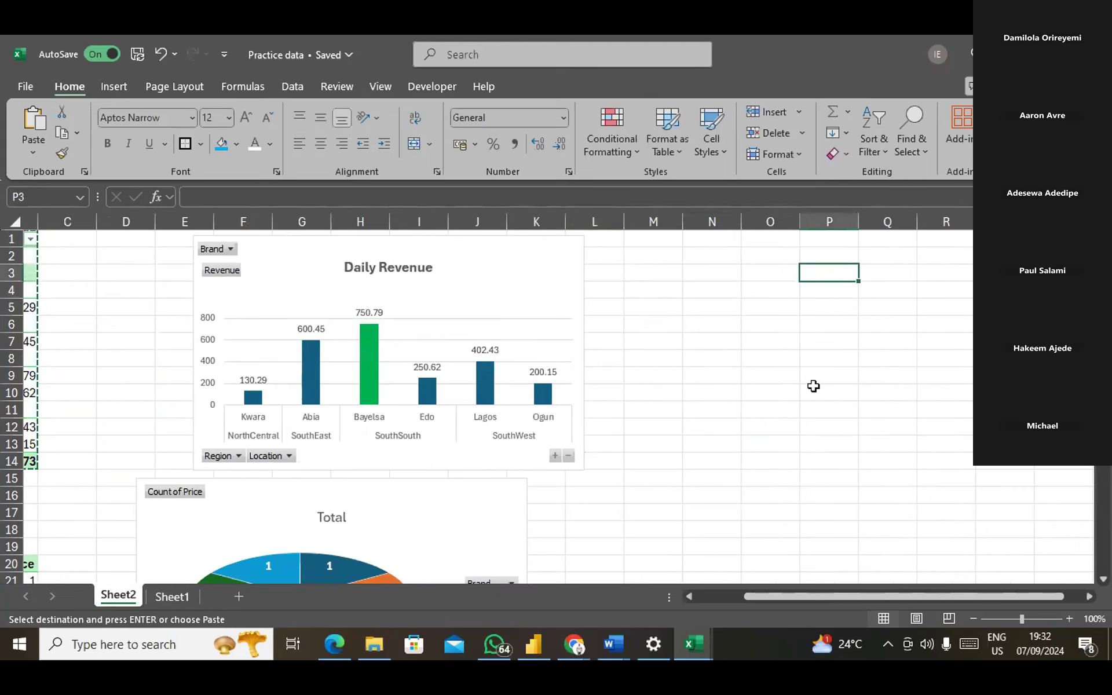
{"action": "left_click", "coordinate": [835, 292]}
{"action": "scroll", "coordinate": [834, 292], "scroll_direction": "right", "scroll_amount": 2}
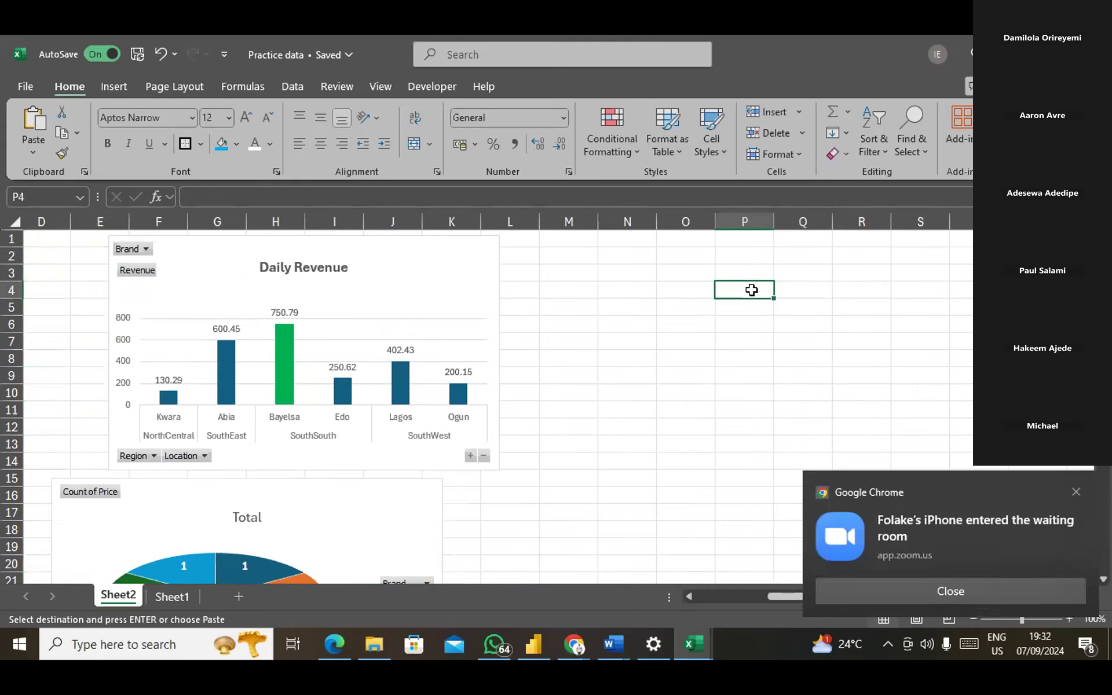
{"action": "left_click", "coordinate": [1076, 492]}
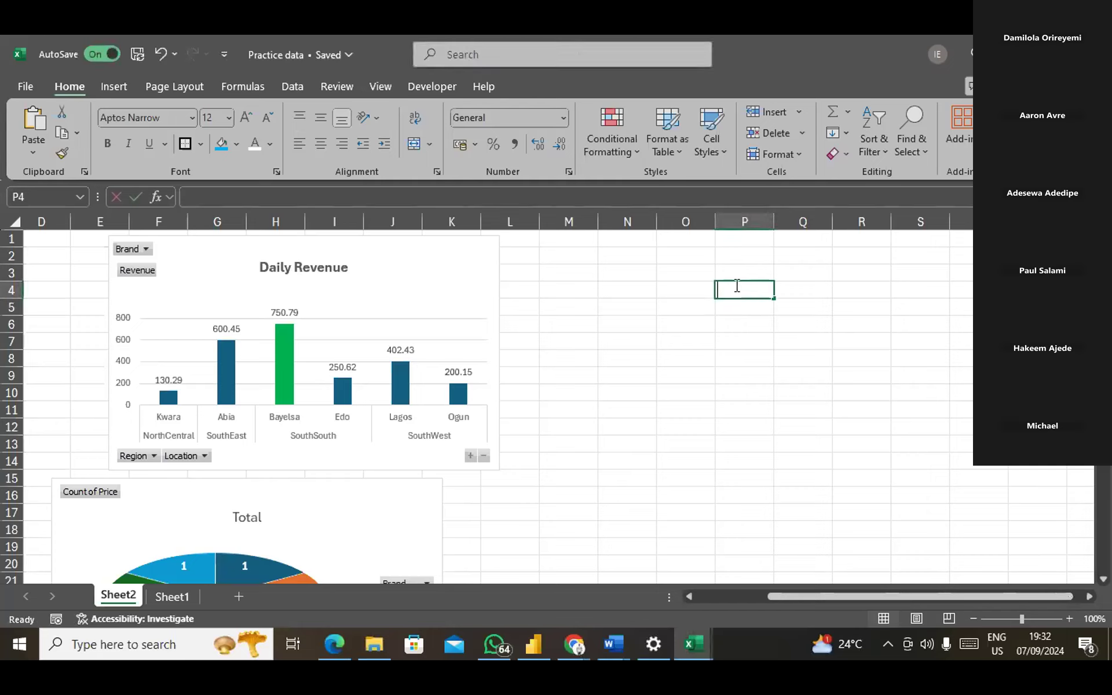
{"action": "type", "text": "Brands"}
{"action": "left_click", "coordinate": [742, 307]}
{"action": "type", "text": "Samsung"}
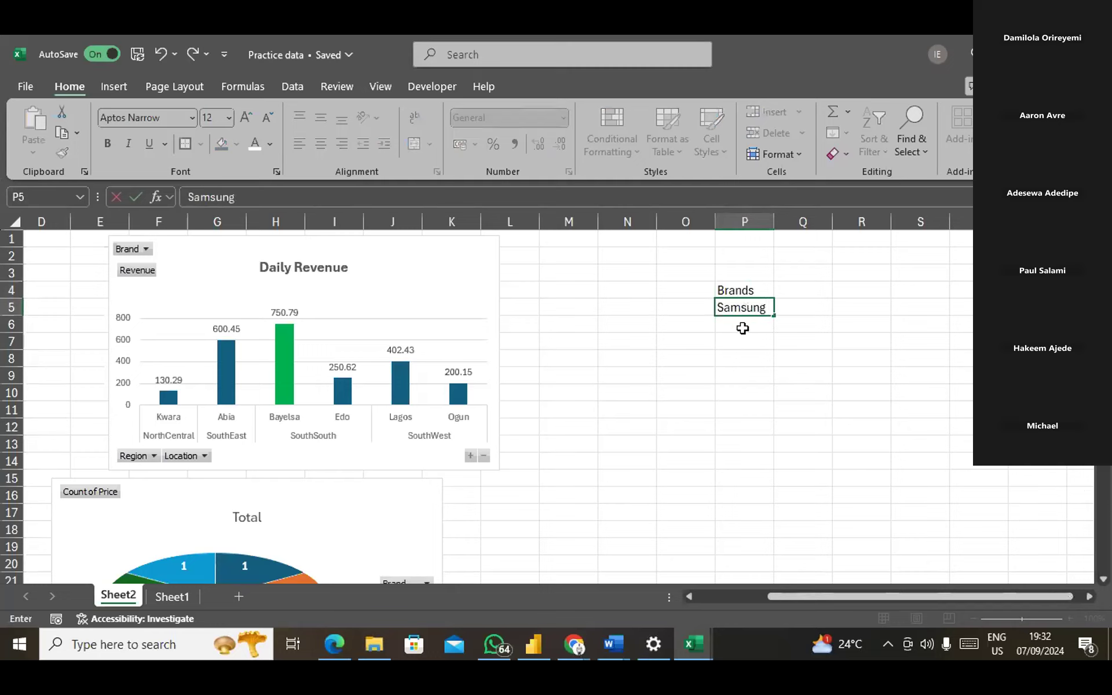
{"action": "left_click", "coordinate": [742, 329]}
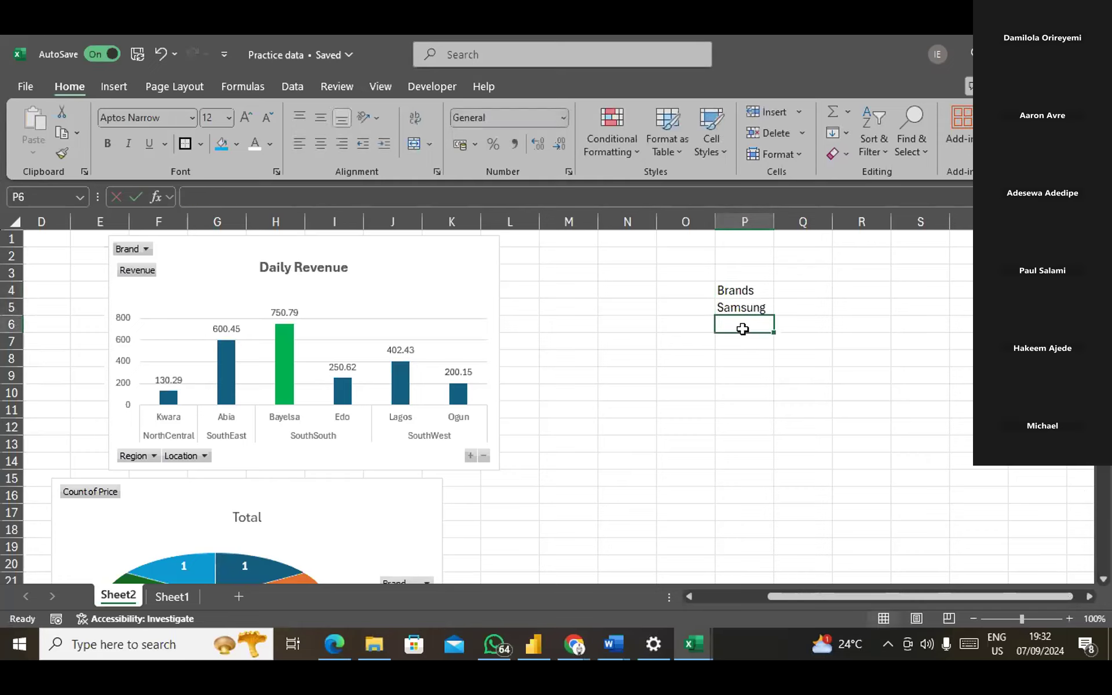
{"action": "type", "text": "I"}
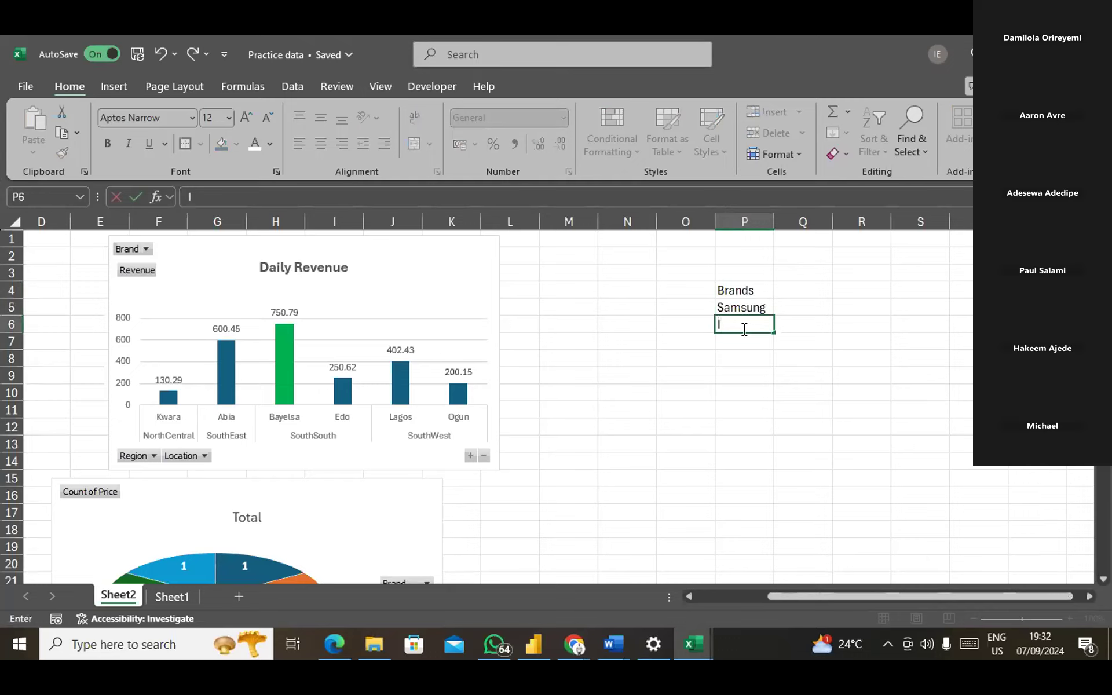
{"action": "type", "text": "Phone"}
{"action": "left_click", "coordinate": [738, 337]}
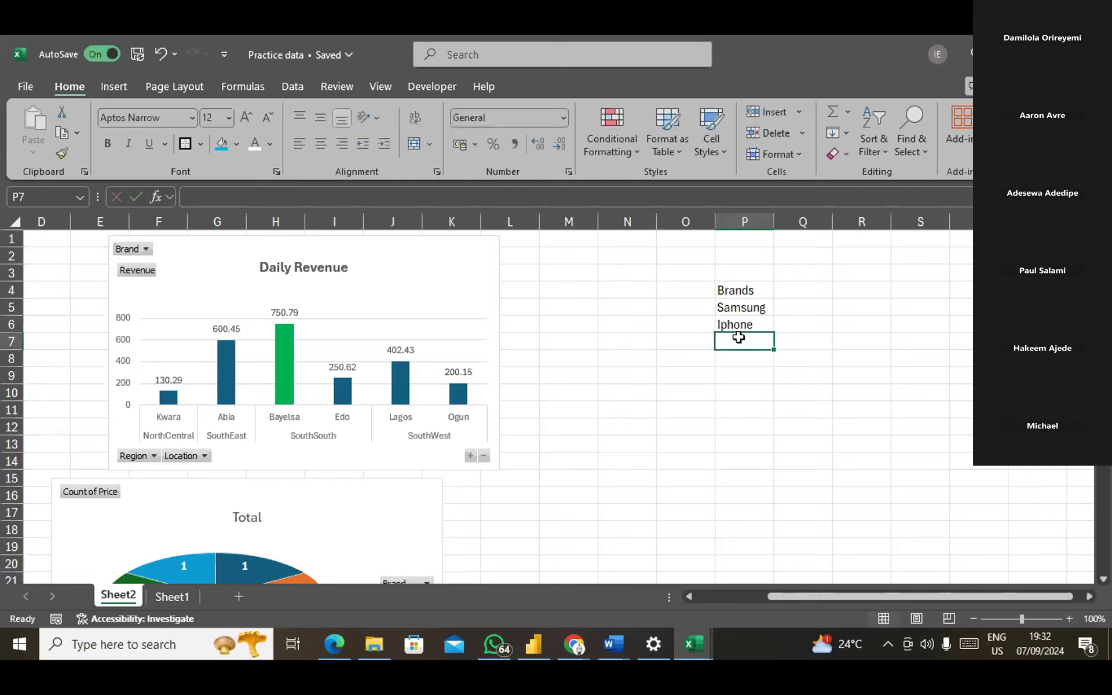
{"action": "type", "text": "Tecno"}
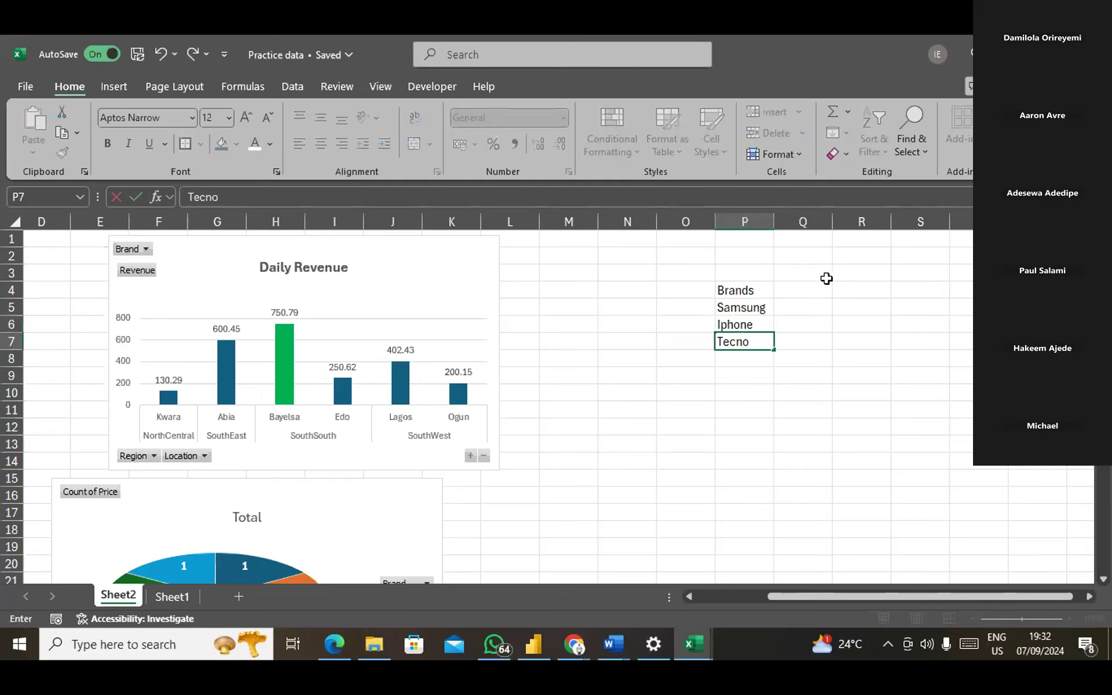
Enter Jan 24 in Q4 and fill the month headers across to Mar-24 in S4.
{"action": "left_click", "coordinate": [814, 301]}
{"action": "left_click", "coordinate": [802, 291]}
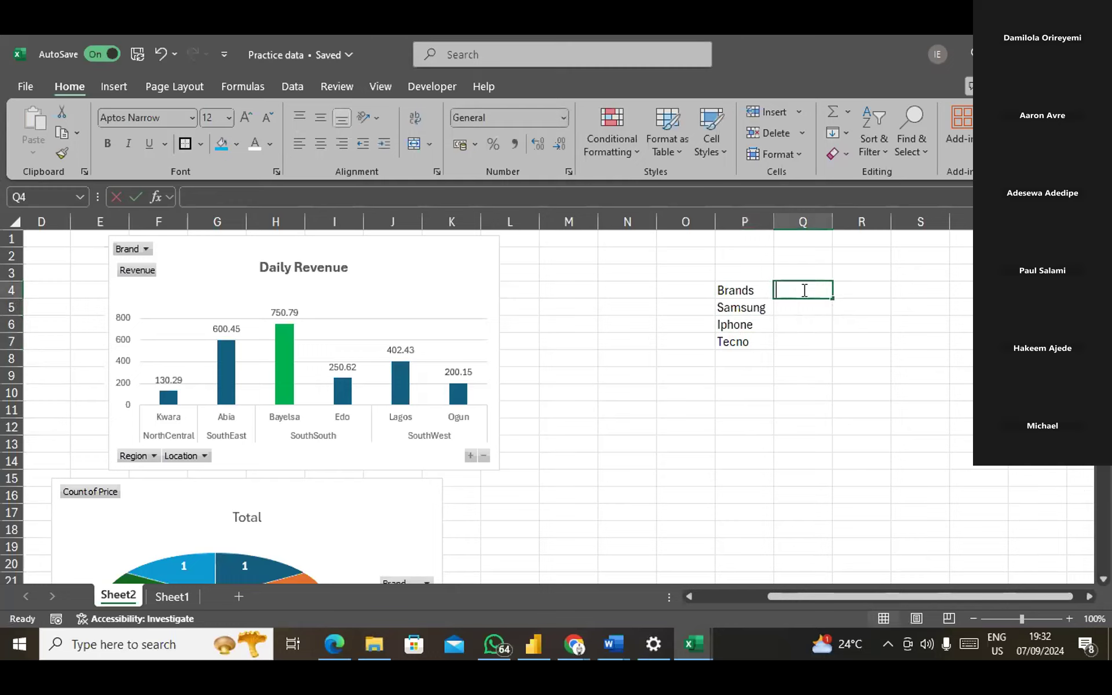
{"action": "type", "text": "Jan"}
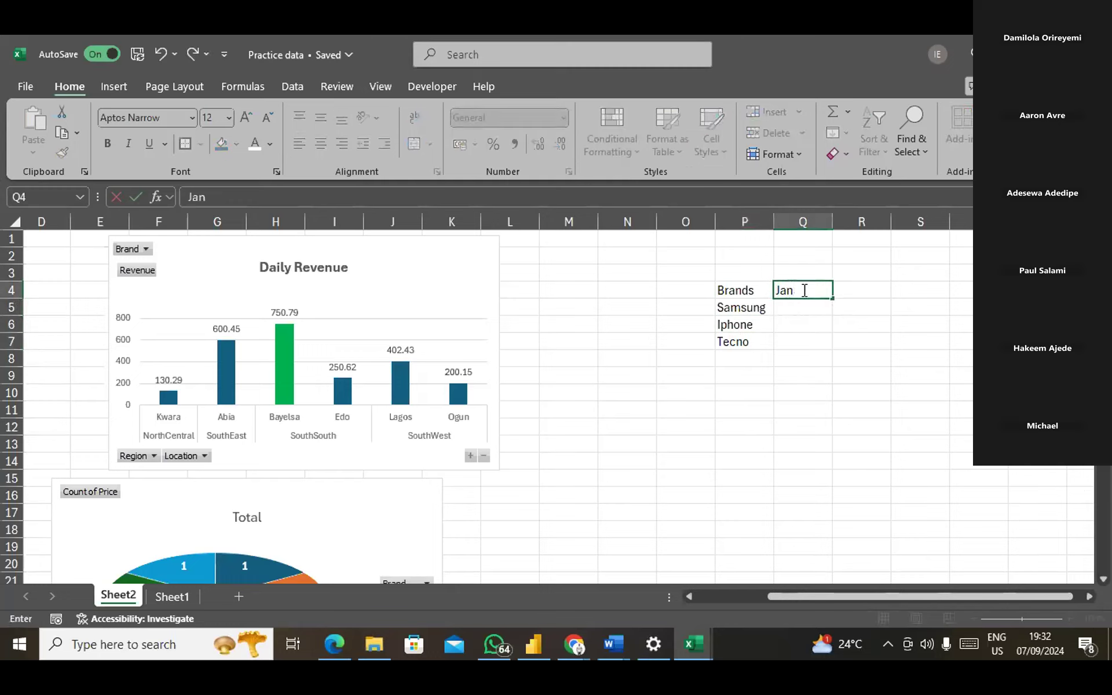
{"action": "type", "text": " 24"}
{"action": "key", "text": "Tab"}
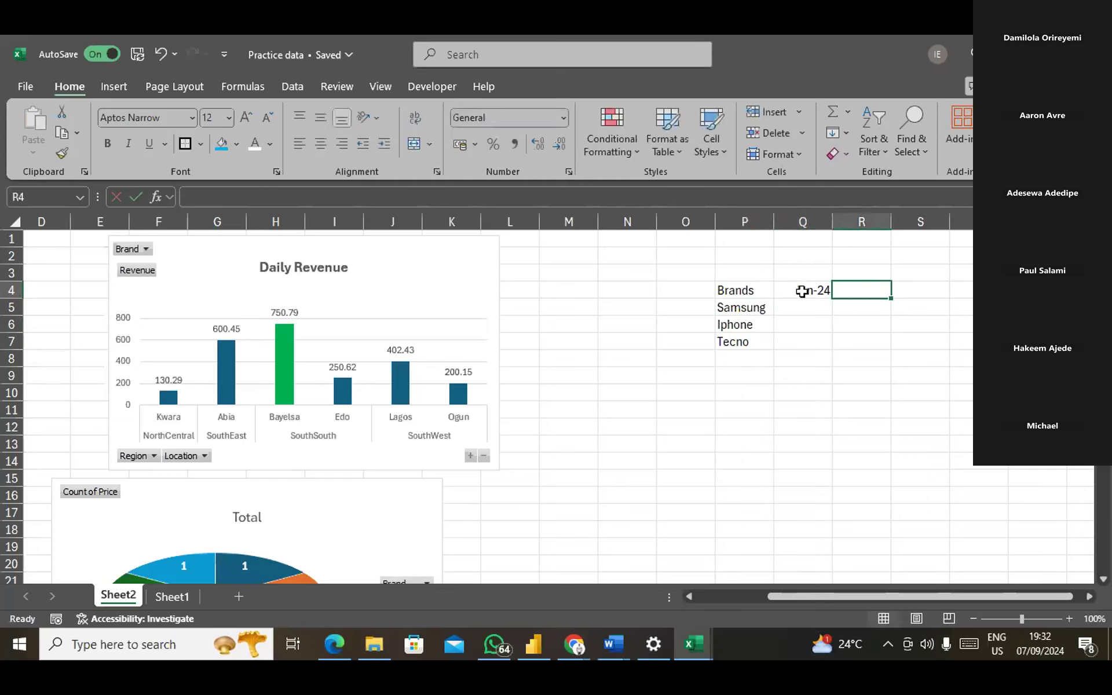
{"action": "left_click", "coordinate": [802, 292]}
{"action": "left_click_drag", "start_coordinate": [833, 298], "coordinate": [923, 296]}
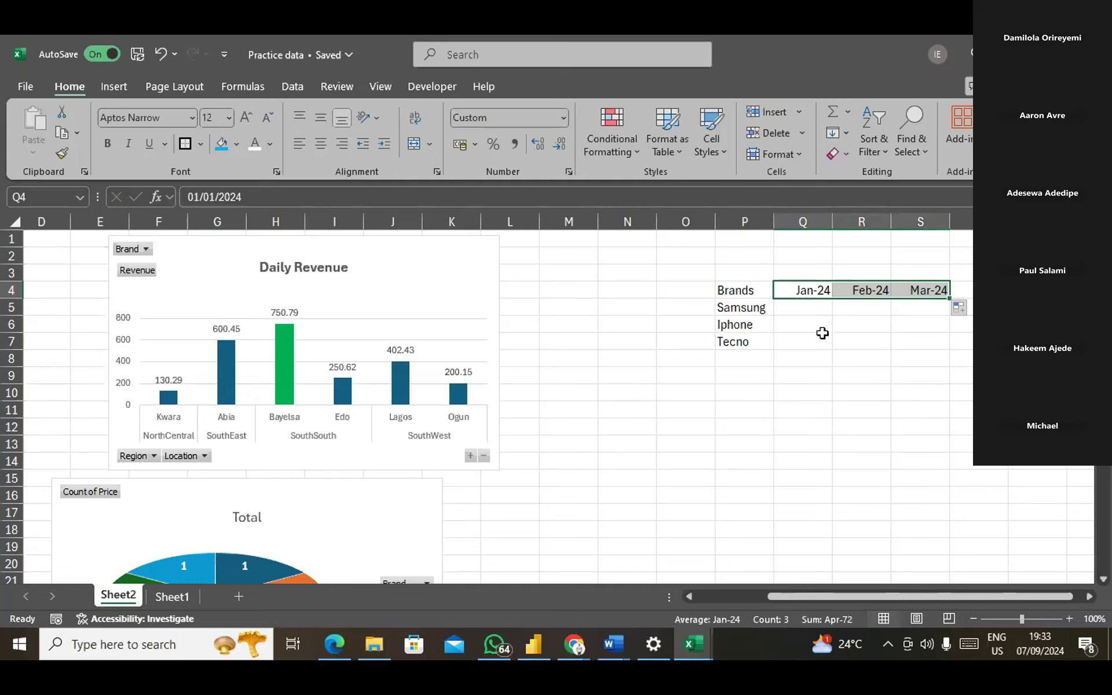
Fill the Samsung row with 4000 for January, 2500 for February and 6000 for March.
{"action": "left_click", "coordinate": [790, 309]}
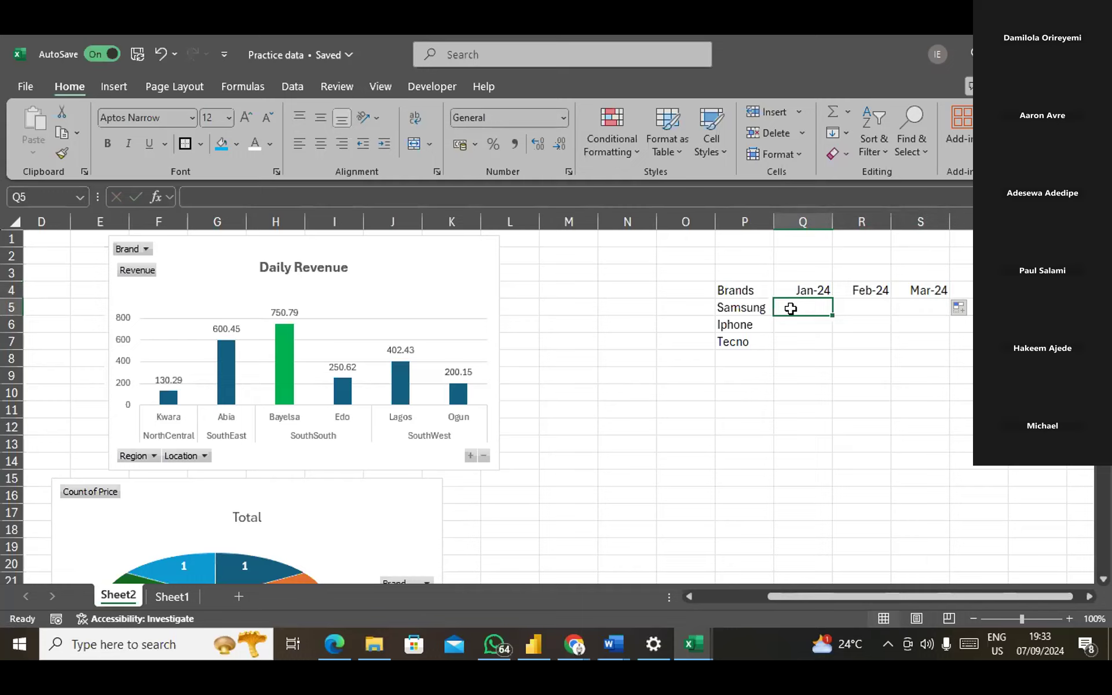
{"action": "type", "text": "4000"}
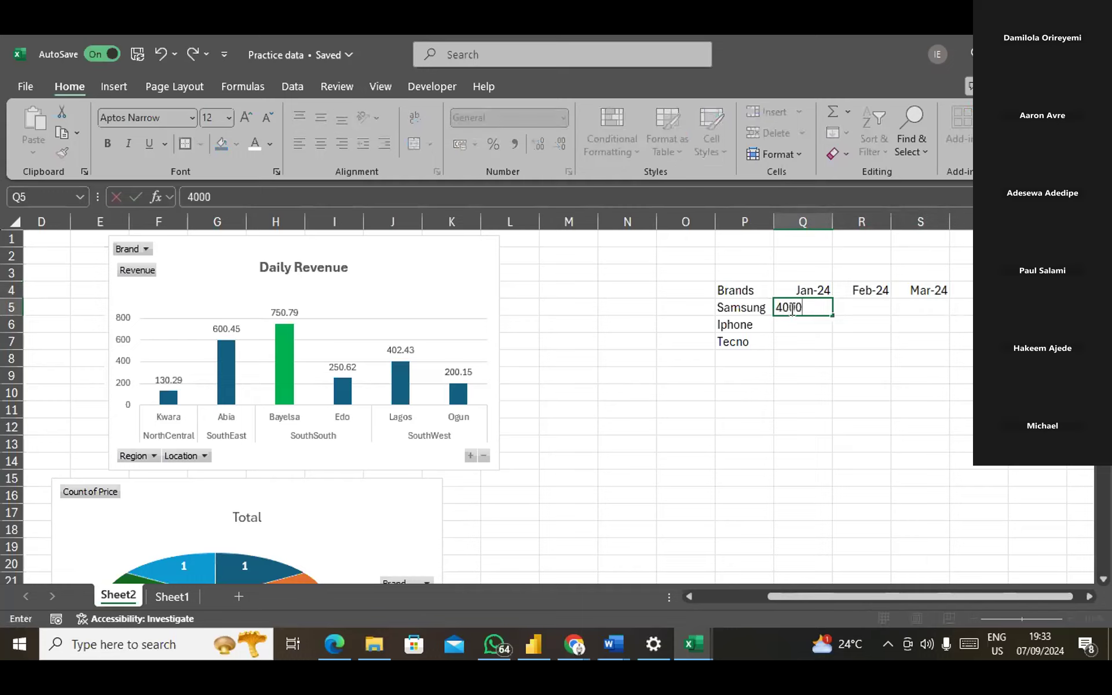
{"action": "key", "text": "Tab"}
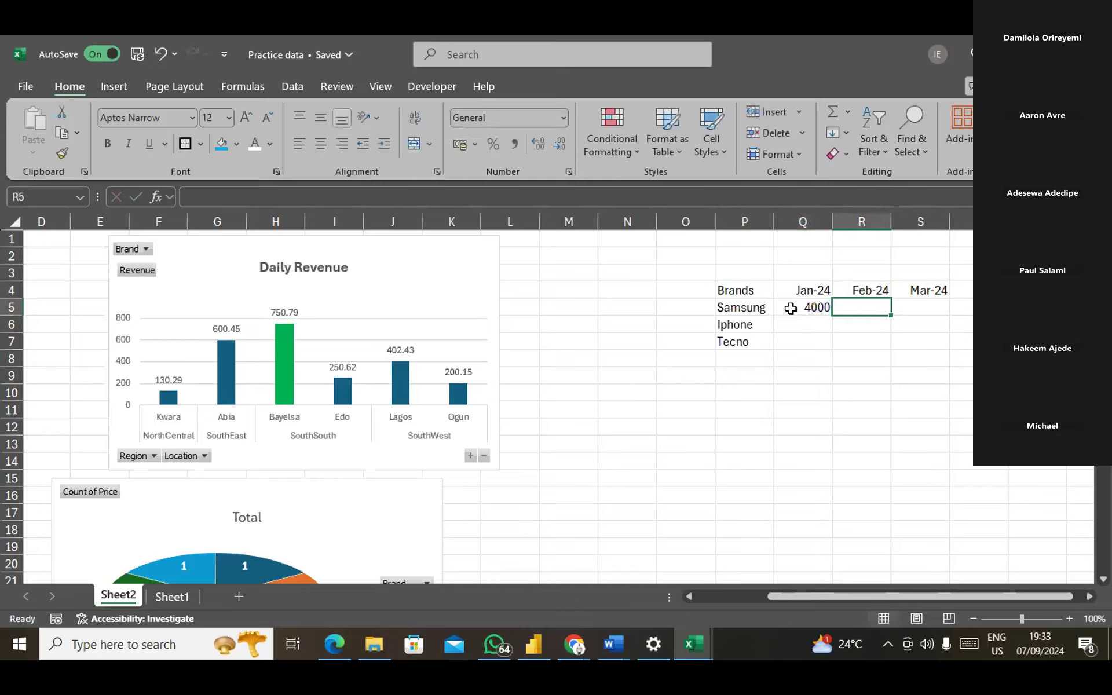
{"action": "type", "text": "2500"}
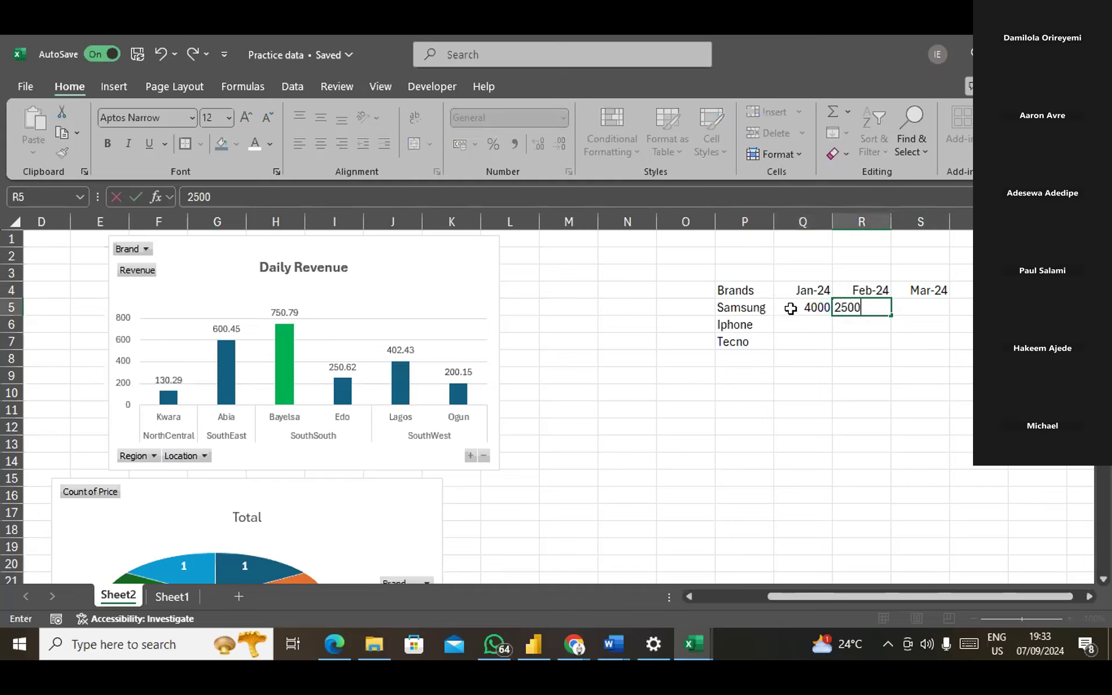
{"action": "key", "text": "Tab"}
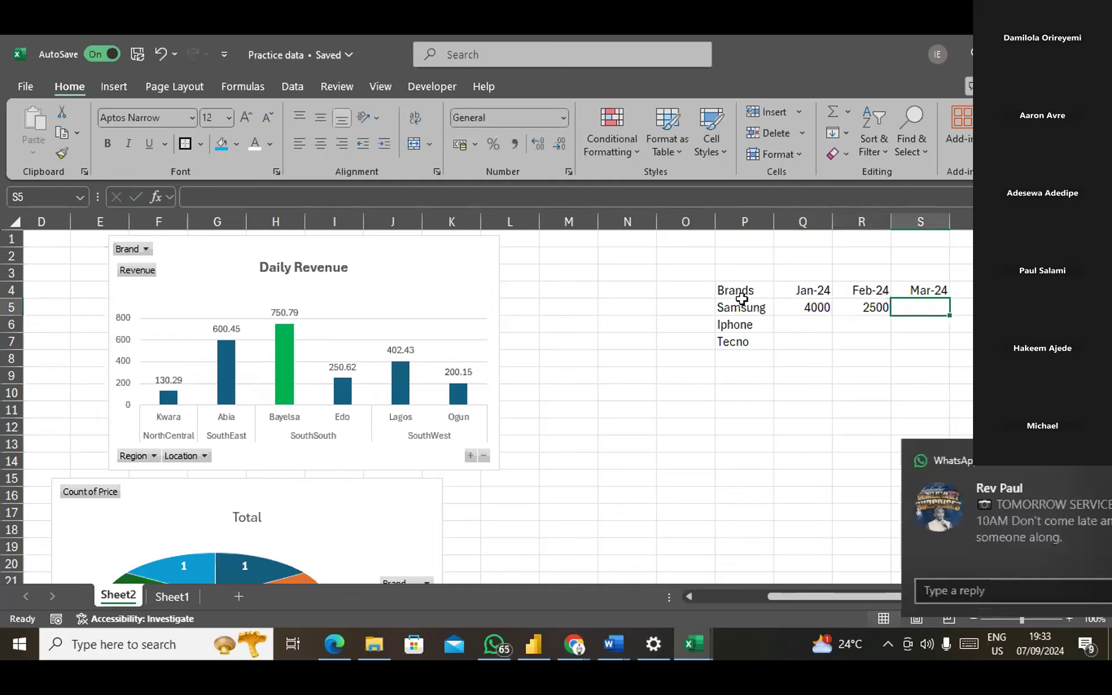
{"action": "left_click", "coordinate": [1079, 467]}
{"action": "left_click", "coordinate": [915, 311]}
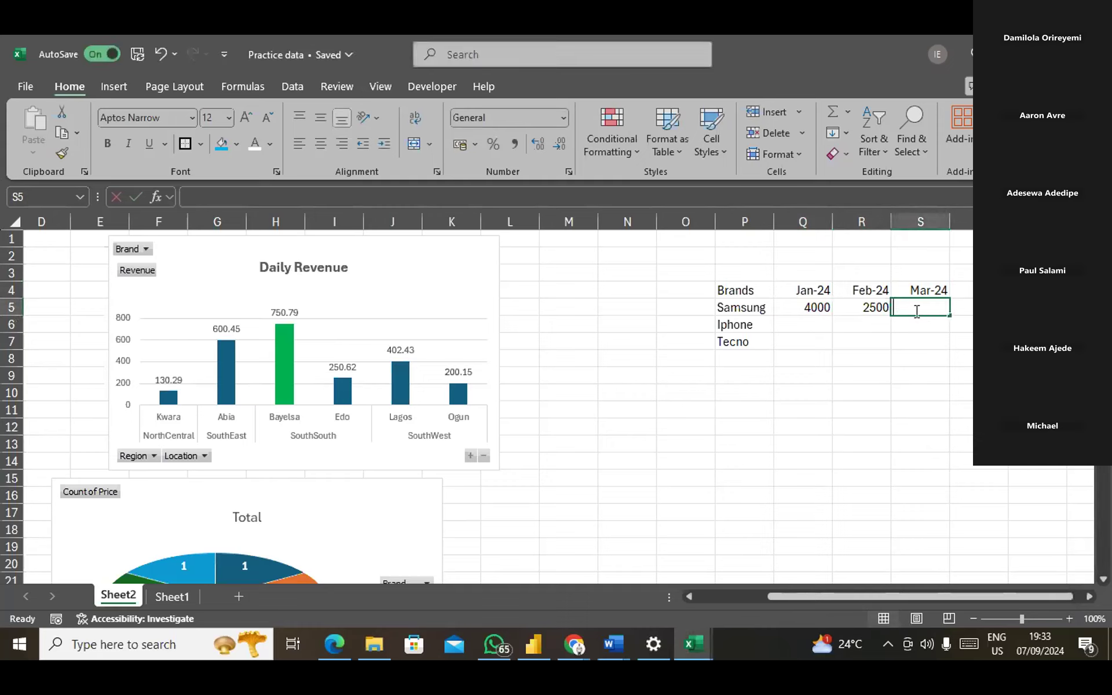
{"action": "type", "text": "600"}
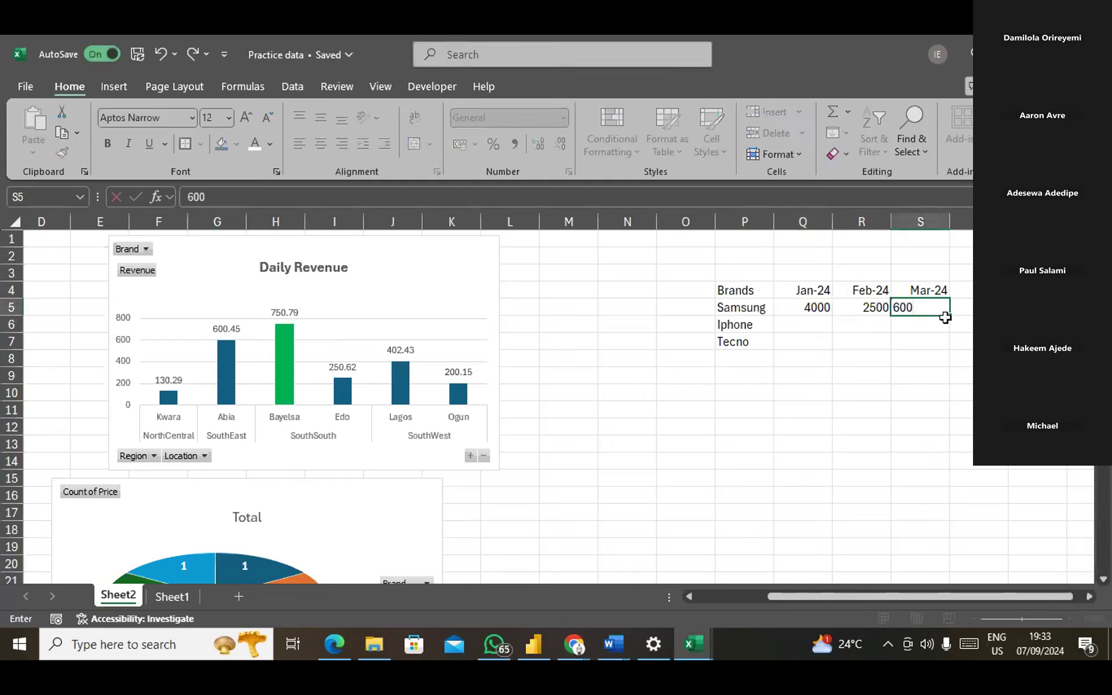
{"action": "type", "text": "0"}
Fill the Iphone row with 1500 for January, 3800 for February and 1800 for March.
{"action": "left_click", "coordinate": [794, 328]}
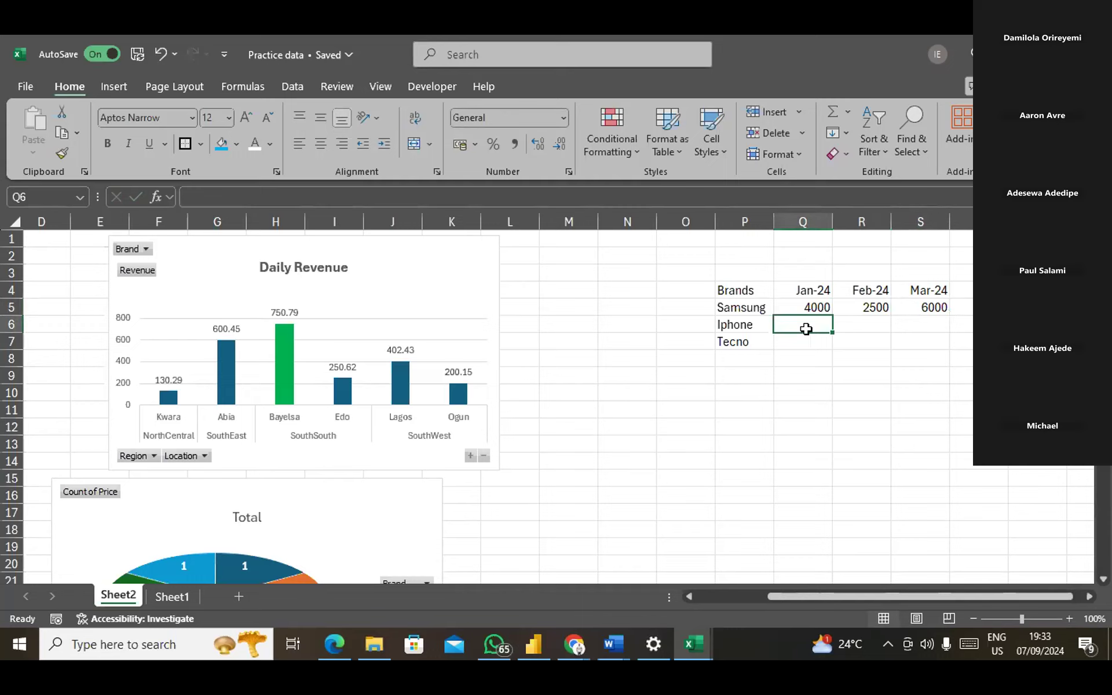
{"action": "type", "text": "1500"}
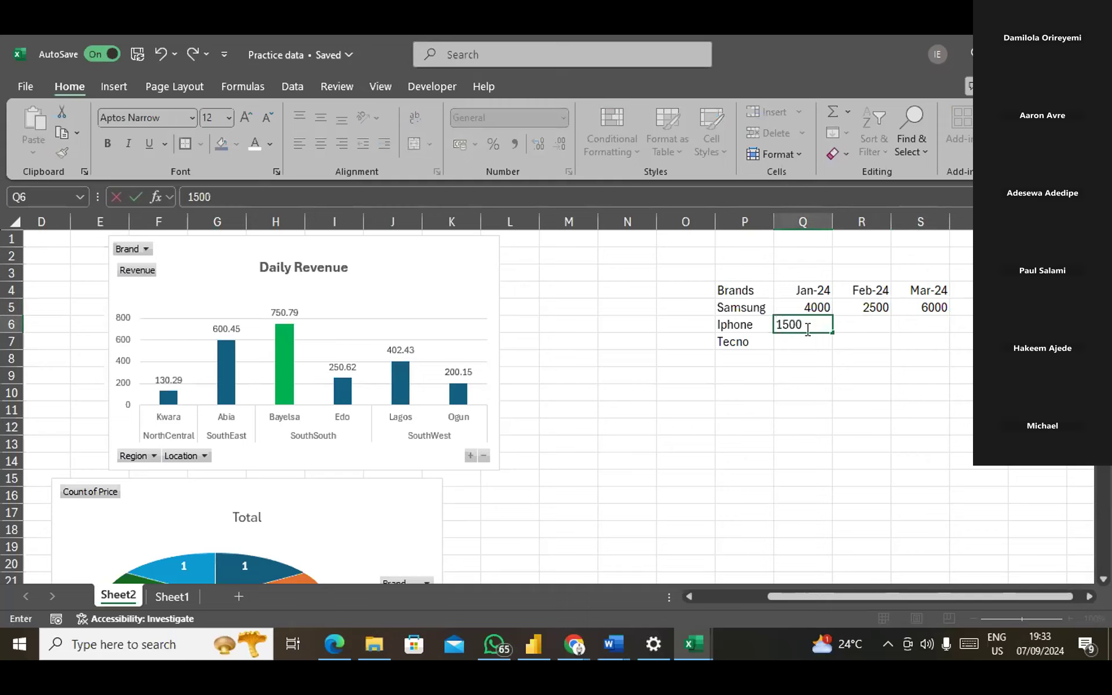
{"action": "key", "text": "Tab"}
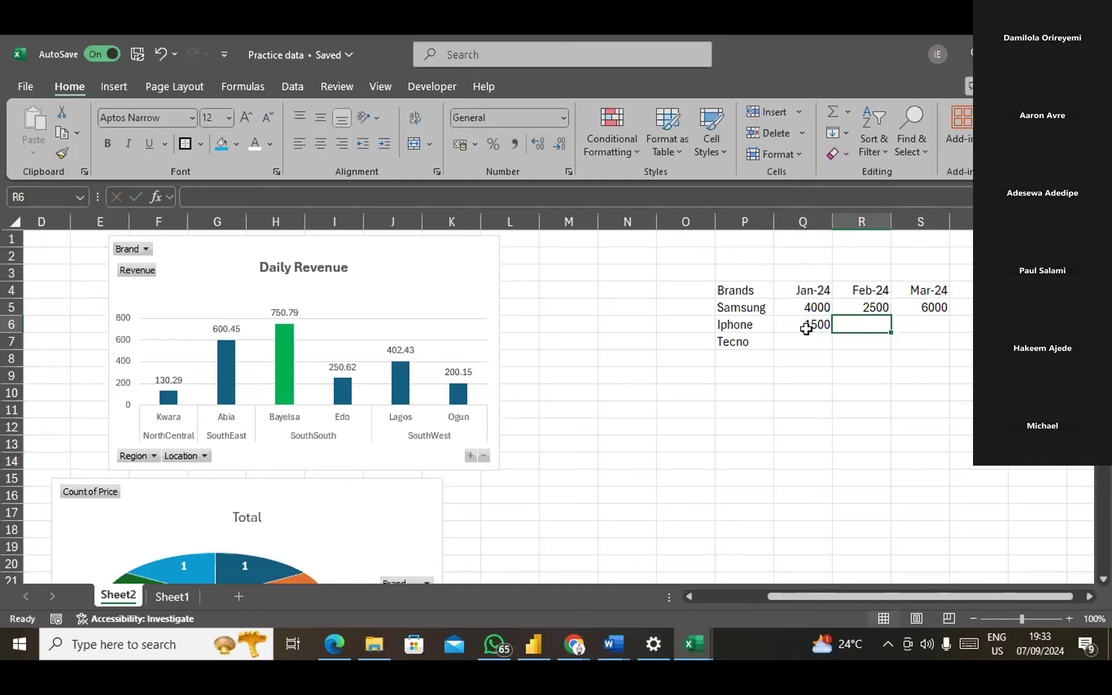
{"action": "type", "text": "3800"}
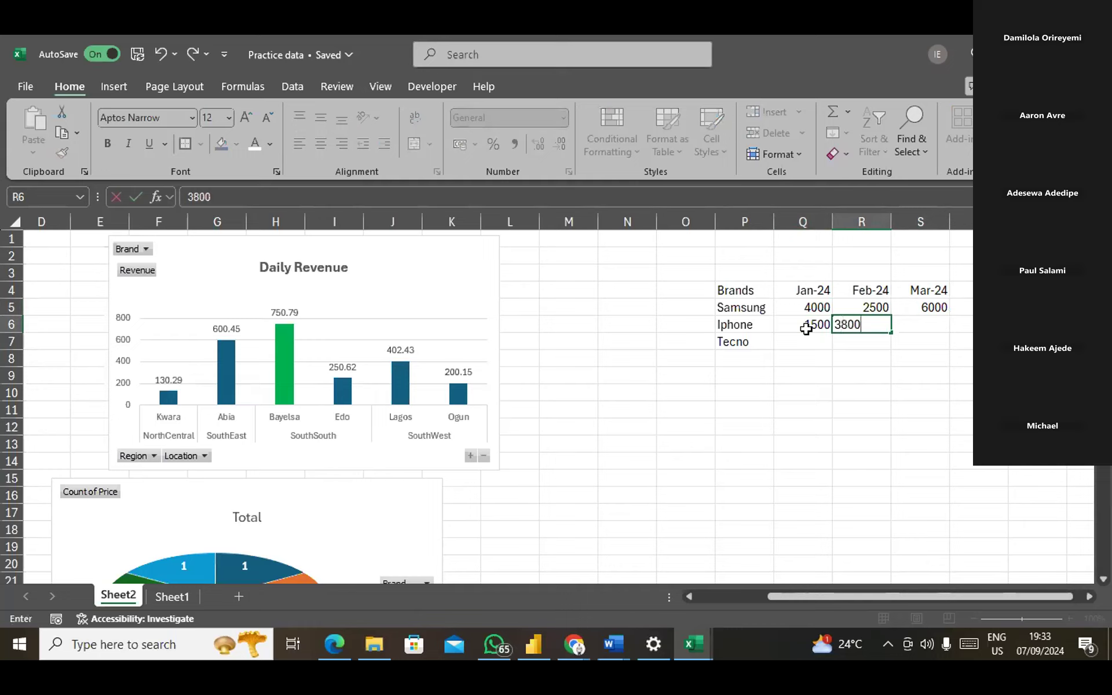
{"action": "key", "text": "Tab"}
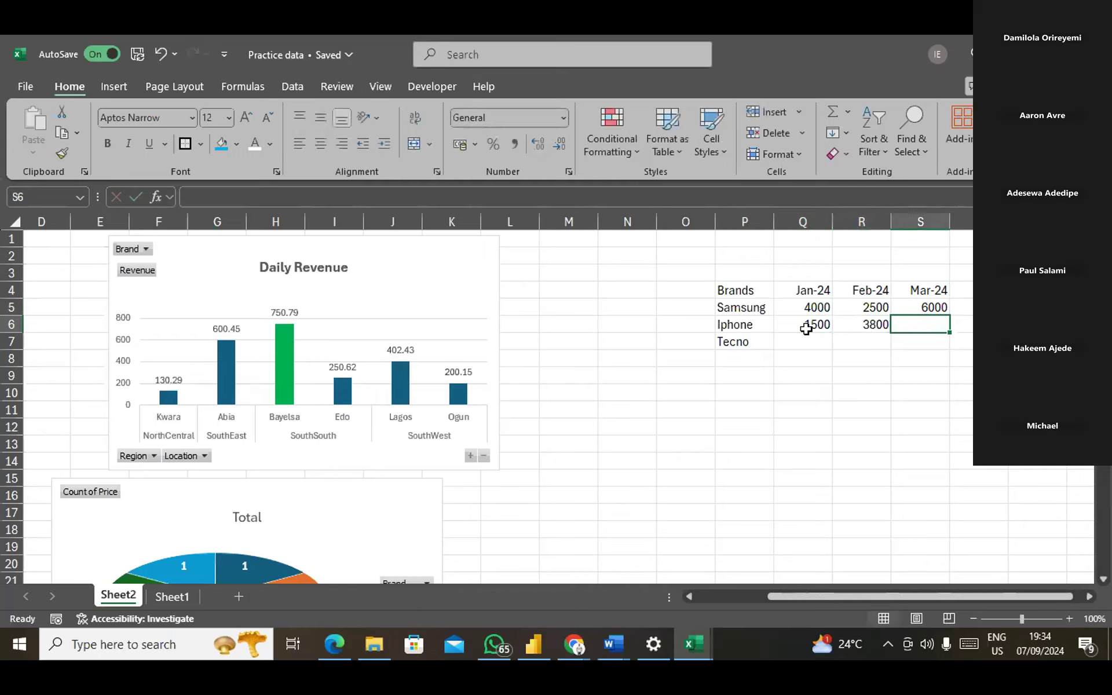
{"action": "type", "text": "8"}
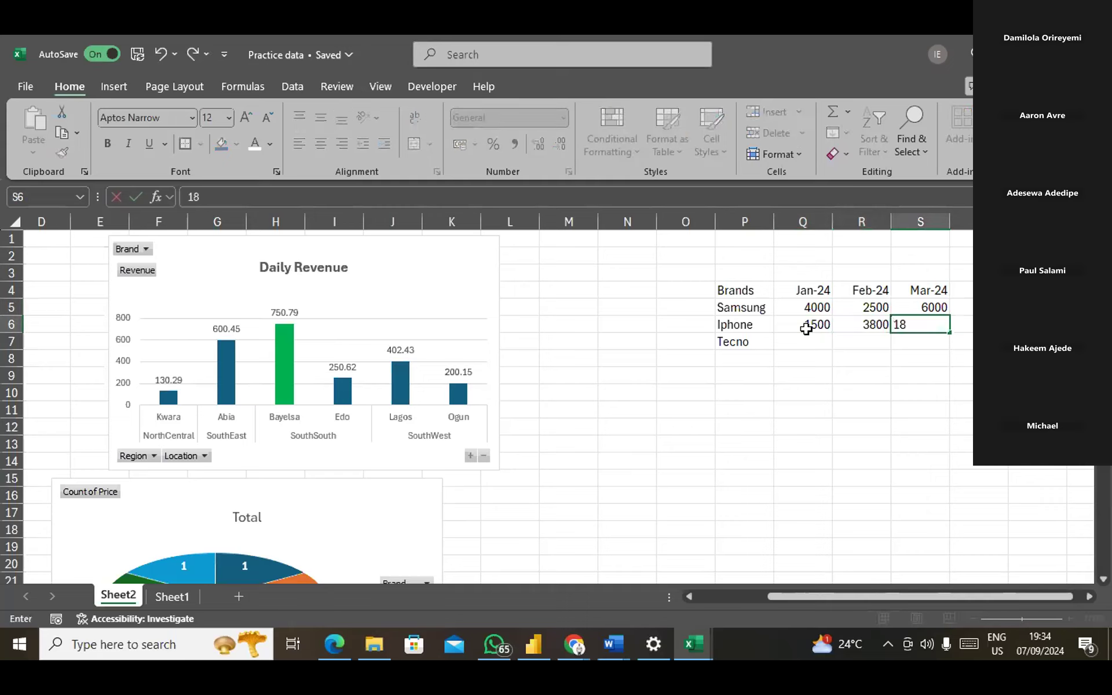
{"action": "type", "text": "000"}
{"action": "key", "text": "BackSpace"}
Fill the Tecno row with 6000 for January, 4000 for February and 5200 for March.
{"action": "left_click", "coordinate": [813, 338]}
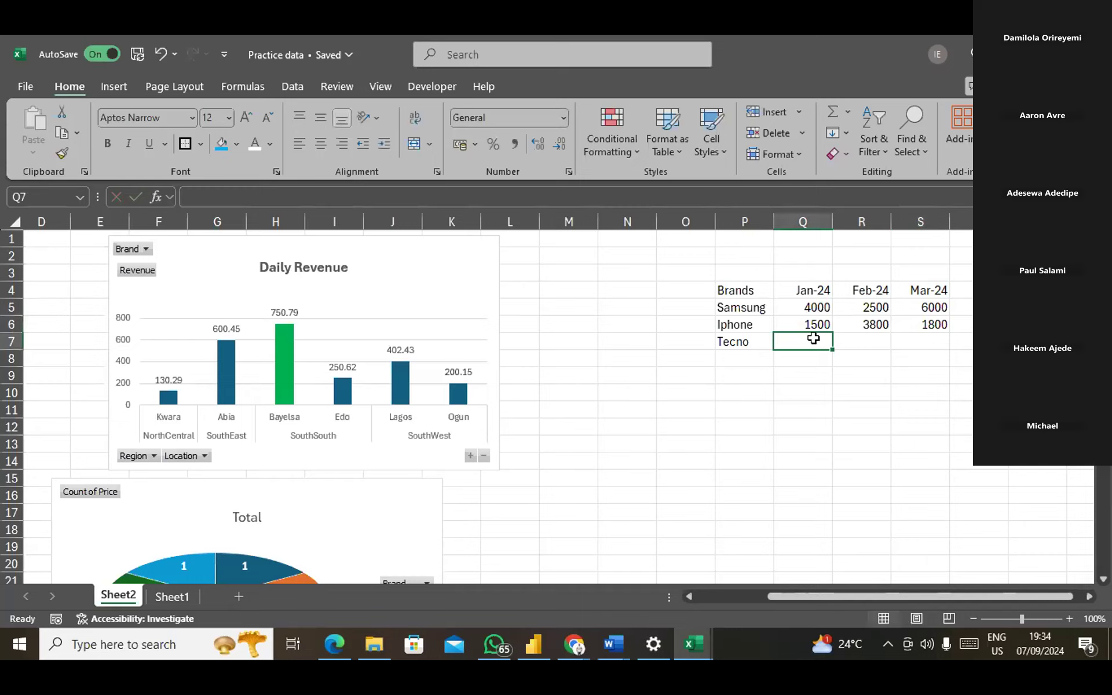
{"action": "type", "text": "6000"}
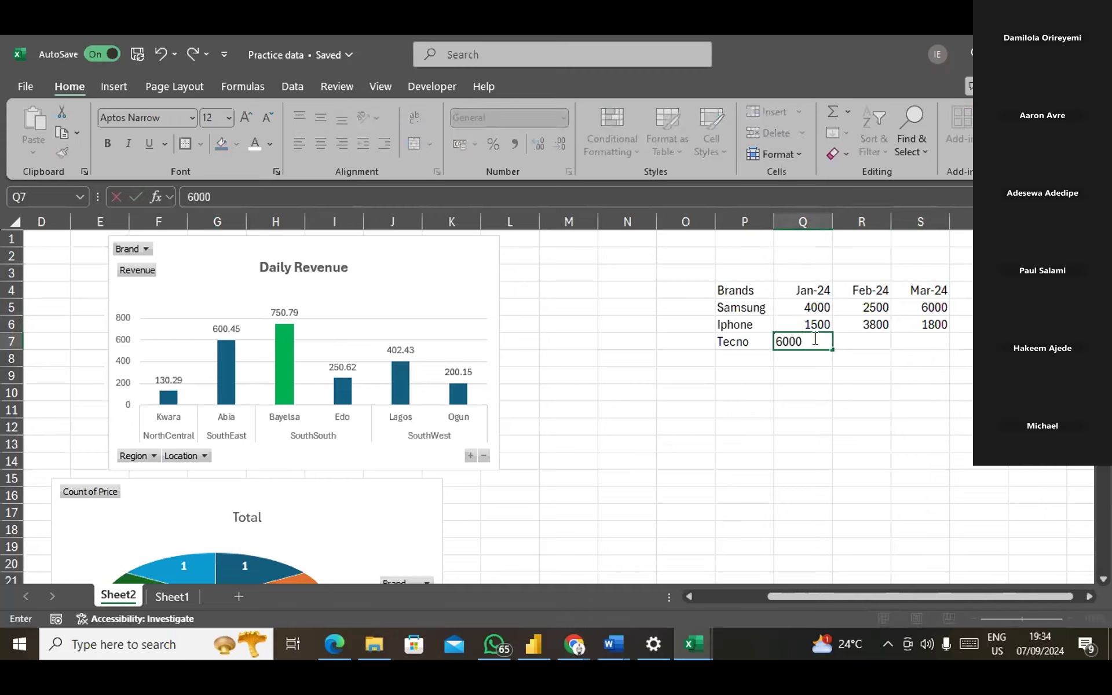
{"action": "key", "text": "Tab"}
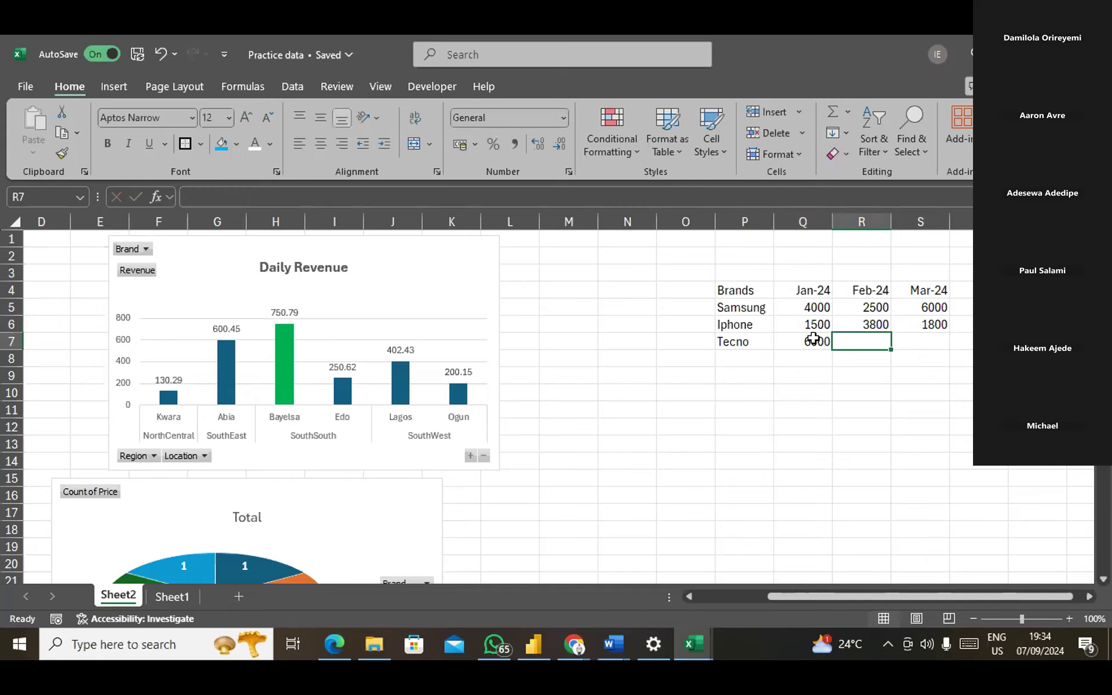
{"action": "type", "text": "400"}
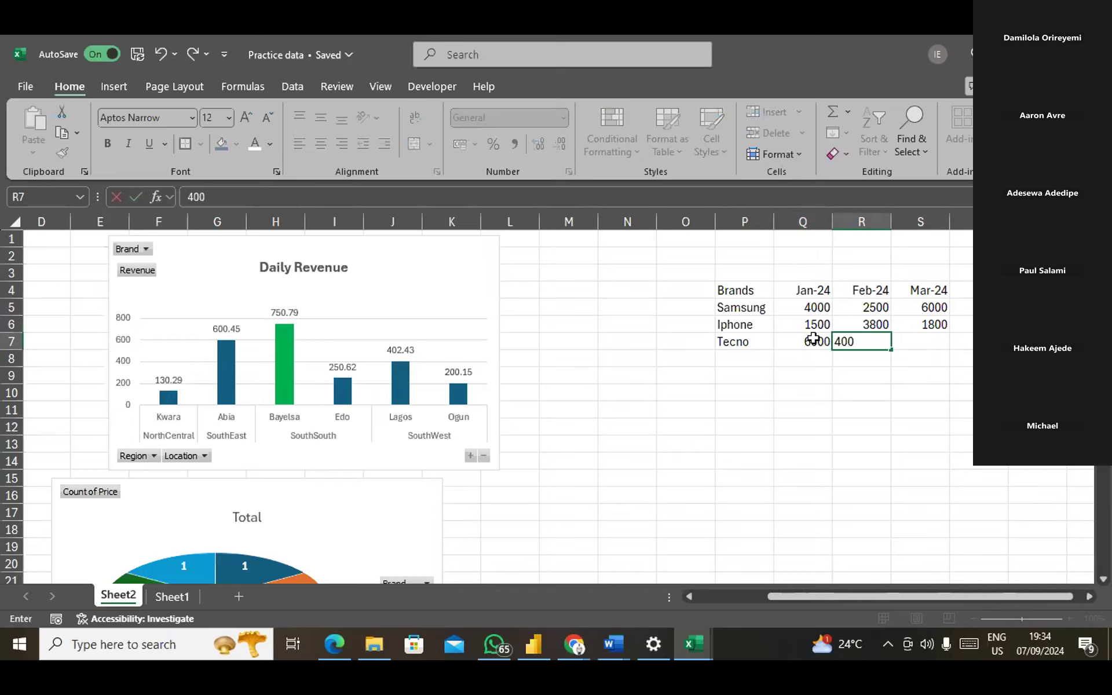
{"action": "type", "text": "0"}
{"action": "key", "text": "Tab"}
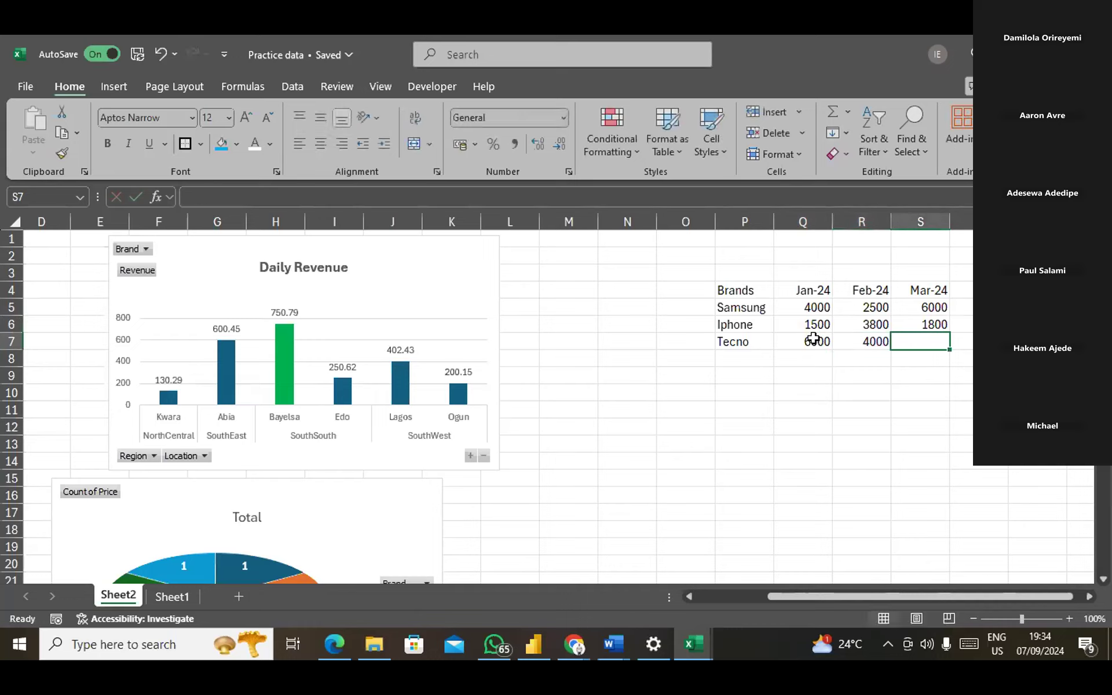
{"action": "type", "text": "5200"}
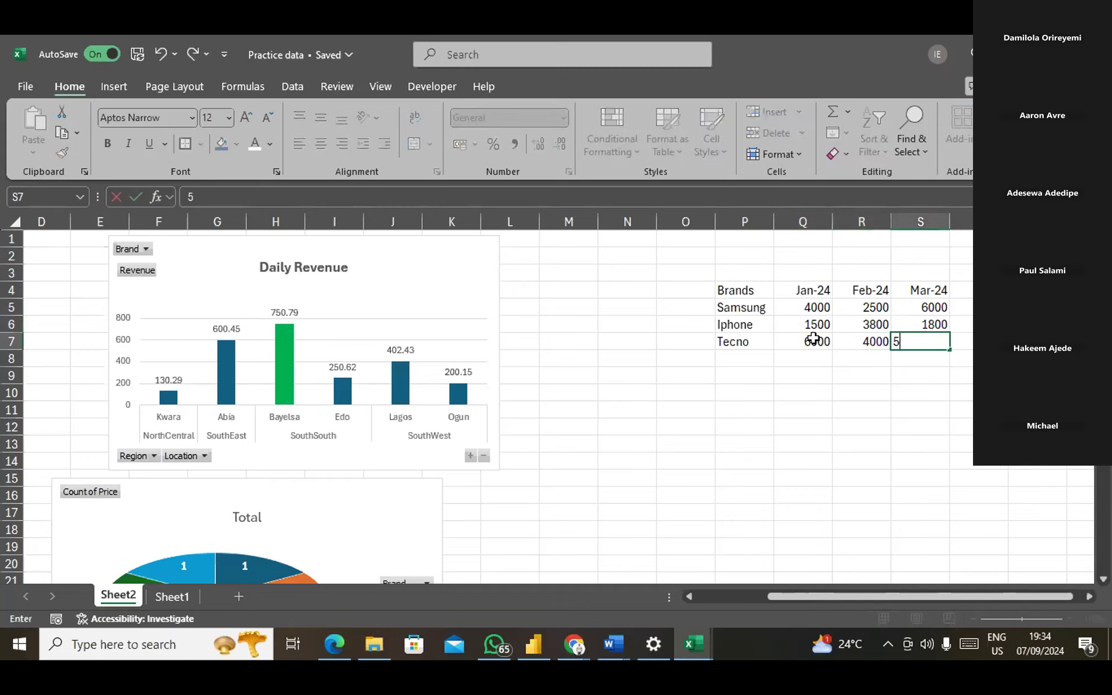
{"action": "key", "text": "Return"}
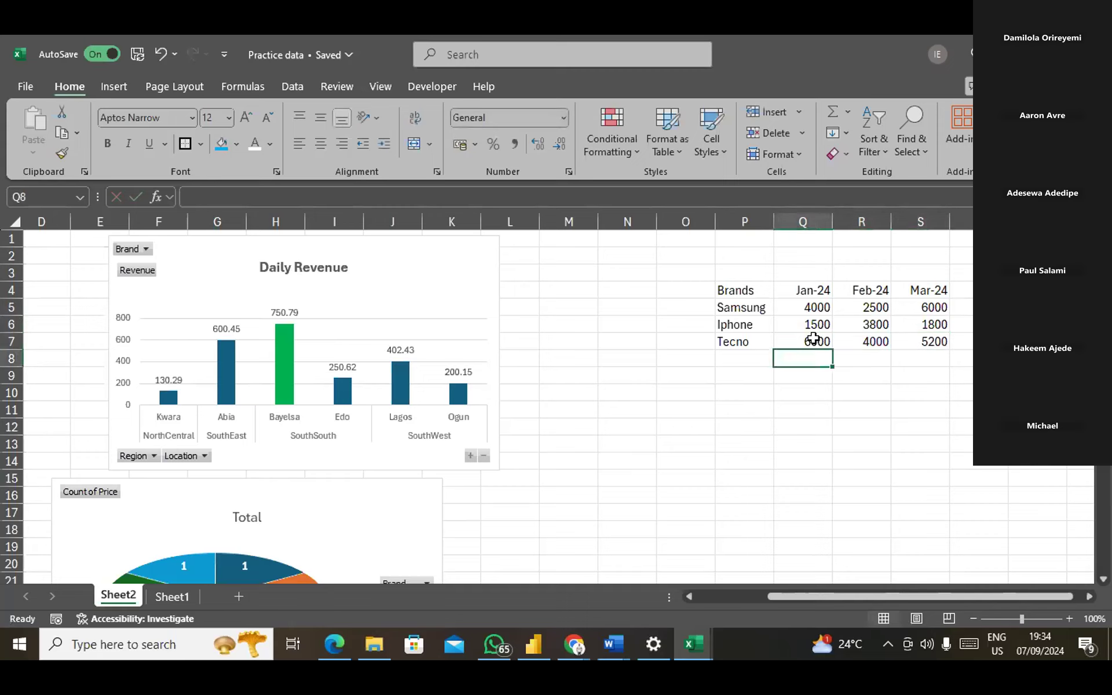
Insert the recommended line chart from the brand table in P4:S7.
{"action": "left_click", "coordinate": [728, 291]}
{"action": "mouse_move", "coordinate": [728, 291]}
{"action": "left_mouse_down"}
{"action": "mouse_move", "coordinate": [913, 325]}
{"action": "mouse_move", "coordinate": [933, 344]}
{"action": "left_mouse_up"}
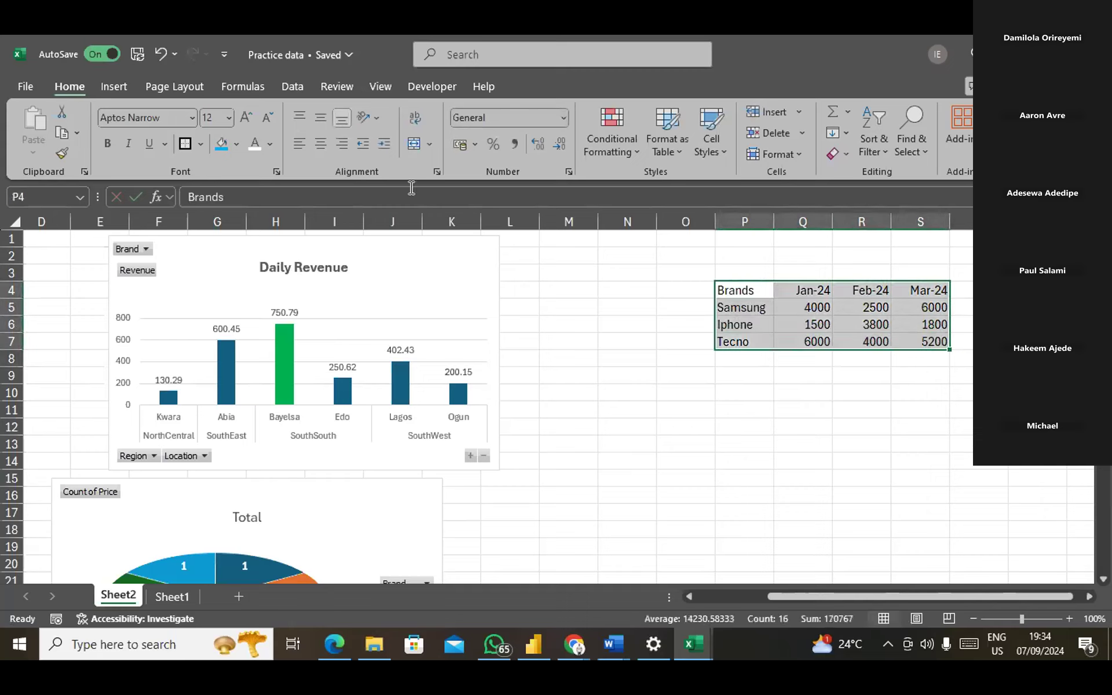
{"action": "left_click", "coordinate": [113, 88]}
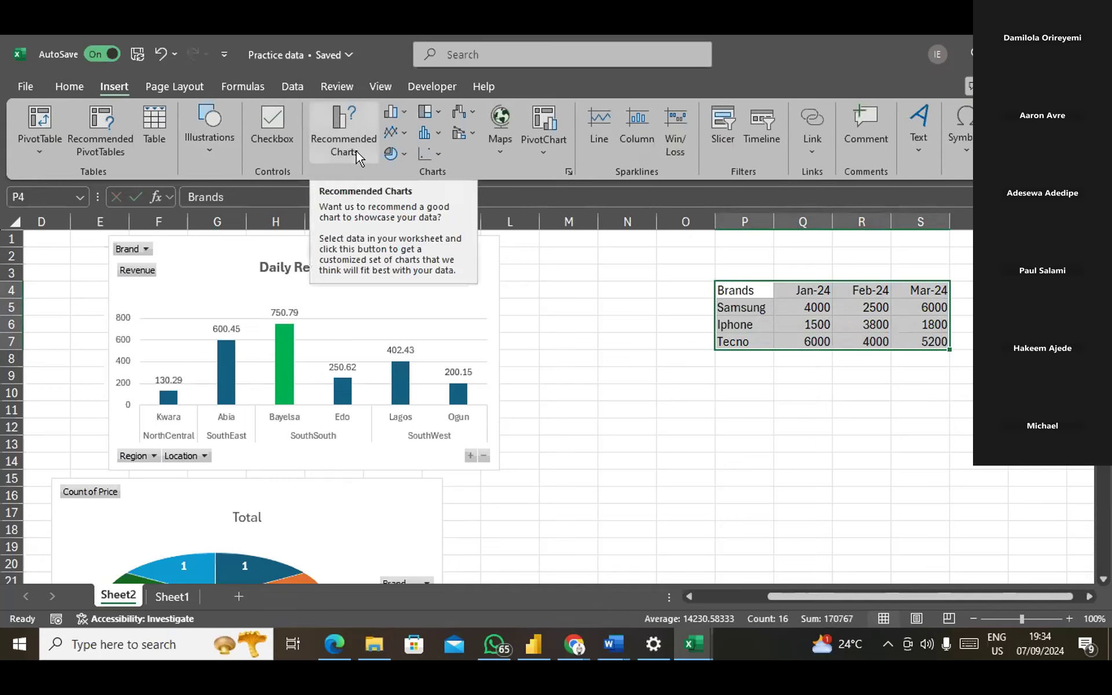
{"action": "left_click", "coordinate": [364, 137]}
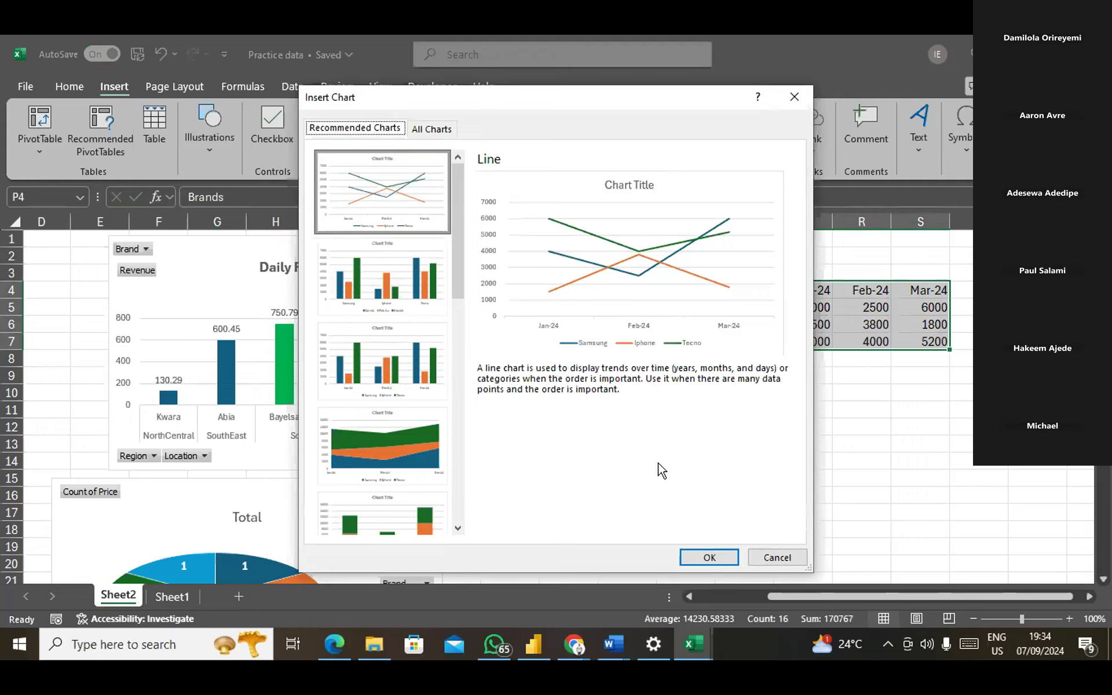
{"action": "left_click", "coordinate": [710, 557]}
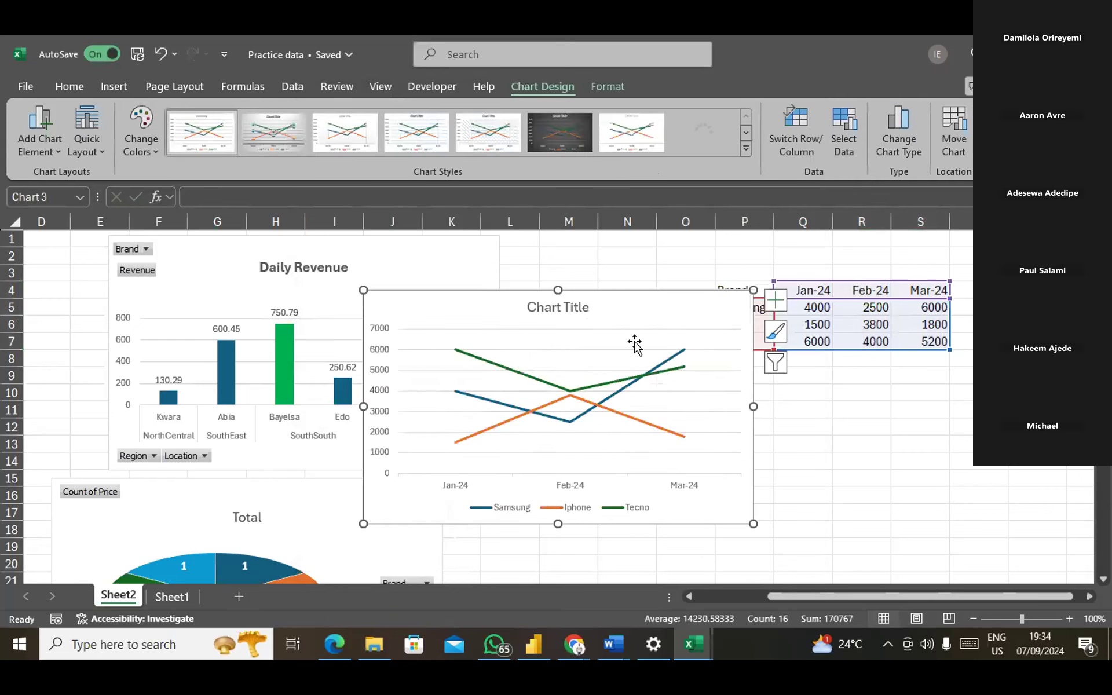
{"action": "left_click", "coordinate": [474, 356]}
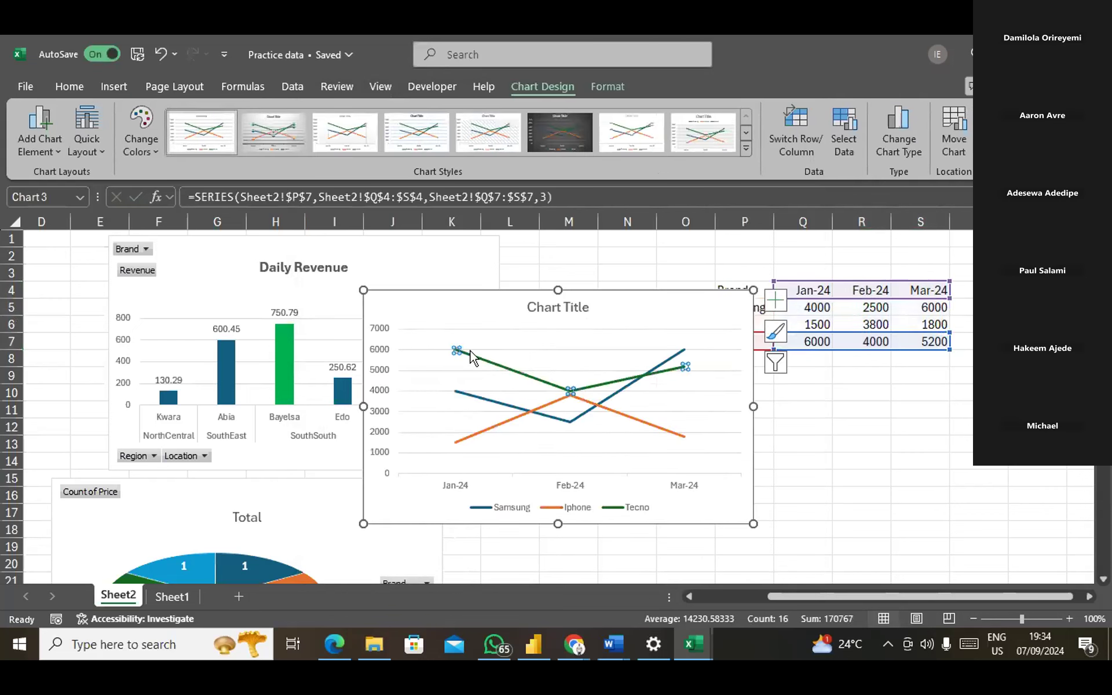
{"action": "left_click", "coordinate": [541, 404]}
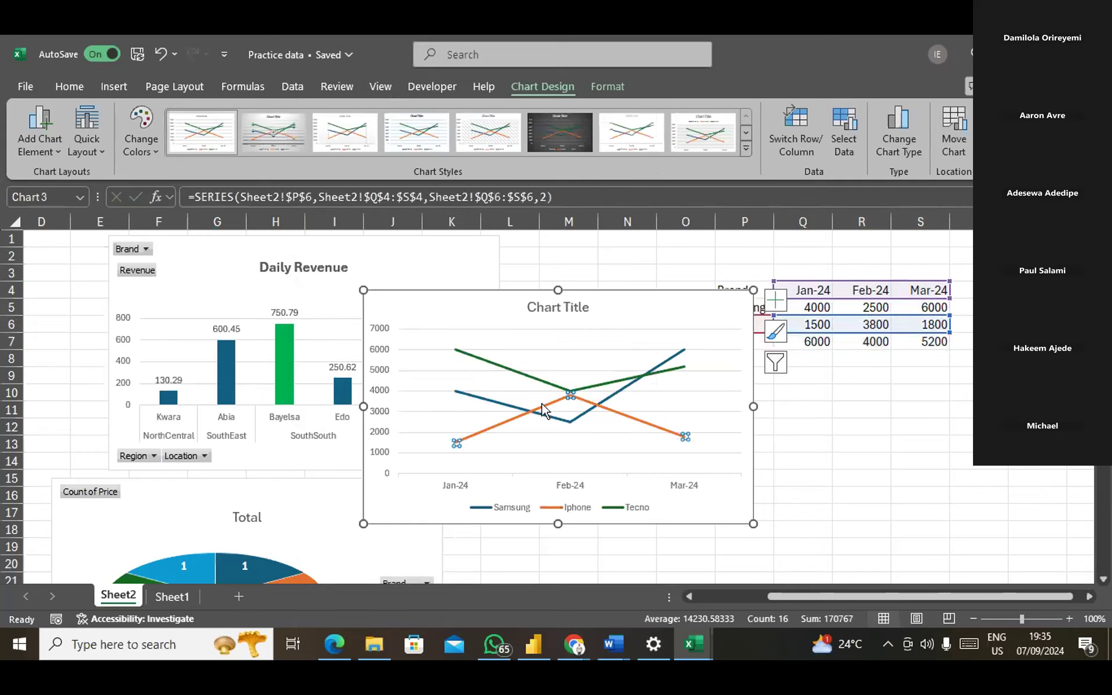
{"action": "left_click", "coordinate": [495, 401]}
{"action": "left_click", "coordinate": [511, 370]}
{"action": "left_click", "coordinate": [416, 497]}
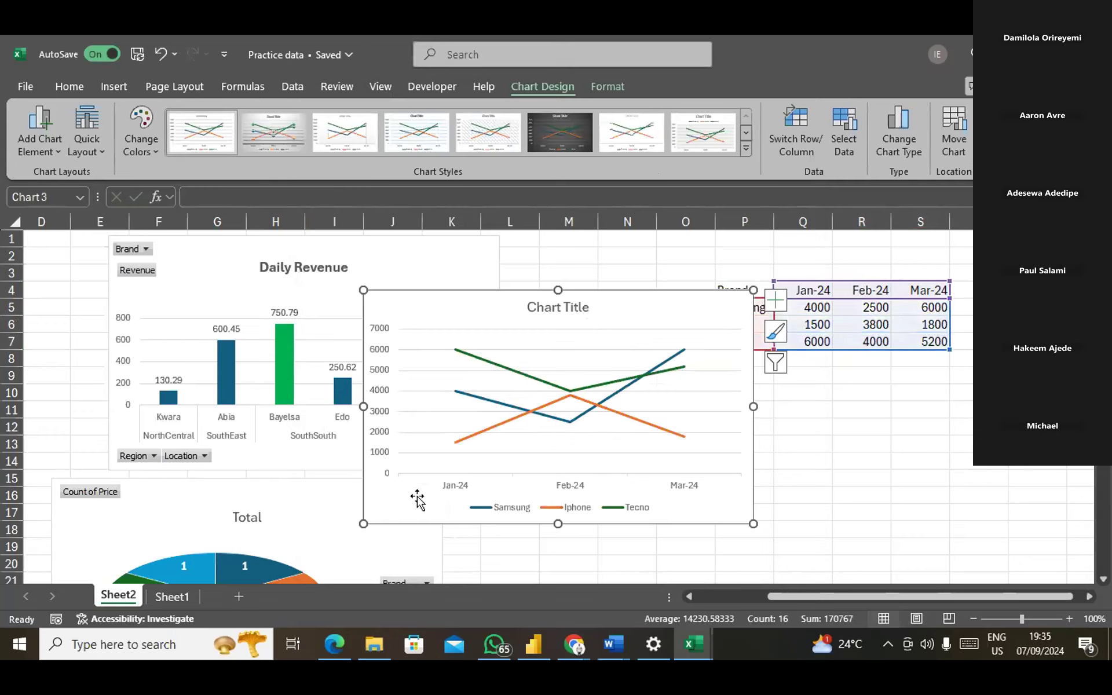
Try adding data labels to the Samsung line of the new chart and undo the addition.
{"action": "right_click", "coordinate": [477, 393]}
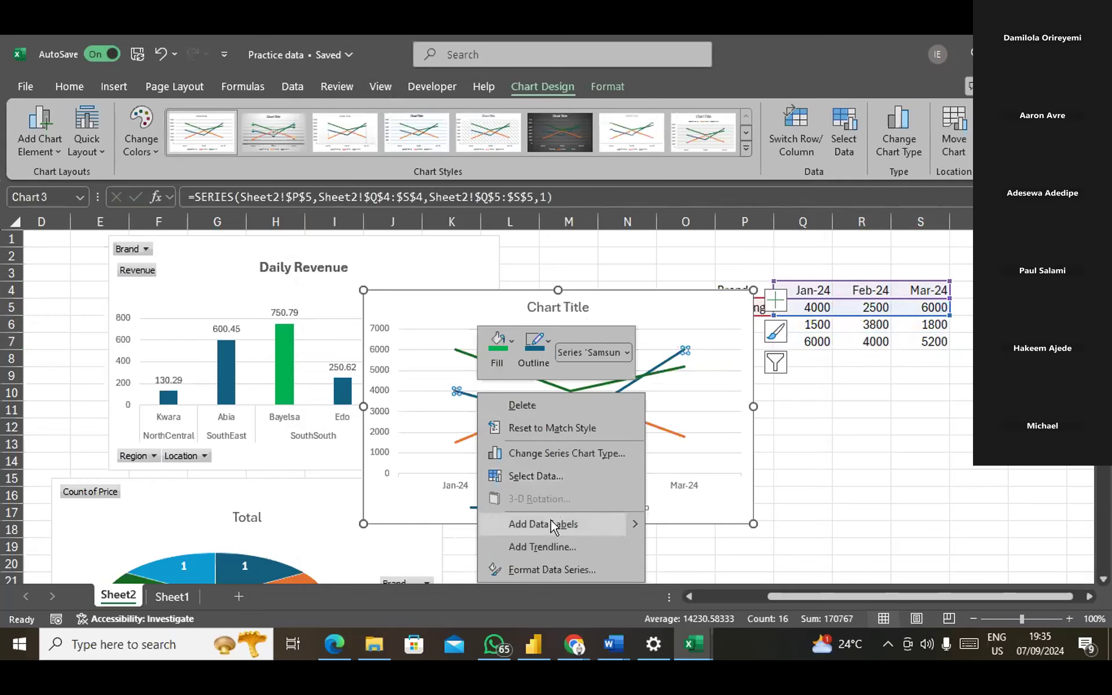
{"action": "mouse_move", "coordinate": [633, 527]}
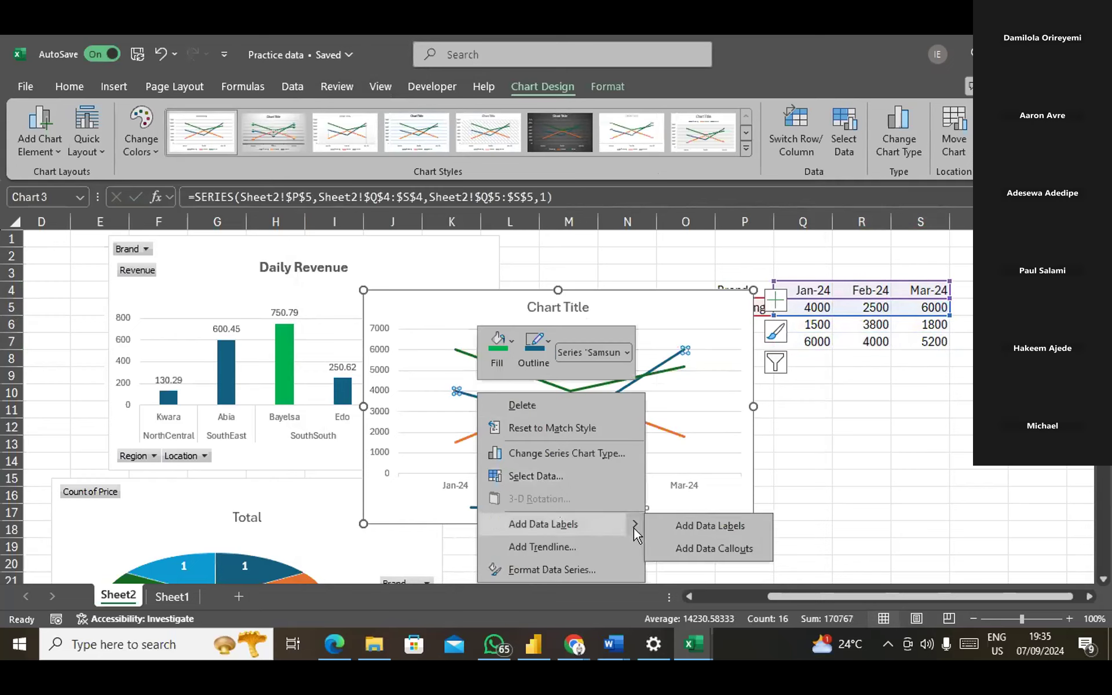
{"action": "left_click", "coordinate": [710, 526]}
{"action": "left_click", "coordinate": [841, 483]}
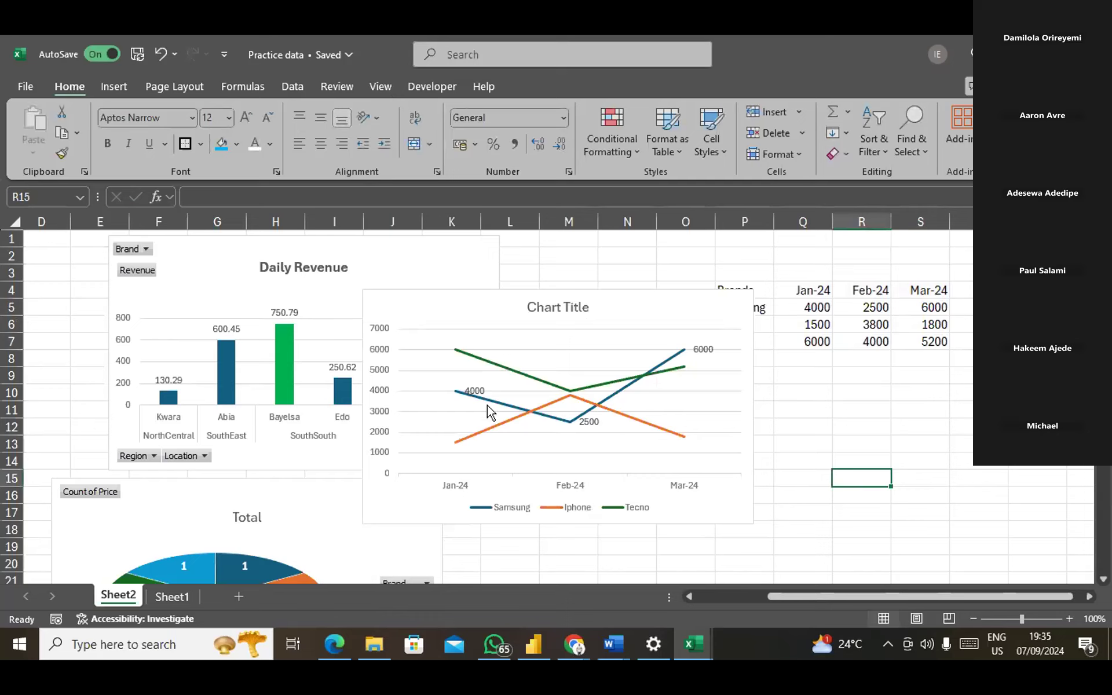
{"action": "mouse_move", "coordinate": [501, 367]}
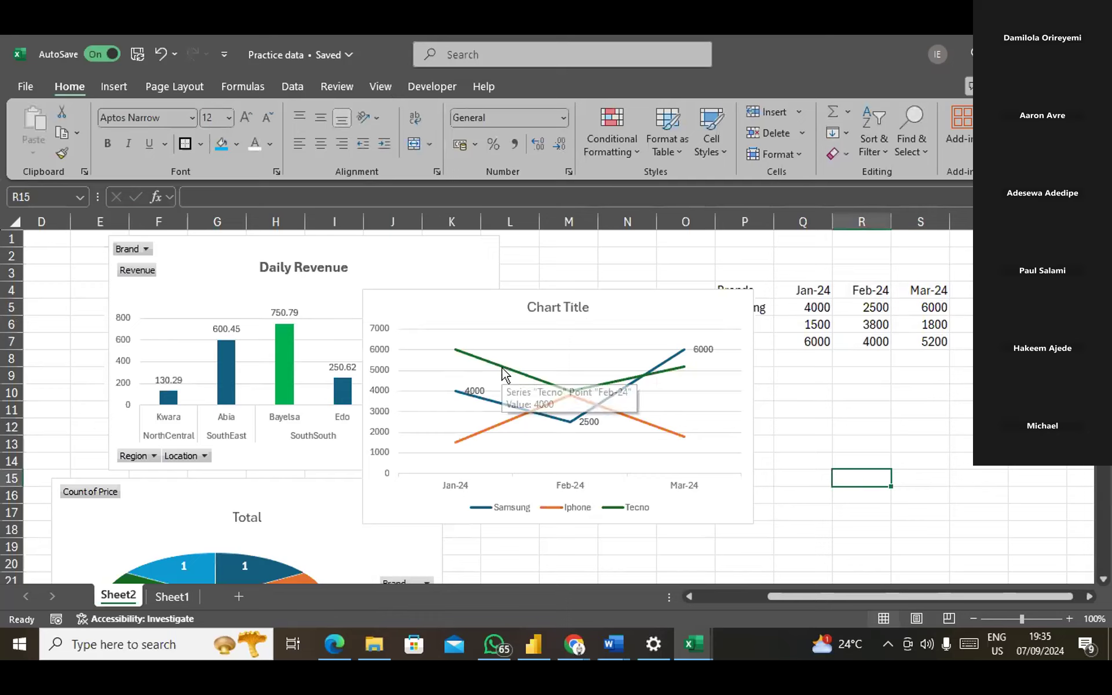
{"action": "key", "text": "ctrl+z"}
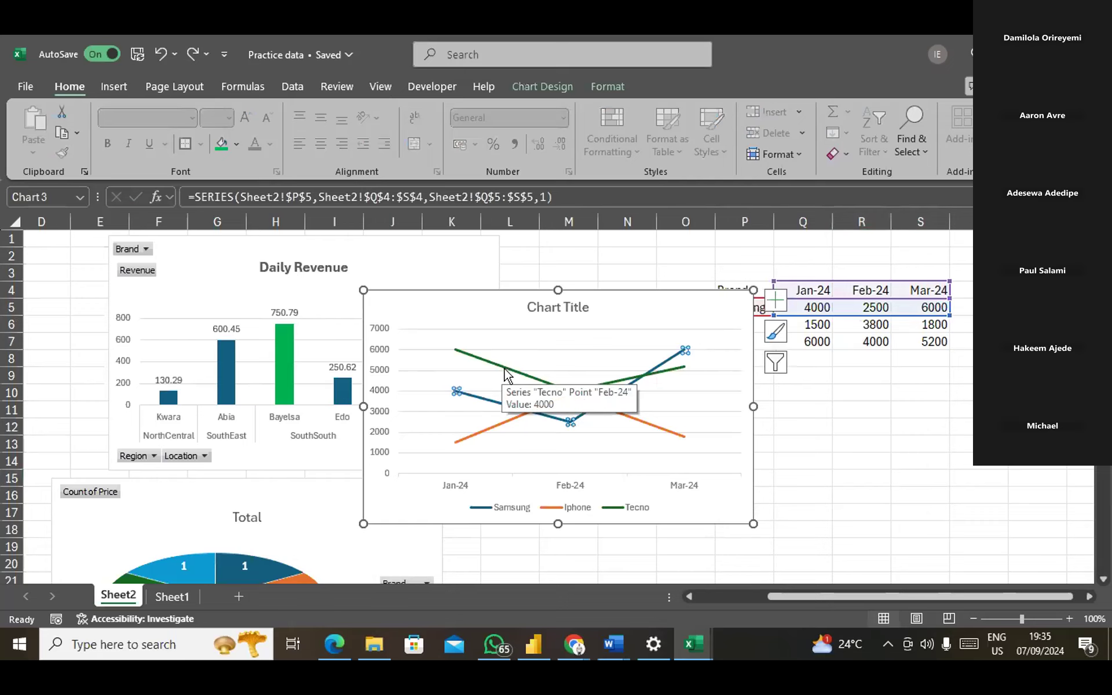
{"action": "left_click", "coordinate": [406, 499]}
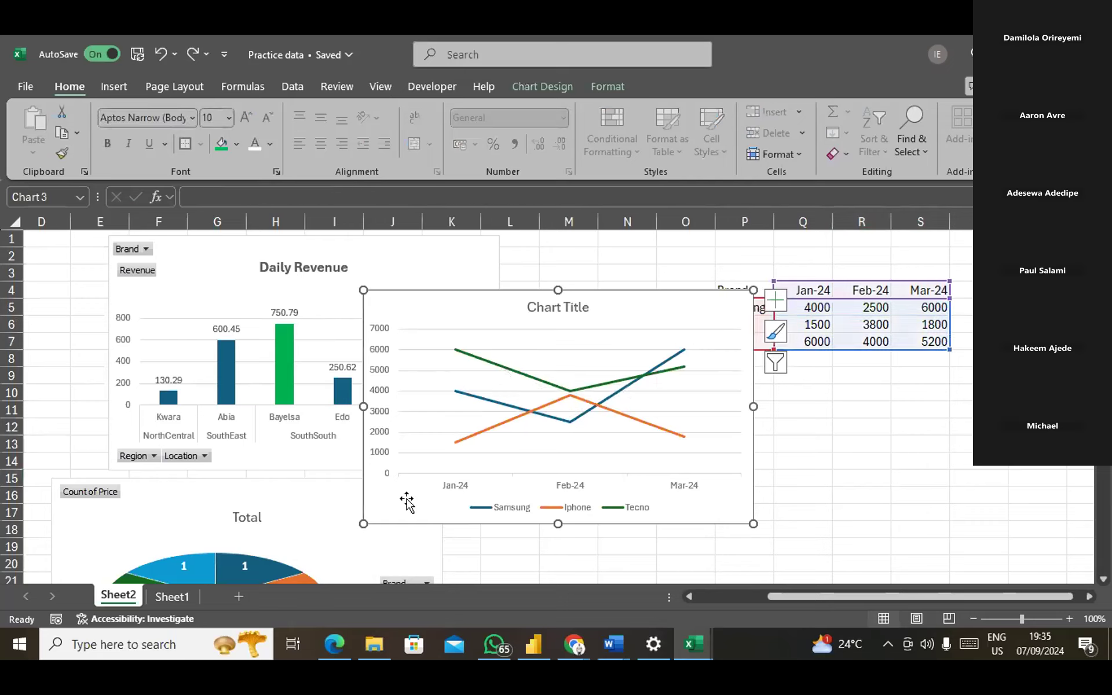
{"action": "left_click", "coordinate": [491, 360]}
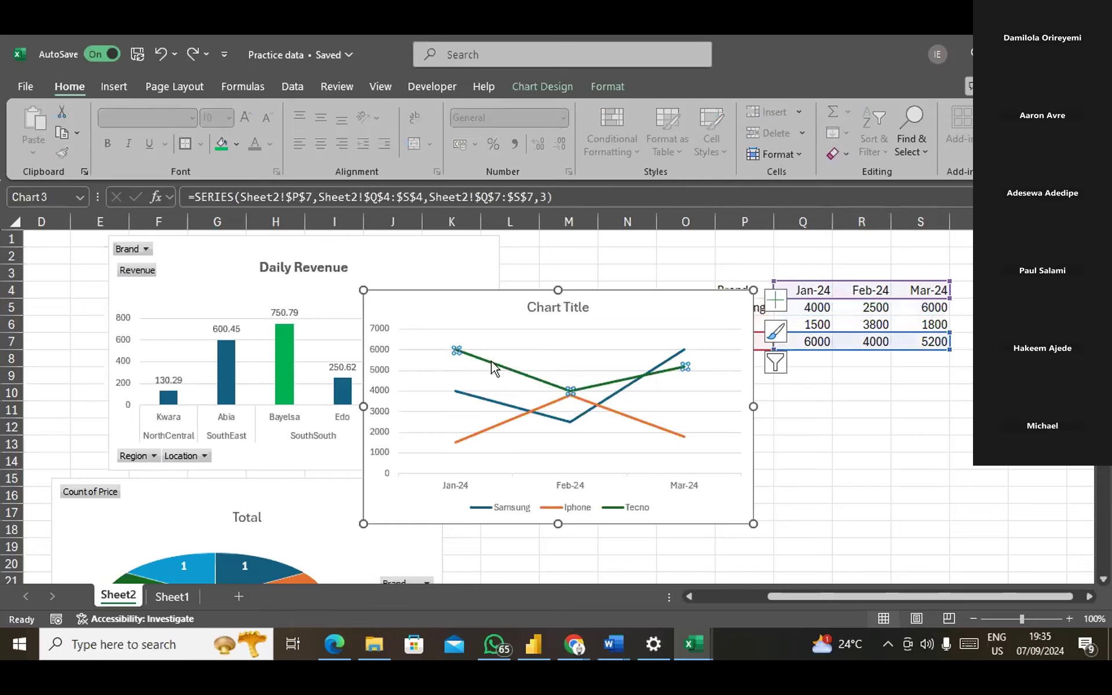
{"action": "left_click", "coordinate": [481, 399]}
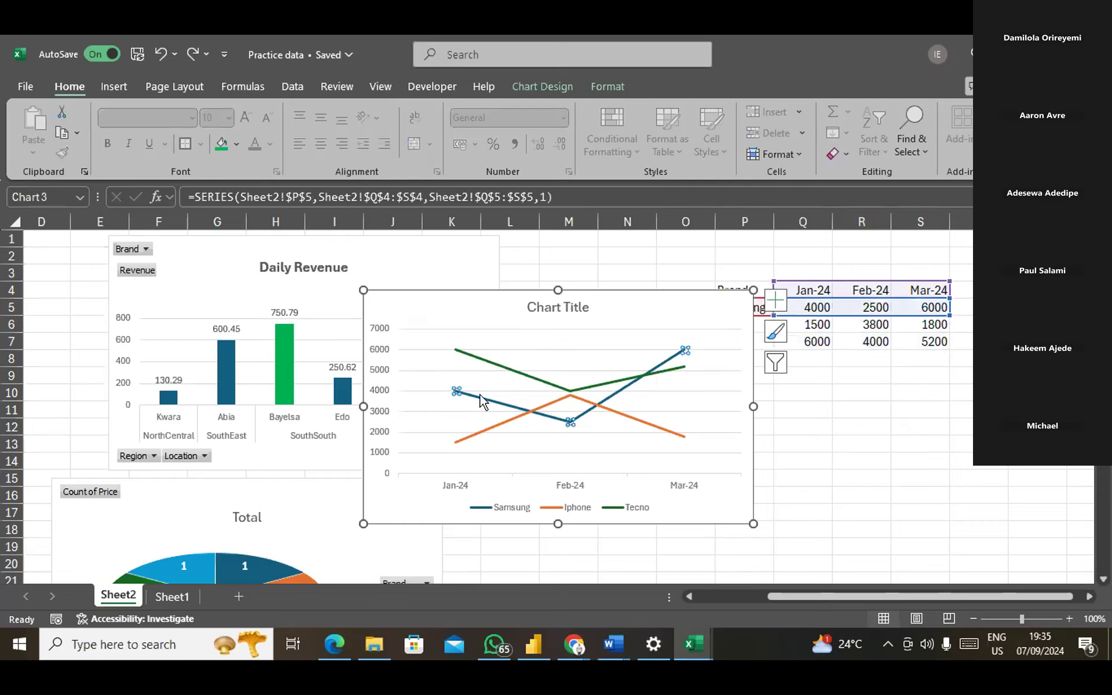
{"action": "left_click", "coordinate": [484, 431]}
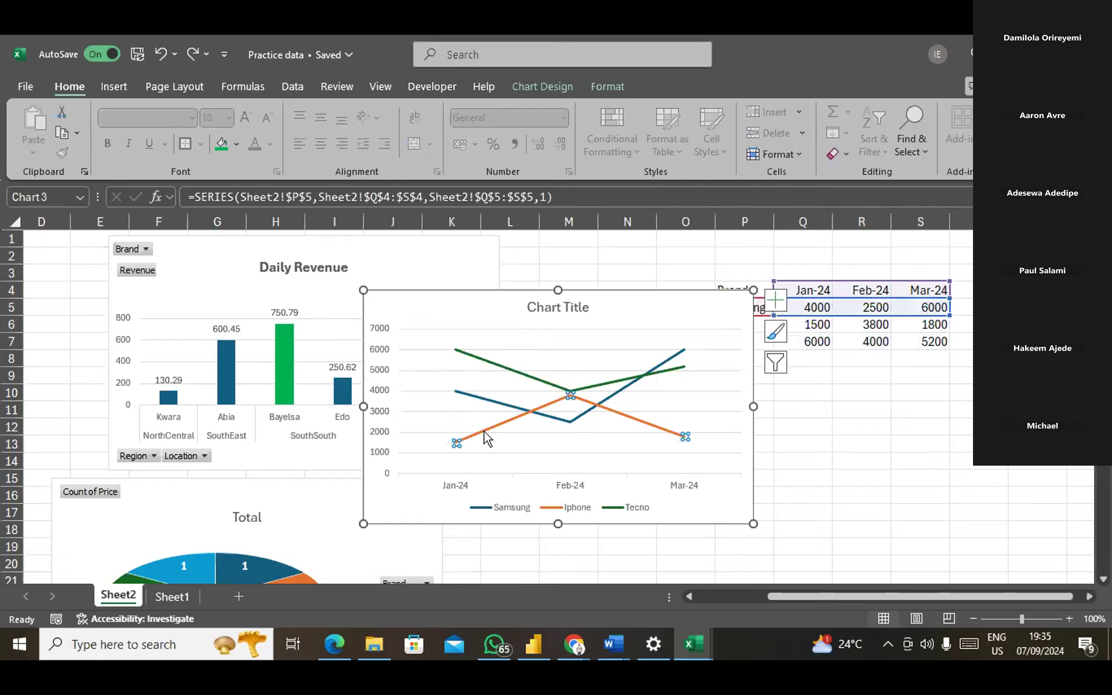
{"action": "left_click", "coordinate": [477, 352]}
{"action": "left_click", "coordinate": [480, 361]}
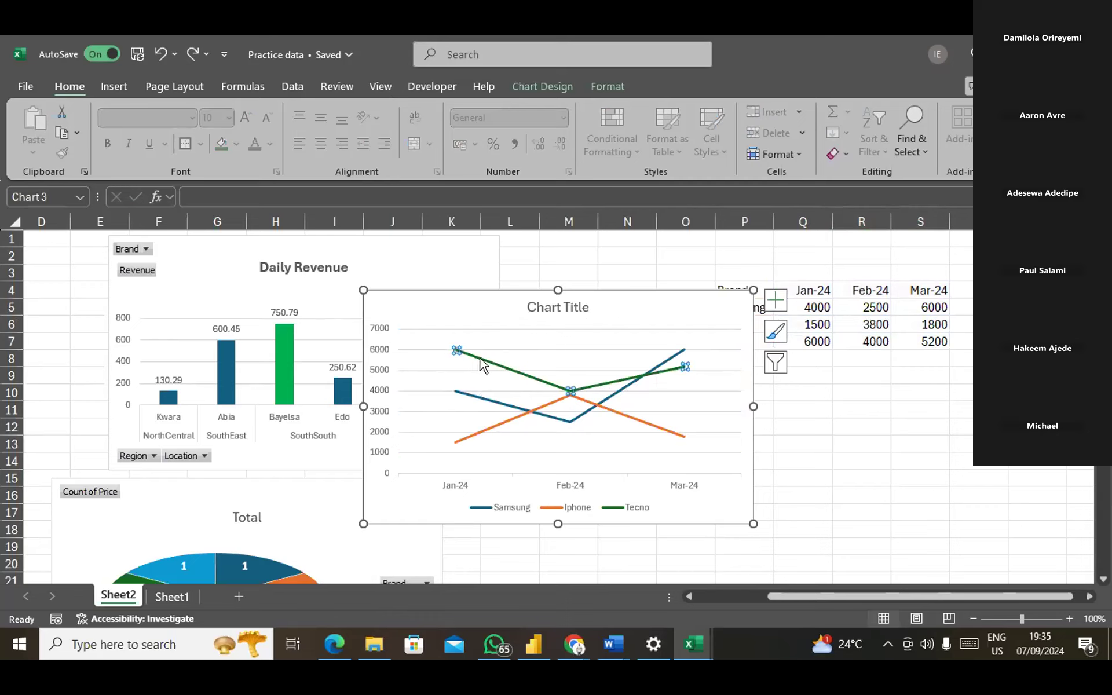
{"action": "left_click", "coordinate": [491, 429]}
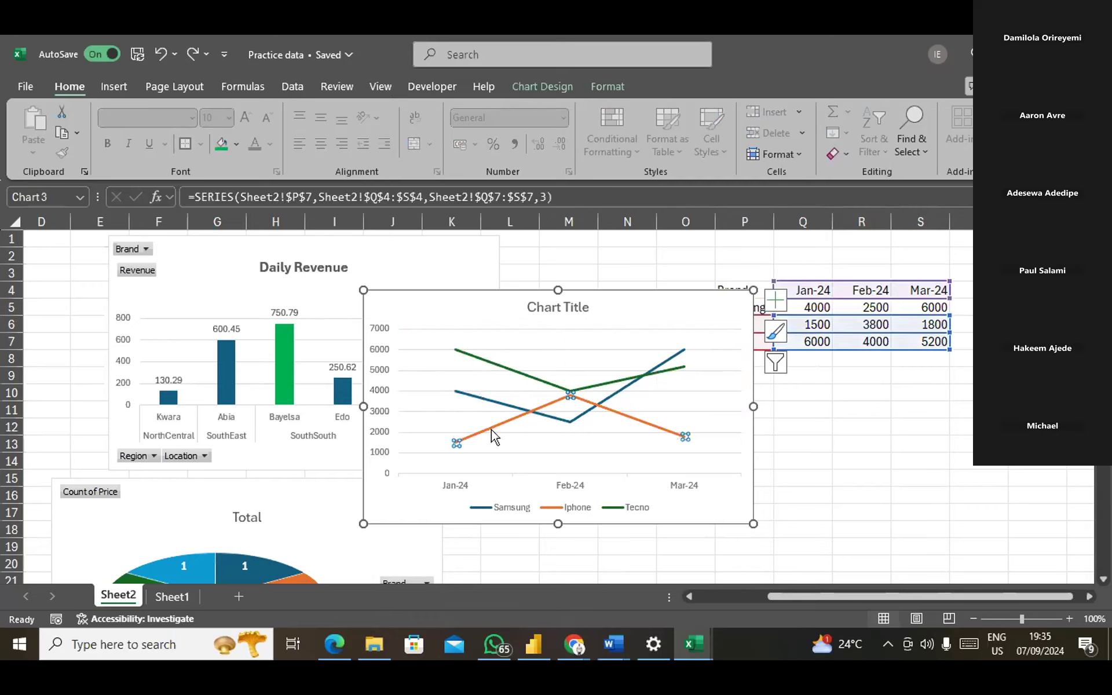
Add data labels to the Tecno line in the line chart.
{"action": "left_click", "coordinate": [488, 359]}
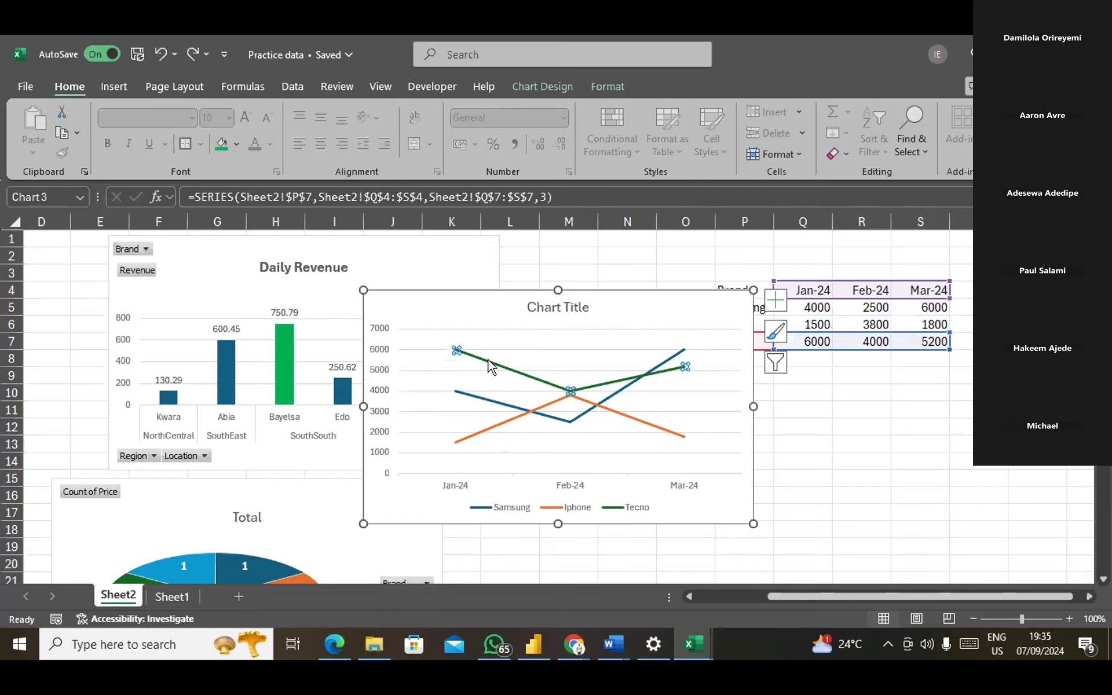
{"action": "right_click", "coordinate": [550, 384]}
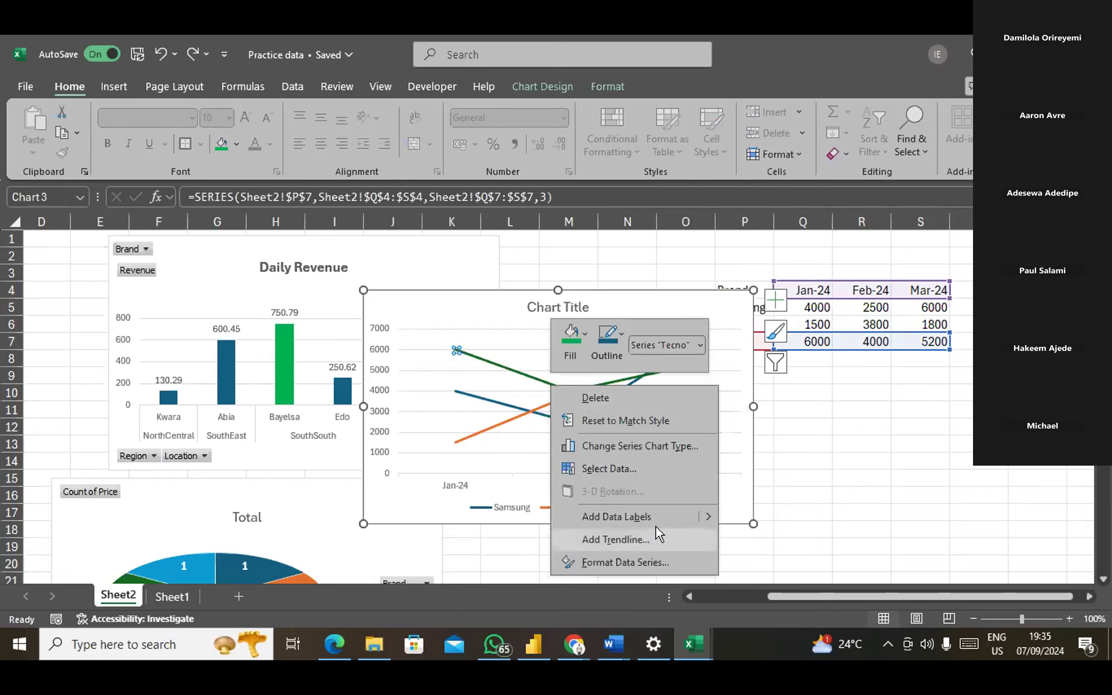
{"action": "mouse_move", "coordinate": [707, 516]}
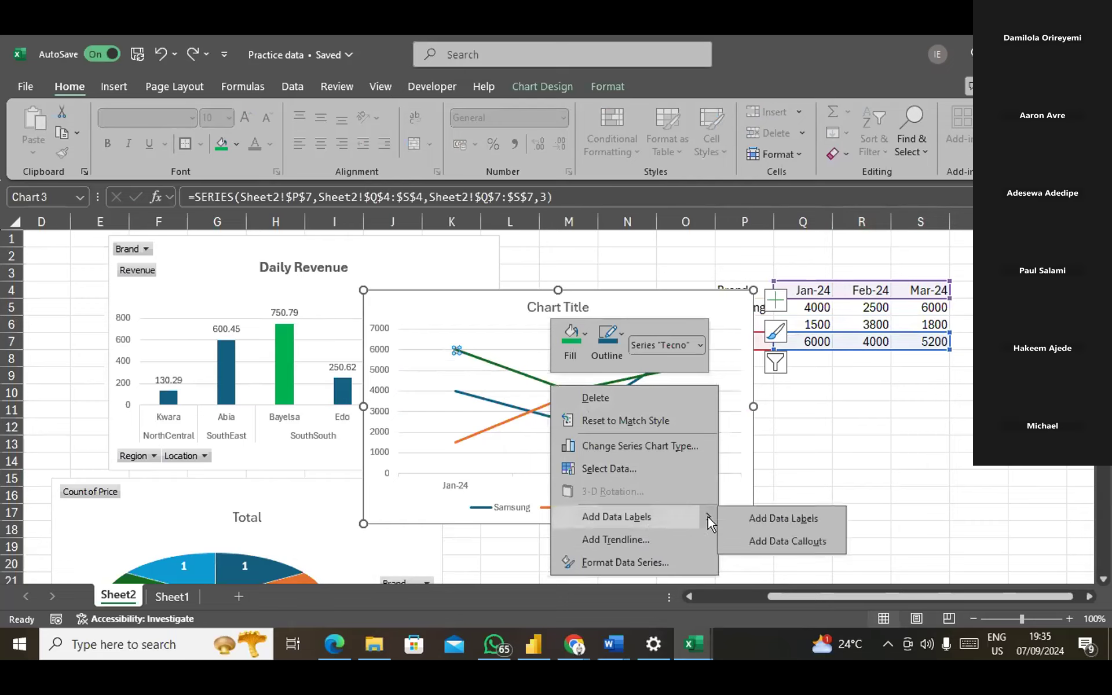
{"action": "left_click", "coordinate": [755, 526]}
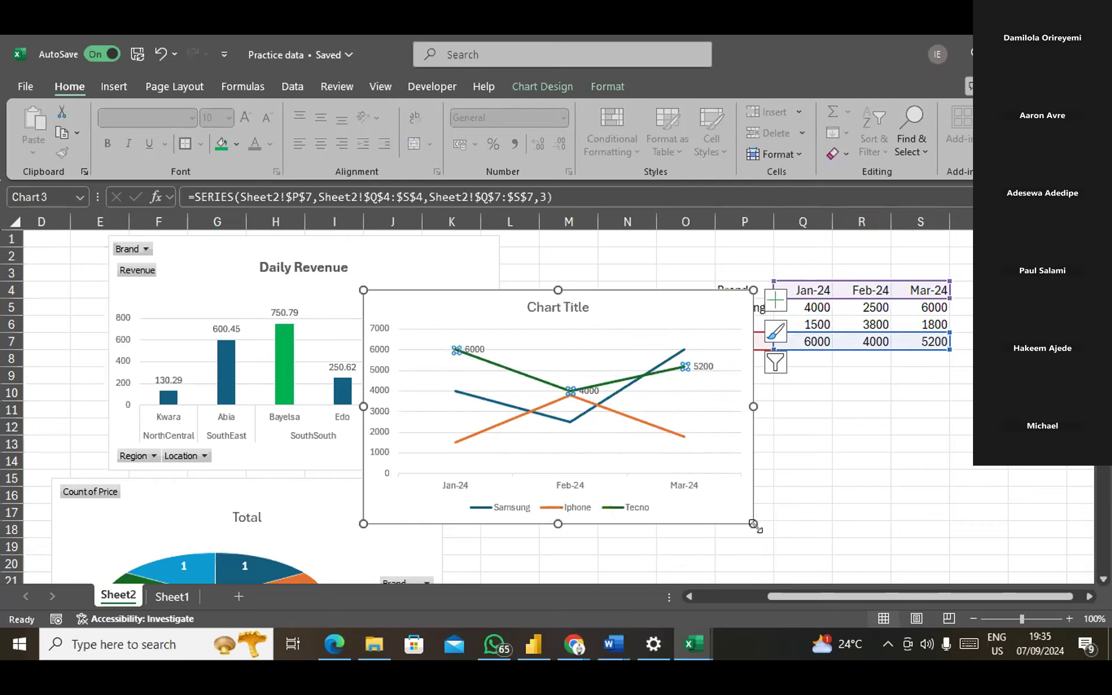
Add data labels to the Samsung line in the line chart.
{"action": "left_click", "coordinate": [478, 403]}
{"action": "right_click", "coordinate": [478, 403]}
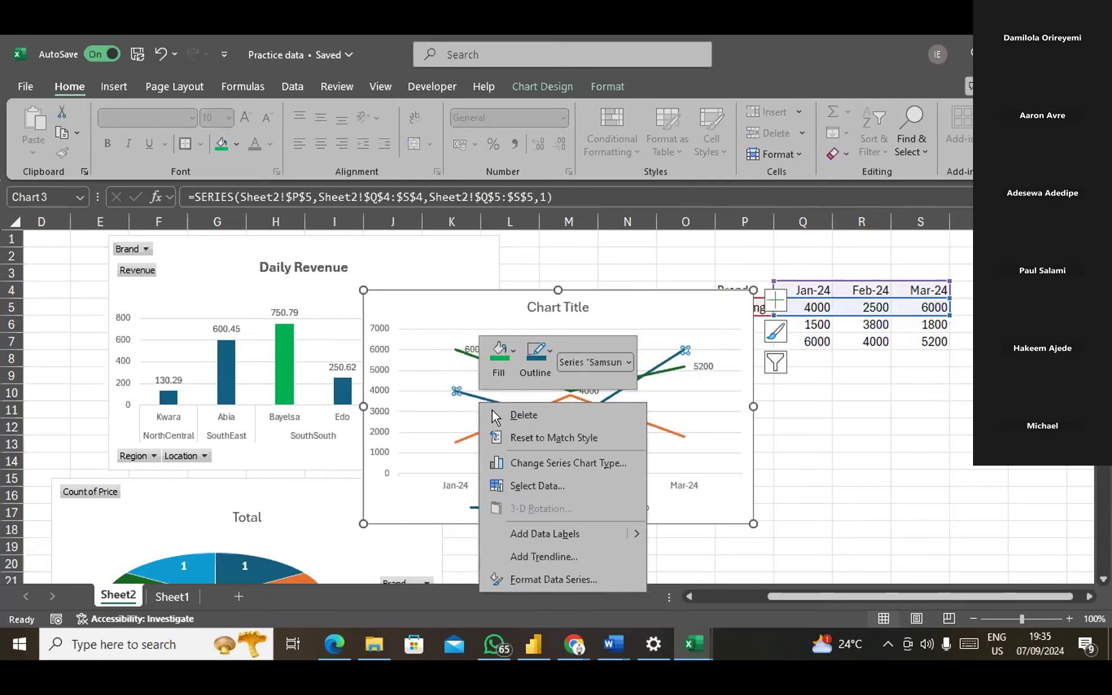
{"action": "mouse_move", "coordinate": [636, 529]}
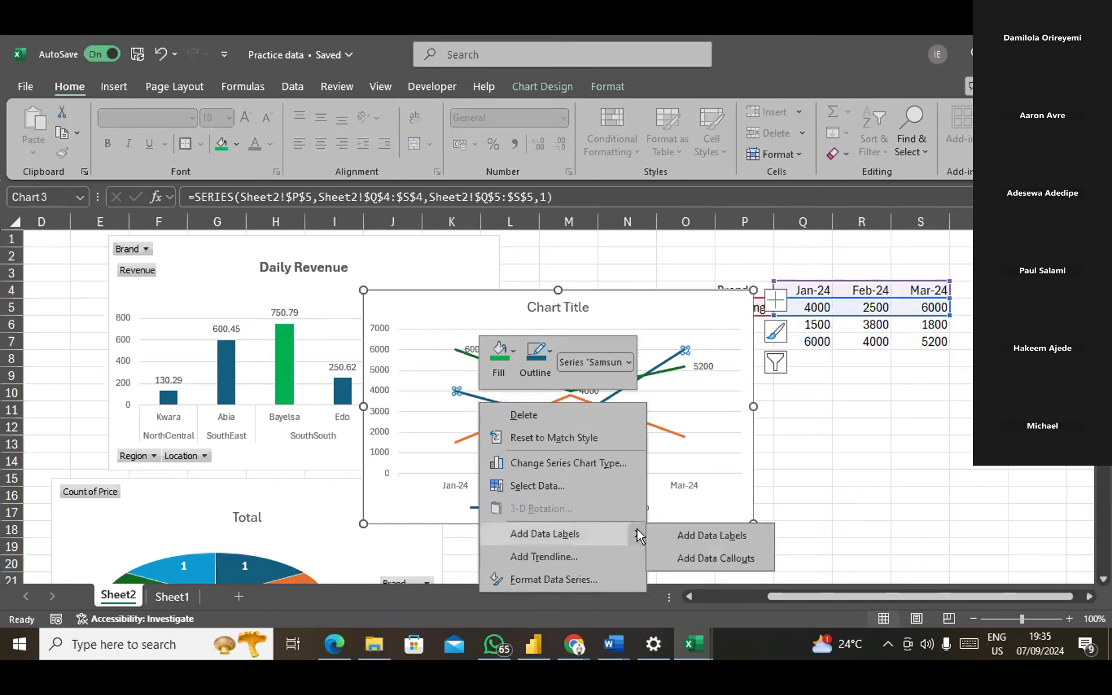
{"action": "left_click", "coordinate": [734, 534]}
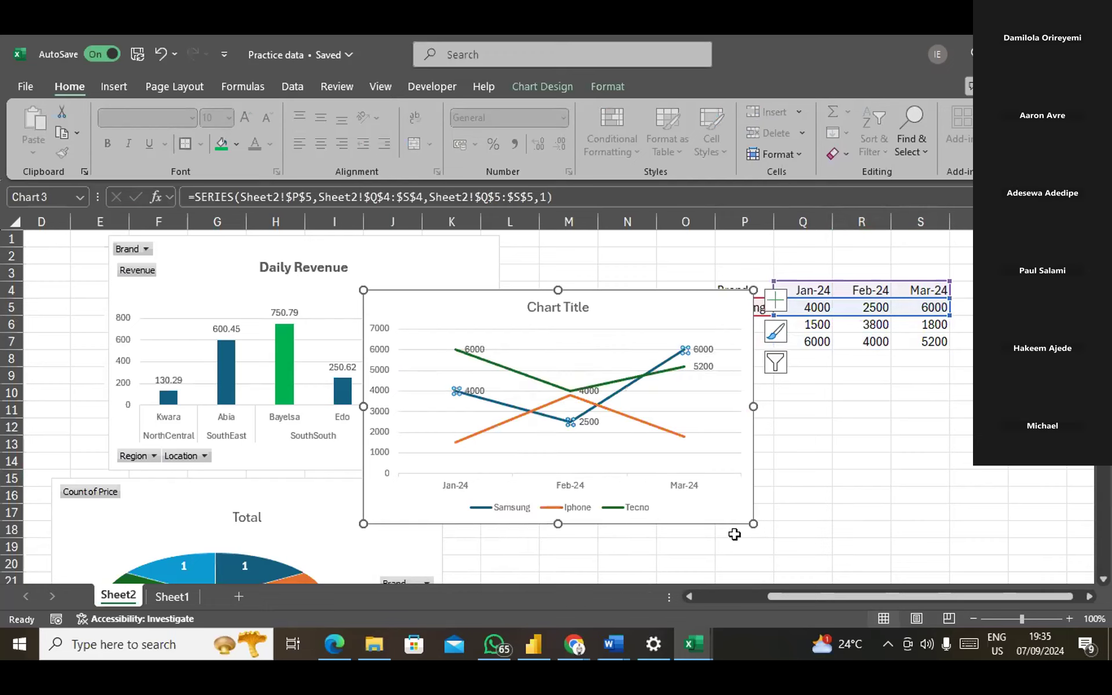
Add data labels to the Iphone line in the line chart.
{"action": "left_click", "coordinate": [489, 428]}
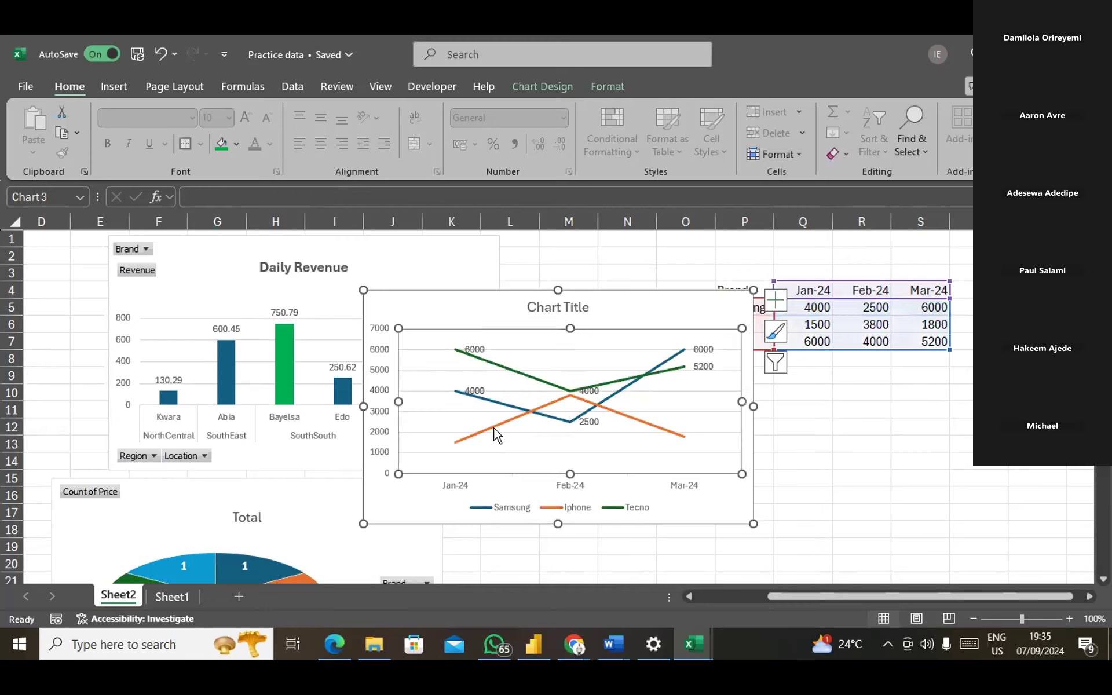
{"action": "left_click", "coordinate": [494, 427]}
{"action": "right_click", "coordinate": [493, 427]}
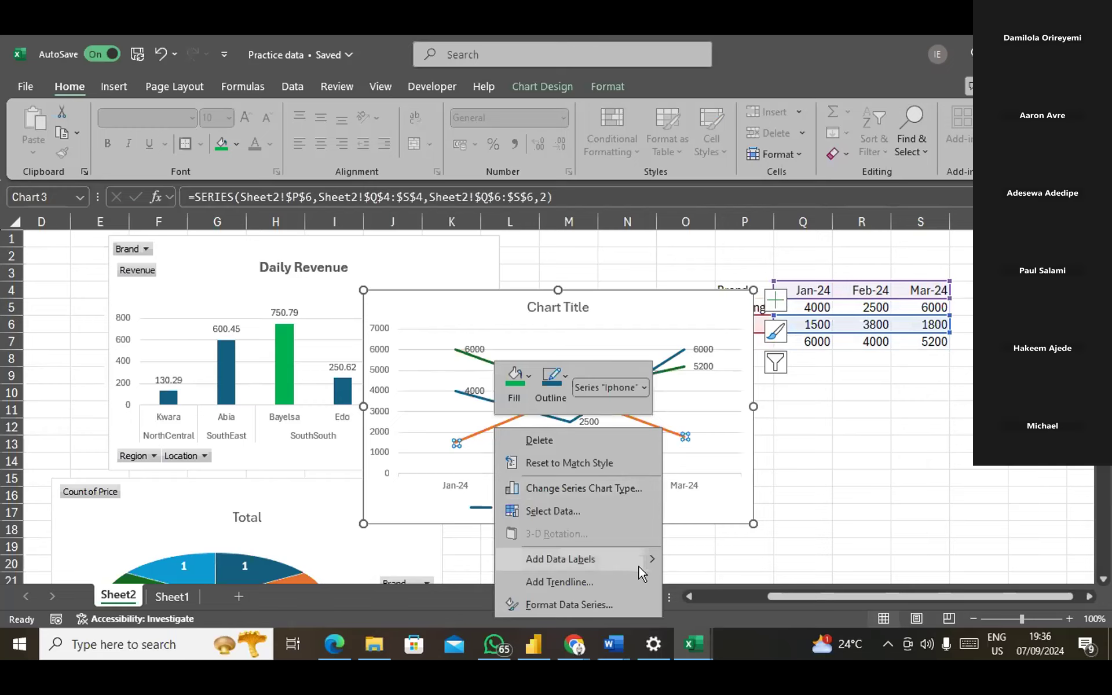
{"action": "mouse_move", "coordinate": [651, 565]}
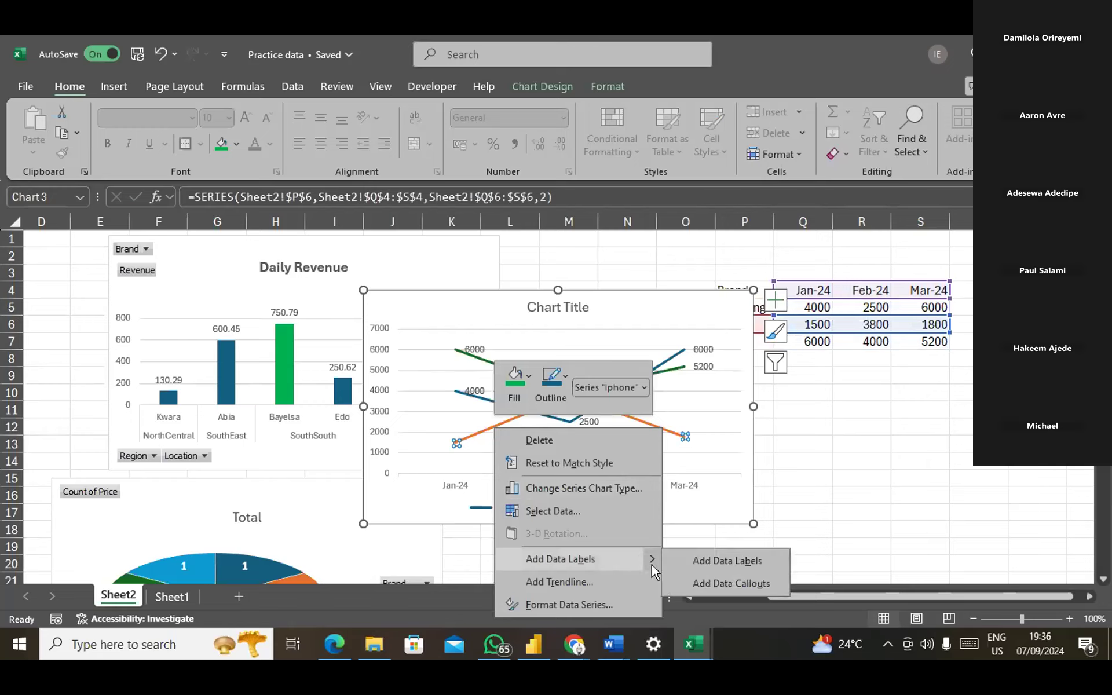
{"action": "left_click", "coordinate": [735, 560]}
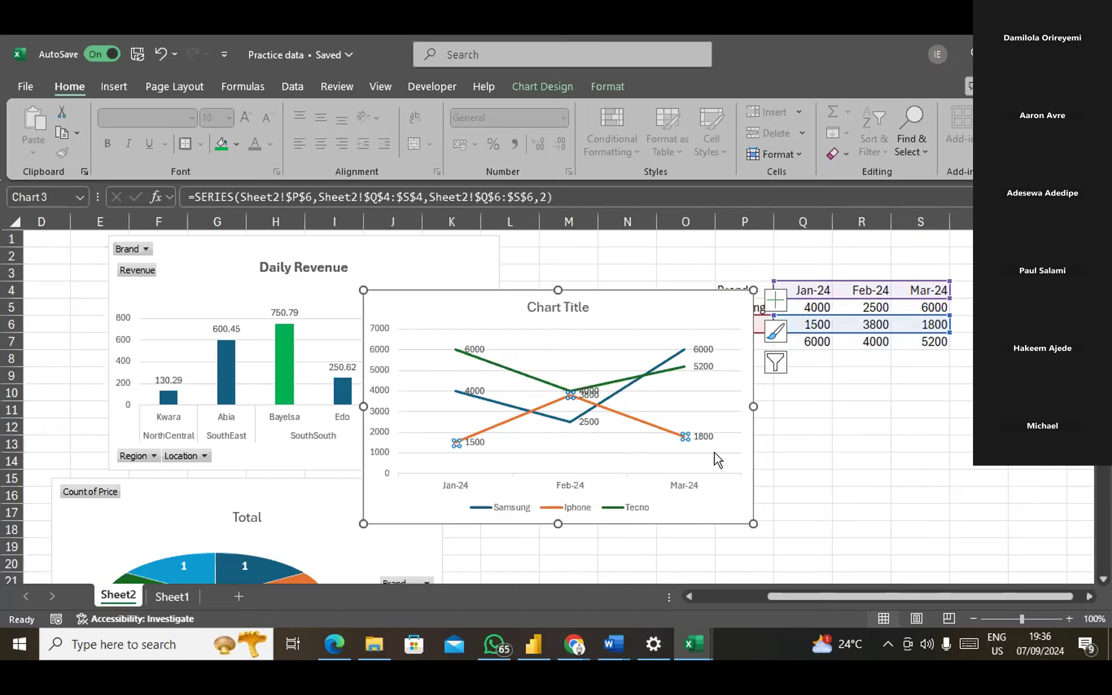
Apply the chart style with the dark grey background to the brand line chart.
{"action": "left_click", "coordinate": [414, 508]}
{"action": "left_click", "coordinate": [555, 87]}
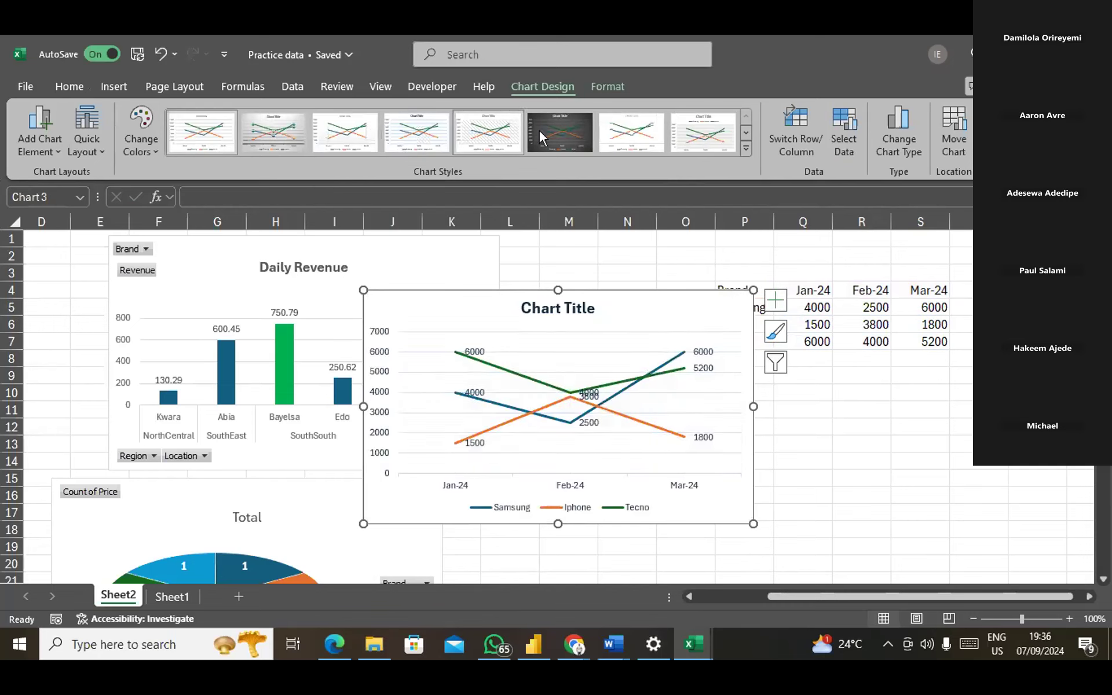
{"action": "left_click", "coordinate": [574, 130]}
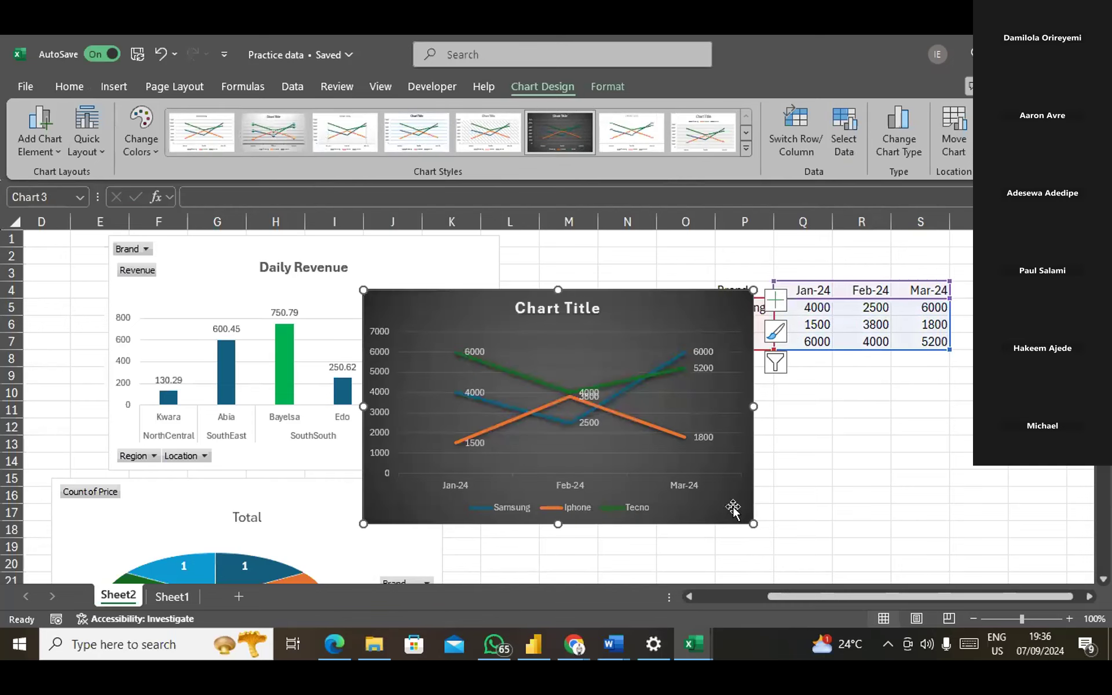
Try to recolor the Tecno line by setting its fill to yellow.
{"action": "left_click", "coordinate": [615, 514]}
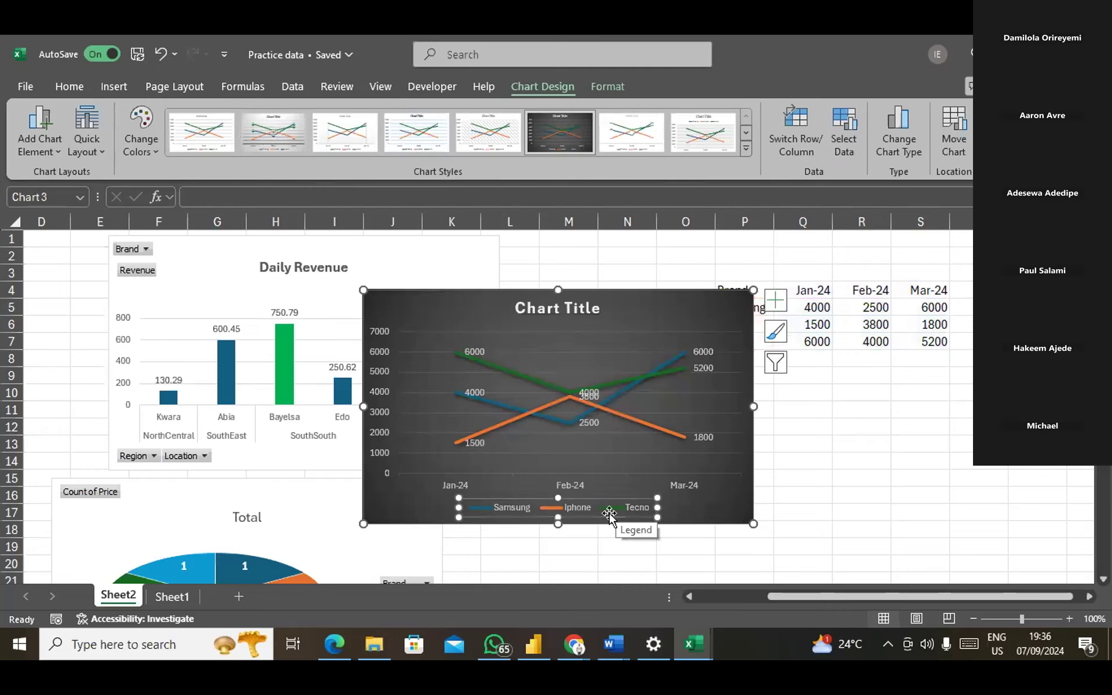
{"action": "left_click", "coordinate": [518, 373]}
{"action": "right_click", "coordinate": [517, 374]}
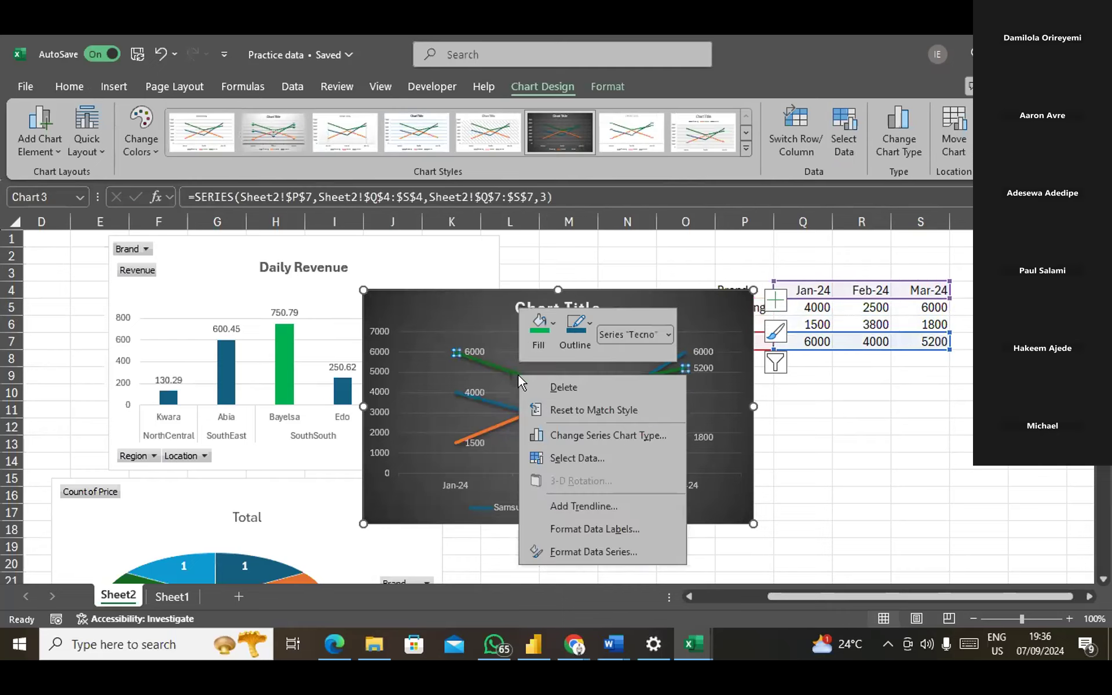
{"action": "left_click", "coordinate": [551, 316]}
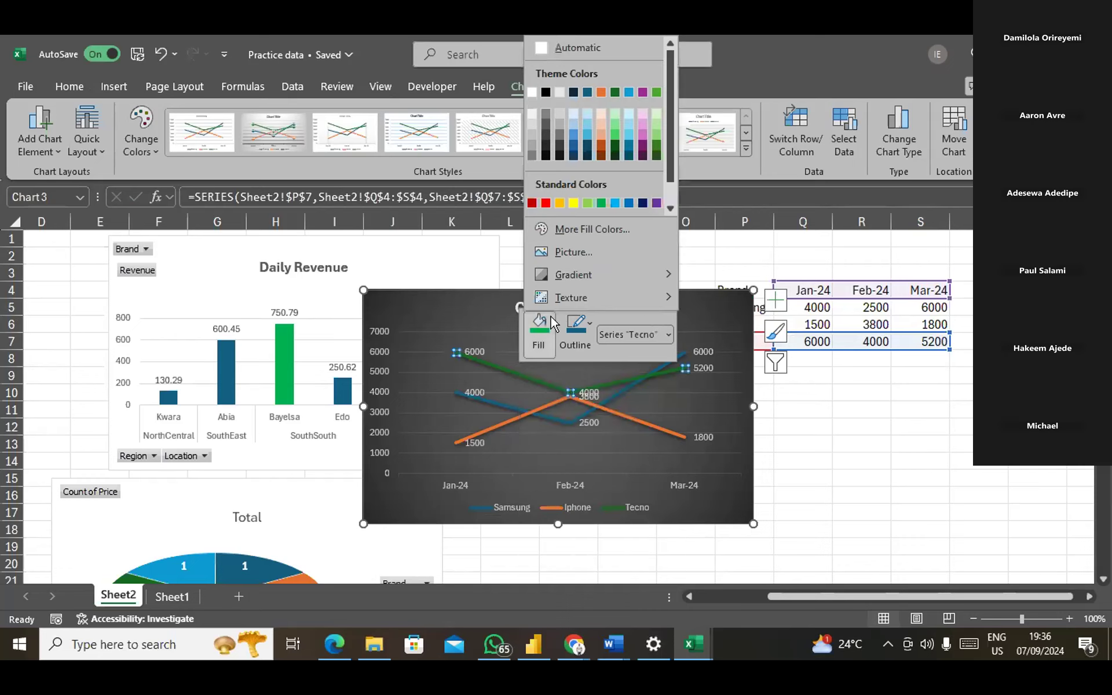
{"action": "left_click", "coordinate": [571, 202]}
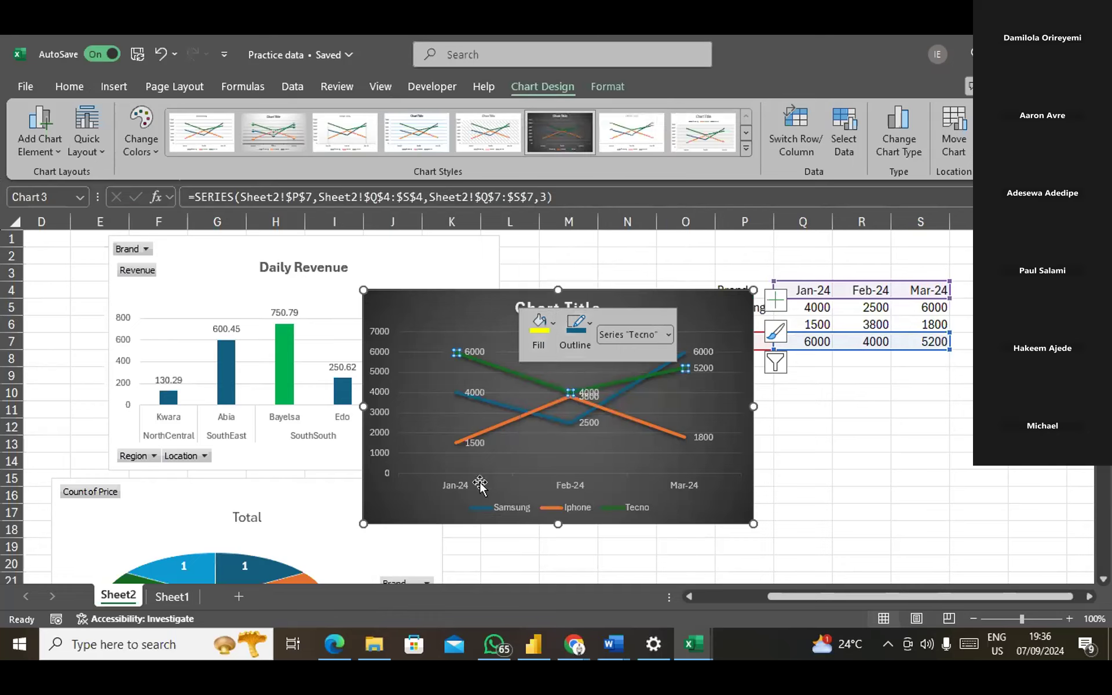
{"action": "right_click", "coordinate": [451, 504]}
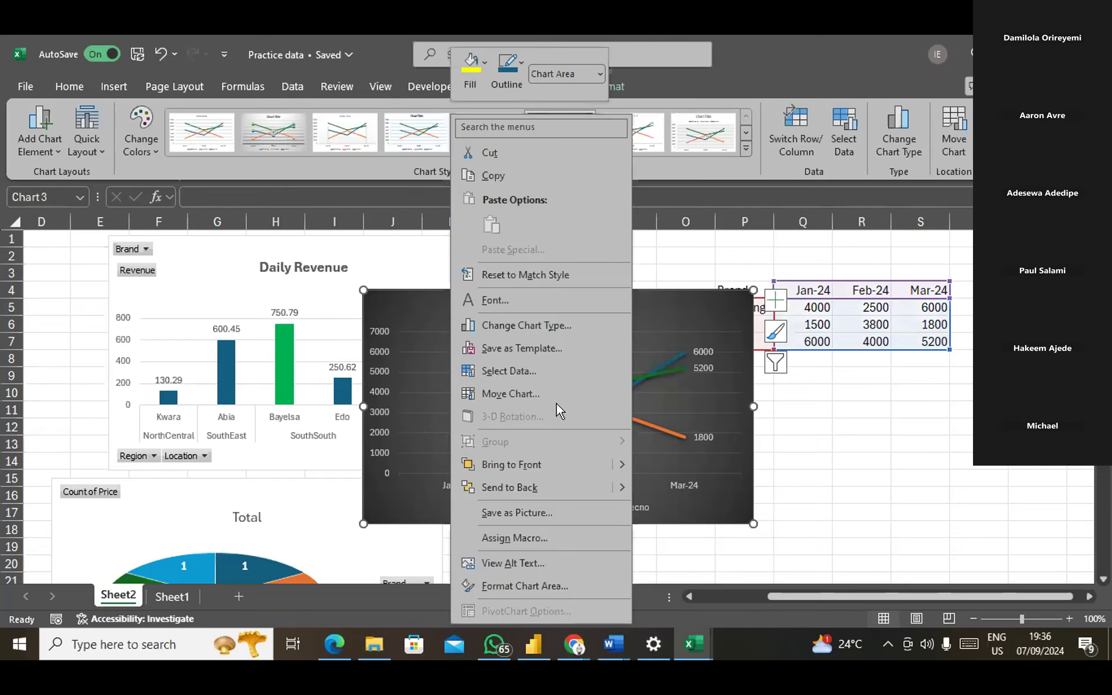
{"action": "left_click", "coordinate": [729, 489]}
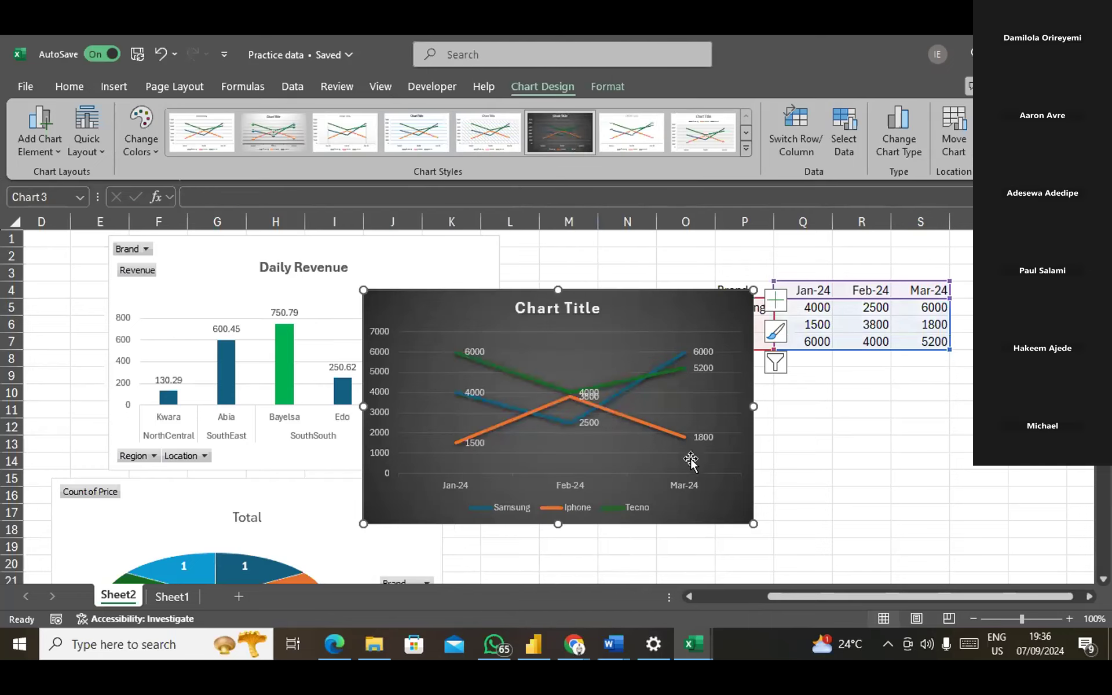
{"action": "left_click", "coordinate": [515, 373]}
{"action": "left_click", "coordinate": [502, 365]}
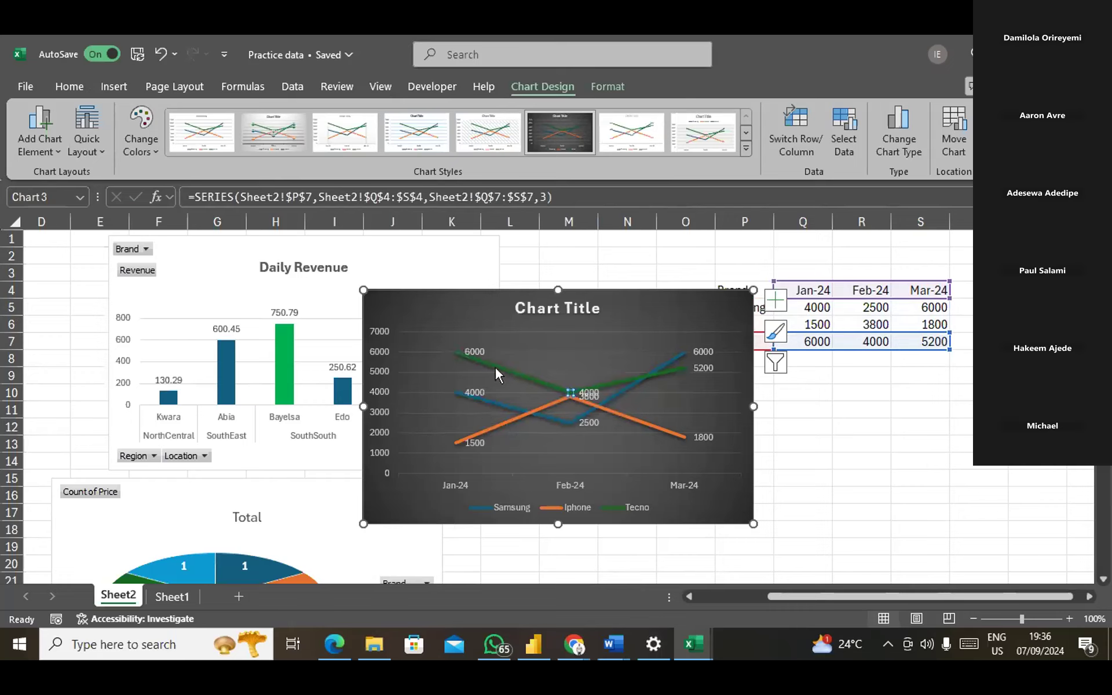
{"action": "left_click", "coordinate": [845, 463]}
{"action": "left_click", "coordinate": [514, 381]}
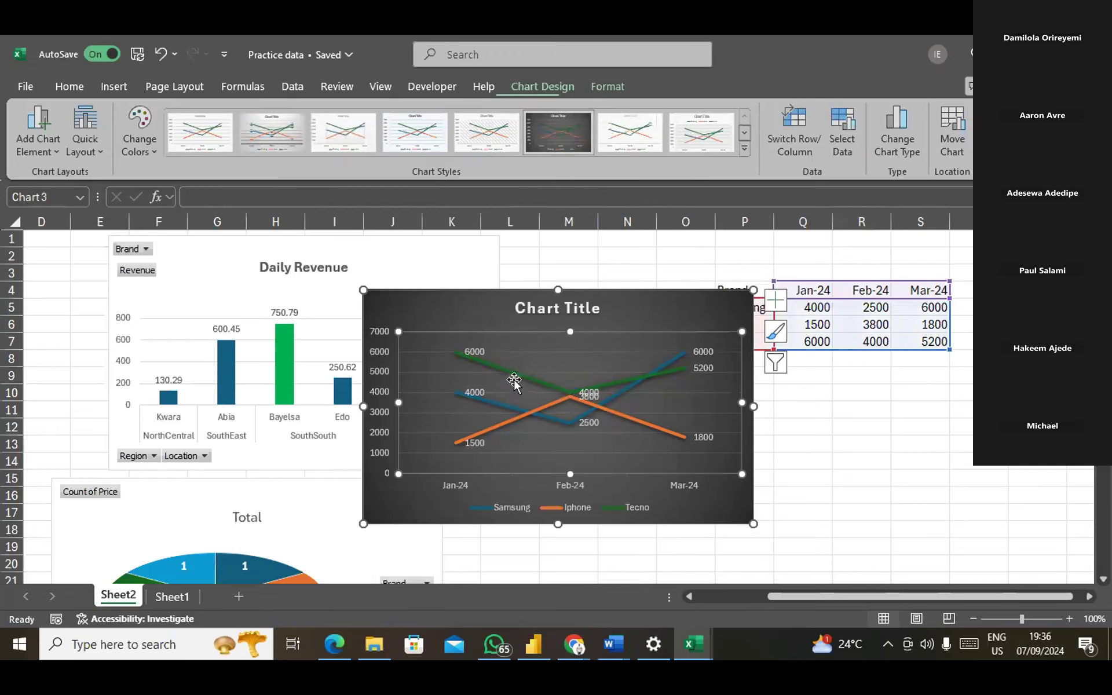
{"action": "left_click", "coordinate": [508, 373]}
{"action": "left_click", "coordinate": [506, 370]}
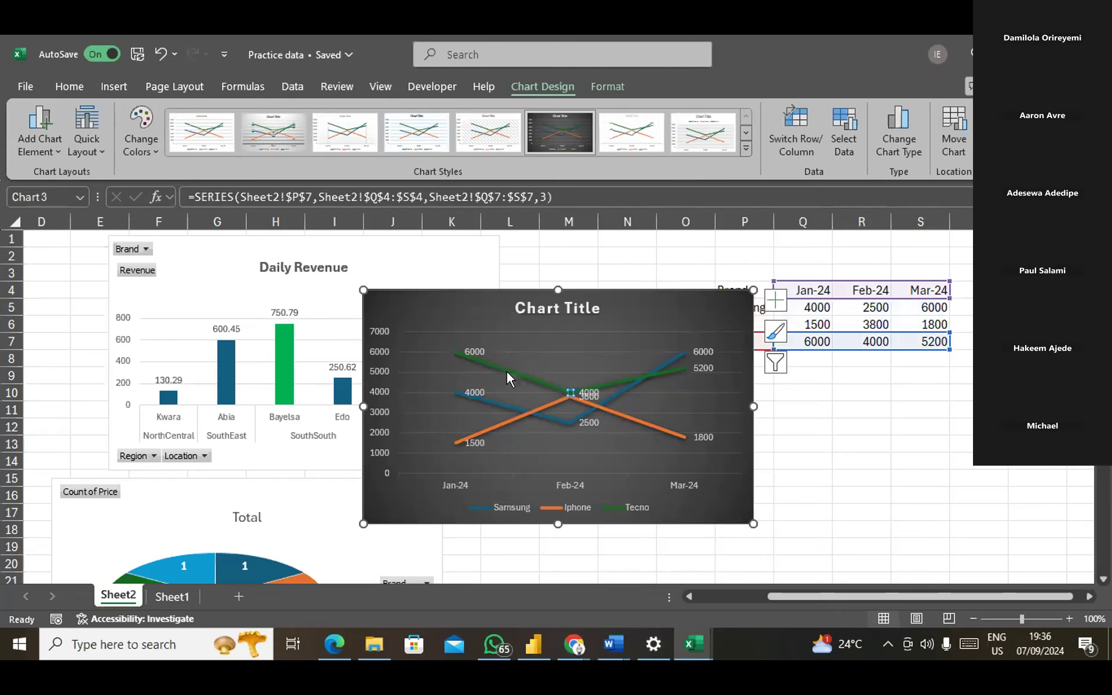
{"action": "right_click", "coordinate": [506, 370]}
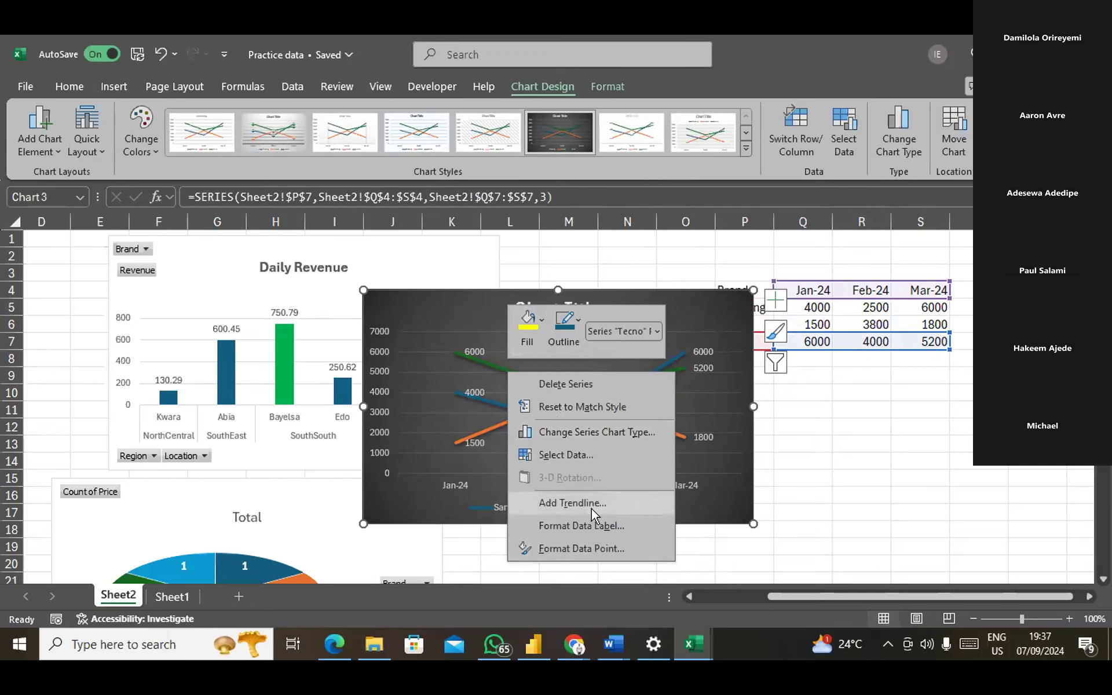
{"action": "key", "text": "Escape"}
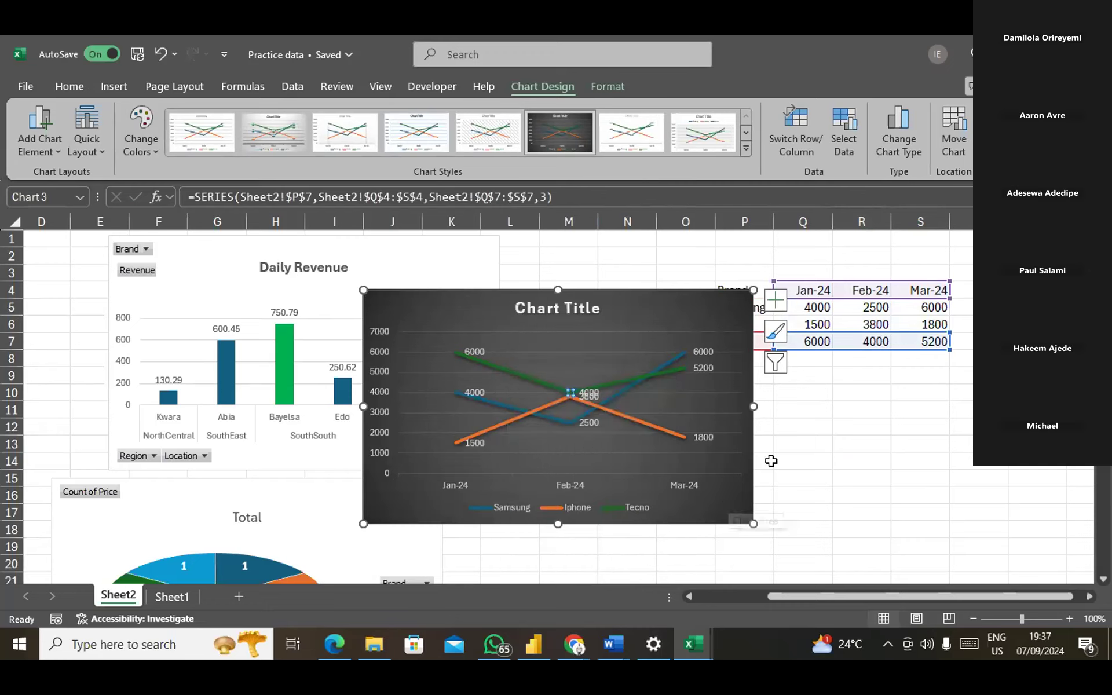
Move the line chart directly below the brand table, starting around column N and row 8, and deselect it.
{"action": "left_click", "coordinate": [834, 478]}
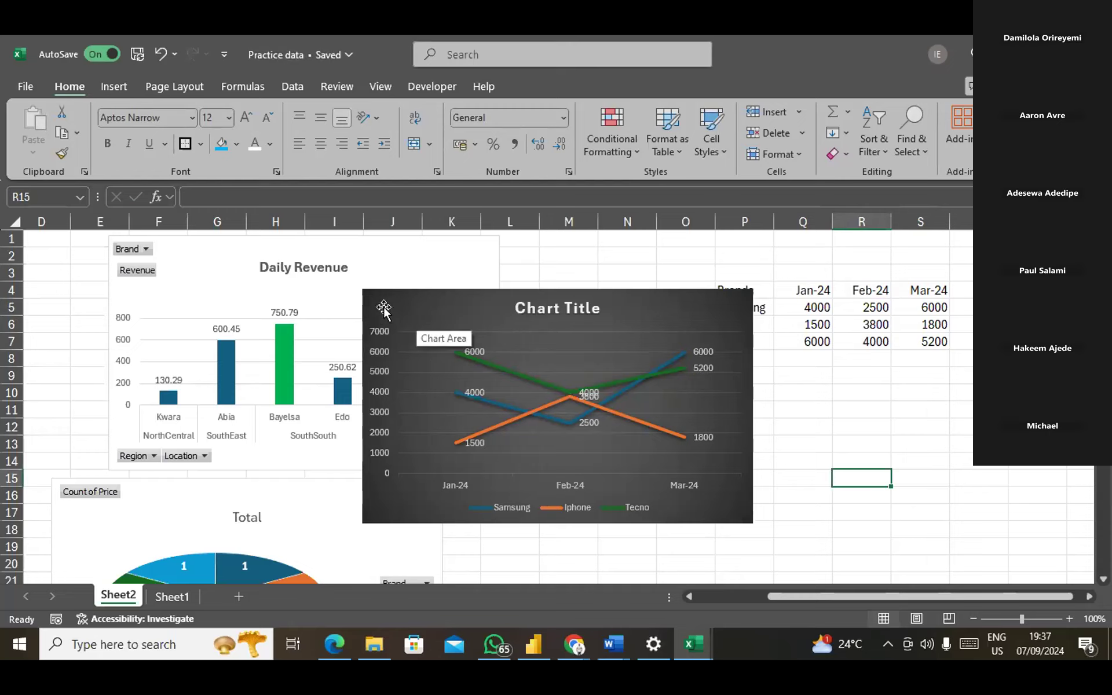
{"action": "left_click_drag", "start_coordinate": [388, 313], "coordinate": [632, 380]}
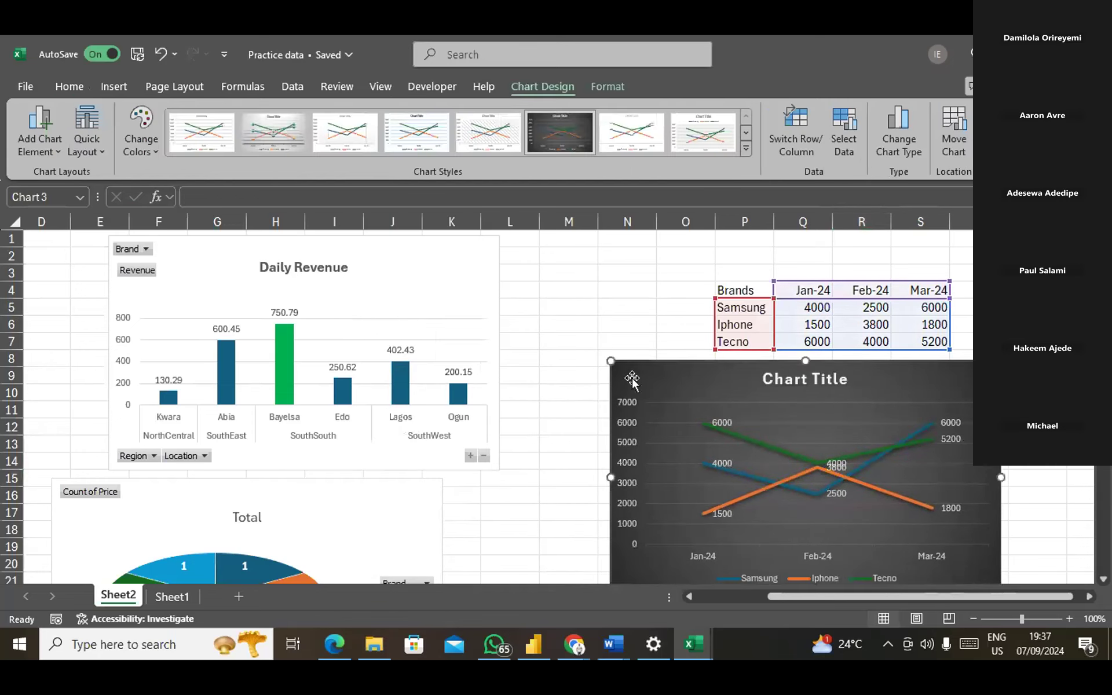
{"action": "left_click", "coordinate": [646, 341]}
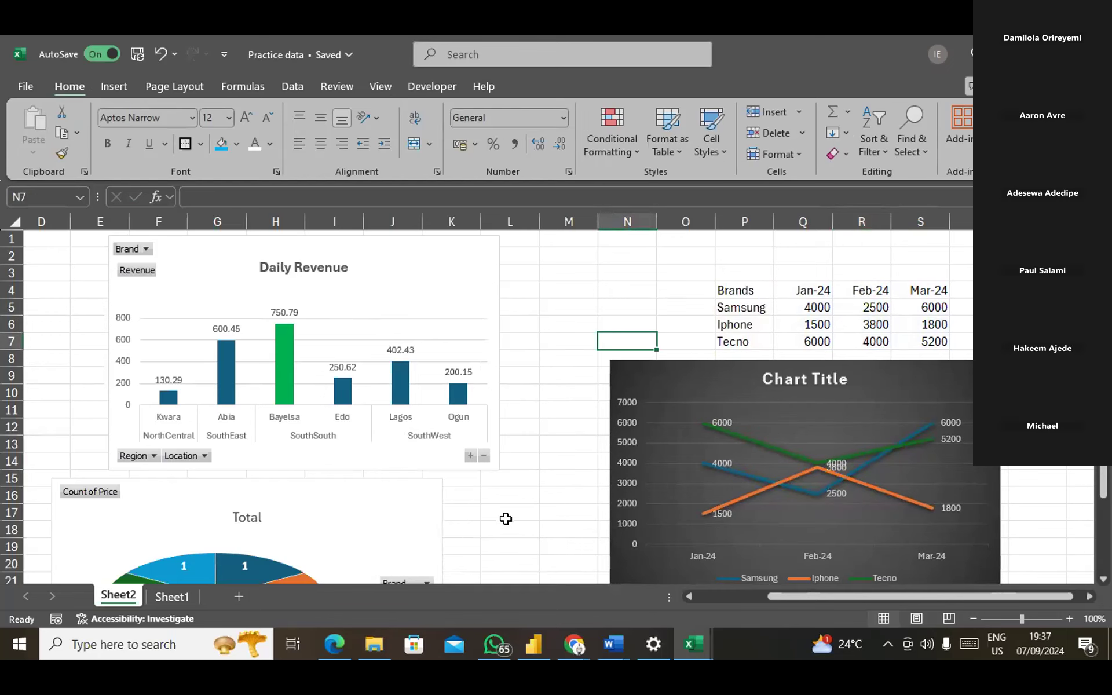
{"action": "scroll", "coordinate": [505, 518], "scroll_direction": "down", "scroll_amount": 3}
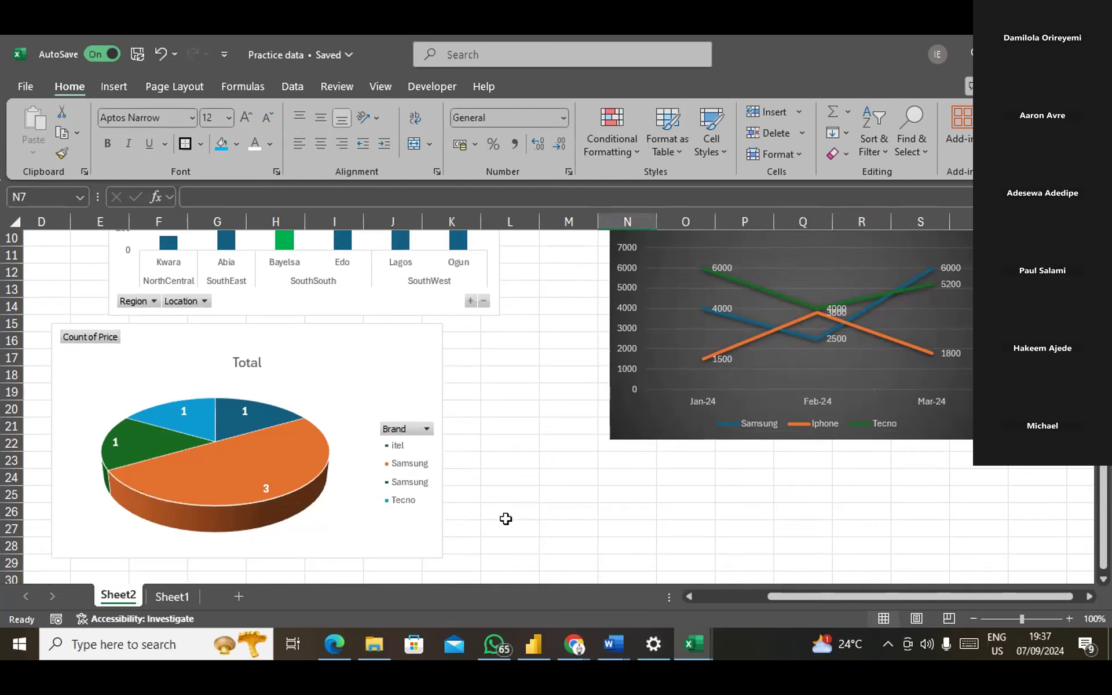
{"action": "scroll", "coordinate": [505, 518], "scroll_direction": "up", "scroll_amount": 2}
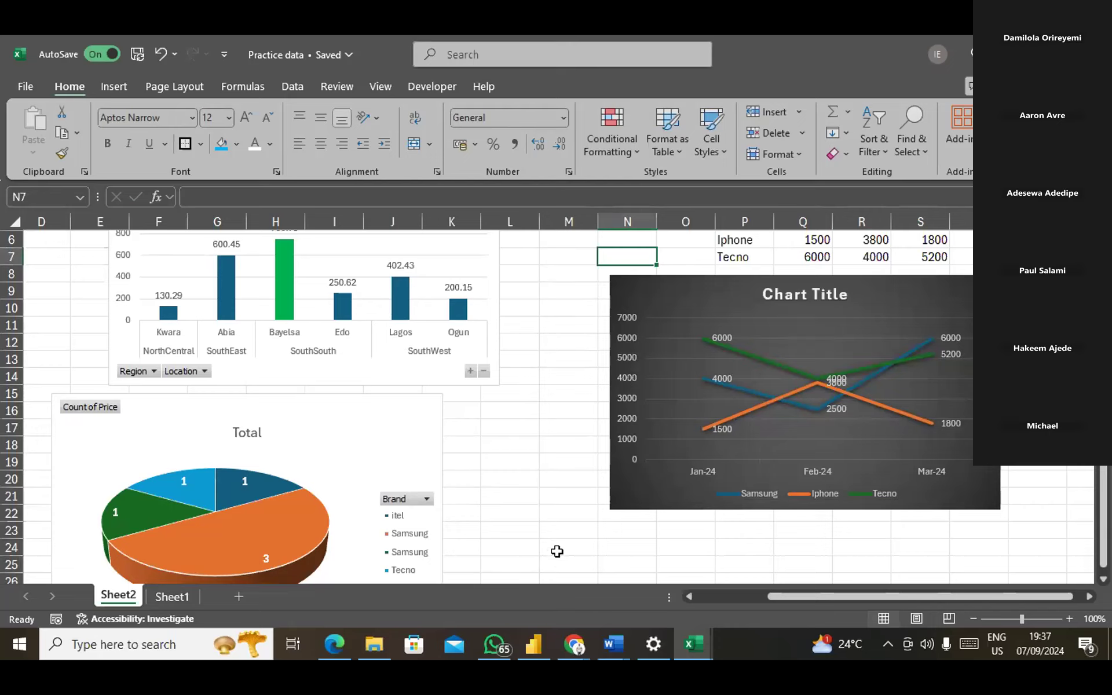
{"action": "left_click", "coordinate": [588, 543]}
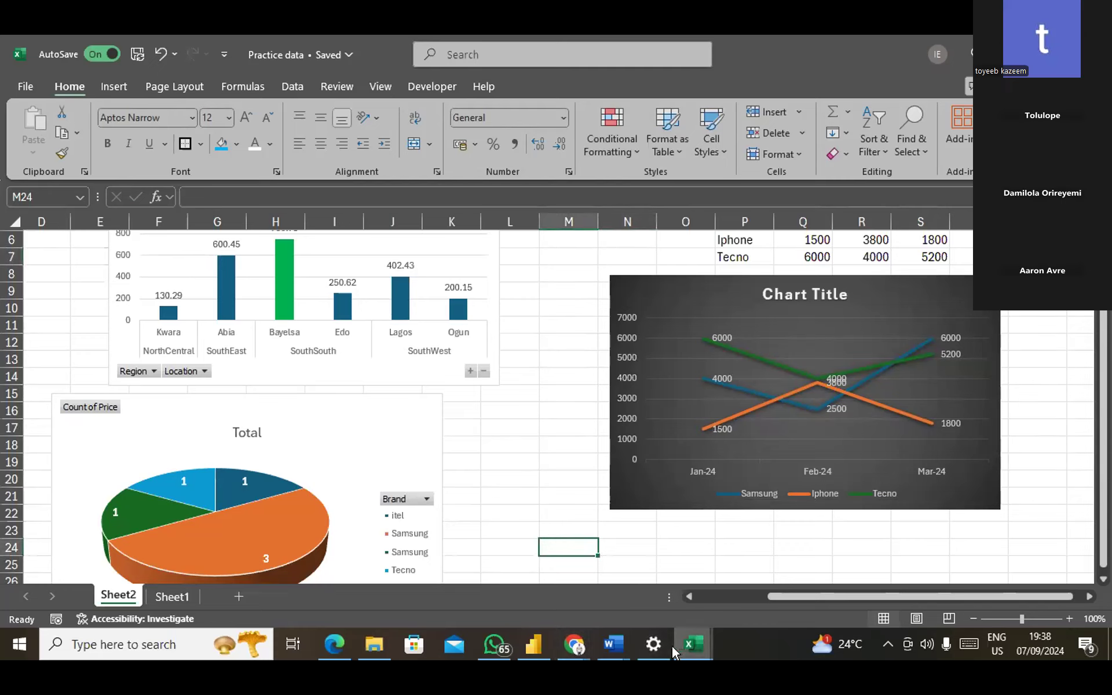
Switch to the Zoom meeting in Chrome and stop sharing the screen.
{"action": "mouse_move", "coordinate": [573, 644]}
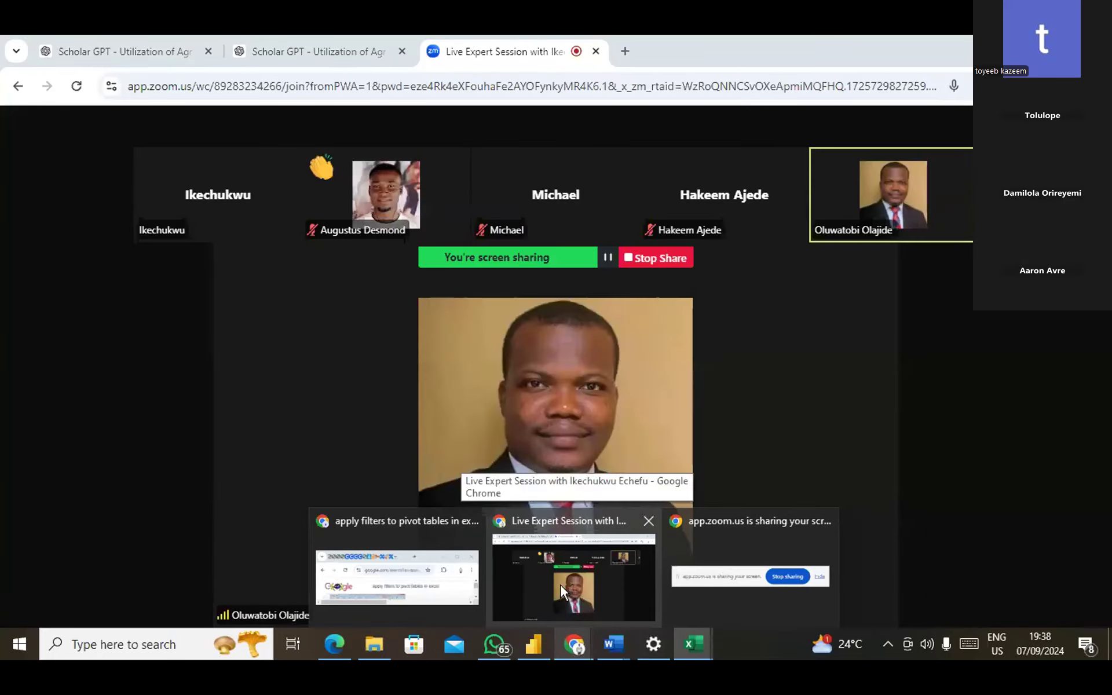
{"action": "left_click", "coordinate": [561, 583]}
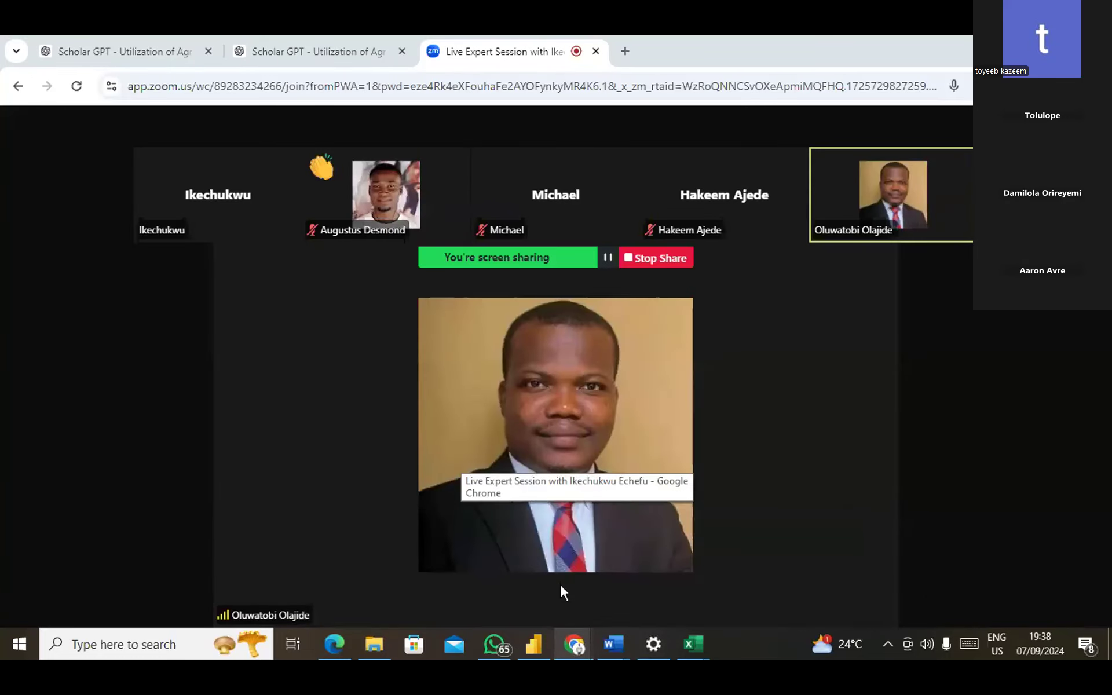
{"action": "left_click", "coordinate": [655, 262]}
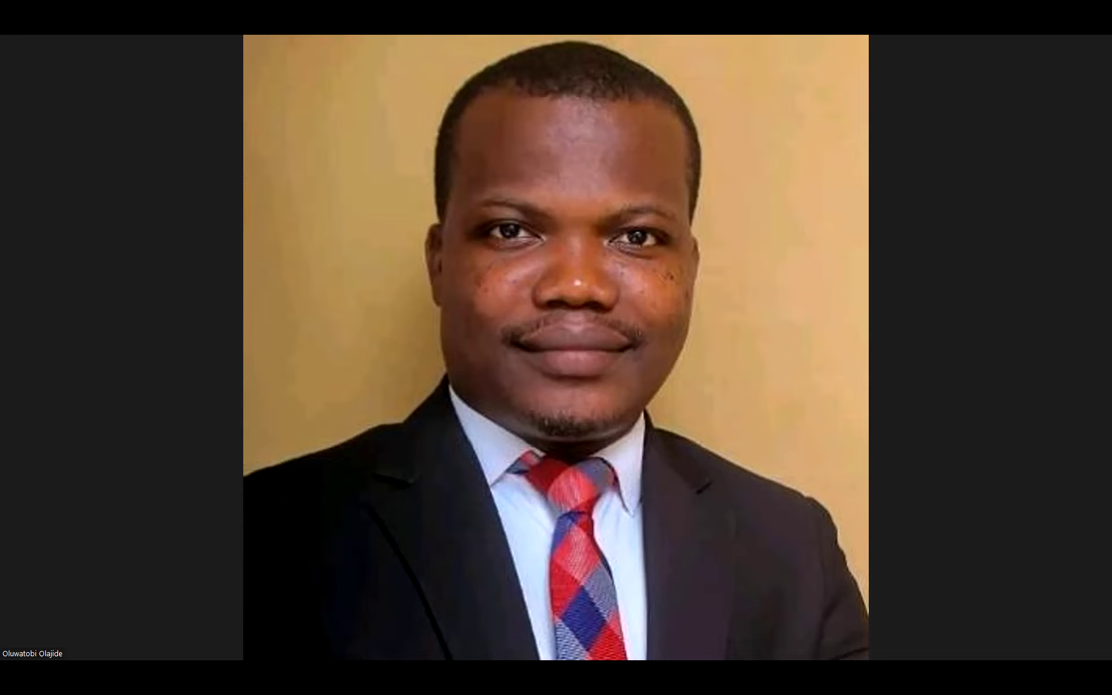
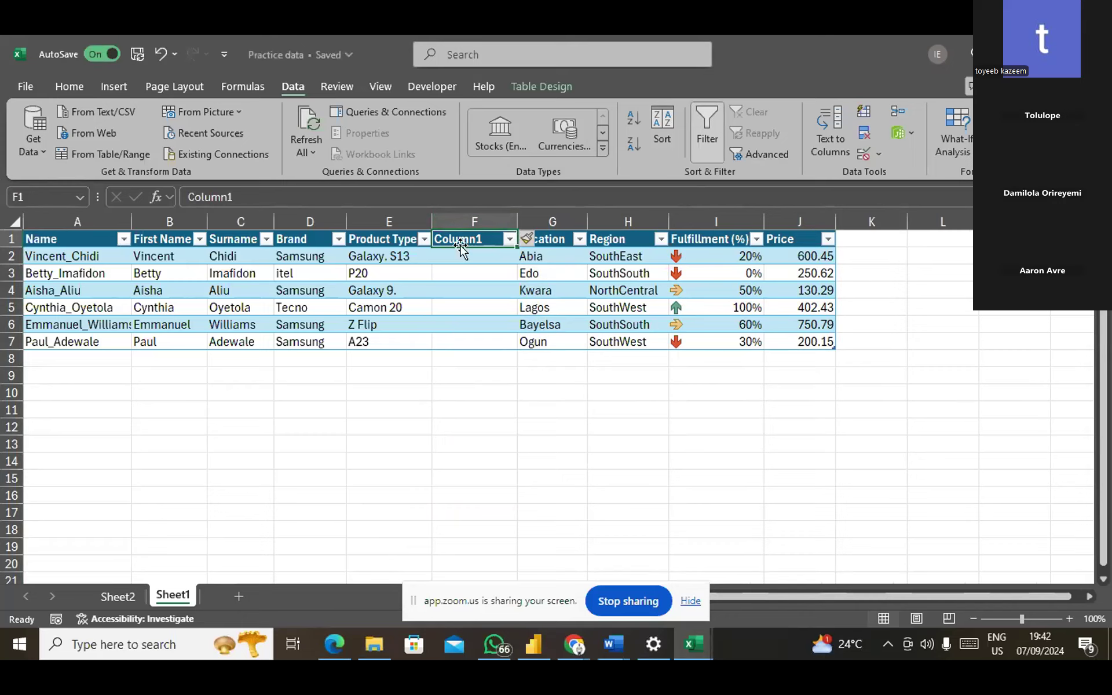
Rename the empty column's header in F1 of the Sheet1 table to Shop.
{"action": "type", "text": "S"}
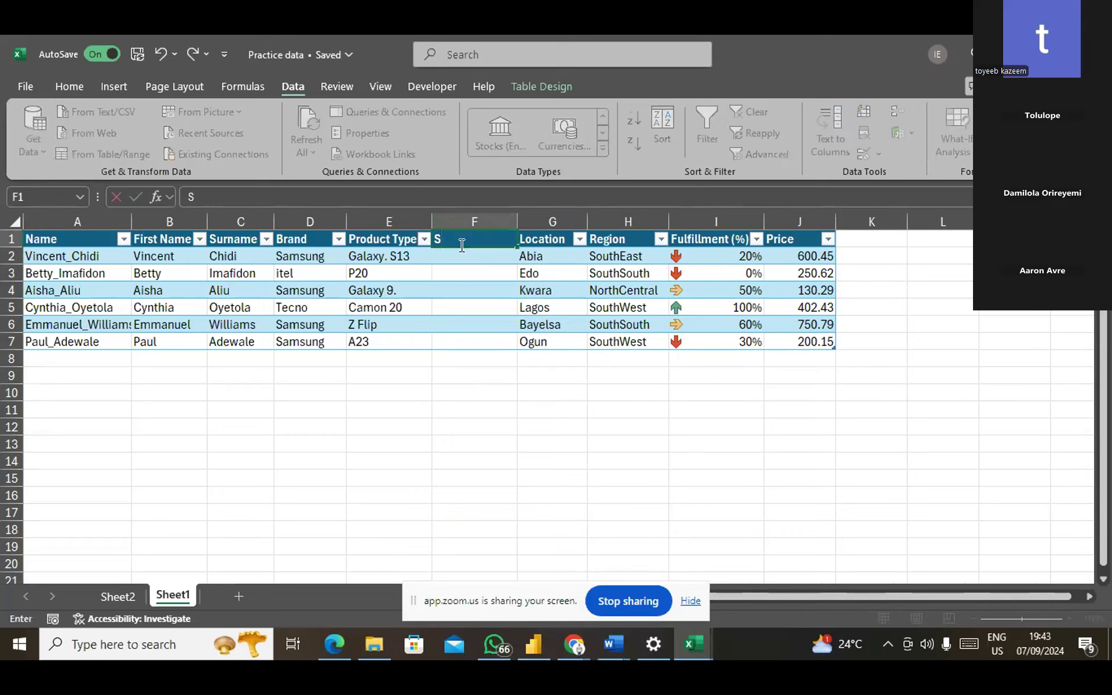
{"action": "type", "text": "hop"}
{"action": "left_click", "coordinate": [468, 256]}
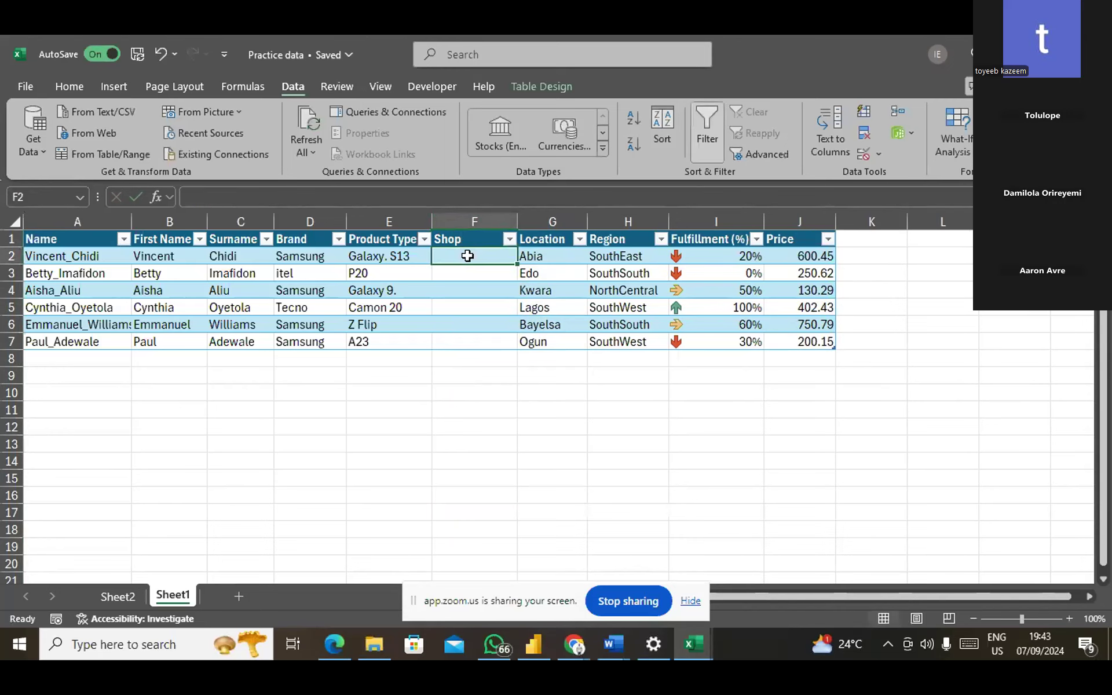
{"action": "scroll", "coordinate": [704, 315], "scroll_direction": "right", "scroll_amount": 1}
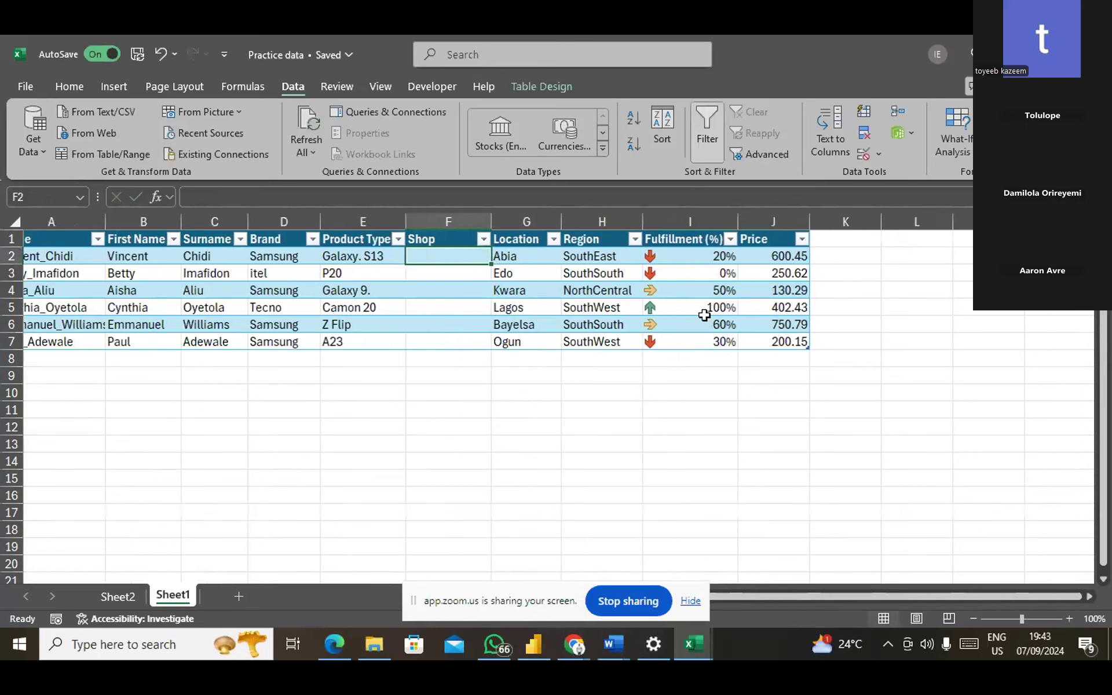
{"action": "scroll", "coordinate": [704, 315], "scroll_direction": "left", "scroll_amount": 1}
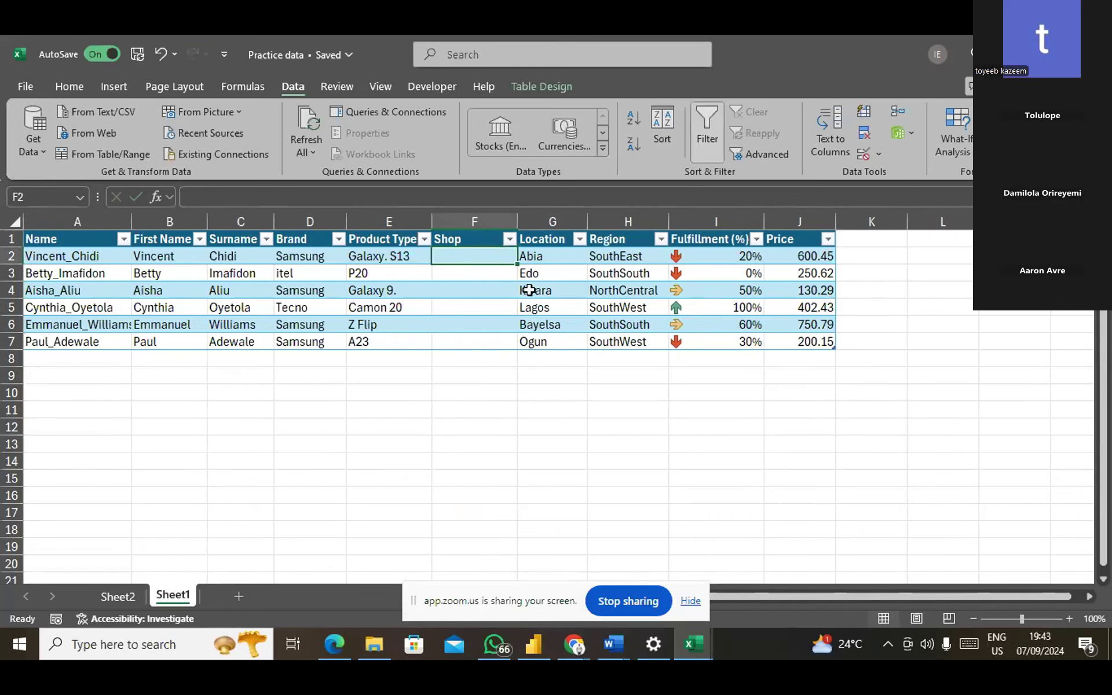
{"action": "left_click", "coordinate": [1014, 256]}
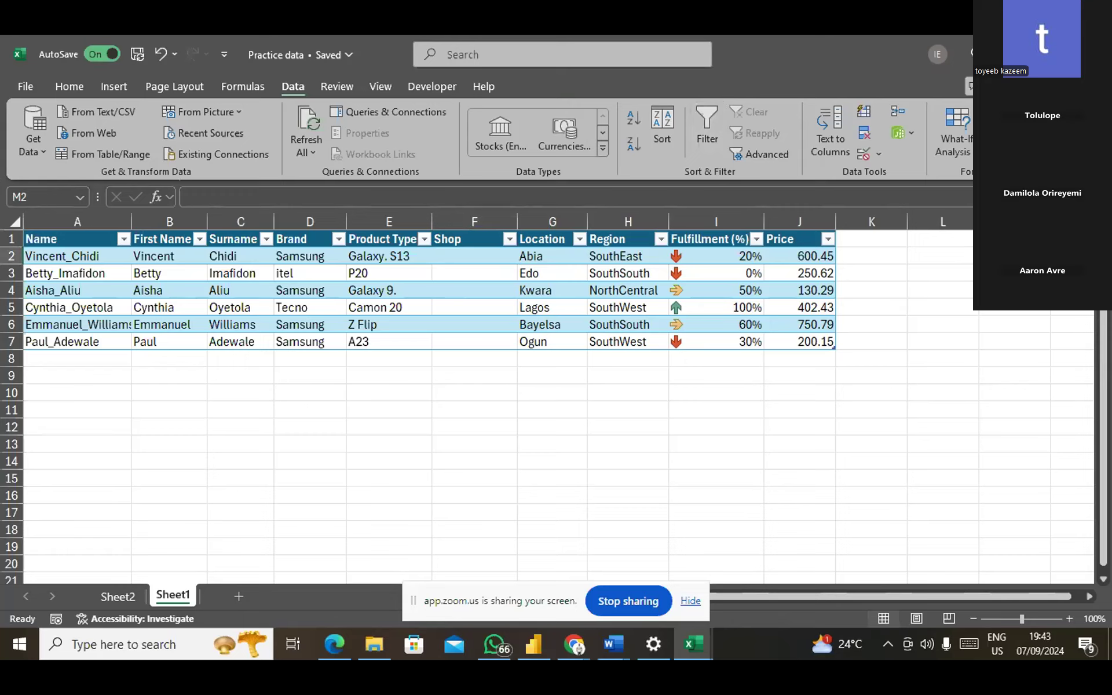
Enter the shop names Umuahia, Benin, Ilorin and Ikorodu down cells M2 to M5 beside the table.
{"action": "type", "text": "U"}
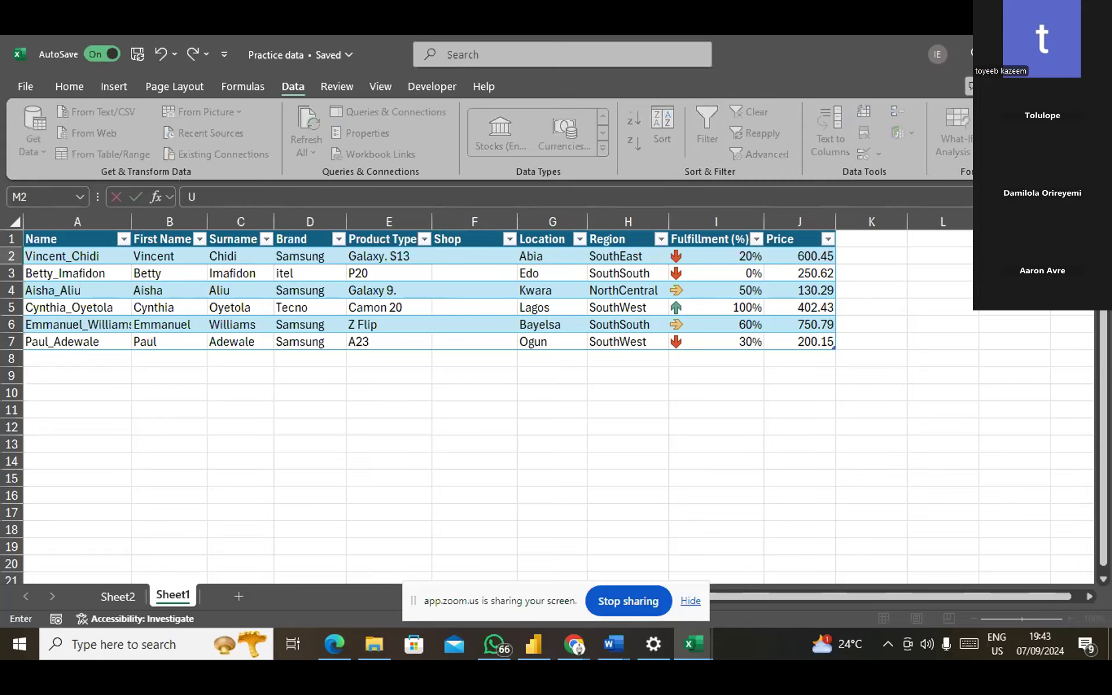
{"action": "type", "text": "muahia"}
{"action": "key", "text": "Return"}
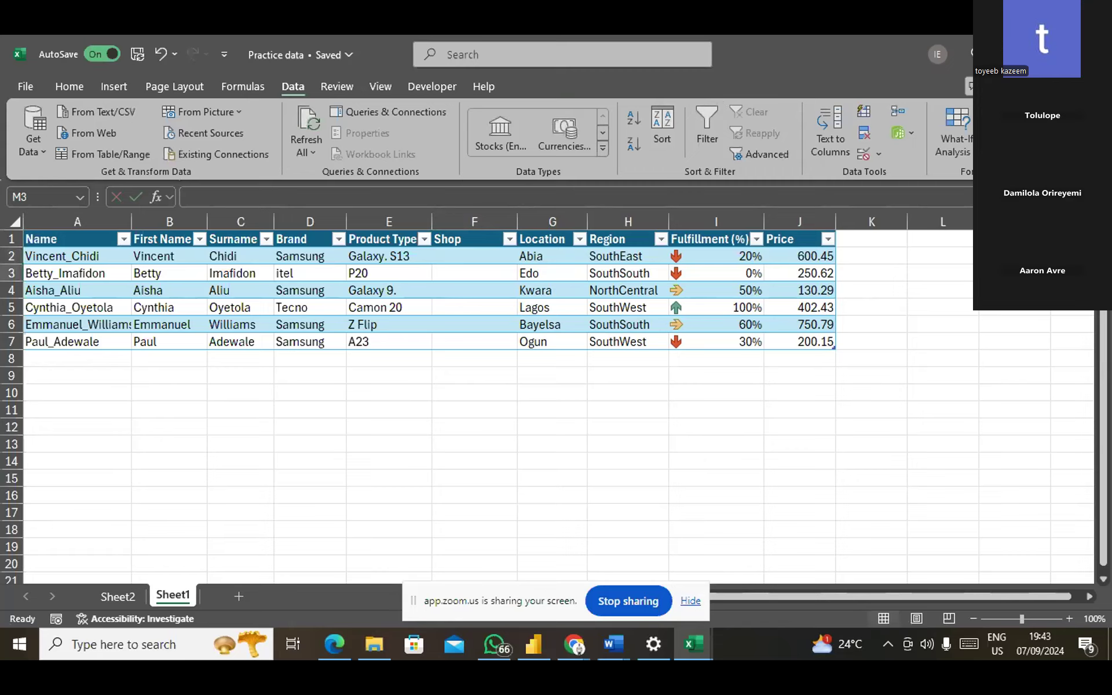
{"action": "type", "text": "Benin"}
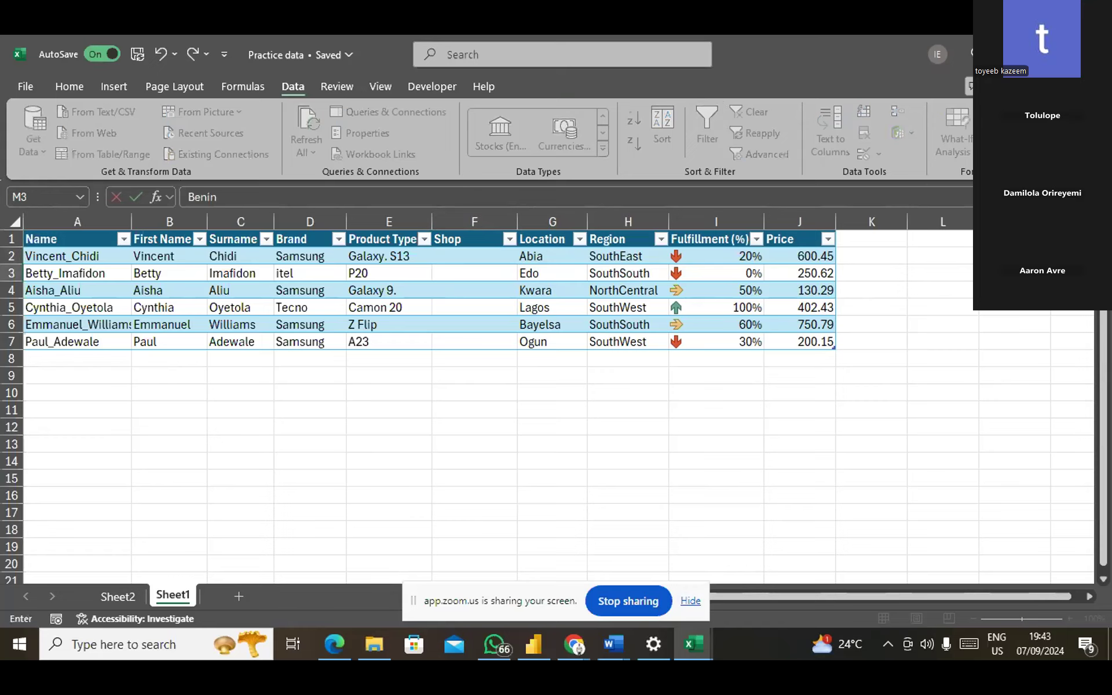
{"action": "key", "text": "Return"}
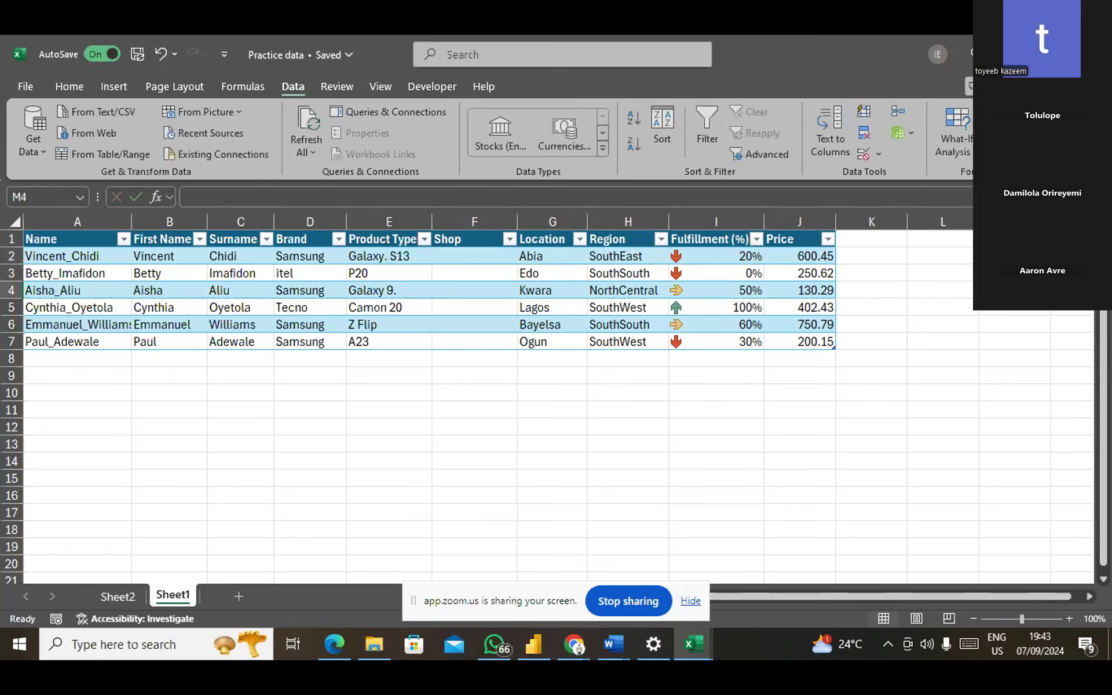
{"action": "type", "text": "Ilorin"}
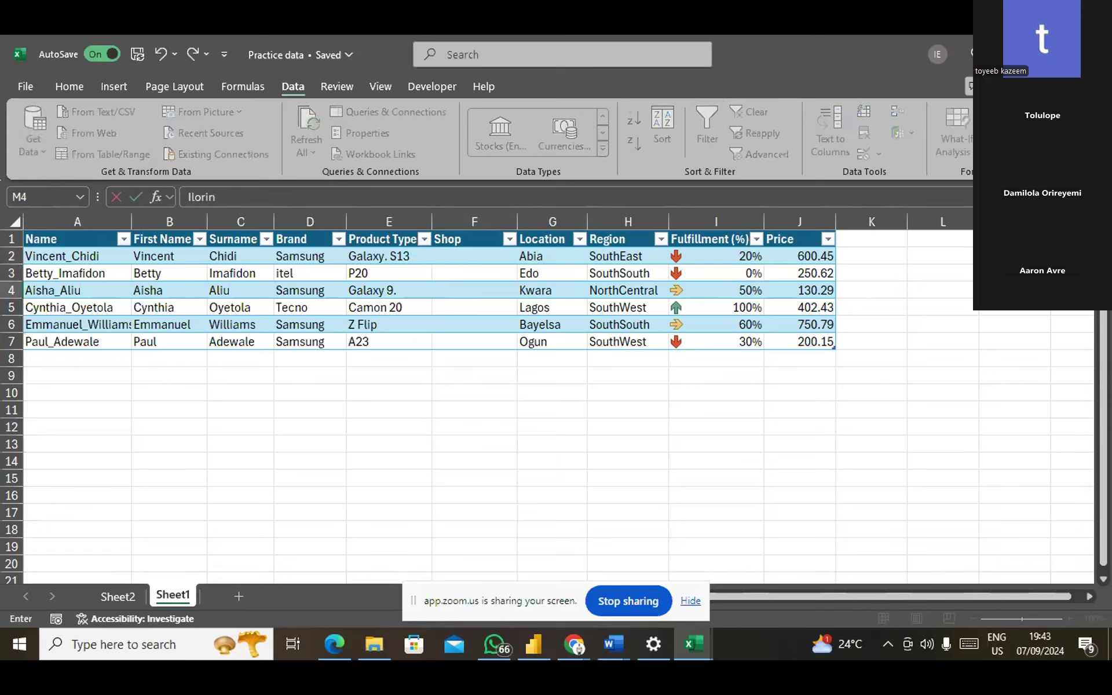
{"action": "key", "text": "Return"}
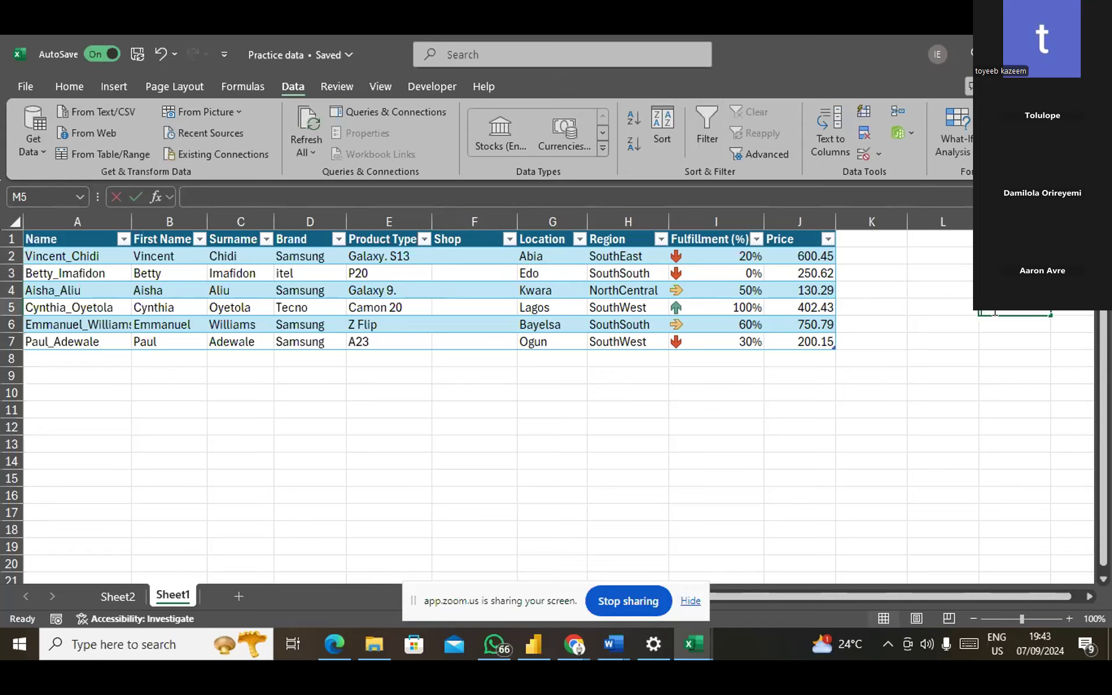
{"action": "type", "text": "Ikorodu"}
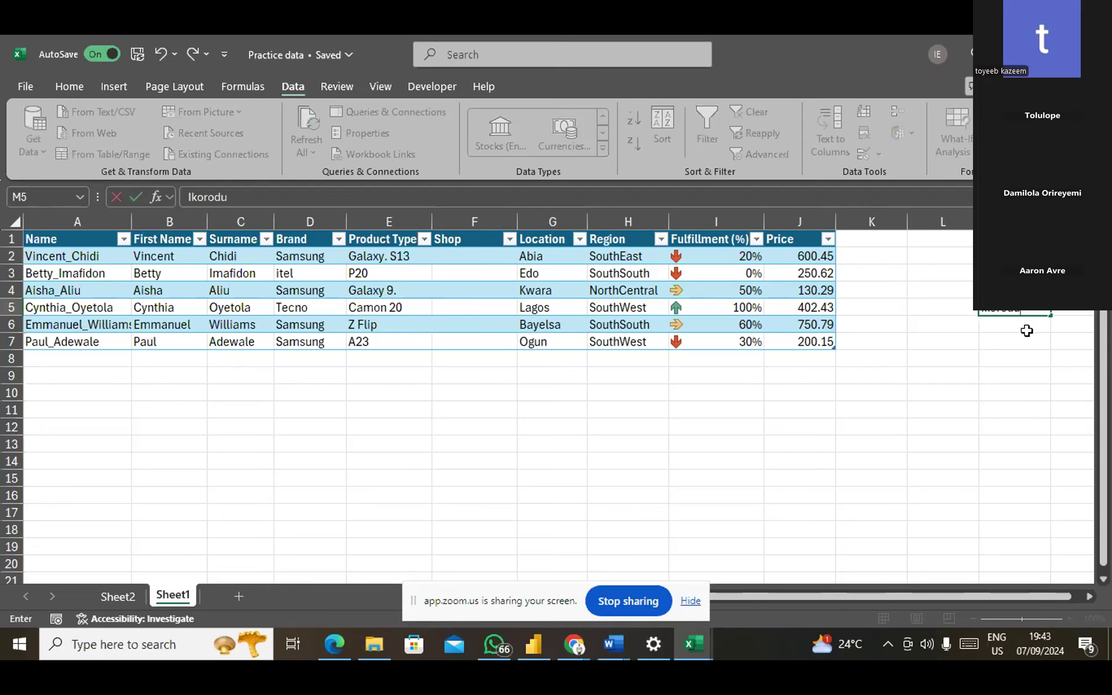
{"action": "key", "text": "Return"}
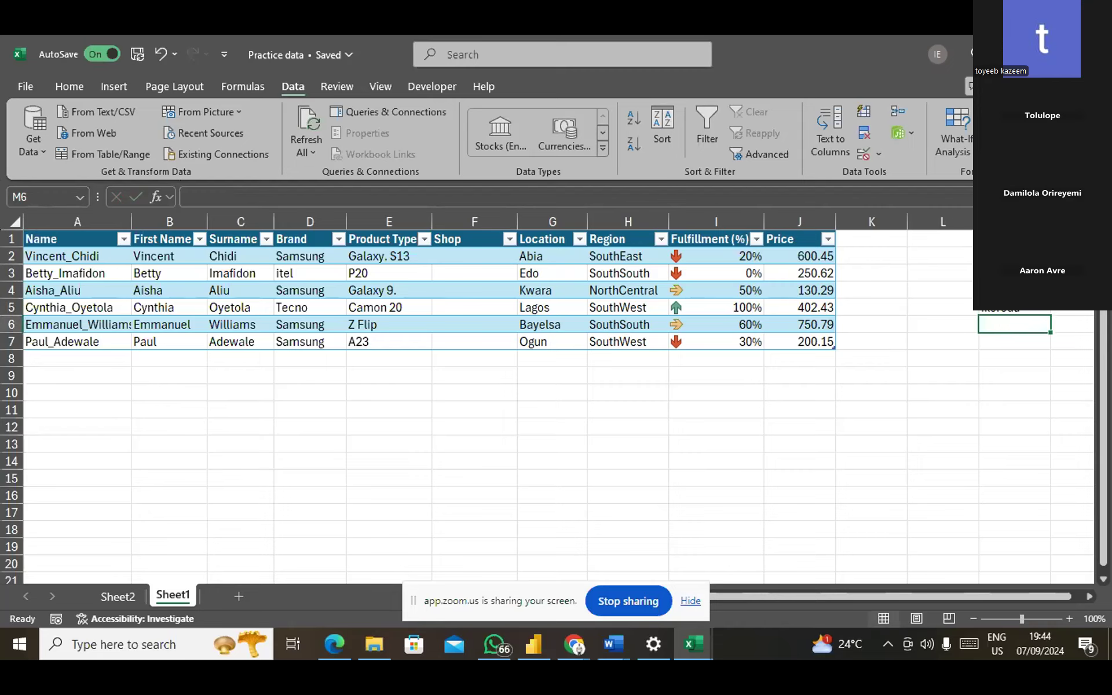
Apply data validation to the whole Shop column F, allowing a List sourced from =$M$2:$M$5.
{"action": "left_click", "coordinate": [1015, 256]}
{"action": "left_click_drag", "start_coordinate": [1014, 256], "coordinate": [1018, 311]}
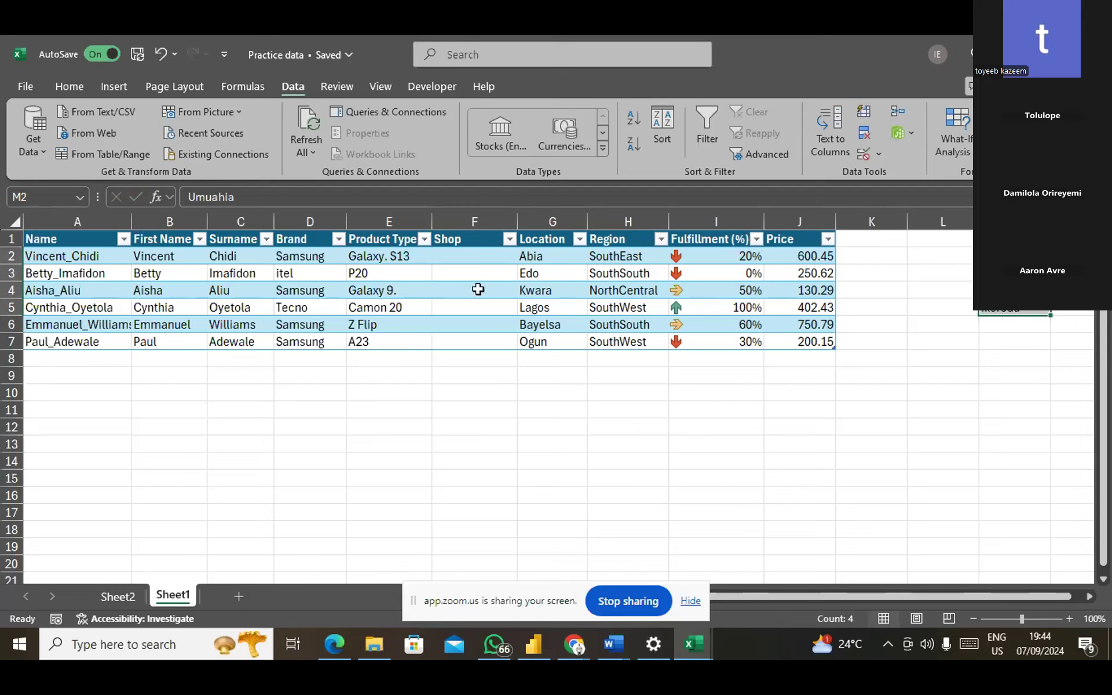
{"action": "left_click", "coordinate": [476, 221]}
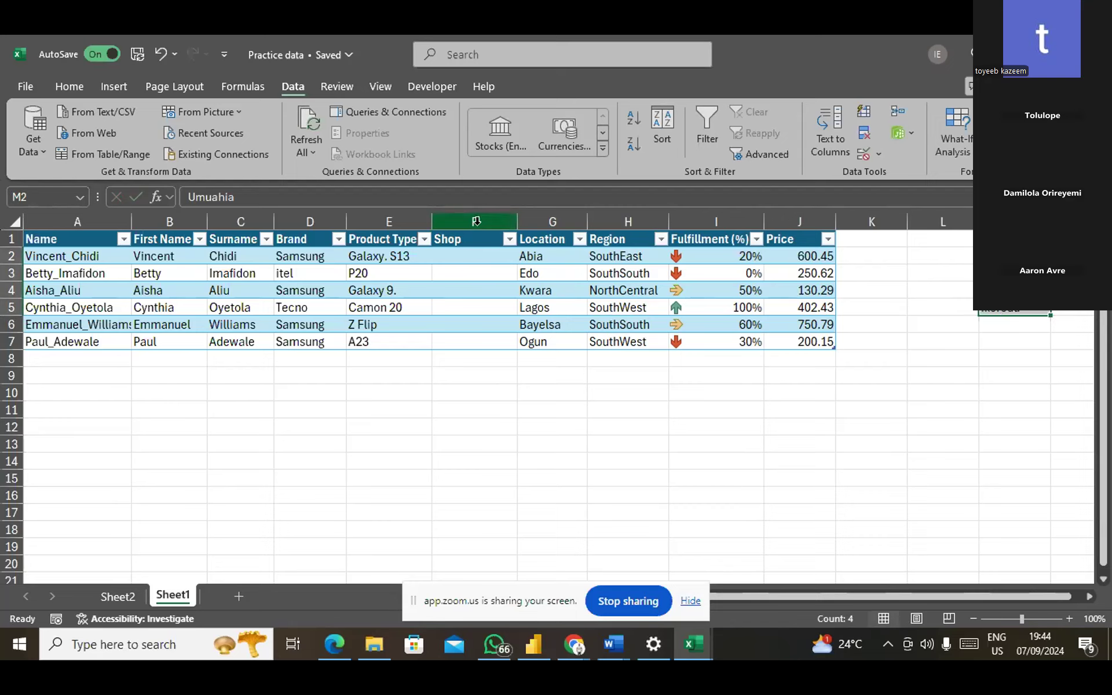
{"action": "left_click", "coordinate": [476, 221]}
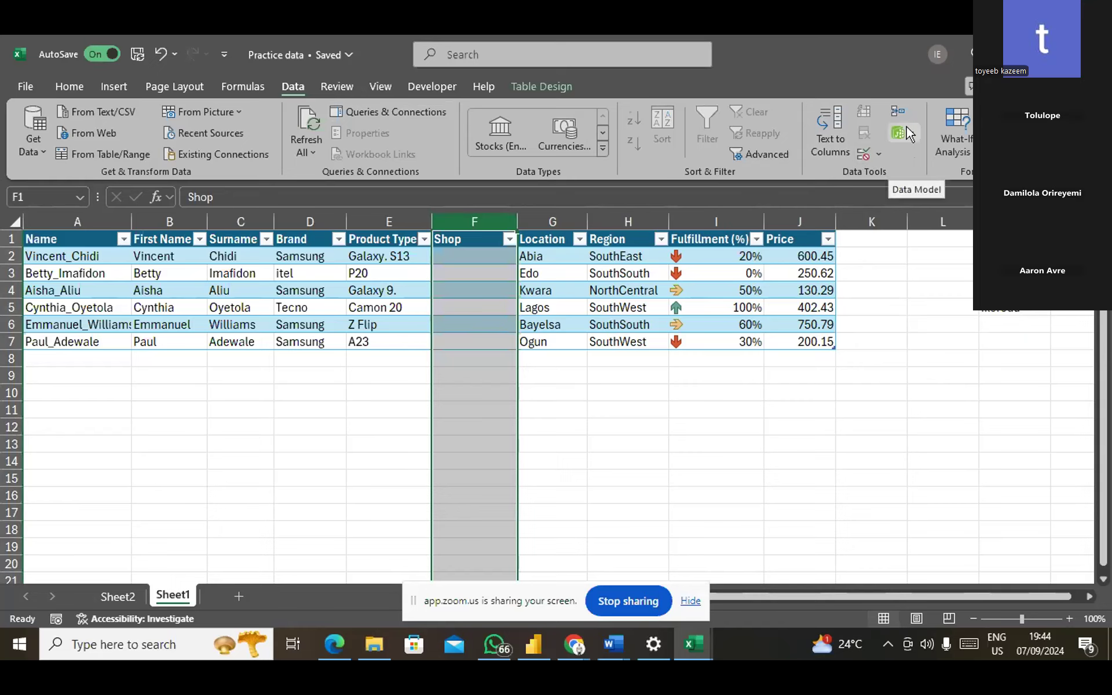
{"action": "left_click", "coordinate": [878, 156]}
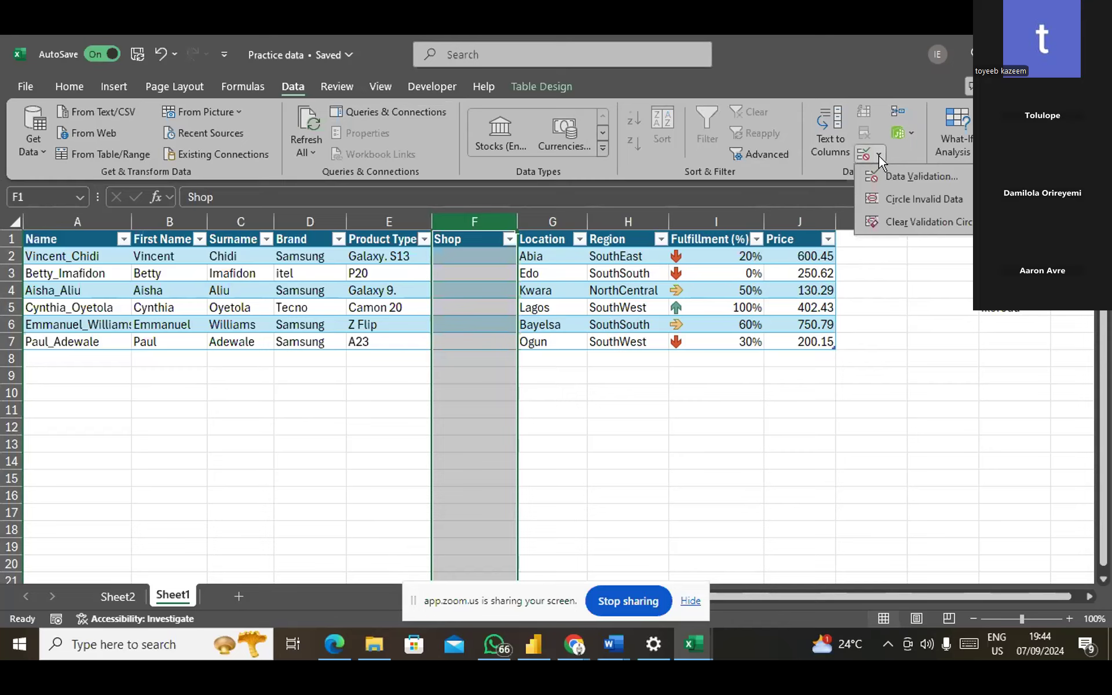
{"action": "left_click", "coordinate": [907, 175]}
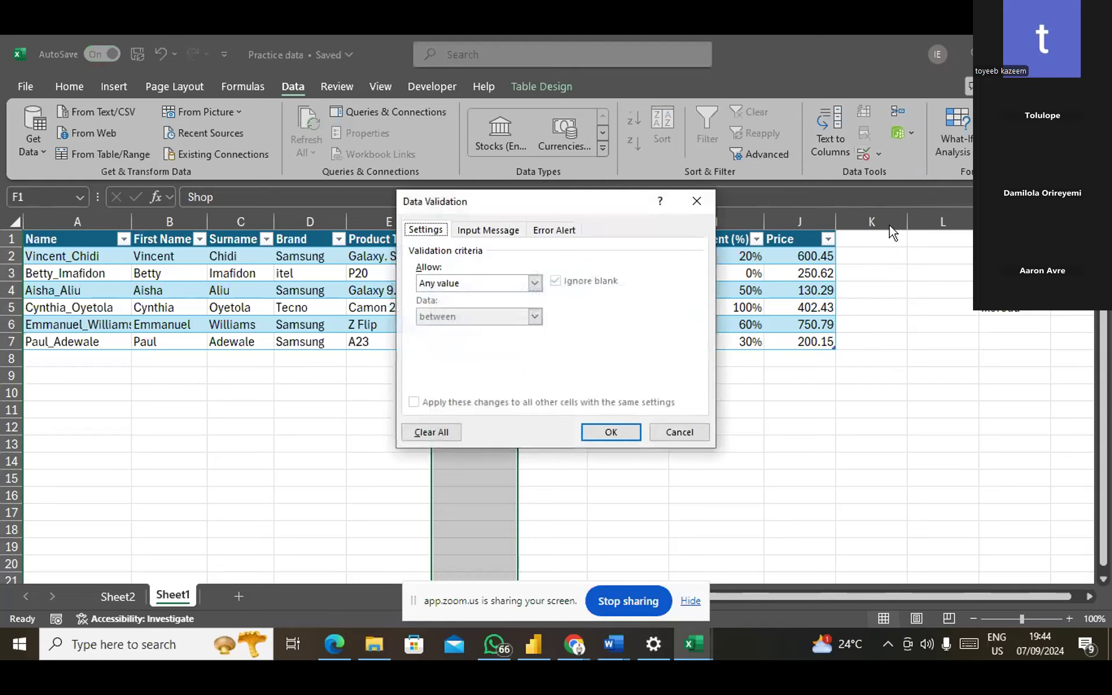
{"action": "left_click", "coordinate": [535, 283]}
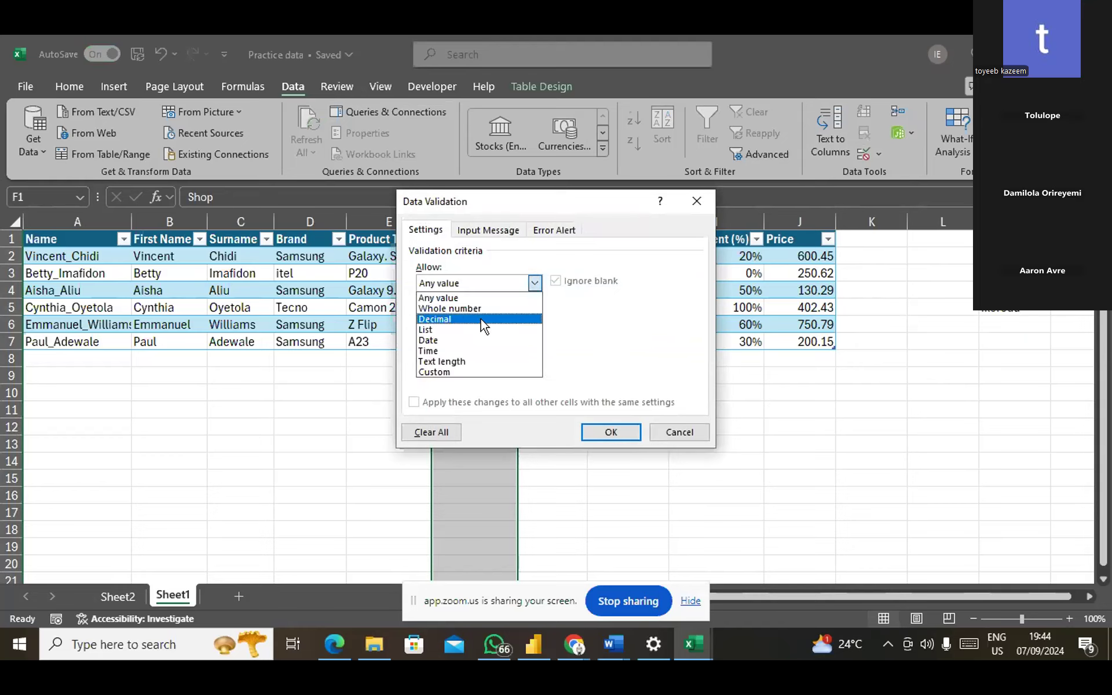
{"action": "left_click", "coordinate": [447, 330]}
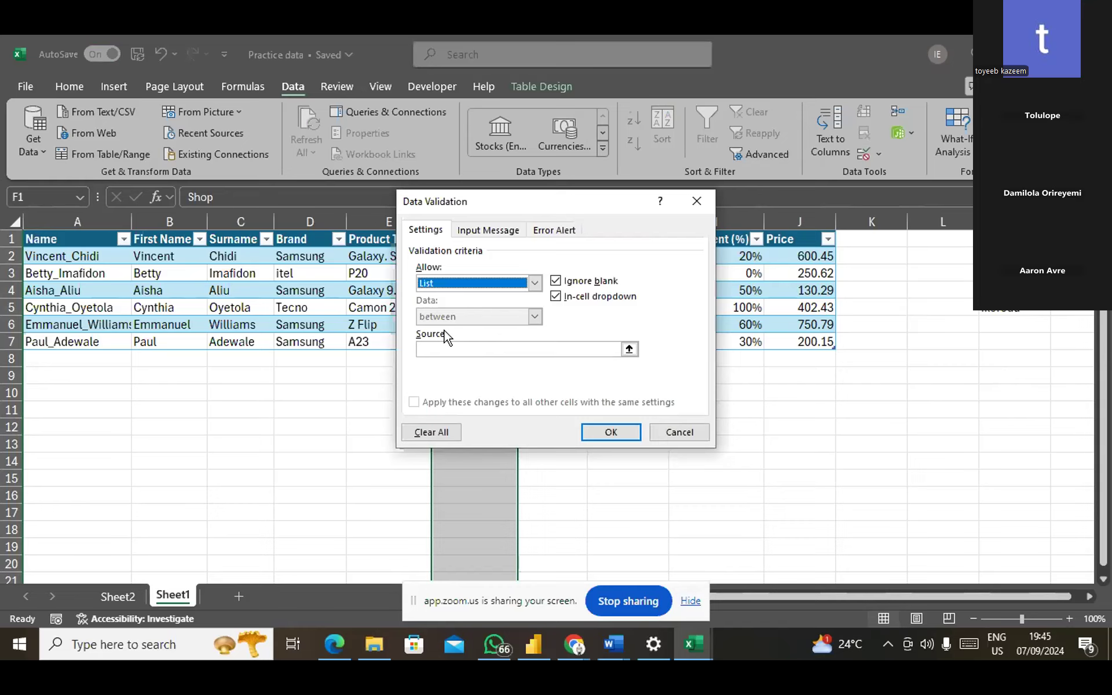
{"action": "left_click", "coordinate": [441, 349]}
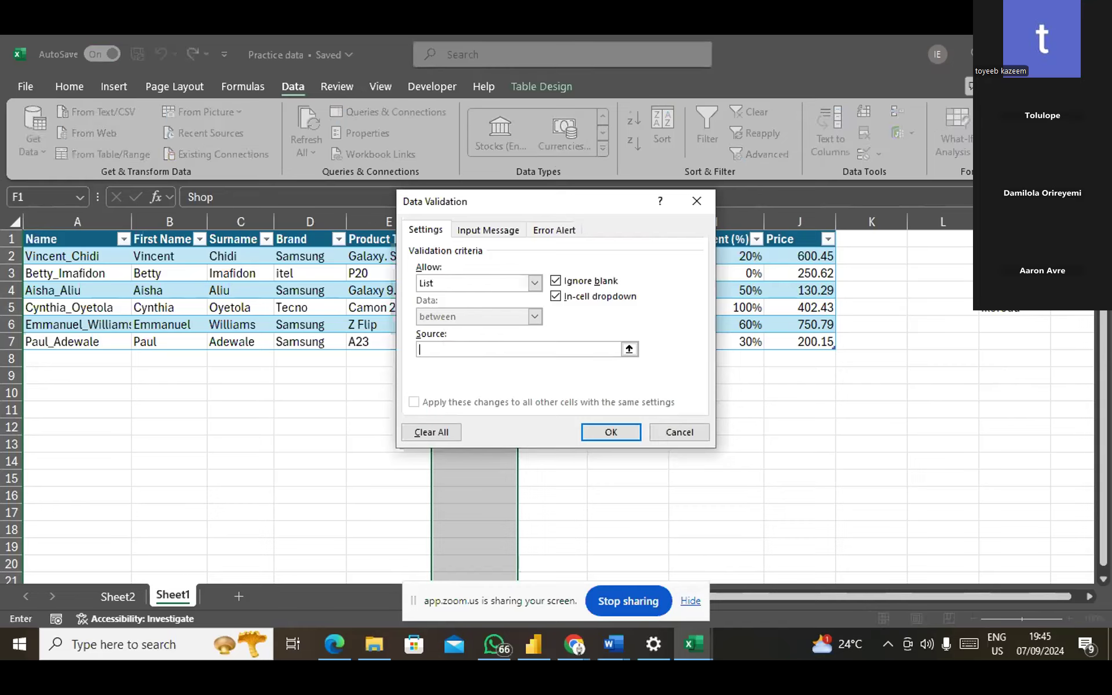
{"action": "left_click_drag", "start_coordinate": [1014, 256], "coordinate": [1013, 307]}
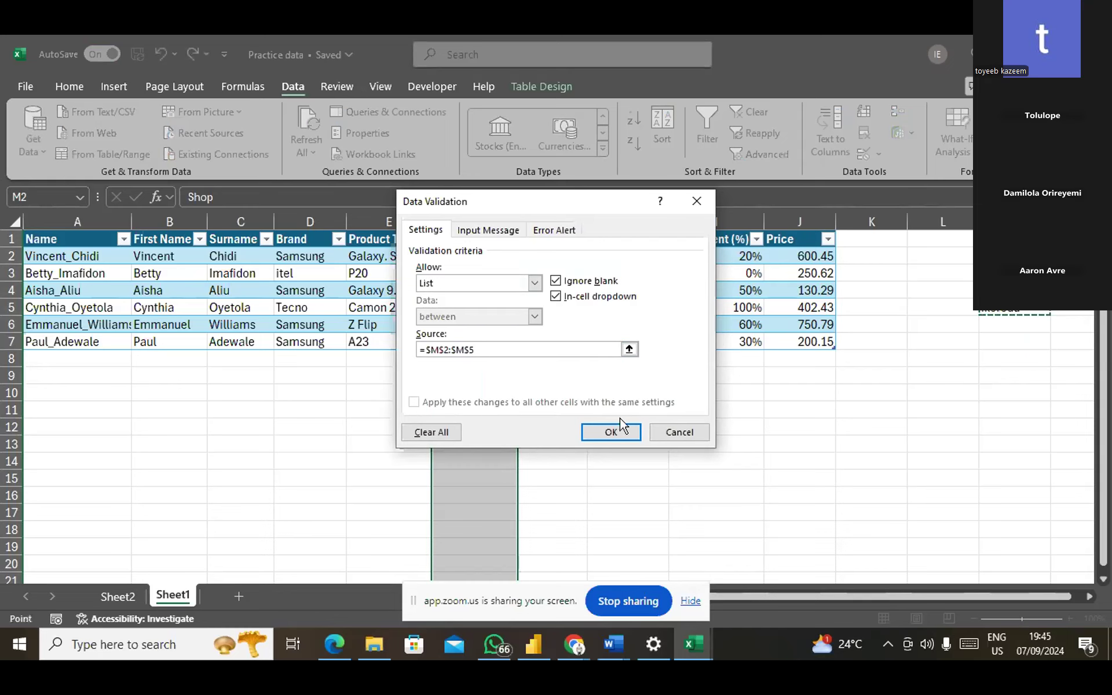
{"action": "left_click", "coordinate": [611, 434]}
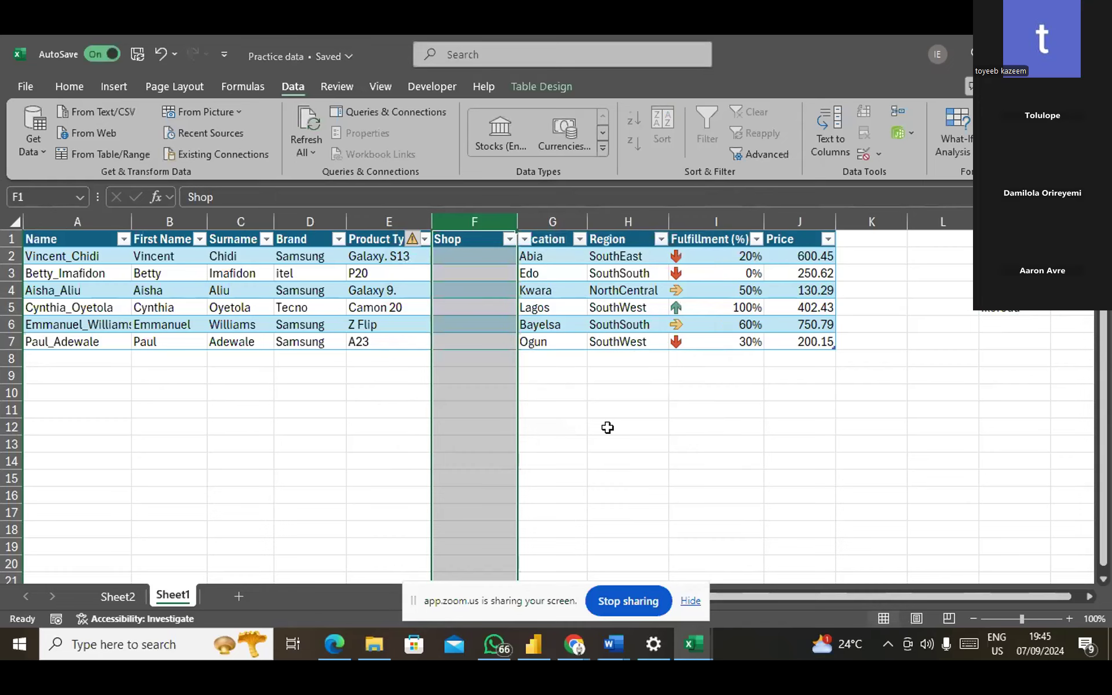
Set cell F2 in the Shop column to Benin from its validation list, dismissing the WhatsApp notification.
{"action": "left_click", "coordinate": [469, 258]}
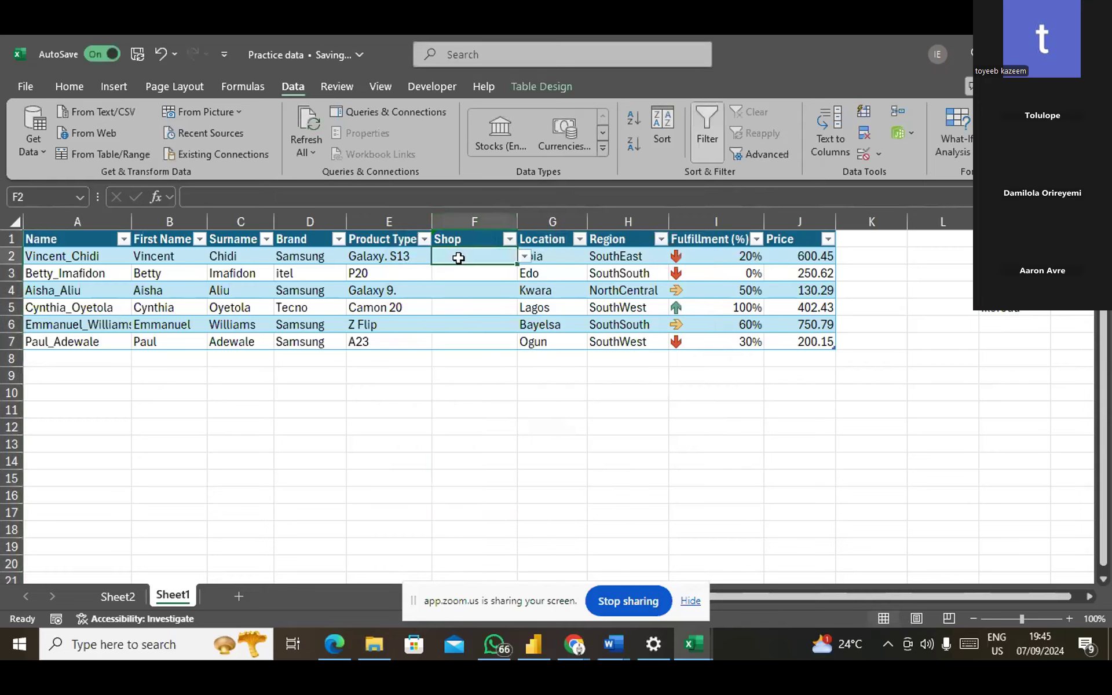
{"action": "left_click", "coordinate": [527, 257]}
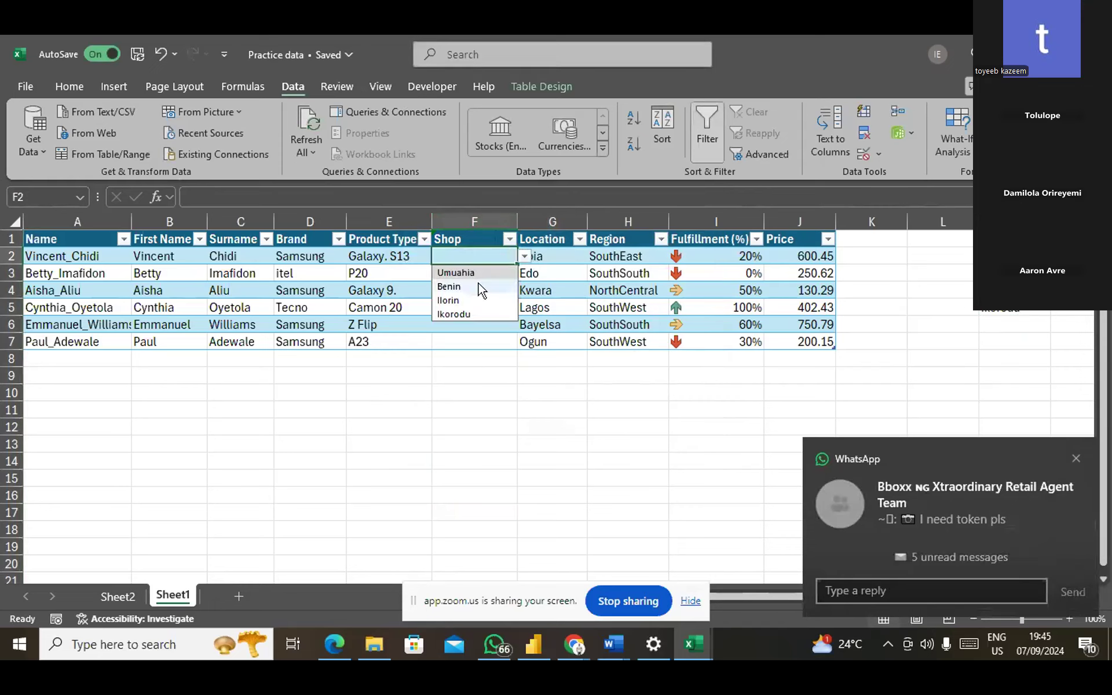
{"action": "left_click", "coordinate": [1078, 461]}
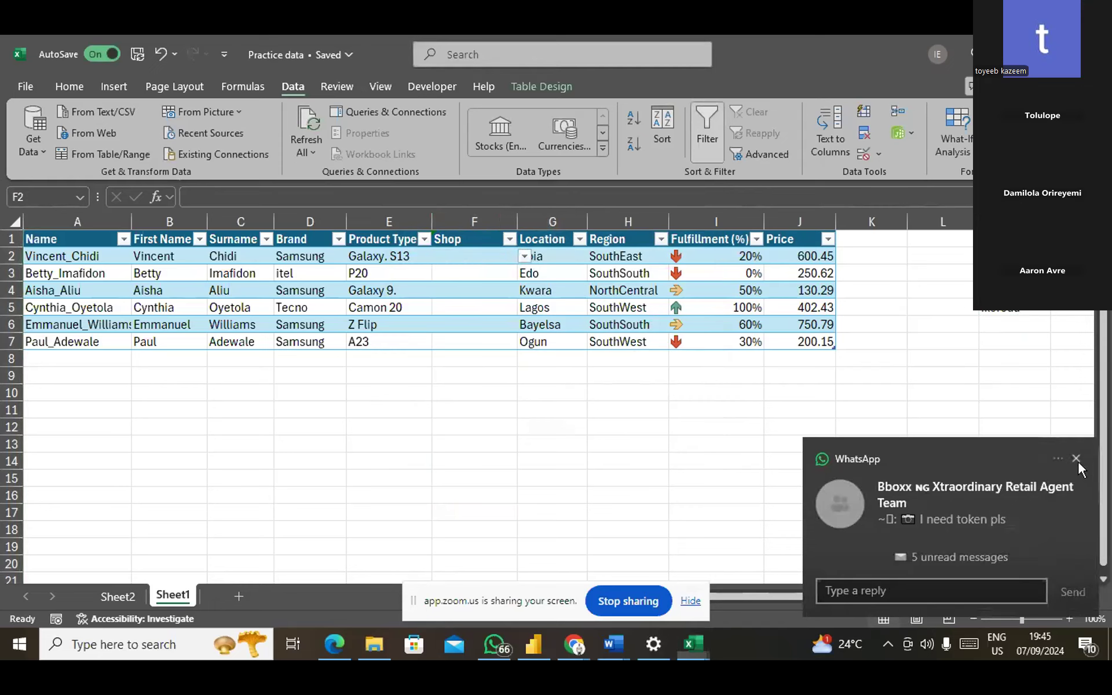
{"action": "left_click", "coordinate": [524, 257]}
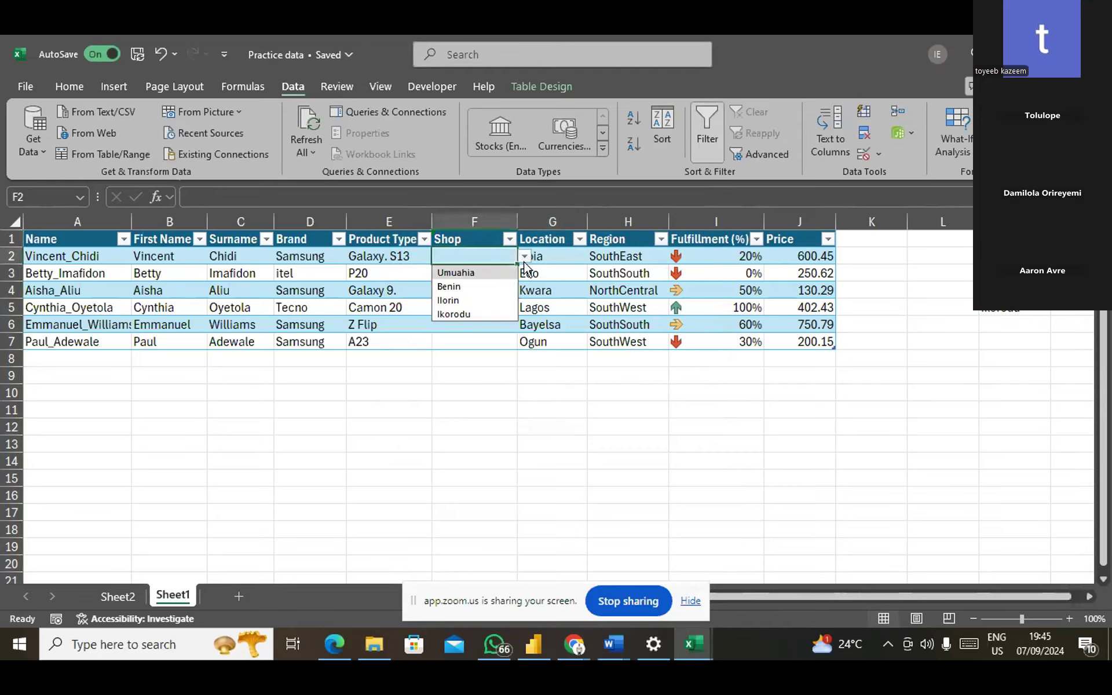
{"action": "left_click", "coordinate": [449, 288]}
Test the Shop column's validation by trying to enter gdg in cell F4, and discard the entry.
{"action": "left_click", "coordinate": [451, 290]}
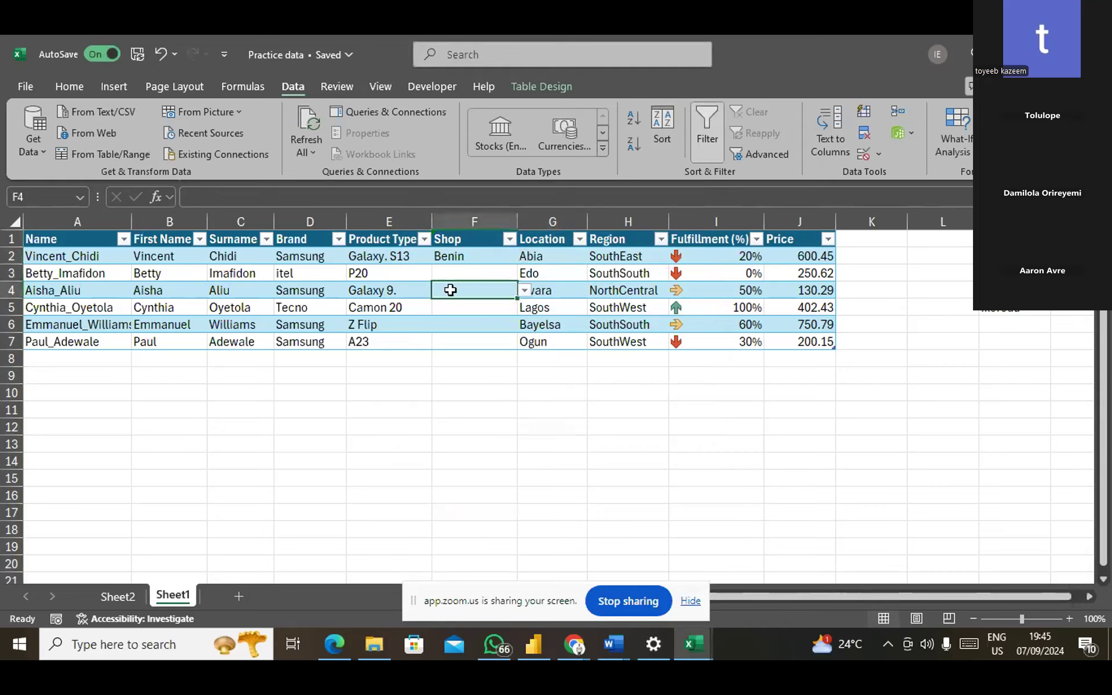
{"action": "type", "text": "gdg"}
{"action": "key", "text": "Return"}
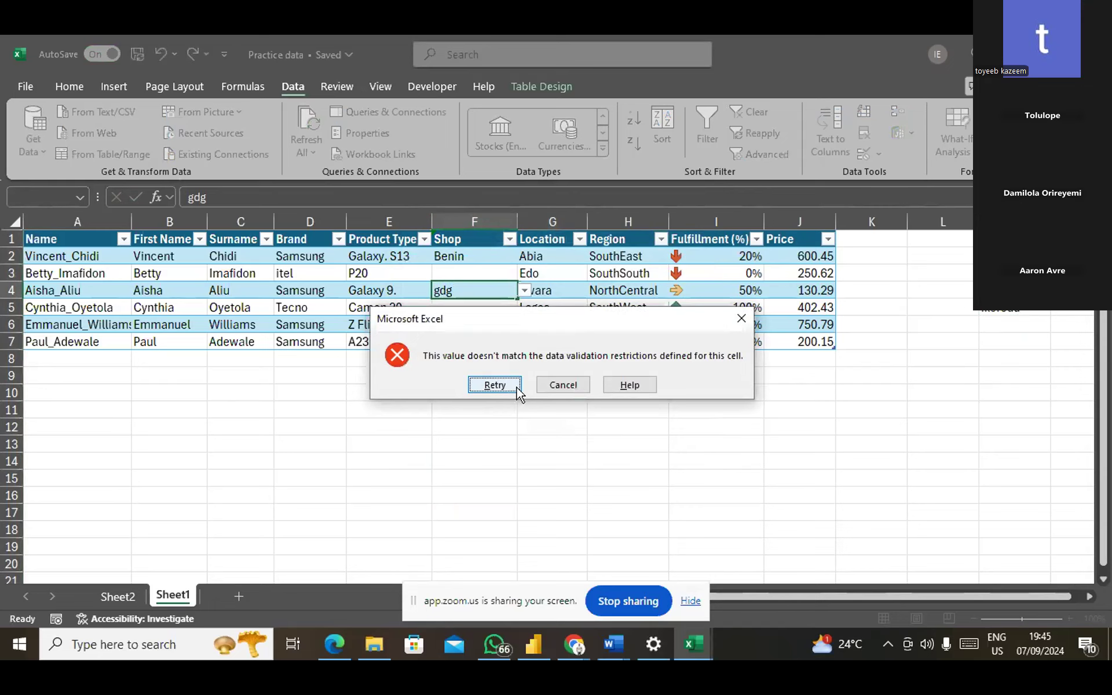
{"action": "left_click", "coordinate": [517, 389]}
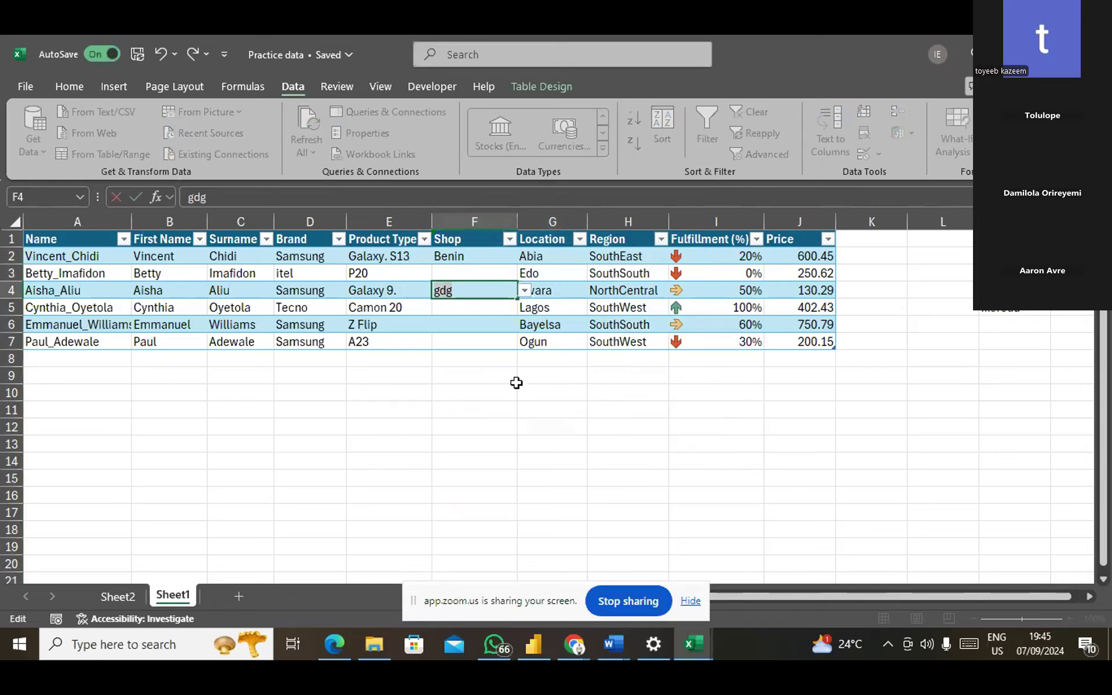
{"action": "left_click", "coordinate": [471, 302]}
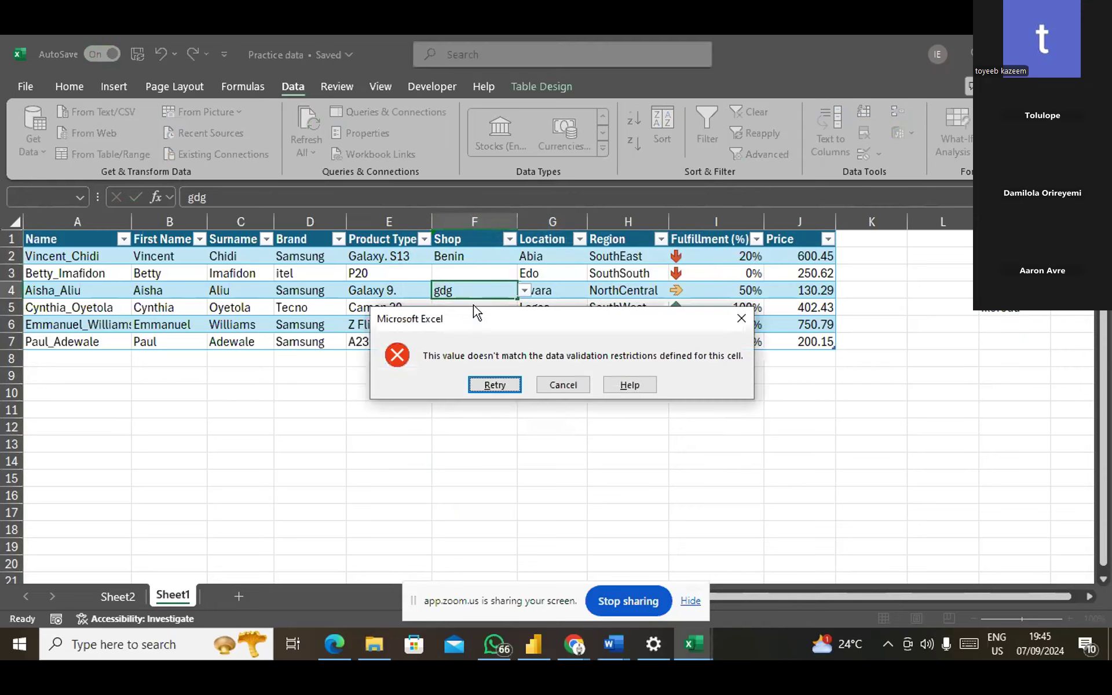
{"action": "left_click", "coordinate": [565, 387]}
Select cell F3 in the Shop column and hide the Zoom screen-sharing bar.
{"action": "left_click", "coordinate": [452, 274]}
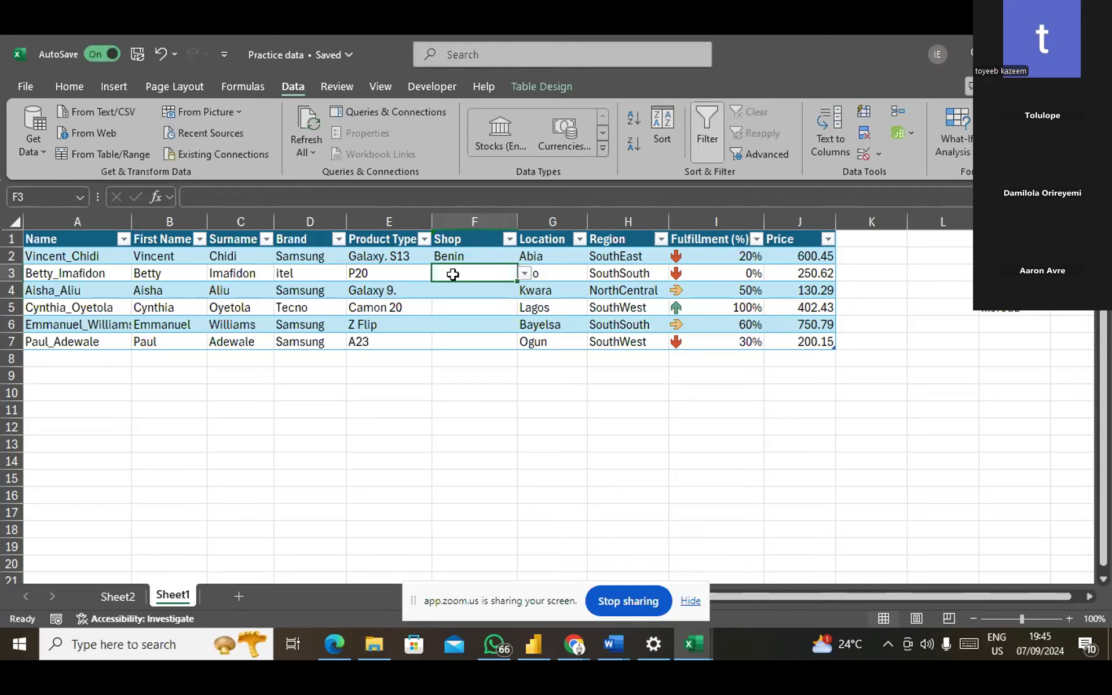
{"action": "left_click", "coordinate": [690, 600]}
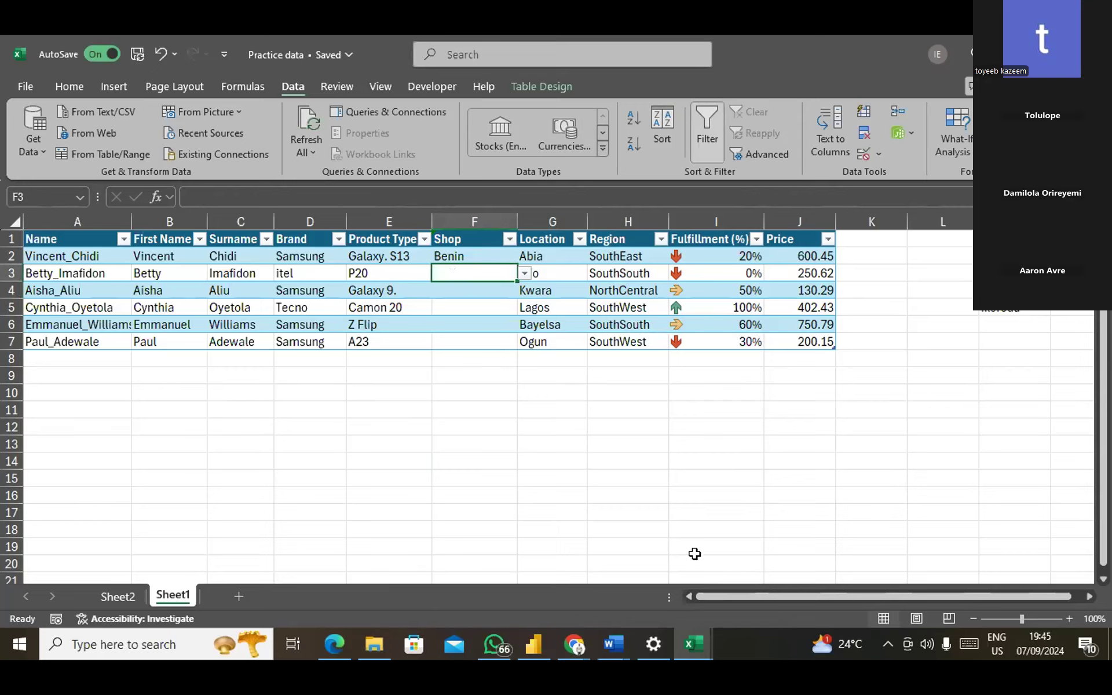